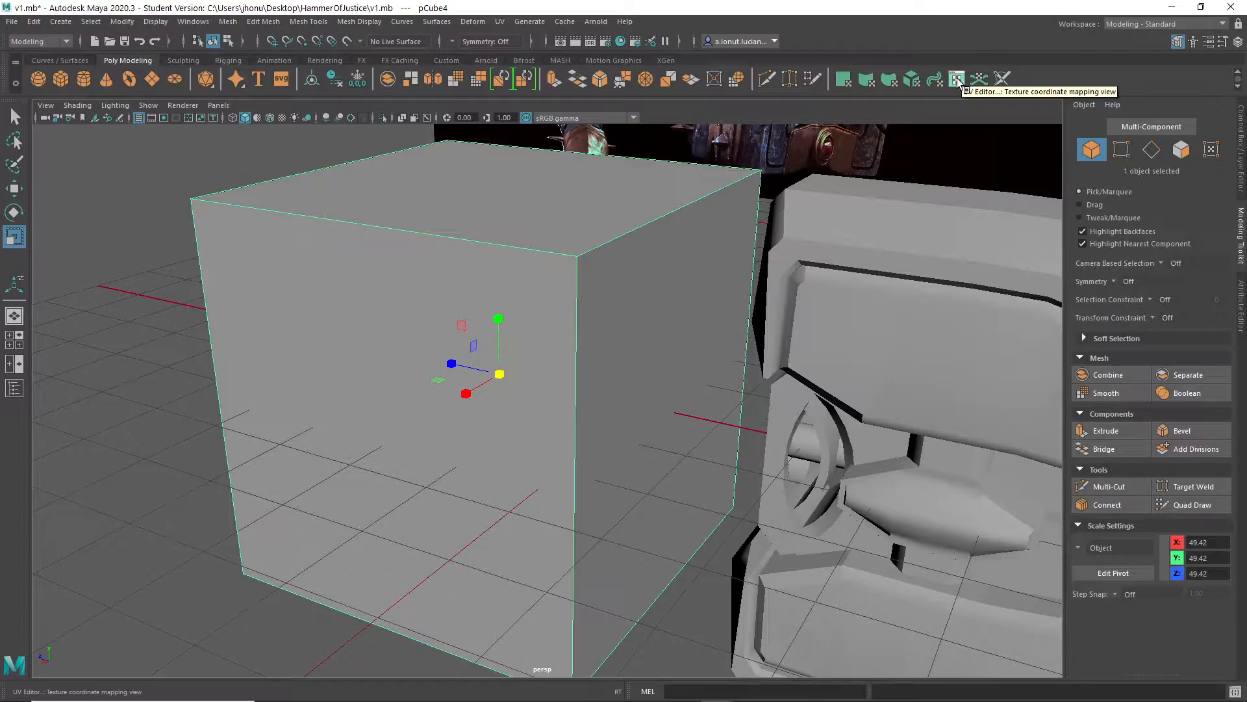
# Try to extract all six faces of the cube as separate pieces at once
pyautogui.keyDown('alt'); pyautogui.moveTo(481, 334); pyautogui.dragTo(562, 328, button='middle'); pyautogui.keyUp('alt')
pyautogui.moveTo(487, 276); pyautogui.dragTo(293, 217, button='right')
pyautogui.moveTo(524, 401); pyautogui.dragTo(640, 441)
pyautogui.moveTo(264, 191); pyautogui.dragTo(806, 696)
pyautogui.keyDown('alt'); pyautogui.moveTo(566, 504); pyautogui.dragTo(587, 405, button='right'); pyautogui.keyUp('alt')
pyautogui.keyDown('shift'); pyautogui.rightClick(604, 356); pyautogui.keyUp('shift')
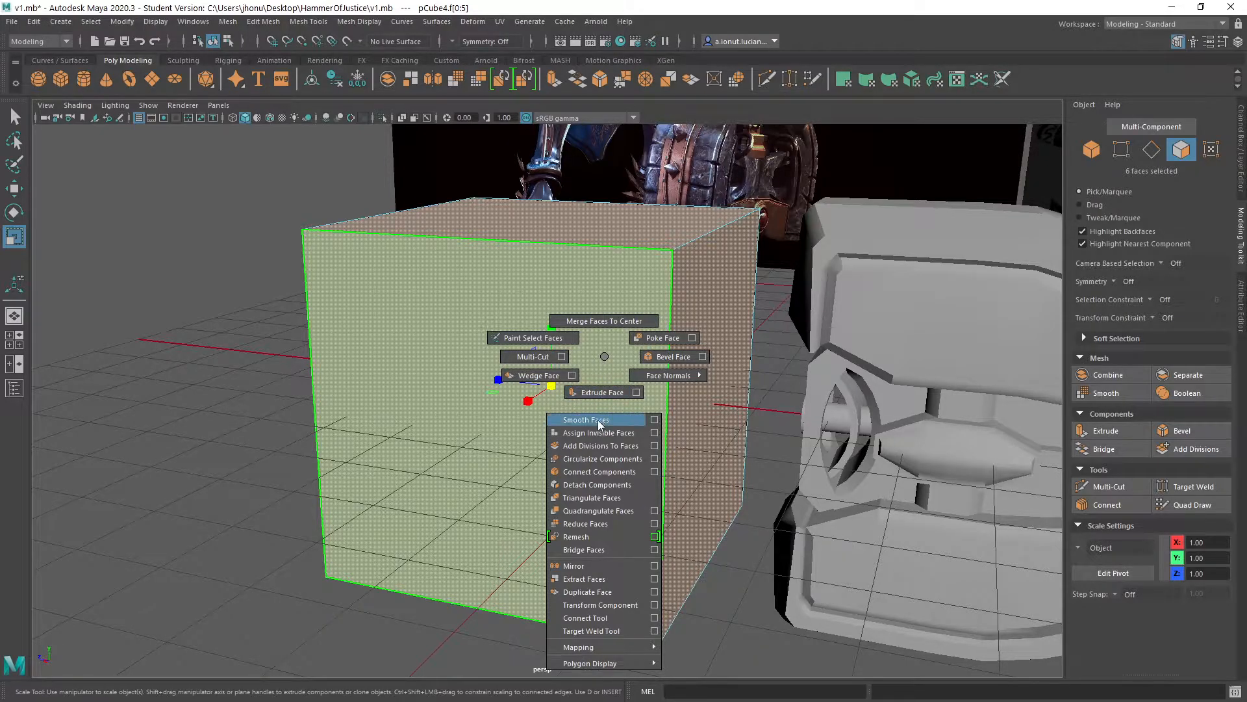
pyautogui.keyDown('shift'); pyautogui.moveTo(591, 541); pyautogui.dragTo(595, 577, button='right'); pyautogui.keyUp('shift')
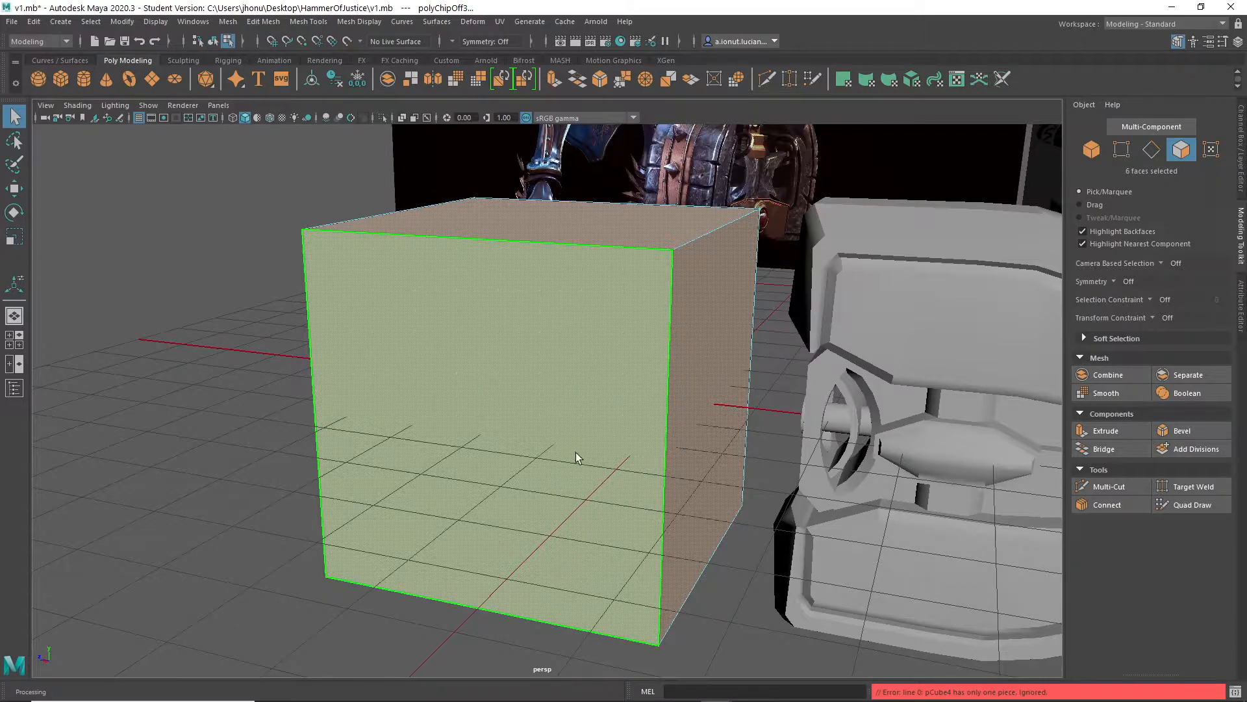
# Extract the cube's front face and top face individually as separate meshes
pyautogui.click(541, 415)
pyautogui.keyDown('alt'); pyautogui.moveTo(582, 431); pyautogui.dragTo(635, 438); pyautogui.keyUp('alt')
pyautogui.press('g')
pyautogui.keyDown('alt'); pyautogui.moveTo(525, 363); pyautogui.dragTo(590, 397); pyautogui.keyUp('alt')
pyautogui.moveTo(467, 246); pyautogui.dragTo(473, 276, button='right')
pyautogui.click(473, 273)
pyautogui.keyDown('alt'); pyautogui.moveTo(350, 382); pyautogui.dragTo(385, 324); pyautogui.keyUp('alt')
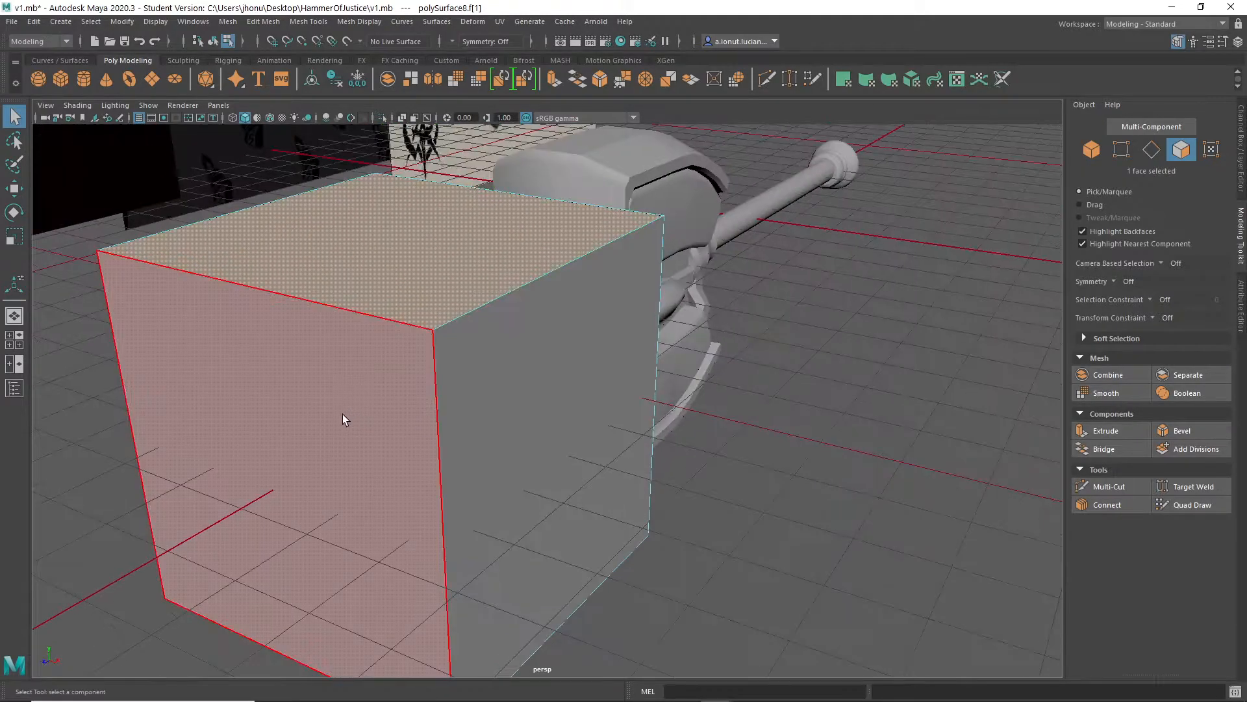
pyautogui.press('g')
# Extract three more side faces of the cube one at a time, viewing each from its own side
pyautogui.keyDown('alt'); pyautogui.moveTo(430, 574); pyautogui.dragTo(466, 444); pyautogui.keyUp('alt')
pyautogui.click(504, 479)
pyautogui.press('g')
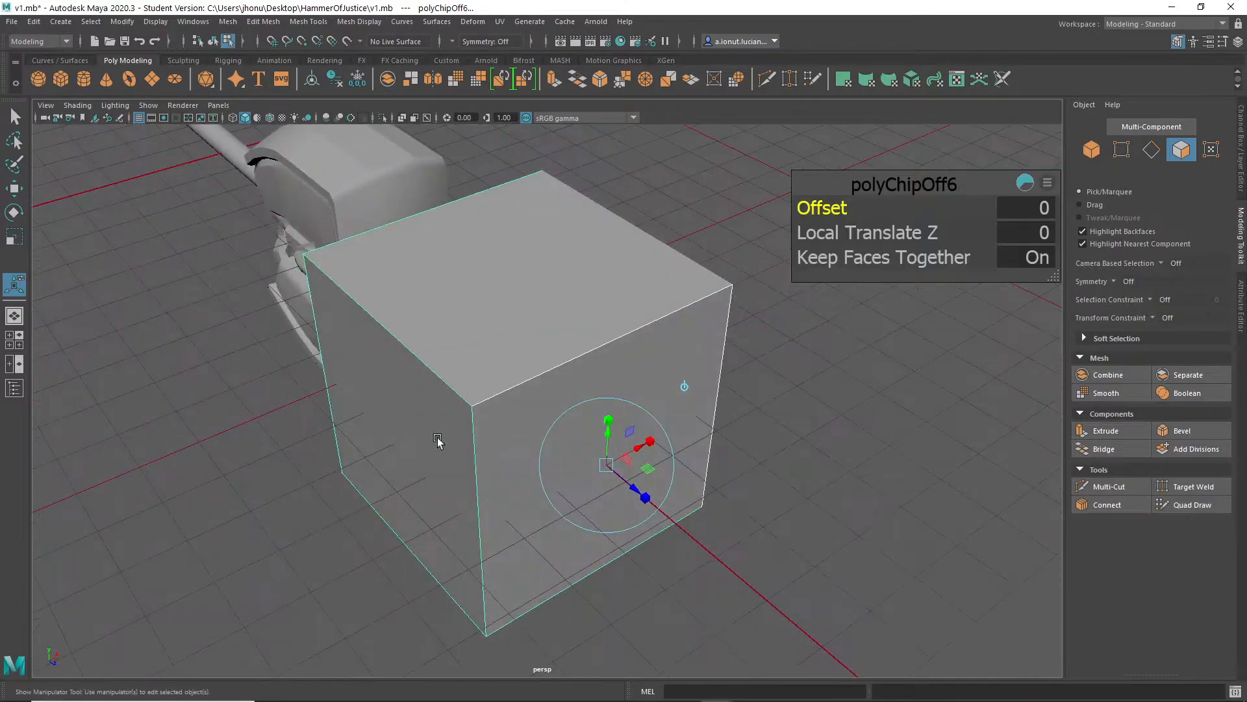
pyautogui.click(412, 479)
pyautogui.press('g')
pyautogui.keyDown('alt'); pyautogui.moveTo(680, 575); pyautogui.dragTo(529, 517); pyautogui.keyUp('alt')
pyautogui.click(529, 517)
pyautogui.press('g')
# Extract the cube's last remaining face and return to object selection mode
pyautogui.keyDown('alt'); pyautogui.moveTo(771, 546); pyautogui.dragTo(533, 611); pyautogui.keyUp('alt')
pyautogui.click(692, 420)
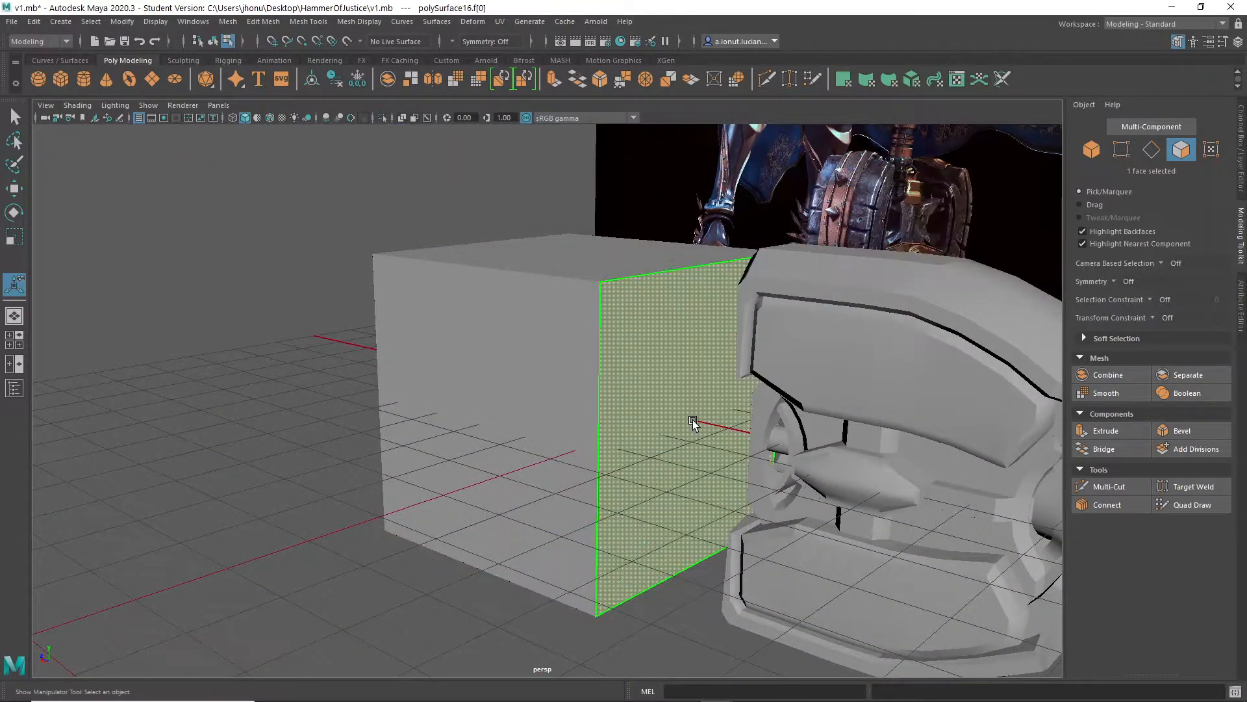
pyautogui.press('g')
pyautogui.moveTo(616, 300); pyautogui.dragTo(692, 271, button='right')
# Examine the cube's separated face meshes from several sides
pyautogui.moveTo(543, 387)
pyautogui.keyDown('alt'); pyautogui.mouseDown()
pyautogui.moveTo(554, 329)
pyautogui.moveTo(573, 340)
pyautogui.moveTo(545, 372)
pyautogui.mouseUp(); pyautogui.keyUp('alt')
pyautogui.keyDown('alt'); pyautogui.moveTo(476, 395); pyautogui.dragTo(392, 427); pyautogui.keyUp('alt')
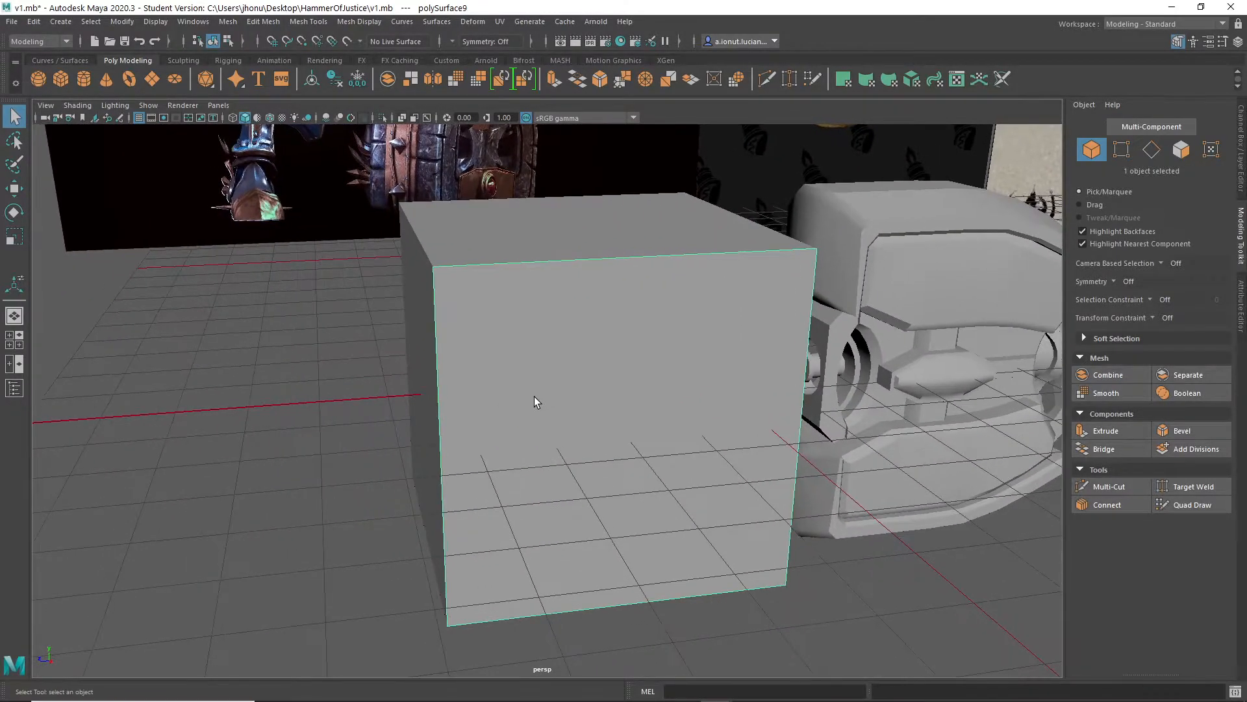
pyautogui.keyDown('alt'); pyautogui.moveTo(534, 396); pyautogui.dragTo(473, 451); pyautogui.keyUp('alt')
pyautogui.keyDown('alt'); pyautogui.moveTo(543, 418); pyautogui.dragTo(546, 352, button='middle'); pyautogui.keyUp('alt')
pyautogui.keyDown('alt'); pyautogui.moveTo(545, 352); pyautogui.dragTo(543, 383); pyautogui.keyUp('alt')
pyautogui.keyDown('alt'); pyautogui.moveTo(336, 390); pyautogui.dragTo(273, 341); pyautogui.keyUp('alt')
pyautogui.moveTo(267, 295); pyautogui.dragTo(204, 275, button='right')
# Create a polygon plane, scale it up well beyond the cube, and rotate it -90 degrees about Z so it stands upright
pyautogui.keyDown('alt'); pyautogui.moveTo(507, 363); pyautogui.dragTo(560, 415); pyautogui.keyUp('alt')
pyautogui.press('r')
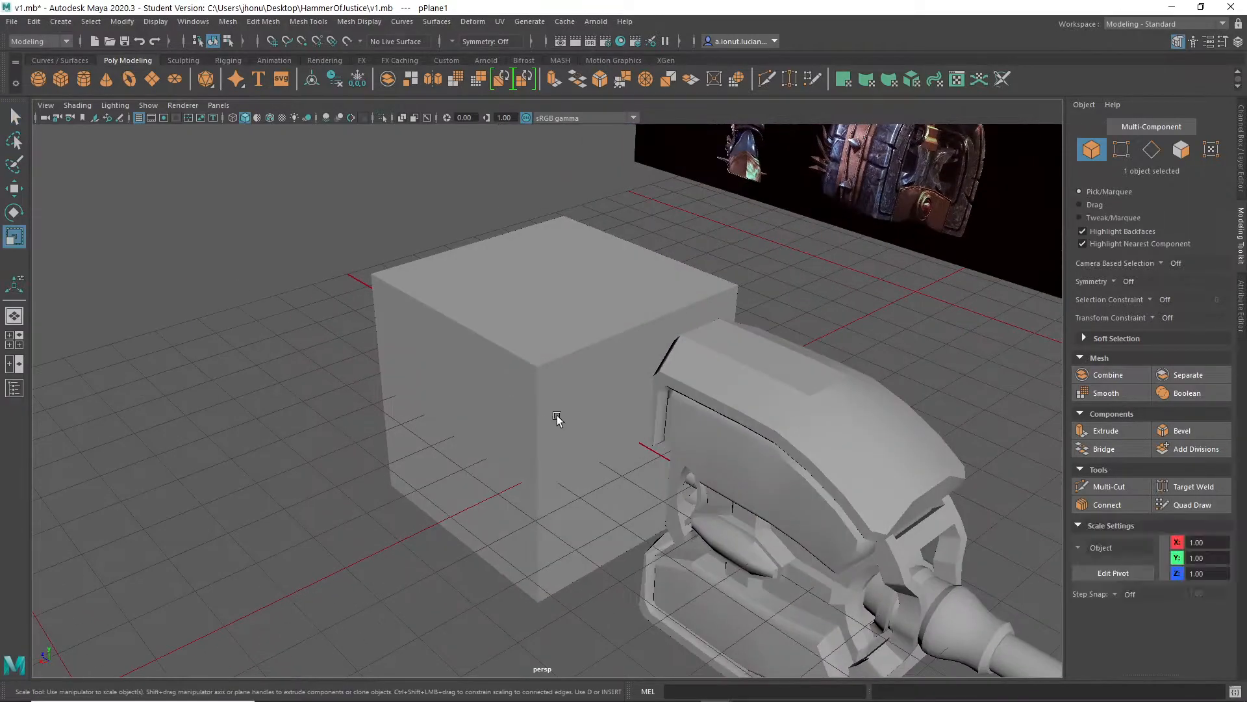
pyautogui.scroll(-4, 573, 419)
pyautogui.keyDown('alt'); pyautogui.moveTo(669, 455); pyautogui.dragTo(729, 474); pyautogui.keyUp('alt')
pyautogui.moveTo(927, 532); pyautogui.dragTo(1244, 673)
pyautogui.keyDown('alt'); pyautogui.moveTo(981, 548); pyautogui.dragTo(604, 479); pyautogui.keyUp('alt')
pyautogui.press('e')
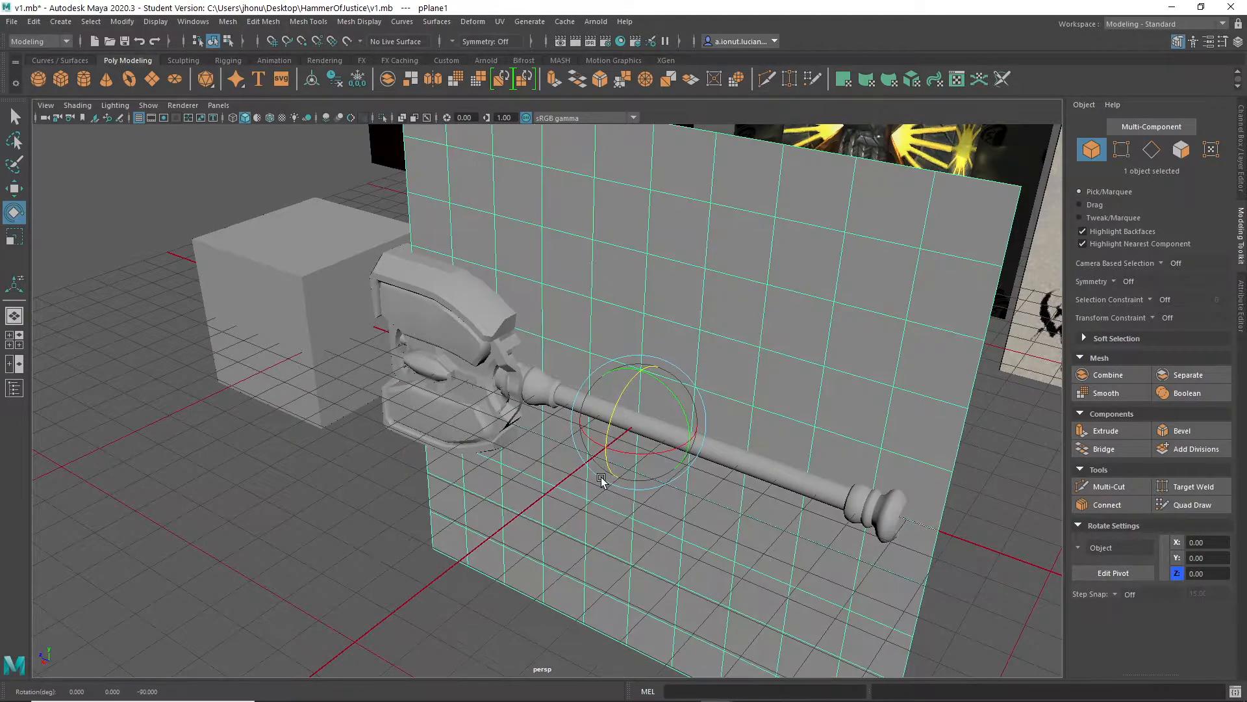
pyautogui.keyDown('alt'); pyautogui.moveTo(566, 414); pyautogui.dragTo(683, 421); pyautogui.keyUp('alt')
# Move the upright plane behind the cube so it serves as a backdrop
pyautogui.press('w')
pyautogui.moveTo(692, 473); pyautogui.dragTo(564, 365)
pyautogui.press('r')
pyautogui.keyDown('alt'); pyautogui.moveTo(544, 364); pyautogui.dragTo(381, 179); pyautogui.keyUp('alt')
pyautogui.press('q')
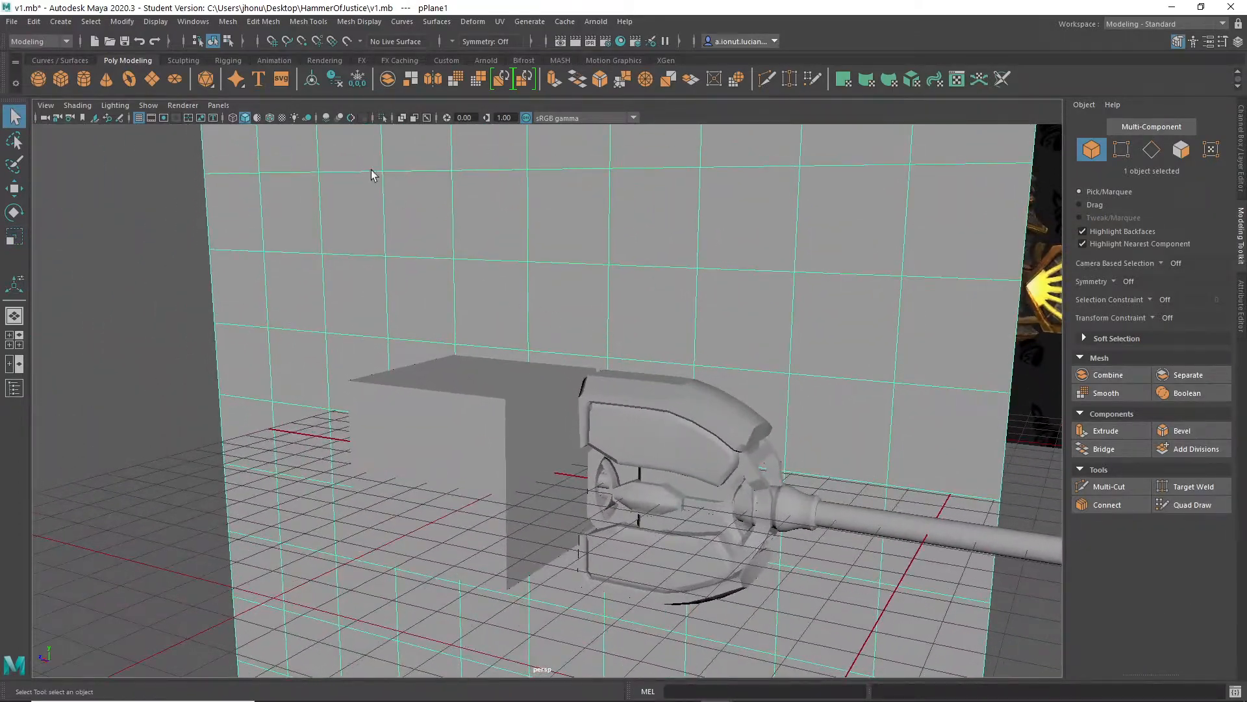
pyautogui.keyDown('alt'); pyautogui.moveTo(524, 325); pyautogui.dragTo(529, 366); pyautogui.keyUp('alt')
# Select all the hammer parts and move them along Z away from the cube, to about Z -186
pyautogui.scroll(-10, 768, 461)
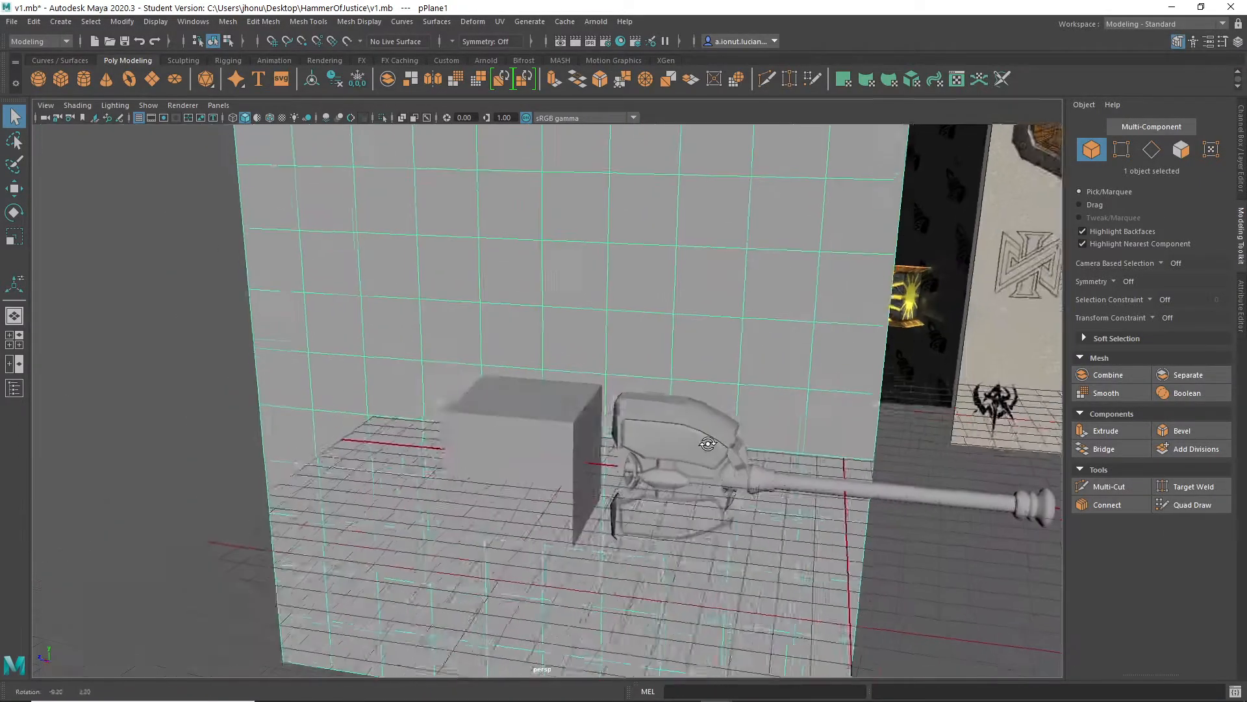
pyautogui.keyDown('alt'); pyautogui.moveTo(690, 446); pyautogui.dragTo(712, 470); pyautogui.keyUp('alt')
pyautogui.keyDown('alt'); pyautogui.moveTo(712, 471); pyautogui.dragTo(595, 448, button='middle'); pyautogui.keyUp('alt')
pyautogui.moveTo(505, 405)
pyautogui.keyDown('alt'); pyautogui.mouseDown()
pyautogui.moveTo(519, 432)
pyautogui.moveTo(505, 393)
pyautogui.moveTo(510, 406)
pyautogui.mouseUp(); pyautogui.keyUp('alt')
pyautogui.moveTo(918, 584); pyautogui.dragTo(920, 587)
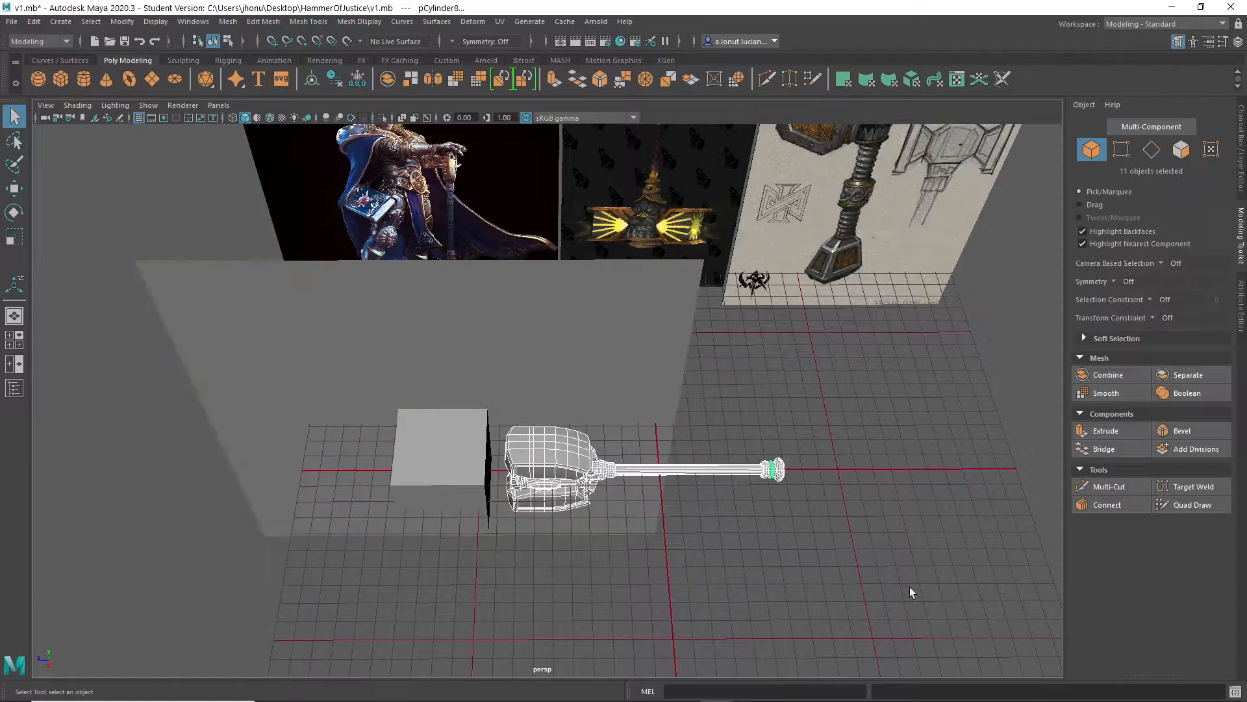
pyautogui.press('w')
pyautogui.moveTo(710, 477); pyautogui.dragTo(936, 481)
# Hide the grid in the perspective view around the cube and backdrop plane
pyautogui.keyDown('alt'); pyautogui.moveTo(508, 451); pyautogui.dragTo(664, 424, button='middle'); pyautogui.keyUp('alt')
pyautogui.scroll(5, 664, 423)
pyautogui.keyDown('alt'); pyautogui.moveTo(650, 419); pyautogui.dragTo(570, 359); pyautogui.keyUp('alt')
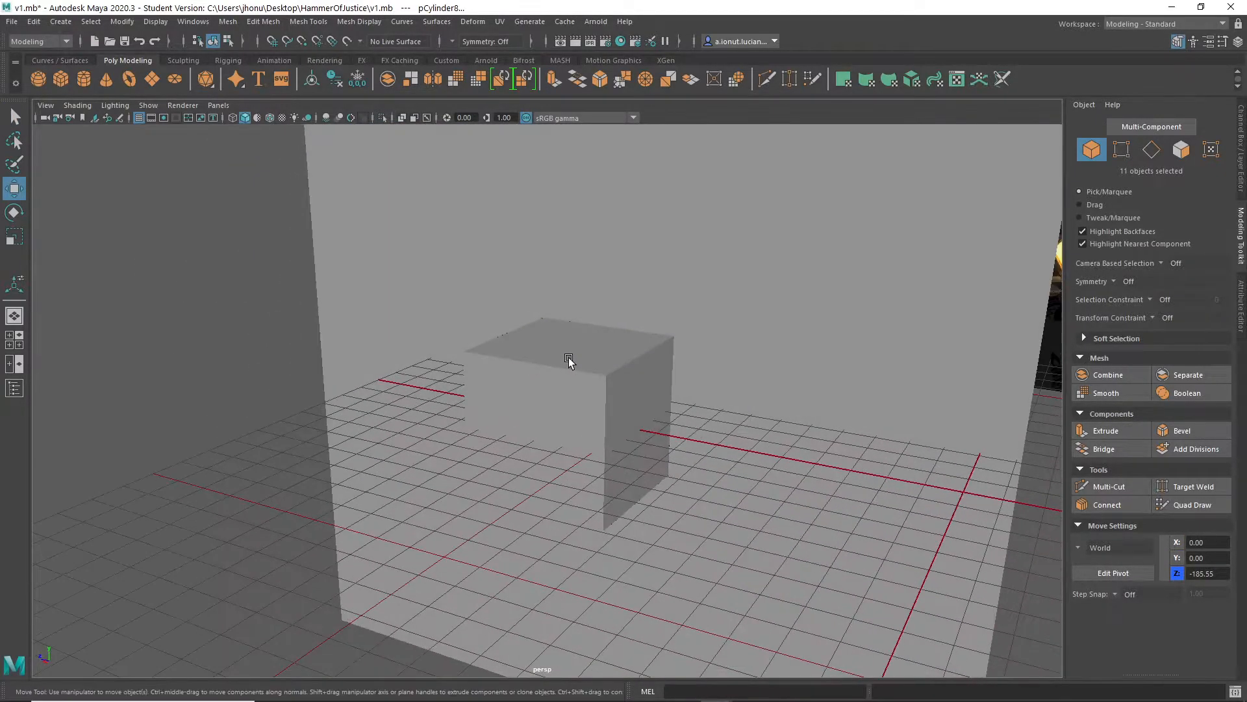
pyautogui.keyDown('alt'); pyautogui.moveTo(570, 359); pyautogui.dragTo(518, 398, button='middle'); pyautogui.keyUp('alt')
pyautogui.click(518, 398)
pyautogui.scroll(2, 518, 398)
pyautogui.keyDown('alt'); pyautogui.moveTo(519, 399); pyautogui.dragTo(513, 335); pyautogui.keyUp('alt')
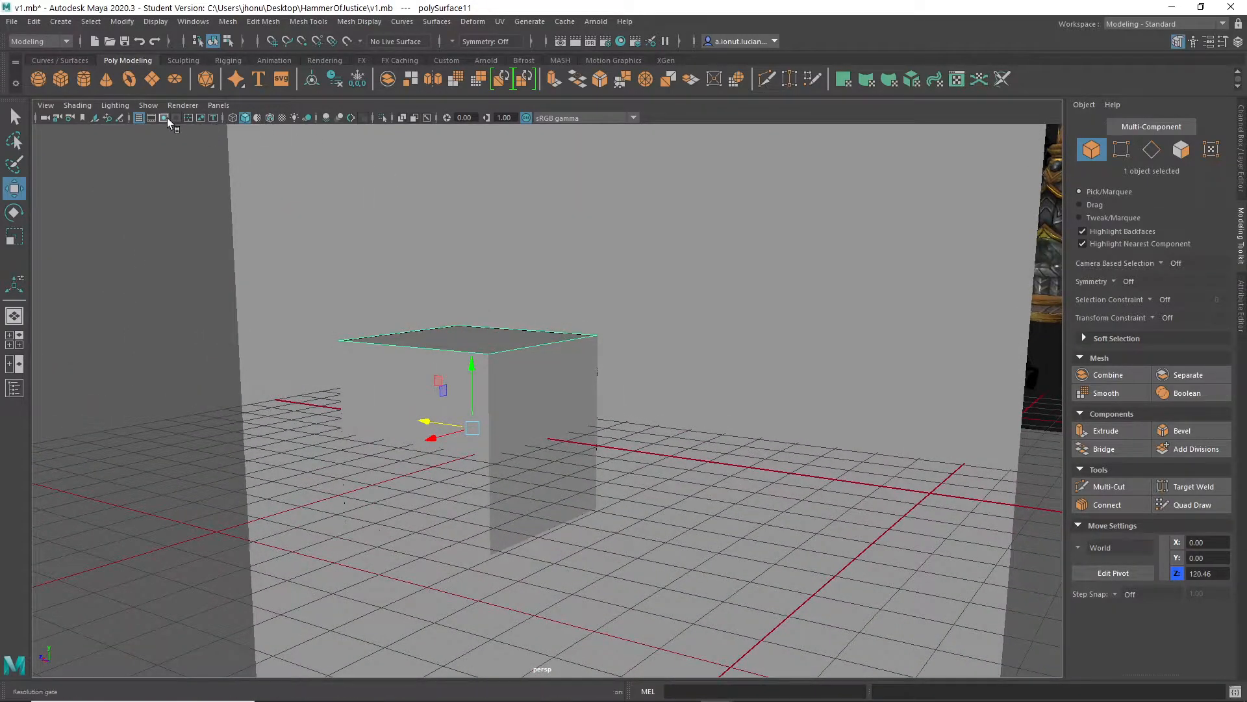
pyautogui.click(139, 120)
pyautogui.scroll(-3, 626, 499)
pyautogui.keyDown('alt'); pyautogui.moveTo(626, 498); pyautogui.dragTo(633, 449); pyautogui.keyUp('alt')
pyautogui.scroll(3, 579, 465)
# Assign a new Blinn material to the backdrop plane and set its color to teal
pyautogui.click(711, 367)
pyautogui.rightClick(648, 251)
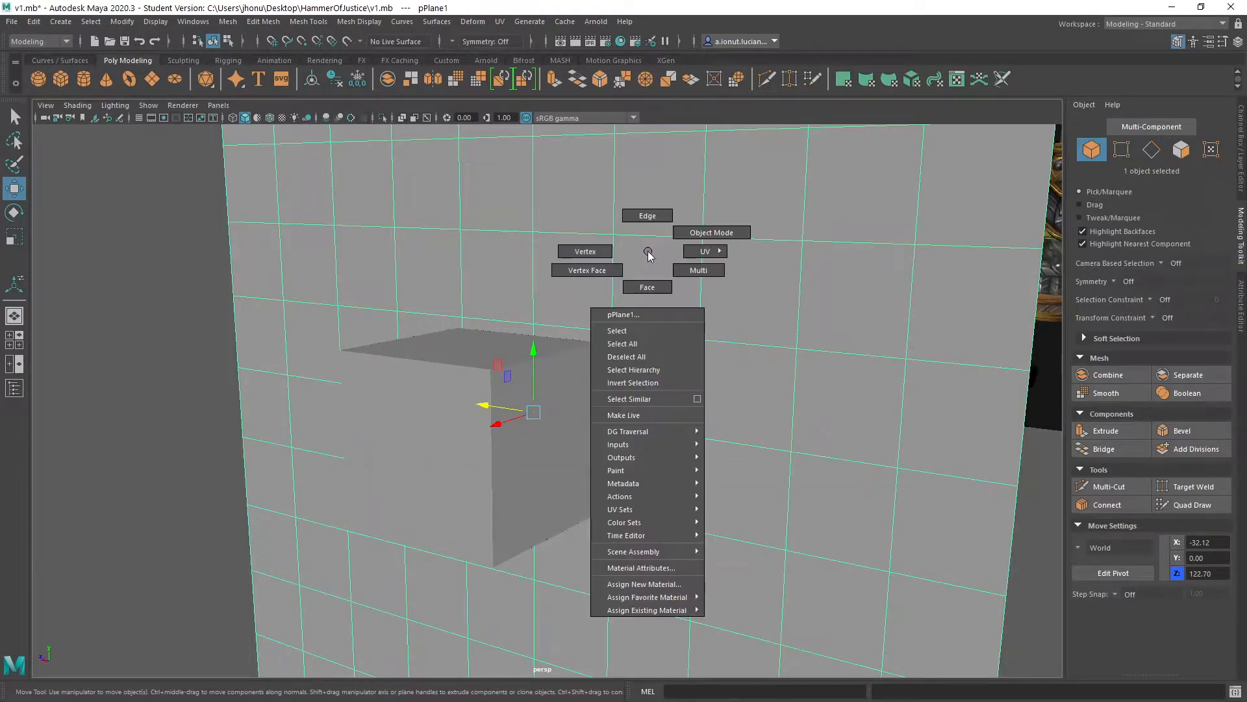
pyautogui.click(658, 583)
pyautogui.click(518, 319)
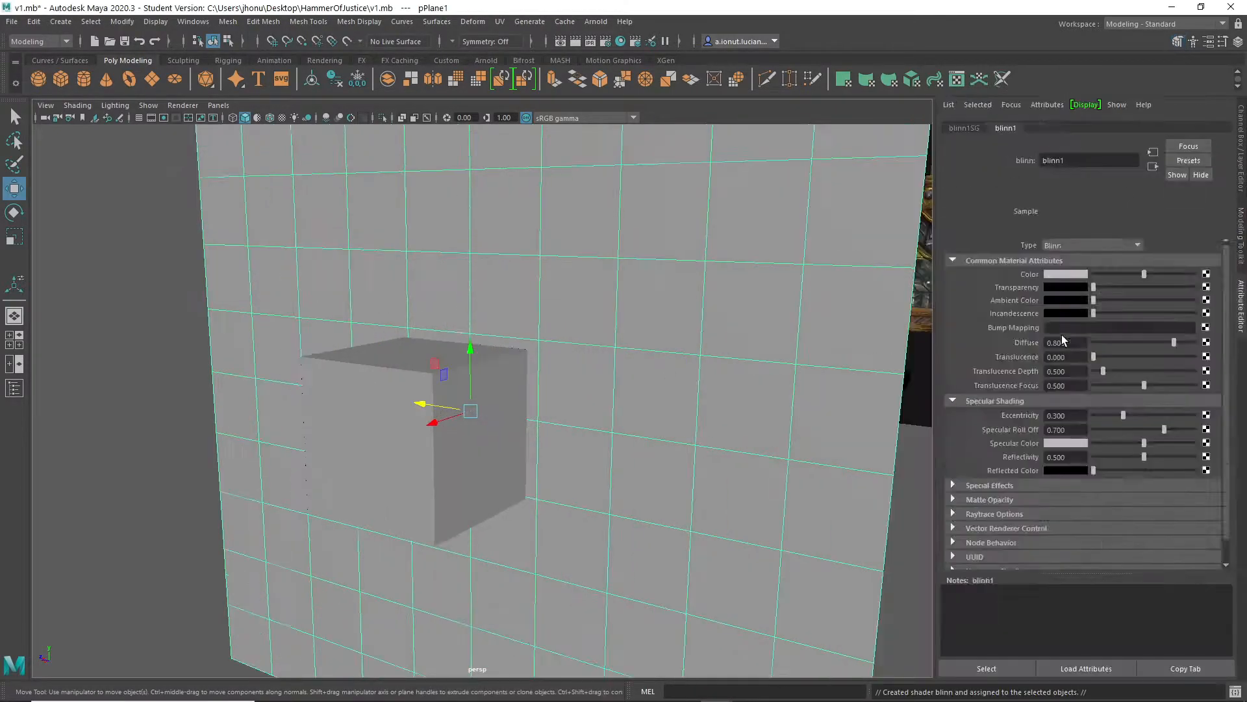
pyautogui.click(1099, 128)
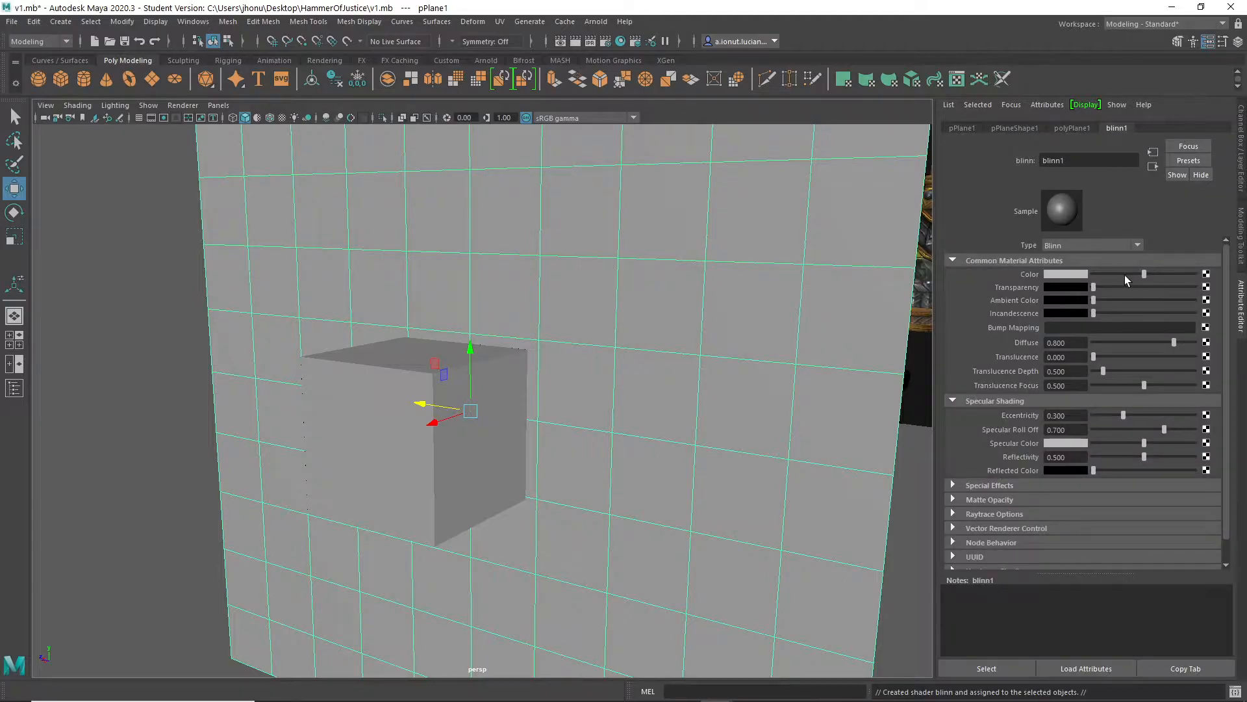
pyautogui.click(1083, 273)
pyautogui.click(1064, 307)
pyautogui.click(1077, 322)
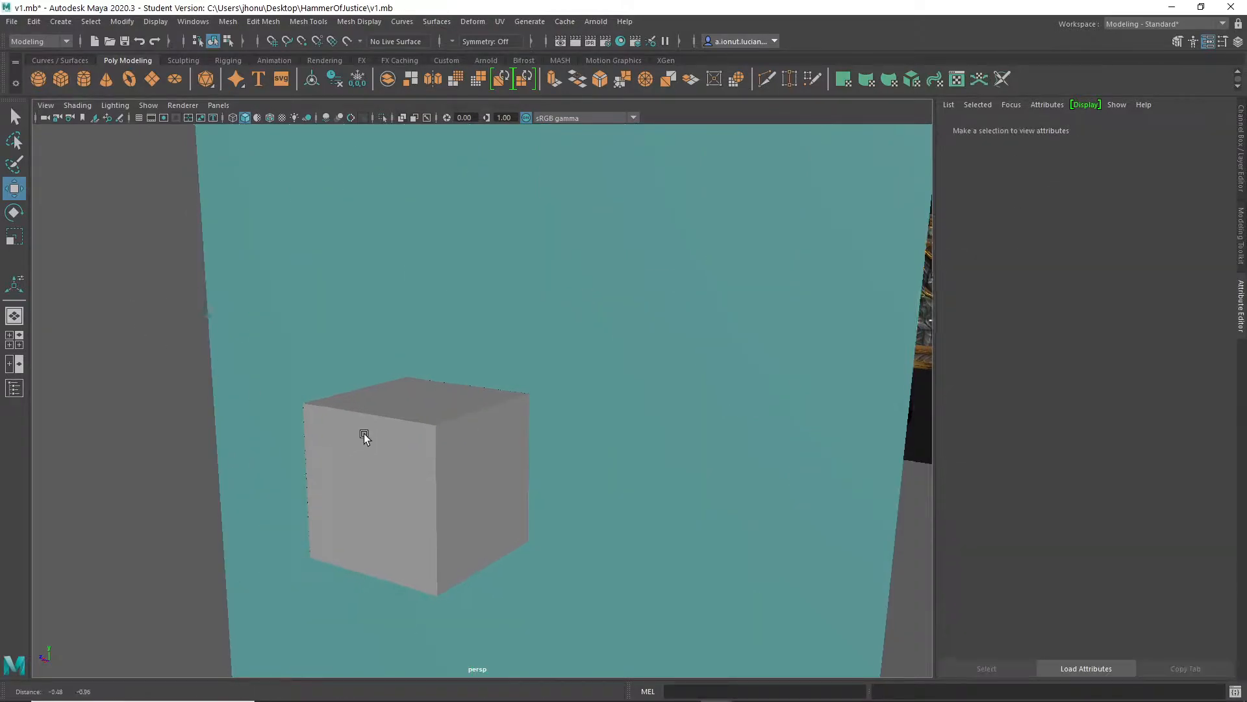
# Select the cube's separated top face and enlarge the viewport by hiding the surrounding interface elements
pyautogui.keyDown('alt'); pyautogui.moveTo(364, 433); pyautogui.dragTo(464, 433); pyautogui.keyUp('alt')
pyautogui.click(355, 399)
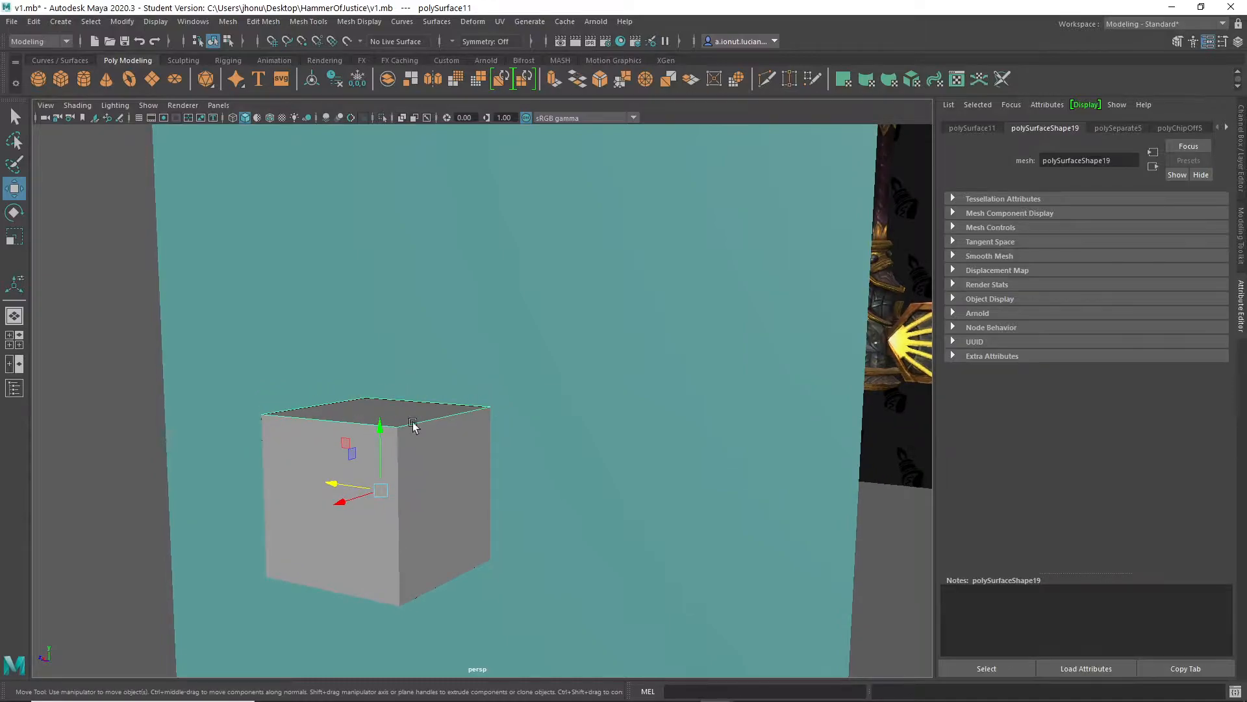
pyautogui.keyDown('alt'); pyautogui.moveTo(442, 506); pyautogui.dragTo(447, 460); pyautogui.keyUp('alt')
pyautogui.keyDown('alt'); pyautogui.moveTo(523, 286); pyautogui.dragTo(487, 318); pyautogui.keyUp('alt')
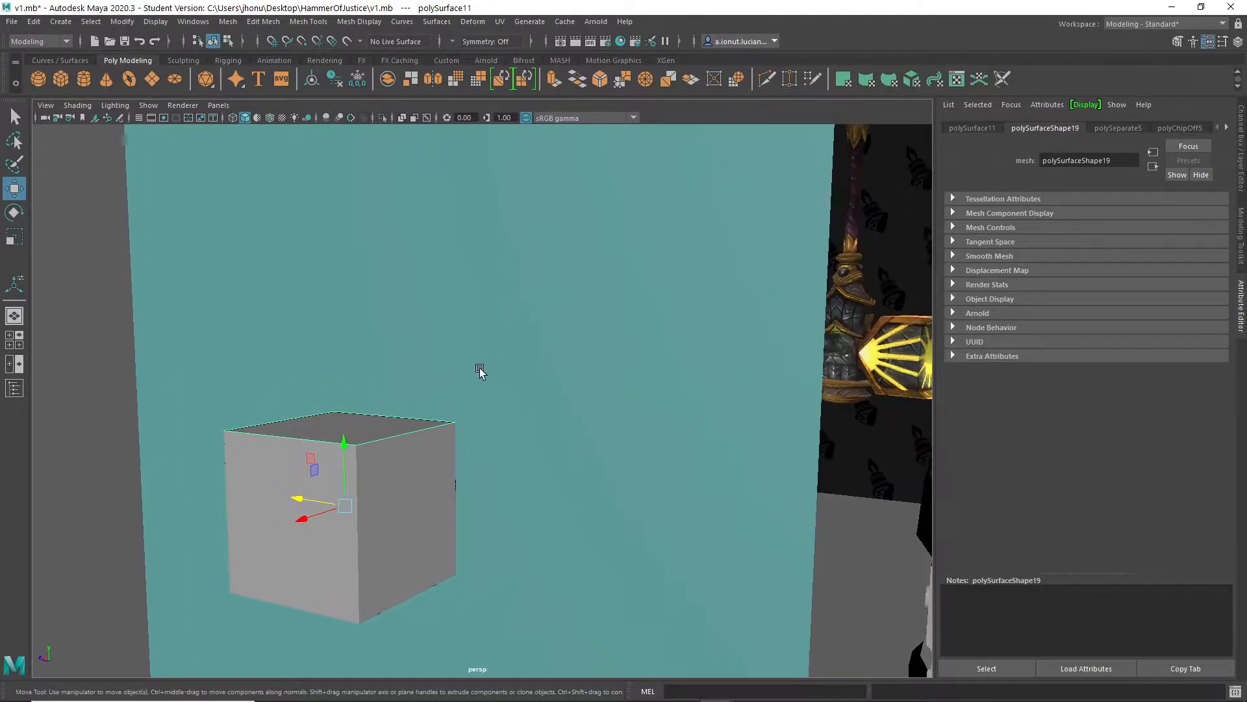
pyautogui.keyDown('alt'); pyautogui.moveTo(479, 369); pyautogui.dragTo(509, 351, button='middle'); pyautogui.keyUp('alt')
pyautogui.hotkey('ctrl', 'space')
pyautogui.keyDown('alt'); pyautogui.moveTo(593, 377); pyautogui.dragTo(624, 303); pyautogui.keyUp('alt')
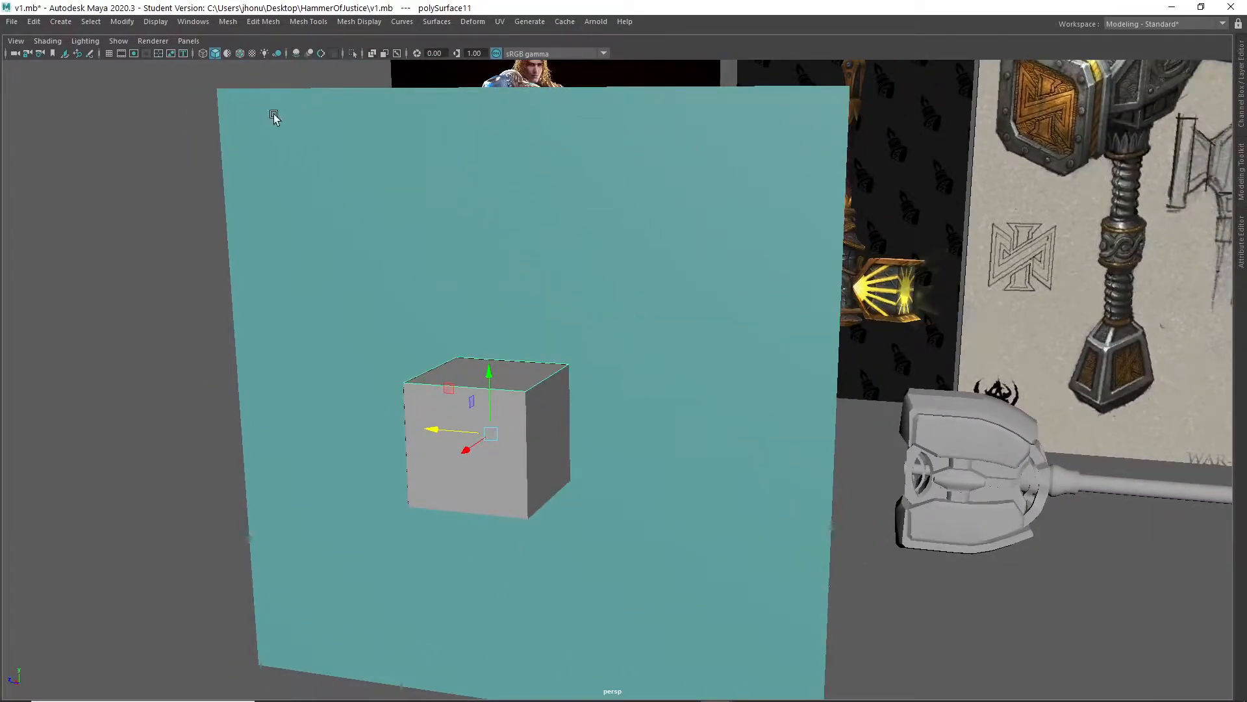
# Rotate the cube's side face polySurface16 parallel to the teal plane and move it onto the plane, right of the cube
pyautogui.keyDown('alt'); pyautogui.moveTo(766, 328); pyautogui.dragTo(616, 369); pyautogui.keyUp('alt')
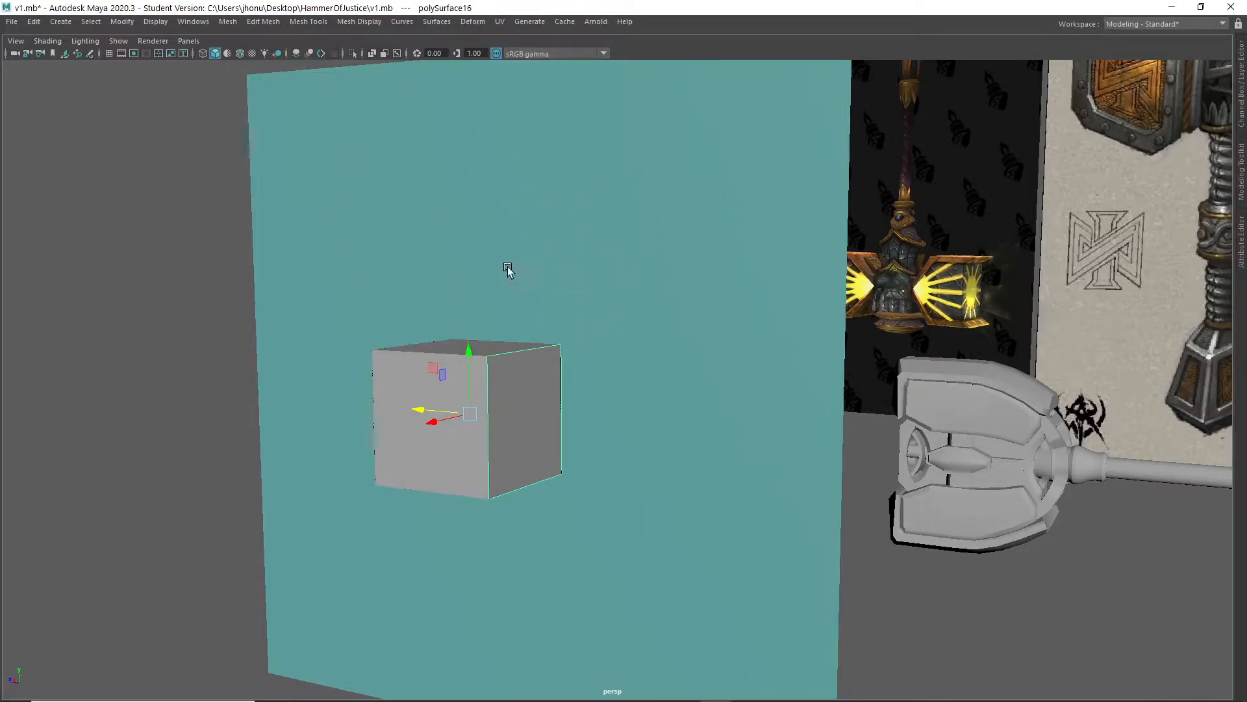
pyautogui.keyDown('alt'); pyautogui.moveTo(594, 292); pyautogui.dragTo(546, 393); pyautogui.keyUp('alt')
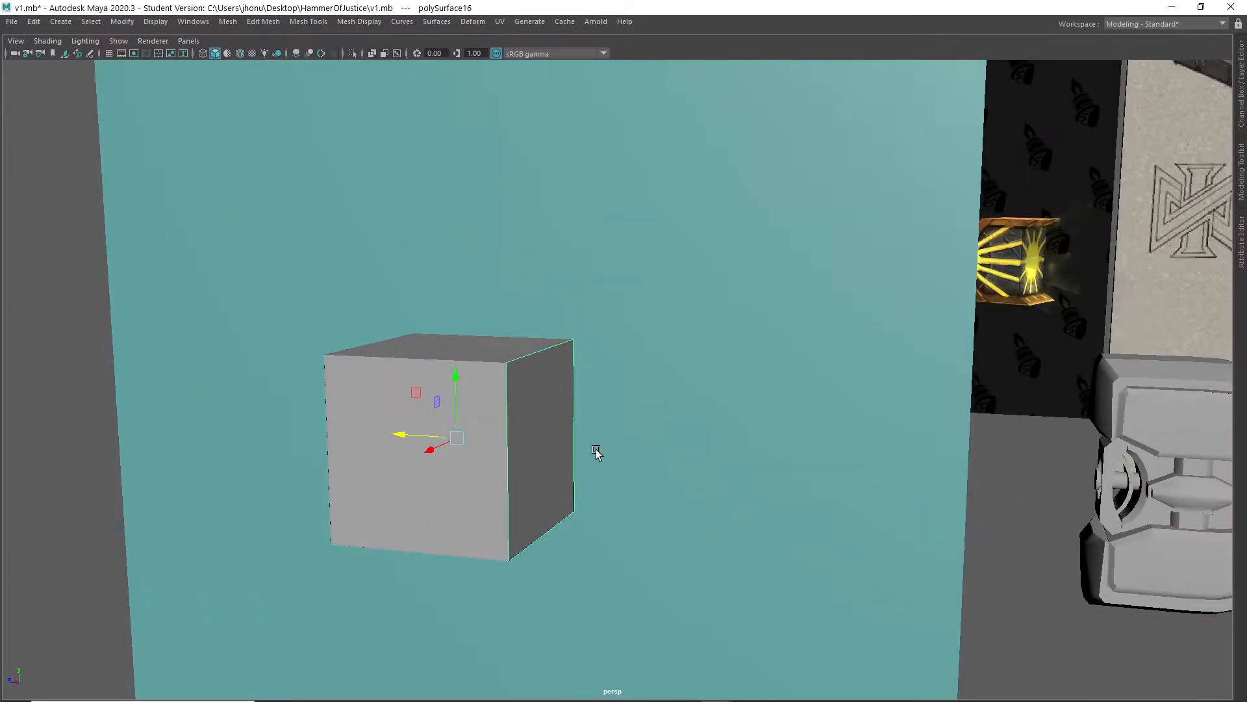
pyautogui.keyDown('alt'); pyautogui.moveTo(464, 439); pyautogui.dragTo(505, 420, button='middle'); pyautogui.keyUp('alt')
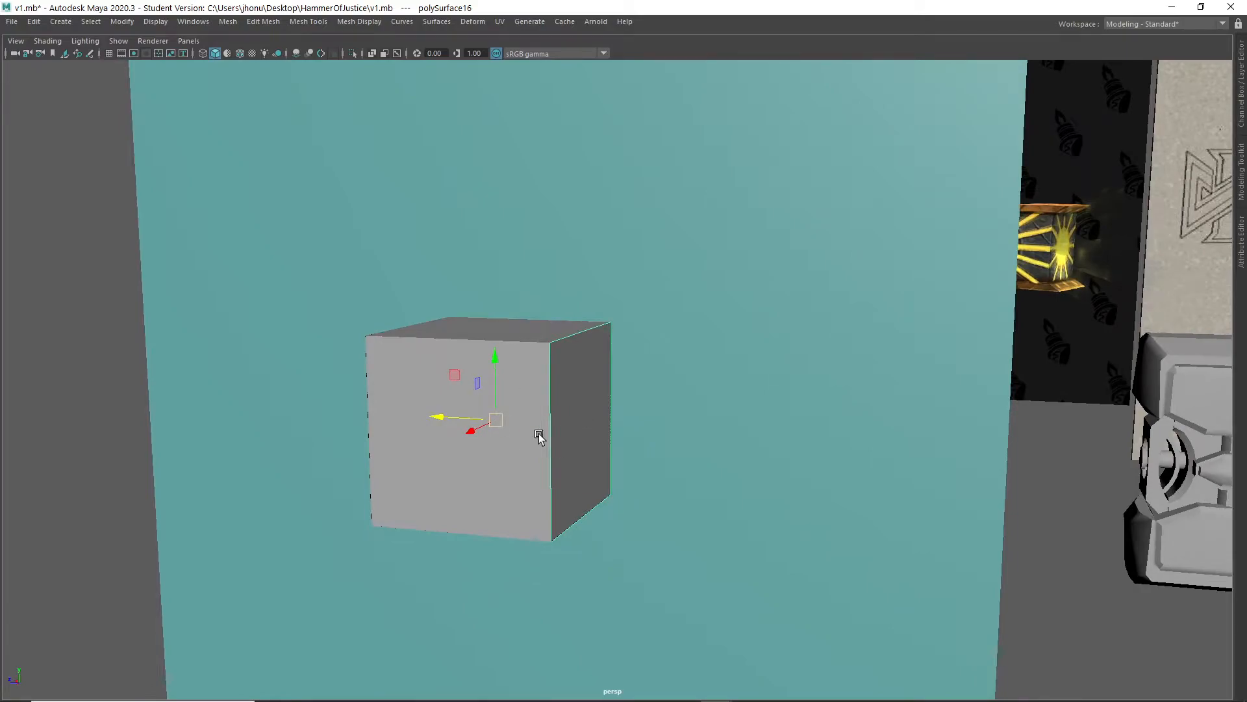
pyautogui.moveTo(524, 429)
pyautogui.mouseDown()
pyautogui.moveTo(426, 440)
pyautogui.moveTo(446, 438)
pyautogui.moveTo(445, 449)
pyautogui.moveTo(690, 340)
pyautogui.moveTo(732, 265)
pyautogui.moveTo(705, 351)
pyautogui.moveTo(481, 398)
pyautogui.moveTo(723, 348)
pyautogui.moveTo(545, 382)
pyautogui.mouseUp()
pyautogui.press('w')
# Rotate the cube's top face upright, parallel to the teal plane, and move it to the plane's upper-left area
pyautogui.click(436, 371)
pyautogui.press('e')
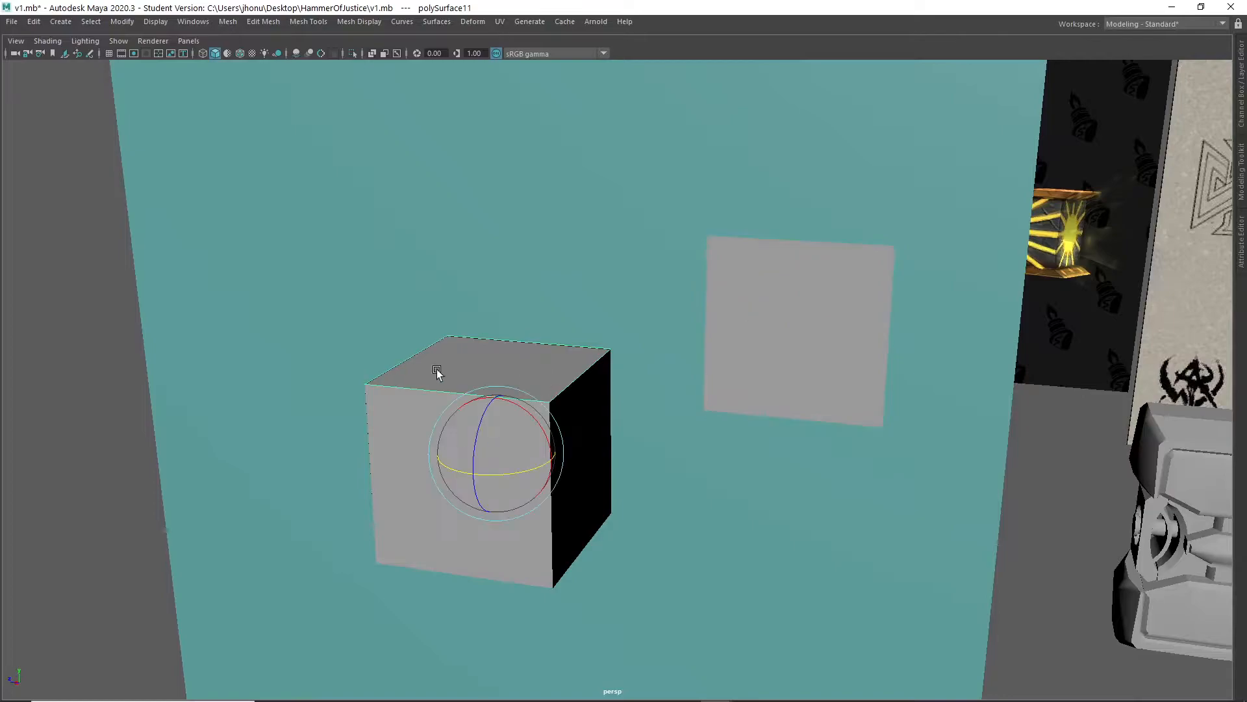
pyautogui.moveTo(481, 421); pyautogui.dragTo(453, 470)
pyautogui.press('w')
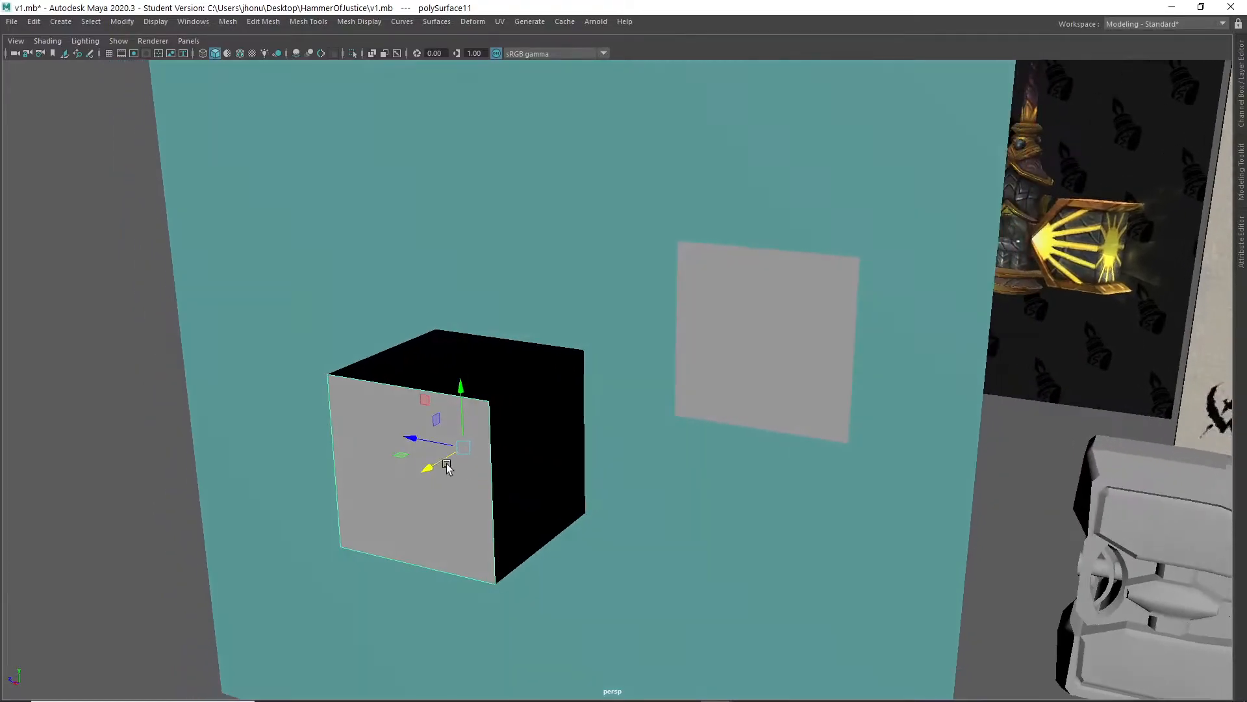
pyautogui.moveTo(441, 423); pyautogui.dragTo(536, 227)
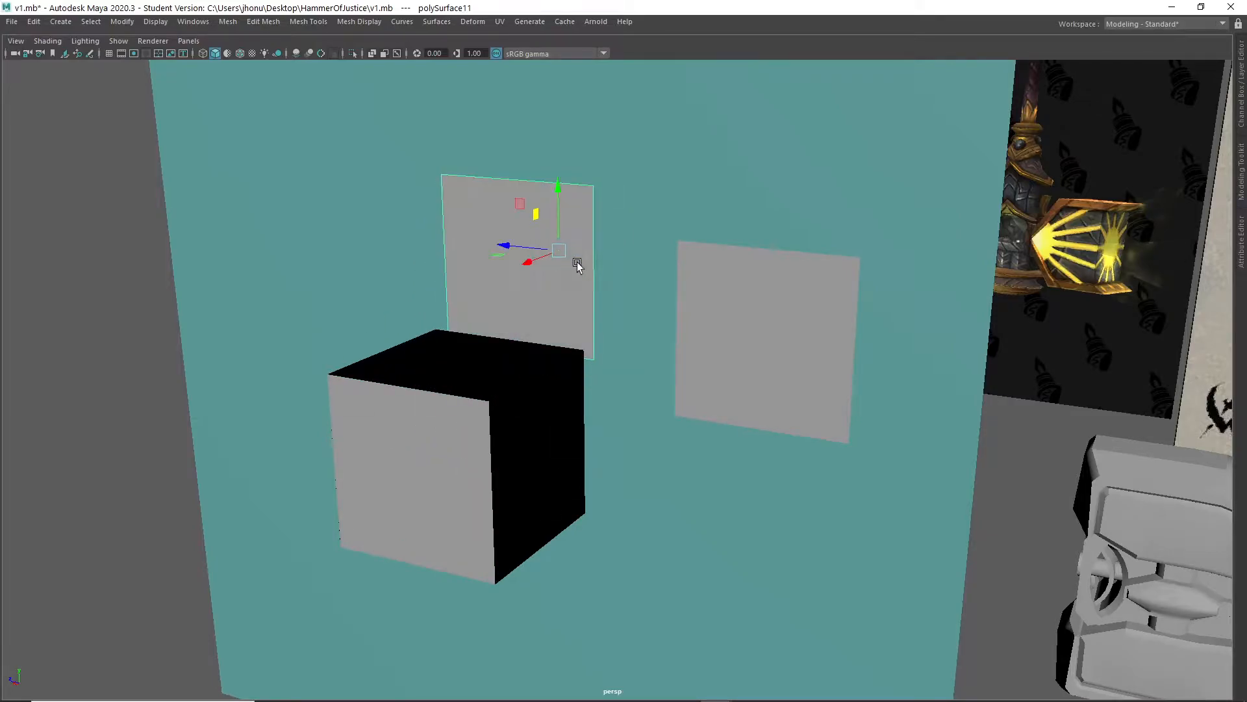
pyautogui.keyDown('alt'); pyautogui.moveTo(573, 266); pyautogui.dragTo(597, 259); pyautogui.keyUp('alt')
pyautogui.moveTo(526, 207); pyautogui.dragTo(312, 161)
# Move the cube's front face out to the left, then lower the bottom face below the cube and rotate it parallel to the plane
pyautogui.click(466, 446)
pyautogui.moveTo(499, 393); pyautogui.dragTo(246, 435)
pyautogui.click(513, 415)
pyautogui.keyDown('alt'); pyautogui.moveTo(529, 440); pyautogui.dragTo(536, 436); pyautogui.keyUp('alt')
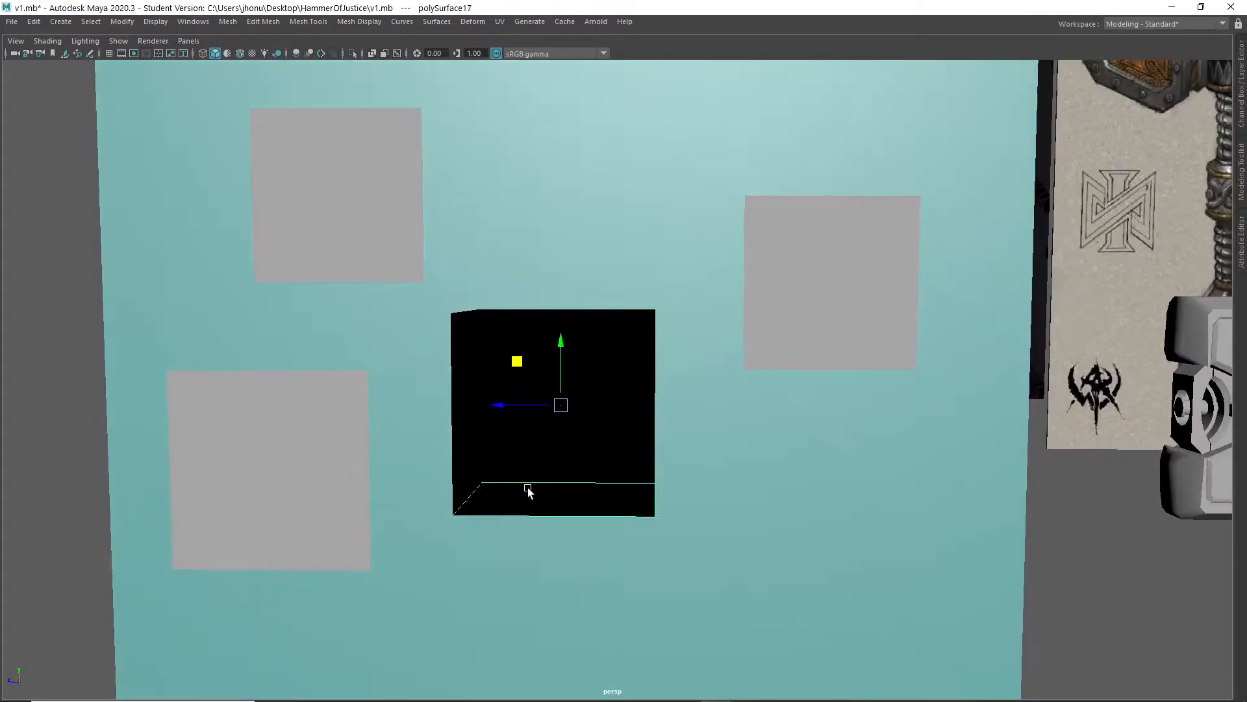
pyautogui.moveTo(569, 367); pyautogui.dragTo(556, 505)
pyautogui.press('e')
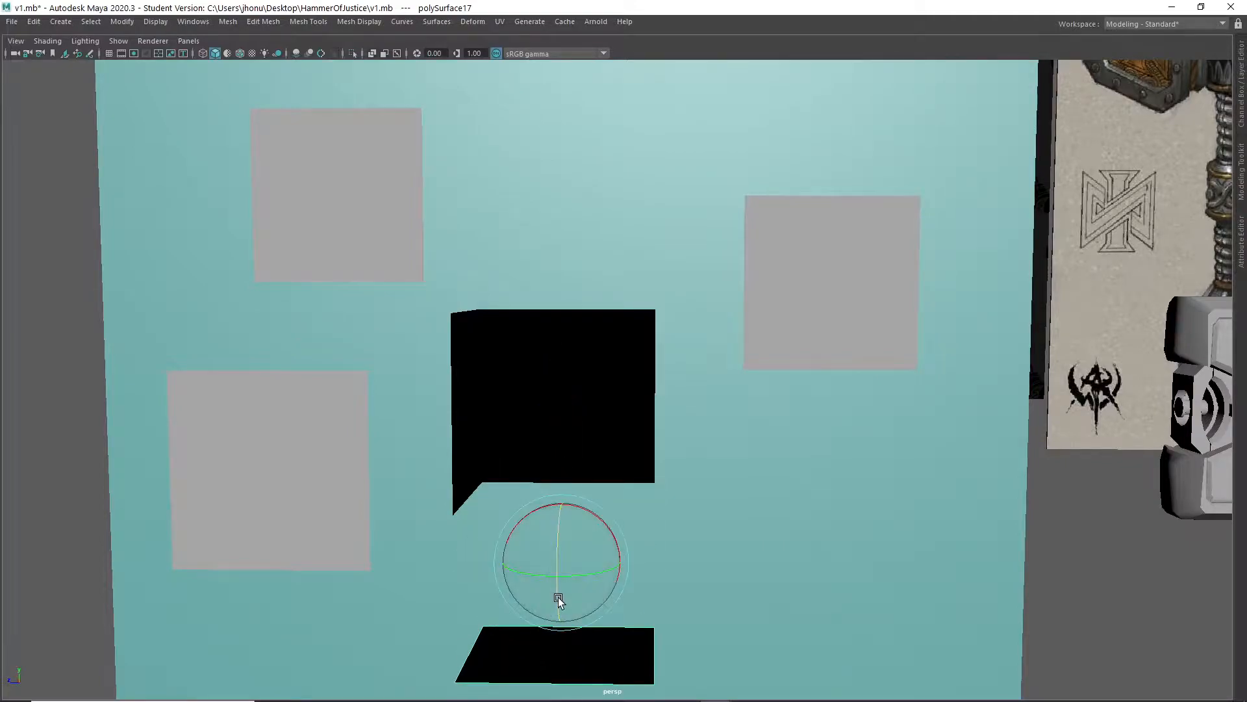
pyautogui.moveTo(556, 593); pyautogui.dragTo(565, 527)
# Rotate the side face polySurface12 parallel to the plane, raise it above the cube, and flip the back face to face forward
pyautogui.click(593, 389)
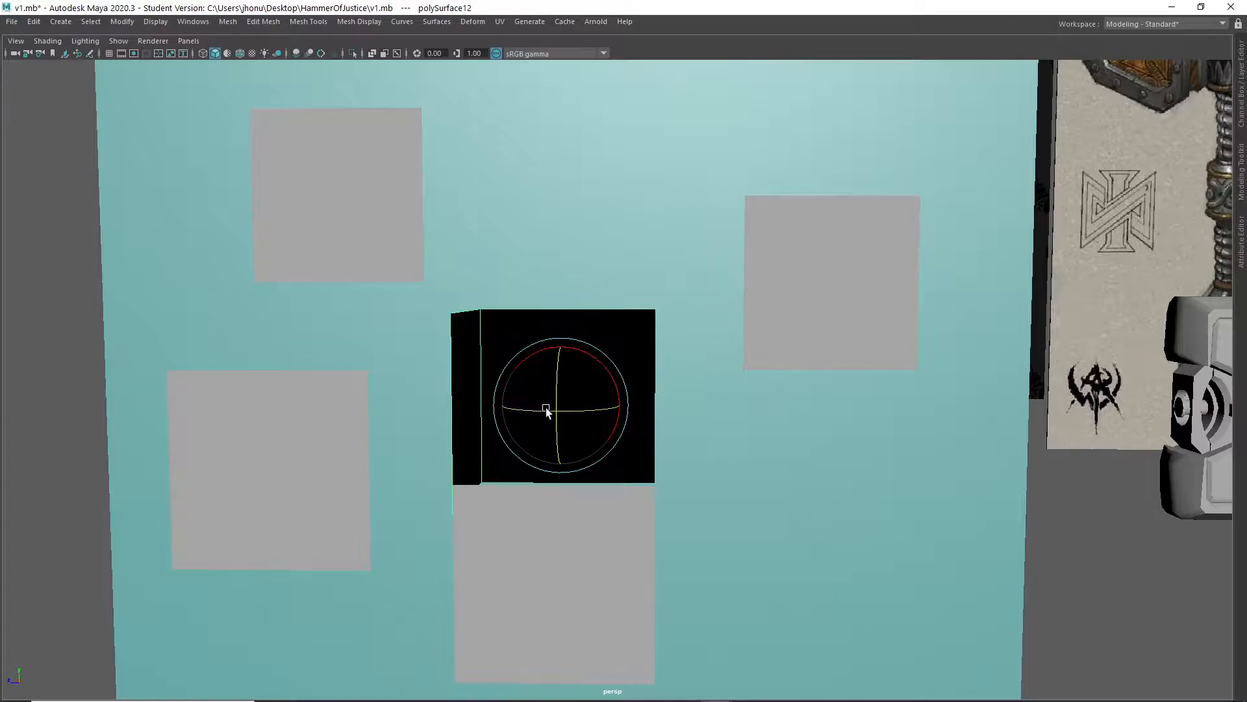
pyautogui.moveTo(532, 412); pyautogui.dragTo(613, 419)
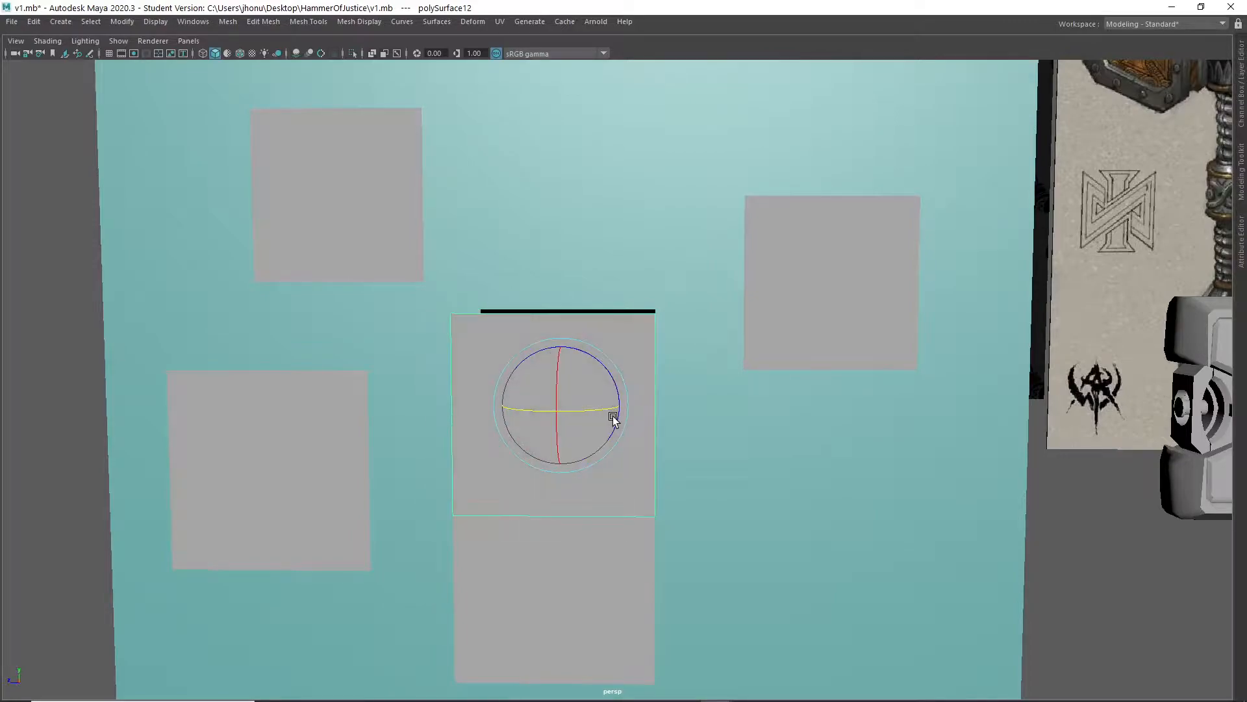
pyautogui.moveTo(526, 366); pyautogui.dragTo(528, 163)
pyautogui.moveTo(530, 411); pyautogui.dragTo(701, 426)
# Move the bottom, back, side and front faces toward the teal plane so they lie flat against it without overlapping
pyautogui.click(617, 558)
pyautogui.keyDown('alt'); pyautogui.moveTo(617, 559); pyautogui.dragTo(481, 411); pyautogui.keyUp('alt')
pyautogui.press('w')
pyautogui.click(368, 388)
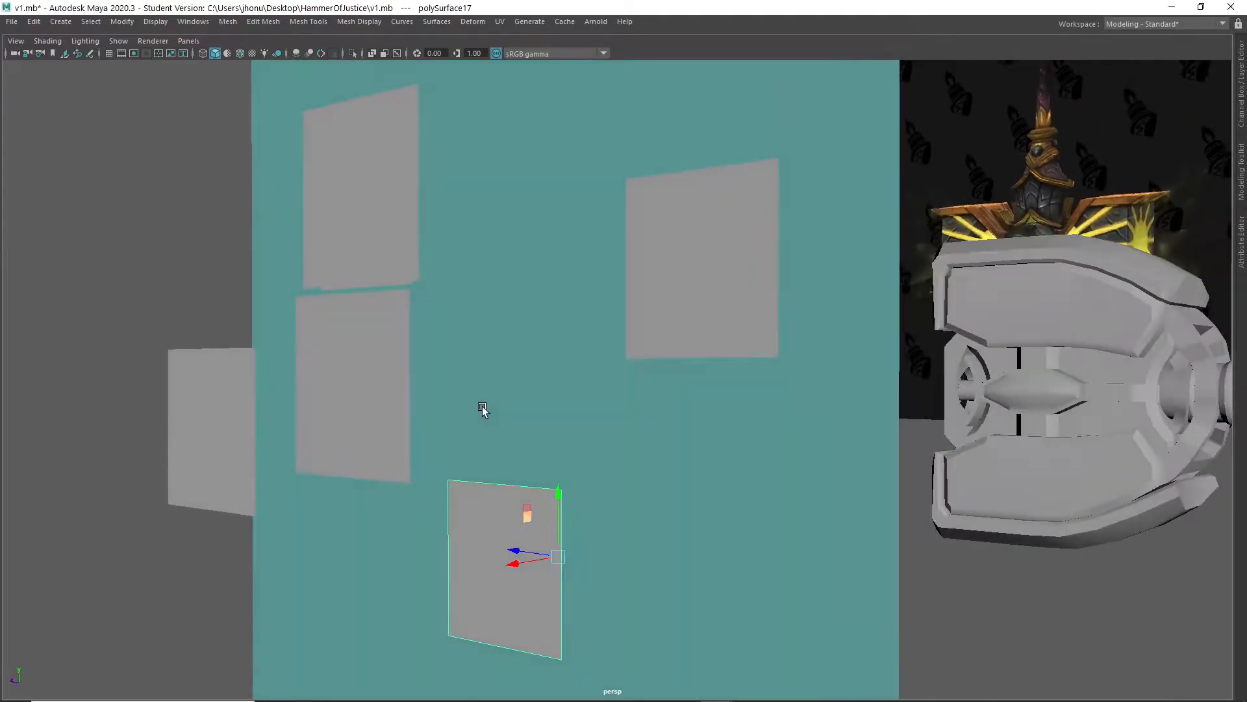
pyautogui.moveTo(387, 384); pyautogui.dragTo(514, 386)
pyautogui.click(403, 240)
pyautogui.keyDown('alt'); pyautogui.moveTo(408, 231); pyautogui.dragTo(523, 243); pyautogui.keyUp('alt')
pyautogui.click(201, 411)
pyautogui.moveTo(235, 430); pyautogui.dragTo(643, 185)
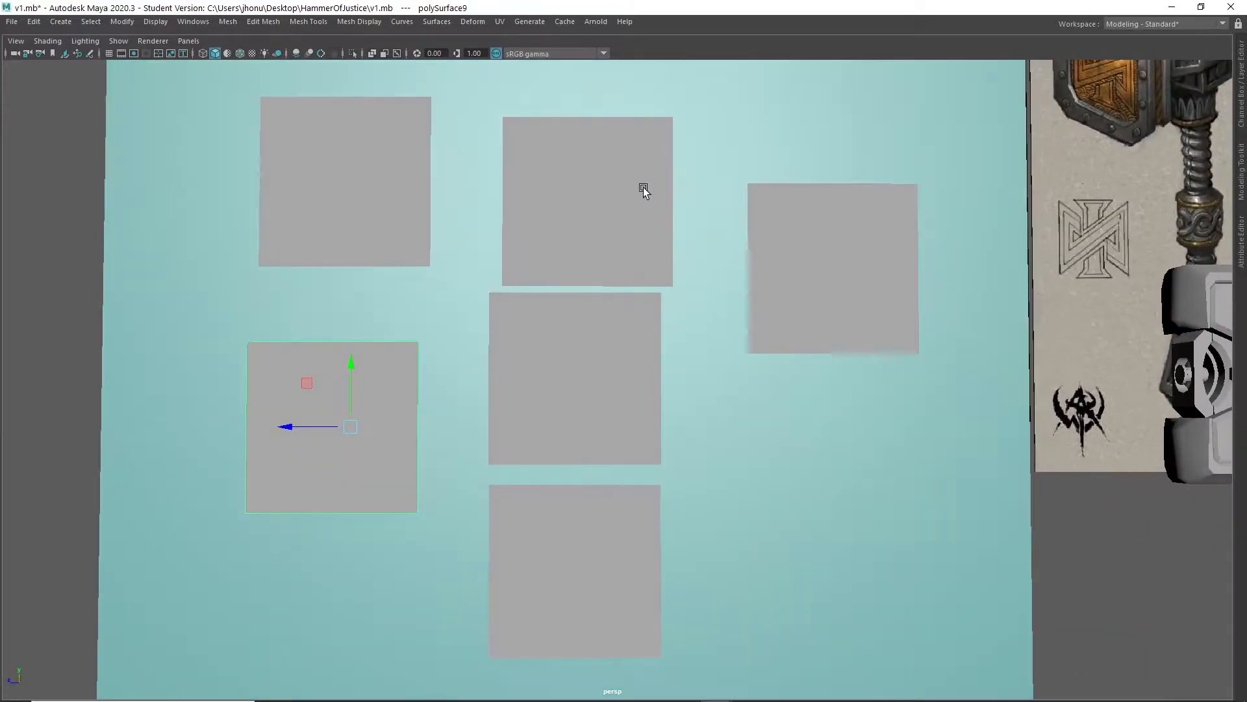
# Examine the six cube faces laid out flat on the teal plane, checking individual faces from several angles
pyautogui.click(579, 197)
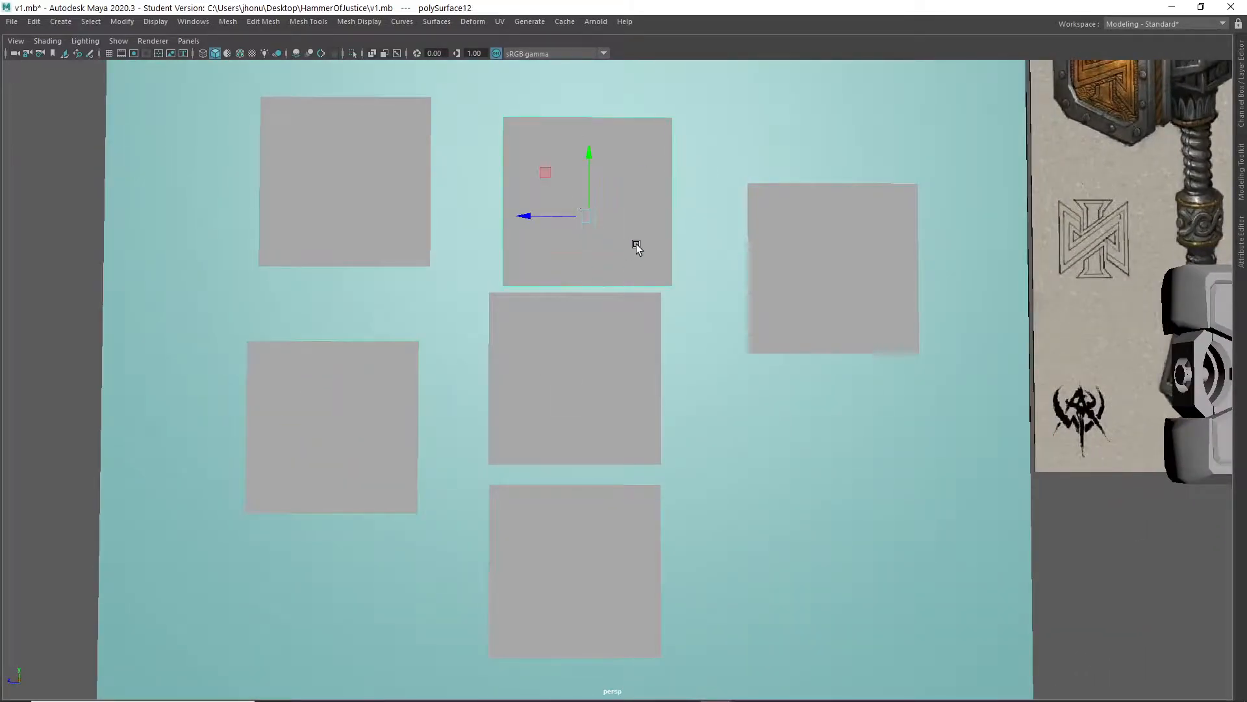
pyautogui.scroll(-2, 1005, 621)
pyautogui.keyDown('alt'); pyautogui.moveTo(1005, 621); pyautogui.dragTo(967, 631); pyautogui.keyUp('alt')
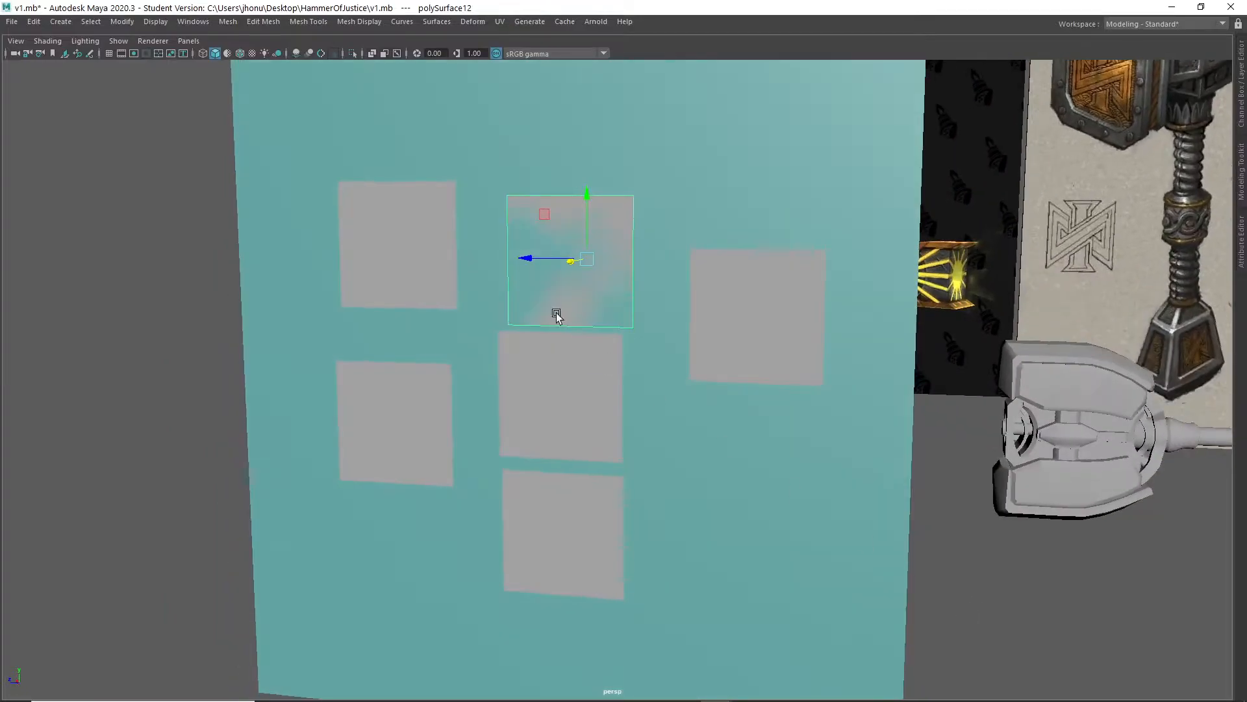
pyautogui.keyDown('alt'); pyautogui.moveTo(579, 334); pyautogui.dragTo(649, 332); pyautogui.keyUp('alt')
pyautogui.scroll(2, 620, 249)
pyautogui.click(622, 364)
pyautogui.click(761, 332)
pyautogui.click(608, 262)
pyautogui.keyDown('alt'); pyautogui.moveTo(634, 267); pyautogui.dragTo(680, 291); pyautogui.keyUp('alt')
pyautogui.scroll(-2, 643, 344)
pyautogui.keyDown('alt'); pyautogui.moveTo(629, 353); pyautogui.dragTo(624, 328); pyautogui.keyUp('alt')
pyautogui.scroll(4, 669, 329)
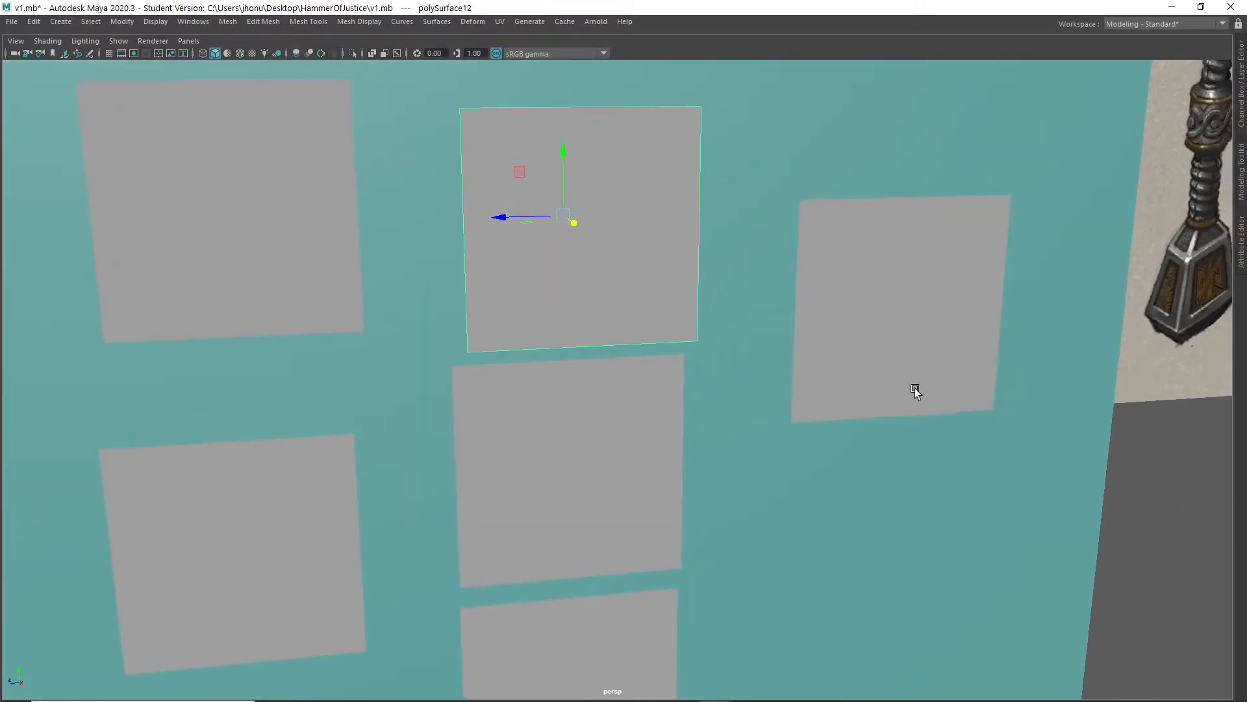
# Create a new polygon cube in front of the teal plane, enlarge it and place it beside the laid-out faces
pyautogui.scroll(-4, 882, 388)
pyautogui.keyDown('alt'); pyautogui.moveTo(941, 444); pyautogui.dragTo(944, 494); pyautogui.keyUp('alt')
pyautogui.click(945, 502)
pyautogui.keyDown('shift'); pyautogui.moveTo(945, 420); pyautogui.dragTo(913, 458, button='right'); pyautogui.keyUp('shift')
pyautogui.keyDown('alt'); pyautogui.moveTo(913, 458); pyautogui.dragTo(773, 436); pyautogui.keyUp('alt')
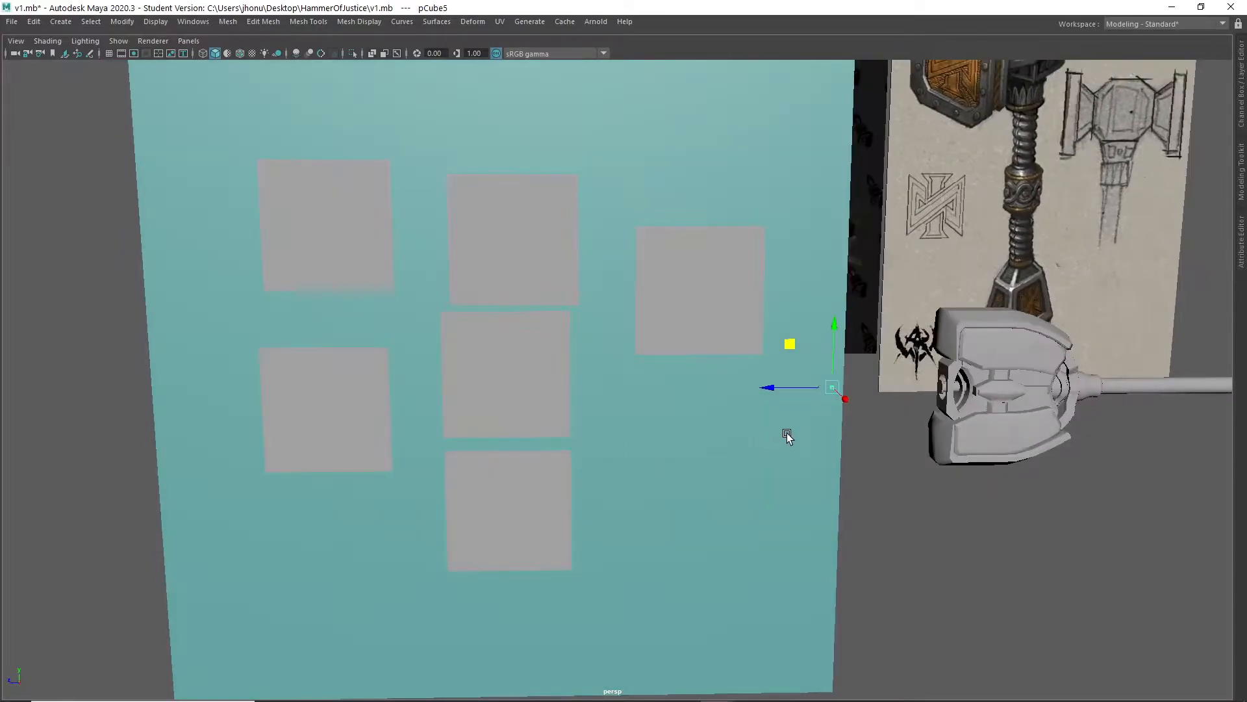
pyautogui.moveTo(830, 388); pyautogui.dragTo(871, 416)
# Examine the edge between the new cube's top and front faces by selecting it in edge mode
pyautogui.scroll(3, 870, 415)
pyautogui.moveTo(835, 311)
pyautogui.mouseDown(button='right')
pyautogui.moveTo(838, 343)
pyautogui.moveTo(855, 345)
pyautogui.moveTo(829, 294)
pyautogui.mouseUp(button='right')
pyautogui.click(878, 435)
pyautogui.click(841, 345)
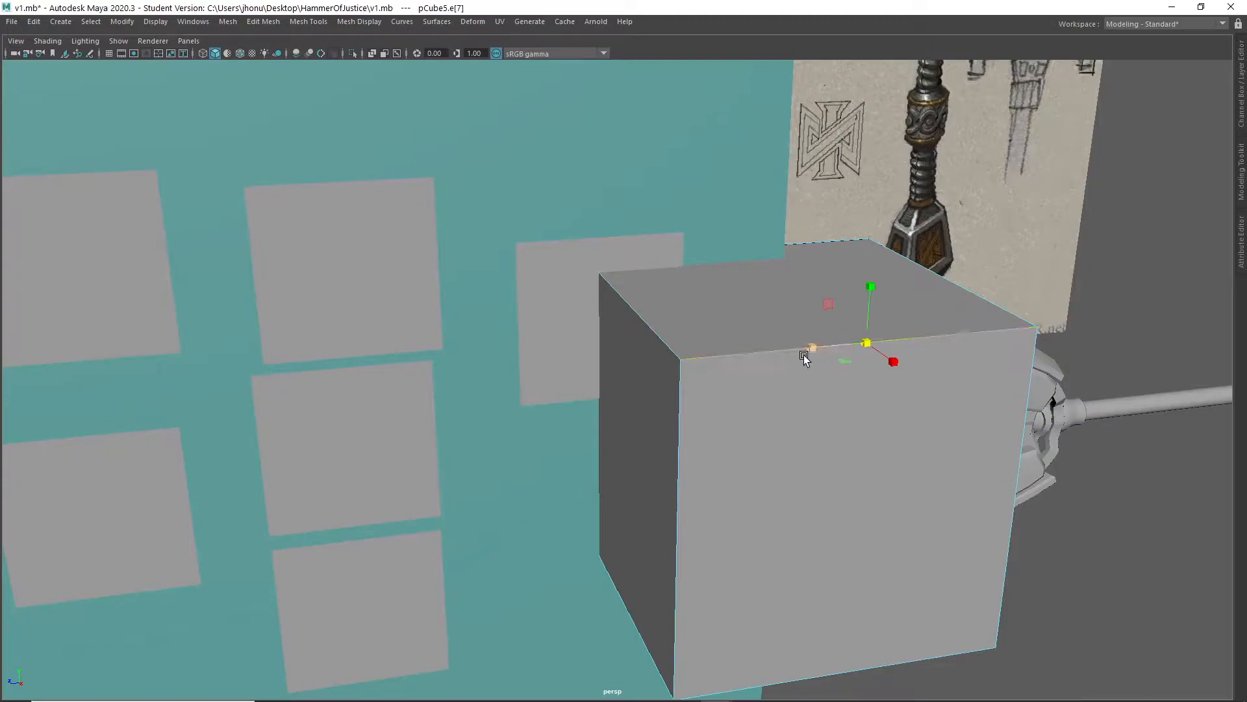
# Set polySurface15's pivot at its upper-left corner and snap the face to the lower-left corner of the face above
pyautogui.click(324, 300)
pyautogui.moveTo(345, 298); pyautogui.dragTo(356, 390, button='right')
pyautogui.click(355, 390)
pyautogui.press('f')
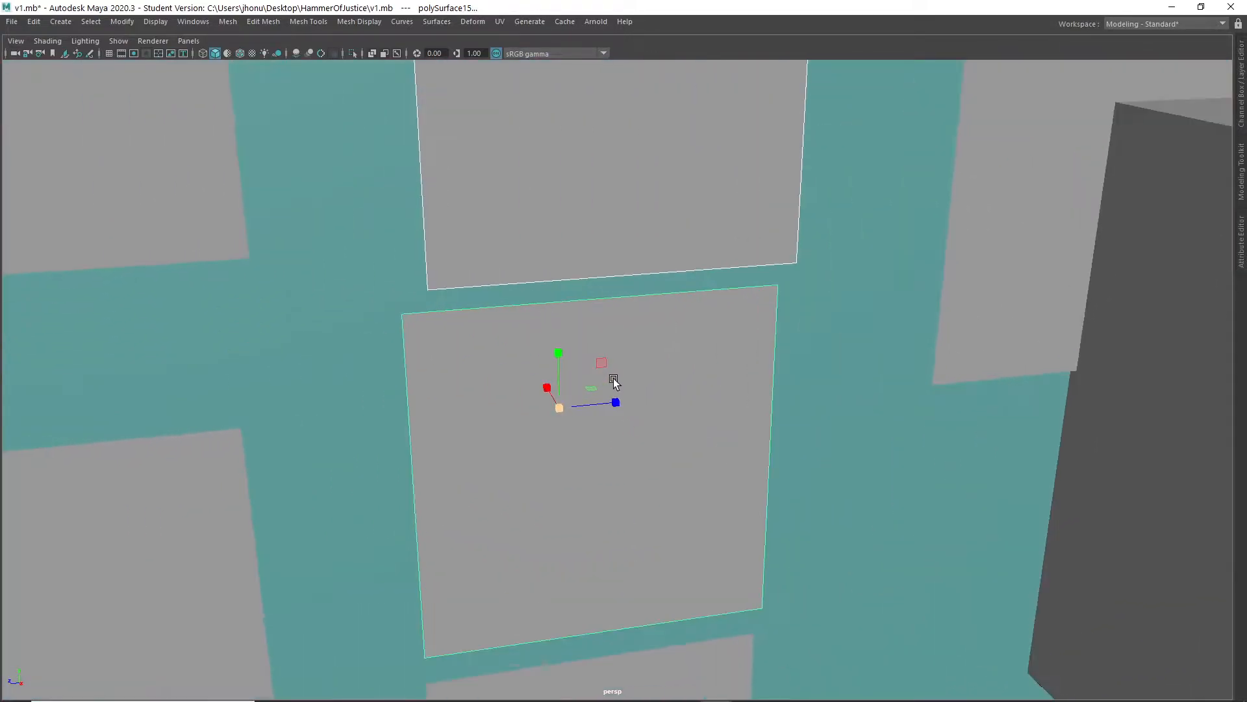
pyautogui.press('w')
pyautogui.press('d')
pyautogui.moveTo(556, 412); pyautogui.dragTo(429, 333)
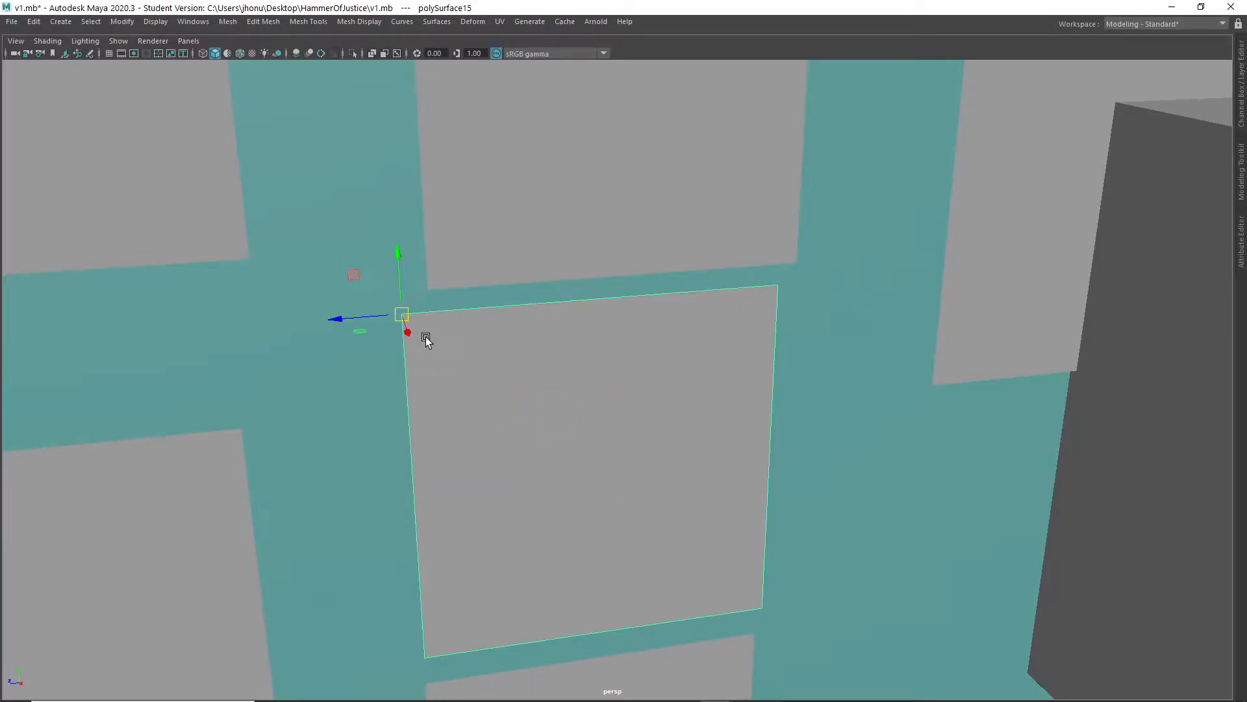
pyautogui.scroll(-5, 548, 401)
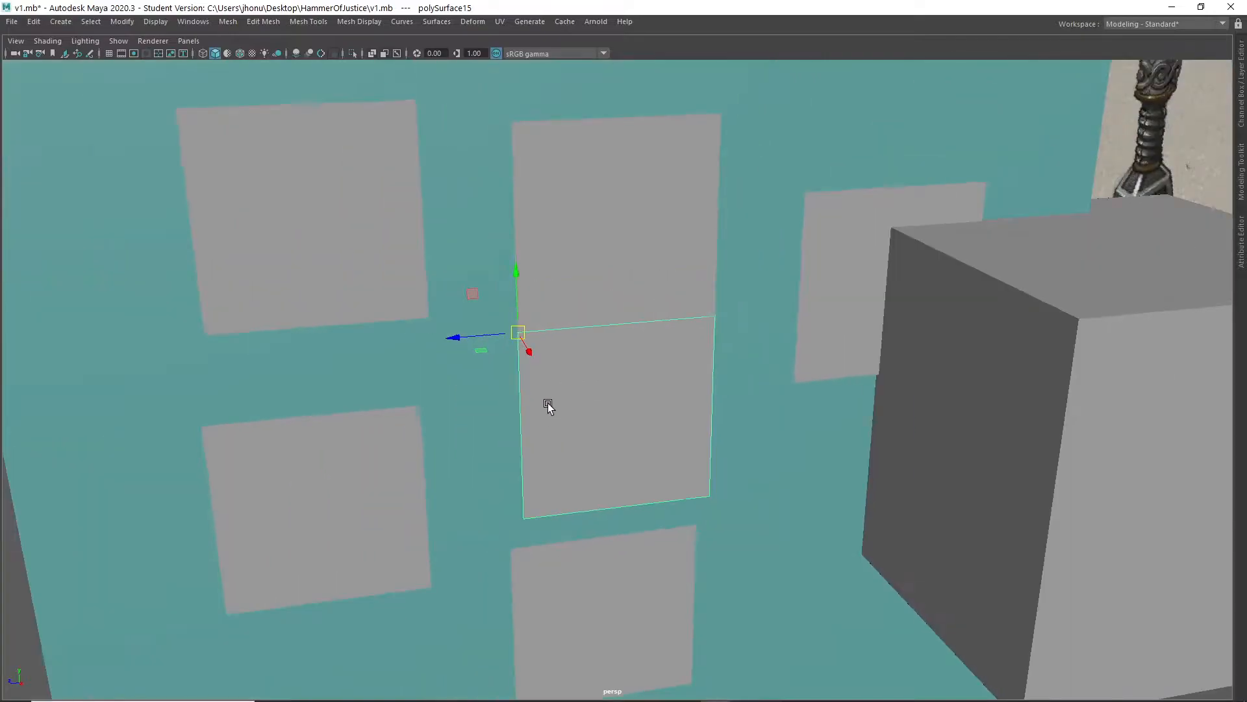
# Compare the next shared edge on the cube with the matching upper edge of the lowest middle face, polySurface17
pyautogui.keyDown('alt'); pyautogui.moveTo(1042, 438); pyautogui.dragTo(1023, 399); pyautogui.keyUp('alt')
pyautogui.click(1023, 398)
pyautogui.moveTo(1001, 330); pyautogui.dragTo(999, 299, button='right')
pyautogui.click(1024, 344)
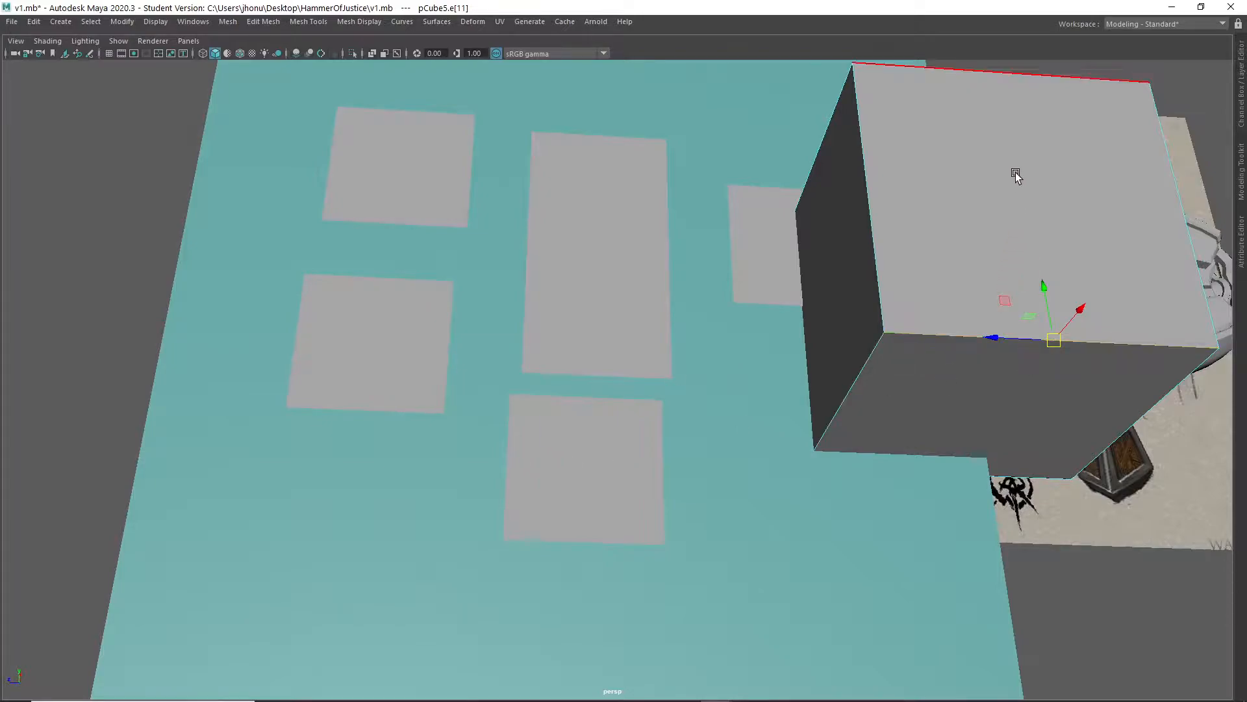
pyautogui.moveTo(568, 330); pyautogui.dragTo(579, 299, button='right')
pyautogui.click(552, 458)
pyautogui.click(573, 411)
pyautogui.scroll(6, 581, 432)
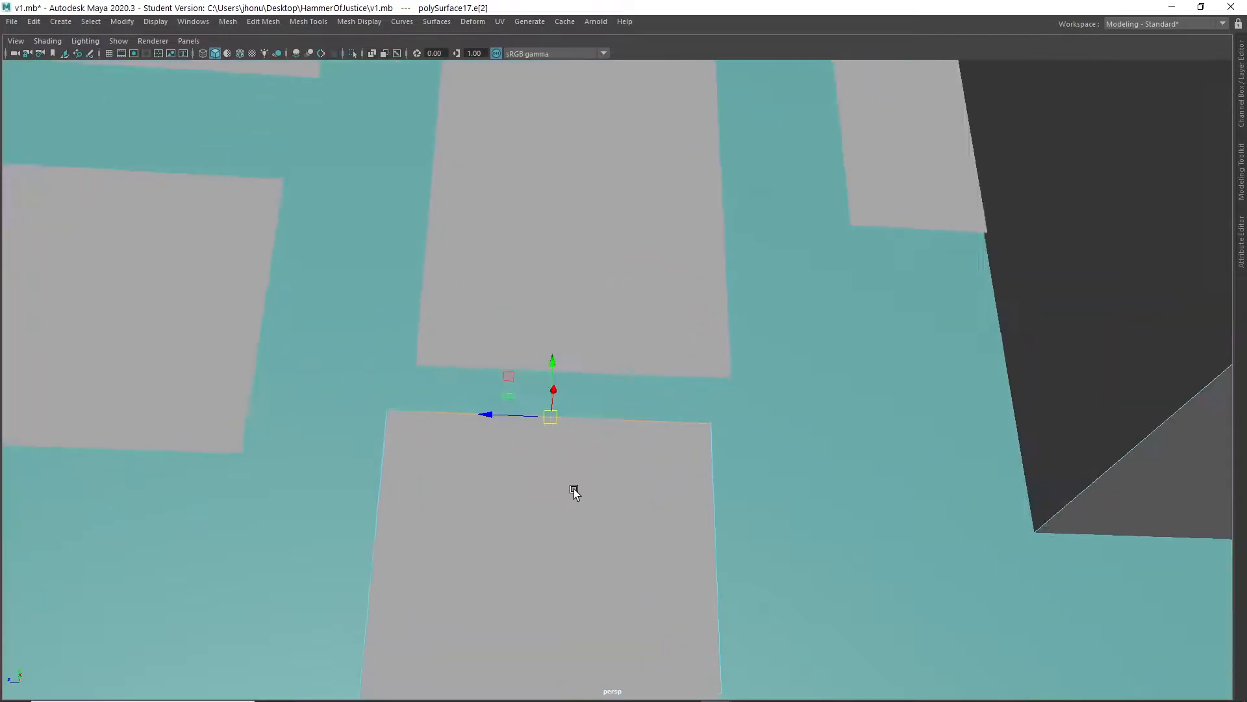
# Set polySurface17's pivot at its upper-left corner and snap the face to the lower-left corner of the joined strip
pyautogui.moveTo(643, 328); pyautogui.dragTo(619, 390, button='right')
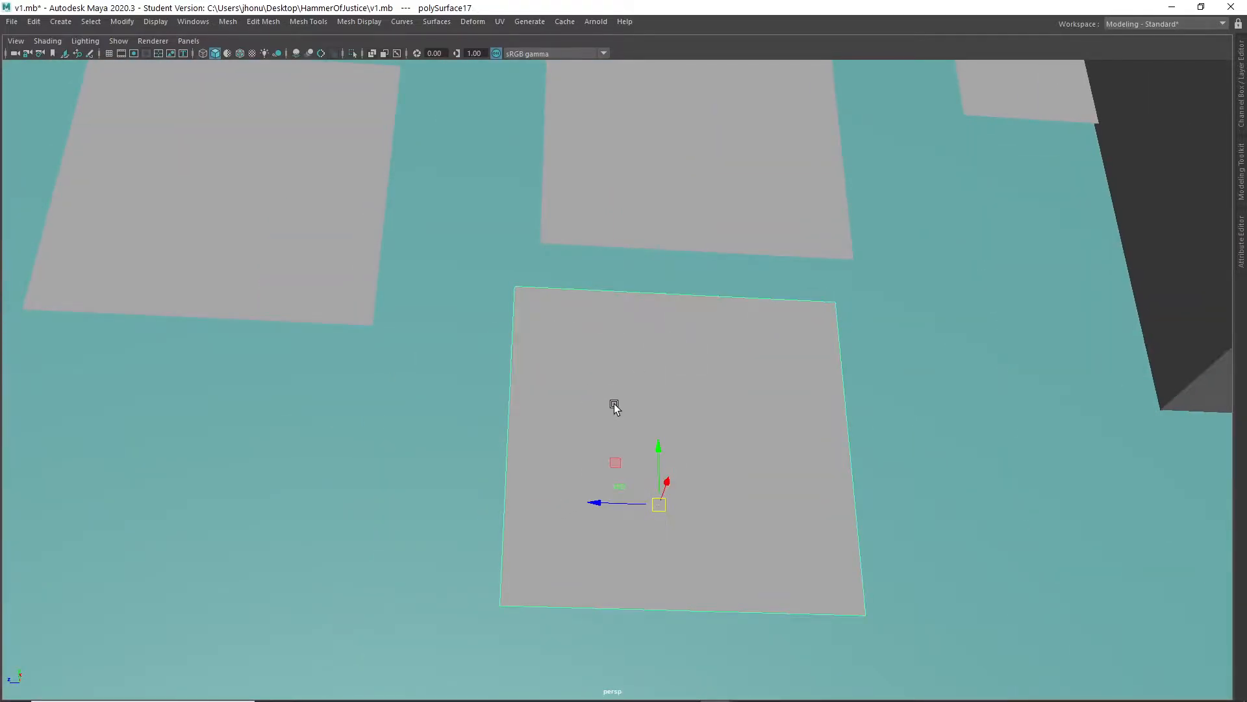
pyautogui.press('e')
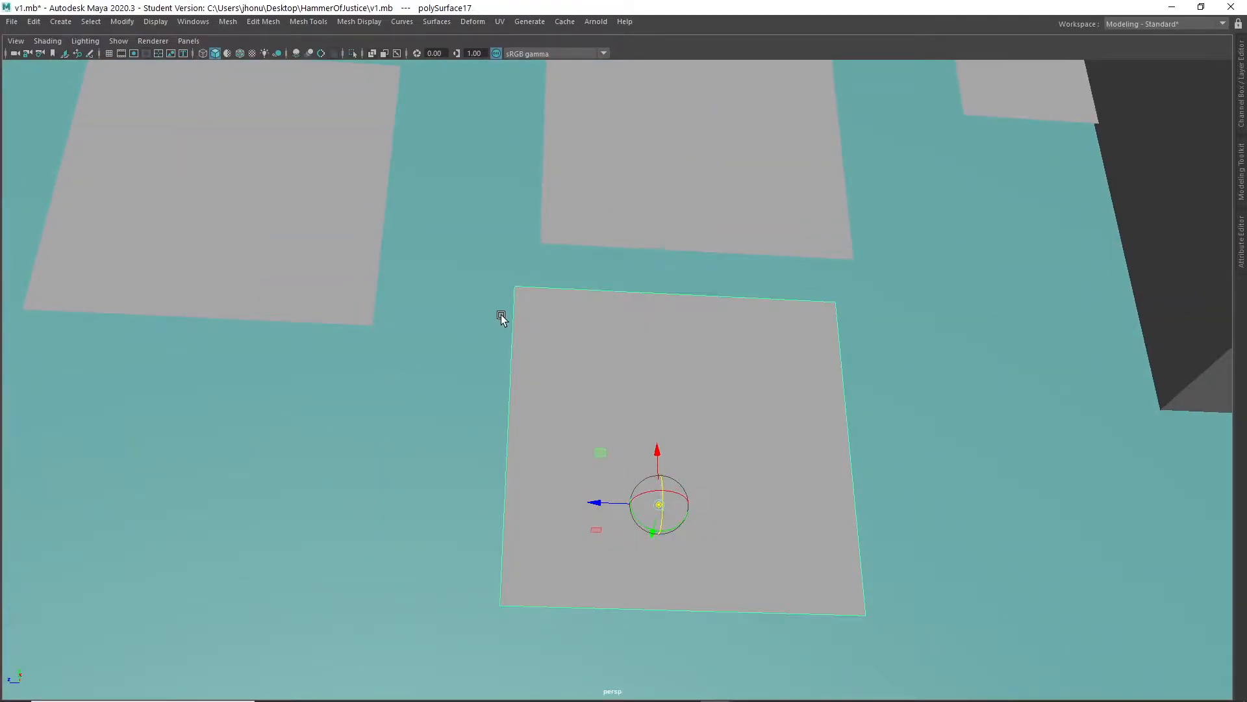
pyautogui.moveTo(658, 507); pyautogui.dragTo(514, 326)
pyautogui.press('w')
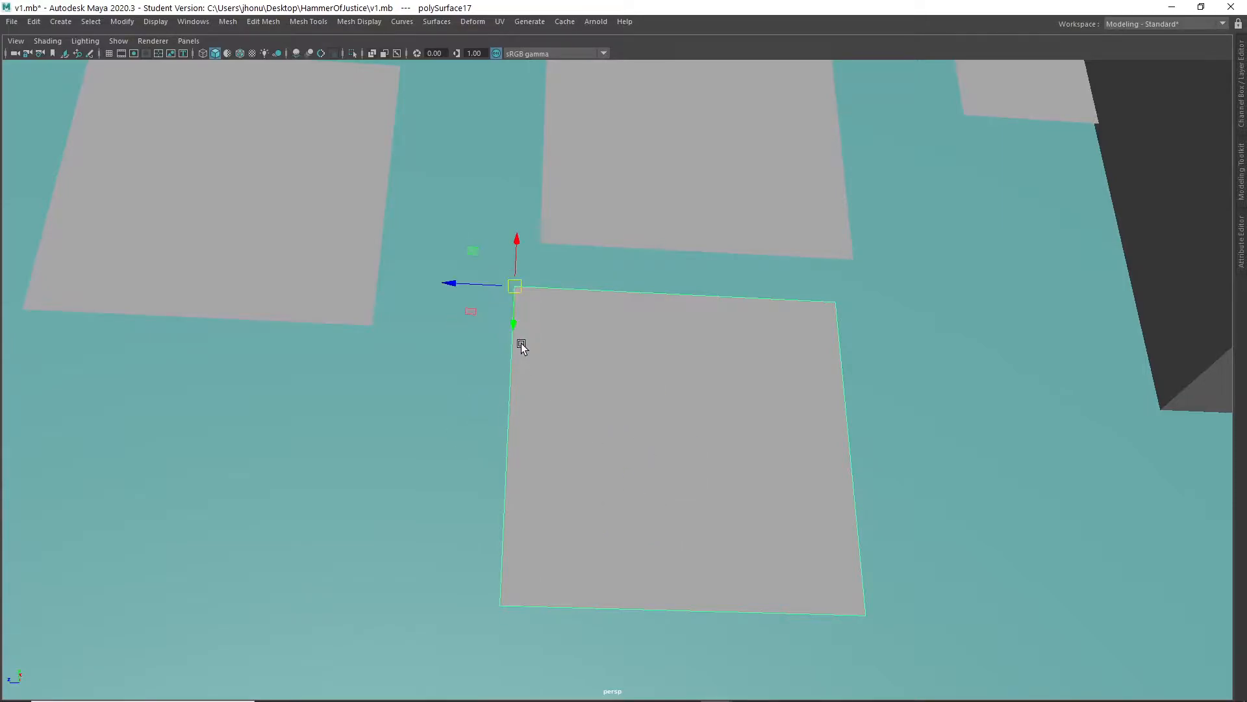
pyautogui.keyDown('alt'); pyautogui.moveTo(518, 343); pyautogui.dragTo(546, 375, button='middle'); pyautogui.keyUp('alt')
pyautogui.moveTo(529, 356); pyautogui.dragTo(558, 311)
pyautogui.scroll(-10, 666, 452)
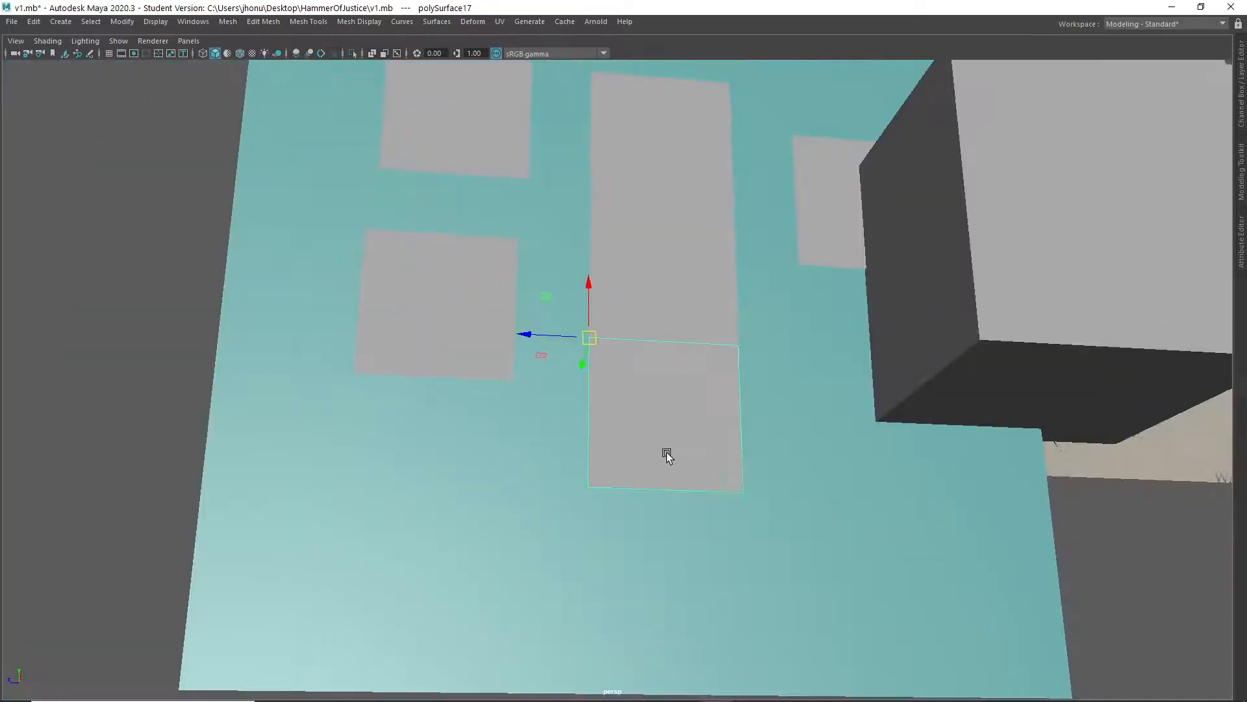
# Examine the cube's side face from another angle, checking its bottom and top edges
pyautogui.keyDown('alt'); pyautogui.moveTo(656, 471); pyautogui.dragTo(680, 485); pyautogui.keyUp('alt')
pyautogui.scroll(5, 680, 485)
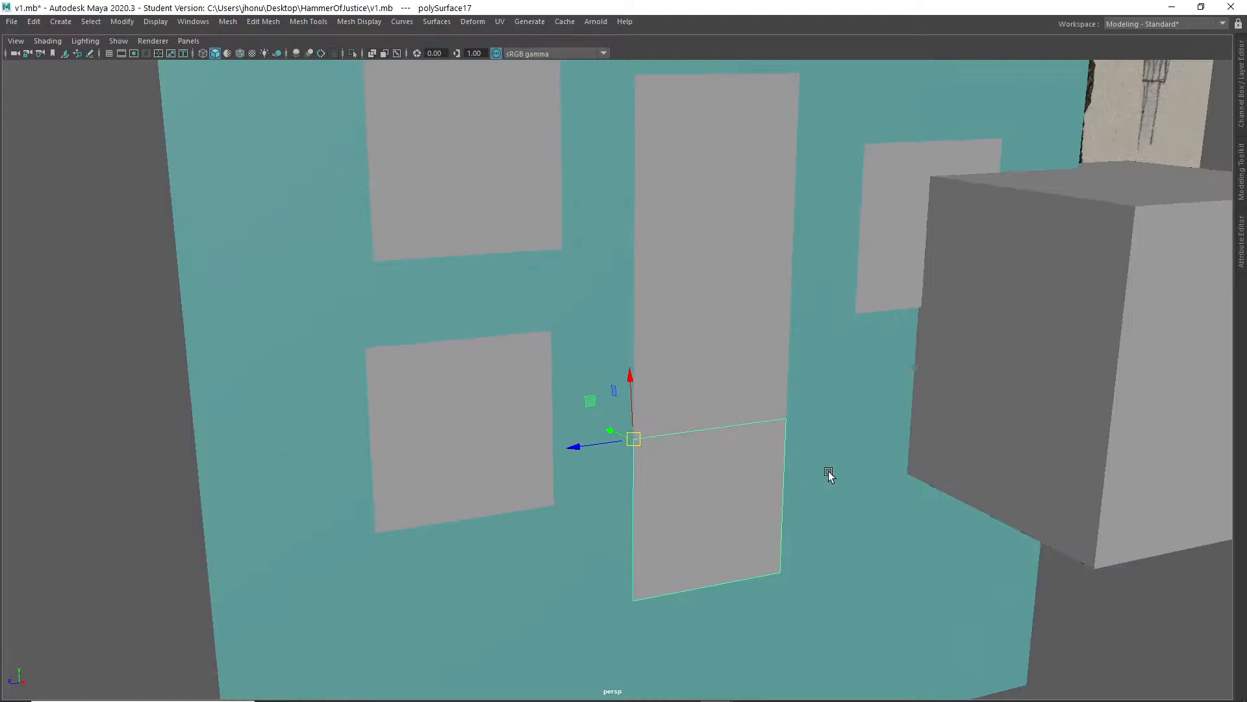
pyautogui.keyDown('alt'); pyautogui.moveTo(827, 471); pyautogui.dragTo(816, 462); pyautogui.keyUp('alt')
pyautogui.scroll(-3, 1005, 473)
pyautogui.keyDown('alt'); pyautogui.moveTo(1000, 454); pyautogui.dragTo(825, 456); pyautogui.keyUp('alt')
pyautogui.scroll(5, 904, 469)
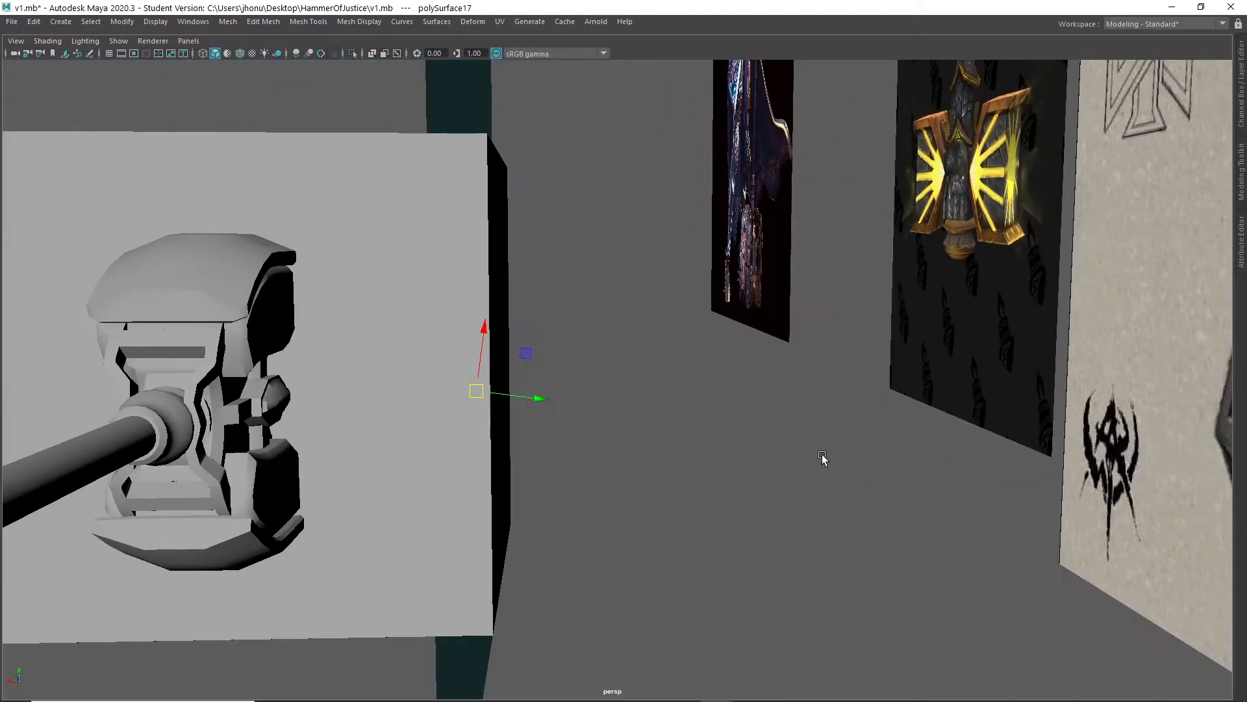
pyautogui.keyDown('alt'); pyautogui.moveTo(490, 296); pyautogui.dragTo(446, 459); pyautogui.keyUp('alt')
pyautogui.rightClick(448, 330)
pyautogui.click(447, 295)
pyautogui.click(469, 577)
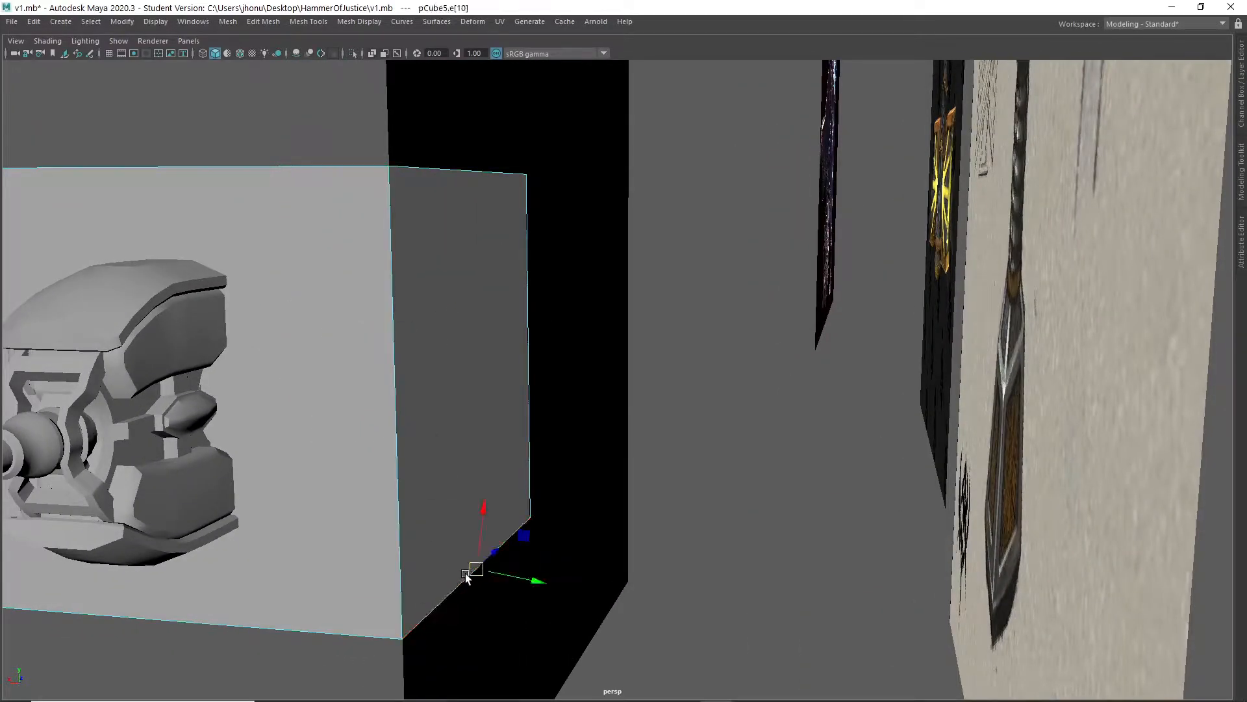
pyautogui.click(453, 177)
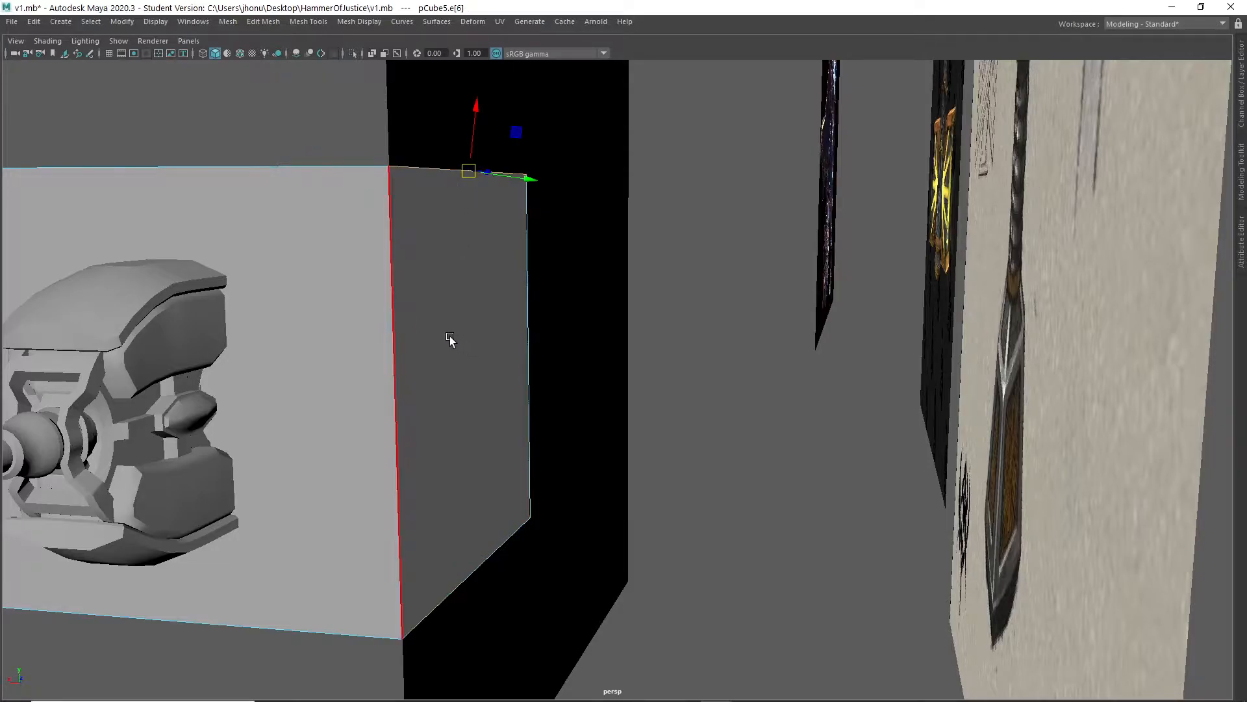
pyautogui.keyDown('alt'); pyautogui.moveTo(451, 228); pyautogui.dragTo(594, 321); pyautogui.keyUp('alt')
# Set polySurface16's pivot at its upper-left corner and snap the face to the upper-right corner of the vertical strip
pyautogui.click(784, 216)
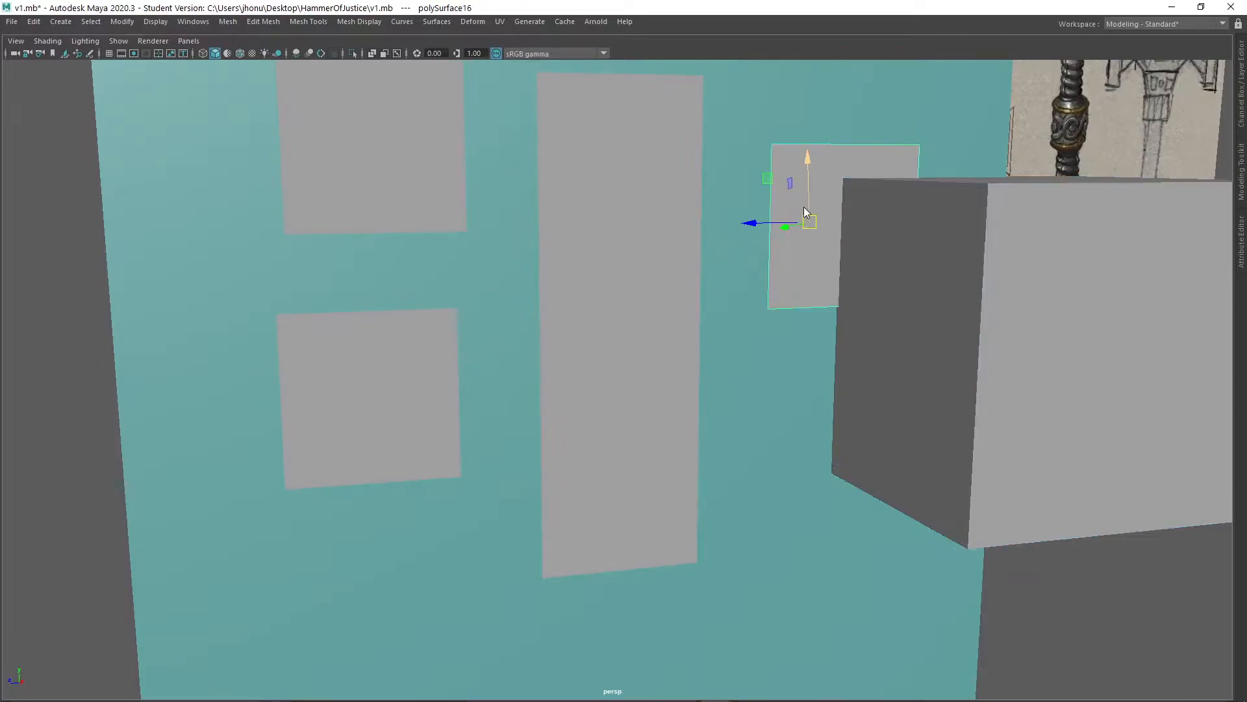
pyautogui.keyDown('alt'); pyautogui.moveTo(780, 201); pyautogui.dragTo(727, 289); pyautogui.keyUp('alt')
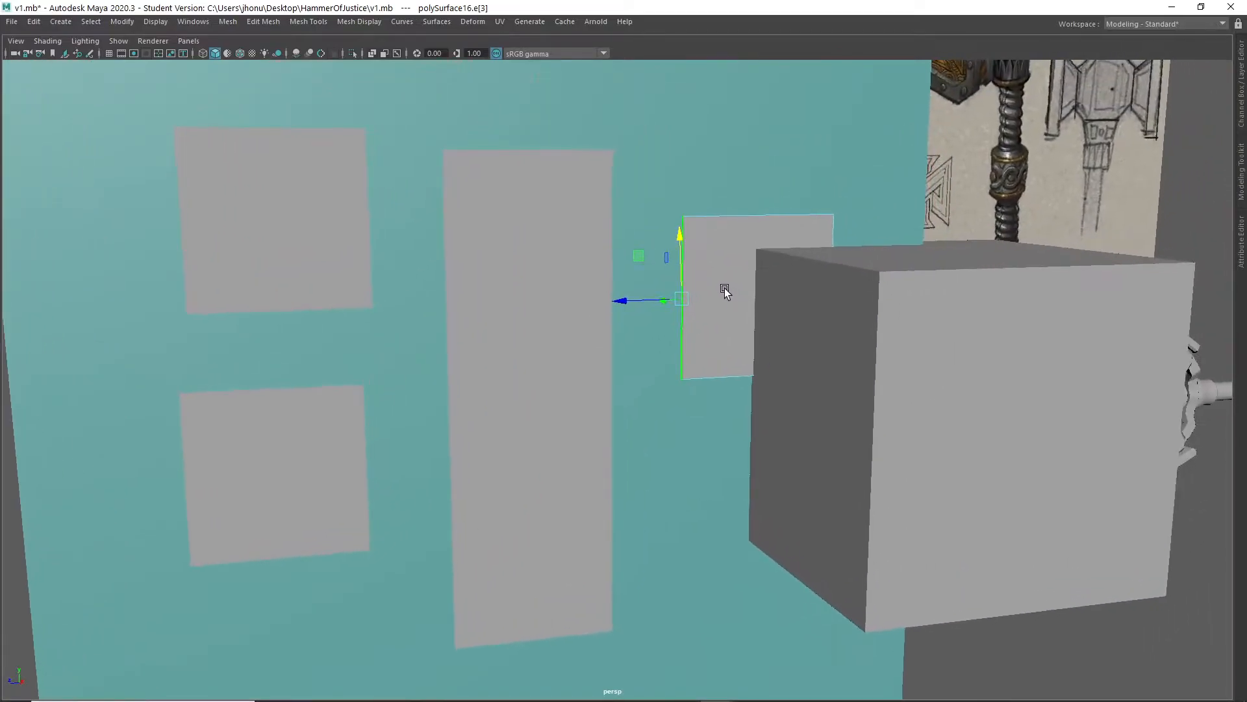
pyautogui.moveTo(705, 286); pyautogui.dragTo(747, 251, button='right')
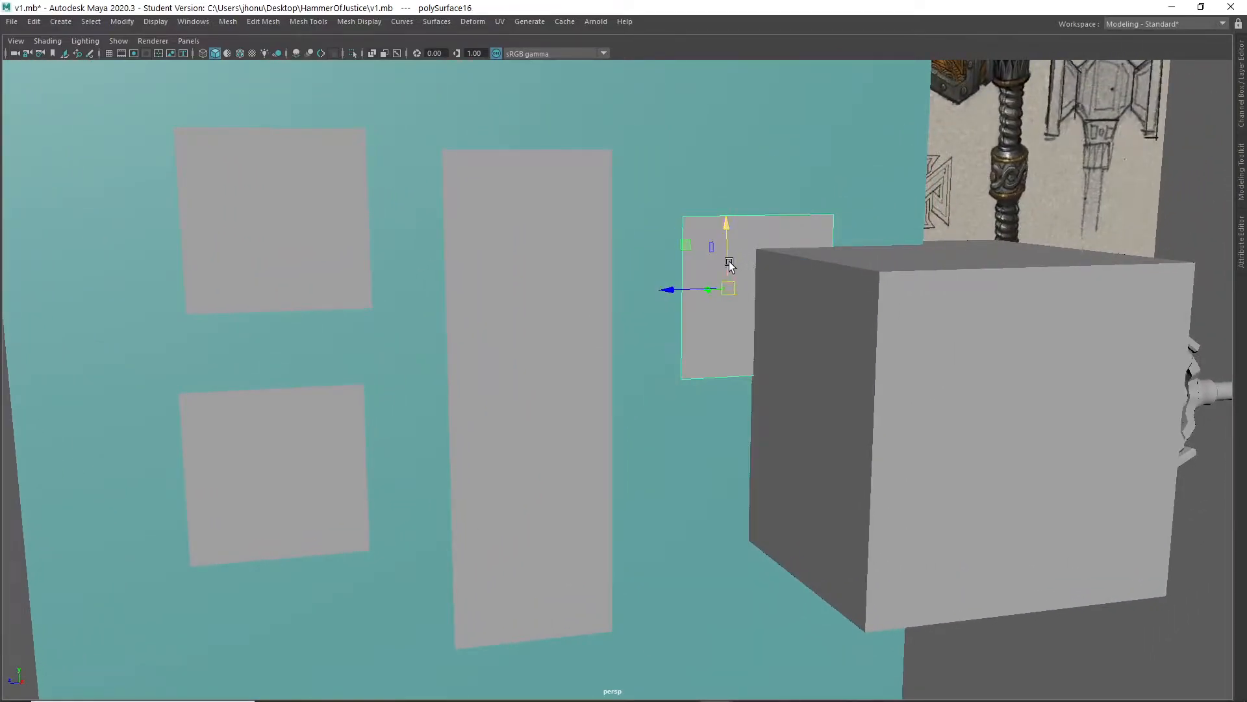
pyautogui.press('d')
pyautogui.moveTo(723, 292); pyautogui.dragTo(614, 144)
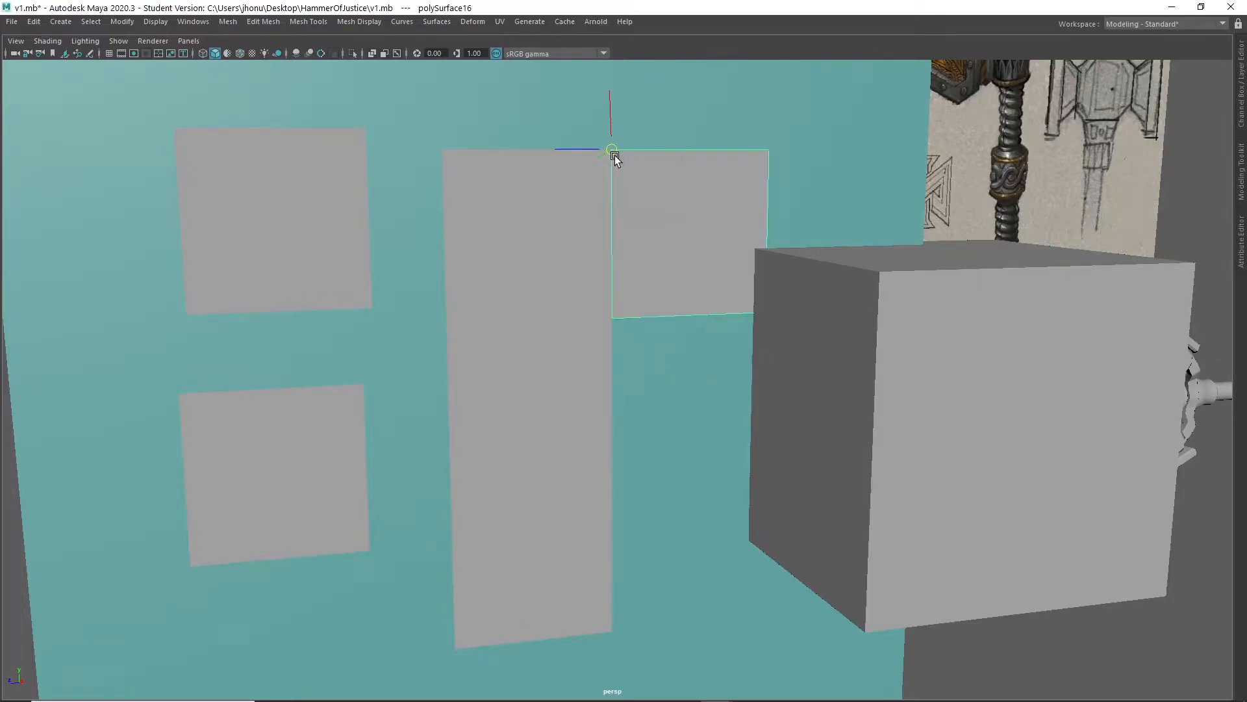
# Compare a remaining loose face and the joined faces with the intact cube
pyautogui.click(308, 170)
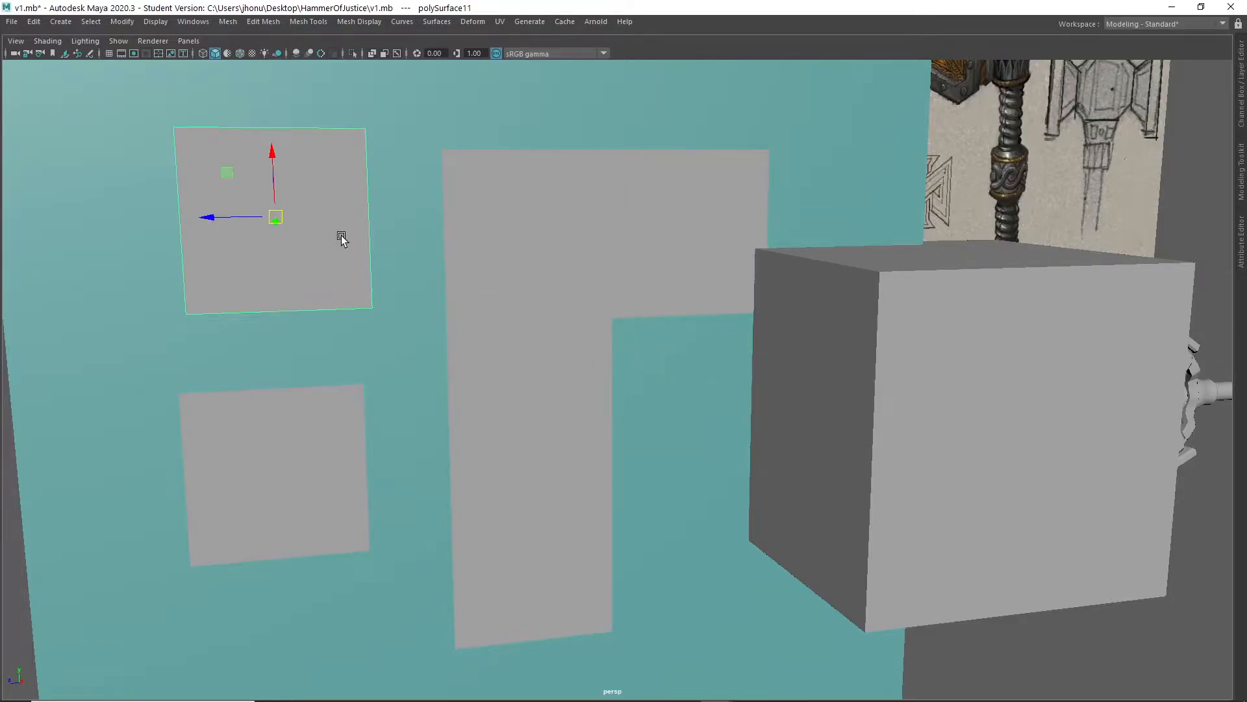
pyautogui.click(569, 277)
pyautogui.click(1070, 423)
pyautogui.keyDown('alt'); pyautogui.moveTo(1070, 422); pyautogui.dragTo(912, 417, button='right'); pyautogui.keyUp('alt')
pyautogui.keyDown('alt'); pyautogui.moveTo(912, 417); pyautogui.dragTo(642, 389); pyautogui.keyUp('alt')
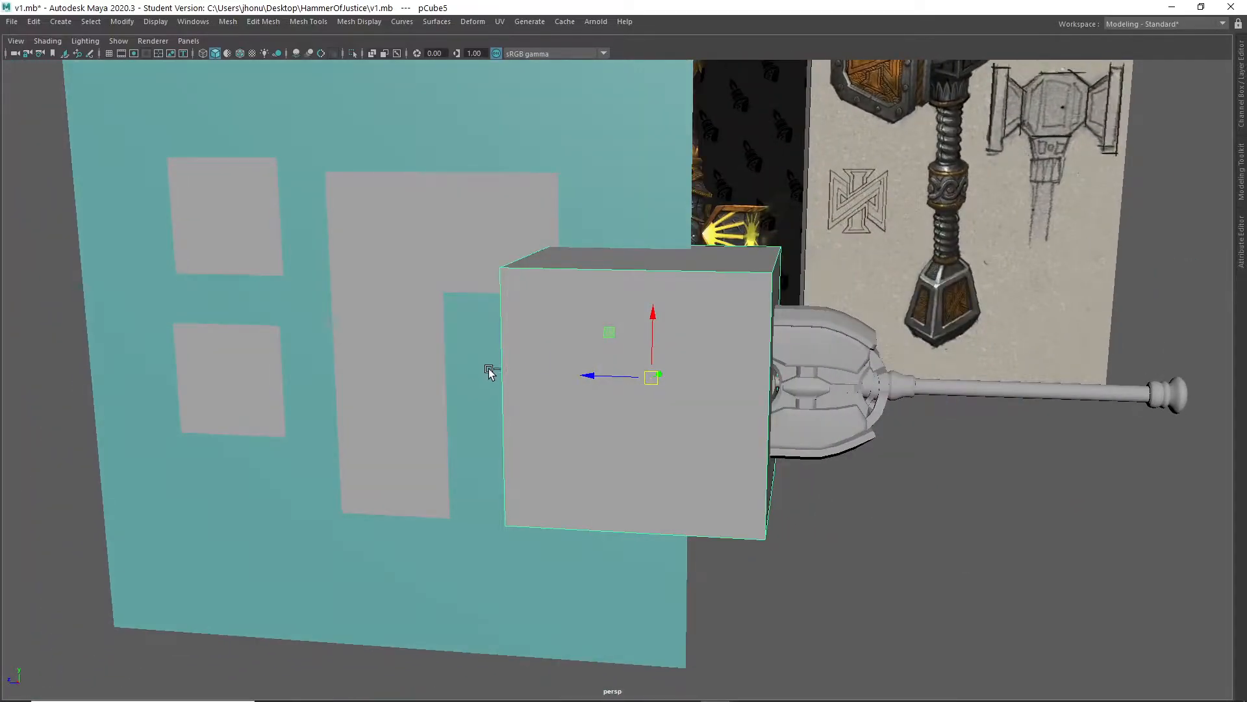
# Restore the full interface and delete the teal plane together with all six flattened faces
pyautogui.hotkey('ctrl', 'space')
pyautogui.keyDown('alt'); pyautogui.moveTo(213, 300); pyautogui.dragTo(155, 314); pyautogui.keyUp('alt')
pyautogui.moveTo(159, 222); pyautogui.dragTo(335, 438)
pyautogui.keyDown('alt'); pyautogui.moveTo(366, 378); pyautogui.dragTo(404, 424, button='middle'); pyautogui.keyUp('alt')
pyautogui.keyDown('alt'); pyautogui.moveTo(404, 424); pyautogui.dragTo(340, 423); pyautogui.keyUp('alt')
pyautogui.keyDown('shift'); pyautogui.click(450, 367); pyautogui.keyUp('shift')
pyautogui.keyDown('alt'); pyautogui.moveTo(340, 423); pyautogui.dragTo(471, 472, button='right'); pyautogui.keyUp('alt')
pyautogui.keyDown('alt'); pyautogui.moveTo(470, 472); pyautogui.dragTo(431, 470, button='middle'); pyautogui.keyUp('alt')
pyautogui.scroll(-2, 415, 500)
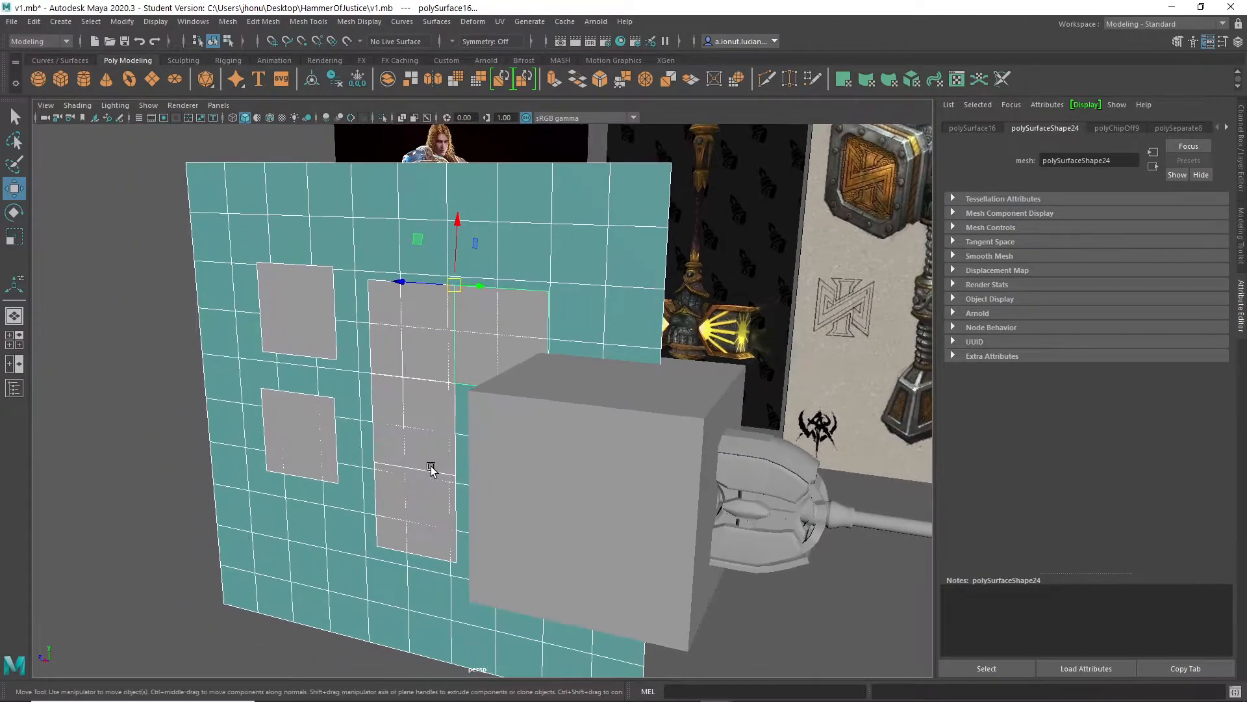
pyautogui.press('Delete')
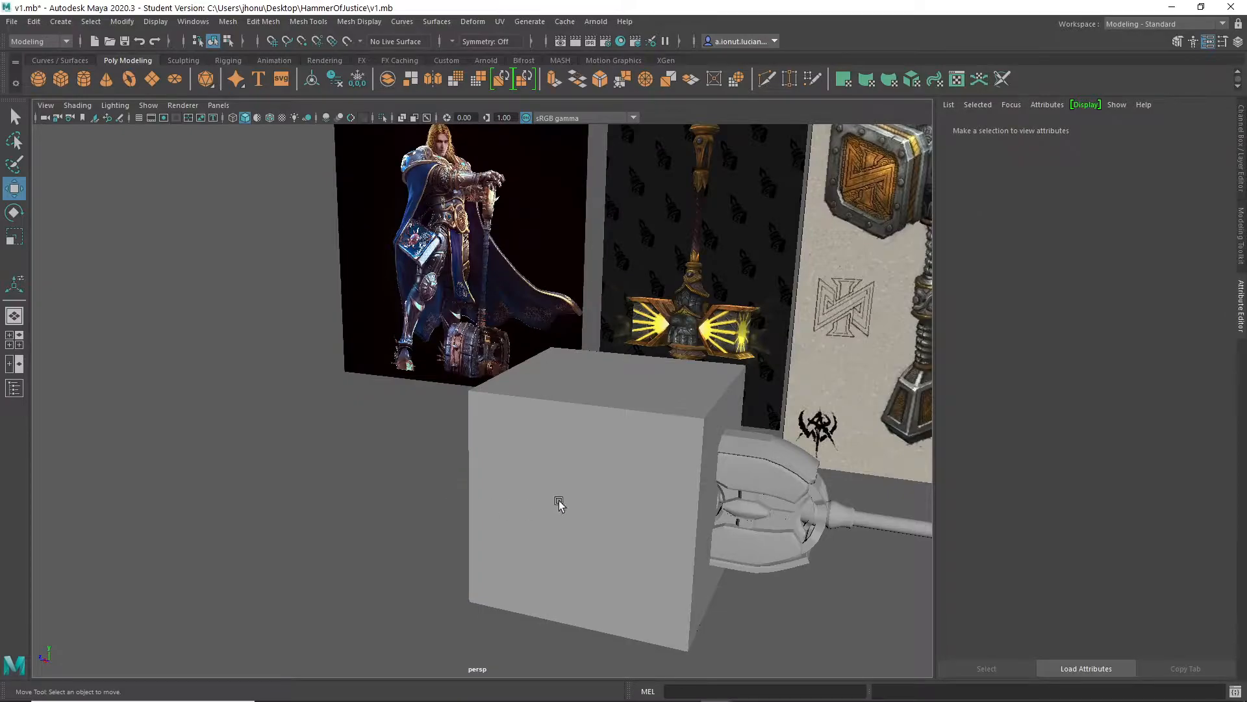
# Open the cube's UV layout in the UV Editor and place the editor window beside the cube
pyautogui.click(559, 502)
pyautogui.scroll(5, 704, 509)
pyautogui.keyDown('alt'); pyautogui.moveTo(704, 509); pyautogui.dragTo(368, 353, button='middle'); pyautogui.keyUp('alt')
pyautogui.keyDown('alt'); pyautogui.moveTo(368, 353); pyautogui.dragTo(255, 386); pyautogui.keyUp('alt')
pyautogui.scroll(-3, 348, 409)
pyautogui.keyDown('alt'); pyautogui.moveTo(289, 389); pyautogui.dragTo(424, 377, button='middle'); pyautogui.keyUp('alt')
pyautogui.scroll(3, 424, 378)
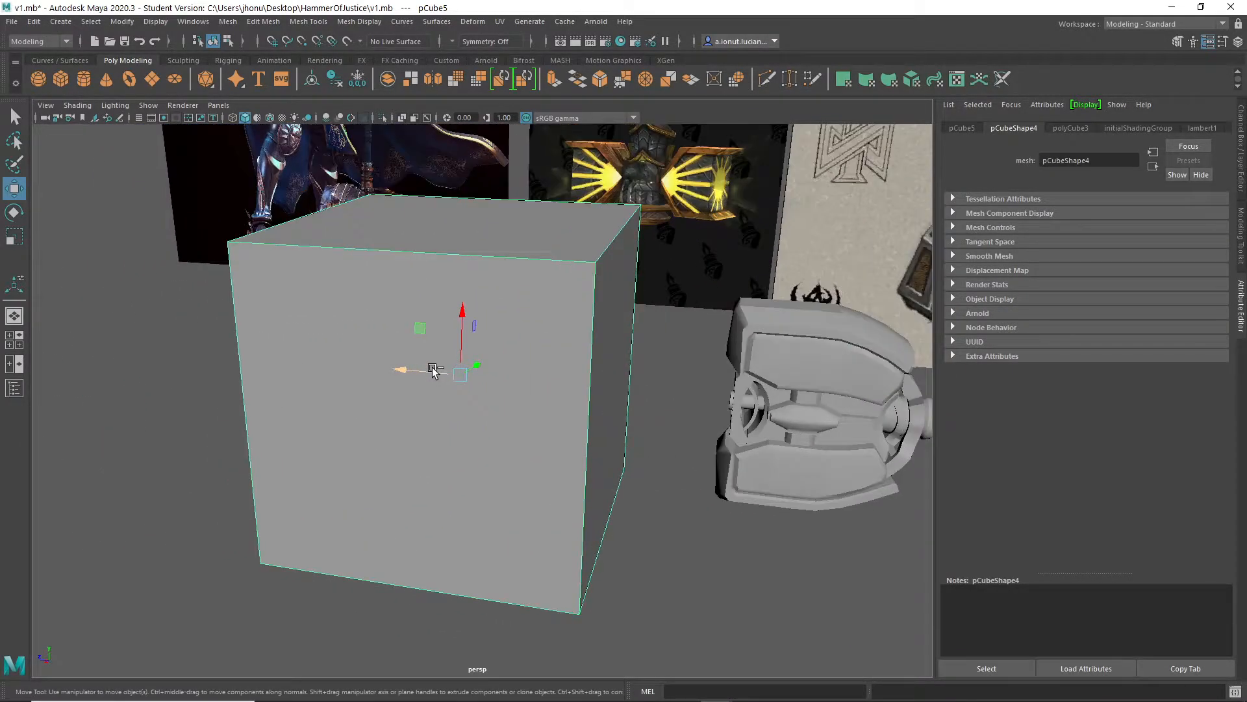
pyautogui.click(956, 80)
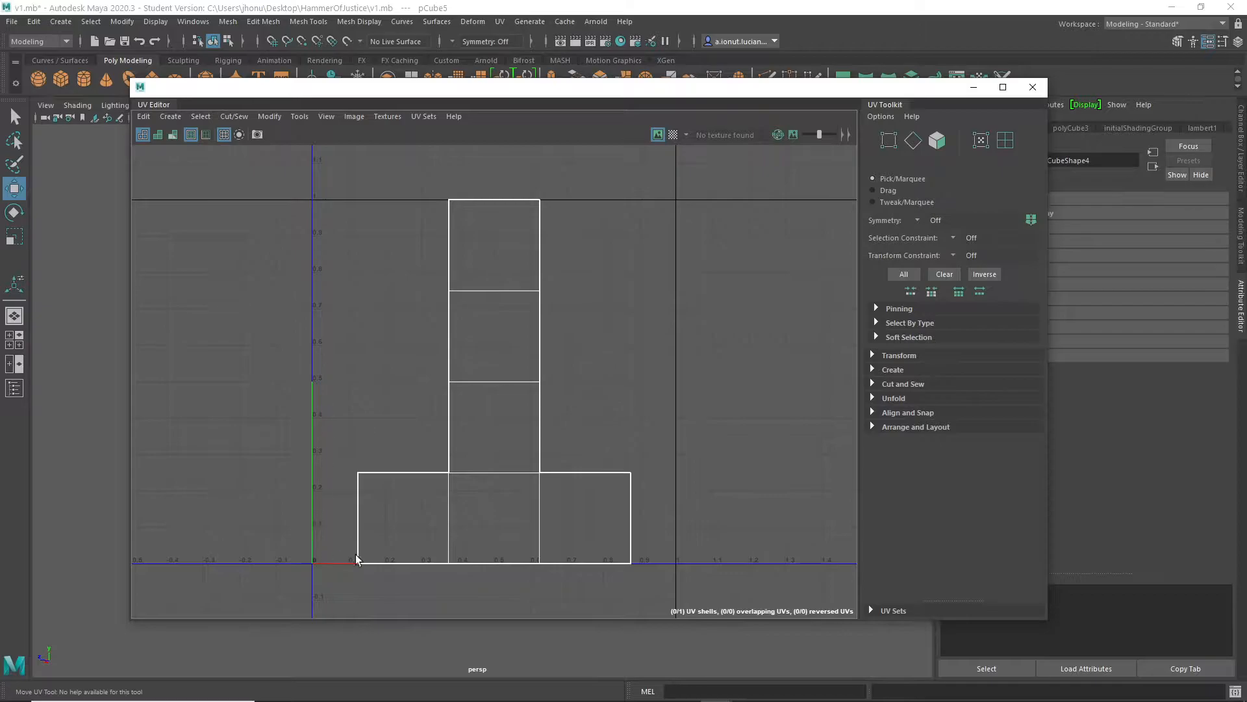
pyautogui.moveTo(453, 97); pyautogui.dragTo(937, 103)
pyautogui.keyDown('alt'); pyautogui.moveTo(500, 353); pyautogui.dragTo(395, 307); pyautogui.keyUp('alt')
# Switch to face selection in the UV Editor and match each face of the vertical strip to its side of the cube
pyautogui.moveTo(980, 243); pyautogui.dragTo(980, 272, button='right')
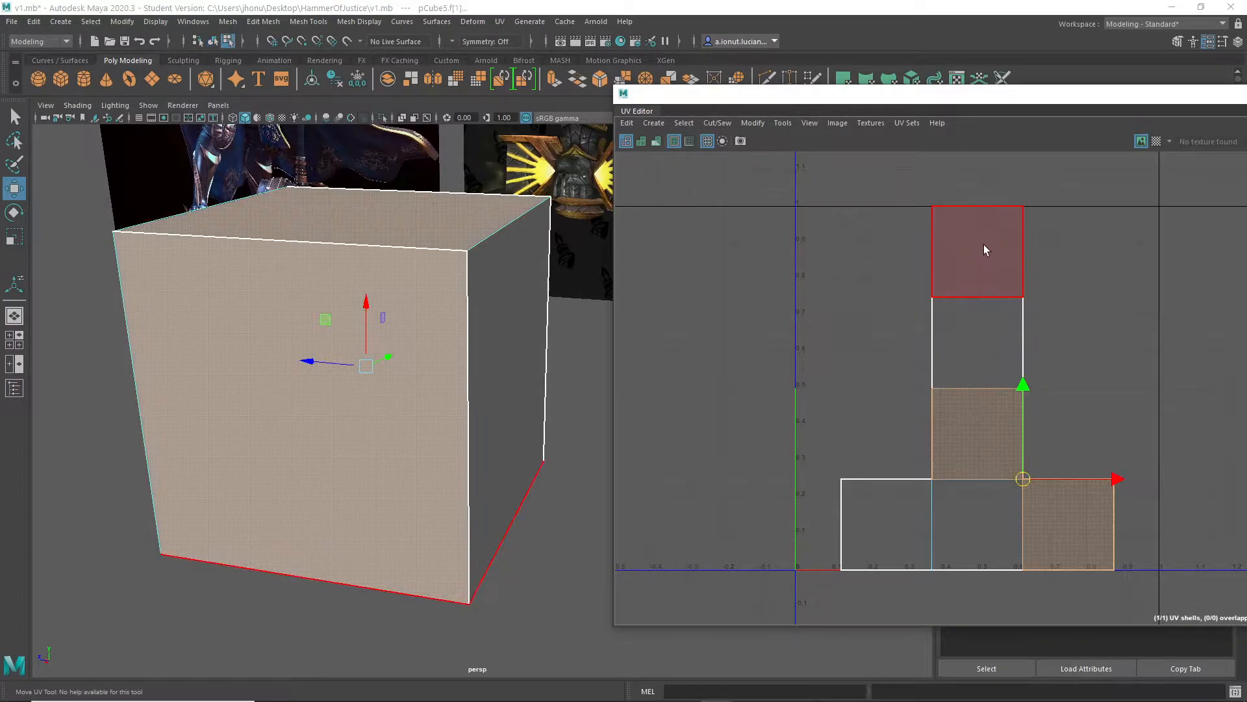
pyautogui.click(983, 244)
pyautogui.keyDown('alt'); pyautogui.moveTo(419, 438); pyautogui.dragTo(350, 324); pyautogui.keyUp('alt')
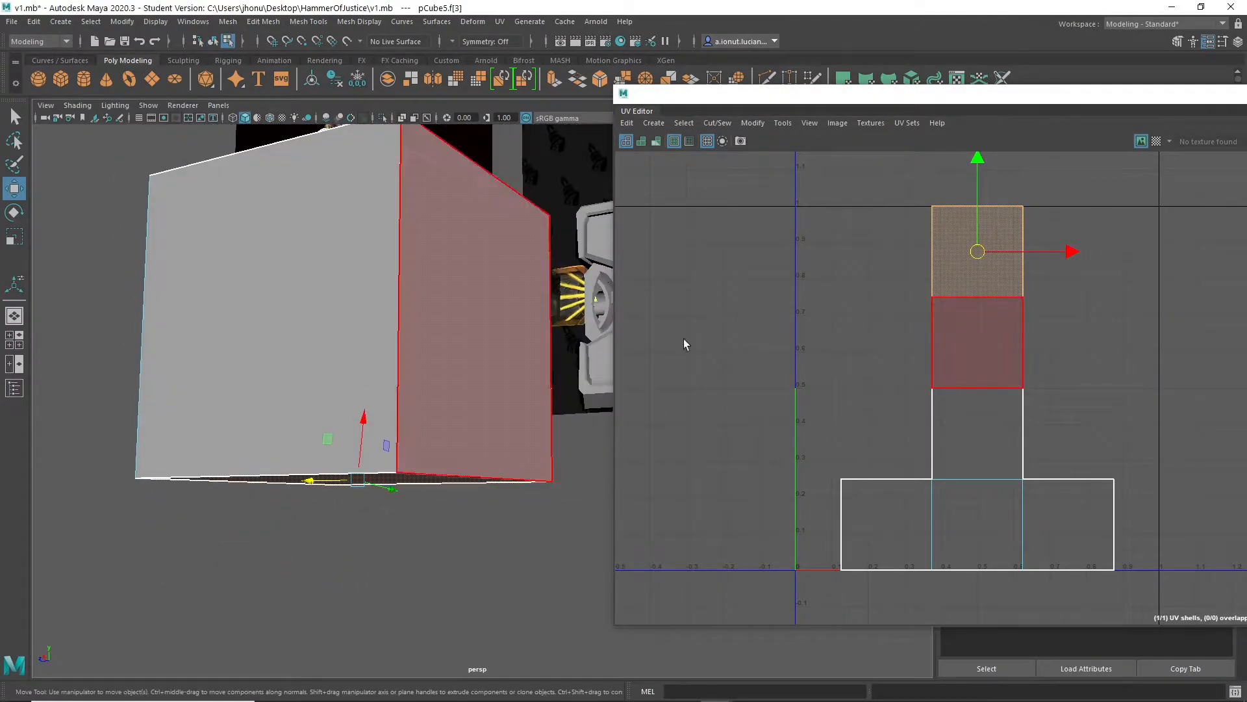
pyautogui.click(848, 377)
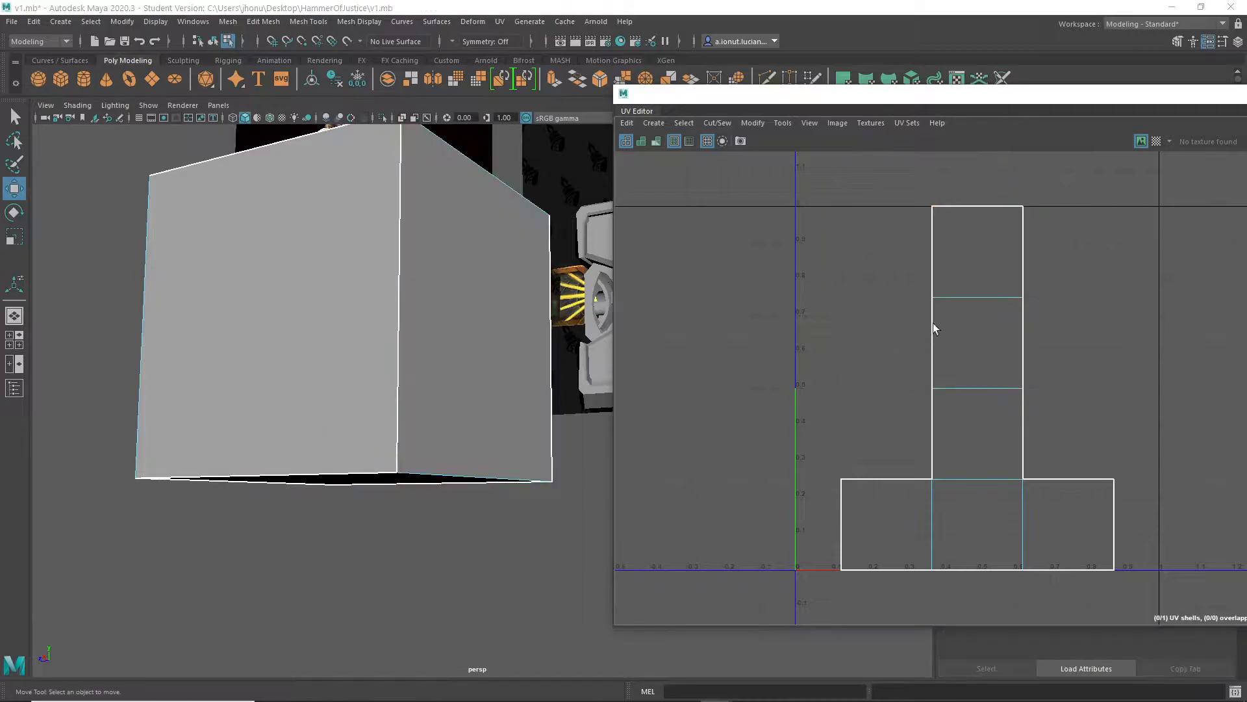
pyautogui.keyDown('alt'); pyautogui.moveTo(455, 338); pyautogui.dragTo(505, 387); pyautogui.keyUp('alt')
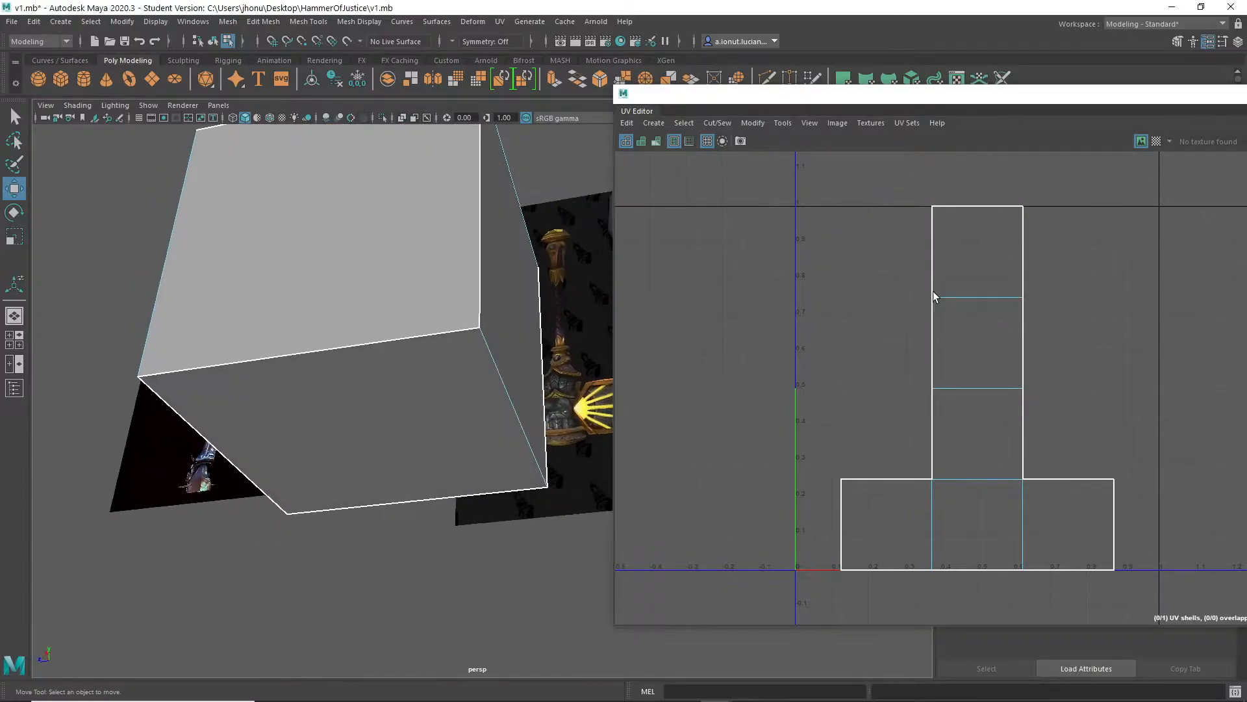
pyautogui.click(999, 270)
pyautogui.keyDown('alt'); pyautogui.moveTo(345, 433); pyautogui.dragTo(416, 364); pyautogui.keyUp('alt')
pyautogui.click(1002, 359)
pyautogui.click(1003, 455)
pyautogui.keyDown('alt'); pyautogui.moveTo(584, 364); pyautogui.dragTo(451, 333); pyautogui.keyUp('alt')
pyautogui.click(974, 519)
# Match the two outer faces in the bottom row of the UV layout to the opposite sides of the cube
pyautogui.keyDown('alt'); pyautogui.moveTo(423, 389); pyautogui.dragTo(499, 432); pyautogui.keyUp('alt')
pyautogui.click(898, 532)
pyautogui.click(1078, 543)
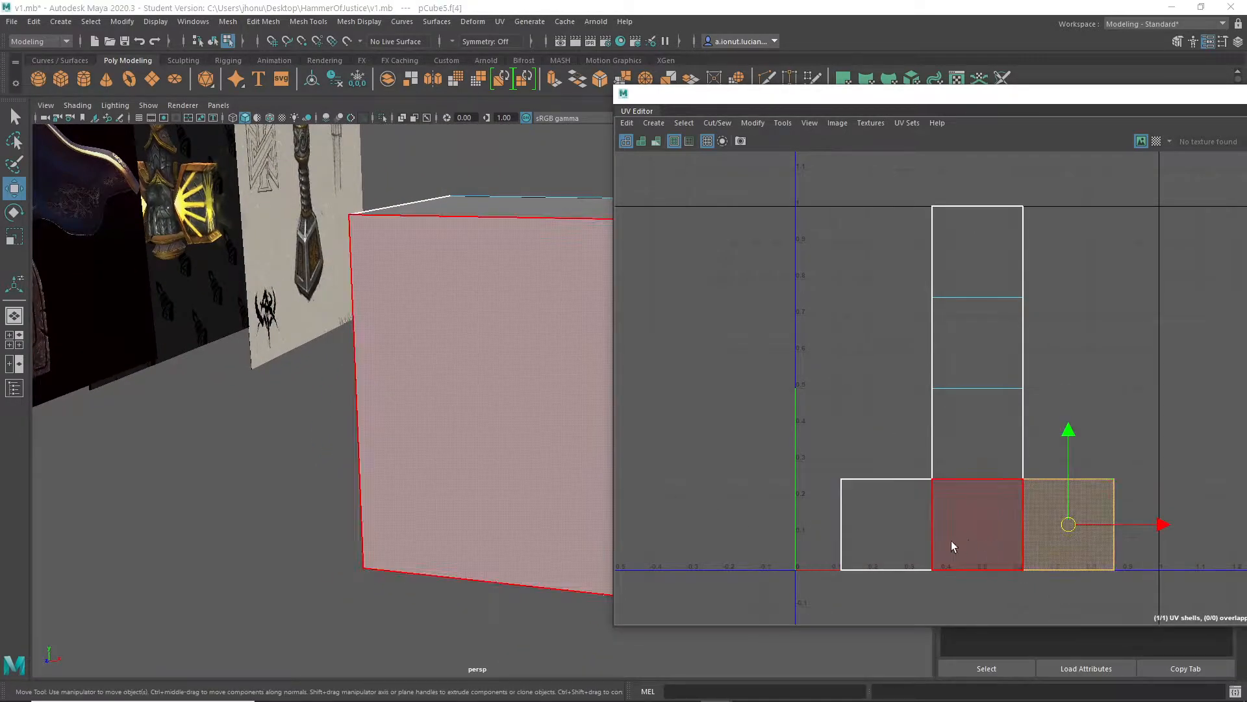
pyautogui.click(915, 543)
pyautogui.keyDown('alt'); pyautogui.moveTo(455, 390); pyautogui.dragTo(129, 394); pyautogui.keyUp('alt')
pyautogui.click(1076, 534)
pyautogui.keyDown('alt'); pyautogui.moveTo(395, 408); pyautogui.dragTo(383, 403, button='middle'); pyautogui.keyUp('alt')
# Return the cube to object mode and delete it
pyautogui.moveTo(364, 282); pyautogui.dragTo(437, 246, button='right')
pyautogui.keyDown('alt'); pyautogui.moveTo(369, 318); pyautogui.dragTo(436, 315, button='middle'); pyautogui.keyUp('alt')
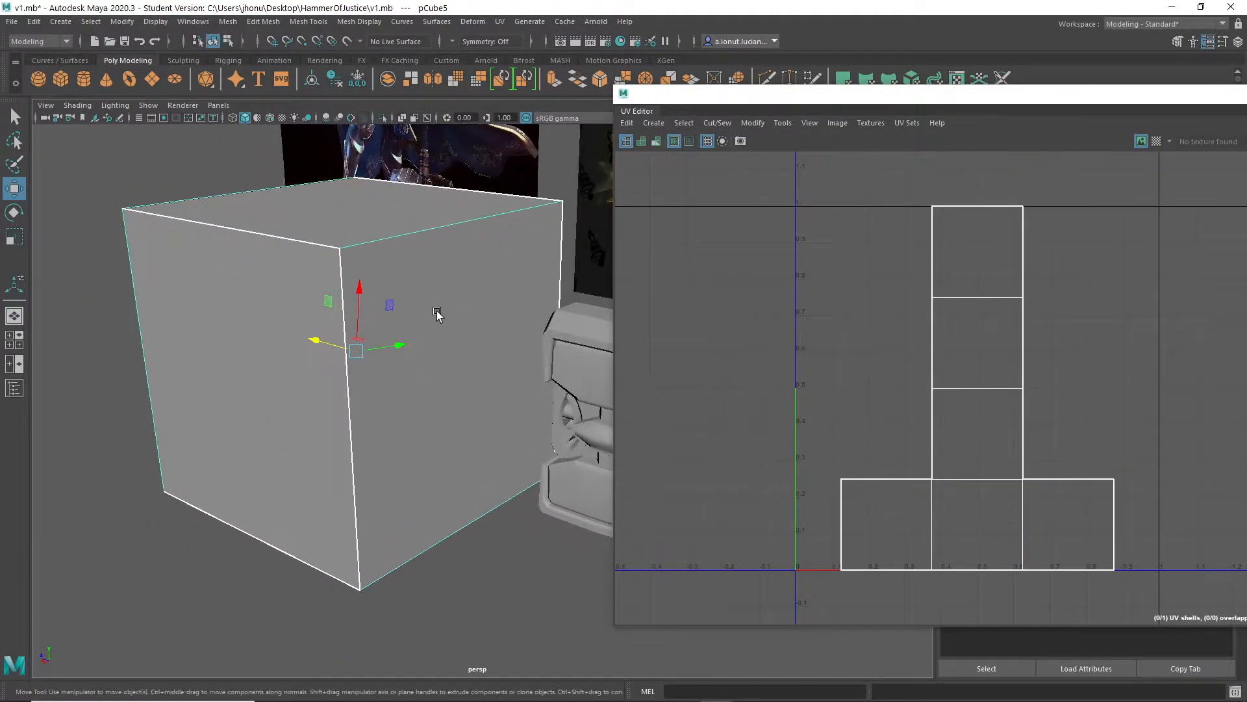
pyautogui.press('Delete')
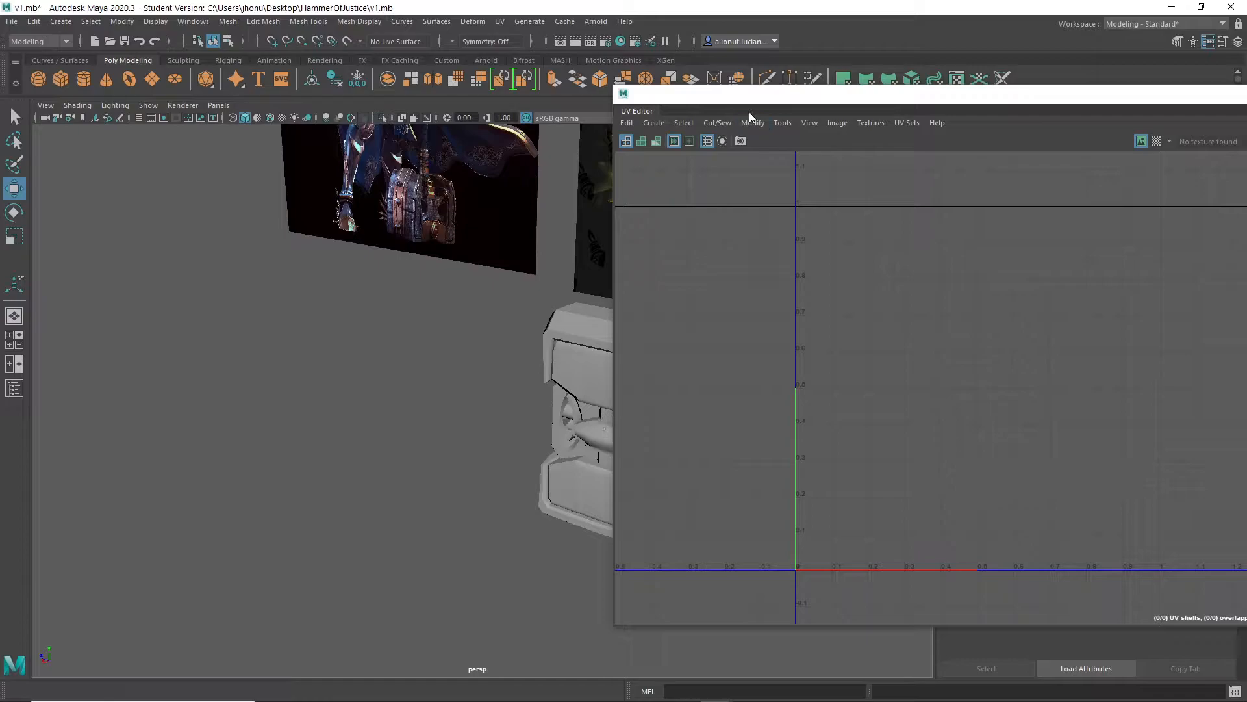
# Select the hammer's handle cylinder to display its UV layout in the UV Editor
pyautogui.keyDown('alt'); pyautogui.moveTo(421, 406); pyautogui.dragTo(359, 363, button='middle'); pyautogui.keyUp('alt')
pyautogui.keyDown('alt'); pyautogui.moveTo(517, 401); pyautogui.dragTo(240, 377, button='middle'); pyautogui.keyUp('alt')
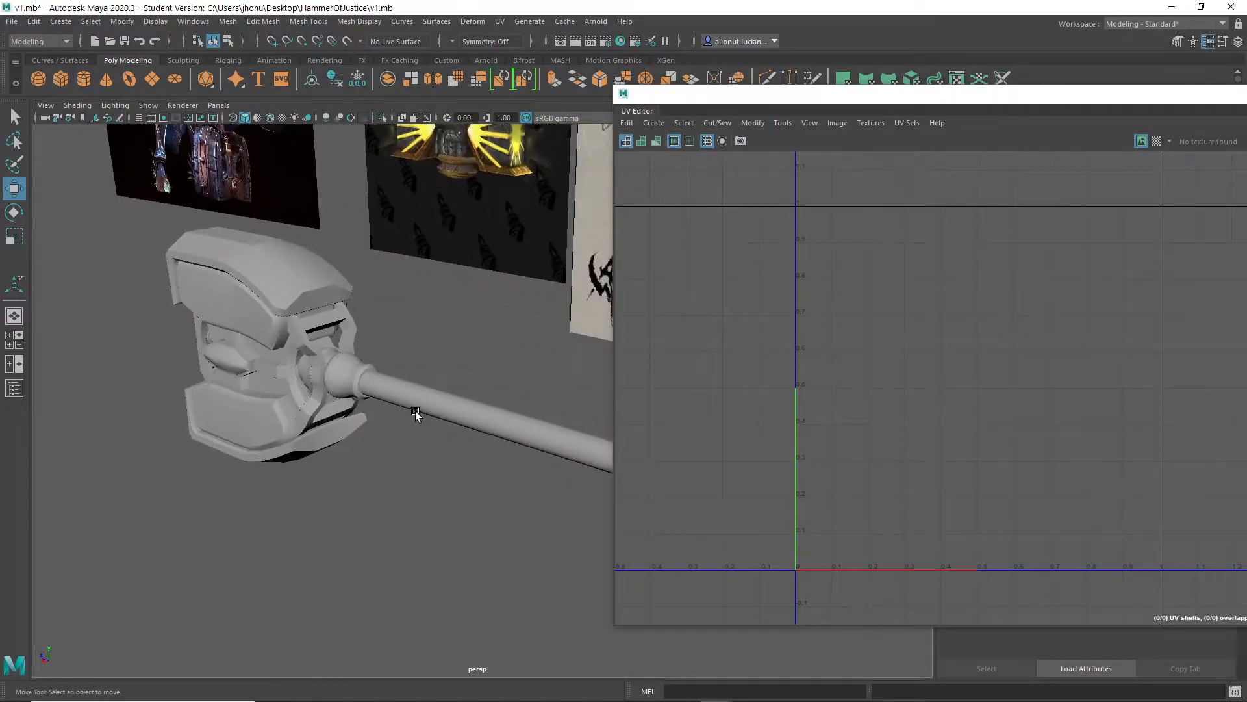
pyautogui.keyDown('alt'); pyautogui.moveTo(310, 397); pyautogui.dragTo(276, 380, button='middle'); pyautogui.keyUp('alt')
pyautogui.scroll(2, 536, 422)
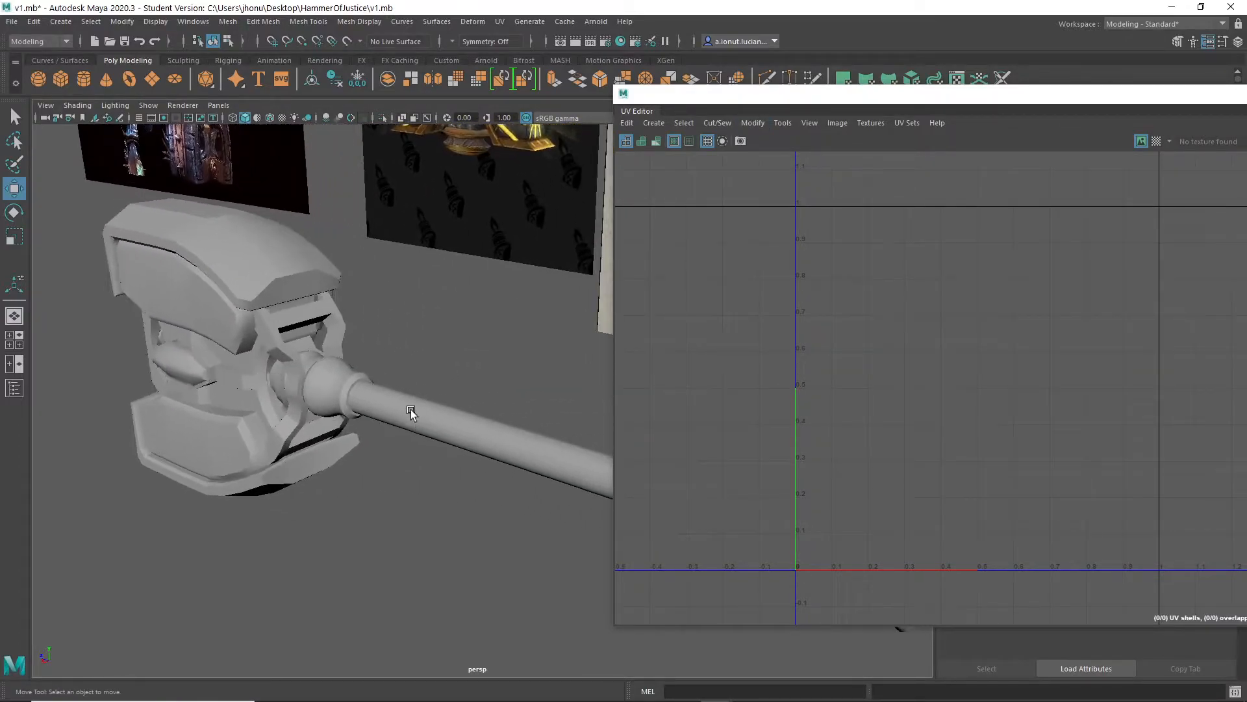
pyautogui.click(411, 413)
pyautogui.keyDown('alt'); pyautogui.moveTo(538, 445); pyautogui.dragTo(409, 423); pyautogui.keyUp('alt')
pyautogui.scroll(-4, 407, 423)
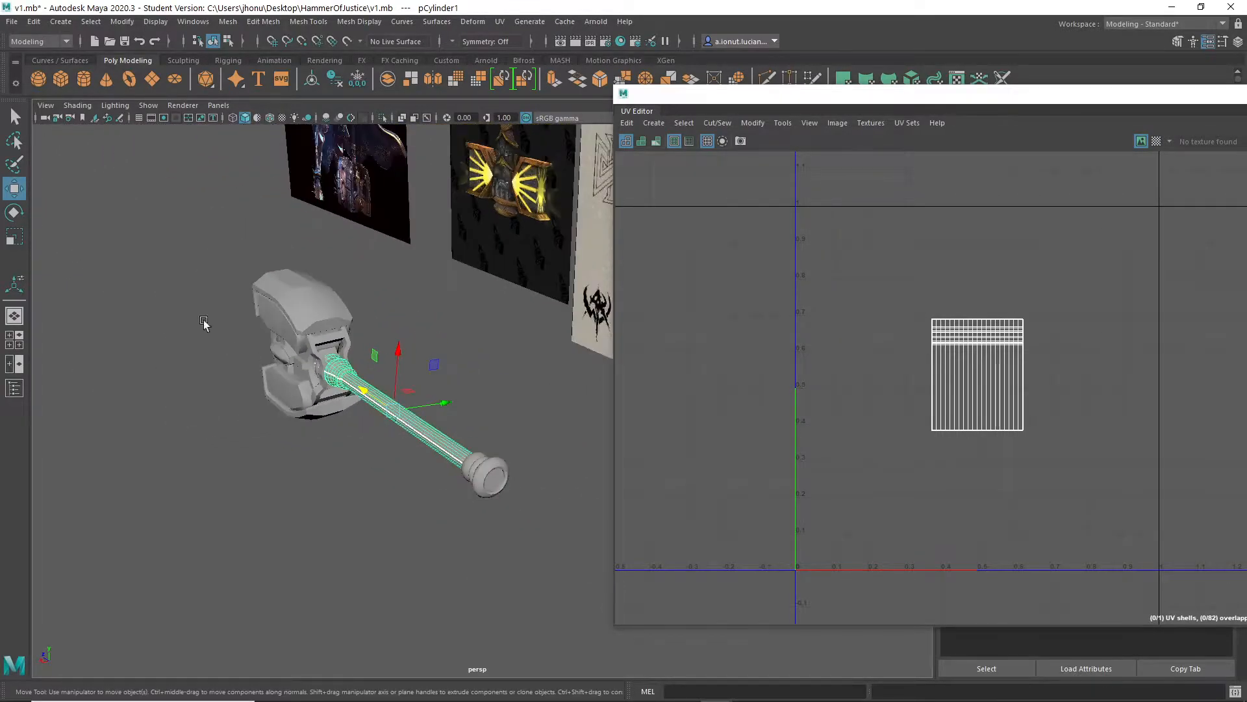
# Select every part of the hammer and show their transform channels, with the UV Editor moved clear of the model
pyautogui.moveTo(195, 273); pyautogui.dragTo(505, 532)
pyautogui.moveTo(176, 278); pyautogui.dragTo(526, 550)
pyautogui.moveTo(838, 102); pyautogui.dragTo(291, 167)
pyautogui.click(1241, 239)
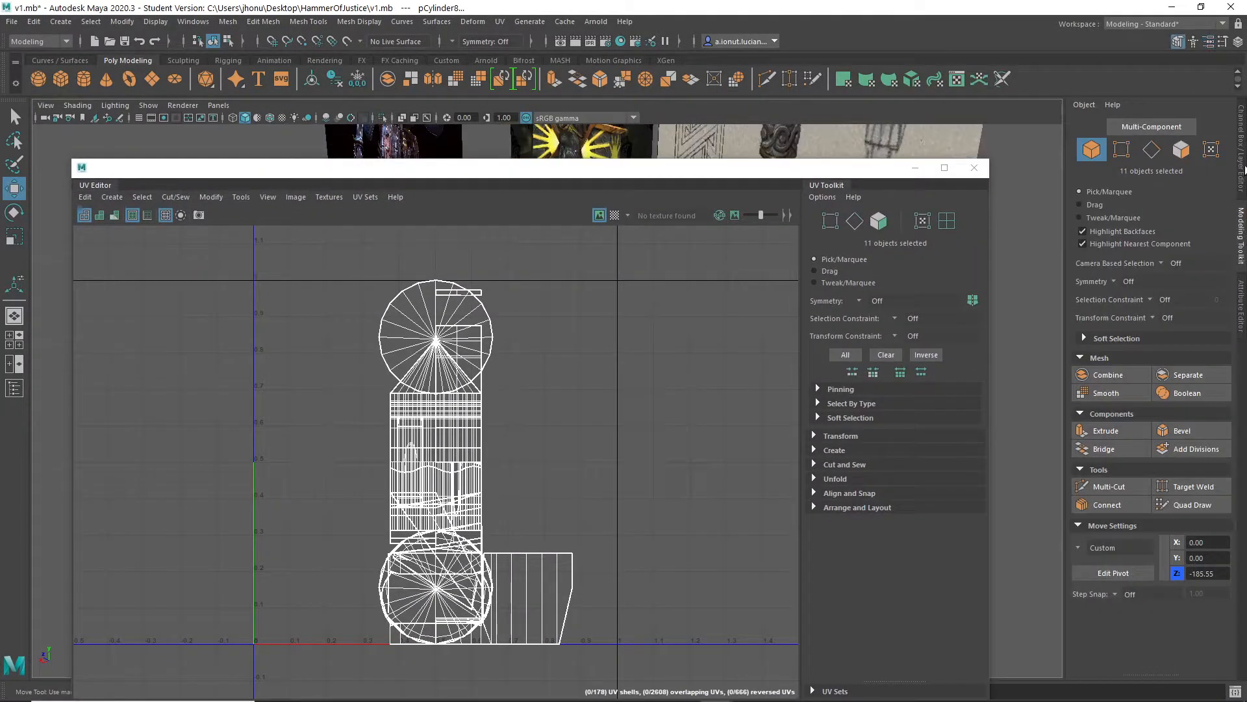
pyautogui.click(1243, 170)
pyautogui.moveTo(753, 174); pyautogui.dragTo(735, 548)
# Examine the translate, rotate and scale channels of the selected hammer parts
pyautogui.click(1166, 225)
pyautogui.moveTo(1166, 232); pyautogui.dragTo(1167, 204)
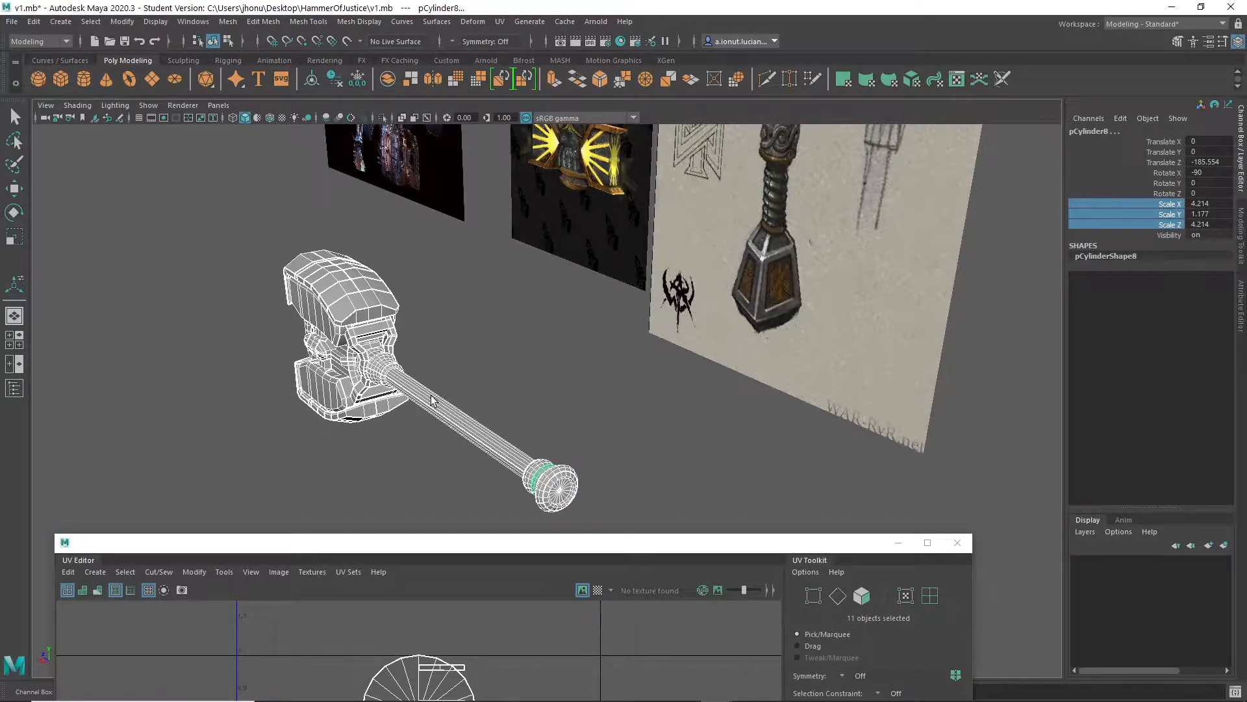
pyautogui.moveTo(566, 543); pyautogui.dragTo(575, 537)
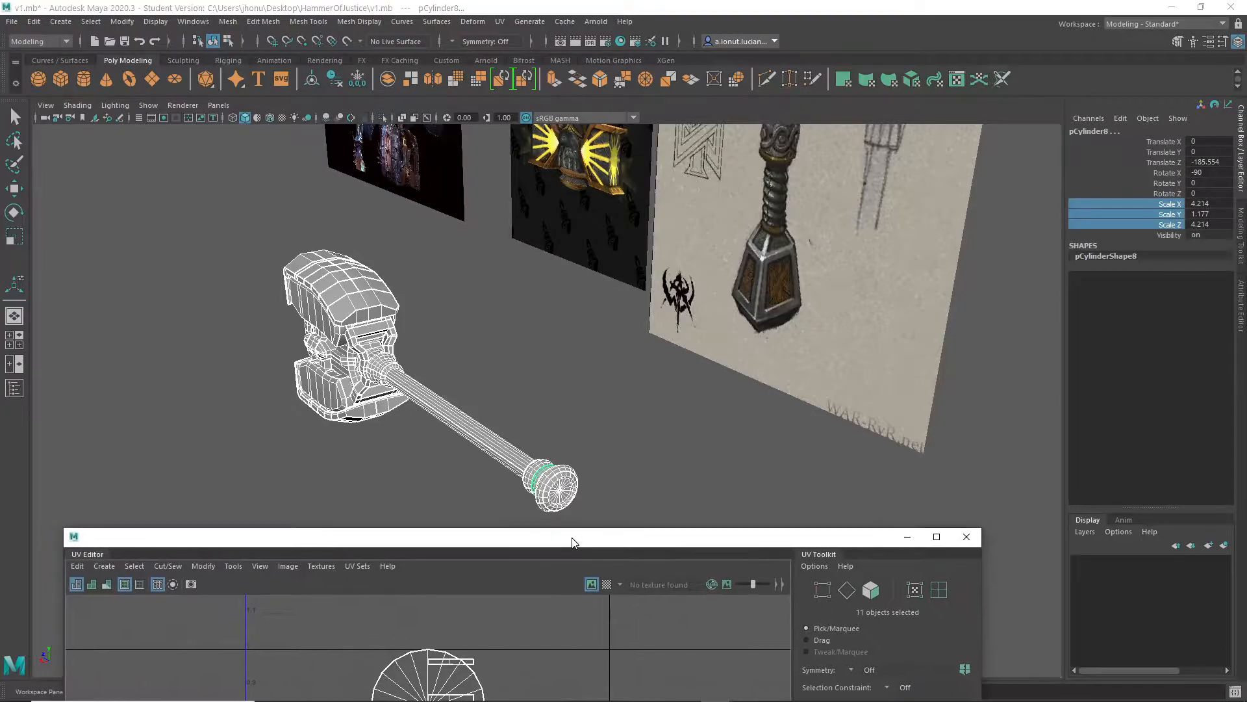
pyautogui.scroll(3, 468, 404)
pyautogui.keyDown('alt'); pyautogui.moveTo(388, 434); pyautogui.dragTo(449, 378); pyautogui.keyUp('alt')
pyautogui.moveTo(590, 544); pyautogui.dragTo(618, 487)
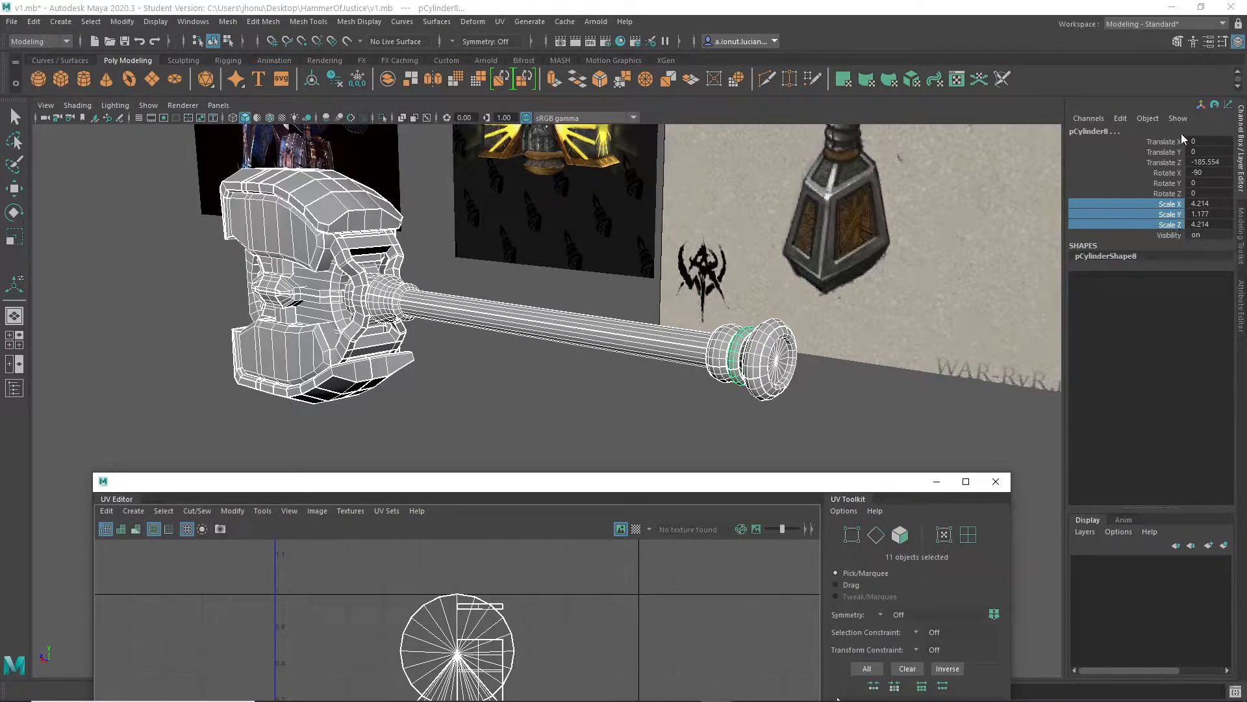
pyautogui.moveTo(1164, 144); pyautogui.dragTo(1172, 194)
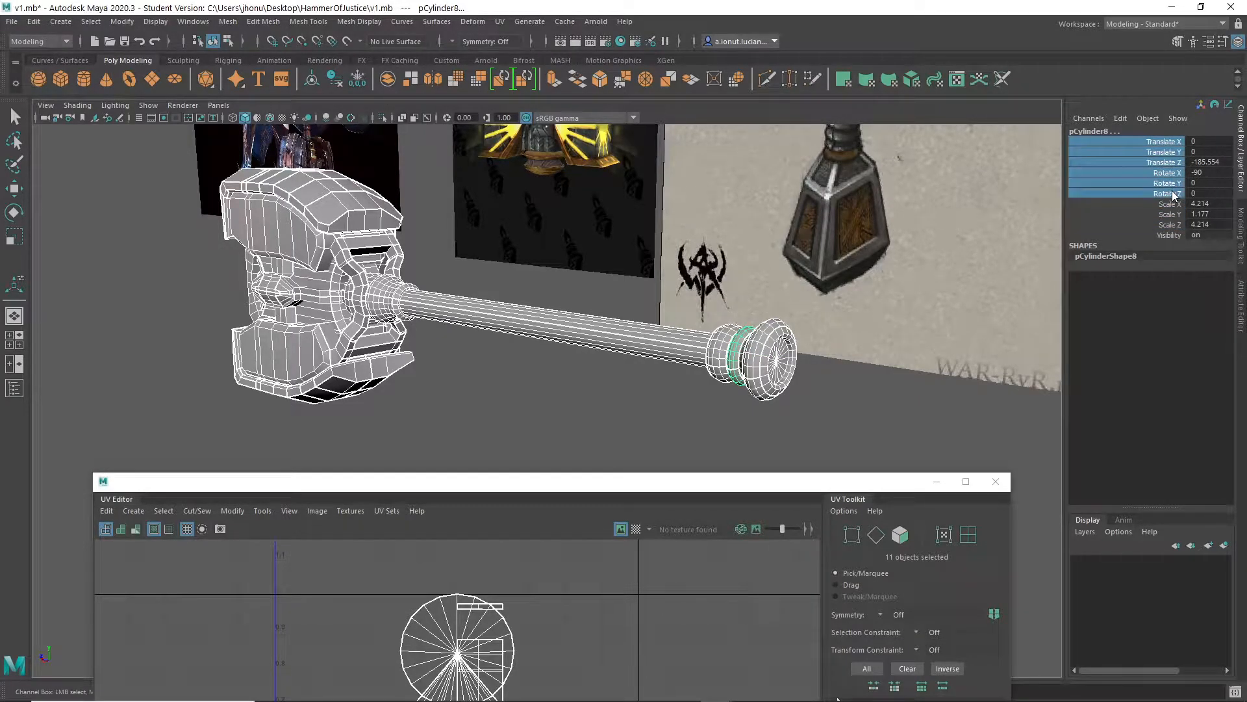
pyautogui.moveTo(1170, 208); pyautogui.dragTo(1173, 230)
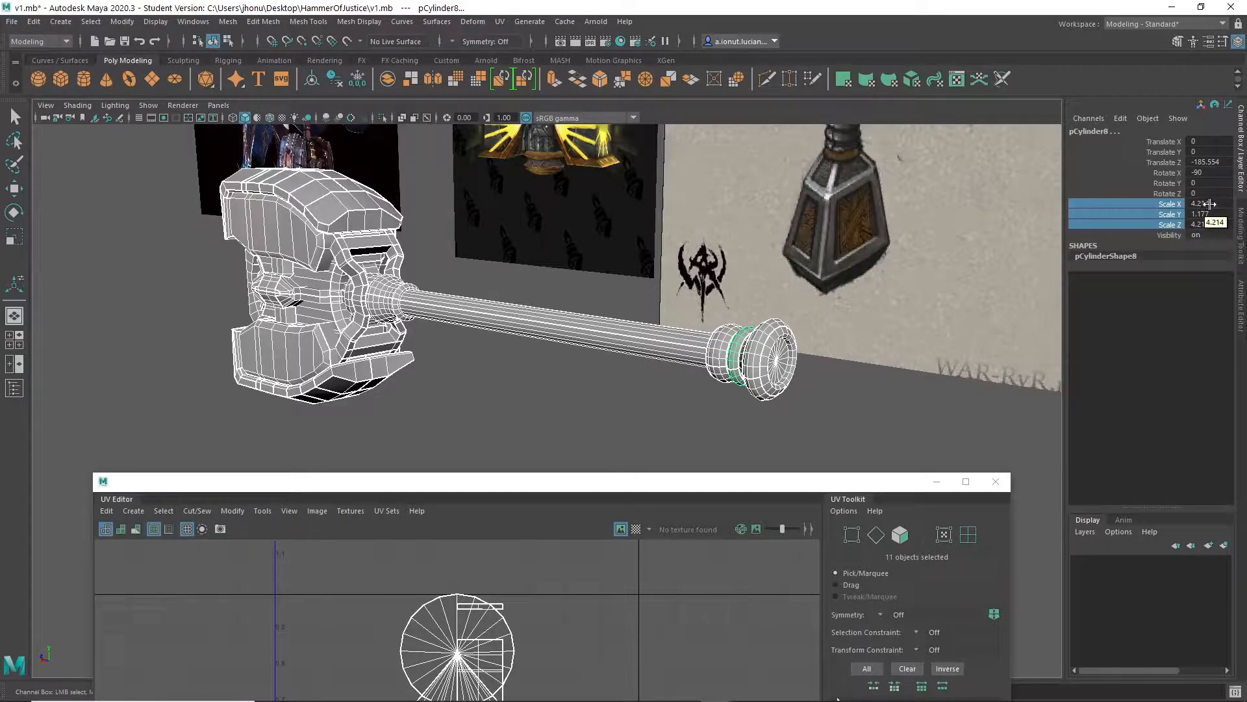
pyautogui.moveTo(1210, 204); pyautogui.dragTo(1209, 220)
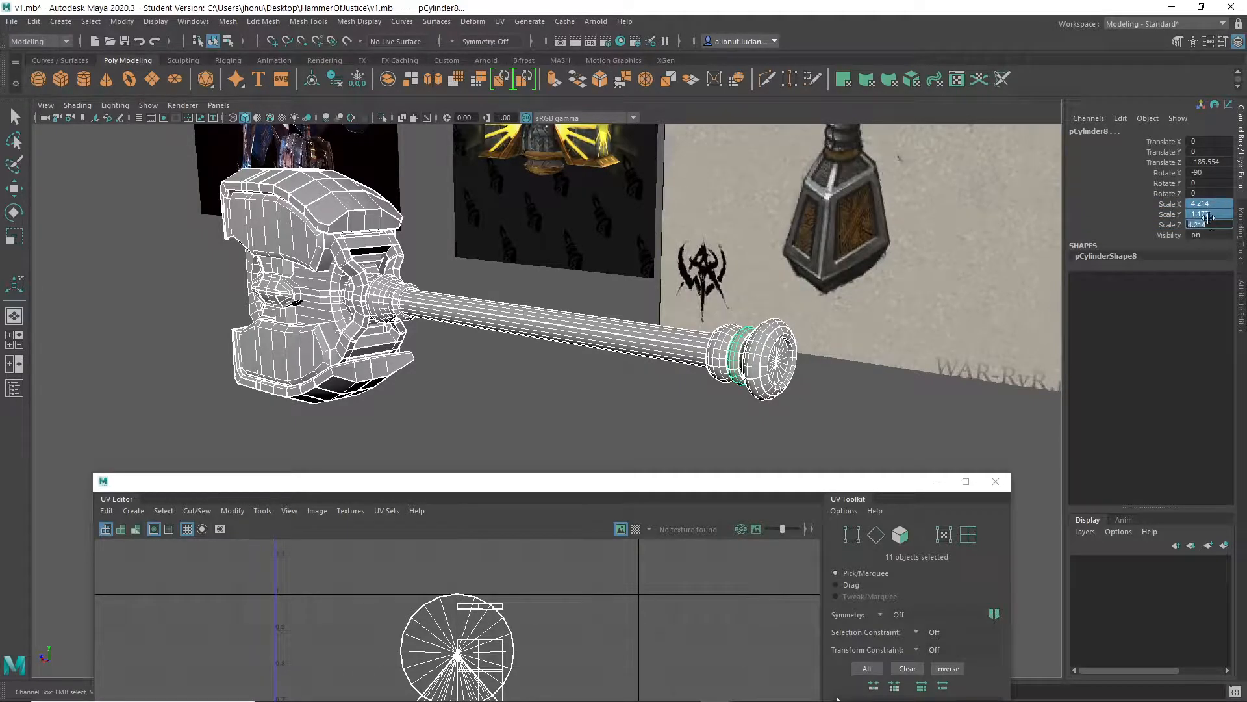
pyautogui.click(1171, 205)
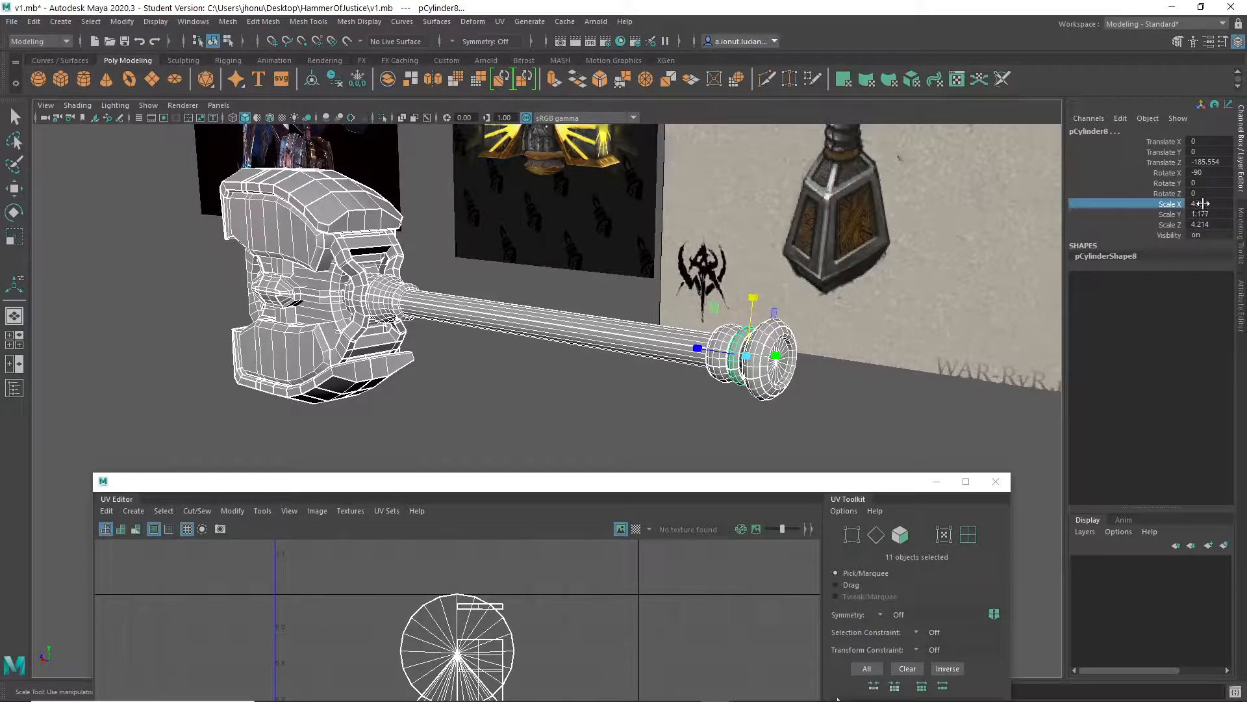
pyautogui.click(1172, 215)
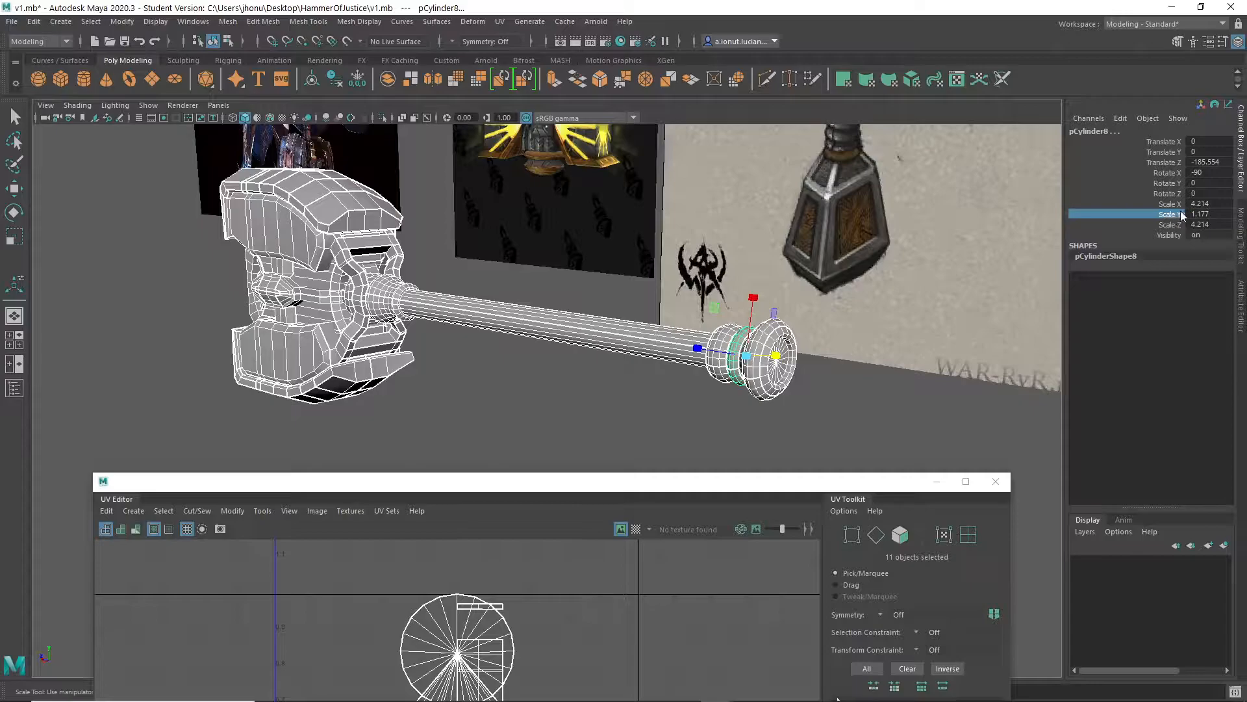
pyautogui.click(1174, 205)
pyautogui.moveTo(1169, 224); pyautogui.dragTo(1173, 206)
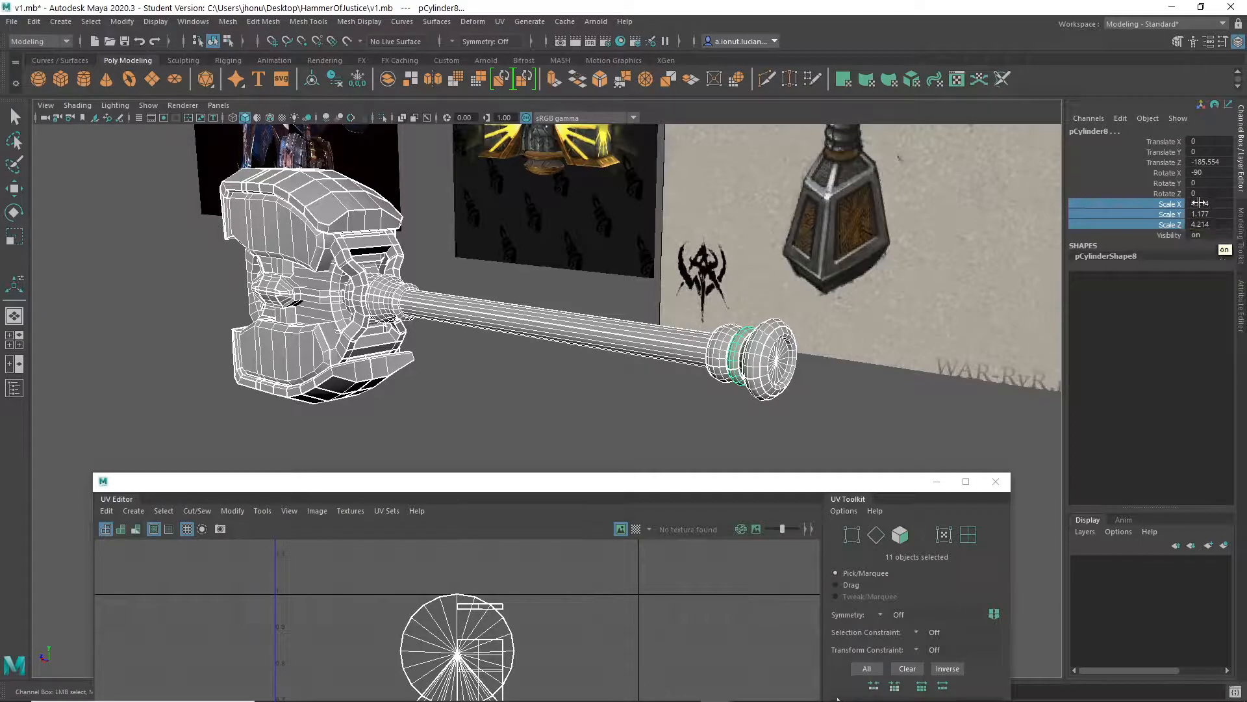
# Freeze the transformations of all the selected hammer parts
pyautogui.scroll(3, 345, 356)
pyautogui.scroll(-3, 385, 325)
pyautogui.keyDown('alt'); pyautogui.moveTo(412, 331); pyautogui.dragTo(403, 329, button='middle'); pyautogui.keyUp('alt')
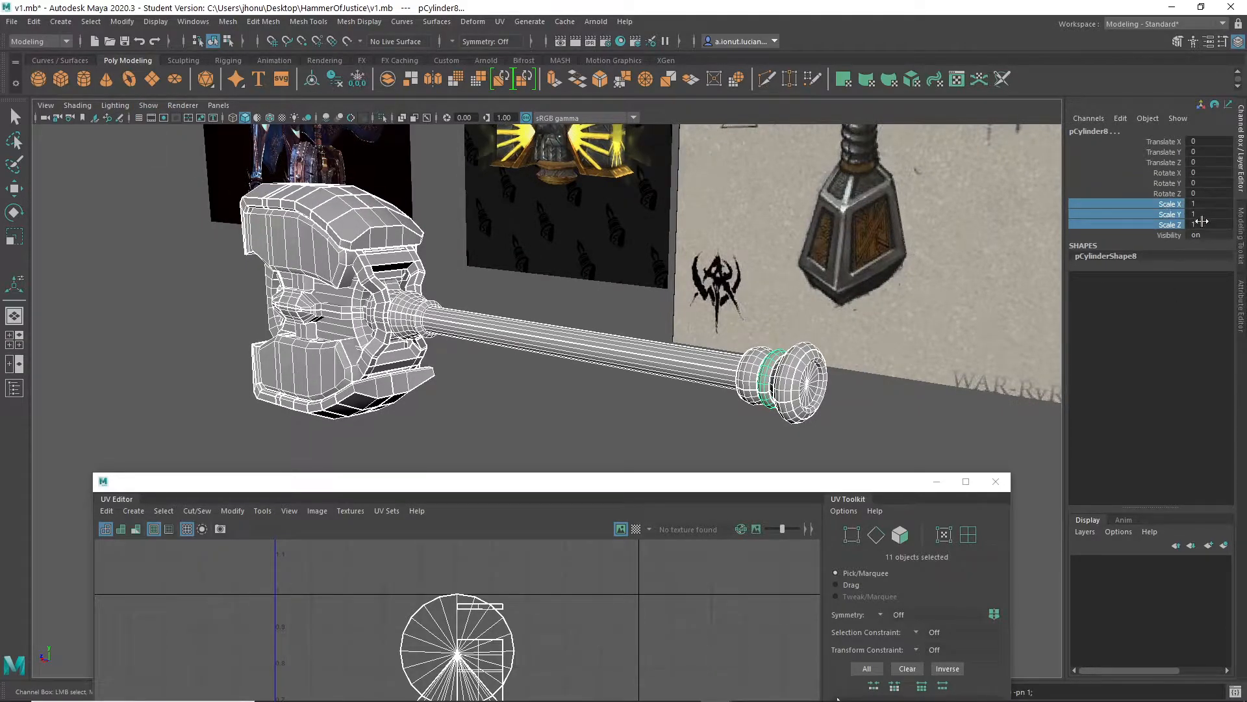
# Check the handle's construction history, reselect all hammer parts and delete their history
pyautogui.click(654, 368)
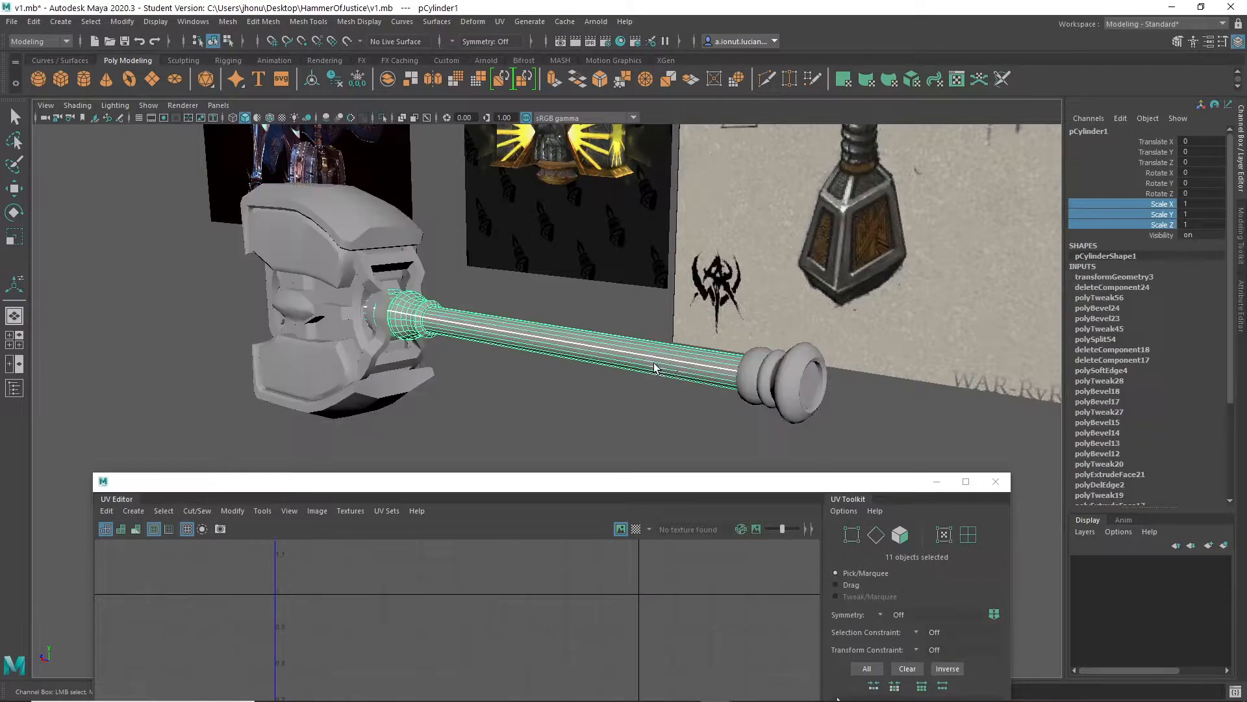
pyautogui.click(800, 383)
pyautogui.keyDown('alt'); pyautogui.moveTo(800, 383); pyautogui.dragTo(510, 448); pyautogui.keyUp('alt')
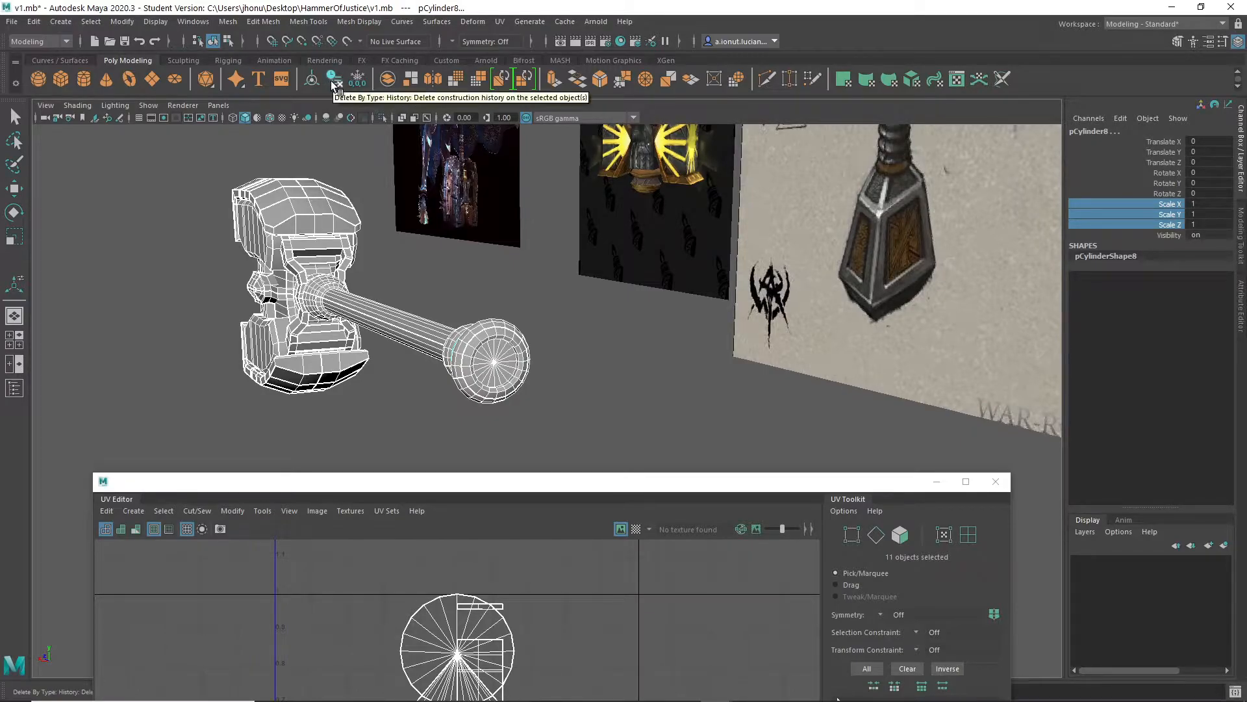
pyautogui.click(370, 306)
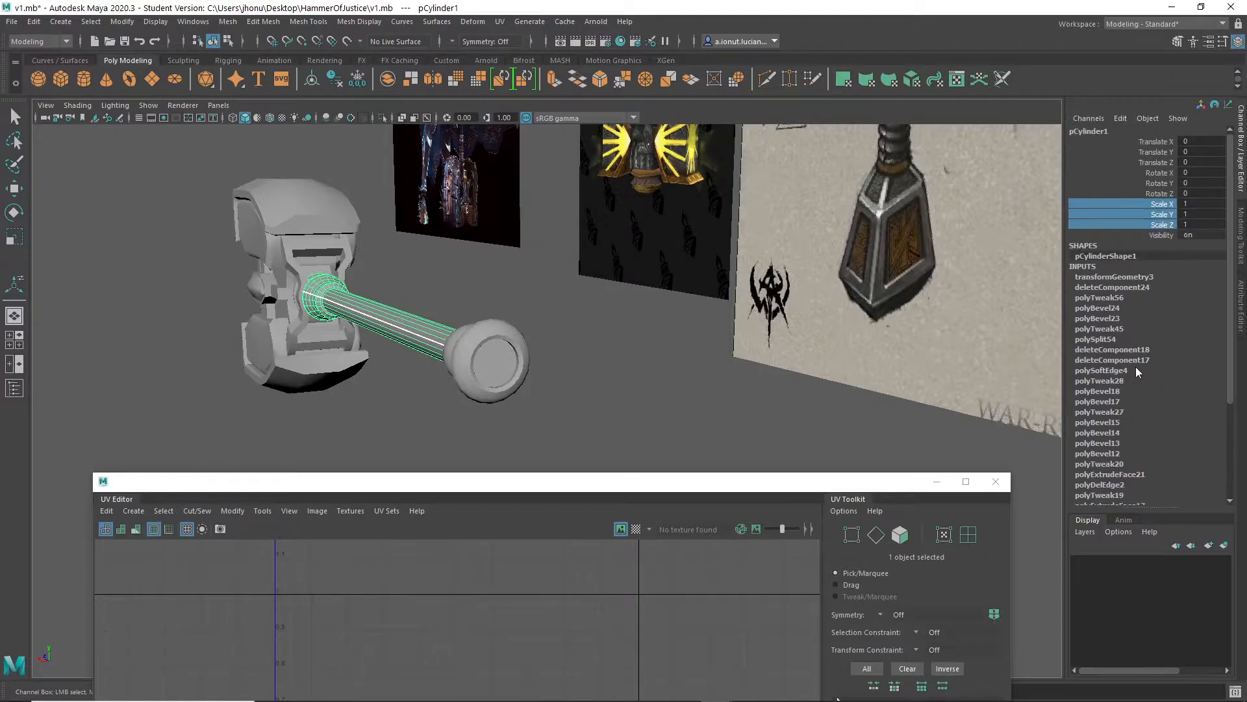
pyautogui.moveTo(171, 192); pyautogui.dragTo(740, 471)
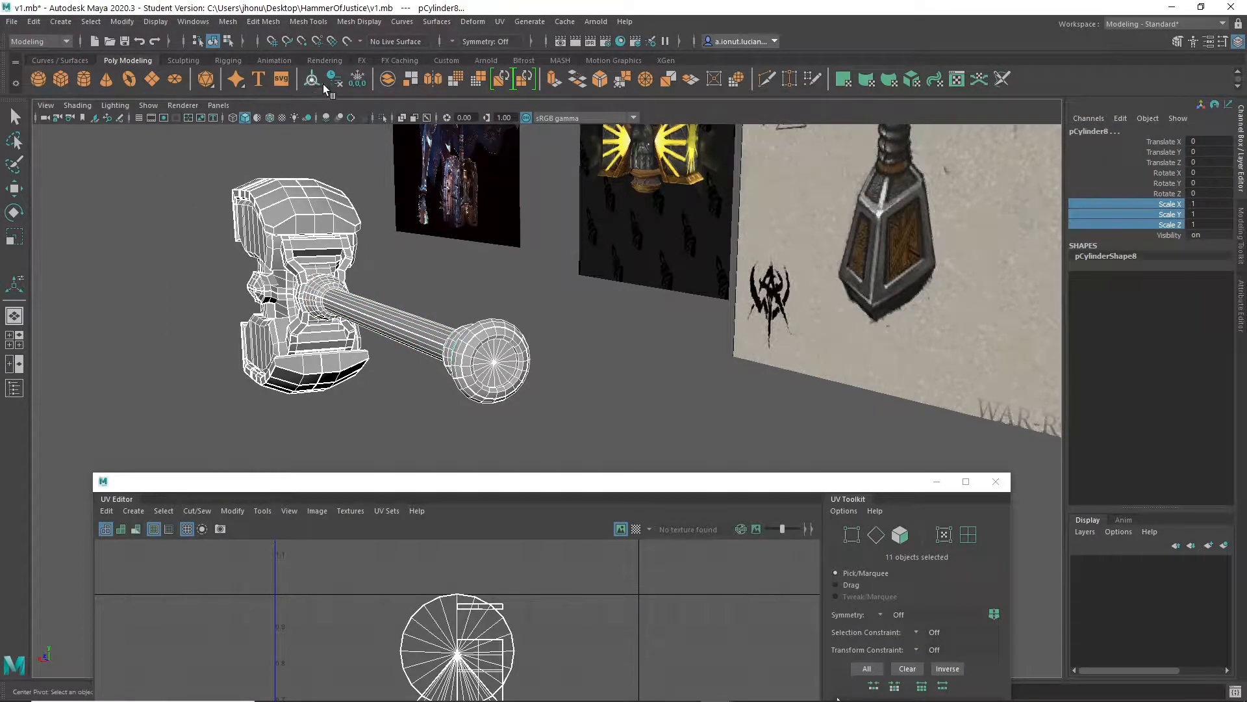
# Apply a Camera-Based UV projection to all the hammer parts from an angled view, with the UV Editor enlarged
pyautogui.keyDown('alt'); pyautogui.moveTo(529, 350); pyautogui.dragTo(556, 382); pyautogui.keyUp('alt')
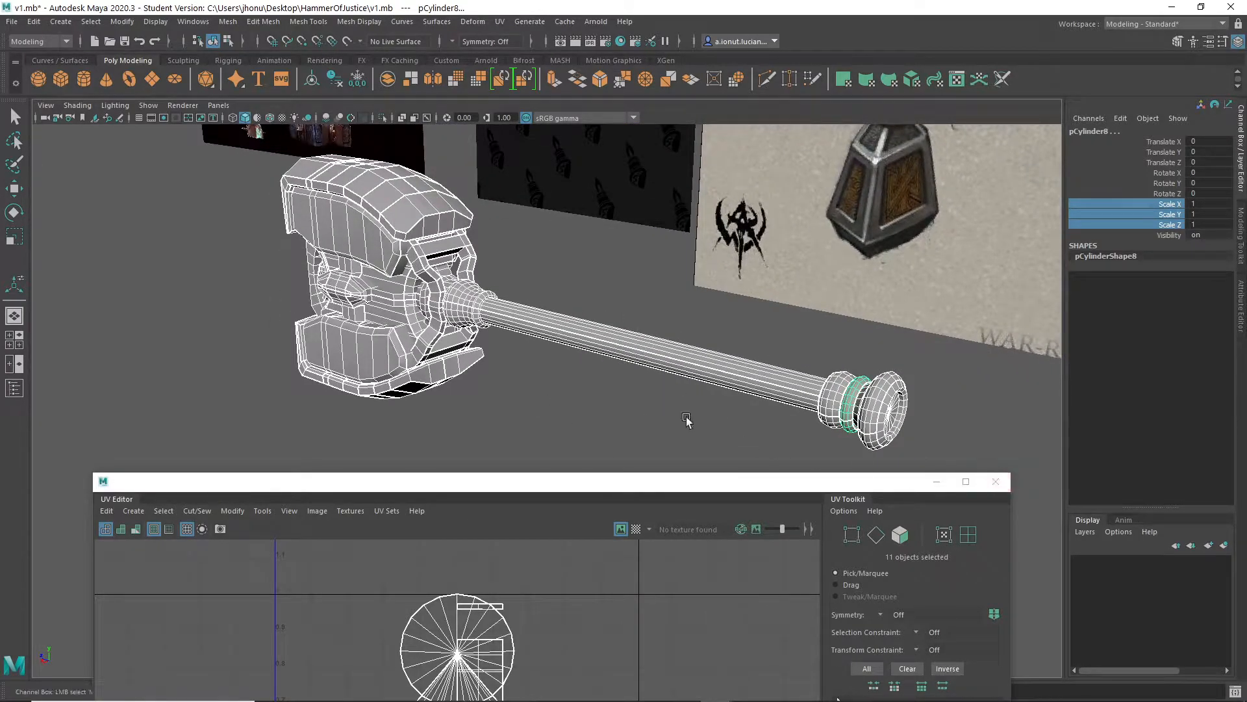
pyautogui.keyDown('alt'); pyautogui.moveTo(511, 371); pyautogui.dragTo(487, 365, button='right'); pyautogui.keyUp('alt')
pyautogui.keyDown('alt'); pyautogui.moveTo(487, 365); pyautogui.dragTo(497, 371); pyautogui.keyUp('alt')
pyautogui.keyDown('alt'); pyautogui.moveTo(497, 371); pyautogui.dragTo(505, 374, button='right'); pyautogui.keyUp('alt')
pyautogui.keyDown('alt'); pyautogui.moveTo(505, 374); pyautogui.dragTo(483, 367, button='middle'); pyautogui.keyUp('alt')
pyautogui.moveTo(553, 491); pyautogui.dragTo(521, 154)
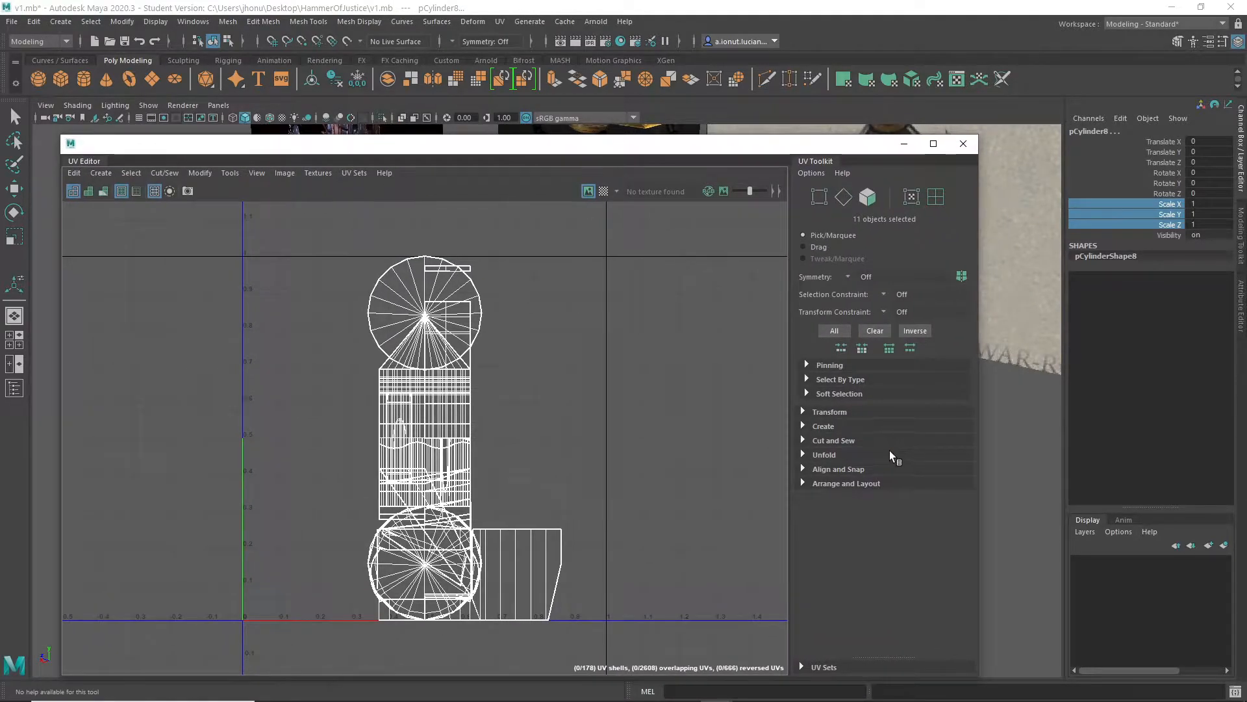
pyautogui.click(829, 426)
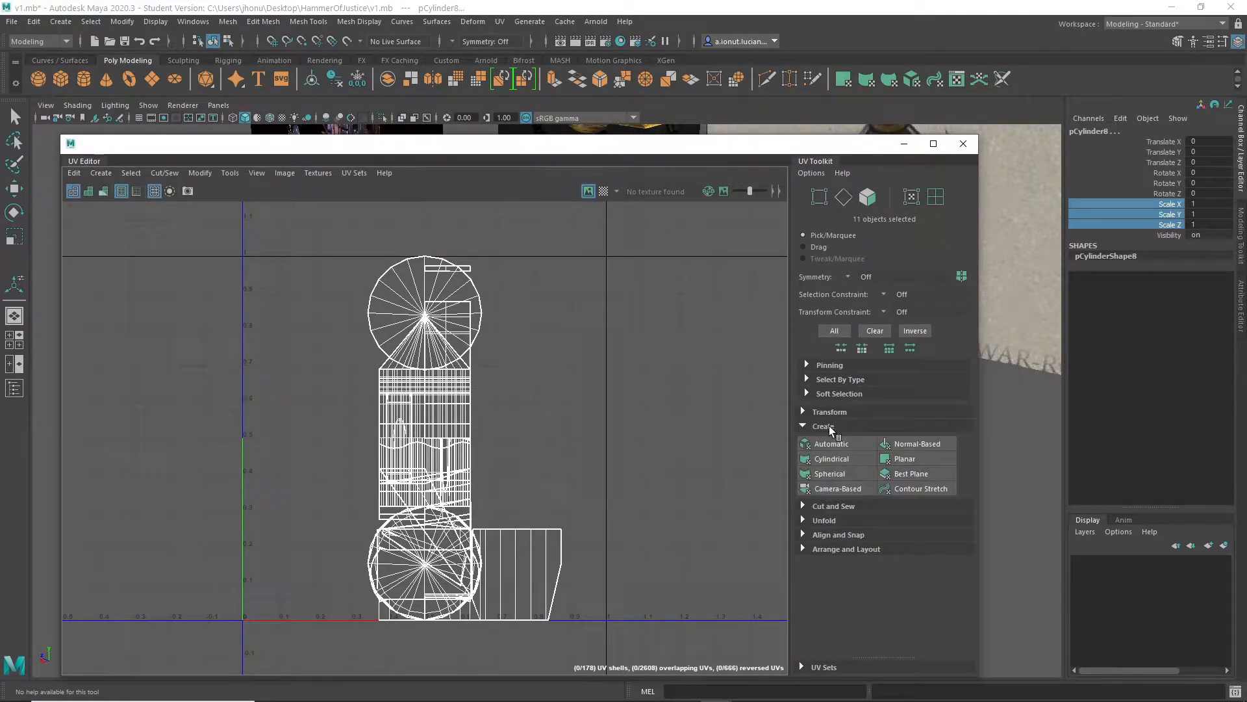
pyautogui.click(832, 426)
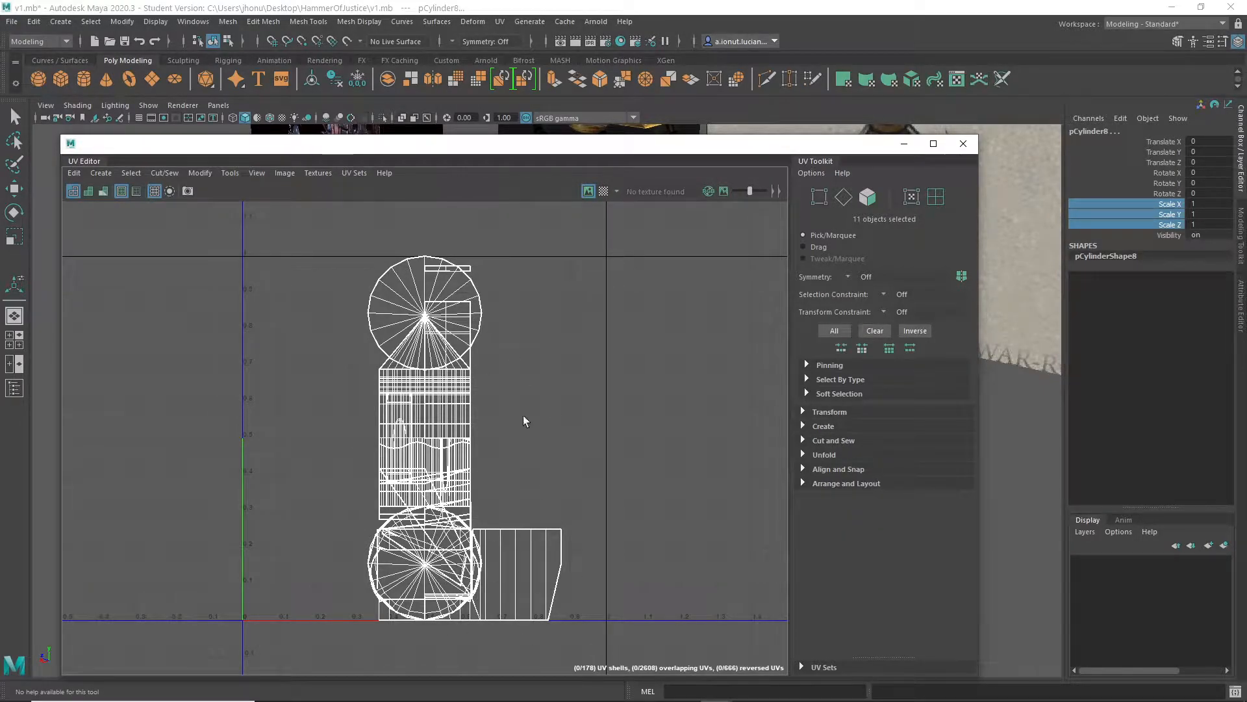
pyautogui.moveTo(435, 144); pyautogui.dragTo(566, 383)
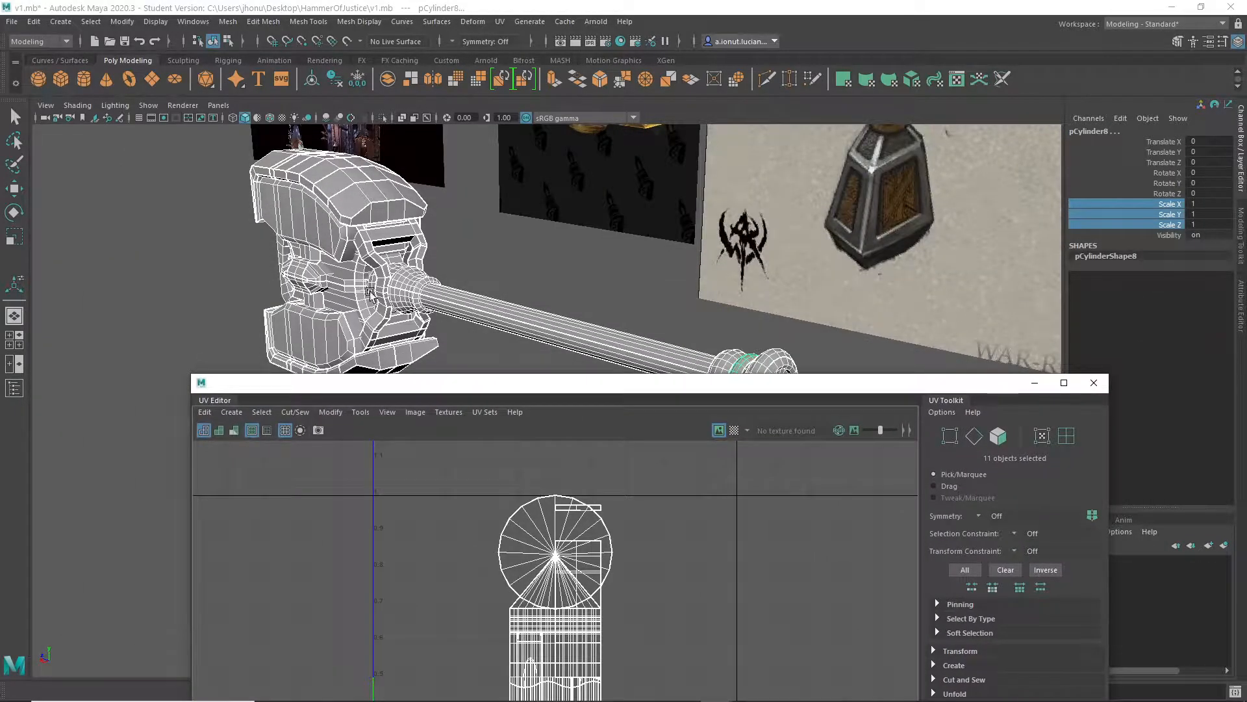
pyautogui.moveTo(560, 392); pyautogui.dragTo(423, 155)
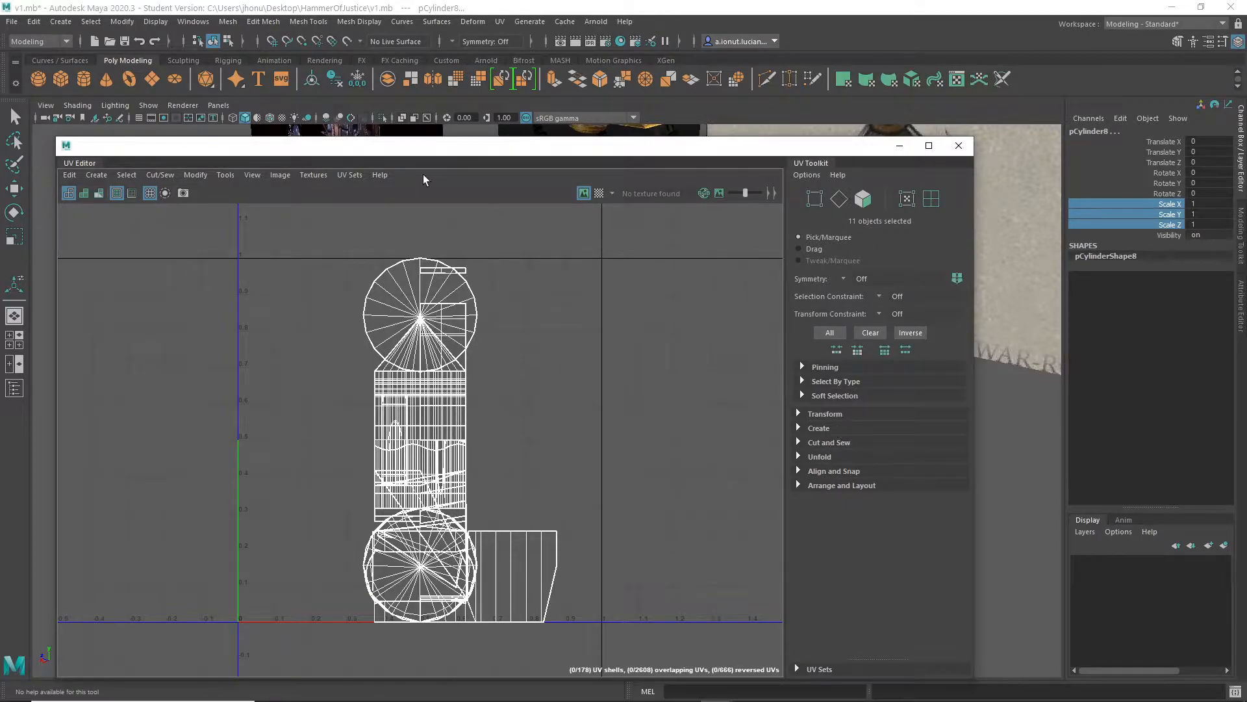
pyautogui.moveTo(133, 149); pyautogui.dragTo(166, 150)
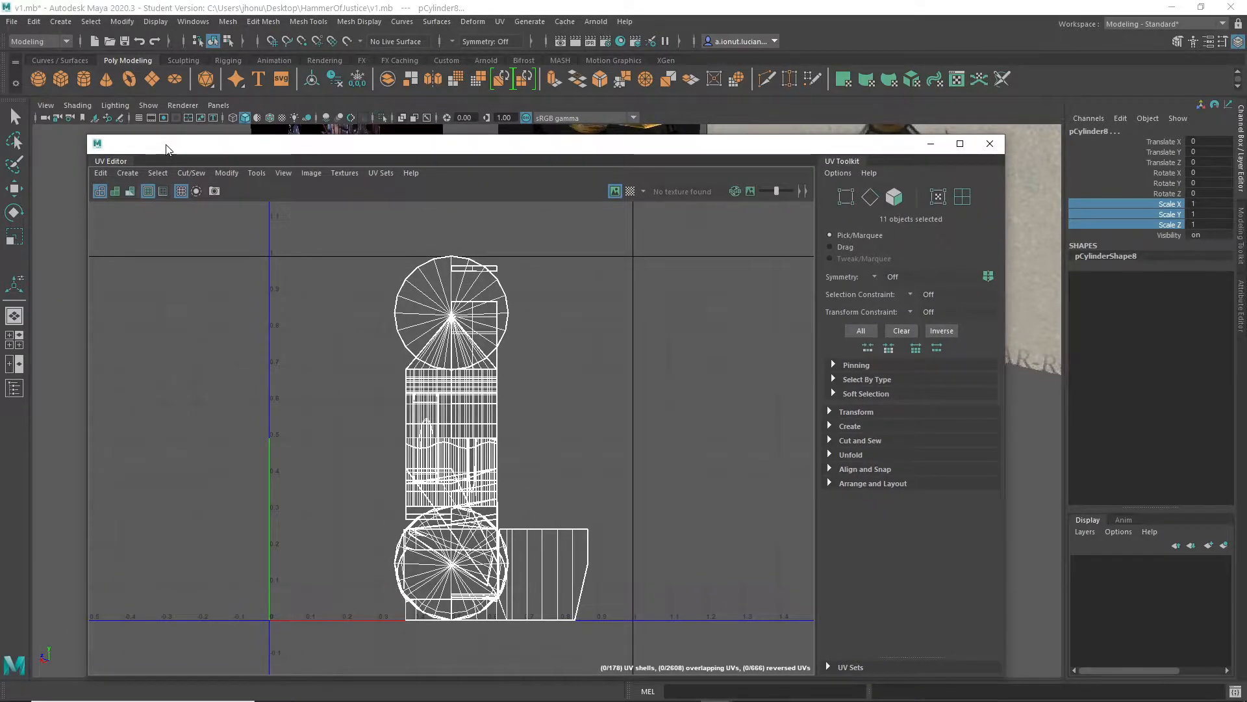
pyautogui.doubleClick(167, 148)
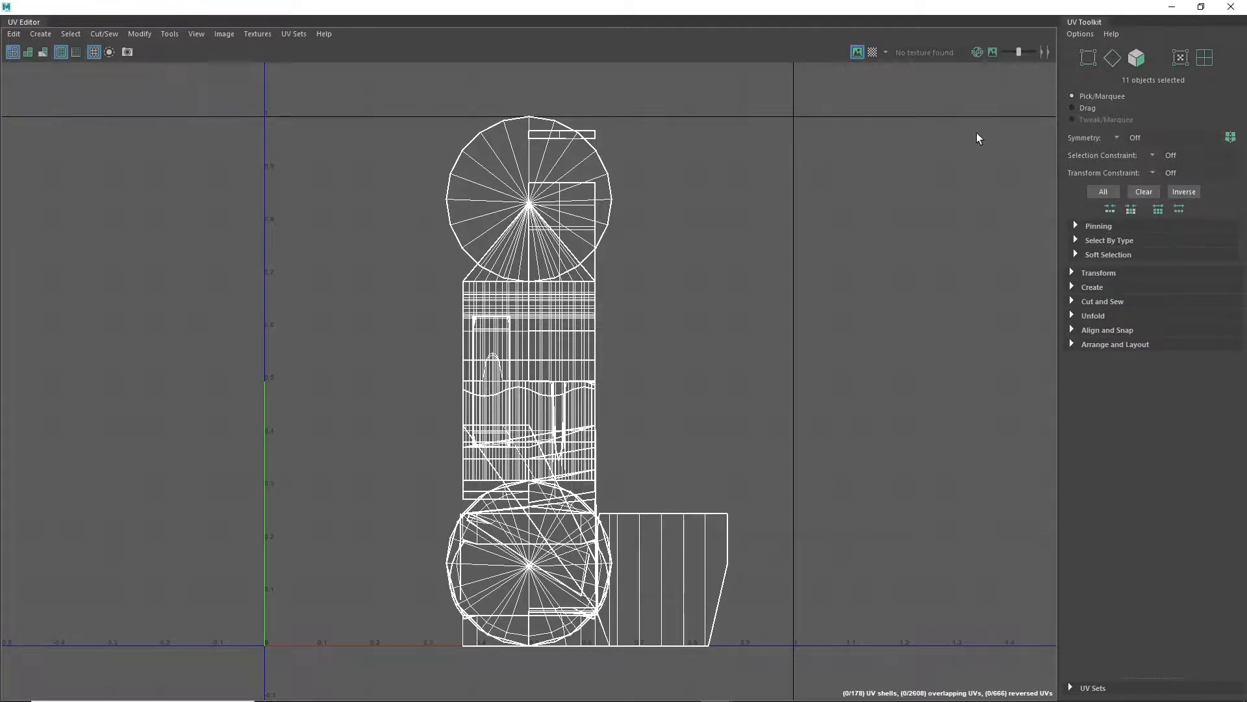
pyautogui.click(1102, 286)
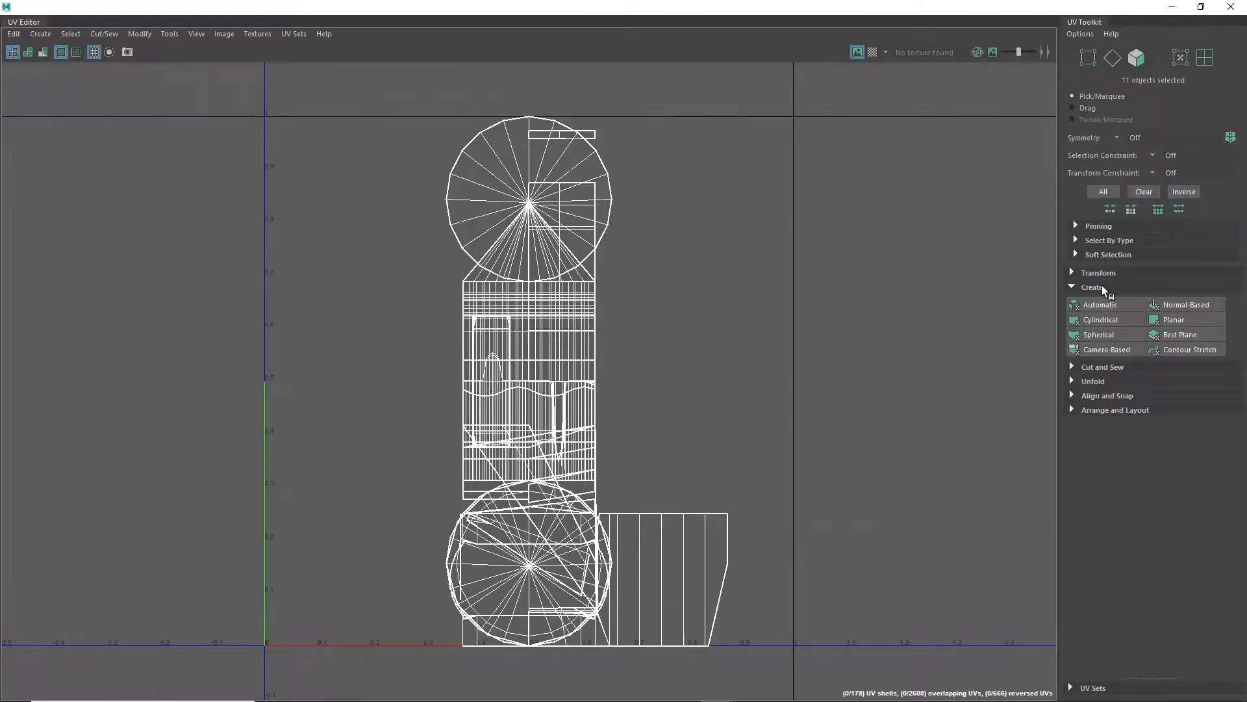
pyautogui.click(1106, 350)
# Inspect the projected UVs of individual hammer parts, including the head pieces, the pommel and its neighbouring rings
pyautogui.moveTo(1117, 8); pyautogui.dragTo(1024, 420)
pyautogui.click(373, 271)
pyautogui.moveTo(374, 276); pyautogui.dragTo(426, 250, button='right')
pyautogui.click(319, 251)
pyautogui.keyDown('alt'); pyautogui.moveTo(369, 281); pyautogui.dragTo(438, 189); pyautogui.keyUp('alt')
pyautogui.click(439, 189)
pyautogui.click(717, 227)
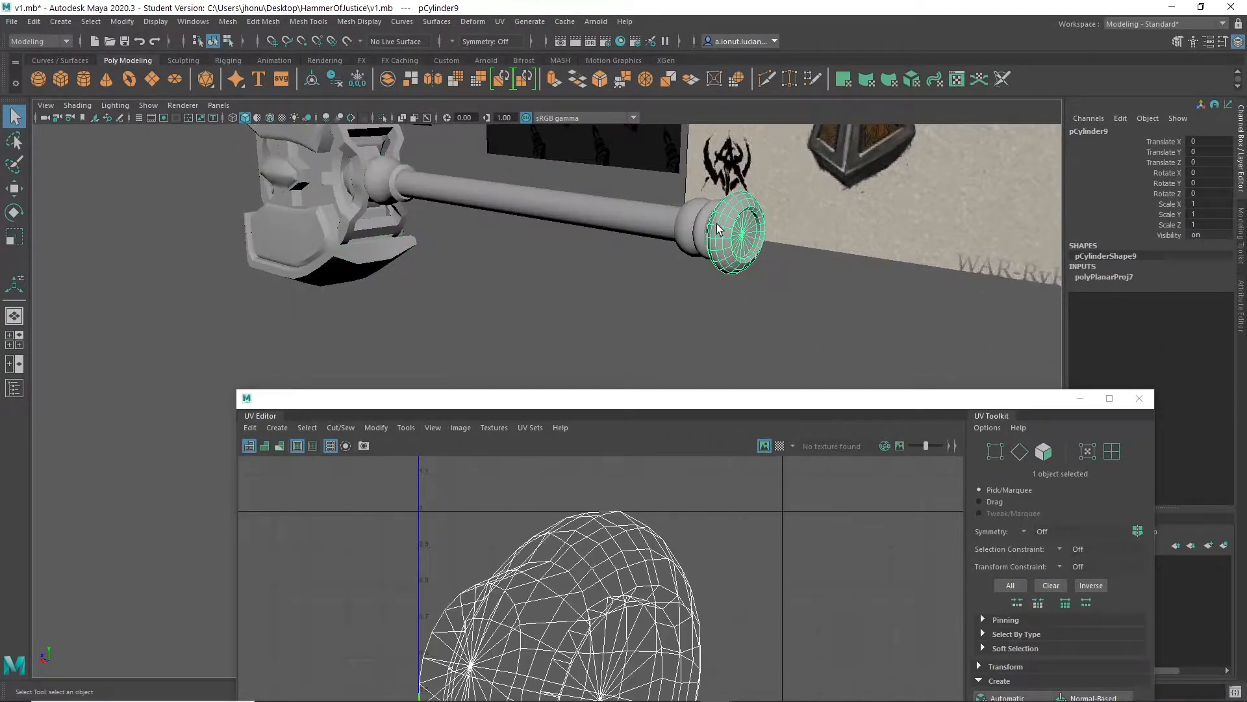
pyautogui.click(676, 229)
pyautogui.click(681, 232)
pyautogui.moveTo(596, 408); pyautogui.dragTo(582, 404)
pyautogui.keyDown('alt'); pyautogui.moveTo(429, 318); pyautogui.dragTo(613, 319); pyautogui.keyUp('alt')
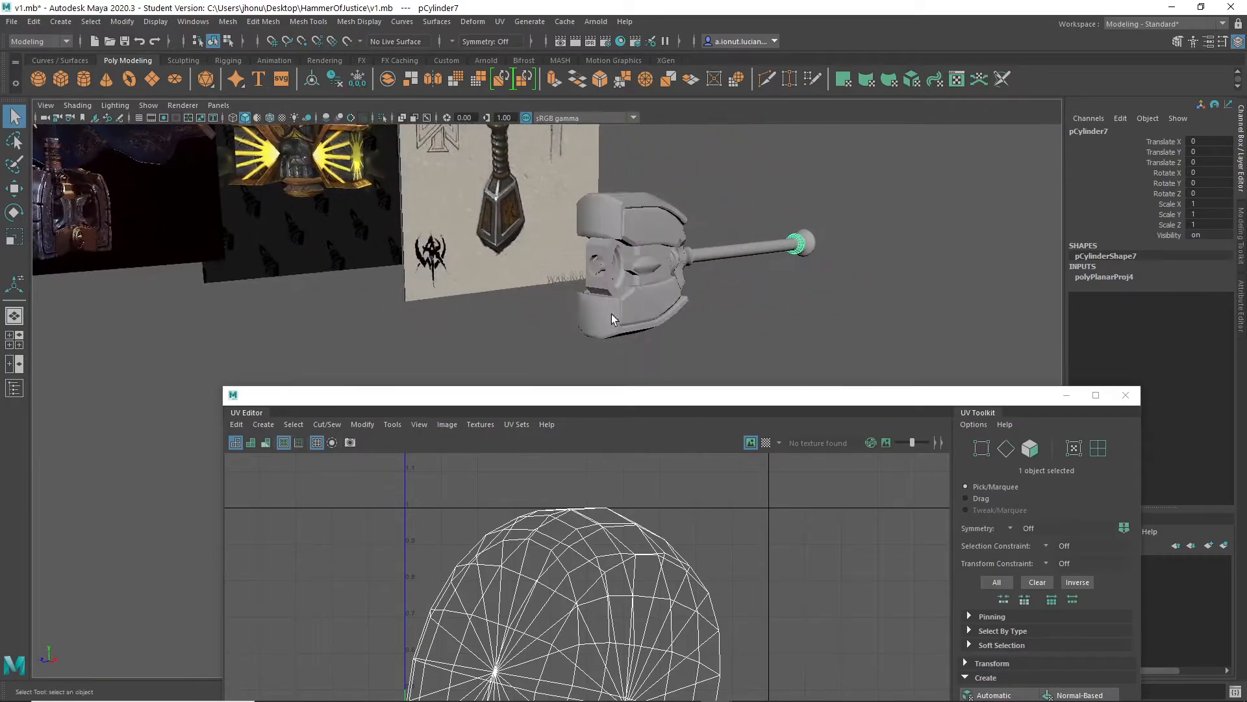
# Reselect all hammer parts and apply the Camera-Based UV projection again from the head side
pyautogui.moveTo(561, 170); pyautogui.dragTo(950, 358)
pyautogui.moveTo(741, 402); pyautogui.dragTo(673, 169)
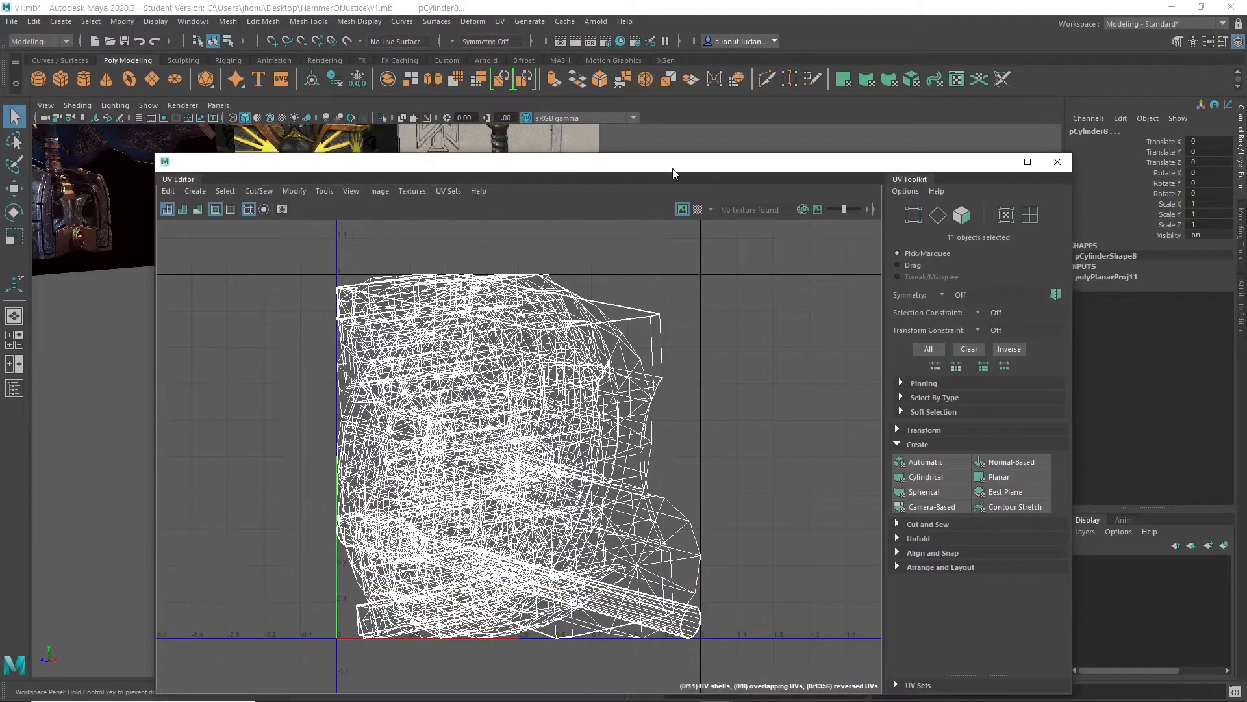
pyautogui.click(931, 507)
pyautogui.moveTo(709, 163); pyautogui.dragTo(594, 325)
# Check the new UVs of the hammer head blocks and of the curved plate with the round hole
pyautogui.moveTo(635, 208); pyautogui.dragTo(652, 232, button='right')
pyautogui.keyDown('alt'); pyautogui.moveTo(650, 232); pyautogui.dragTo(648, 226); pyautogui.keyUp('alt')
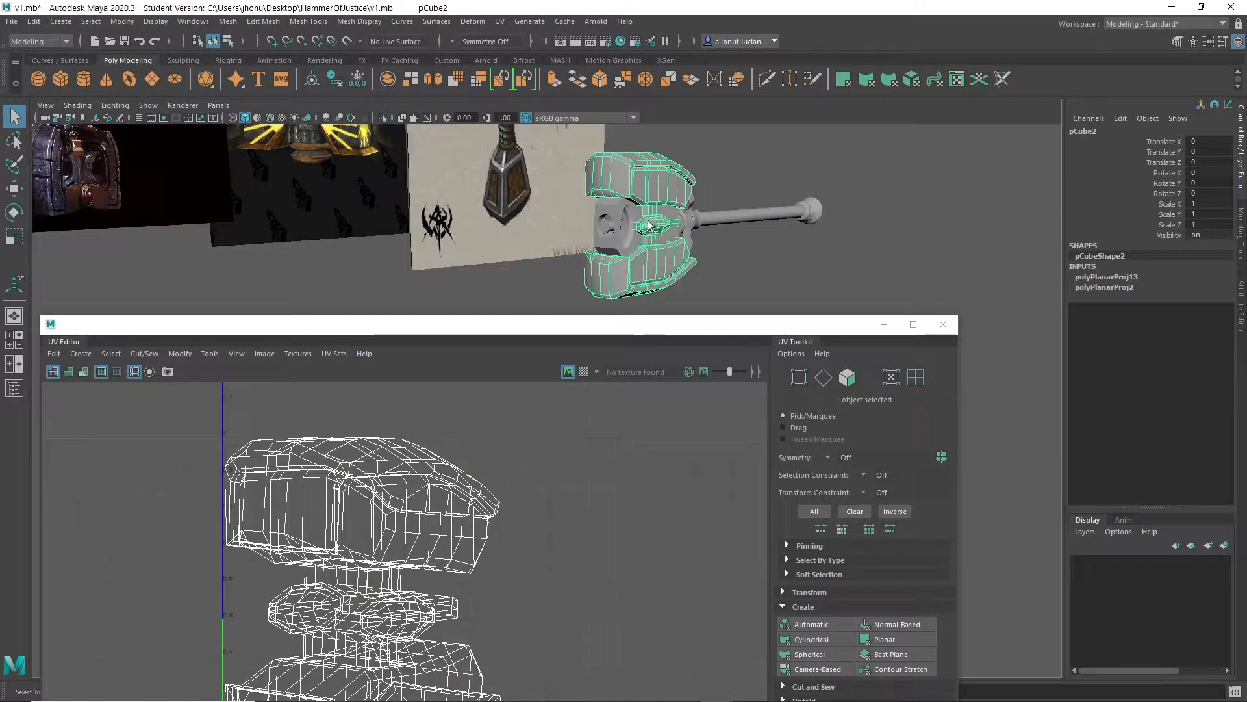
pyautogui.click(617, 242)
pyautogui.keyDown('alt'); pyautogui.moveTo(378, 544); pyautogui.dragTo(406, 467, button='middle'); pyautogui.keyUp('alt')
pyautogui.scroll(-3, 387, 496)
pyautogui.scroll(-2, 391, 500)
pyautogui.moveTo(618, 262)
pyautogui.keyDown('alt'); pyautogui.mouseDown()
pyautogui.moveTo(625, 252)
pyautogui.moveTo(622, 263)
pyautogui.mouseUp(); pyautogui.keyUp('alt')
pyautogui.scroll(2, 622, 260)
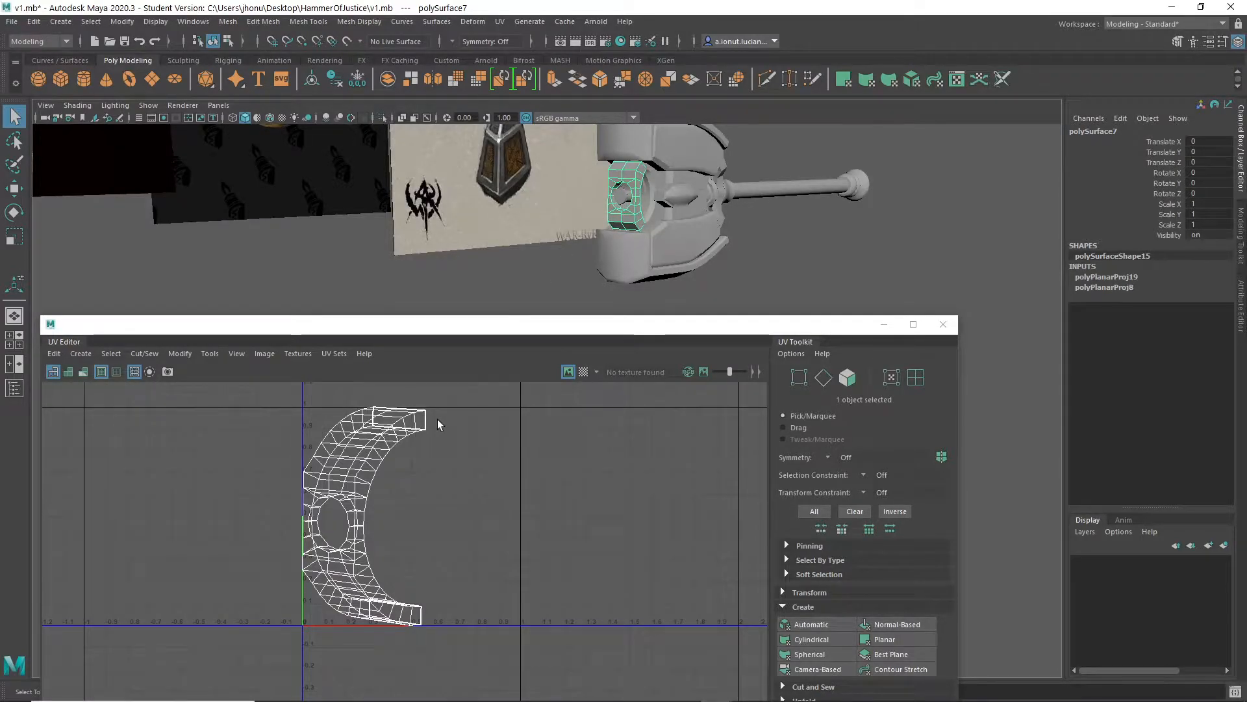
# Isolate the curved plate with the round hole and place the UV Editor beside it
pyautogui.hotkey('ctrl', '1')
pyautogui.hotkey('ctrl', '1')
pyautogui.hotkey('ctrl', '1')
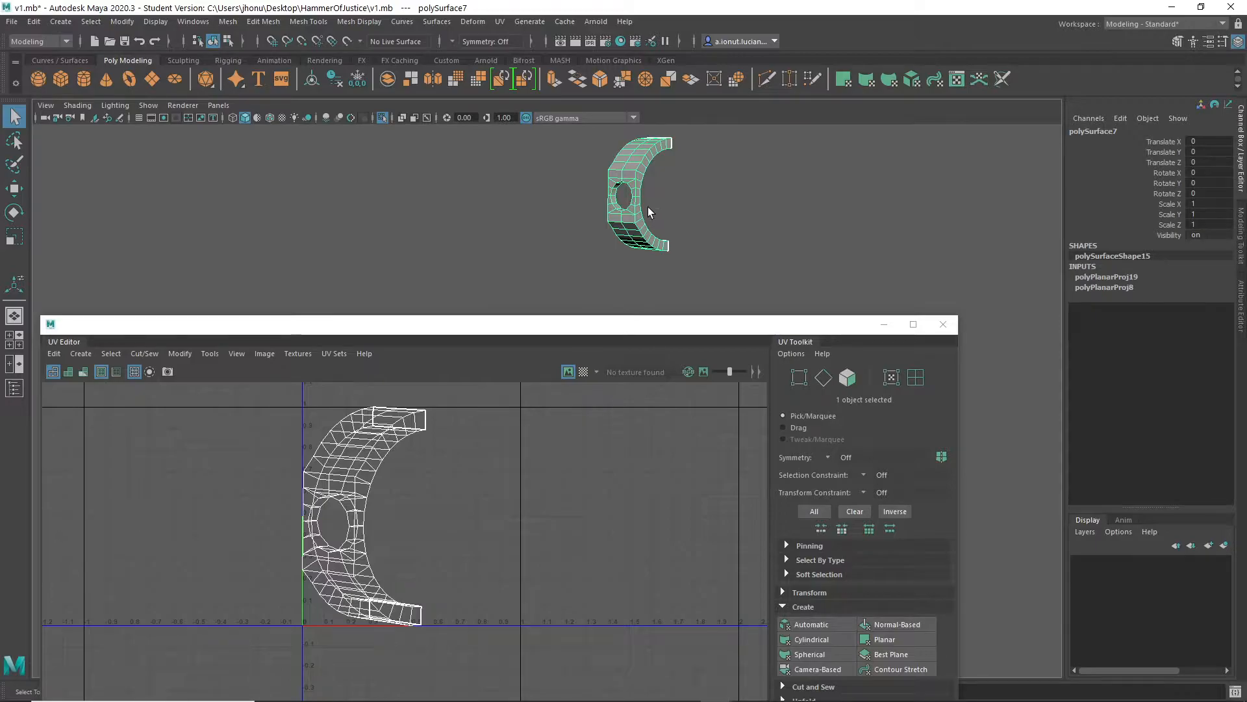
pyautogui.press('f')
pyautogui.moveTo(606, 318); pyautogui.dragTo(887, 181)
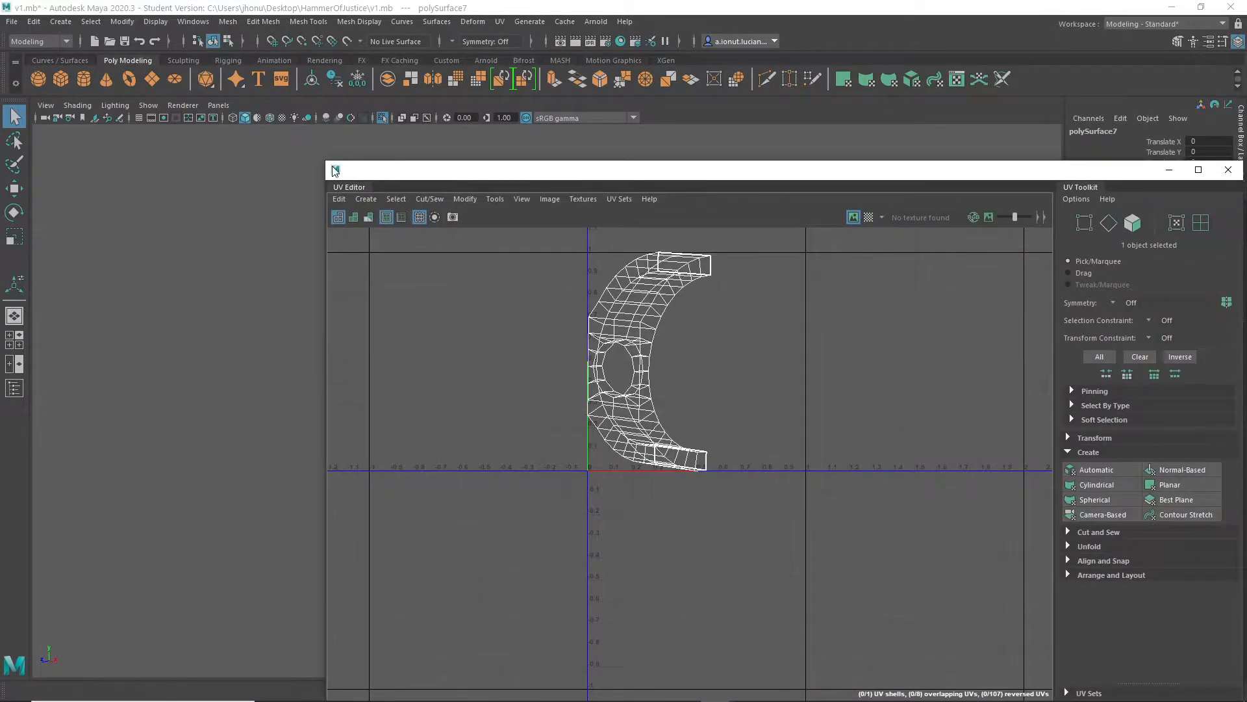
pyautogui.moveTo(325, 164); pyautogui.dragTo(722, 164)
pyautogui.keyDown('alt'); pyautogui.moveTo(535, 345); pyautogui.dragTo(501, 295); pyautogui.keyUp('alt')
pyautogui.keyDown('alt'); pyautogui.moveTo(501, 295); pyautogui.dragTo(537, 293, button='middle'); pyautogui.keyUp('alt')
pyautogui.scroll(6, 547, 299)
# Select the rim edges of the plate's round hole one by one in edge mode
pyautogui.rightClick(567, 266)
pyautogui.click(565, 230)
pyautogui.click(567, 265)
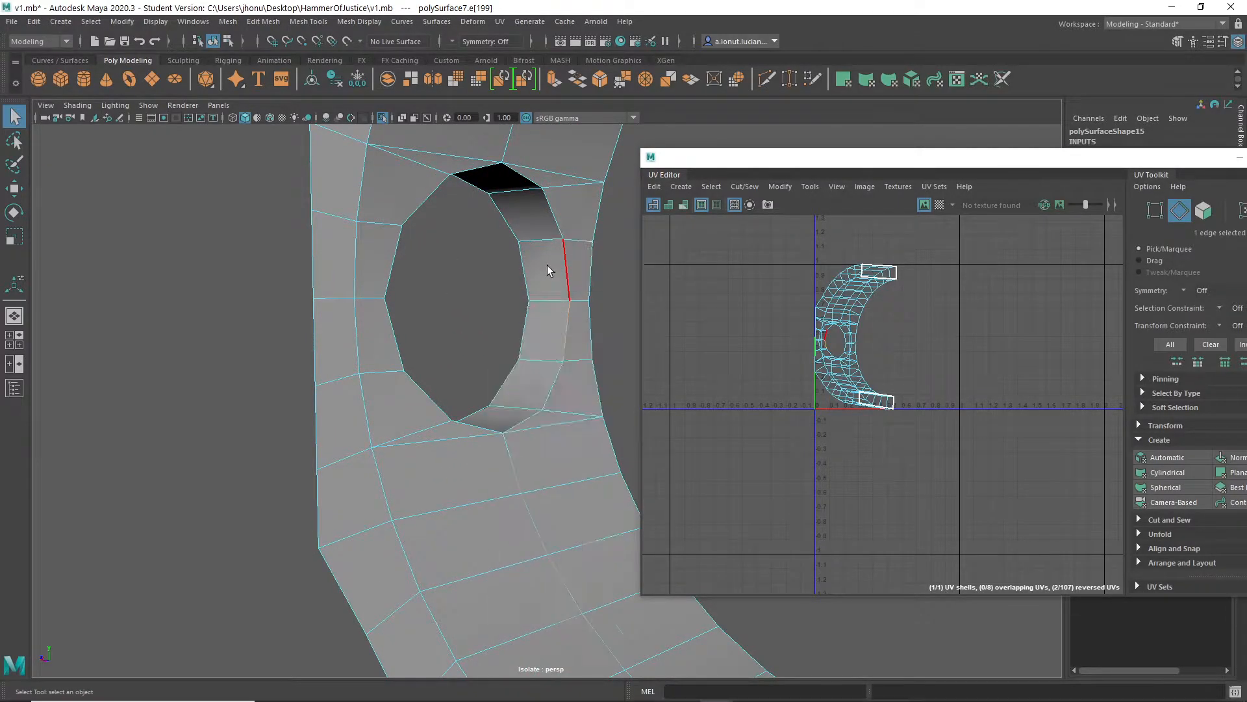
pyautogui.scroll(3, 545, 265)
pyautogui.keyDown('alt'); pyautogui.moveTo(516, 201); pyautogui.dragTo(518, 321, button='middle'); pyautogui.keyUp('alt')
pyautogui.moveTo(518, 320)
pyautogui.keyDown('alt'); pyautogui.mouseDown()
pyautogui.moveTo(485, 343)
pyautogui.moveTo(468, 325)
pyautogui.moveTo(526, 330)
pyautogui.mouseUp(); pyautogui.keyUp('alt')
pyautogui.keyDown('alt'); pyautogui.moveTo(388, 252); pyautogui.dragTo(408, 286); pyautogui.keyUp('alt')
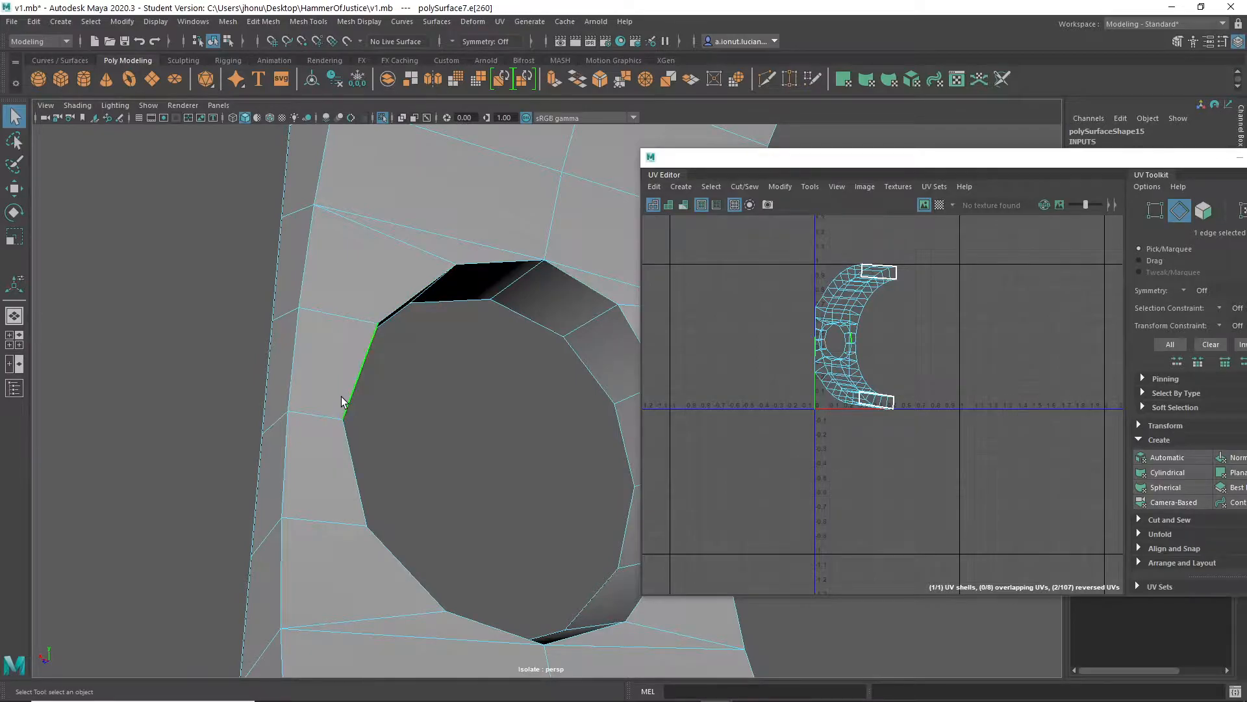
pyautogui.click(335, 369)
pyautogui.click(341, 470)
pyautogui.keyDown('shift'); pyautogui.click(415, 567); pyautogui.keyUp('shift')
pyautogui.keyDown('shift'); pyautogui.click(483, 627); pyautogui.keyUp('shift')
pyautogui.keyDown('alt'); pyautogui.moveTo(590, 613); pyautogui.dragTo(401, 549, button='middle'); pyautogui.keyUp('alt')
pyautogui.keyDown('shift'); pyautogui.click(491, 549); pyautogui.keyUp('shift')
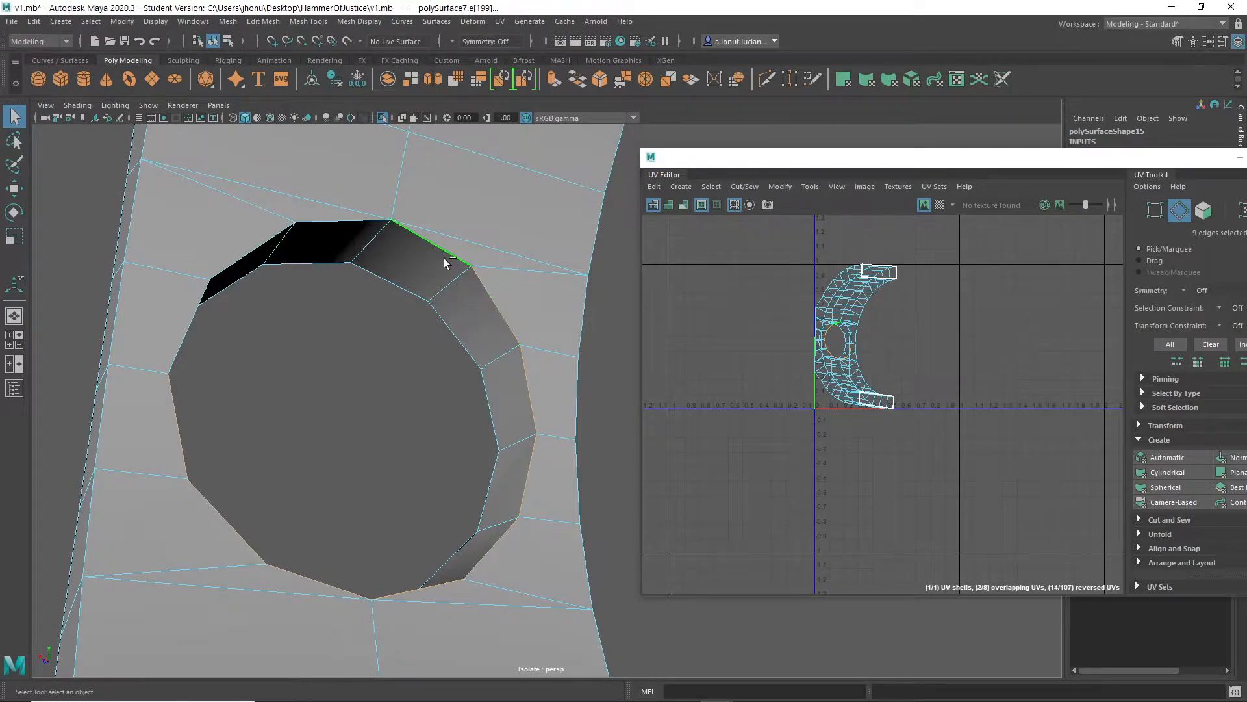
pyautogui.keyDown('shift'); pyautogui.click(331, 232); pyautogui.keyUp('shift')
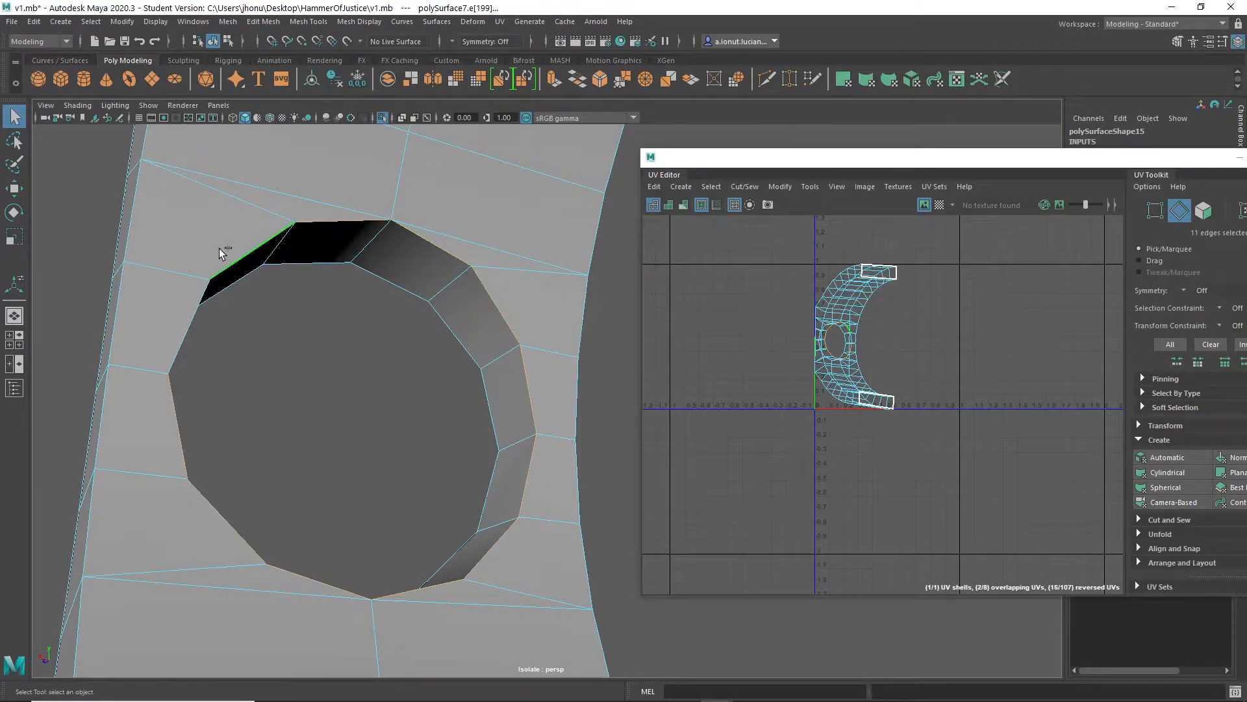
pyautogui.keyDown('shift'); pyautogui.click(178, 311); pyautogui.keyUp('shift')
pyautogui.keyDown('alt'); pyautogui.moveTo(221, 332); pyautogui.dragTo(479, 392); pyautogui.keyUp('alt')
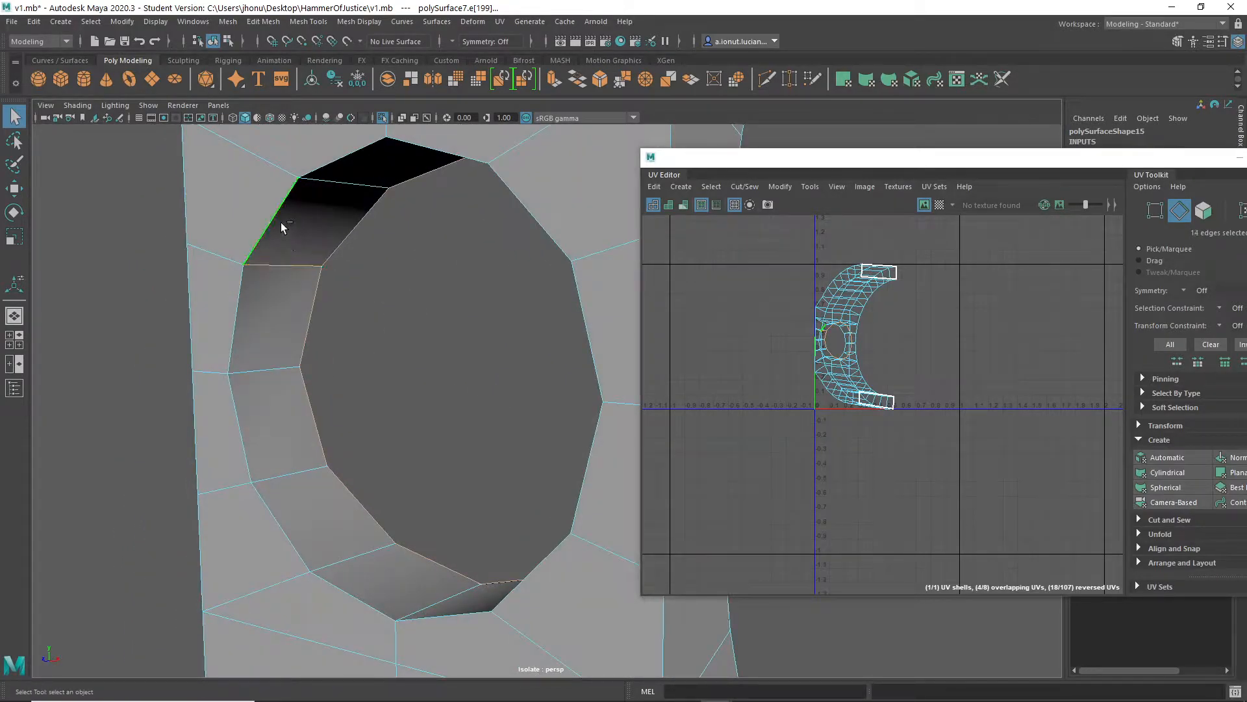
# Try to select the whole loop of faces lining the inside of the round hole
pyautogui.moveTo(299, 217); pyautogui.dragTo(300, 258, button='right')
pyautogui.click(272, 317)
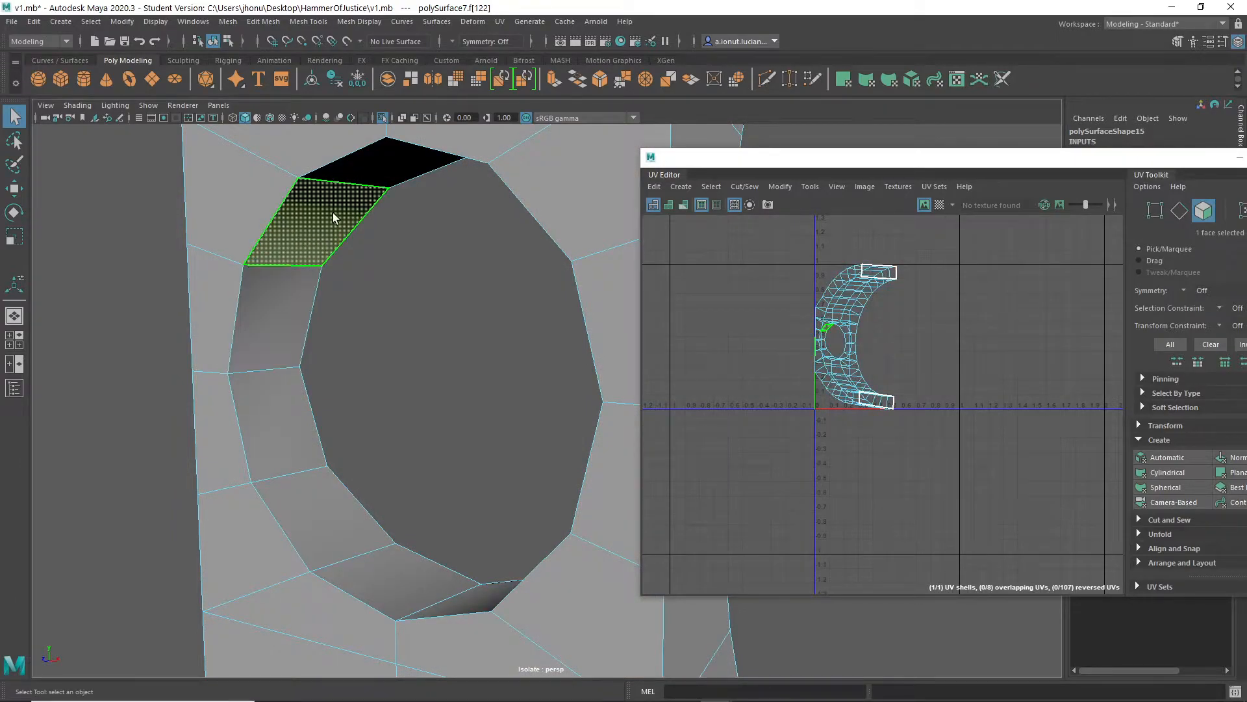
pyautogui.keyDown('shift'); pyautogui.click(282, 325); pyautogui.keyUp('shift')
pyautogui.keyDown('shift'); pyautogui.doubleClick(282, 325); pyautogui.keyUp('shift')
pyautogui.keyDown('alt'); pyautogui.moveTo(331, 427); pyautogui.dragTo(383, 434); pyautogui.keyUp('alt')
pyautogui.scroll(-2, 350, 440)
pyautogui.keyDown('alt'); pyautogui.moveTo(353, 429); pyautogui.dragTo(374, 417, button='middle'); pyautogui.keyUp('alt')
pyautogui.keyDown('alt'); pyautogui.moveTo(374, 417); pyautogui.dragTo(365, 378); pyautogui.keyUp('alt')
# Select all vertices in the area around the round hole and merge them with Merge Vertices
pyautogui.rightClick(345, 317)
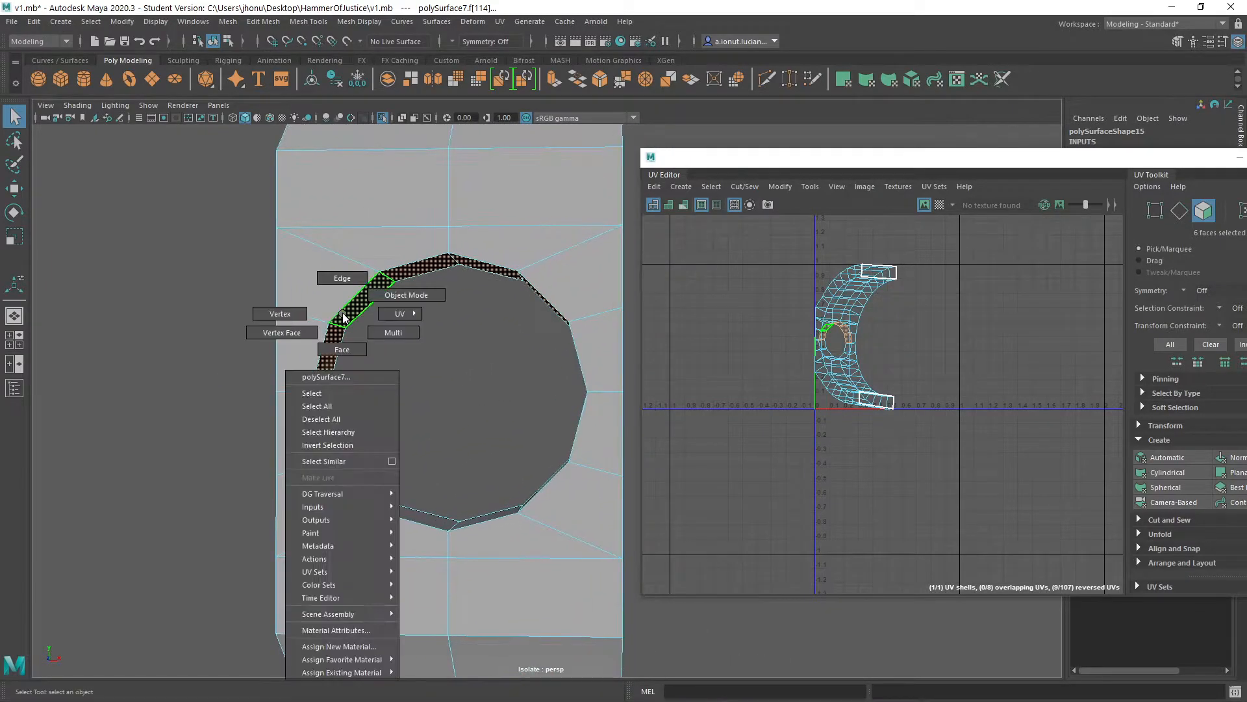
pyautogui.click(297, 314)
pyautogui.moveTo(170, 179); pyautogui.dragTo(711, 640)
pyautogui.keyDown('shift'); pyautogui.rightClick(422, 303); pyautogui.keyUp('shift')
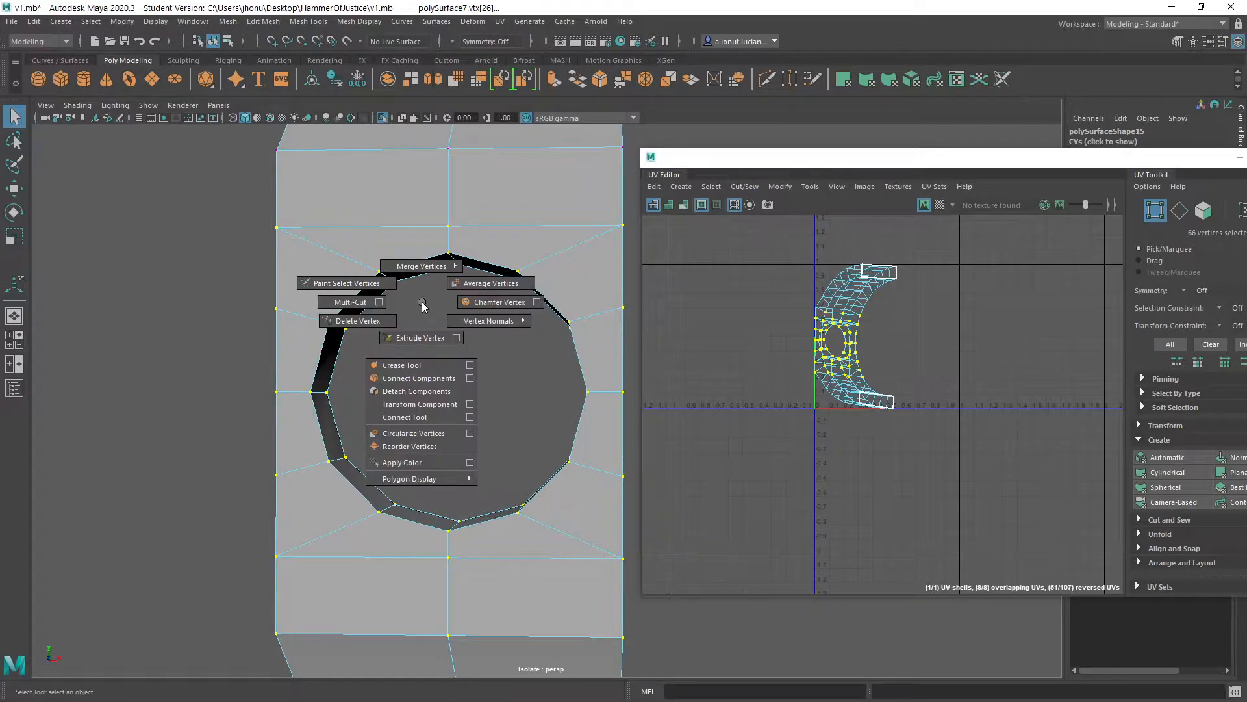
pyautogui.moveTo(426, 267)
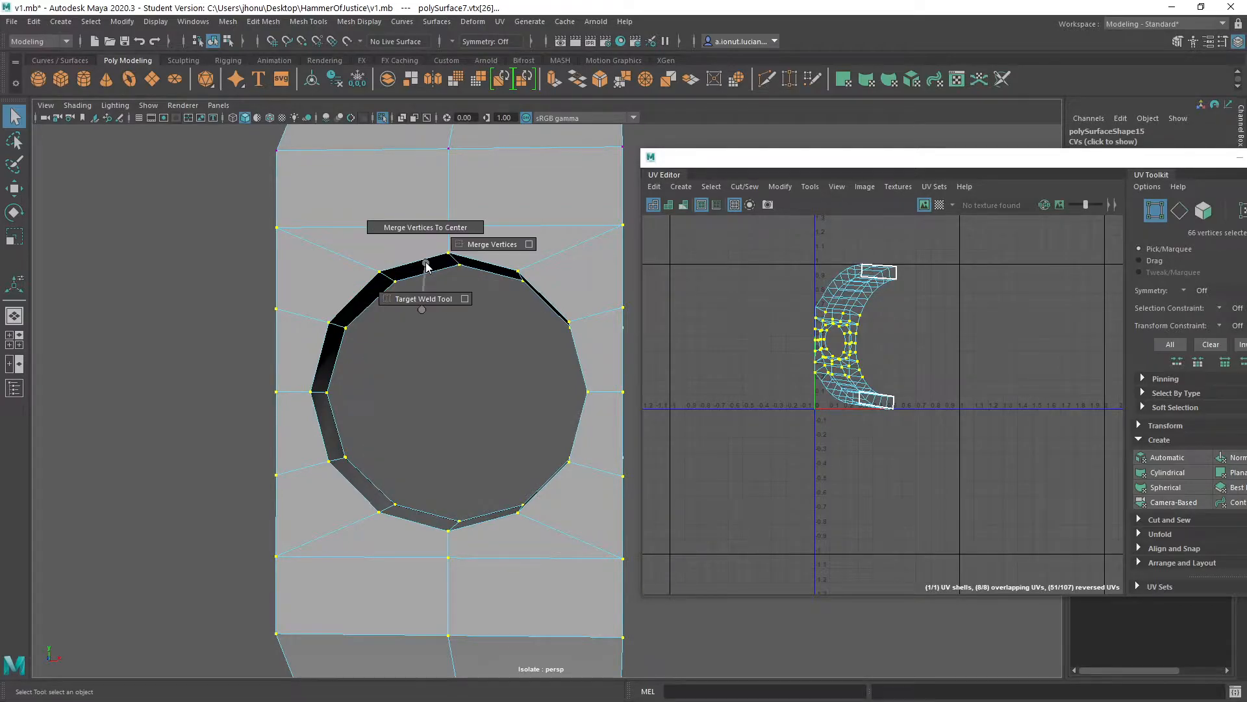
pyautogui.click(502, 252)
pyautogui.scroll(5, 292, 424)
# Check the merge by selecting neighbouring faces on the hole's inner wall again
pyautogui.rightClick(251, 288)
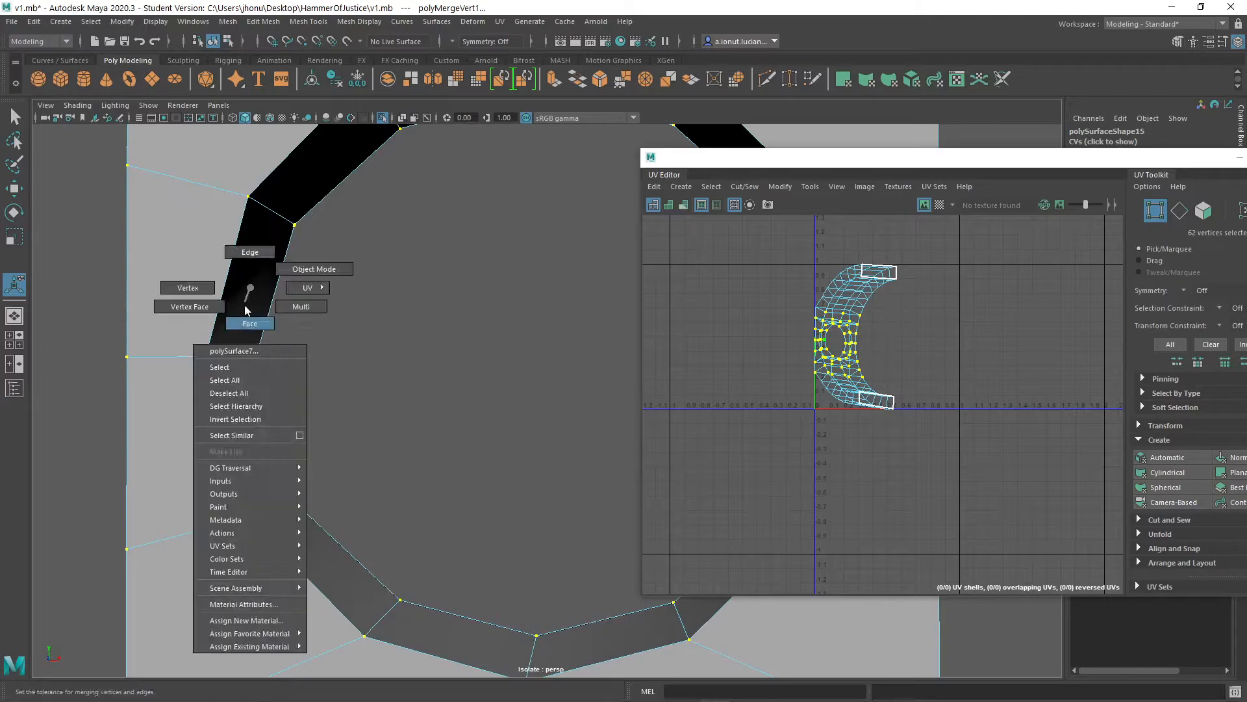
pyautogui.click(249, 322)
pyautogui.click(237, 403)
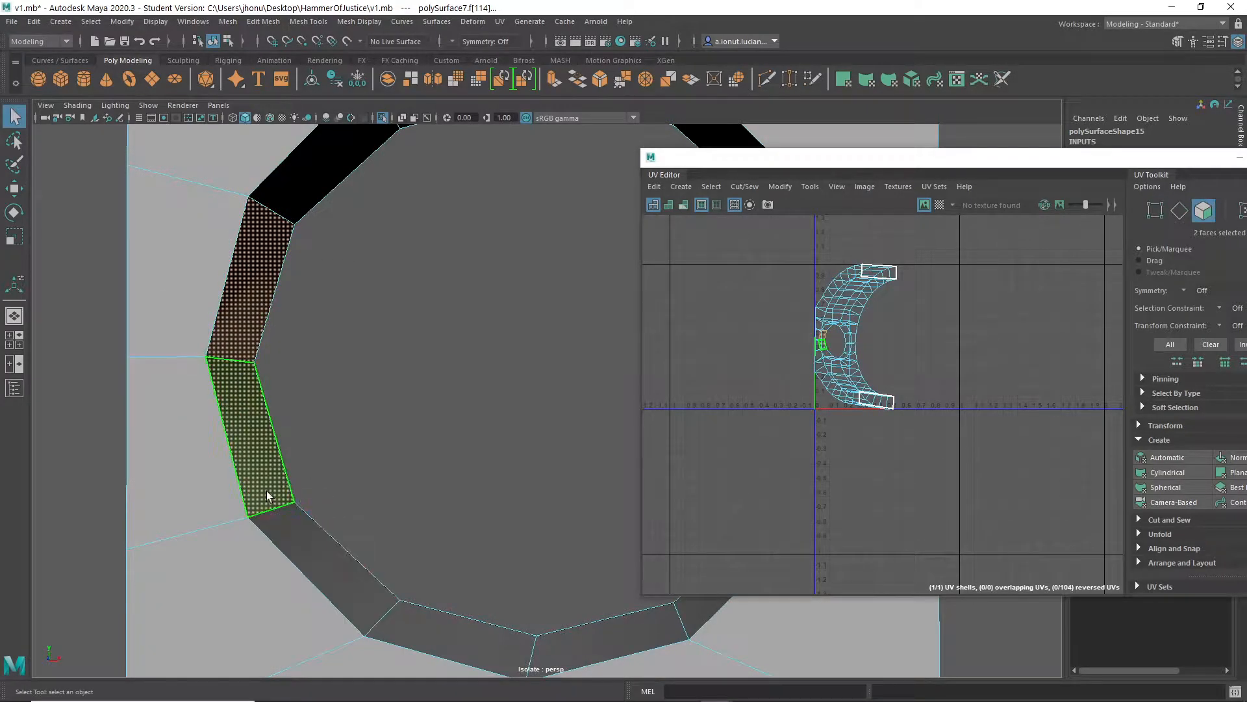
pyautogui.keyDown('alt'); pyautogui.moveTo(231, 515); pyautogui.dragTo(352, 411, button='middle'); pyautogui.keyUp('alt')
# Try moving a vertex on the hole's rim to look for loose vertices and undo the move
pyautogui.moveTo(351, 330); pyautogui.dragTo(268, 330, button='right')
pyautogui.click(378, 434)
pyautogui.press('w')
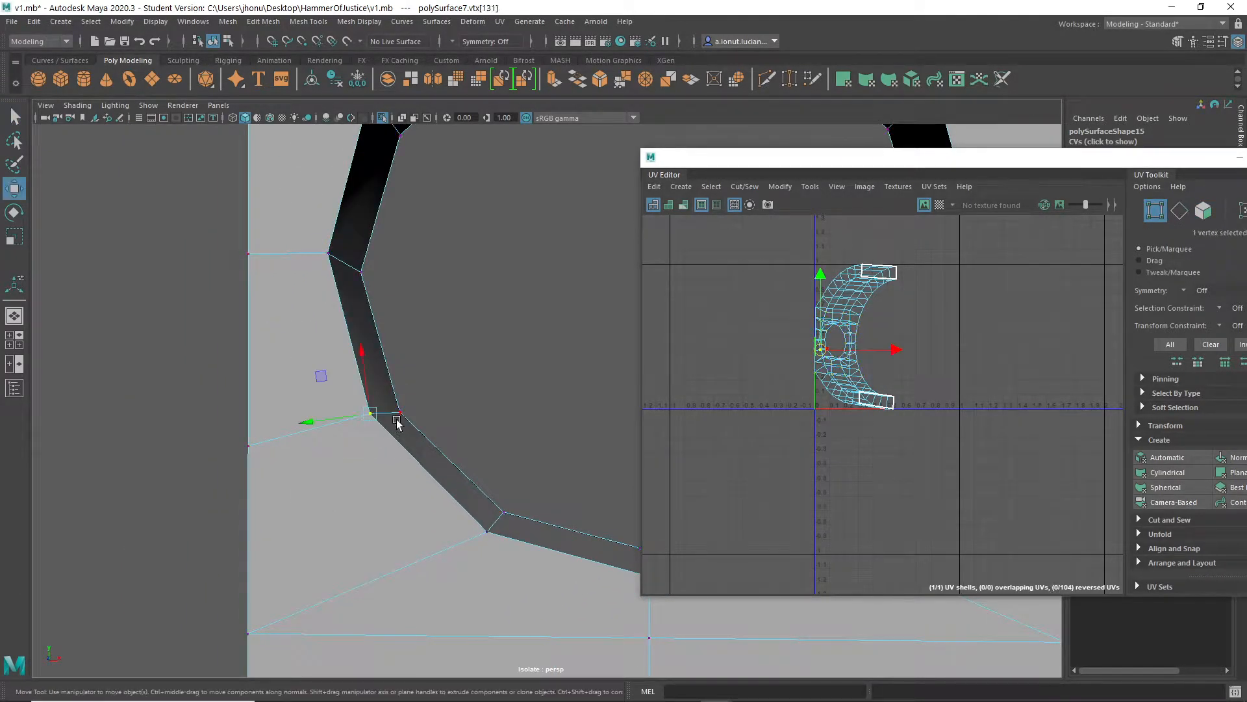
pyautogui.moveTo(321, 374); pyautogui.dragTo(221, 409)
pyautogui.hotkey('shift', 'z')
pyautogui.click(400, 410)
pyautogui.press('z')
pyautogui.press('f')
pyautogui.keyDown('alt'); pyautogui.moveTo(575, 475); pyautogui.dragTo(441, 436, button='middle'); pyautogui.keyUp('alt')
pyautogui.moveTo(367, 411)
pyautogui.keyDown('alt'); pyautogui.mouseDown()
pyautogui.moveTo(273, 384)
pyautogui.moveTo(407, 409)
pyautogui.moveTo(389, 413)
pyautogui.mouseUp(); pyautogui.keyUp('alt')
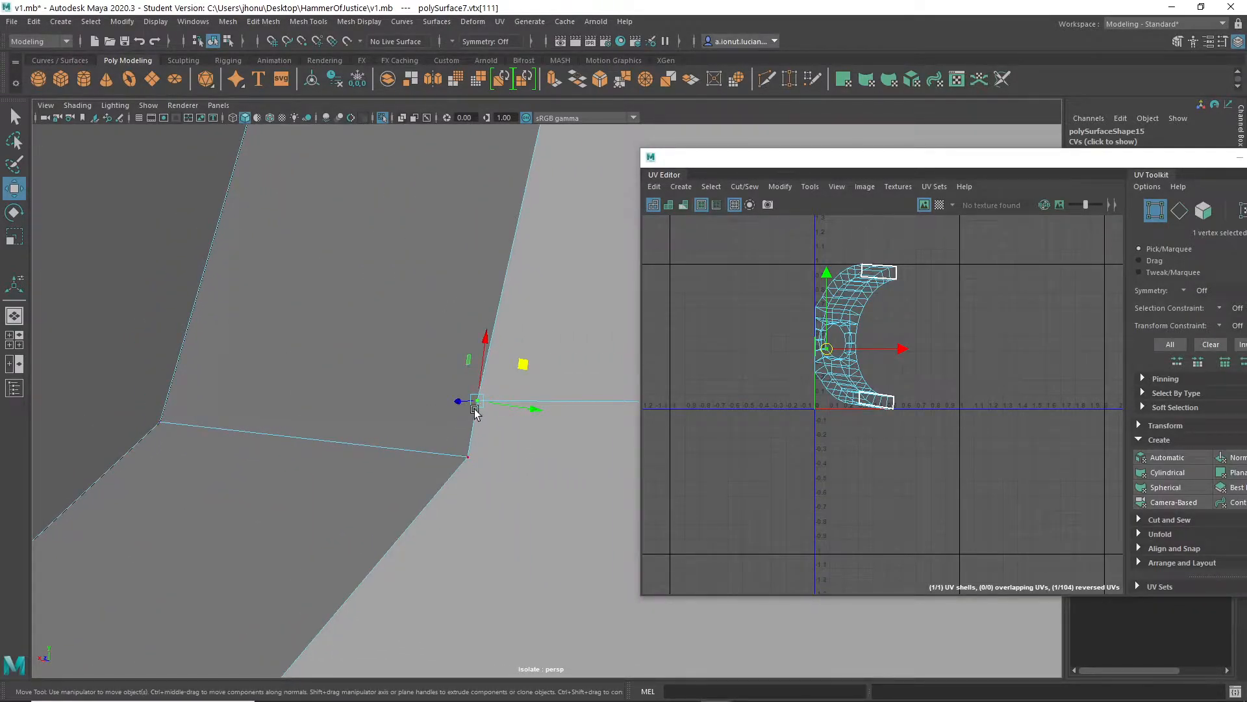
# Move the UV Editor out of the way and reselect the hole's inner face loop to examine where it breaks
pyautogui.keyDown('alt'); pyautogui.moveTo(478, 419); pyautogui.dragTo(496, 490); pyautogui.keyUp('alt')
pyautogui.moveTo(1022, 166); pyautogui.dragTo(1000, 457)
pyautogui.moveTo(473, 292); pyautogui.dragTo(473, 307, button='right')
pyautogui.click(473, 308)
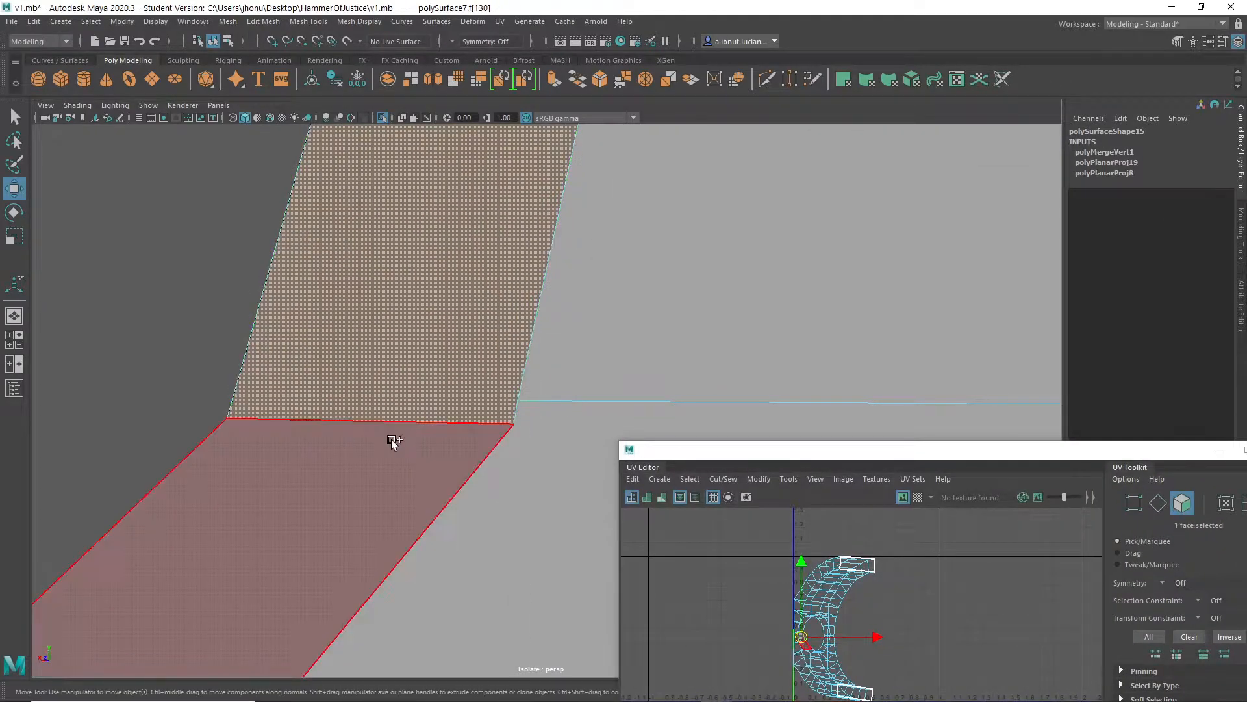
pyautogui.keyDown('shift'); pyautogui.doubleClick(392, 437); pyautogui.keyUp('shift')
pyautogui.keyDown('alt'); pyautogui.moveTo(392, 436); pyautogui.dragTo(465, 462); pyautogui.keyUp('alt')
pyautogui.scroll(-10, 494, 463)
pyautogui.moveTo(501, 384)
pyautogui.keyDown('alt'); pyautogui.mouseDown()
pyautogui.moveTo(407, 384)
pyautogui.moveTo(497, 379)
pyautogui.mouseUp(); pyautogui.keyUp('alt')
pyautogui.keyDown('alt'); pyautogui.moveTo(550, 299); pyautogui.dragTo(595, 384); pyautogui.keyUp('alt')
pyautogui.scroll(5, 505, 504)
pyautogui.keyDown('alt'); pyautogui.moveTo(504, 504); pyautogui.dragTo(504, 396, button='middle'); pyautogui.keyUp('alt')
pyautogui.scroll(6, 504, 395)
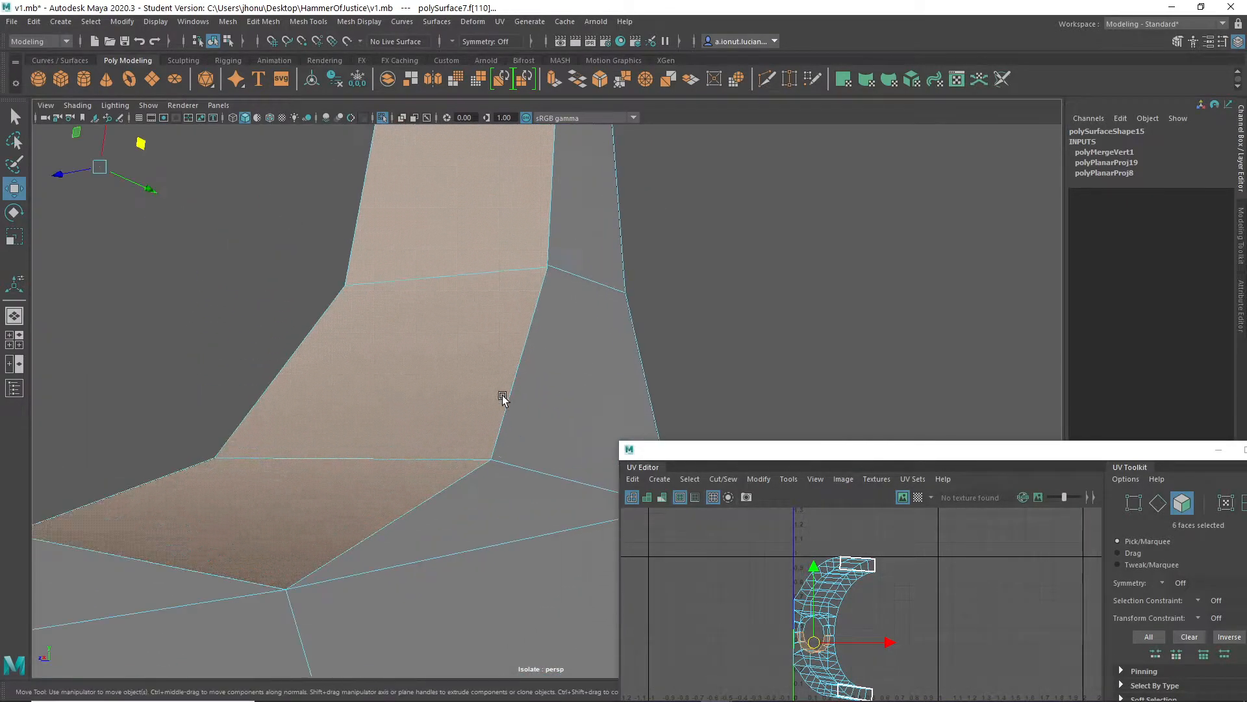
# Select the rim vertex where the face loop breaks and examine the vertices right beside it up close
pyautogui.keyDown('alt'); pyautogui.moveTo(429, 499); pyautogui.dragTo(478, 431, button='middle'); pyautogui.keyUp('alt')
pyautogui.scroll(4, 481, 427)
pyautogui.moveTo(520, 402); pyautogui.dragTo(451, 315, button='right')
pyautogui.click(495, 401)
pyautogui.keyDown('alt'); pyautogui.moveTo(565, 371); pyautogui.dragTo(465, 403); pyautogui.keyUp('alt')
pyautogui.scroll(-5, 465, 404)
pyautogui.scroll(-2, 469, 390)
pyautogui.keyDown('alt'); pyautogui.moveTo(494, 312); pyautogui.dragTo(470, 404, button='middle'); pyautogui.keyUp('alt')
pyautogui.scroll(4, 470, 404)
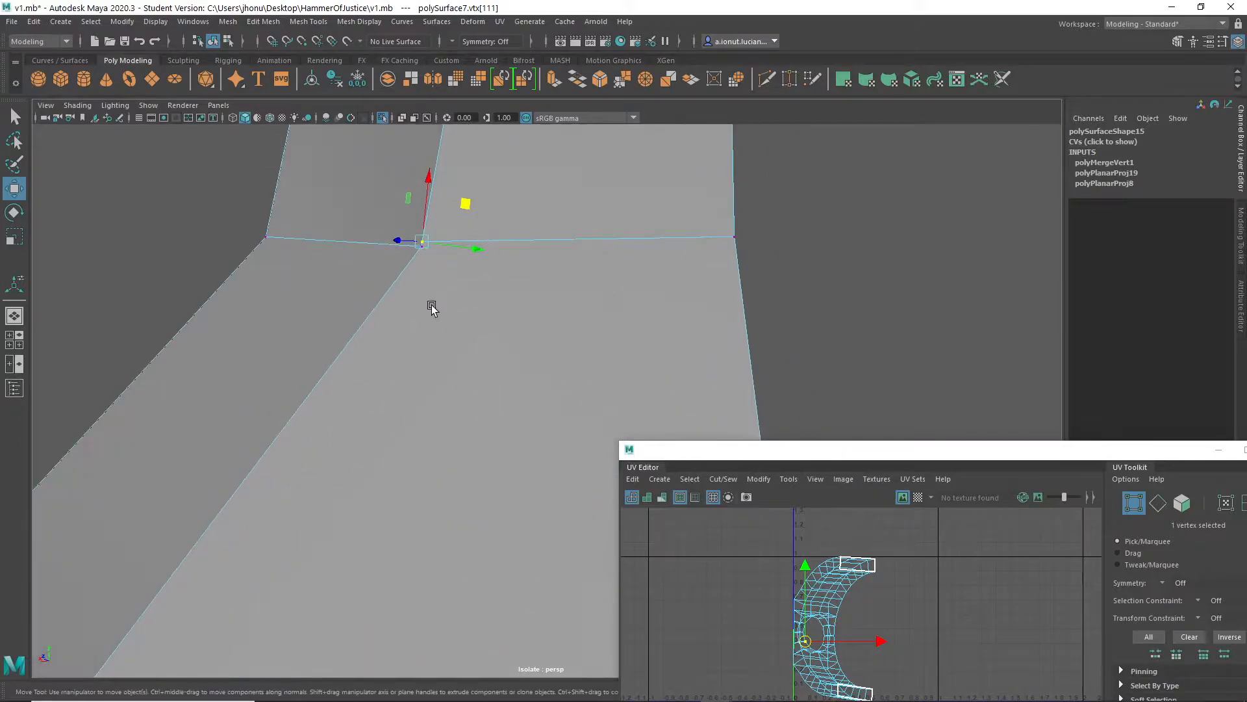
pyautogui.keyDown('alt'); pyautogui.moveTo(432, 306); pyautogui.dragTo(475, 382, button='middle'); pyautogui.keyUp('alt')
pyautogui.scroll(3, 475, 382)
# Weld the stray double vertices on the hole's rim onto their neighbouring corner vertices with Target Weld
pyautogui.click(1242, 253)
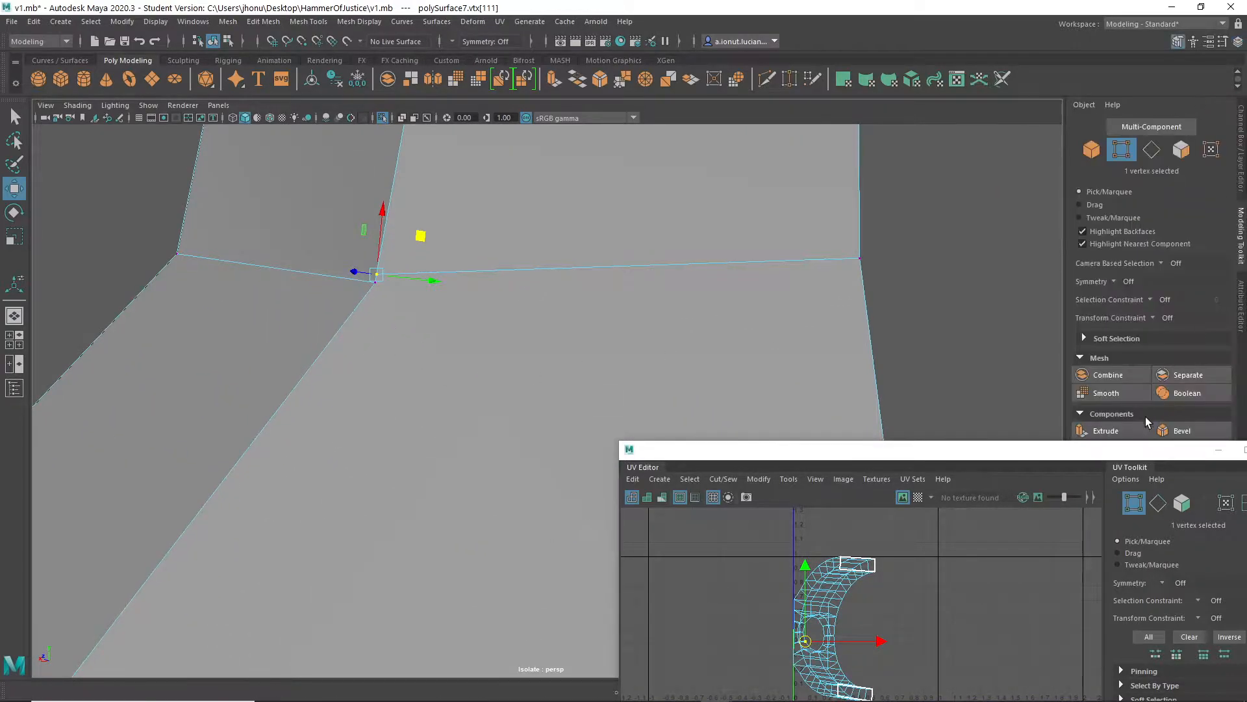
pyautogui.click(1192, 486)
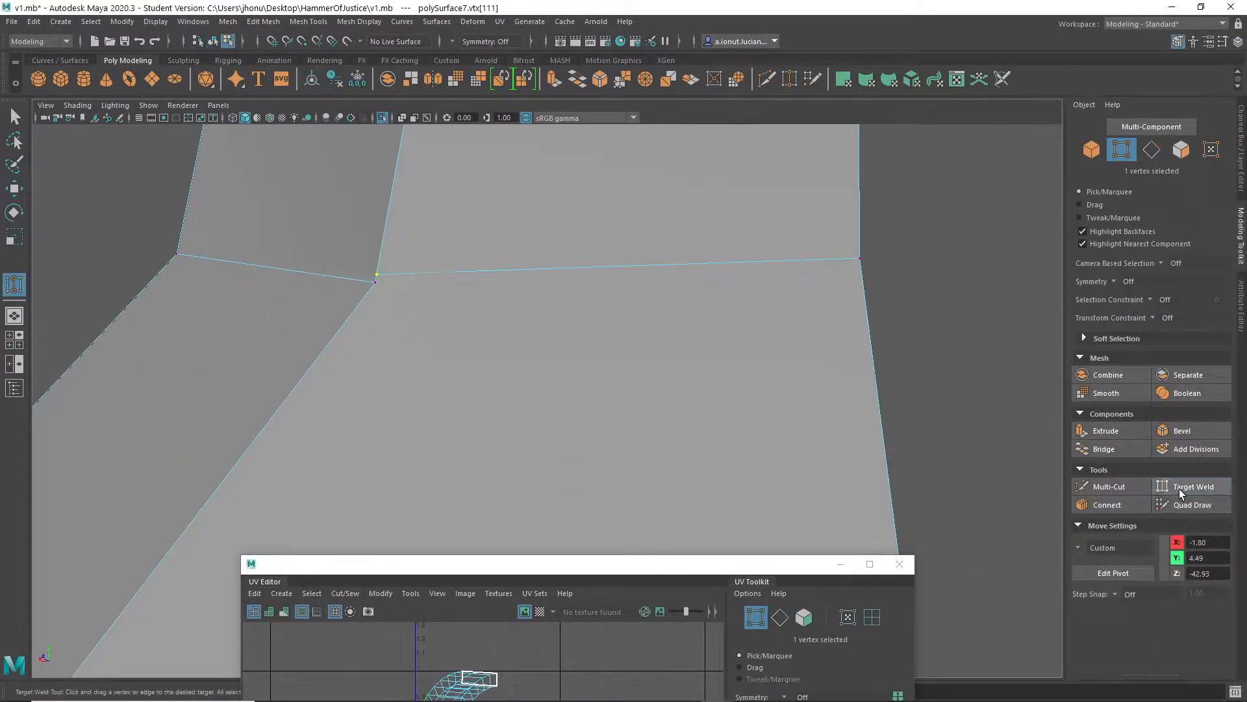
pyautogui.scroll(2, 322, 318)
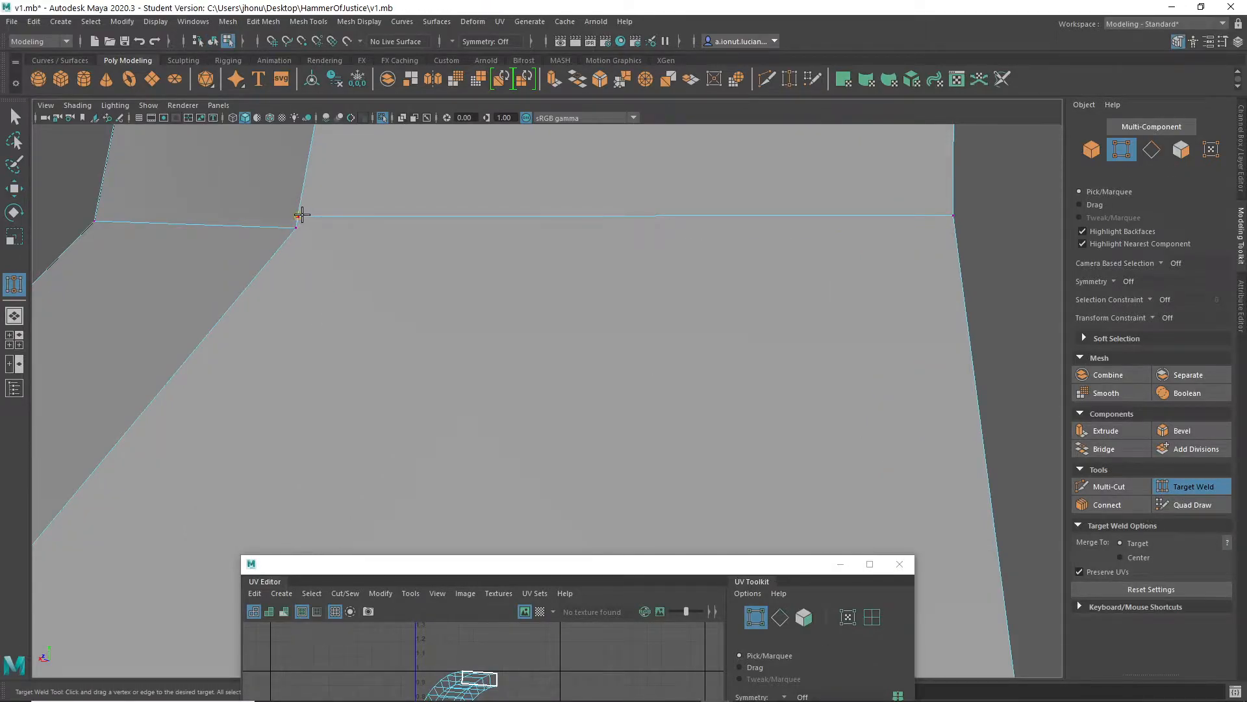
pyautogui.moveTo(304, 230); pyautogui.dragTo(305, 232)
pyautogui.keyDown('alt'); pyautogui.moveTo(306, 232); pyautogui.dragTo(519, 293); pyautogui.keyUp('alt')
pyautogui.keyDown('alt'); pyautogui.moveTo(737, 279); pyautogui.dragTo(743, 406); pyautogui.keyUp('alt')
pyautogui.keyDown('alt'); pyautogui.moveTo(742, 406); pyautogui.dragTo(830, 369, button='middle'); pyautogui.keyUp('alt')
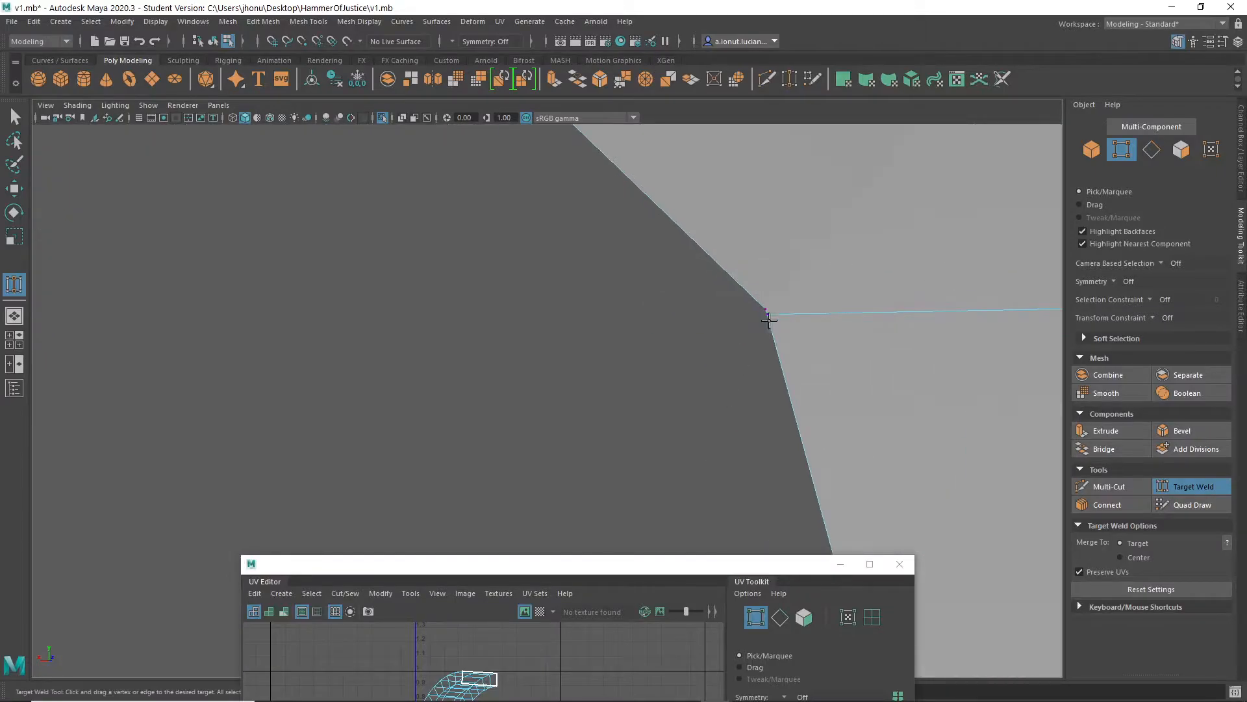
pyautogui.keyDown('alt'); pyautogui.moveTo(807, 325); pyautogui.dragTo(619, 302); pyautogui.keyUp('alt')
# Select the complete loop of faces lining the round hole and check it from several sides
pyautogui.press('q')
pyautogui.moveTo(654, 281); pyautogui.dragTo(654, 313, button='right')
pyautogui.click(682, 279)
pyautogui.keyDown('shift'); pyautogui.doubleClick(663, 304); pyautogui.keyUp('shift')
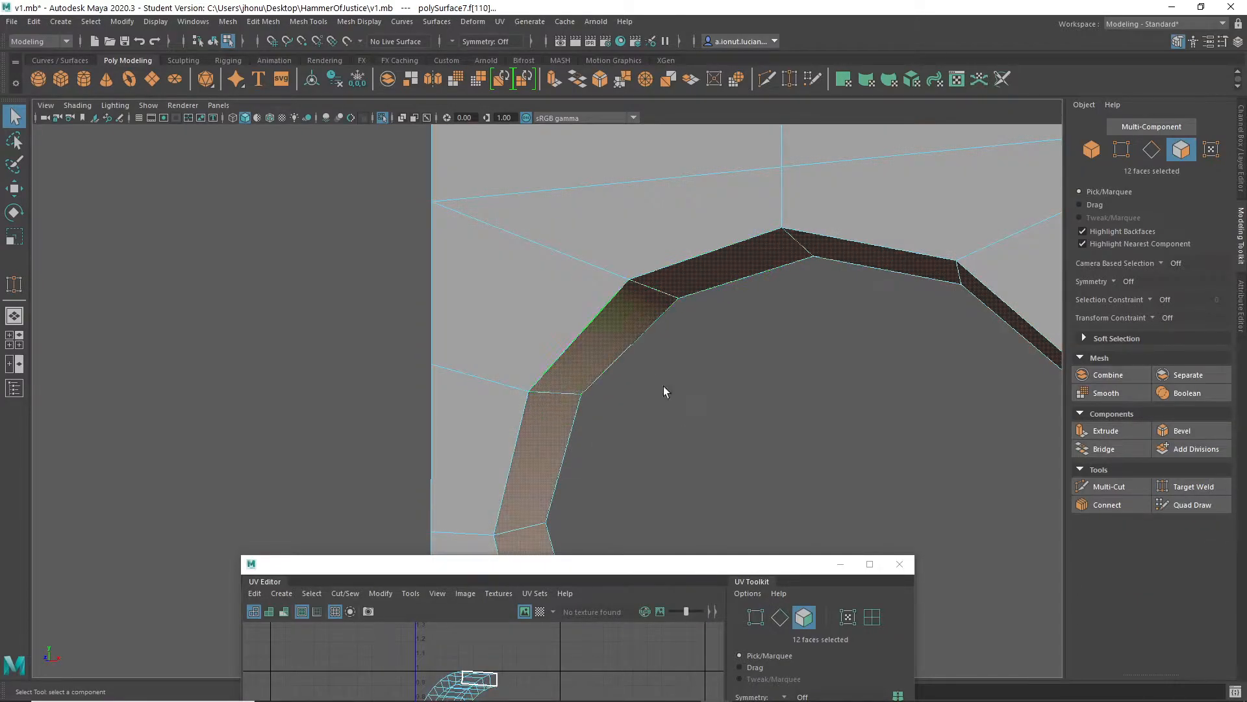
pyautogui.scroll(-5, 675, 402)
pyautogui.keyDown('alt'); pyautogui.moveTo(686, 430); pyautogui.dragTo(604, 238, button='middle'); pyautogui.keyUp('alt')
pyautogui.keyDown('alt'); pyautogui.moveTo(604, 238); pyautogui.dragTo(416, 298); pyautogui.keyUp('alt')
pyautogui.click(589, 227)
pyautogui.scroll(4, 586, 247)
pyautogui.keyDown('shift'); pyautogui.doubleClick(590, 233); pyautogui.keyUp('shift')
pyautogui.keyDown('alt'); pyautogui.moveTo(590, 232); pyautogui.dragTo(546, 270); pyautogui.keyUp('alt')
pyautogui.keyDown('alt'); pyautogui.moveTo(762, 249); pyautogui.dragTo(597, 309); pyautogui.keyUp('alt')
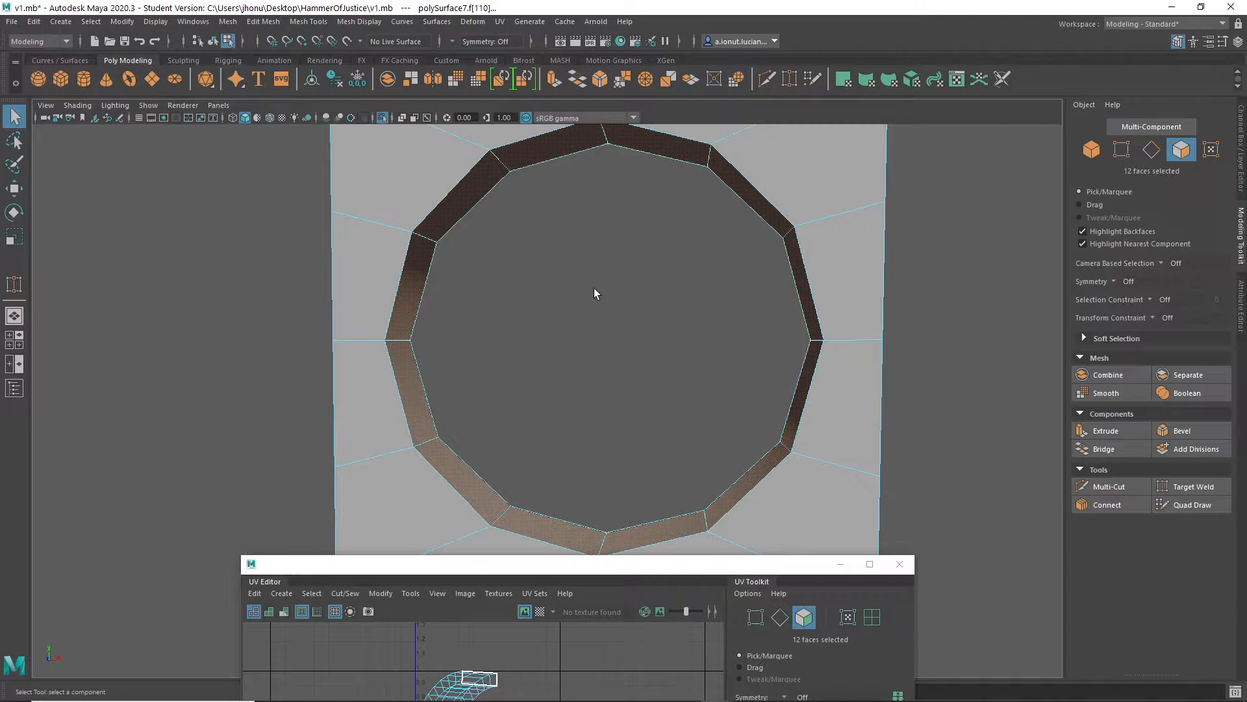
# Convert the selected faces inside the hole to their edge perimeter
pyautogui.keyDown('ctrl'); pyautogui.rightClick(597, 287); pyautogui.keyUp('ctrl')
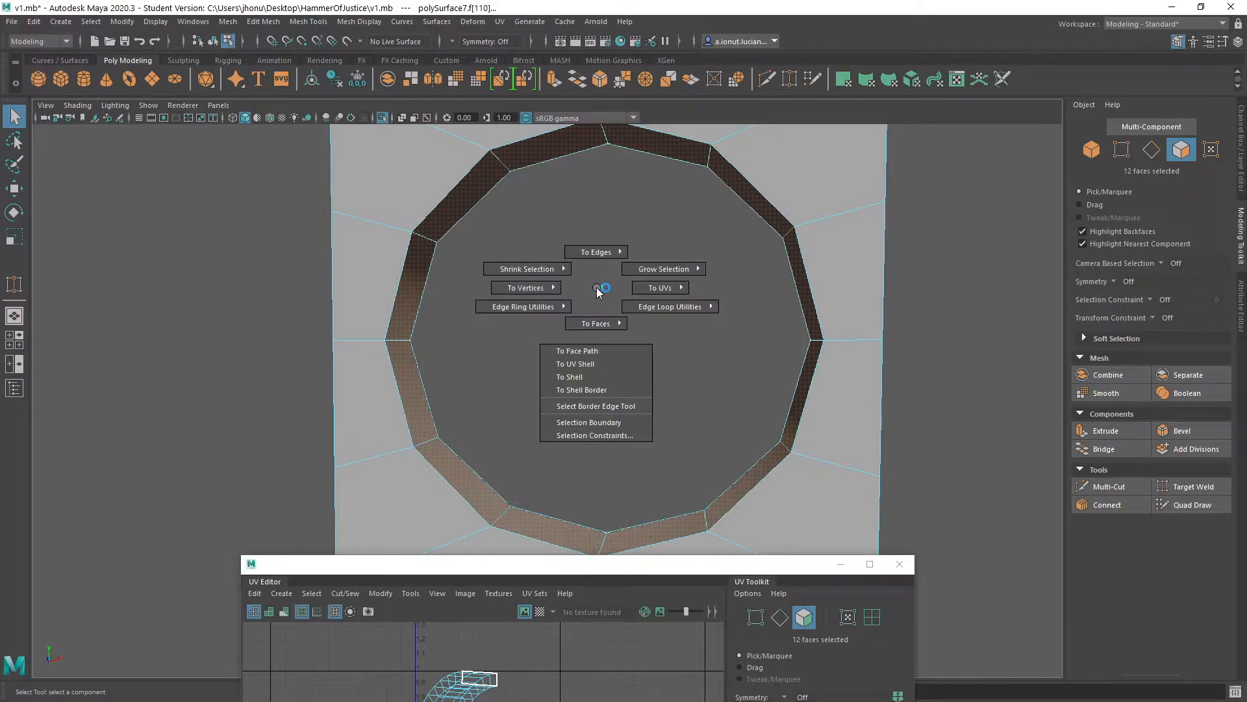
pyautogui.moveTo(582, 252)
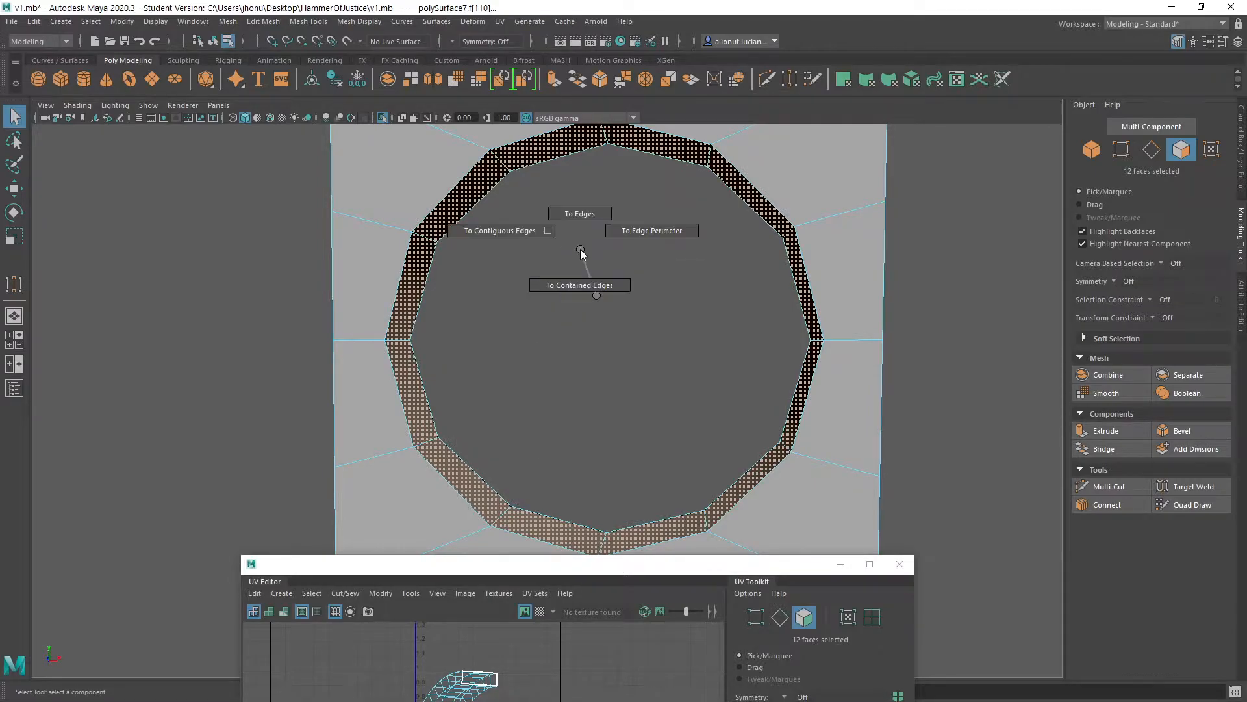
pyautogui.click(631, 236)
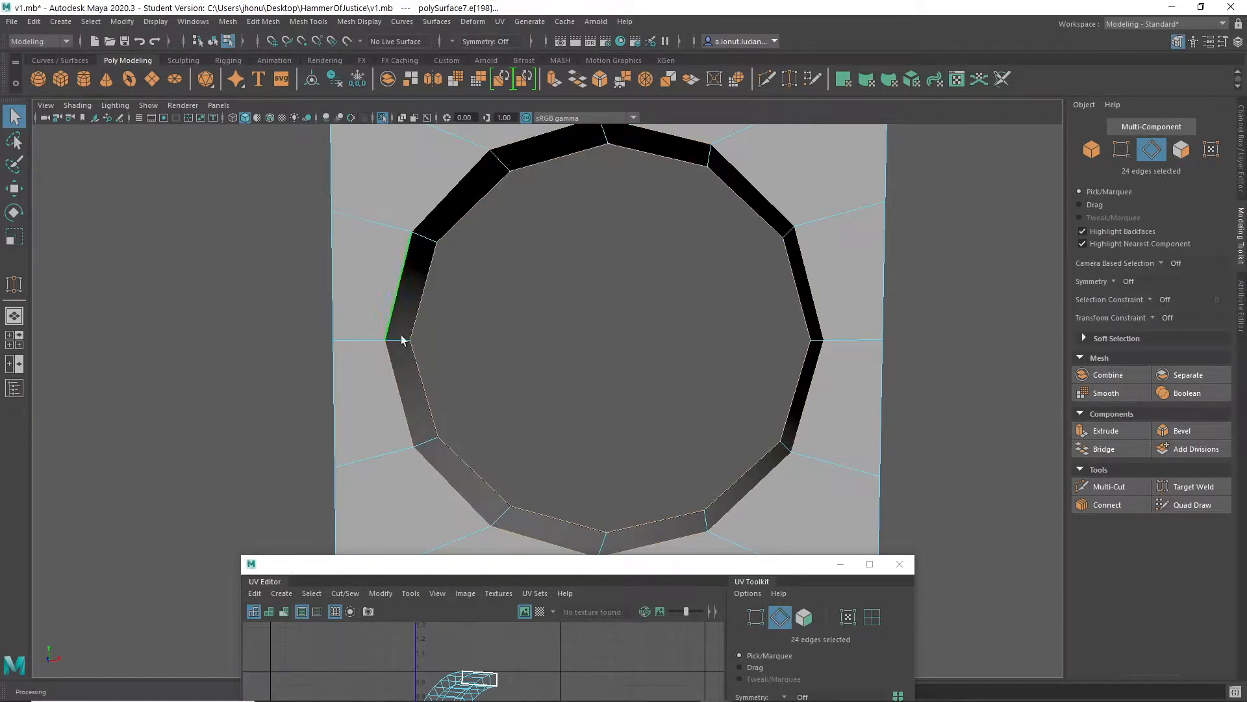
# Select the edge loop on one rim of the round hole and add edges of the opposite rim
pyautogui.moveTo(412, 275); pyautogui.dragTo(417, 223, button='right')
pyautogui.doubleClick(427, 188)
pyautogui.keyDown('alt'); pyautogui.moveTo(427, 189); pyautogui.dragTo(647, 291); pyautogui.keyUp('alt')
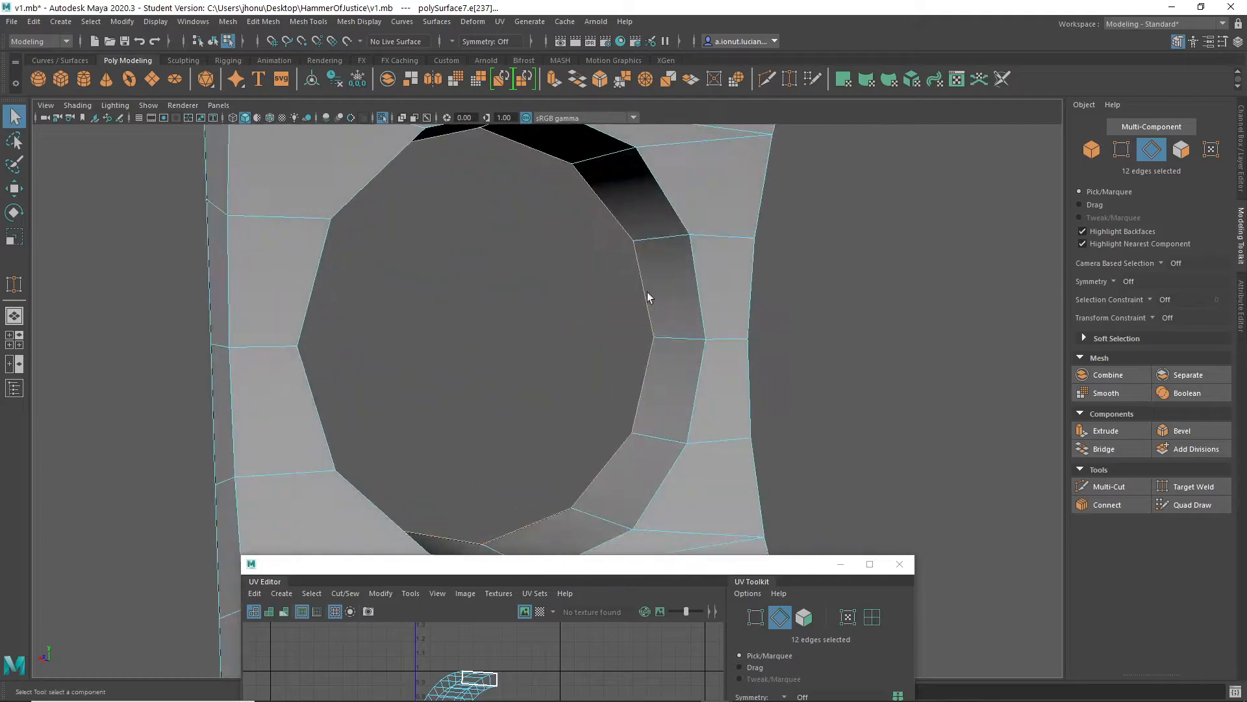
pyautogui.keyDown('shift'); pyautogui.doubleClick(711, 278); pyautogui.keyUp('shift')
pyautogui.keyDown('alt'); pyautogui.moveTo(668, 389); pyautogui.dragTo(545, 357); pyautogui.keyUp('alt')
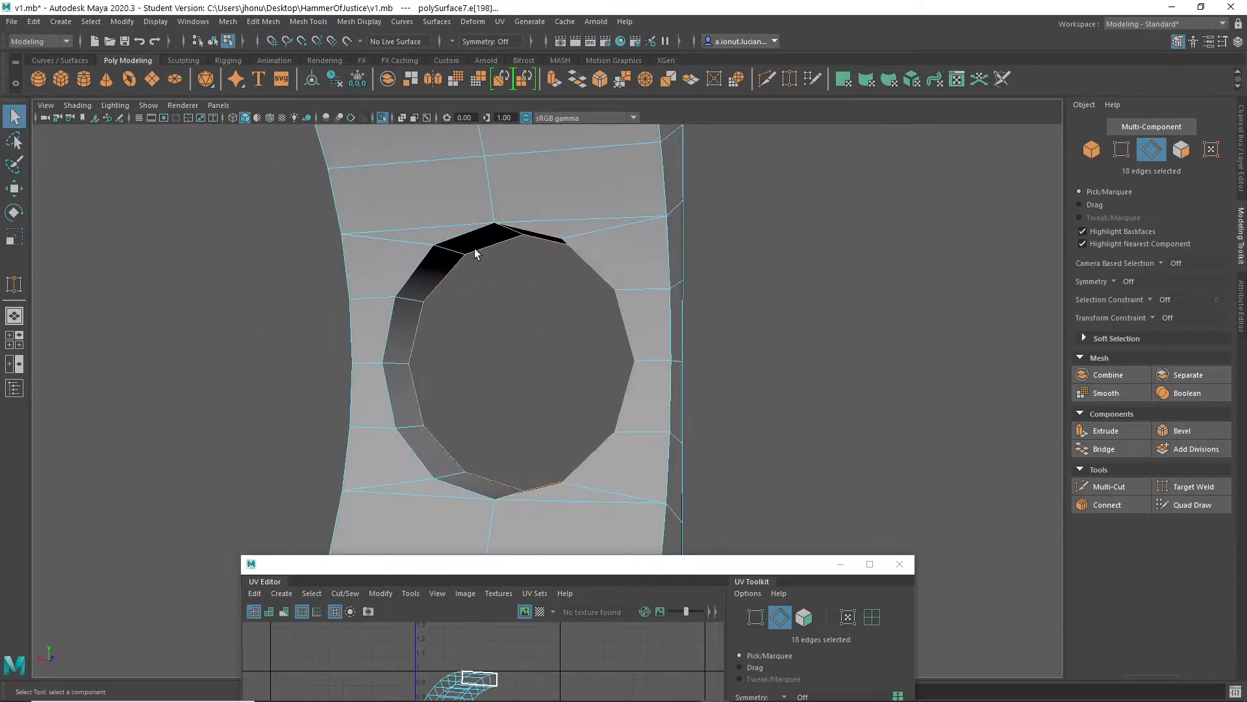
# Add the remaining rim edges so both outlines of the hole are selected, and frame them in the UV Editor
pyautogui.scroll(3, 462, 239)
pyautogui.keyDown('alt'); pyautogui.moveTo(418, 176); pyautogui.dragTo(479, 228, button='middle'); pyautogui.keyUp('alt')
pyautogui.keyDown('alt'); pyautogui.moveTo(574, 240); pyautogui.dragTo(500, 282); pyautogui.keyUp('alt')
pyautogui.keyDown('alt'); pyautogui.moveTo(492, 225); pyautogui.dragTo(650, 194); pyautogui.keyUp('alt')
pyautogui.scroll(6, 615, 369)
pyautogui.click(533, 387)
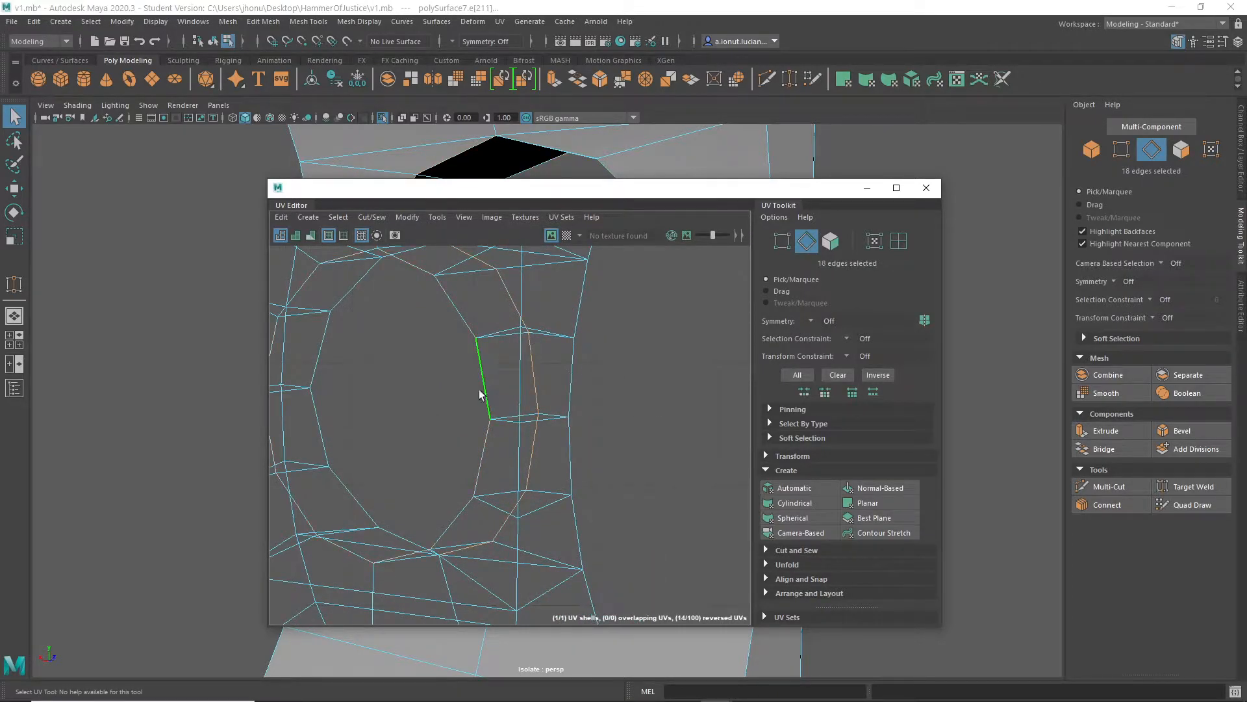
pyautogui.keyDown('alt'); pyautogui.moveTo(362, 398); pyautogui.dragTo(437, 424, button='middle'); pyautogui.keyUp('alt')
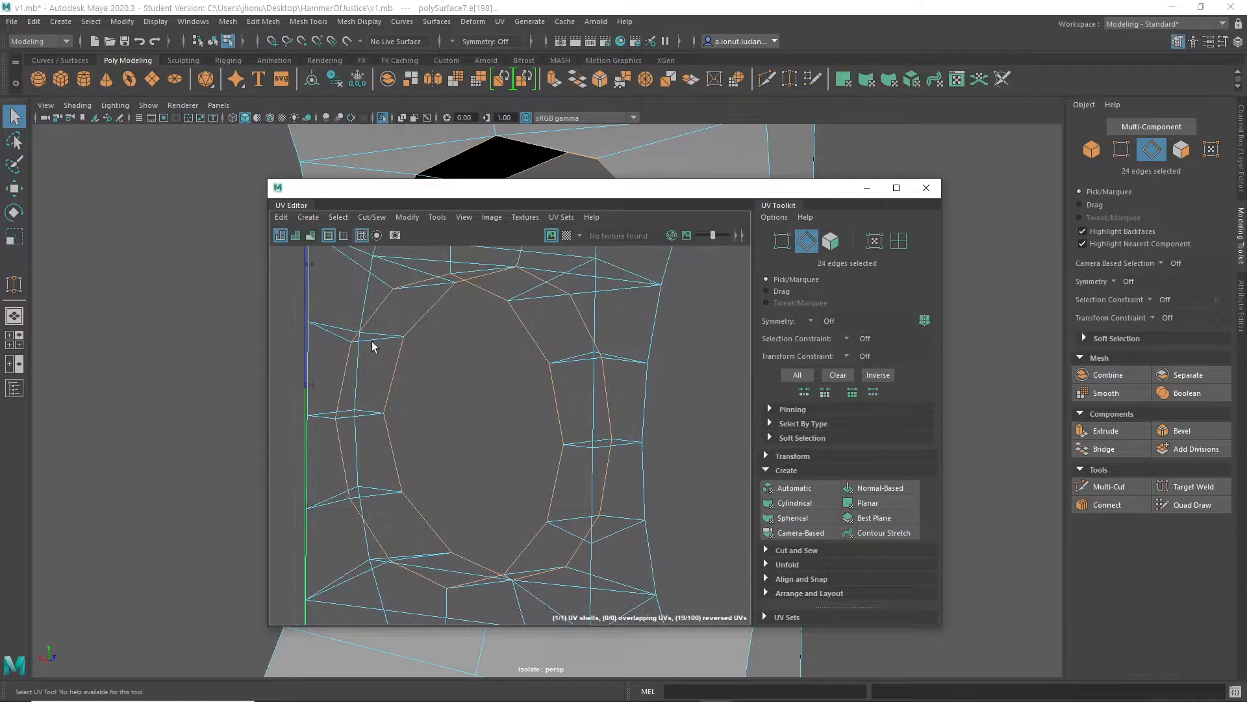
pyautogui.keyDown('alt'); pyautogui.moveTo(423, 289); pyautogui.dragTo(447, 322, button='middle'); pyautogui.keyUp('alt')
# Maximize the UV Editor and cut the UVs along both selected rim loops of the hole
pyautogui.doubleClick(503, 192)
pyautogui.scroll(-4, 547, 326)
pyautogui.keyDown('alt'); pyautogui.moveTo(552, 301); pyautogui.dragTo(563, 361, button='middle'); pyautogui.keyUp('alt')
pyautogui.scroll(1, 555, 370)
pyautogui.scroll(-1, 544, 377)
pyautogui.scroll(-1, 545, 377)
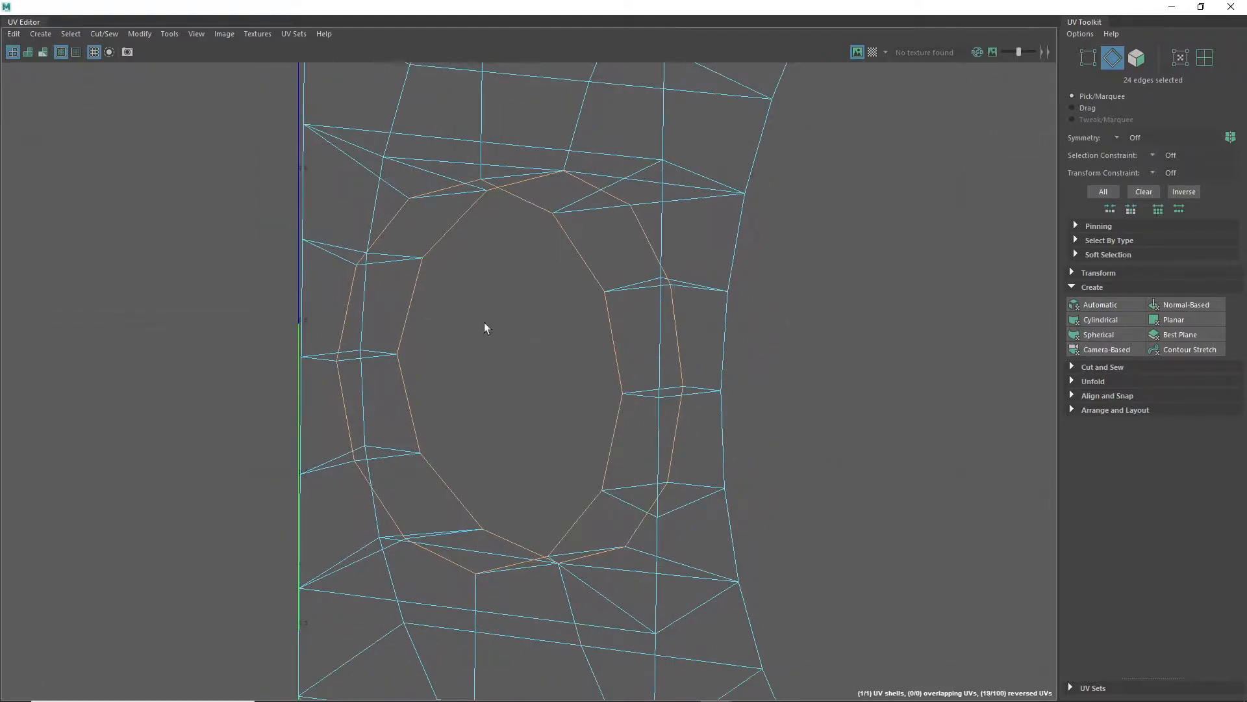
pyautogui.click(1112, 368)
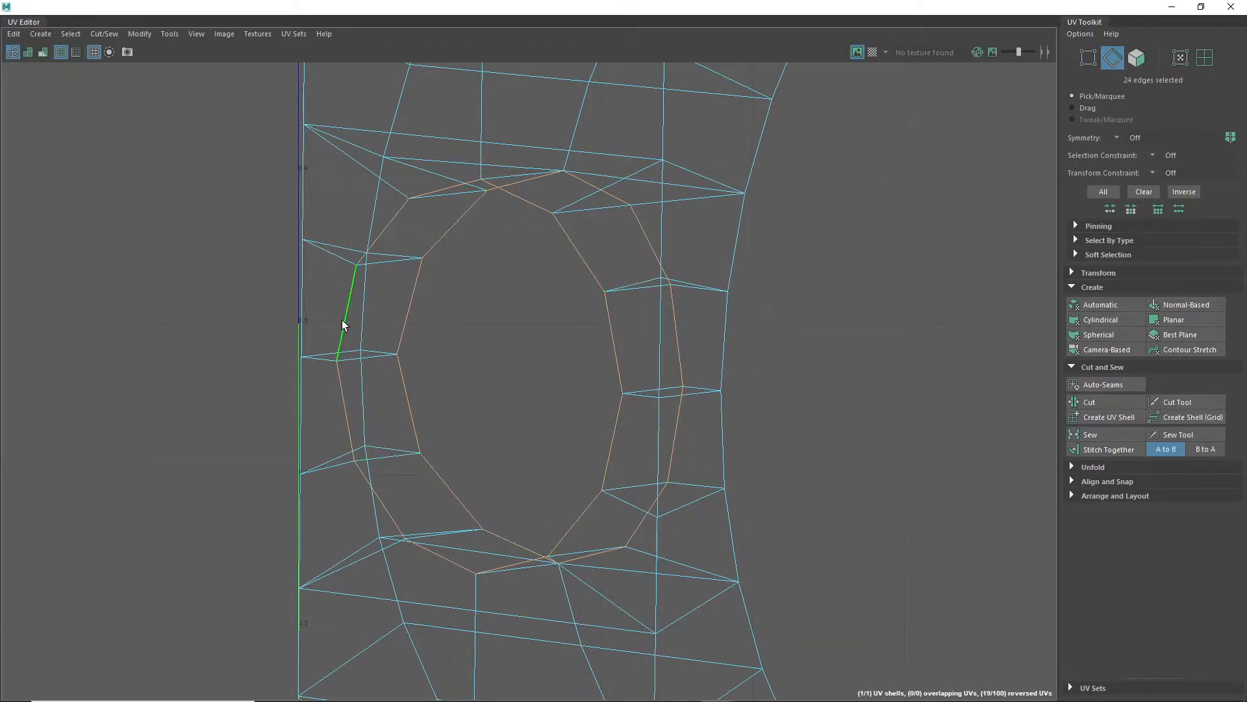
pyautogui.click(1095, 401)
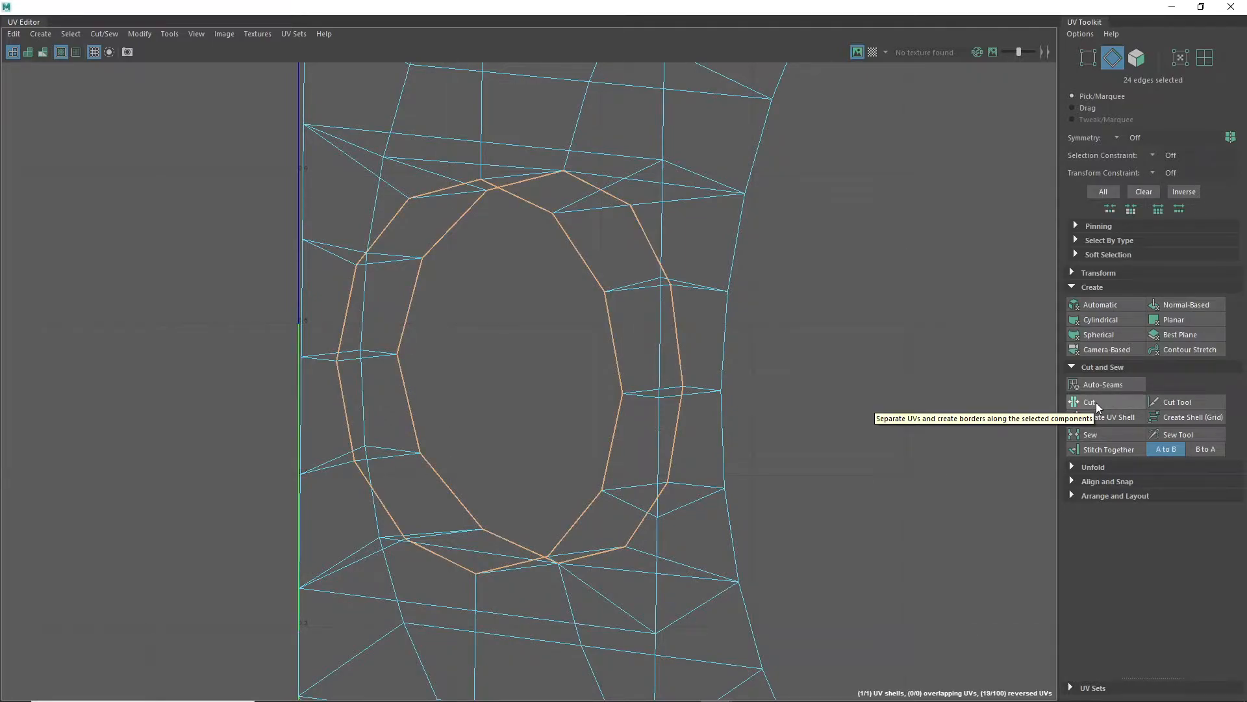
# Select the separated UV shell of the hole's inner wall in UV Shell mode
pyautogui.scroll(-3, 591, 369)
pyautogui.scroll(-1, 634, 338)
pyautogui.scroll(2, 638, 270)
pyautogui.scroll(4, 638, 271)
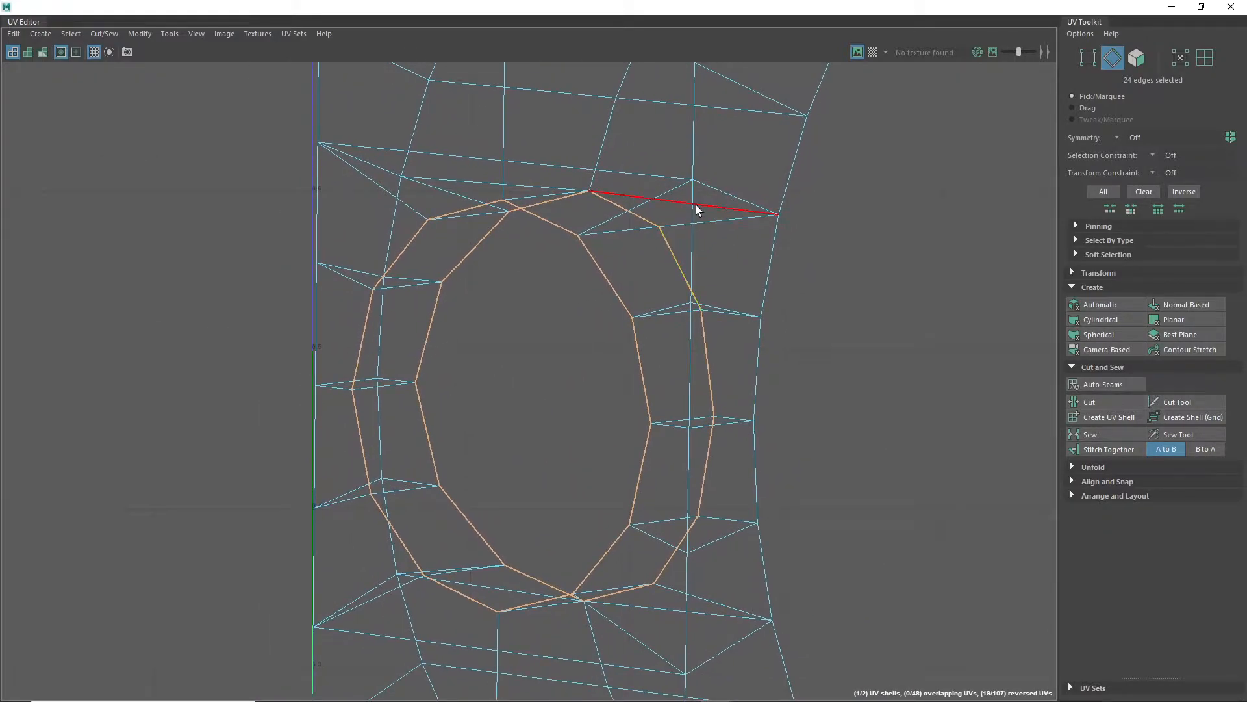
pyautogui.rightClick(697, 208)
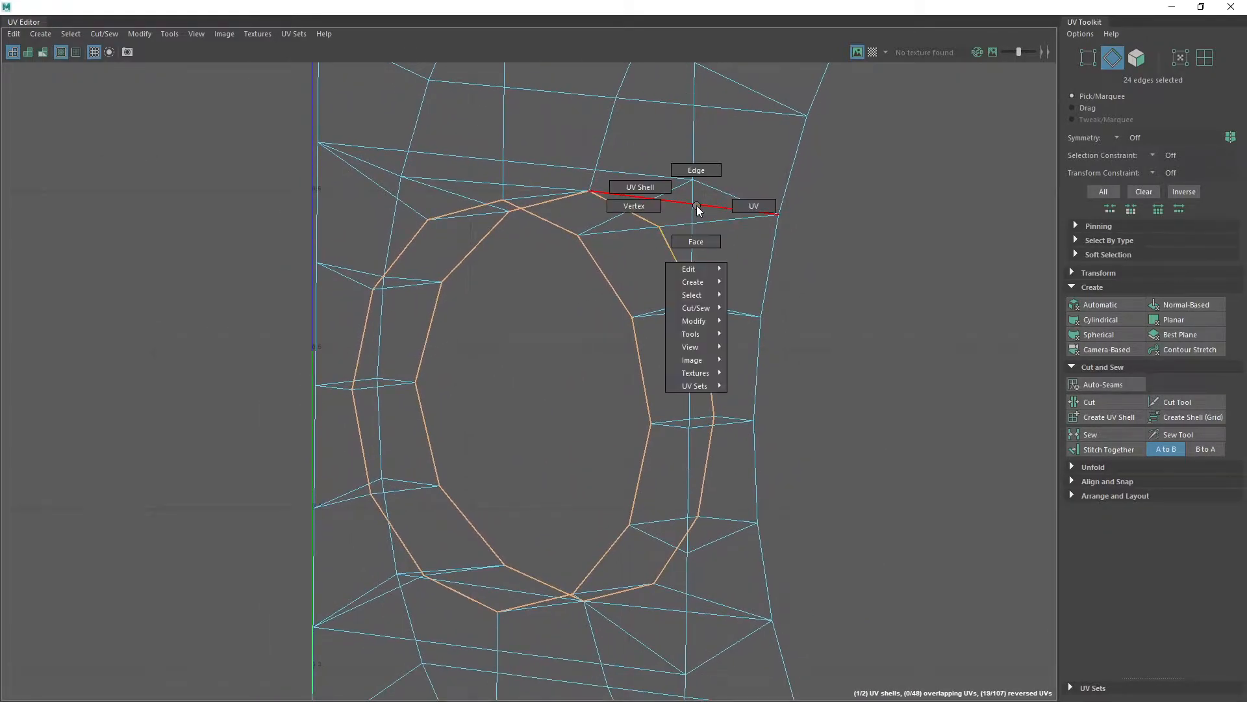
pyautogui.click(641, 187)
pyautogui.click(595, 250)
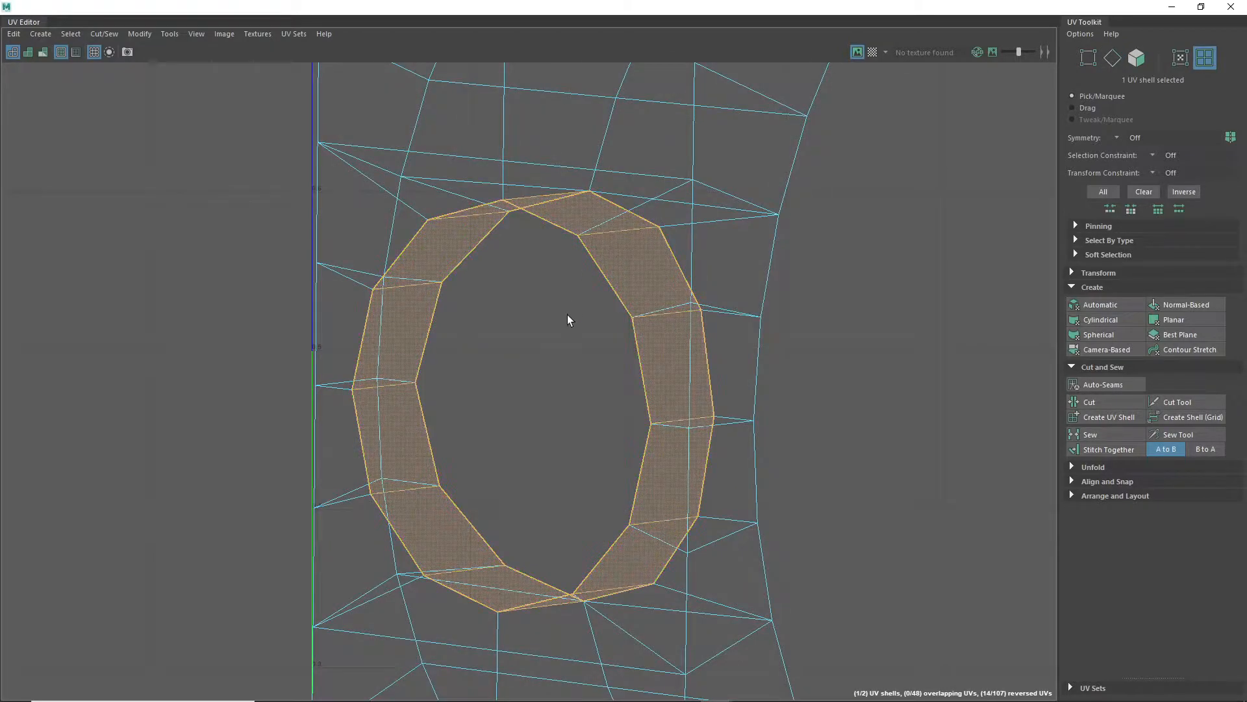
# Move the UV shell of the hole's inner wall out of the plate's shell into the empty space beside it
pyautogui.moveTo(530, 406); pyautogui.dragTo(83, 381)
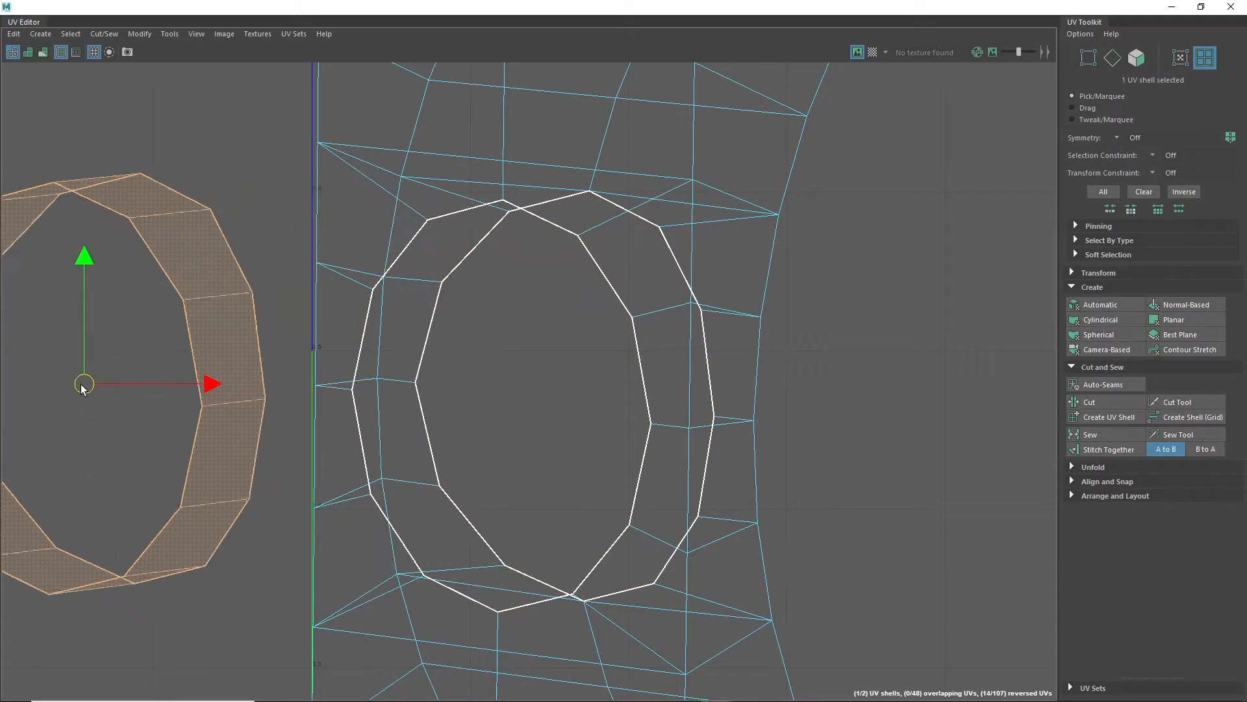
pyautogui.scroll(-1, 345, 381)
pyautogui.keyDown('alt'); pyautogui.moveTo(345, 382); pyautogui.dragTo(457, 186, button='middle'); pyautogui.keyUp('alt')
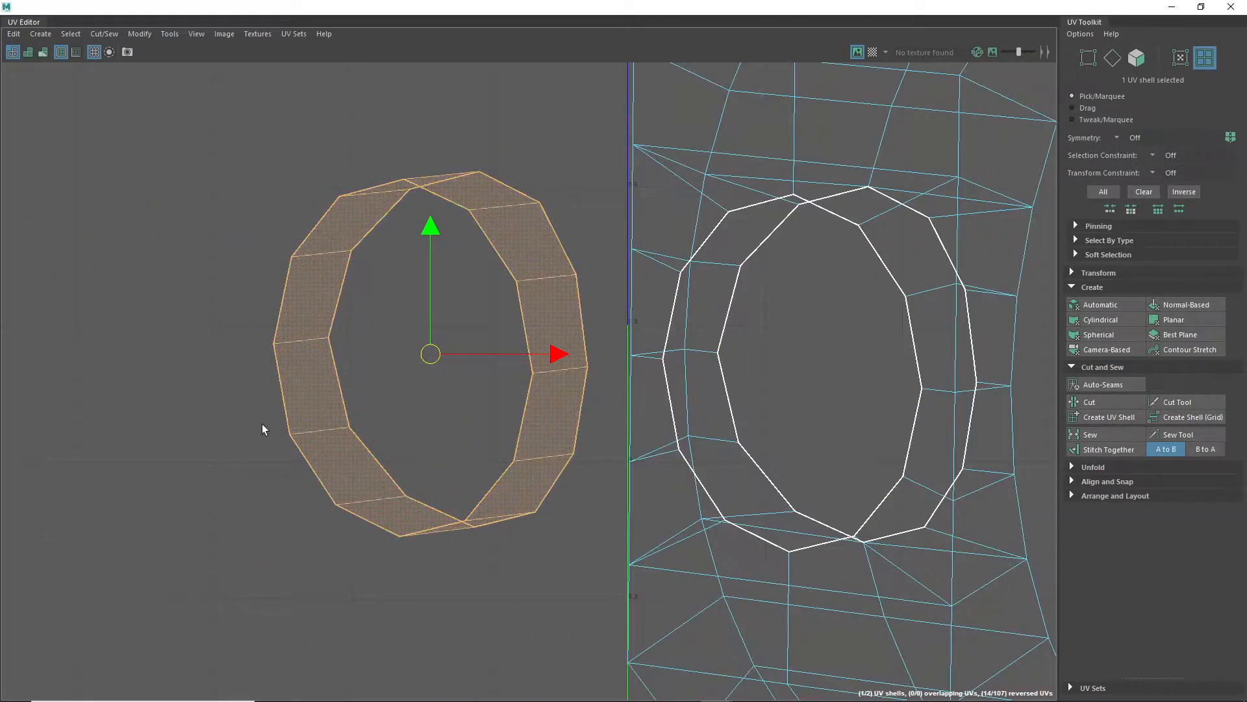
pyautogui.scroll(-2, 734, 423)
pyautogui.scroll(-1, 584, 412)
# Move the plate's UV shell farther away from the inner wall shell and clear the selection
pyautogui.click(660, 314)
pyautogui.scroll(1, 698, 364)
pyautogui.moveTo(698, 364); pyautogui.dragTo(771, 369)
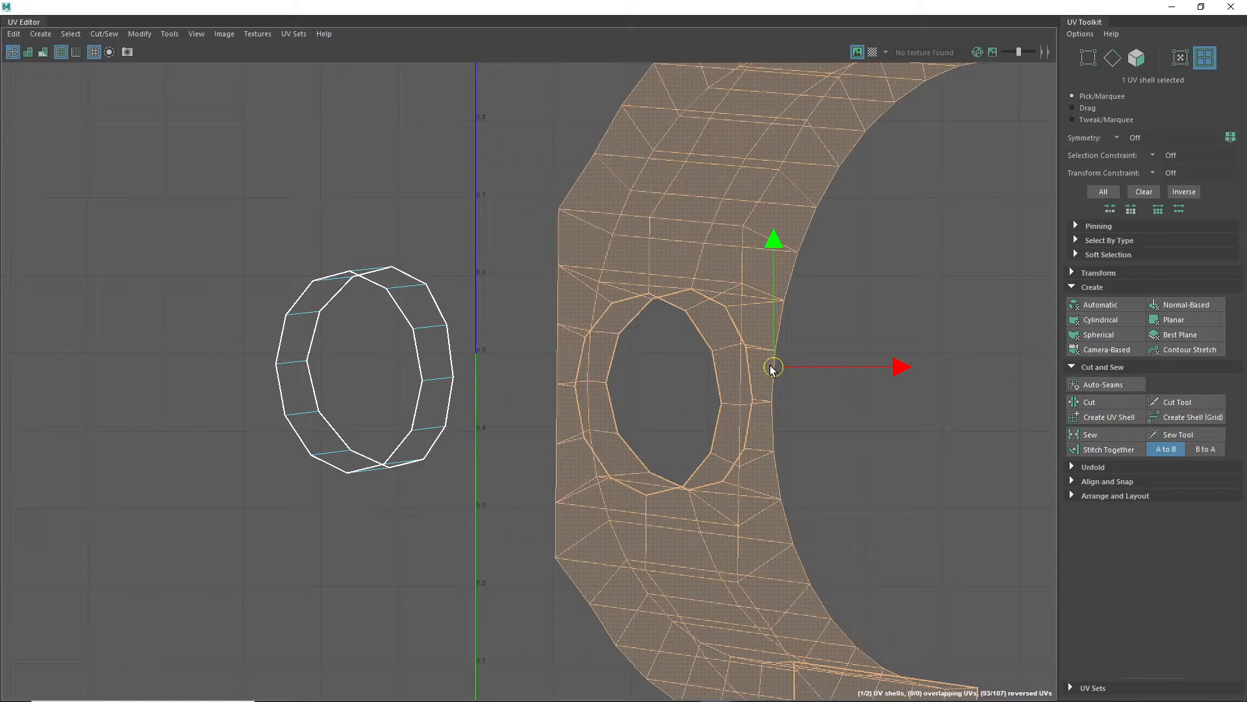
pyautogui.click(494, 367)
pyautogui.keyDown('alt'); pyautogui.moveTo(767, 530); pyautogui.dragTo(689, 540, button='middle'); pyautogui.keyUp('alt')
pyautogui.scroll(3, 253, 363)
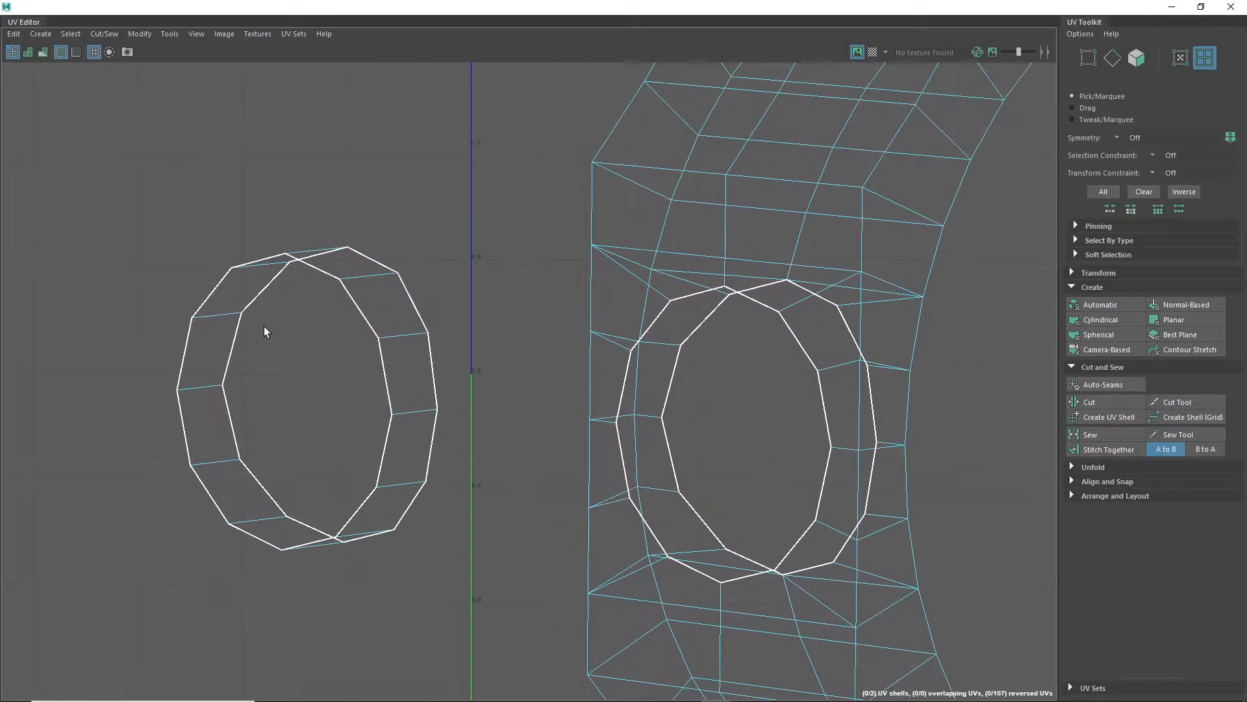
# Unfold the UV shell of the hole's inner wall
pyautogui.click(350, 270)
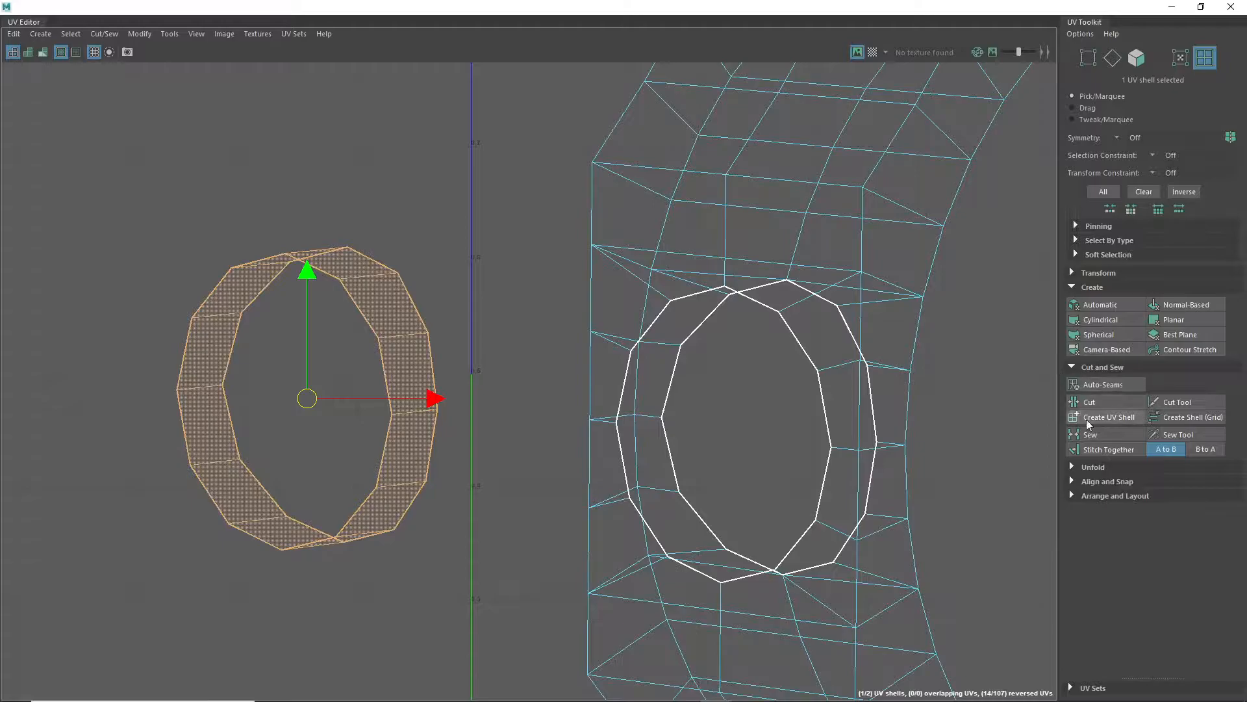
pyautogui.click(1088, 469)
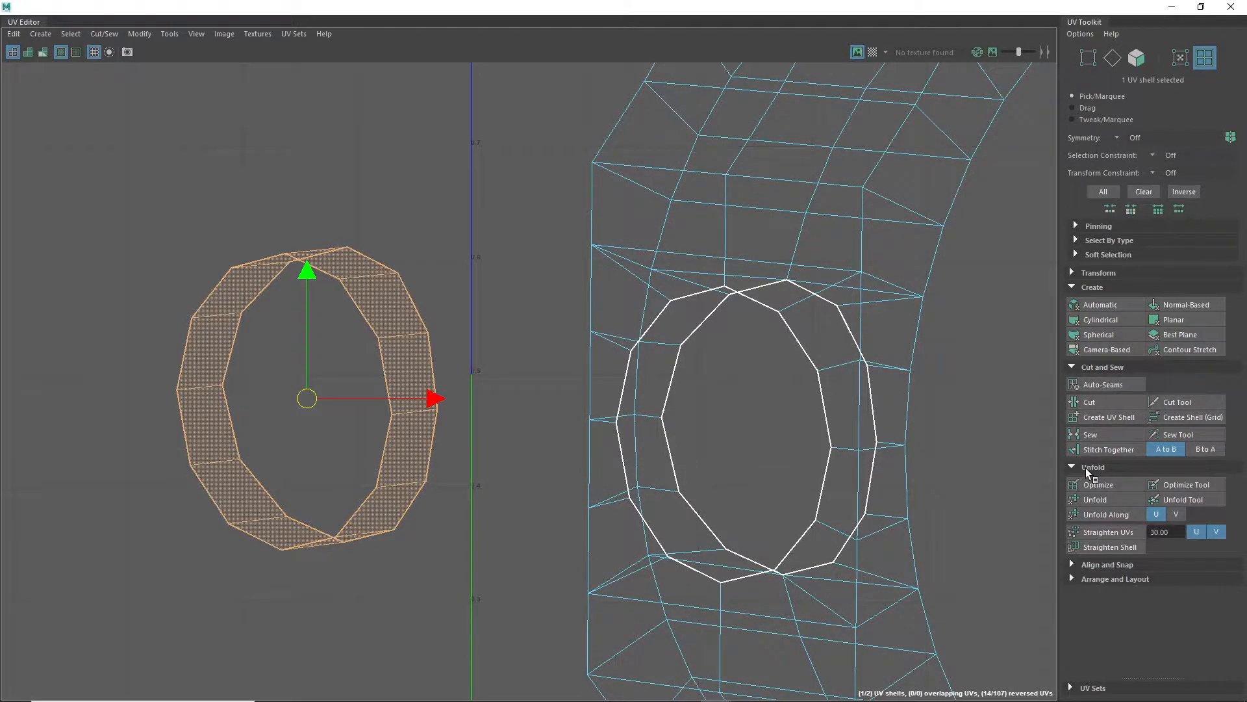
pyautogui.click(1102, 498)
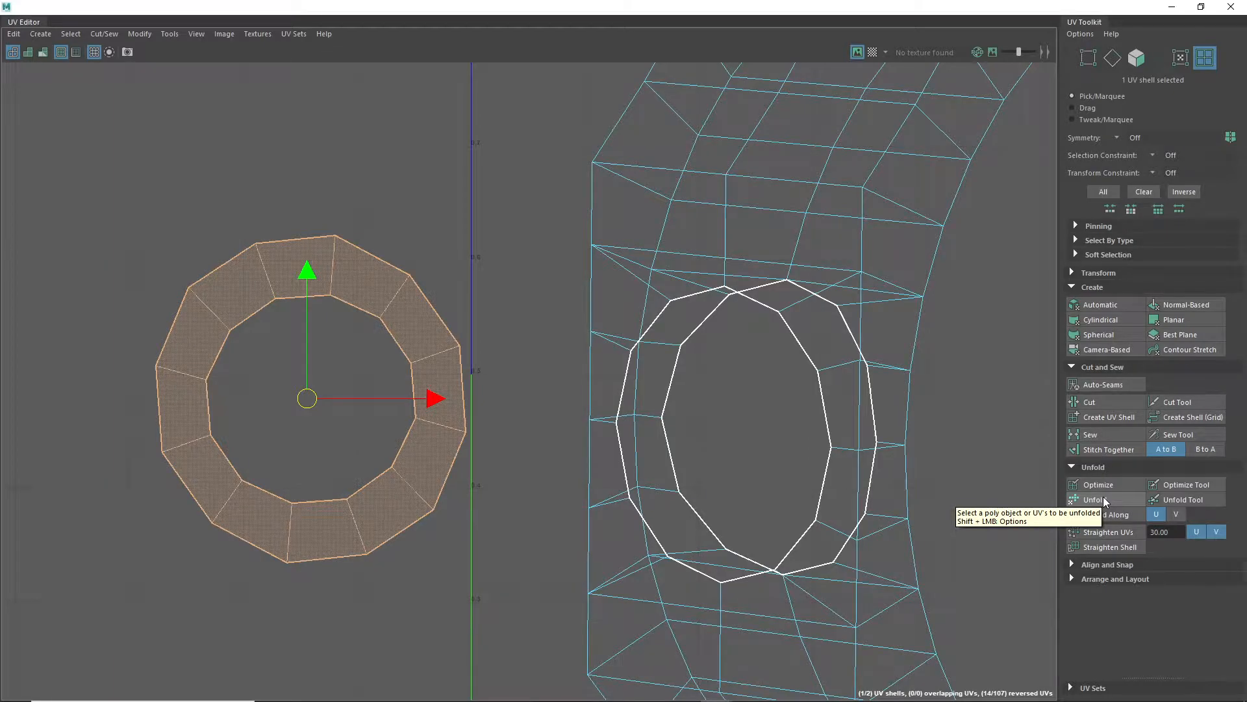
pyautogui.scroll(3, 398, 306)
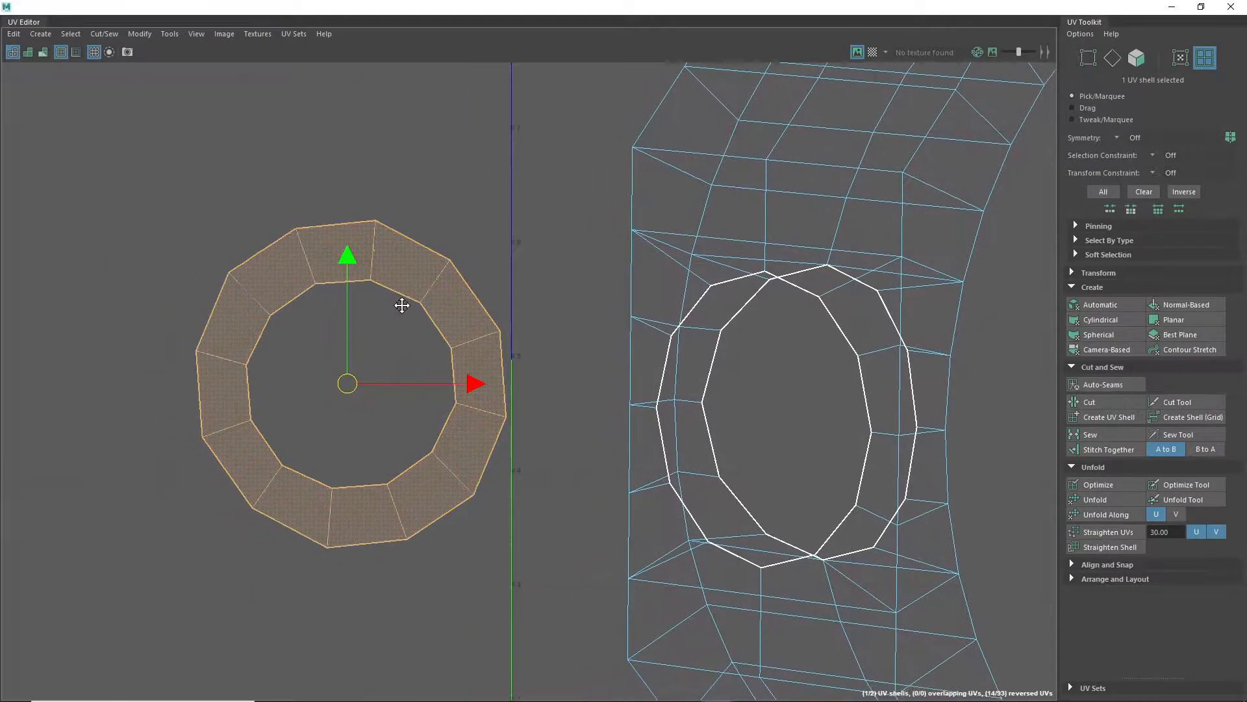
pyautogui.scroll(2, 414, 298)
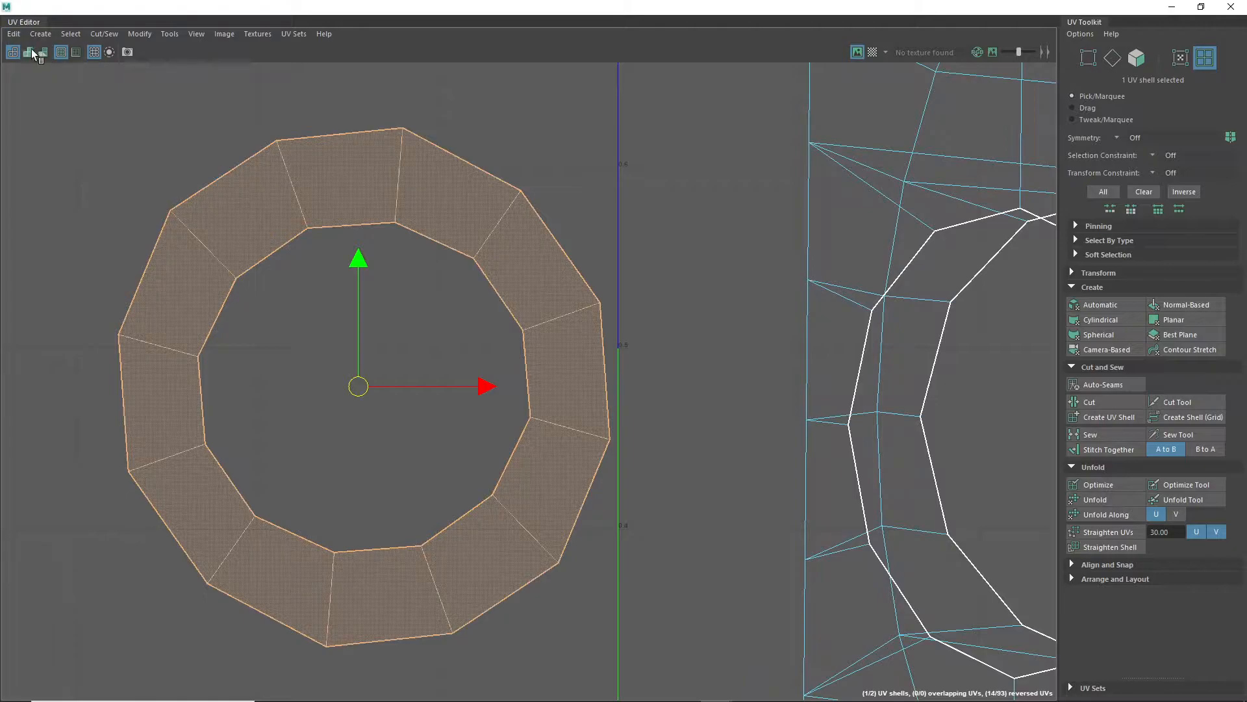
# Shade the UVs by distortion and examine the unfolded ring shell for stretching and compression
pyautogui.click(39, 51)
pyautogui.click(40, 51)
pyautogui.click(40, 50)
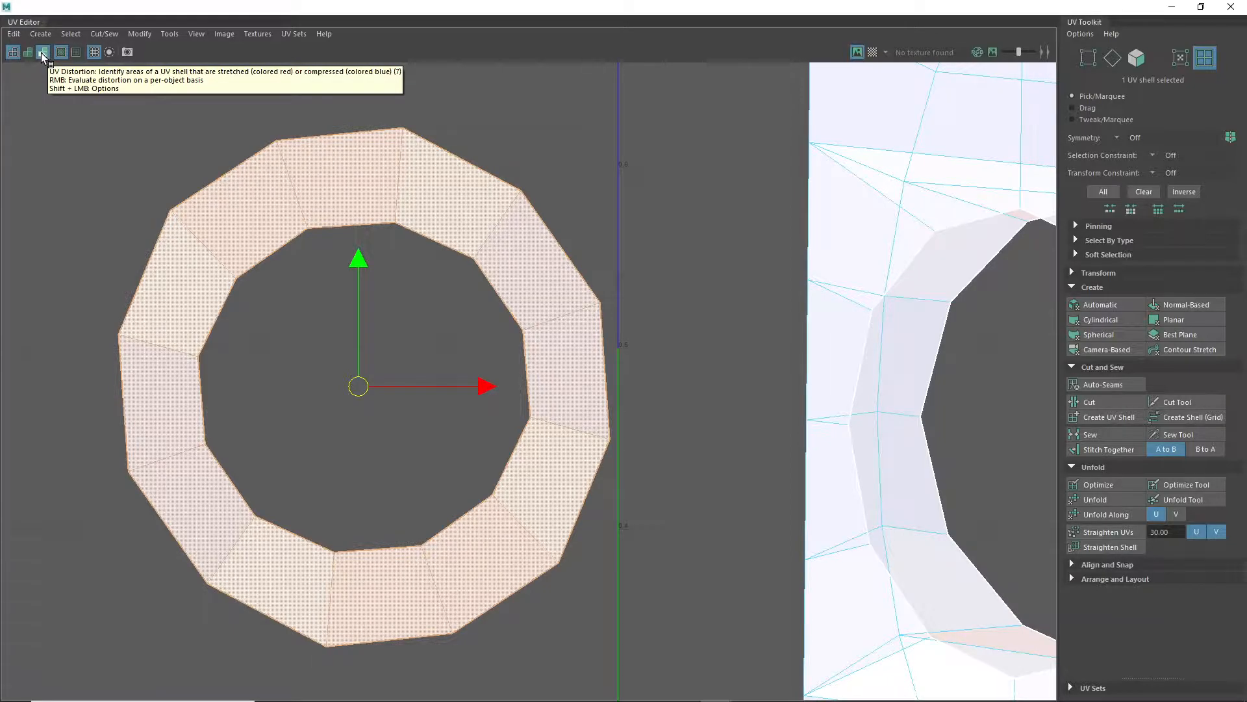
pyautogui.click(41, 53)
pyautogui.click(41, 52)
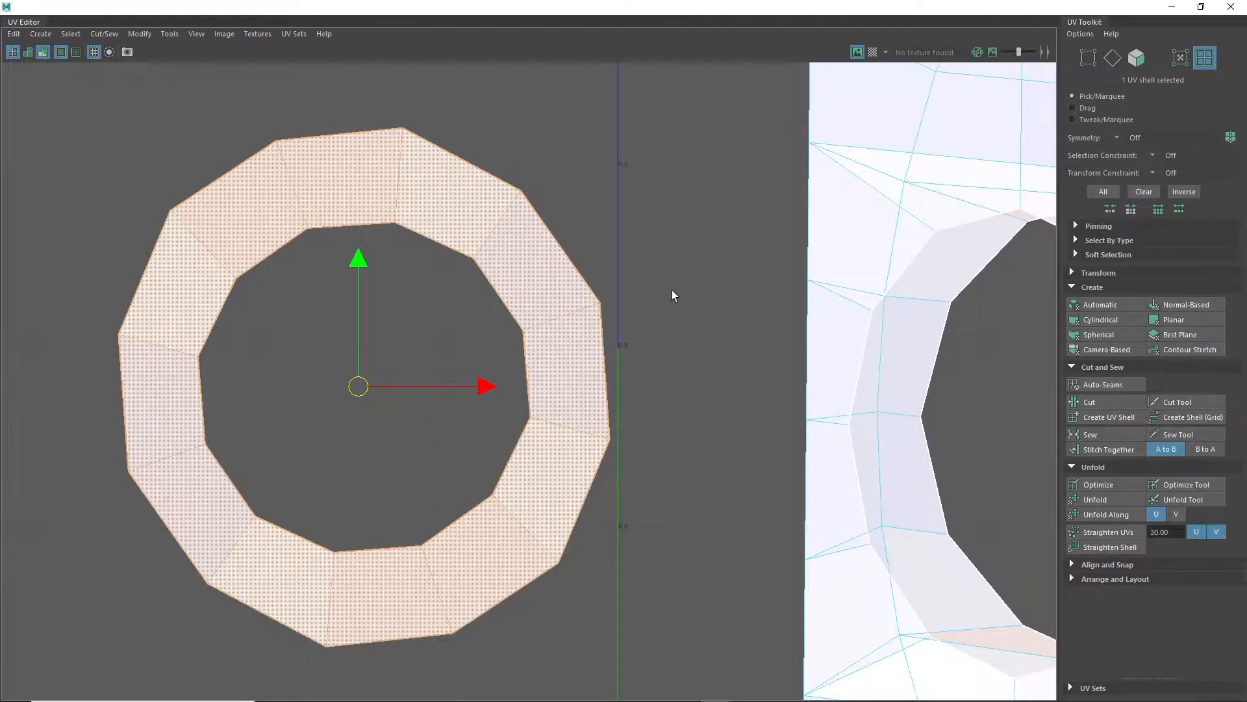
pyautogui.scroll(-3, 672, 289)
pyautogui.scroll(4, 419, 301)
pyautogui.click(450, 337)
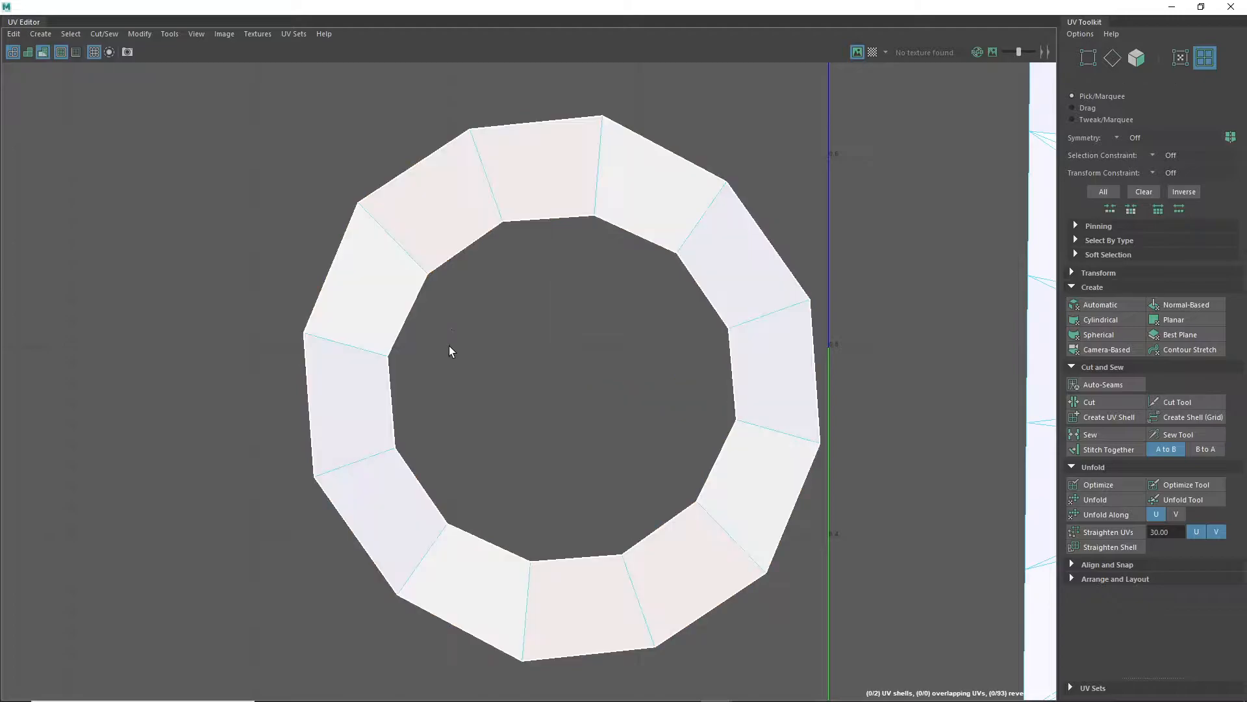
pyautogui.scroll(1, 485, 388)
pyautogui.keyDown('alt'); pyautogui.moveTo(498, 386); pyautogui.dragTo(500, 341, button='middle'); pyautogui.keyUp('alt')
# Turn off the UV distortion shading and bring the ring and plate shells into view
pyautogui.click(42, 52)
pyautogui.click(42, 52)
pyautogui.click(42, 52)
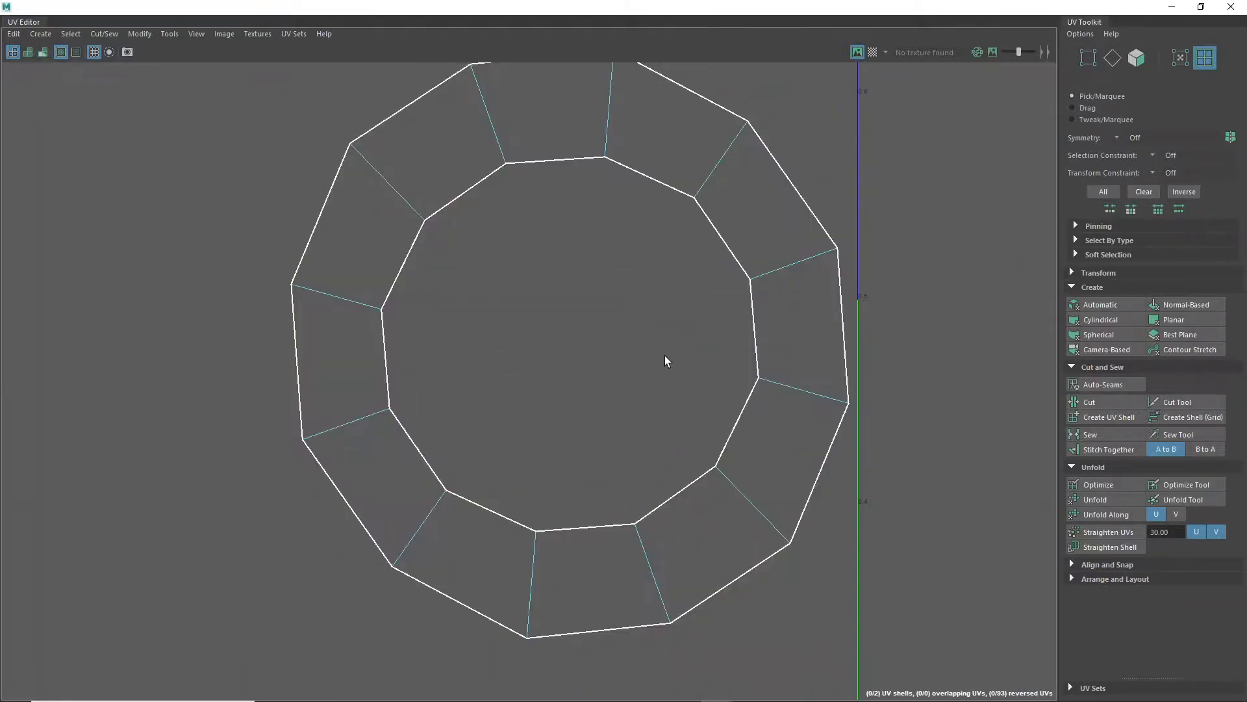
pyautogui.keyDown('alt'); pyautogui.moveTo(763, 326); pyautogui.dragTo(708, 357, button='middle'); pyautogui.keyUp('alt')
pyautogui.scroll(-2, 618, 429)
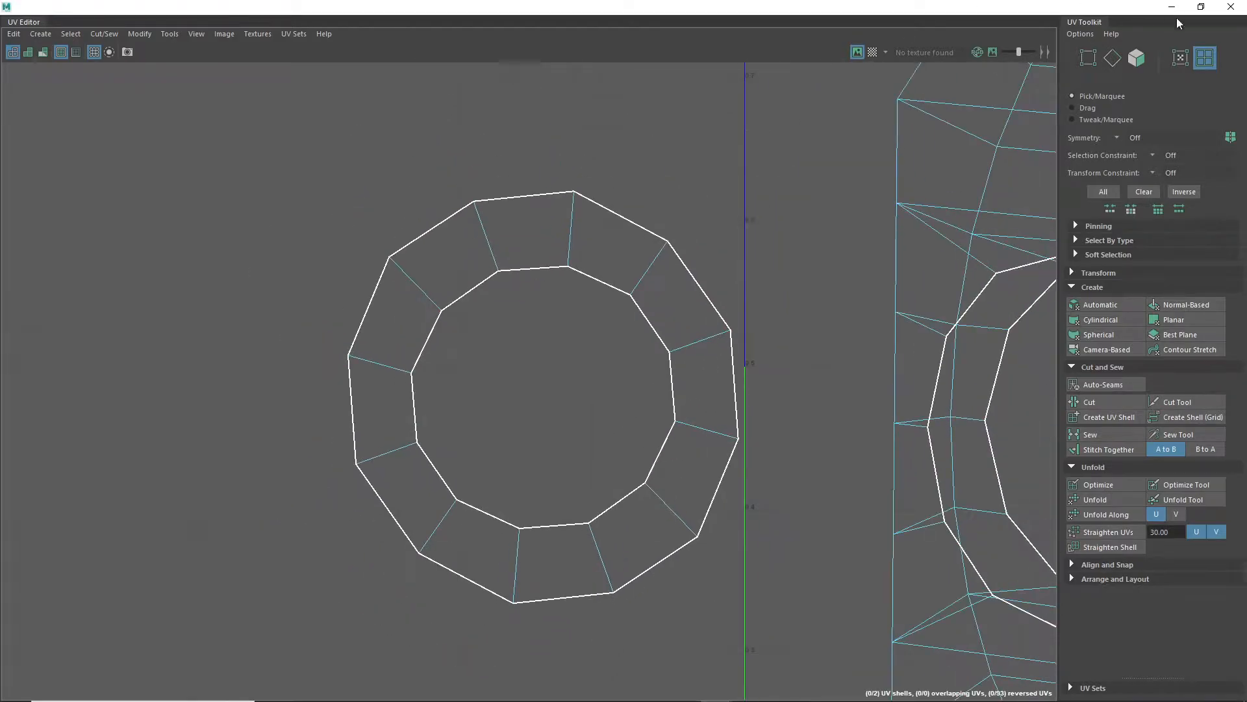
# Minimize the UV Editor, show the whole hammer instead of the isolated plate, and return to Object mode with nothing selected
pyautogui.click(1177, 12)
pyautogui.scroll(-9, 604, 413)
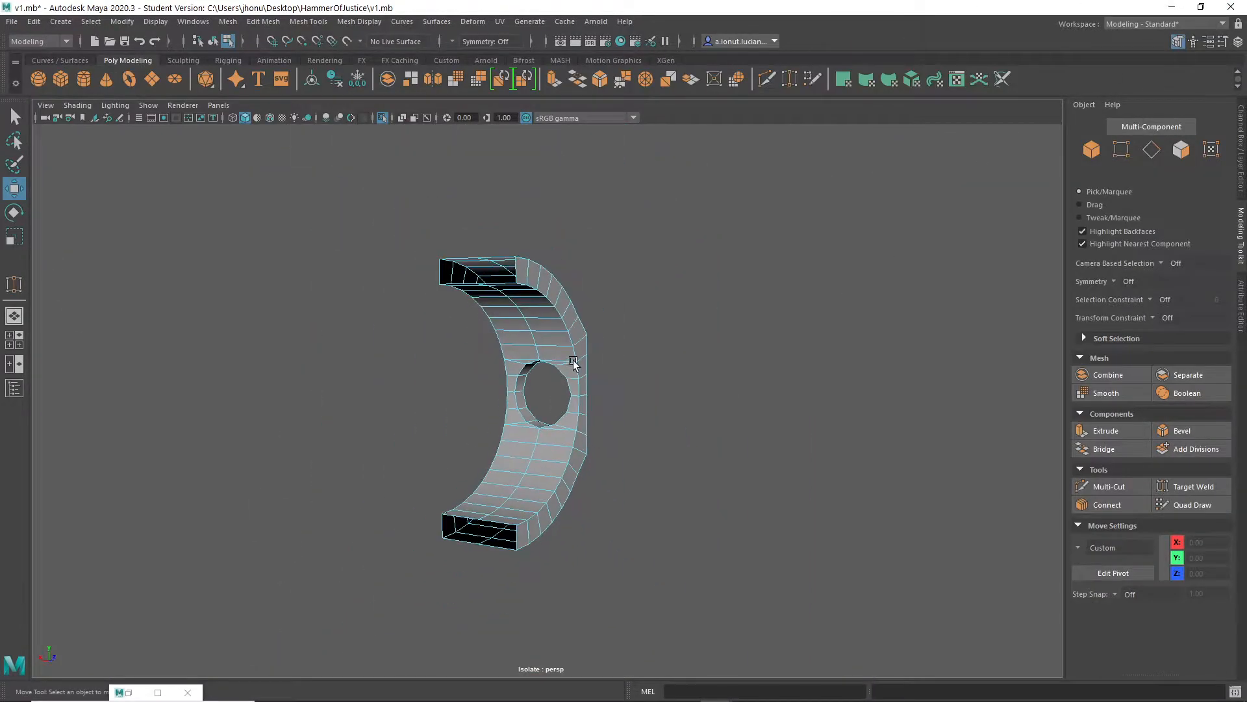
pyautogui.hotkey('ctrl', '1')
pyautogui.keyDown('alt'); pyautogui.moveTo(607, 384); pyautogui.dragTo(421, 403); pyautogui.keyUp('alt')
pyautogui.press('q')
pyautogui.moveTo(564, 349); pyautogui.dragTo(617, 321, button='right')
pyautogui.keyDown('alt'); pyautogui.moveTo(777, 396); pyautogui.dragTo(419, 559); pyautogui.keyUp('alt')
pyautogui.click(330, 412)
pyautogui.click(372, 473)
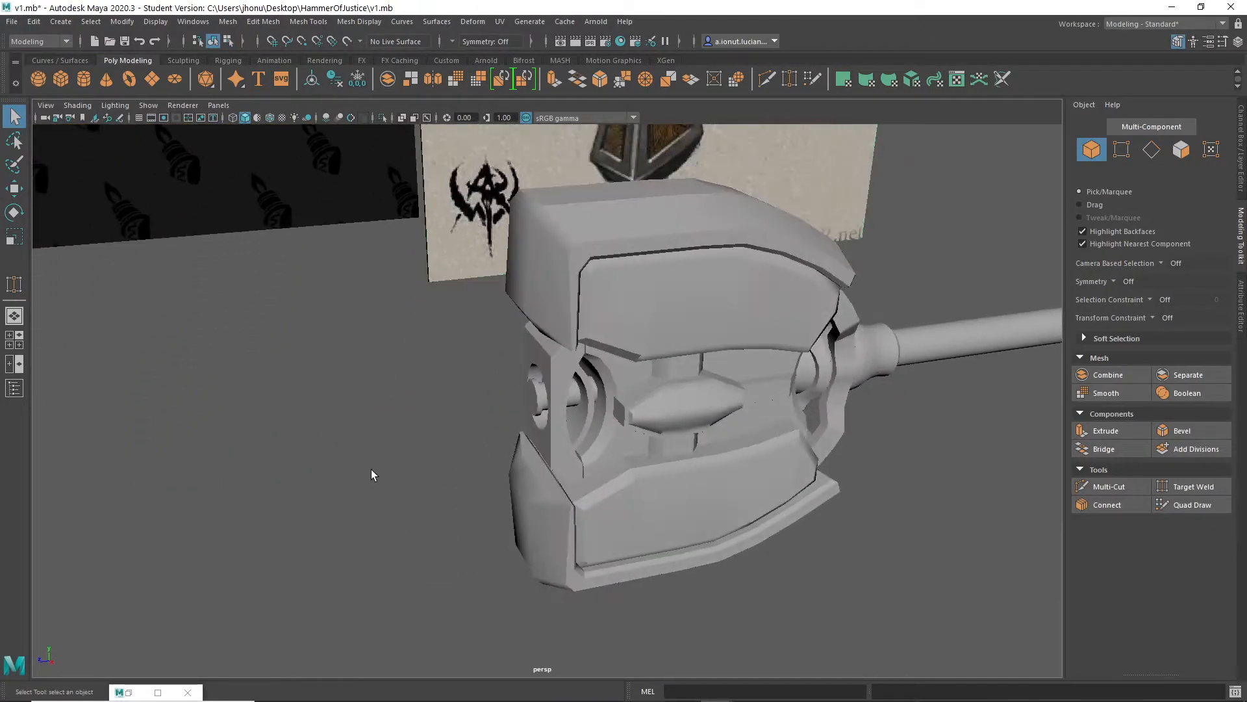
# Create a polygon cylinder as a demonstration object and scale it up to larger than the hammer head
pyautogui.keyDown('shift'); pyautogui.moveTo(371, 421); pyautogui.dragTo(366, 456, button='right'); pyautogui.keyUp('shift')
pyautogui.keyDown('shift'); pyautogui.moveTo(310, 423); pyautogui.dragTo(308, 423, button='right'); pyautogui.keyUp('shift')
pyautogui.scroll(-5, 399, 457)
pyautogui.press('r')
pyautogui.moveTo(412, 418); pyautogui.dragTo(623, 432)
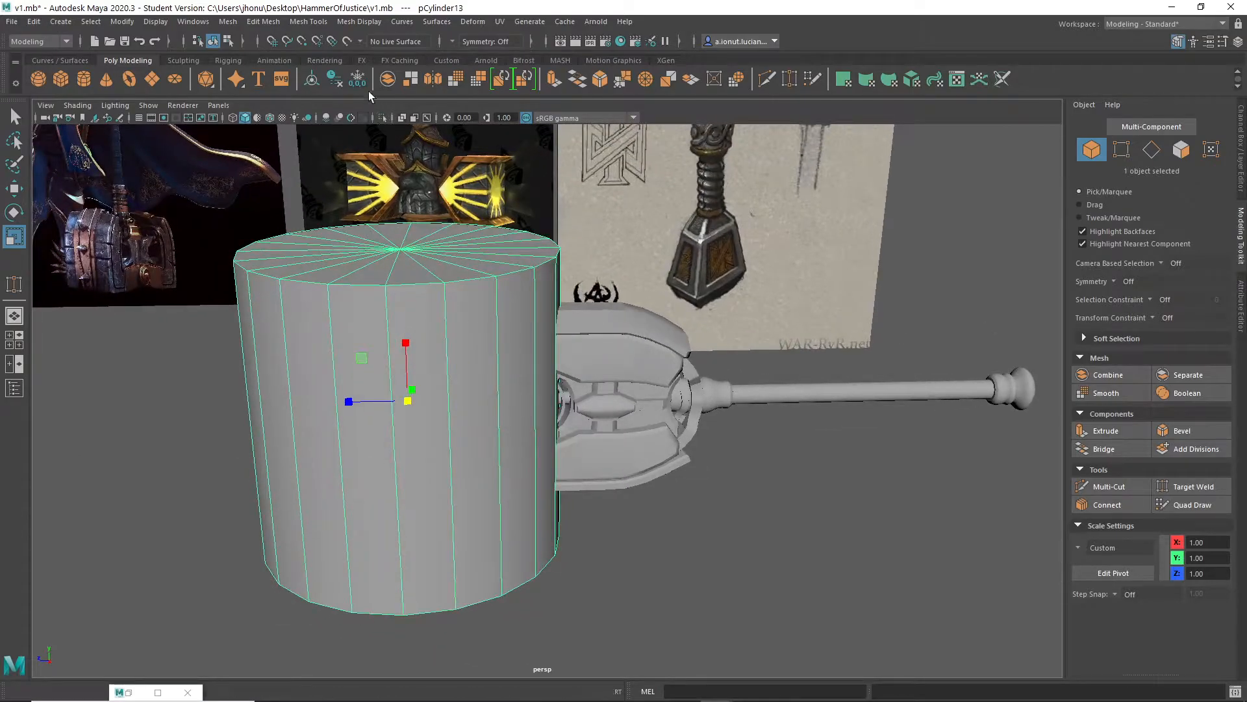
# Move the cylinder along Z to 55.69, clear of the hammer head
pyautogui.keyDown('alt'); pyautogui.moveTo(412, 526); pyautogui.dragTo(482, 516, button='middle'); pyautogui.keyUp('alt')
pyautogui.press('w')
pyautogui.moveTo(416, 391); pyautogui.dragTo(221, 393)
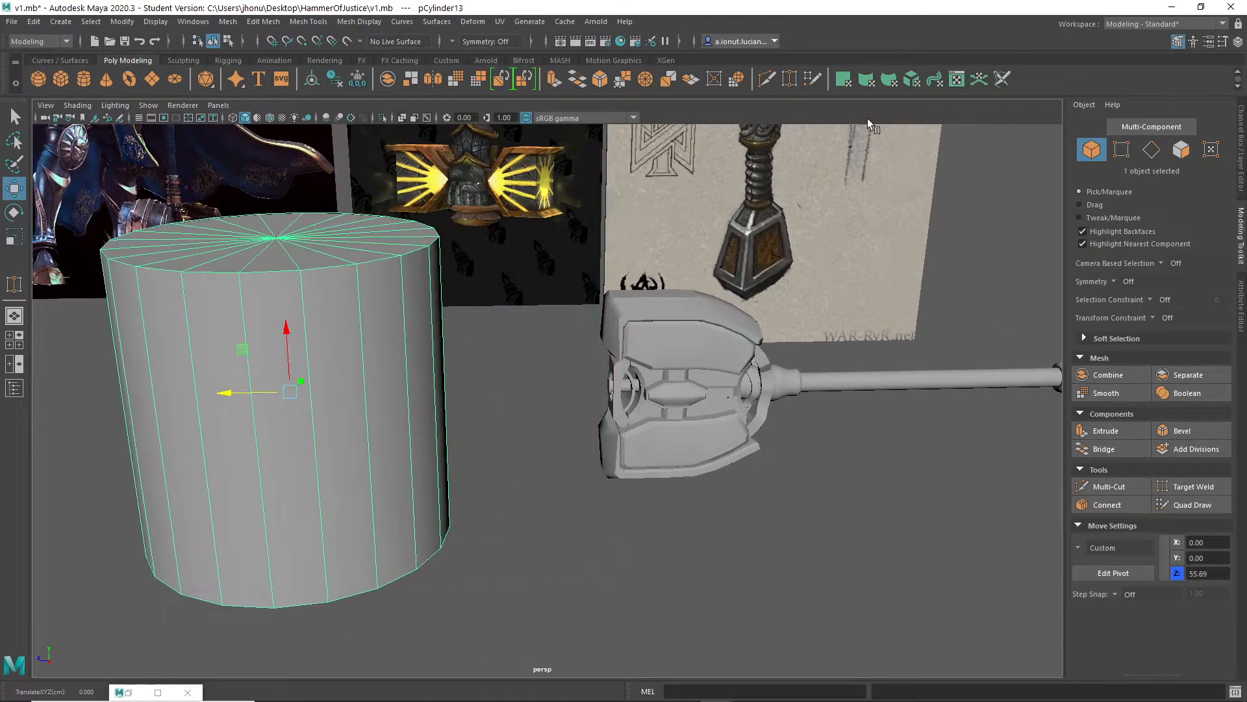
# Open the UV Editor, apply a camera-based UV projection to the cylinder, and frame its UVs
pyautogui.click(956, 85)
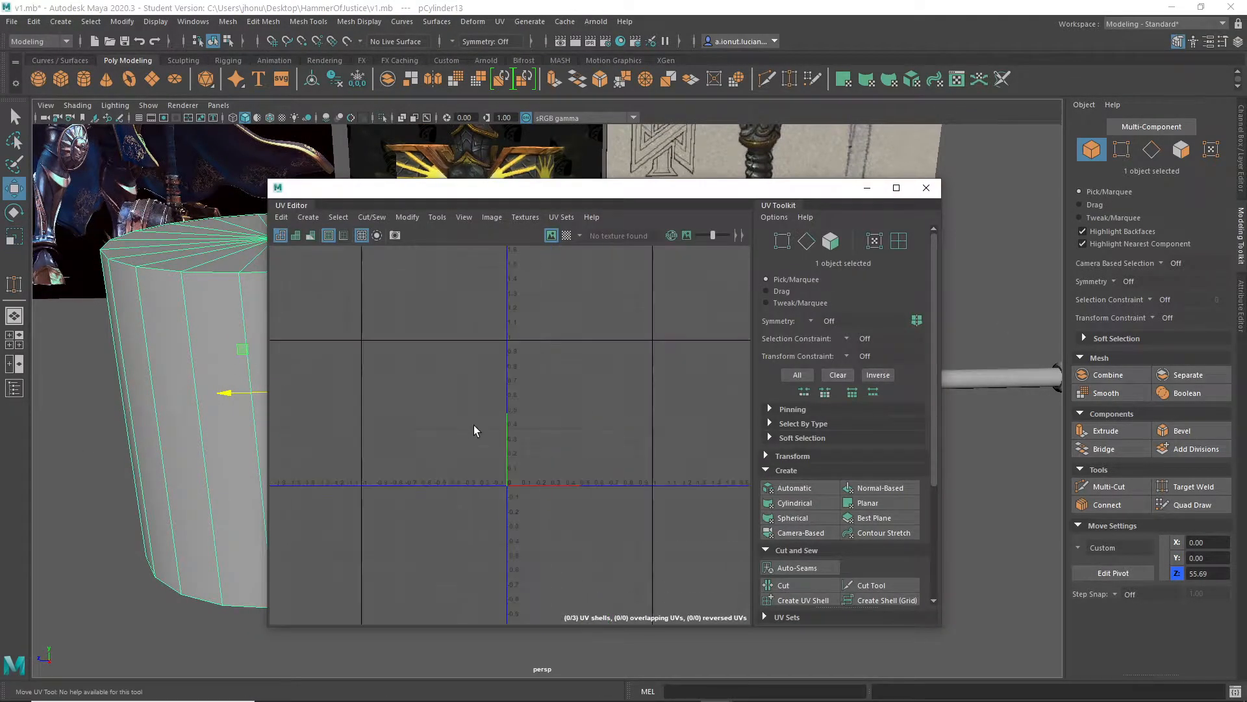
pyautogui.click(800, 533)
pyautogui.press('f')
# Select the edge loops around the cylinder's top and bottom rims
pyautogui.press('F10')
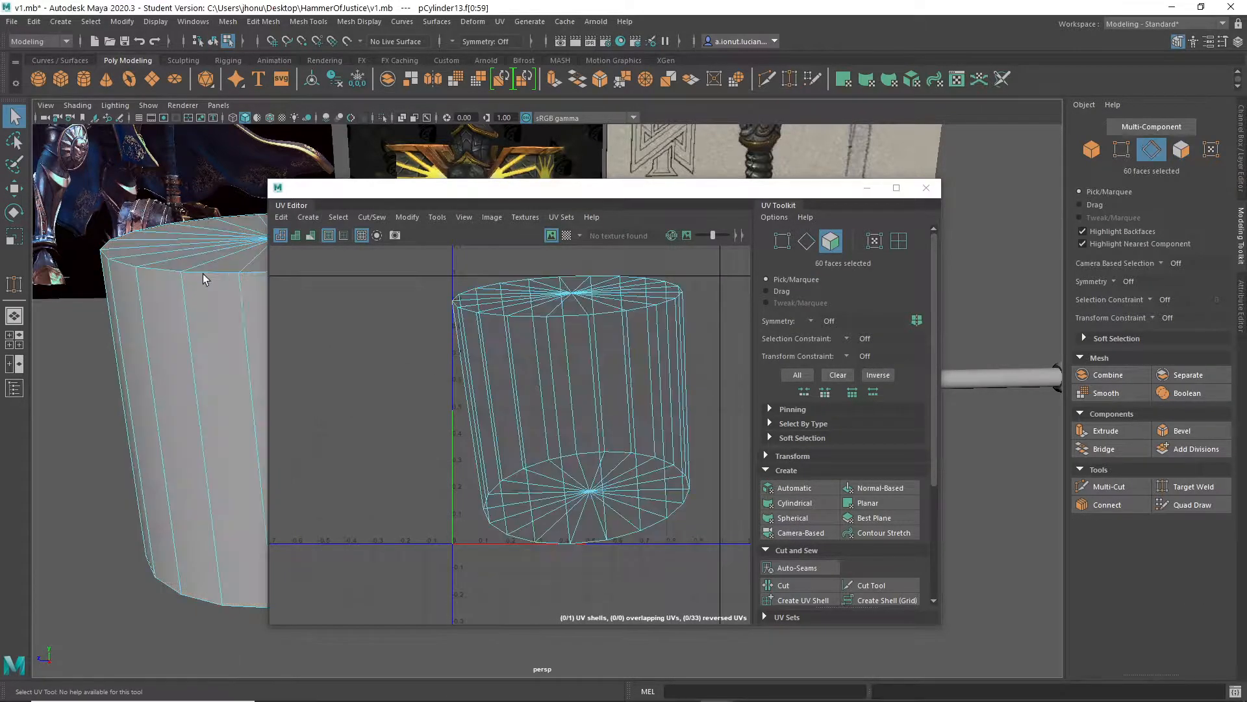
pyautogui.doubleClick(208, 270)
pyautogui.keyDown('alt'); pyautogui.moveTo(252, 552); pyautogui.dragTo(183, 459, button='middle'); pyautogui.keyUp('alt')
pyautogui.keyDown('shift'); pyautogui.doubleClick(193, 474); pyautogui.keyUp('shift')
pyautogui.keyDown('alt'); pyautogui.moveTo(167, 263); pyautogui.dragTo(186, 395); pyautogui.keyUp('alt')
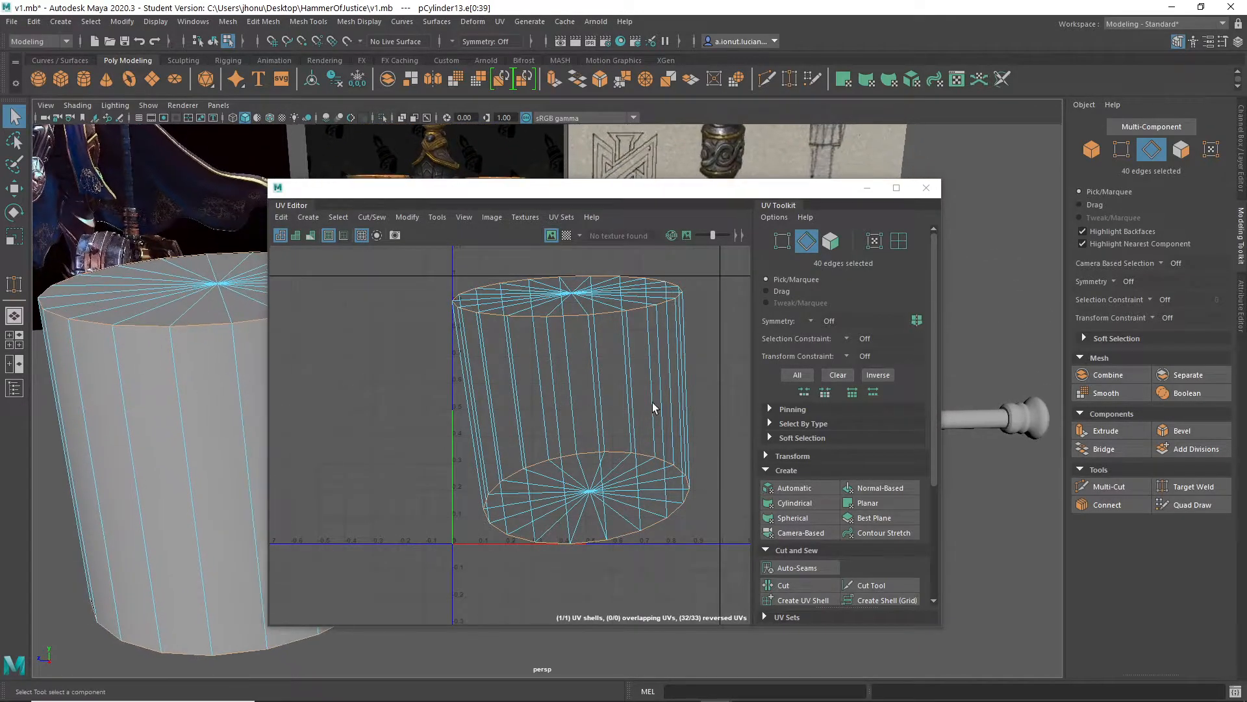
# Shift the UV Editor away from the cylinder and cut its UVs along both selected rim loops
pyautogui.click(695, 198)
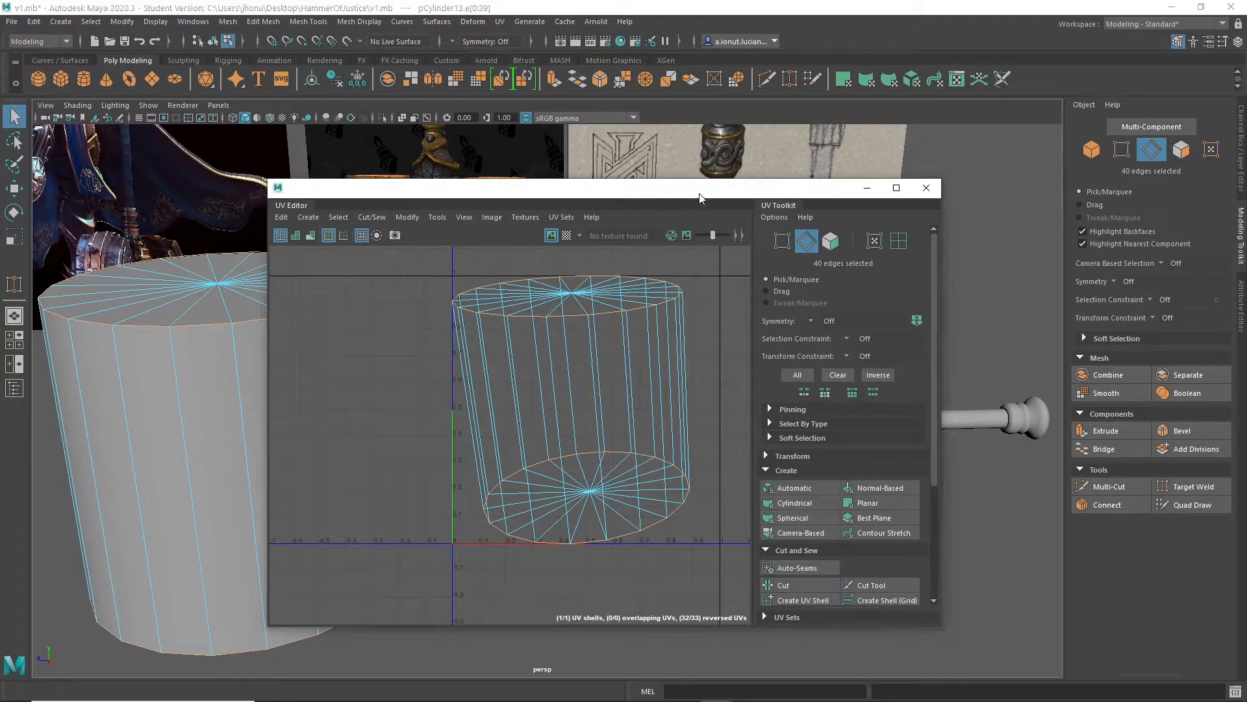
pyautogui.moveTo(767, 188); pyautogui.dragTo(837, 106)
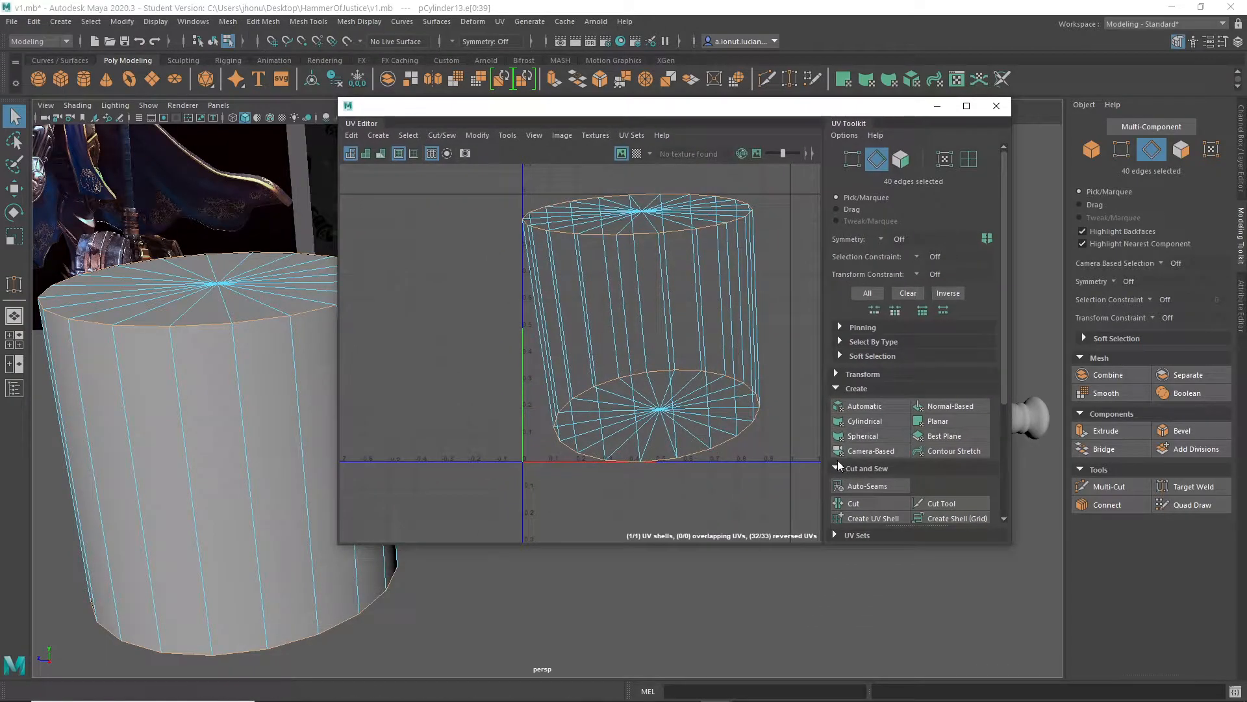
pyautogui.click(858, 505)
pyautogui.press('w')
pyautogui.moveTo(264, 354); pyautogui.dragTo(232, 330, button='right')
pyautogui.click(289, 390)
pyautogui.moveTo(274, 392); pyautogui.dragTo(339, 365, button='right')
pyautogui.click(656, 304)
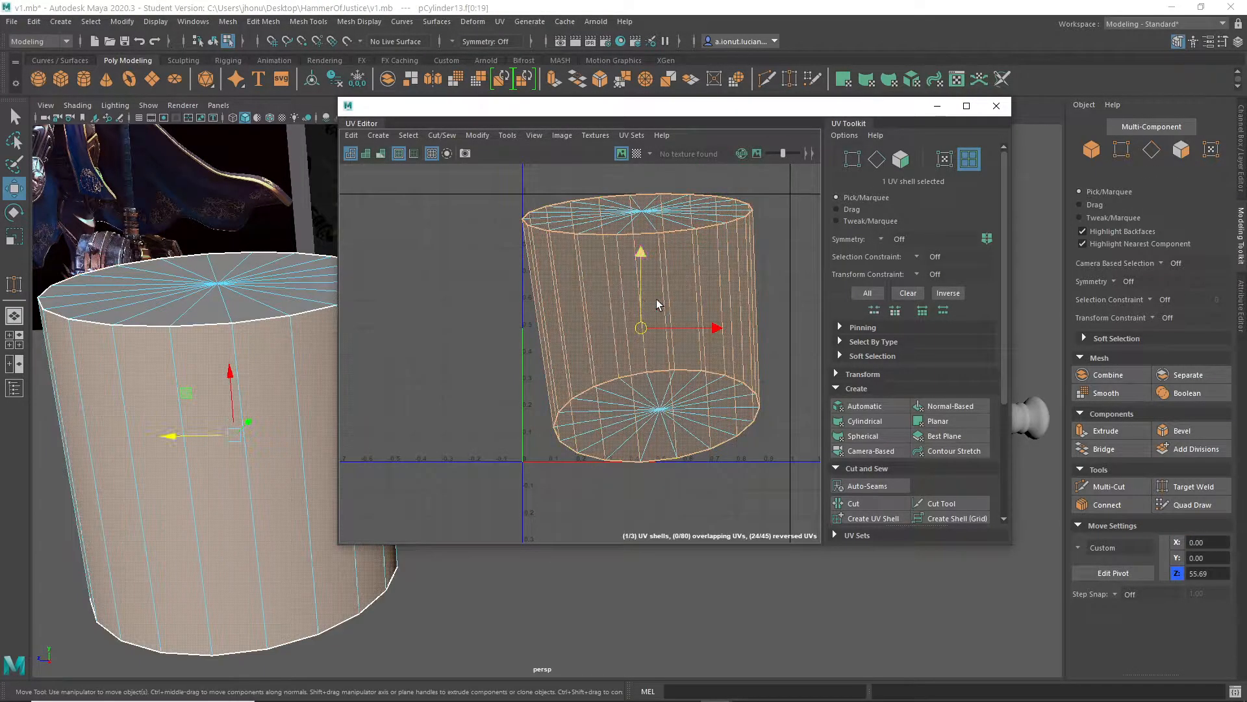
pyautogui.rightClick(601, 280)
pyautogui.moveTo(638, 284); pyautogui.dragTo(545, 262, button='right')
pyautogui.scroll(-2, 864, 505)
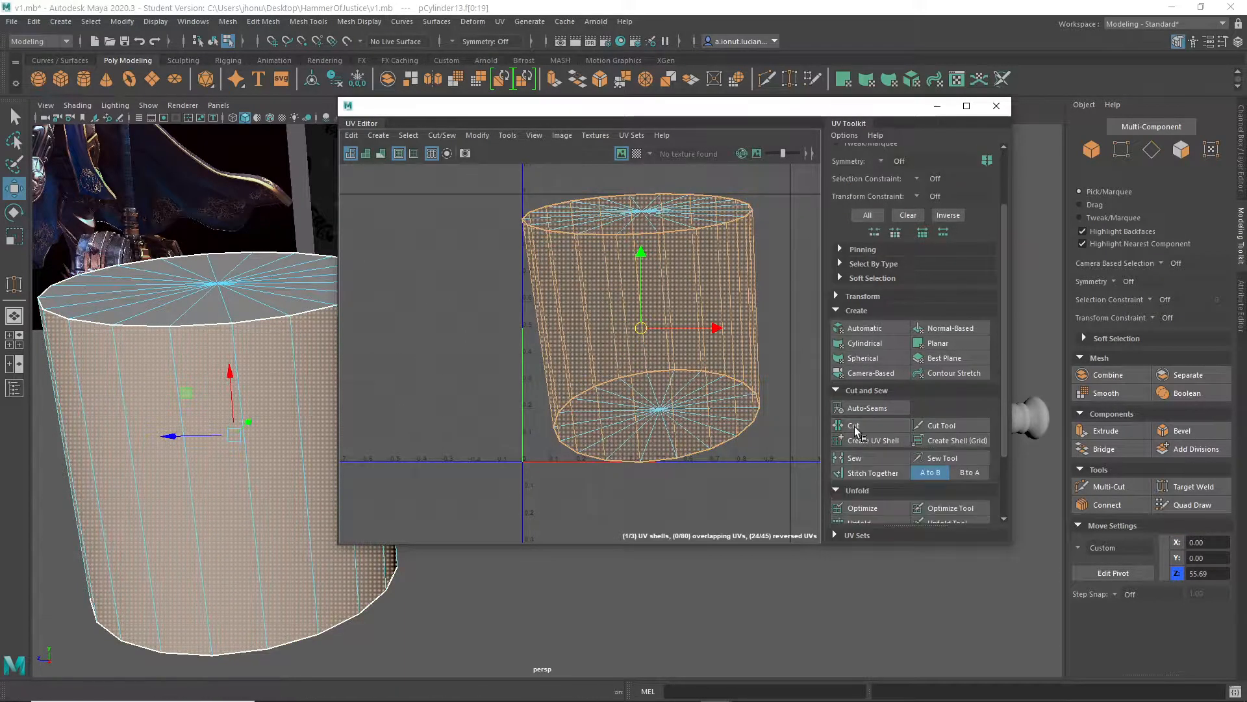
pyautogui.click(462, 282)
pyautogui.rightClick(587, 290)
pyautogui.moveTo(586, 289); pyautogui.dragTo(580, 308, button='right')
# Select the whole cylinder in Object mode and unfold its UVs
pyautogui.moveTo(135, 348); pyautogui.dragTo(181, 330, button='right')
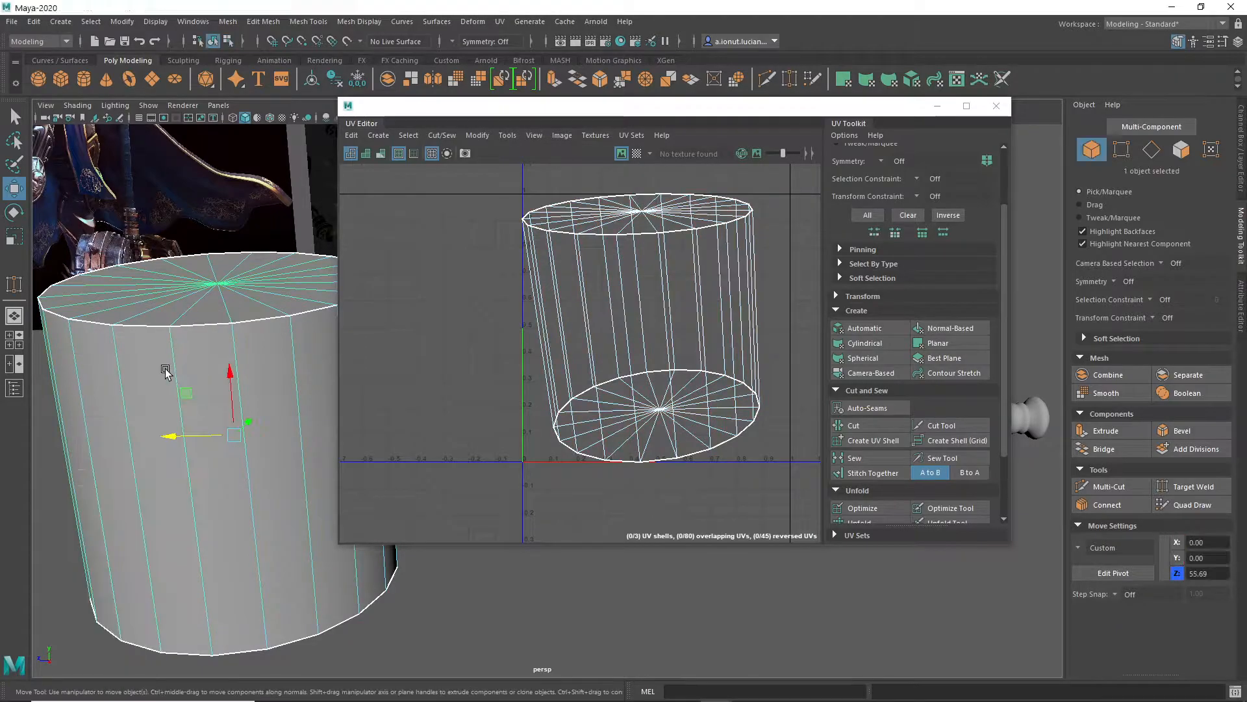
pyautogui.scroll(-2, 895, 499)
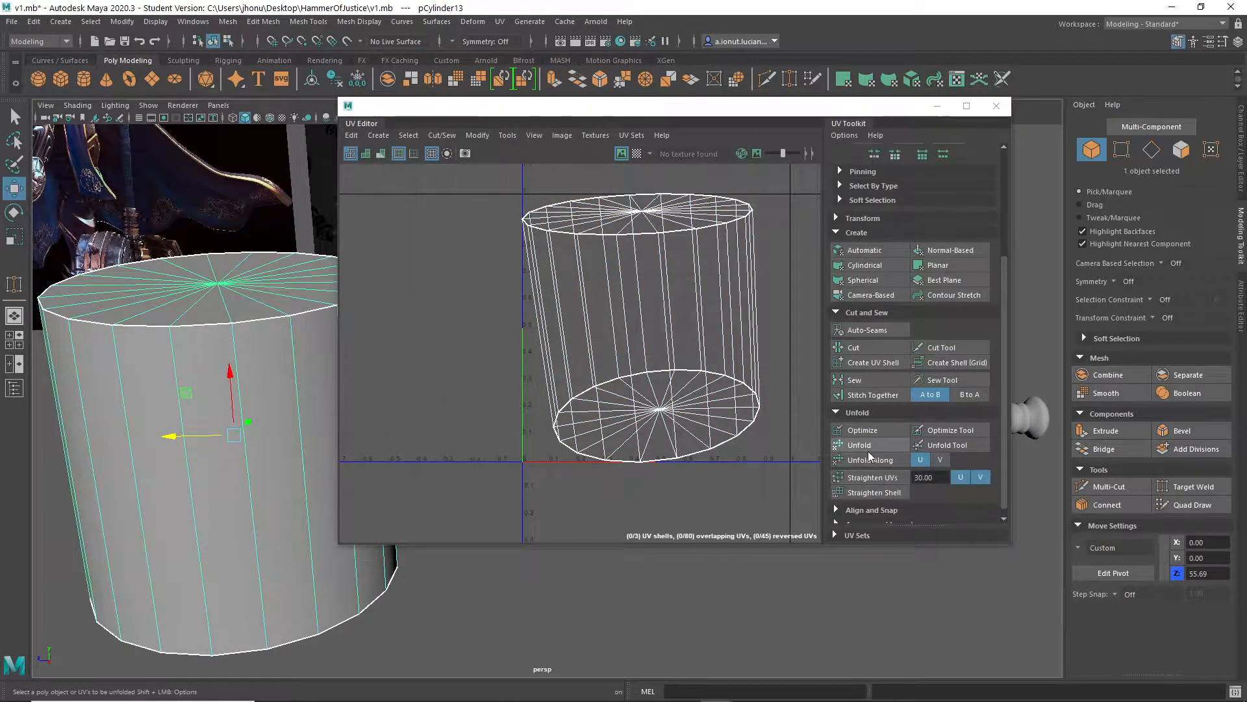
pyautogui.click(860, 445)
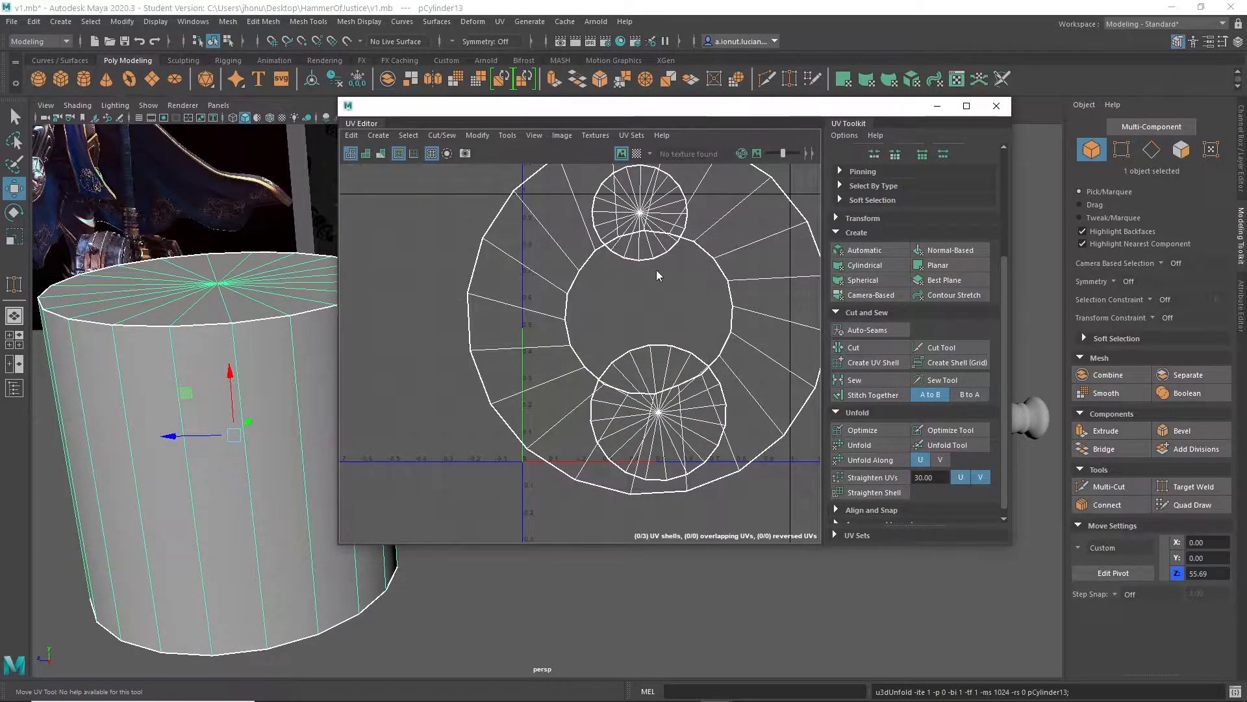
# Bring the cylinder's unfolded shells into view and turn on UV distortion shading
pyautogui.scroll(-3, 645, 304)
pyautogui.moveTo(644, 304)
pyautogui.keyDown('alt'); pyautogui.mouseDown(button='middle')
pyautogui.moveTo(629, 353)
pyautogui.moveTo(671, 322)
pyautogui.moveTo(659, 311)
pyautogui.mouseUp(button='middle'); pyautogui.keyUp('alt')
pyautogui.scroll(3, 669, 349)
pyautogui.scroll(-3, 678, 337)
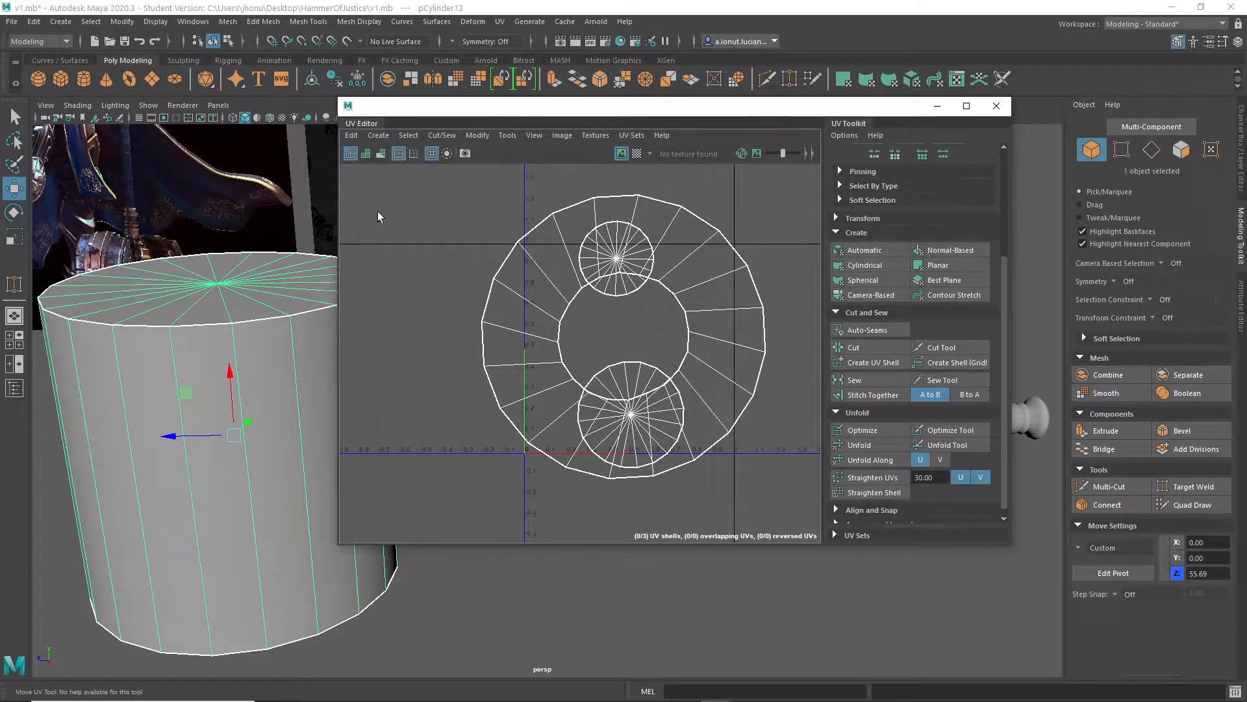
pyautogui.click(380, 156)
# Move the UV Editor clear of the cylinder and examine the distortion colours on its side wall and bottom cap
pyautogui.keyDown('alt'); pyautogui.moveTo(181, 498); pyautogui.dragTo(240, 474); pyautogui.keyUp('alt')
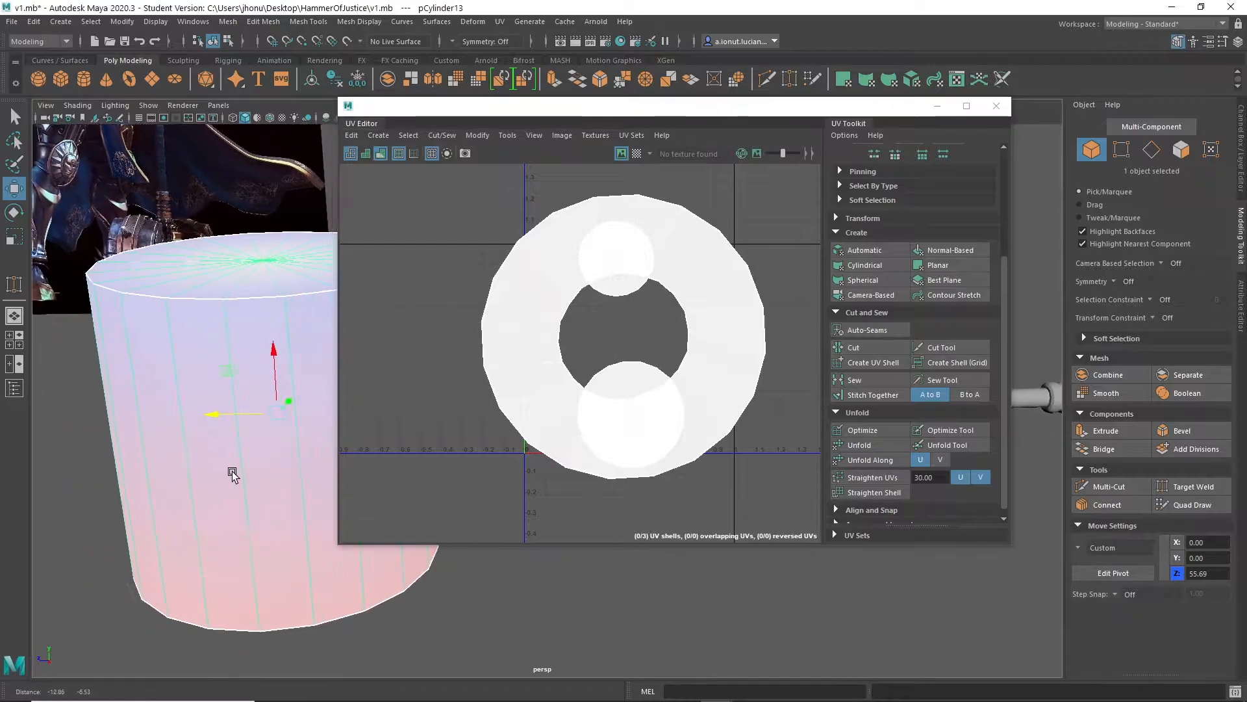
pyautogui.keyDown('alt'); pyautogui.moveTo(240, 475); pyautogui.dragTo(167, 459, button='middle'); pyautogui.keyUp('alt')
pyautogui.moveTo(495, 109); pyautogui.dragTo(650, 160)
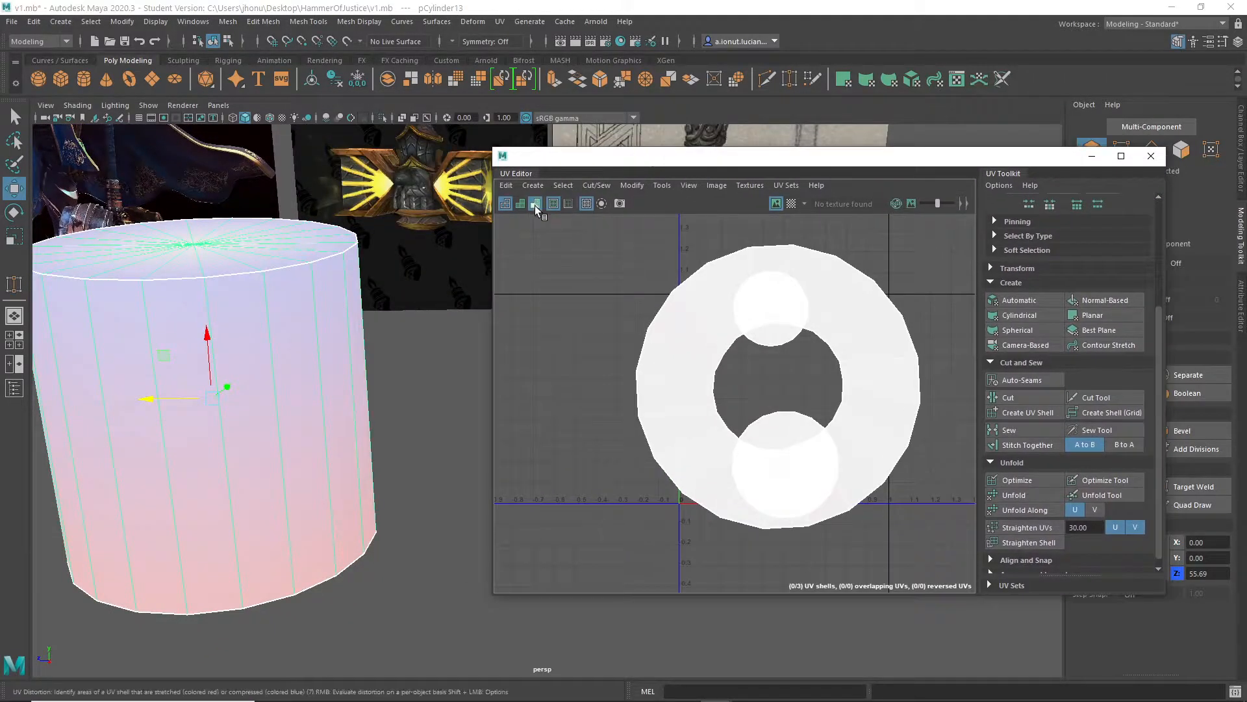
pyautogui.keyDown('alt'); pyautogui.moveTo(236, 498); pyautogui.dragTo(326, 485, button='middle'); pyautogui.keyUp('alt')
pyautogui.scroll(3, 325, 485)
pyautogui.keyDown('alt'); pyautogui.moveTo(325, 485); pyautogui.dragTo(370, 426); pyautogui.keyUp('alt')
pyautogui.scroll(5, 747, 412)
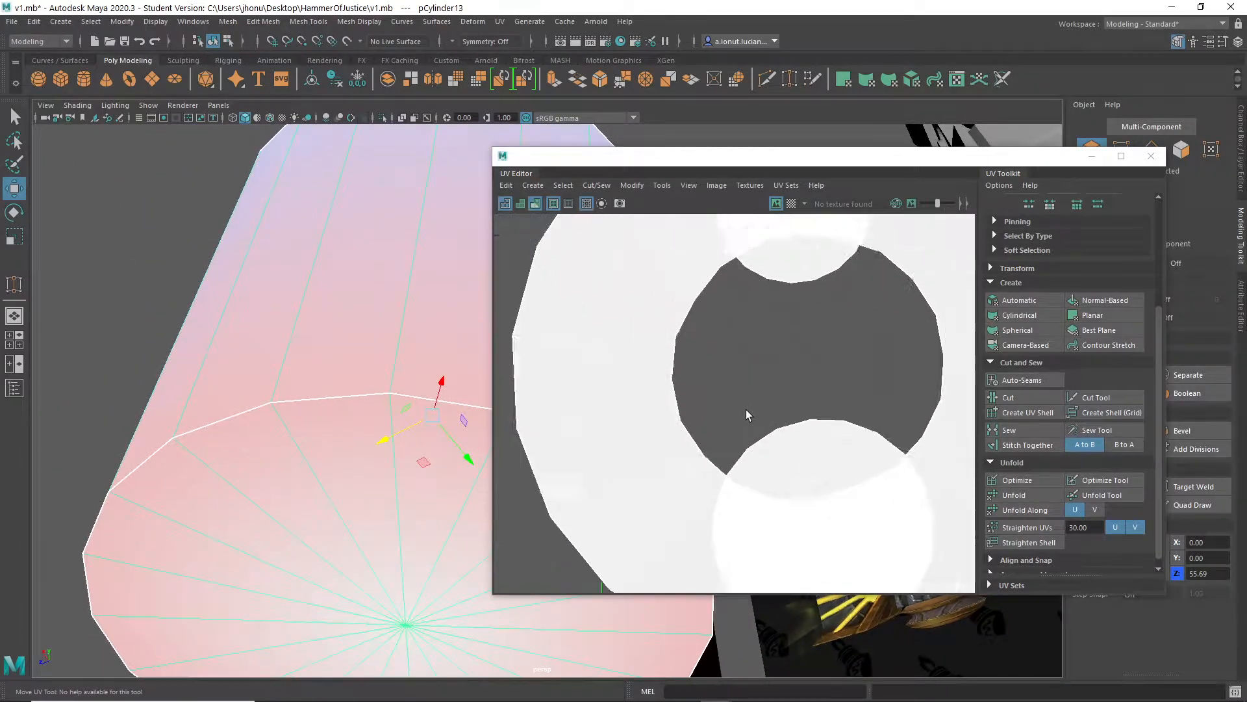
pyautogui.scroll(-5, 746, 409)
pyautogui.keyDown('alt'); pyautogui.moveTo(278, 368); pyautogui.dragTo(371, 330); pyautogui.keyUp('alt')
pyautogui.scroll(3, 660, 362)
# Select the cylinder's bottom rim edge loop and try to scale its UVs
pyautogui.moveTo(660, 362); pyautogui.dragTo(662, 330, button='right')
pyautogui.doubleClick(665, 344)
pyautogui.press('r')
pyautogui.moveTo(778, 455); pyautogui.dragTo(823, 474)
# Select a single face on the cylinder's side wall to locate it in the unfolded UV ring
pyautogui.scroll(-4, 816, 465)
pyautogui.keyDown('alt'); pyautogui.moveTo(471, 448); pyautogui.dragTo(449, 364, button='middle'); pyautogui.keyUp('alt')
pyautogui.keyDown('alt'); pyautogui.moveTo(367, 425); pyautogui.dragTo(354, 401); pyautogui.keyUp('alt')
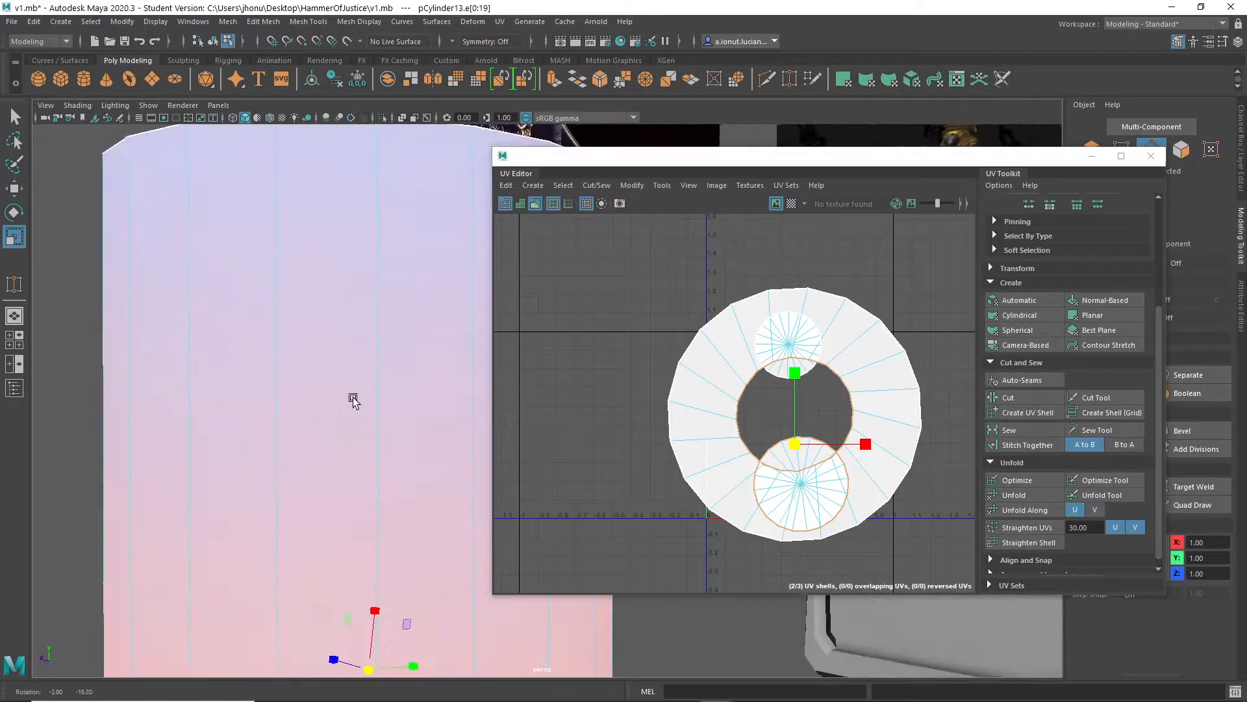
pyautogui.scroll(-4, 370, 410)
pyautogui.keyDown('alt'); pyautogui.moveTo(382, 415); pyautogui.dragTo(357, 413, button='middle'); pyautogui.keyUp('alt')
pyautogui.moveTo(358, 414)
pyautogui.keyDown('alt'); pyautogui.mouseDown()
pyautogui.moveTo(356, 367)
pyautogui.moveTo(362, 397)
pyautogui.mouseUp(); pyautogui.keyUp('alt')
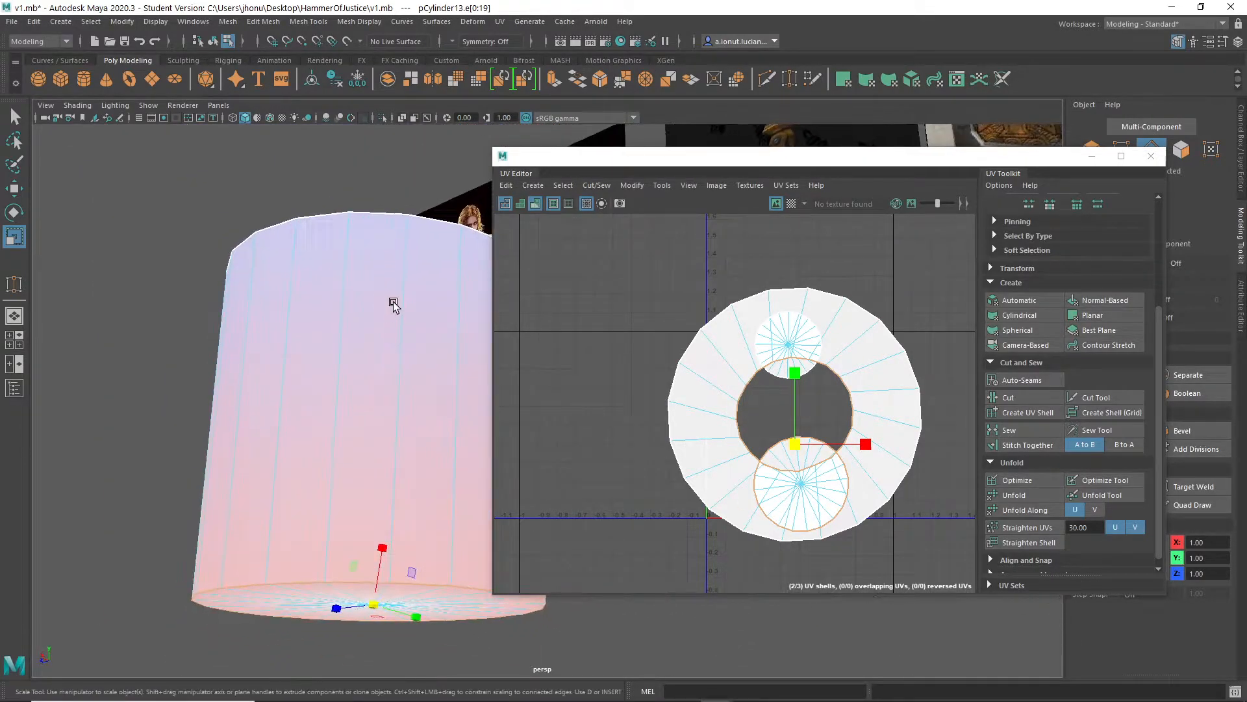
pyautogui.moveTo(313, 337); pyautogui.dragTo(318, 371, button='right')
pyautogui.click(352, 359)
pyautogui.press('q')
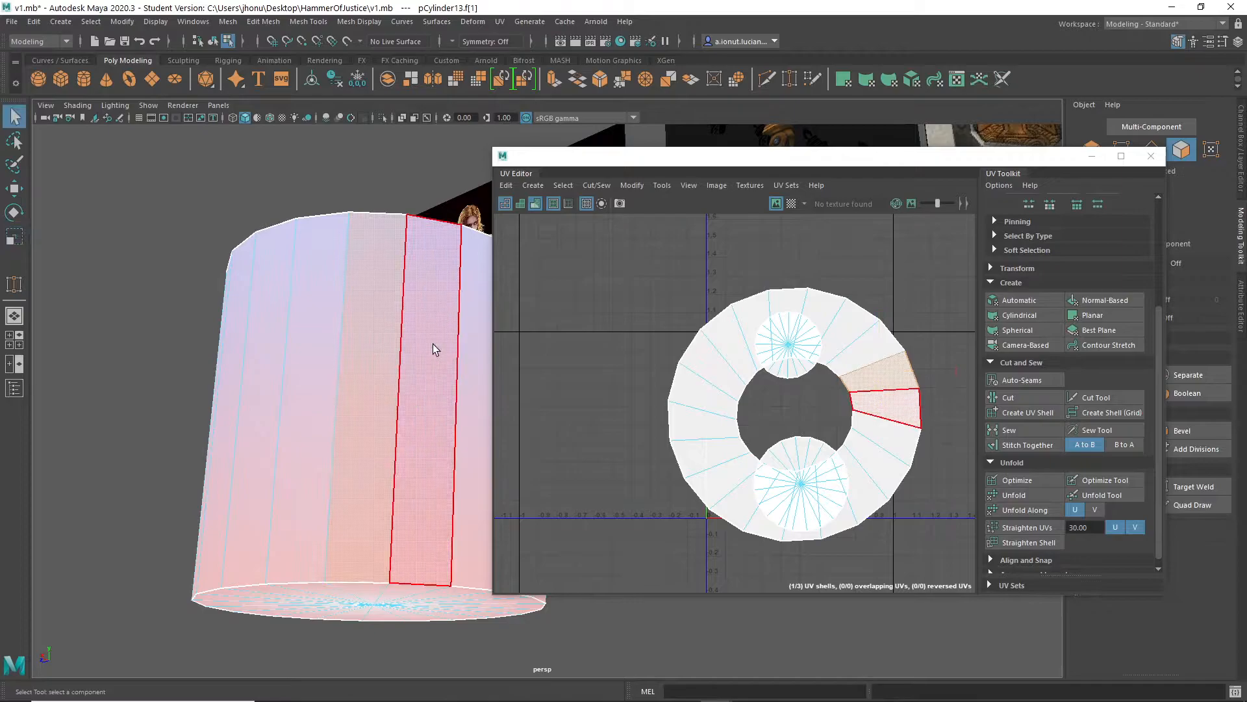
# Cut the cylinder's side-wall UV ring along two vertical edges on opposite sides of the wall
pyautogui.keyDown('shift'); pyautogui.doubleClick(435, 345); pyautogui.keyUp('shift')
pyautogui.keyDown('alt'); pyautogui.moveTo(324, 375); pyautogui.dragTo(357, 415); pyautogui.keyUp('alt')
pyautogui.moveTo(356, 332); pyautogui.dragTo(356, 290, button='right')
pyautogui.click(369, 349)
pyautogui.click(910, 425)
pyautogui.keyDown('shift'); pyautogui.rightClick(887, 380); pyautogui.keyUp('shift')
pyautogui.click(846, 399)
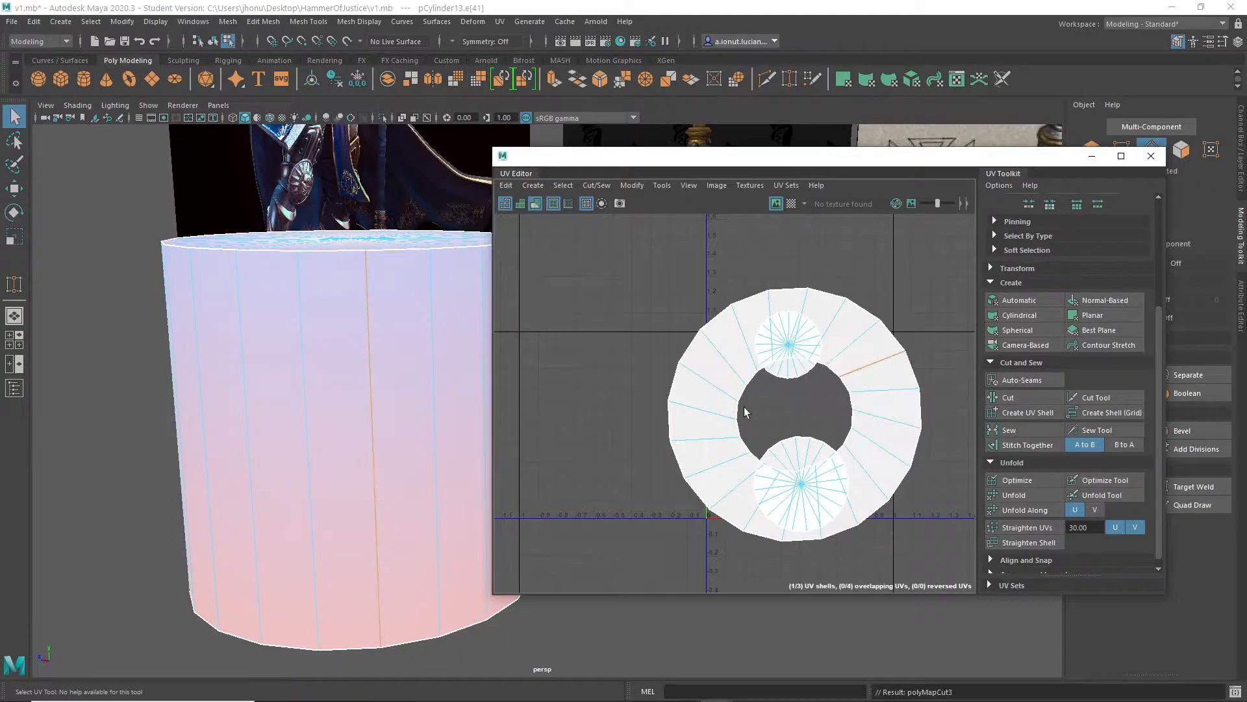
pyautogui.click(725, 453)
pyautogui.keyDown('shift'); pyautogui.rightClick(760, 401); pyautogui.keyUp('shift')
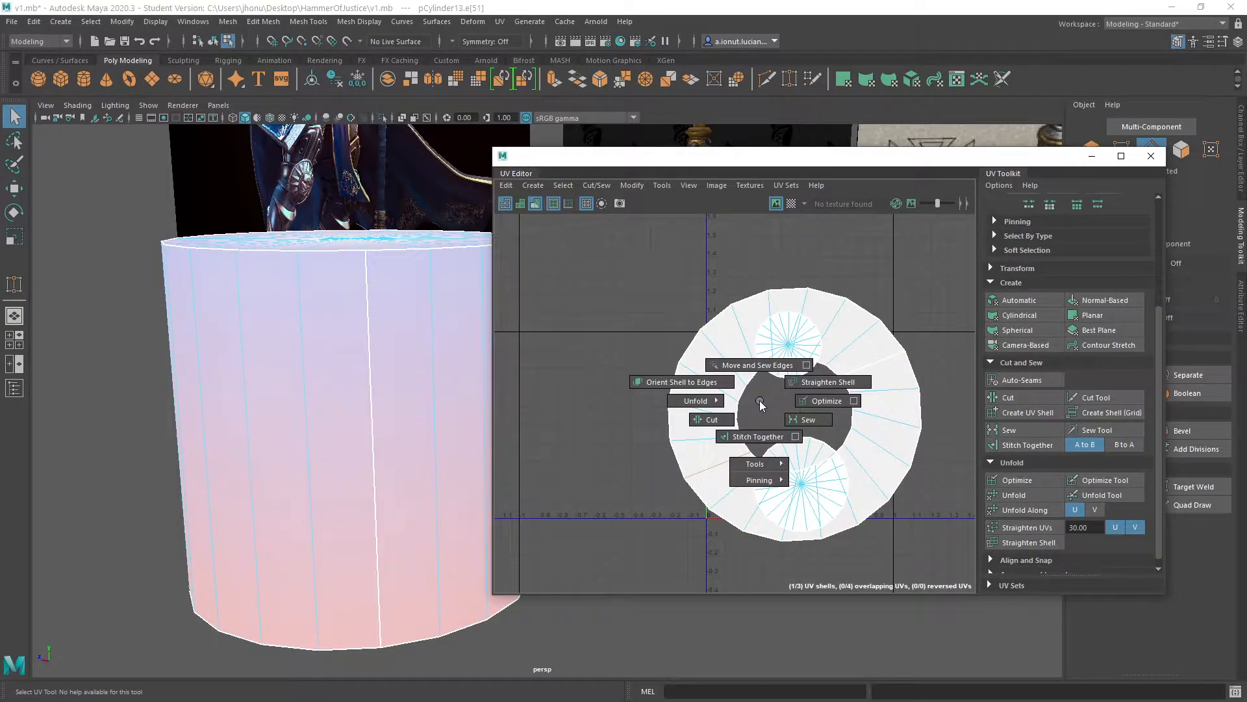
pyautogui.click(712, 420)
# Select the faces of all the cylinder's UV shells and unfold them
pyautogui.click(855, 368)
pyautogui.moveTo(851, 346); pyautogui.dragTo(835, 333, button='right')
pyautogui.click(857, 330)
pyautogui.moveTo(603, 271); pyautogui.dragTo(985, 586)
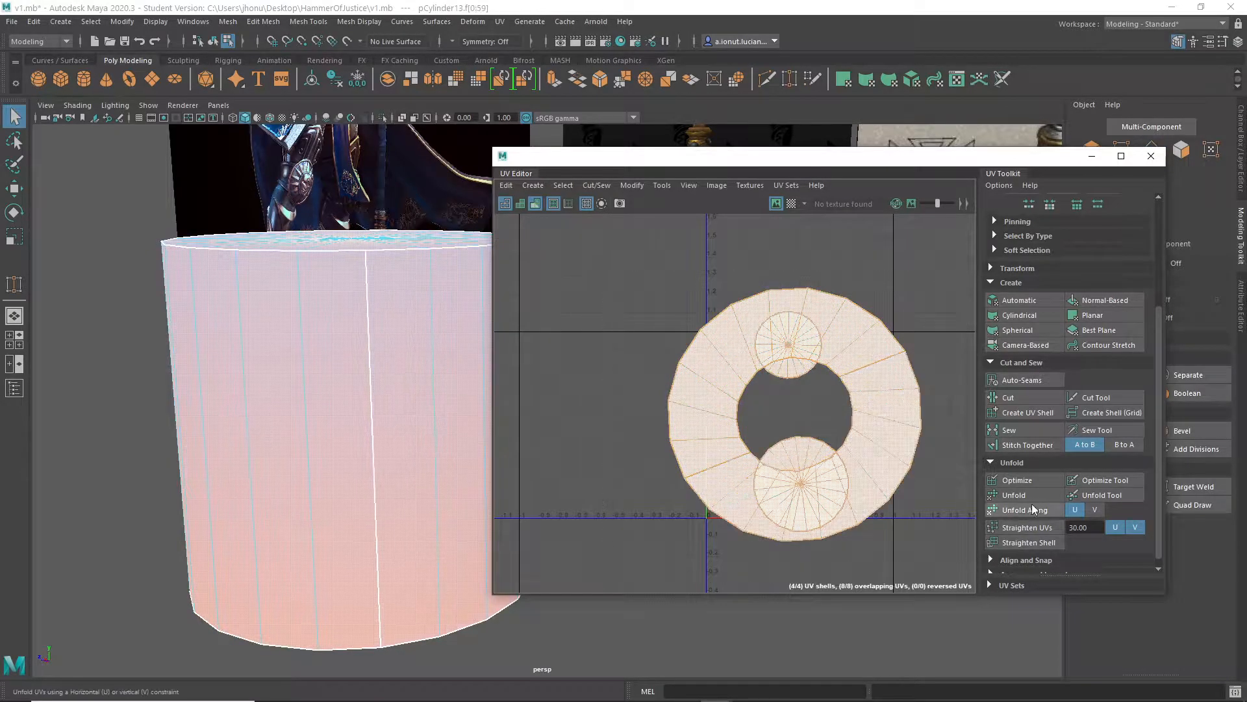
pyautogui.click(1018, 494)
pyautogui.click(793, 395)
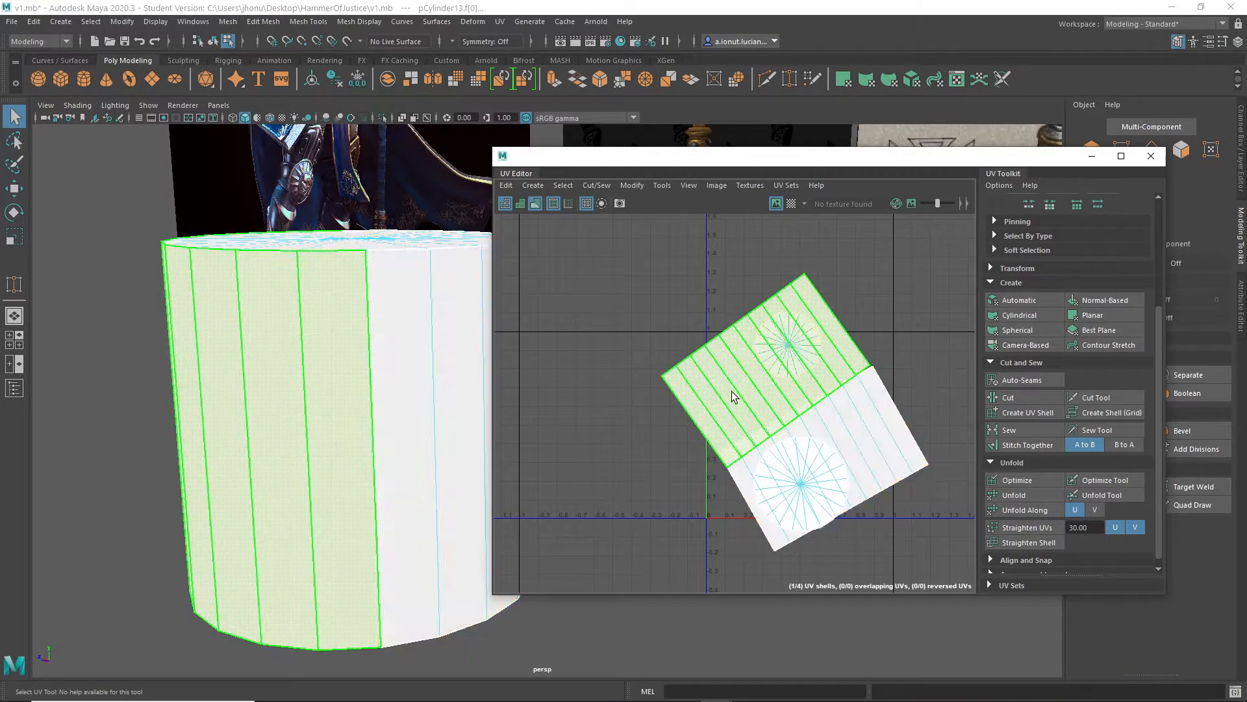
# Return the cylinder to object mode and close the UV Editor
pyautogui.press('w')
pyautogui.moveTo(417, 330); pyautogui.dragTo(481, 313, button='right')
pyautogui.click(98, 363)
pyautogui.click(338, 393)
pyautogui.moveTo(354, 420)
pyautogui.keyDown('alt'); pyautogui.mouseDown()
pyautogui.moveTo(393, 403)
pyautogui.moveTo(404, 357)
pyautogui.moveTo(337, 378)
pyautogui.moveTo(337, 442)
pyautogui.moveTo(456, 431)
pyautogui.moveTo(365, 438)
pyautogui.mouseUp(); pyautogui.keyUp('alt')
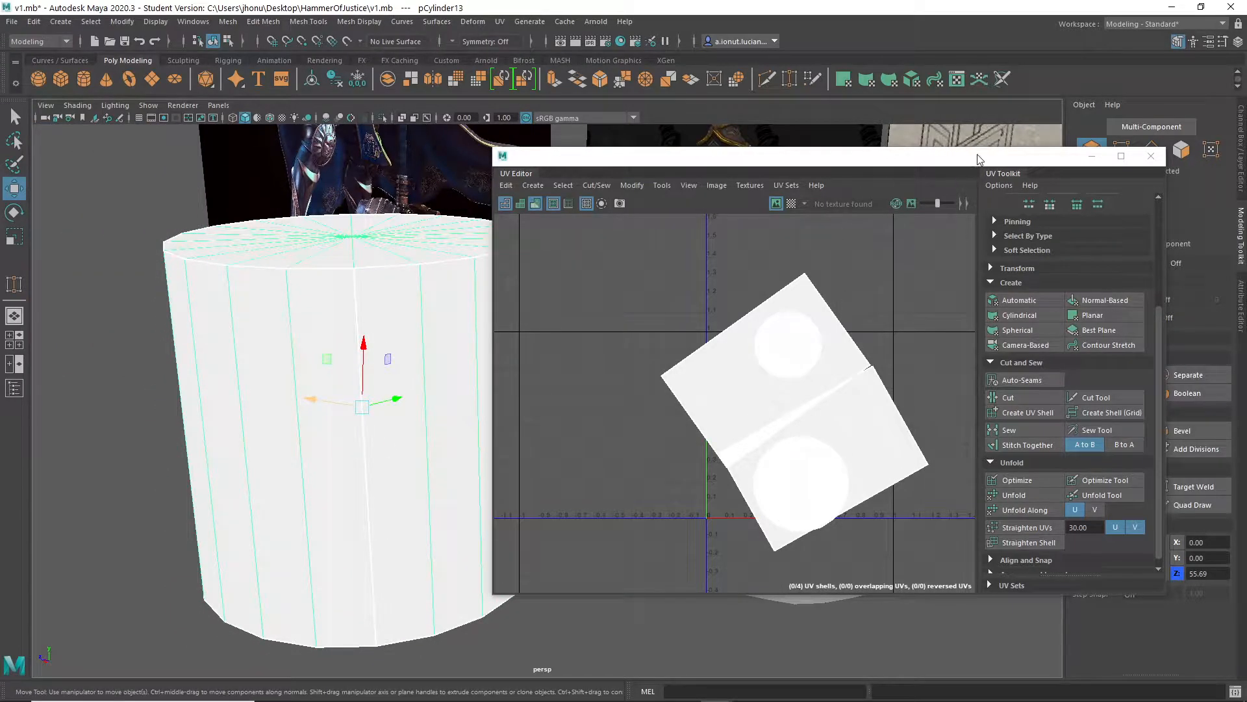
pyautogui.click(1150, 157)
pyautogui.keyDown('alt'); pyautogui.moveTo(446, 460); pyautogui.dragTo(388, 446, button='middle'); pyautogui.keyUp('alt')
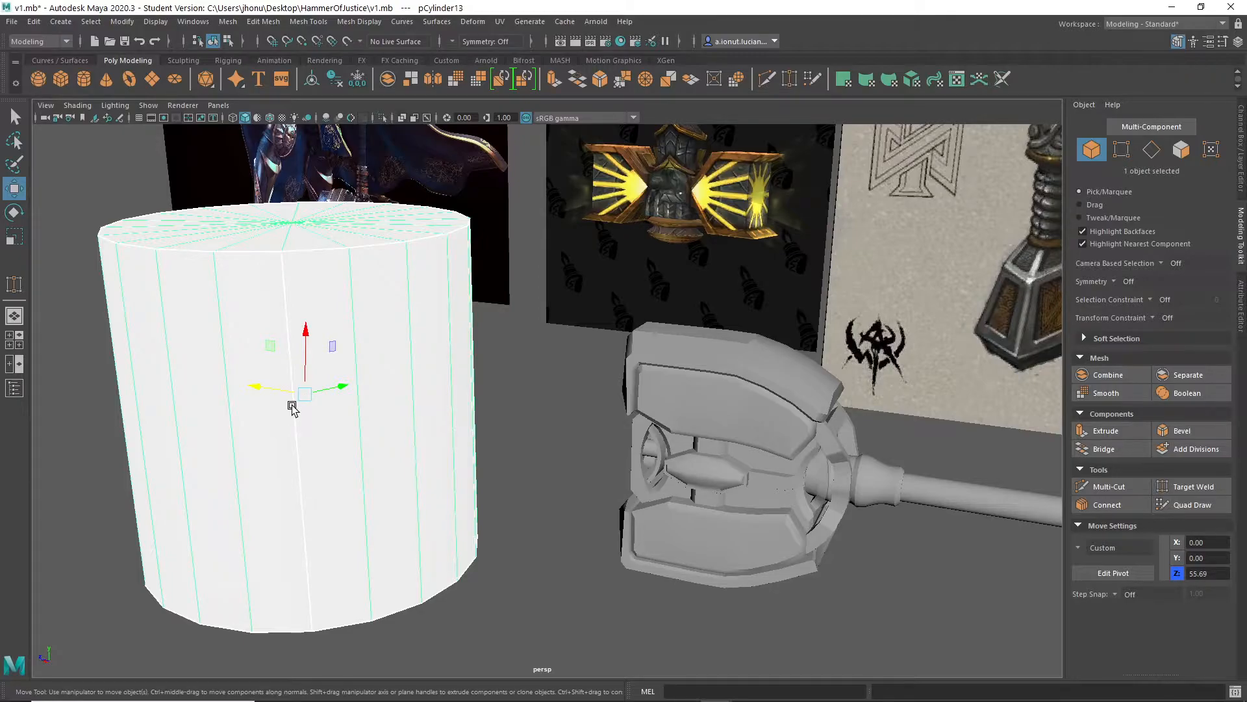
# Undo the last two actions on the cylinder and select the hammer's end plate with the round hole
pyautogui.hotkey('ctrl', 'z')
pyautogui.hotkey('ctrl', 'z')
pyautogui.click(880, 488)
pyautogui.keyDown('alt'); pyautogui.moveTo(757, 593); pyautogui.dragTo(633, 331); pyautogui.keyUp('alt')
pyautogui.click(634, 331)
pyautogui.scroll(5, 656, 373)
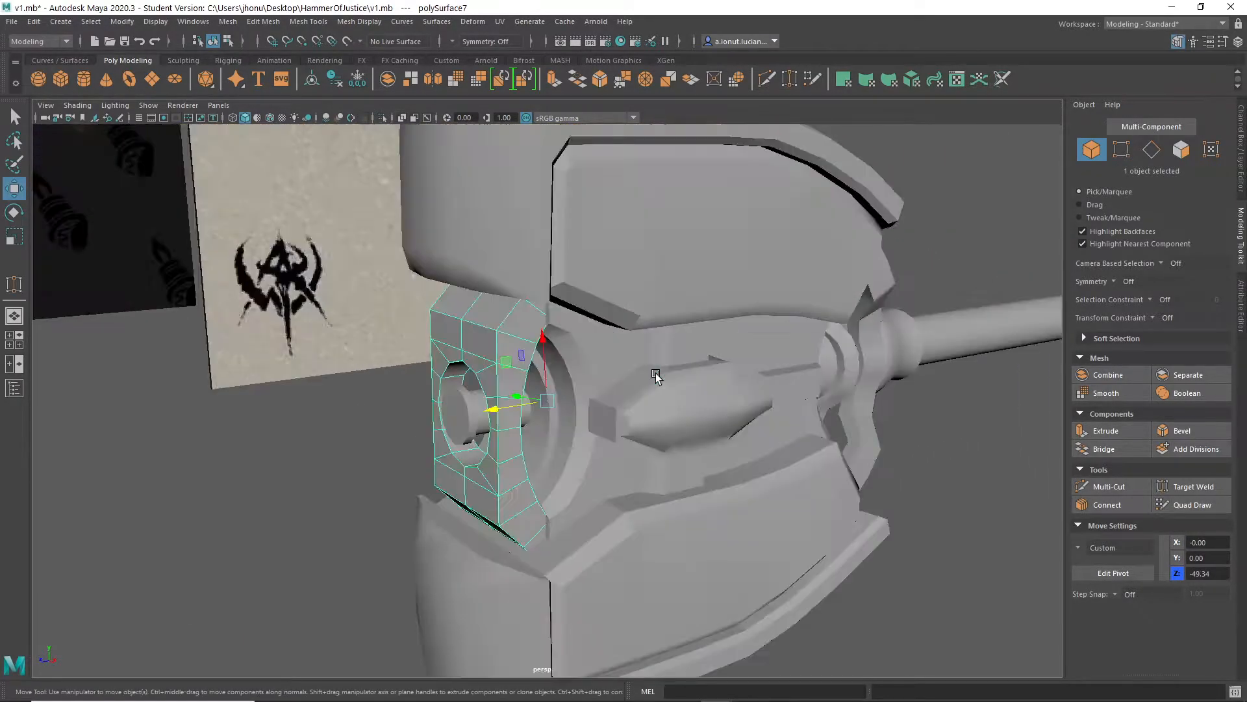
pyautogui.scroll(4, 656, 373)
pyautogui.click(913, 79)
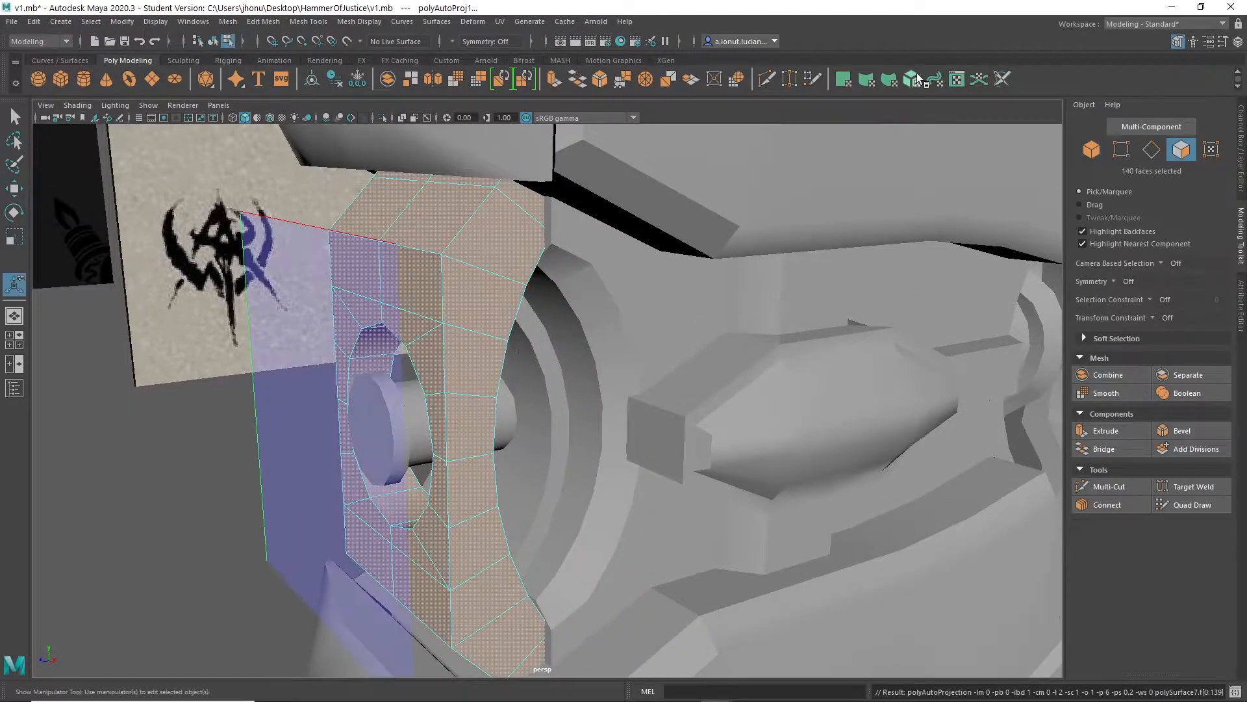
pyautogui.keyDown('alt'); pyautogui.moveTo(451, 409); pyautogui.dragTo(585, 364); pyautogui.keyUp('alt')
pyautogui.hotkey('ctrl', 'z')
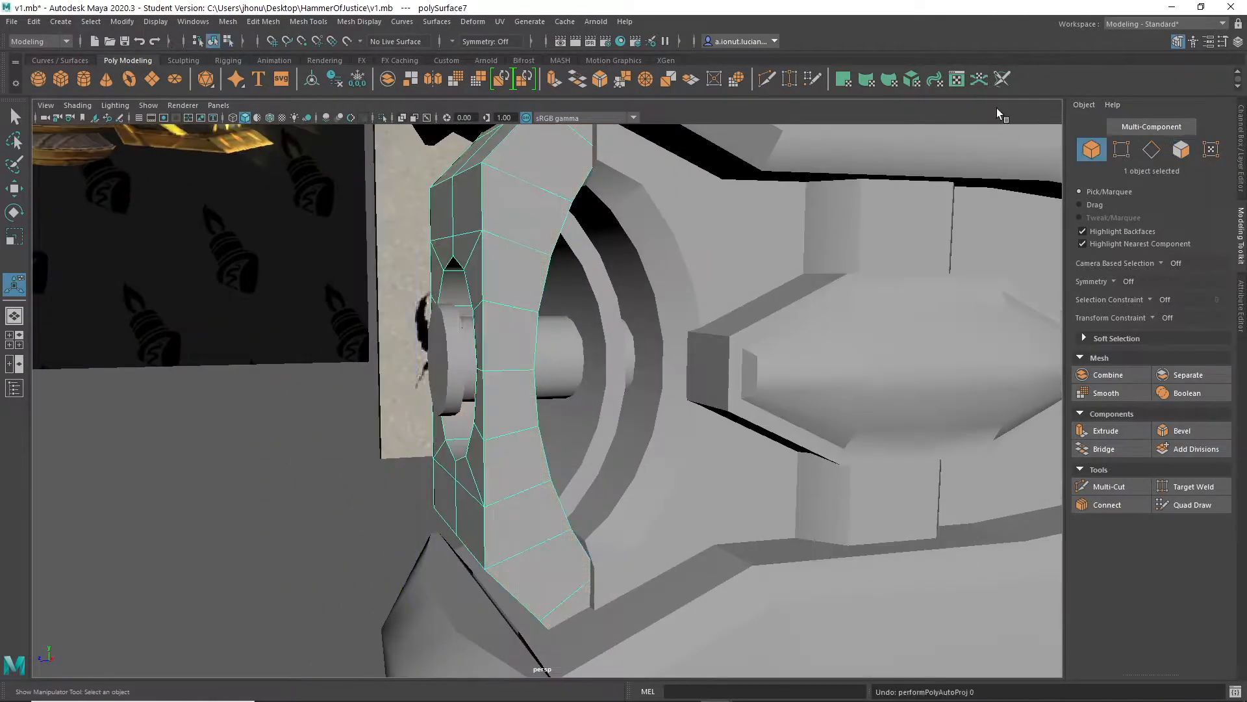
# Open the plate's UVs in the UV Editor and cut them along the edge loop bordering the outer face around the hole
pyautogui.click(958, 79)
pyautogui.scroll(3, 747, 429)
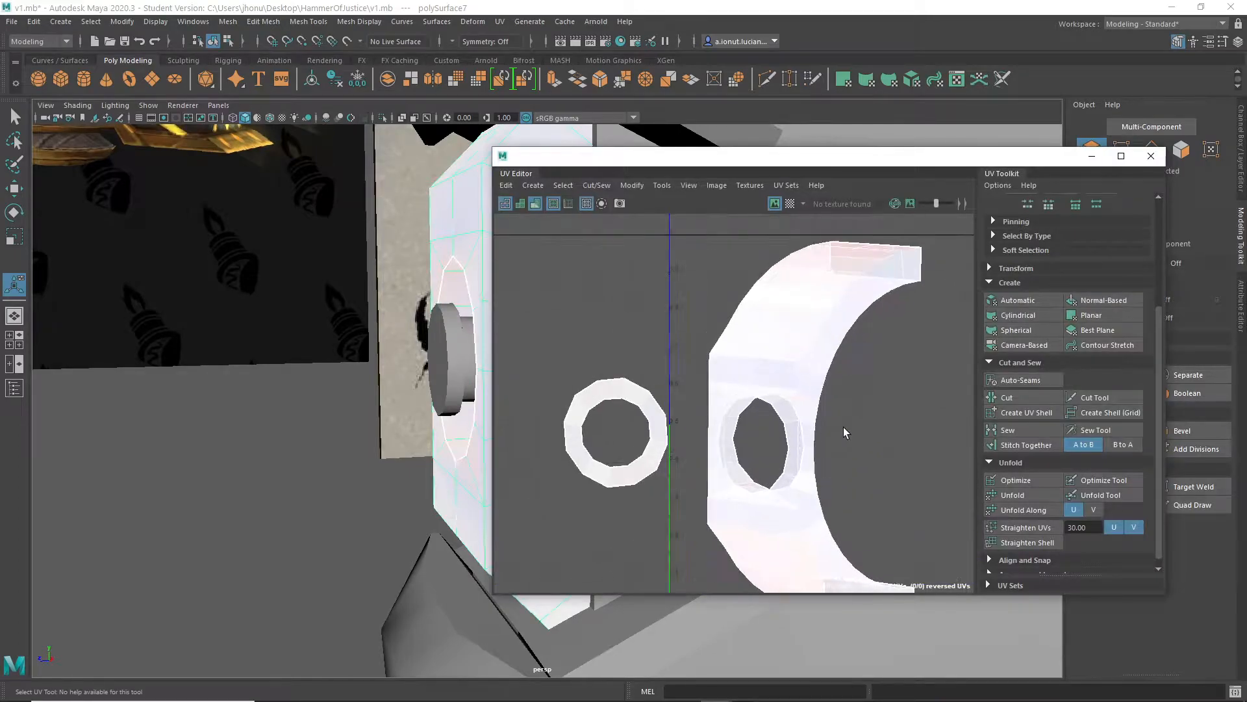
pyautogui.moveTo(757, 305)
pyautogui.mouseDown(button='right')
pyautogui.moveTo(759, 285)
pyautogui.moveTo(773, 317)
pyautogui.mouseUp(button='right')
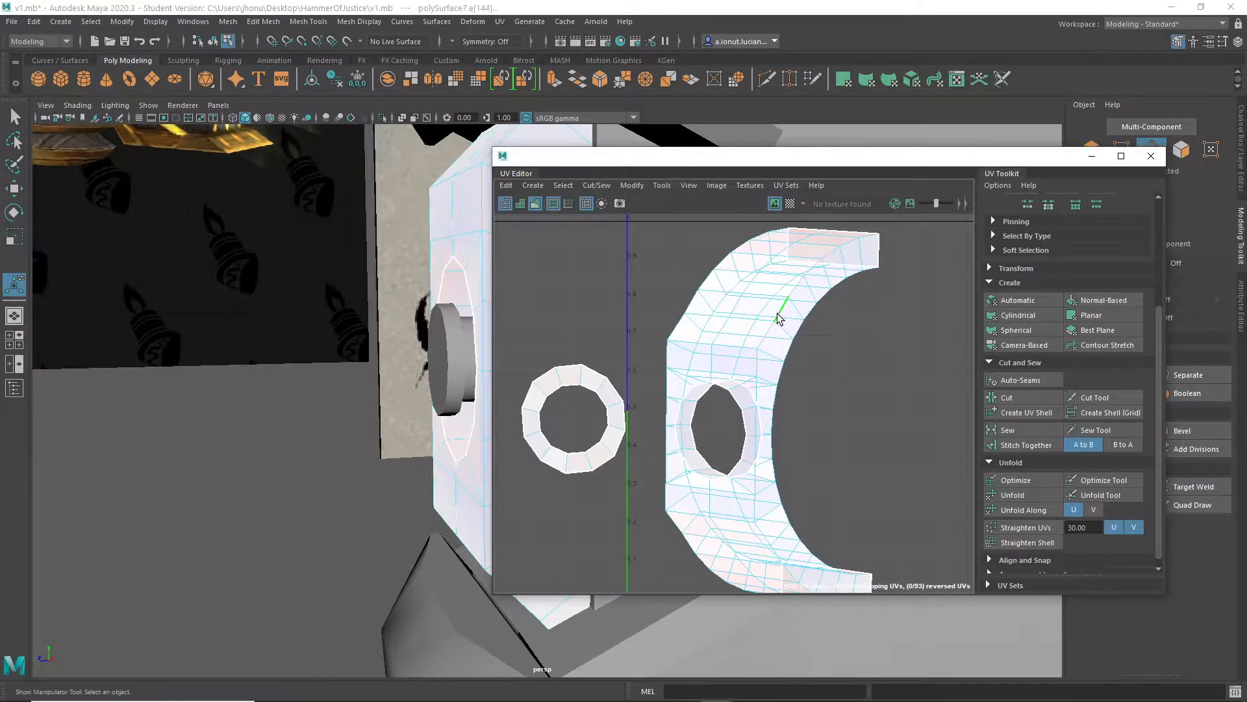
pyautogui.keyDown('alt'); pyautogui.moveTo(416, 415); pyautogui.dragTo(270, 382); pyautogui.keyUp('alt')
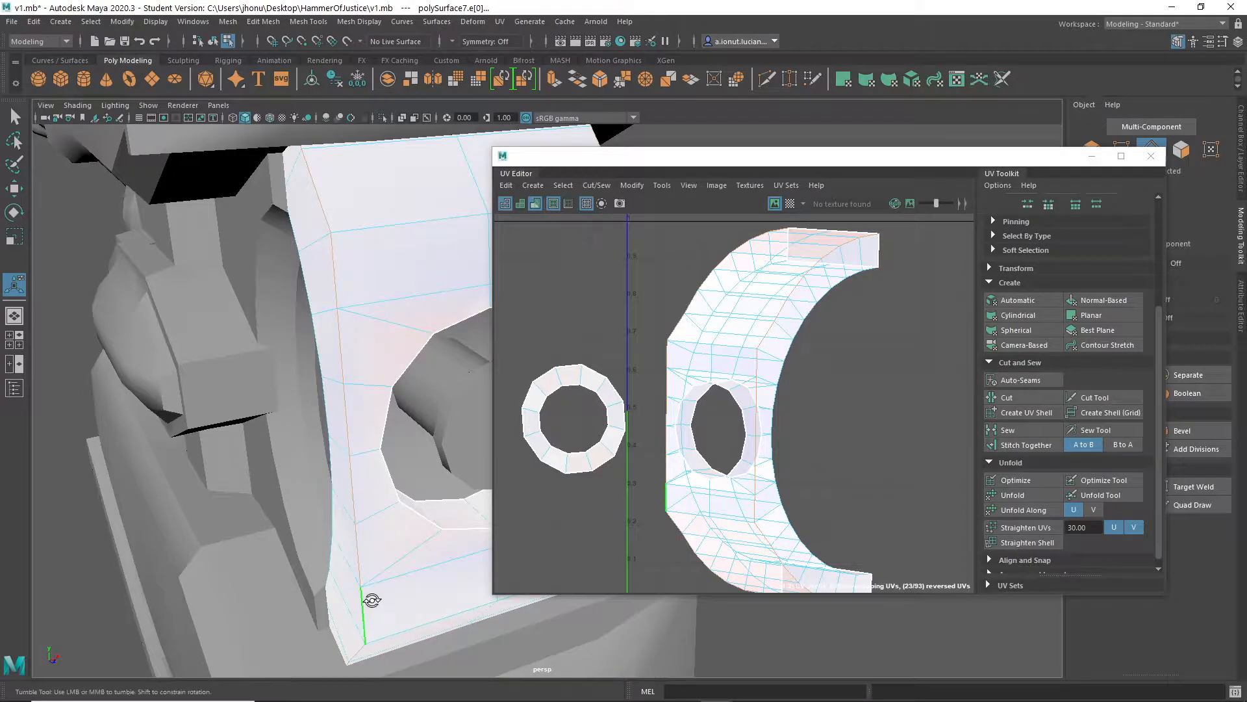
pyautogui.keyDown('alt'); pyautogui.moveTo(371, 599); pyautogui.dragTo(350, 588); pyautogui.keyUp('alt')
pyautogui.keyDown('alt'); pyautogui.moveTo(727, 521); pyautogui.dragTo(732, 478, button='middle'); pyautogui.keyUp('alt')
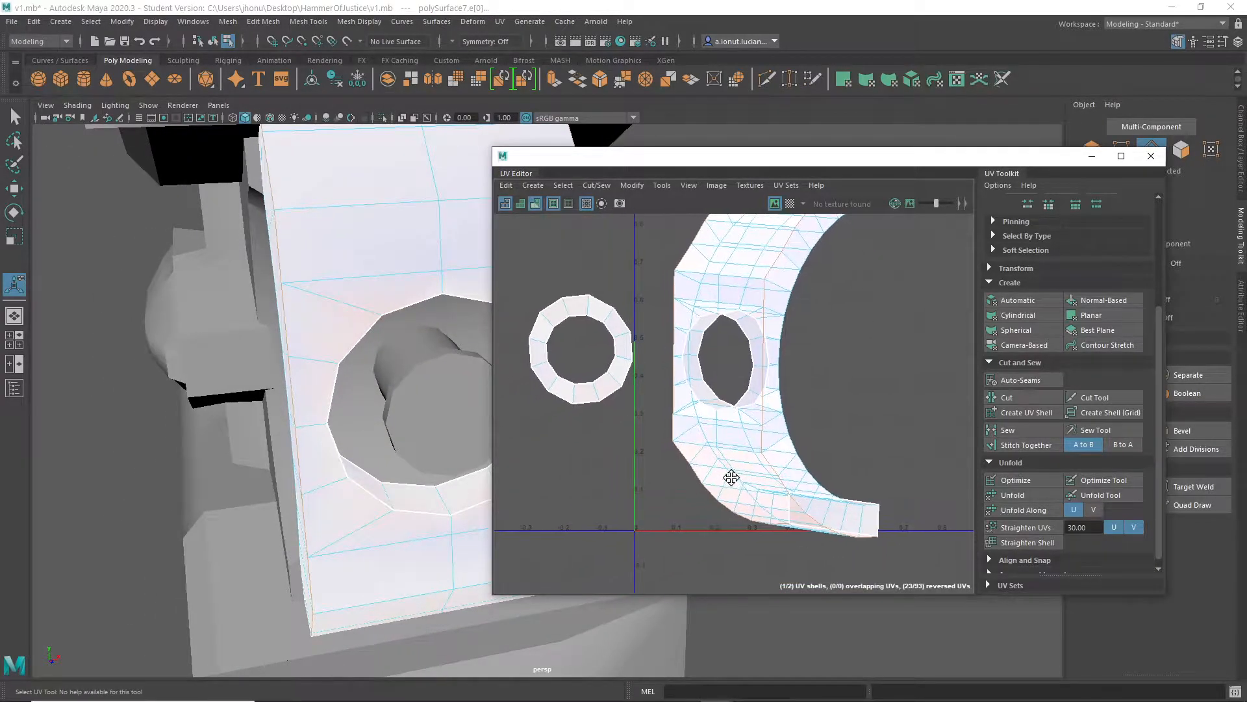
pyautogui.keyDown('alt'); pyautogui.moveTo(812, 500); pyautogui.dragTo(749, 510, button='middle'); pyautogui.keyUp('alt')
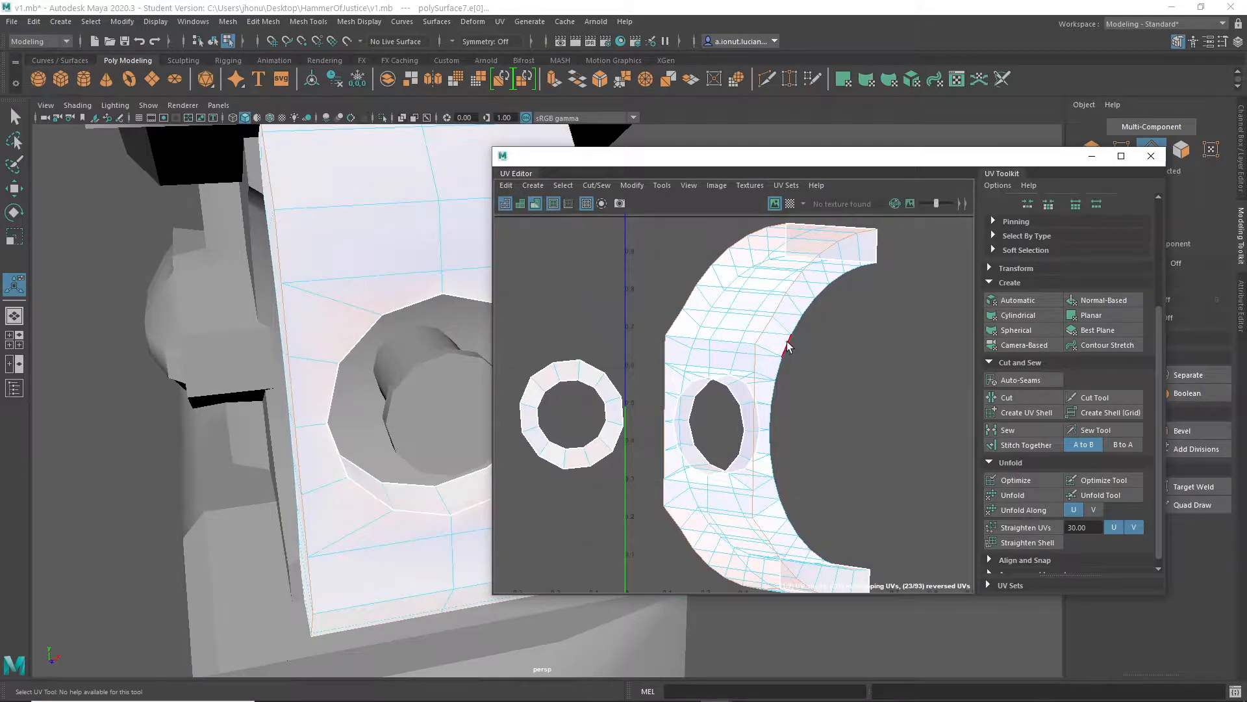
pyautogui.click(1015, 399)
pyautogui.press('w')
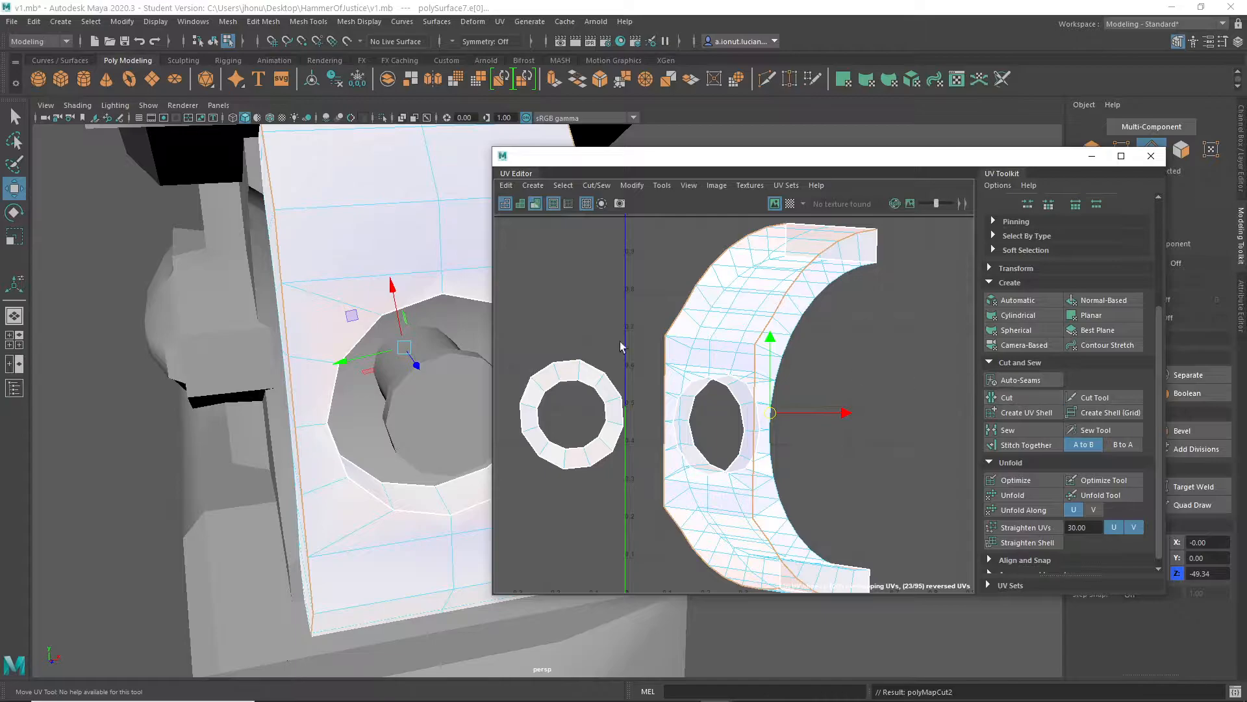
# Move the plate's outer-face UV shell clear of the other shells and unfold it
pyautogui.keyDown('alt'); pyautogui.moveTo(297, 277); pyautogui.dragTo(390, 289); pyautogui.keyUp('alt')
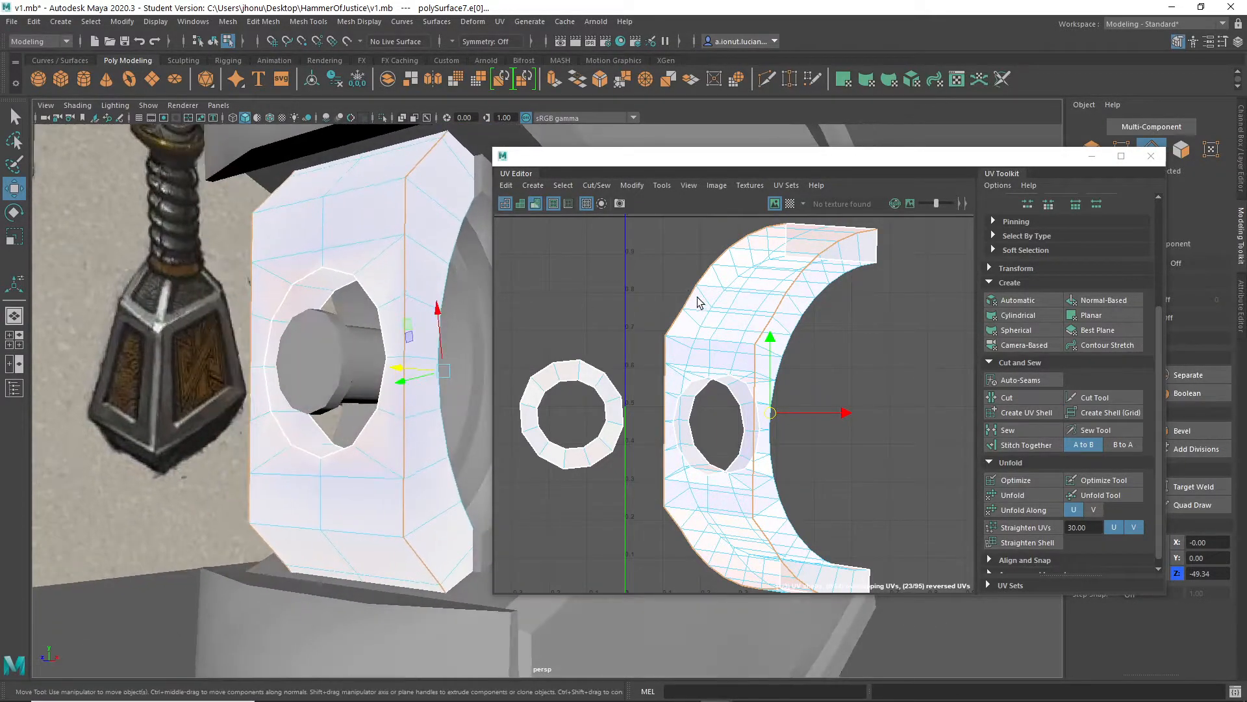
pyautogui.keyDown('alt'); pyautogui.moveTo(703, 326); pyautogui.dragTo(789, 292, button='middle'); pyautogui.keyUp('alt')
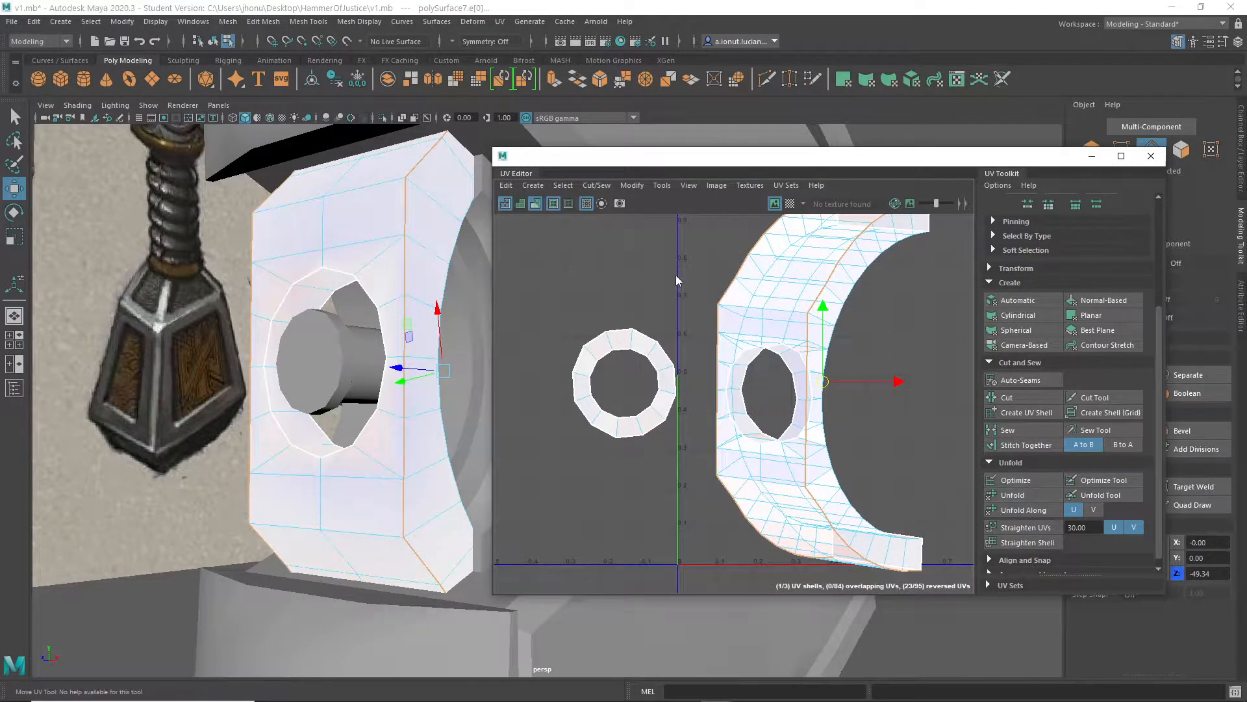
pyautogui.moveTo(753, 281); pyautogui.dragTo(745, 286, button='right')
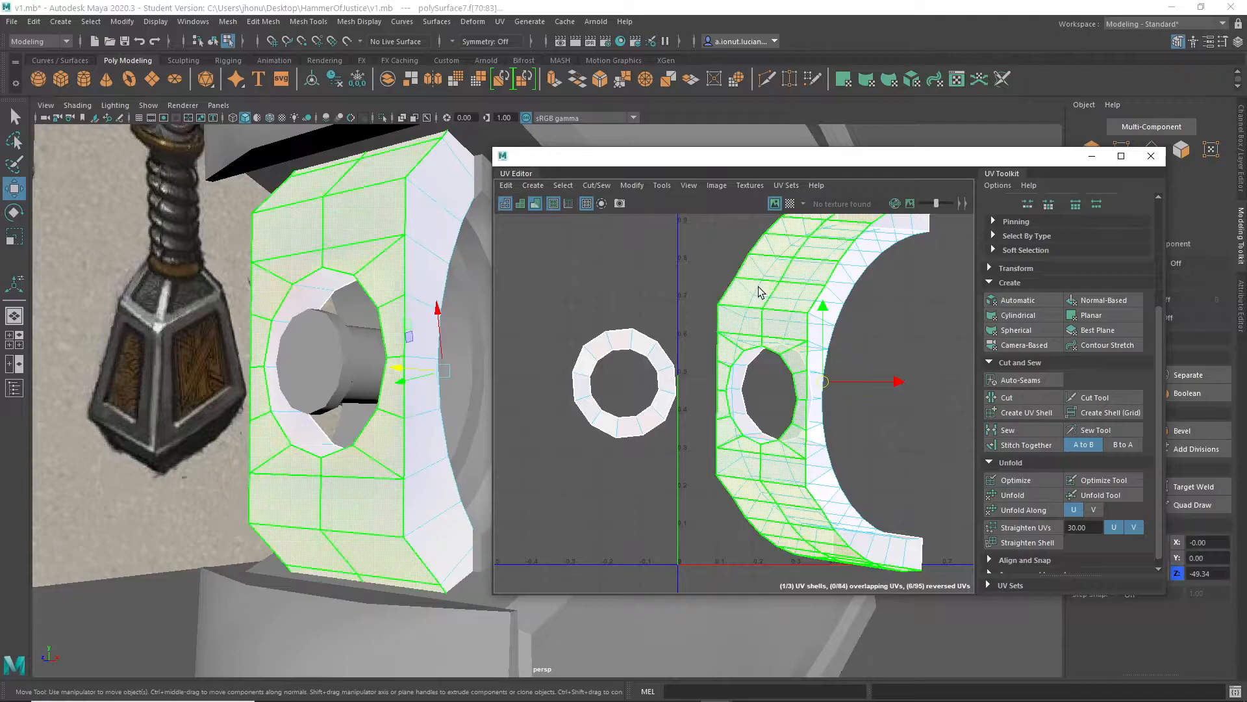
pyautogui.moveTo(824, 381); pyautogui.dragTo(631, 388)
pyautogui.scroll(-2, 643, 377)
pyautogui.keyDown('alt'); pyautogui.moveTo(637, 438); pyautogui.dragTo(610, 440, button='middle'); pyautogui.keyUp('alt')
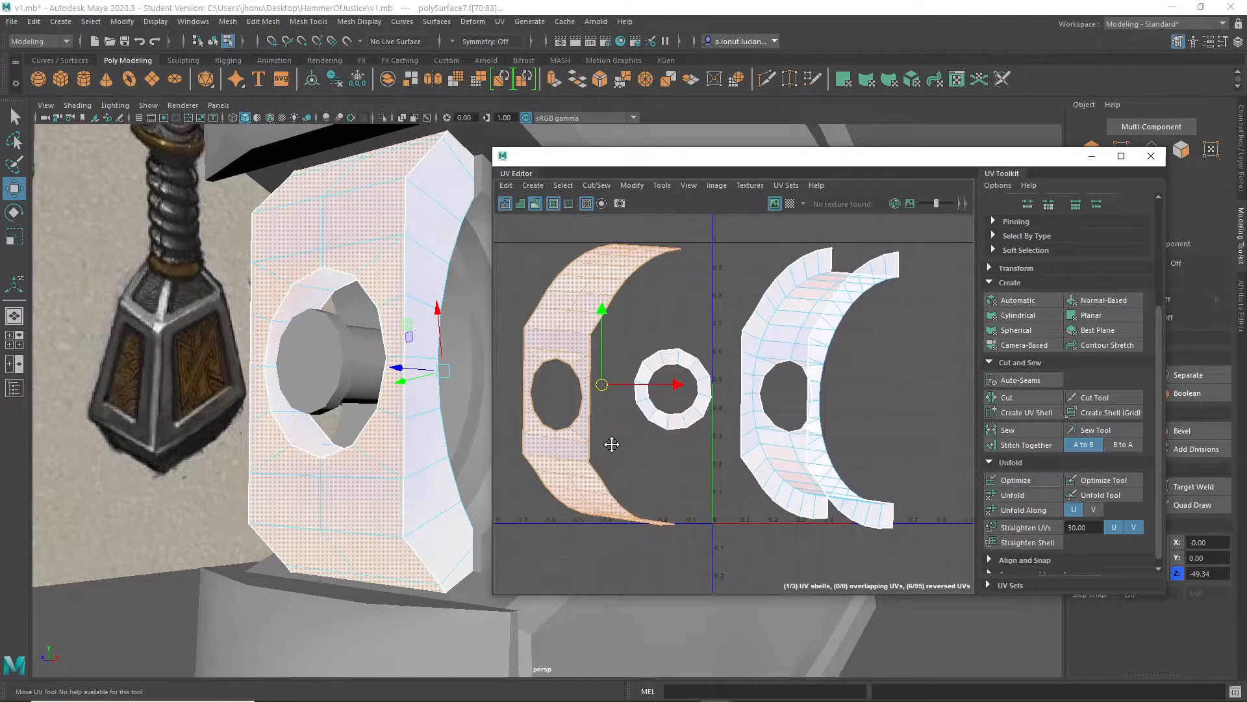
pyautogui.click(1029, 501)
pyautogui.click(632, 470)
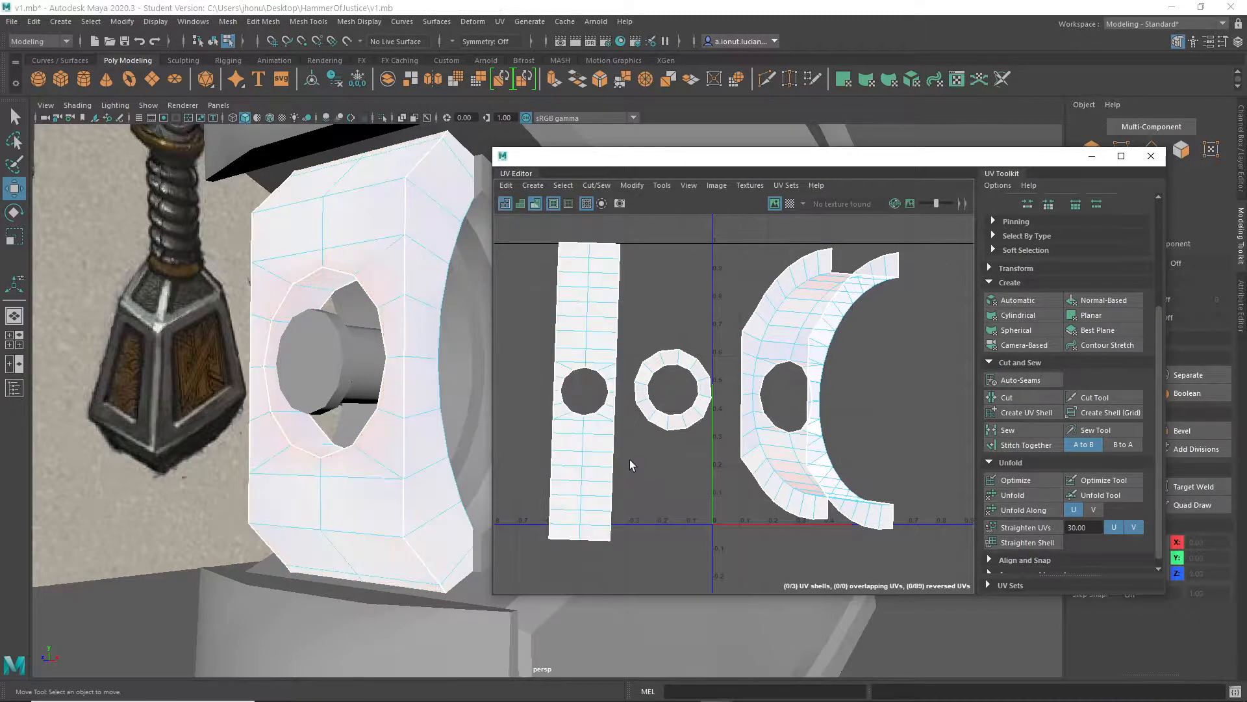
# Select the plate's remaining curved UV shell, covering its sides and back, and unfold it
pyautogui.scroll(1, 611, 418)
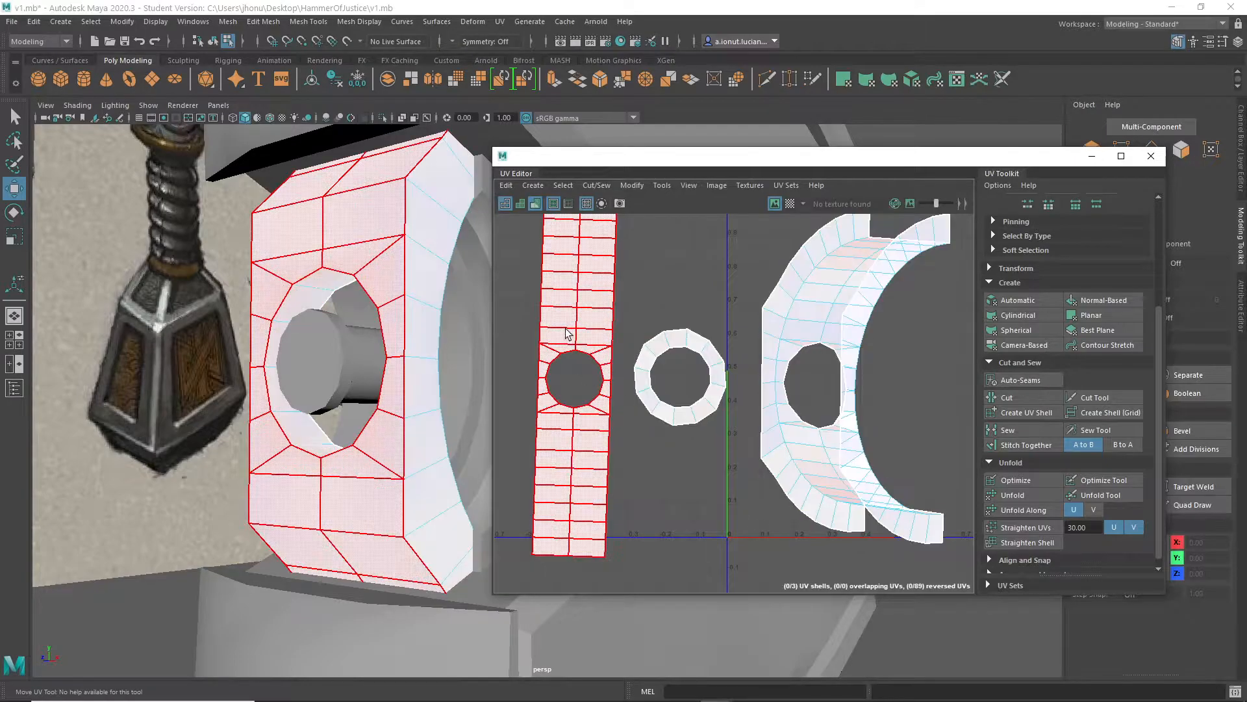
pyautogui.click(808, 434)
pyautogui.click(1025, 445)
pyautogui.keyDown('alt'); pyautogui.moveTo(754, 408); pyautogui.dragTo(682, 424, button='middle'); pyautogui.keyUp('alt')
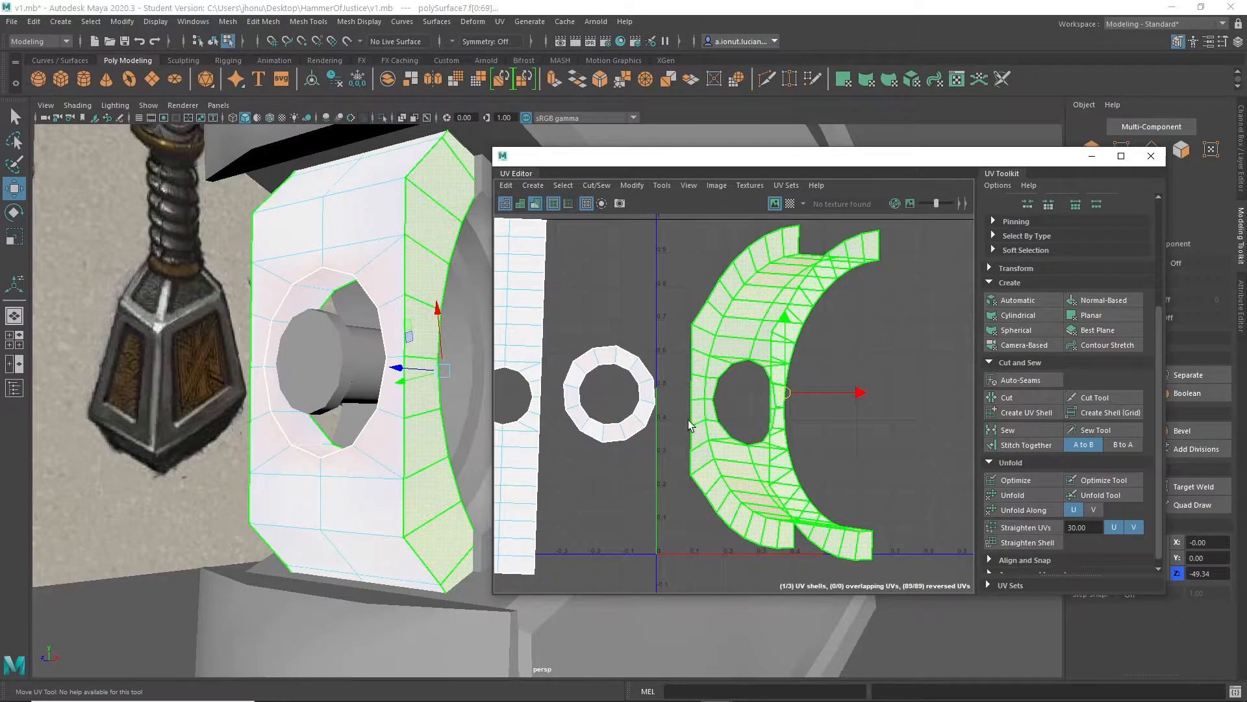
pyautogui.click(1016, 497)
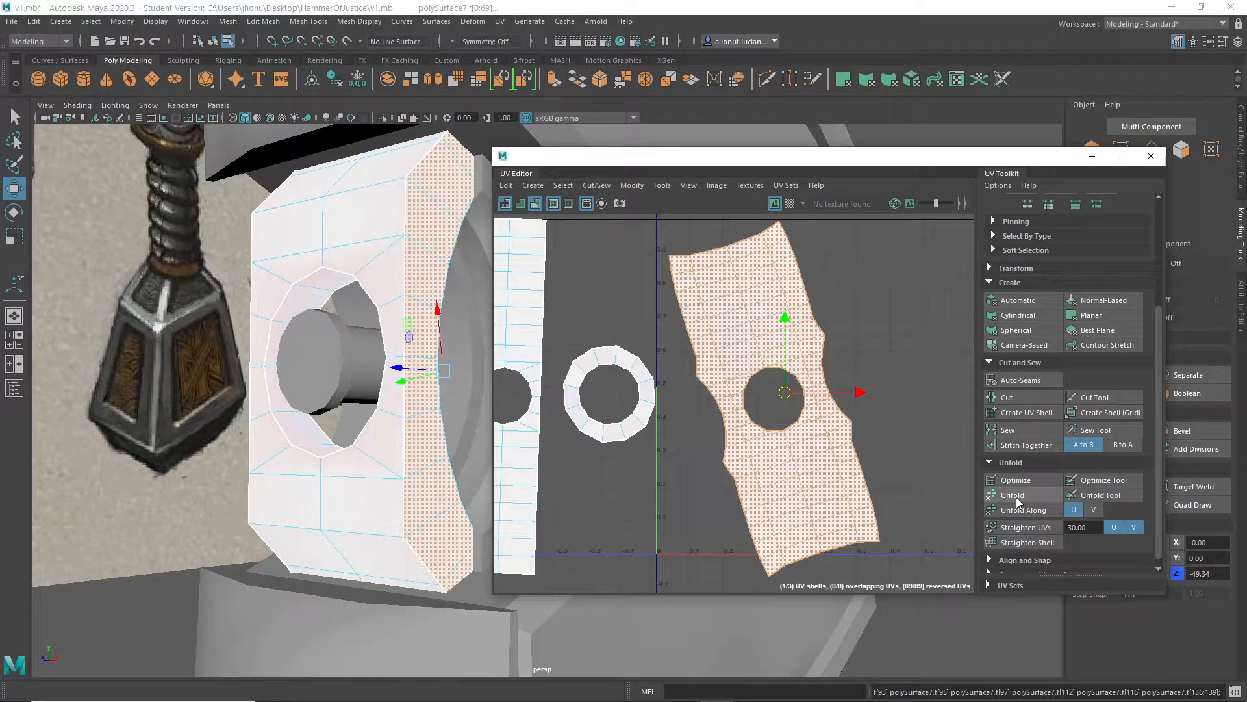
# Rotate the unfolded side-and-back shell so that it stands upright
pyautogui.press('e')
pyautogui.moveTo(761, 330); pyautogui.dragTo(780, 333)
pyautogui.click(911, 431)
pyautogui.scroll(-4, 825, 487)
pyautogui.scroll(3, 825, 484)
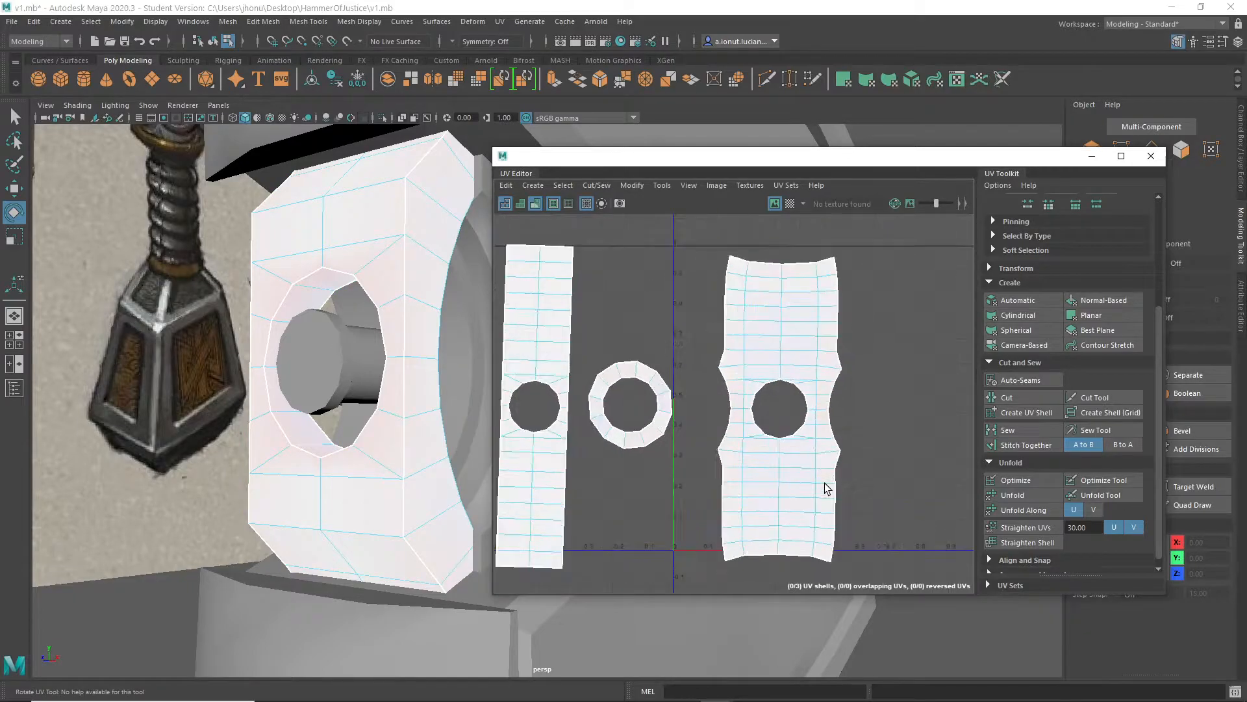
# Reposition the side-and-back shell next to the hole's ring shell and fine-tune its rotation
pyautogui.press('r')
pyautogui.click(782, 351)
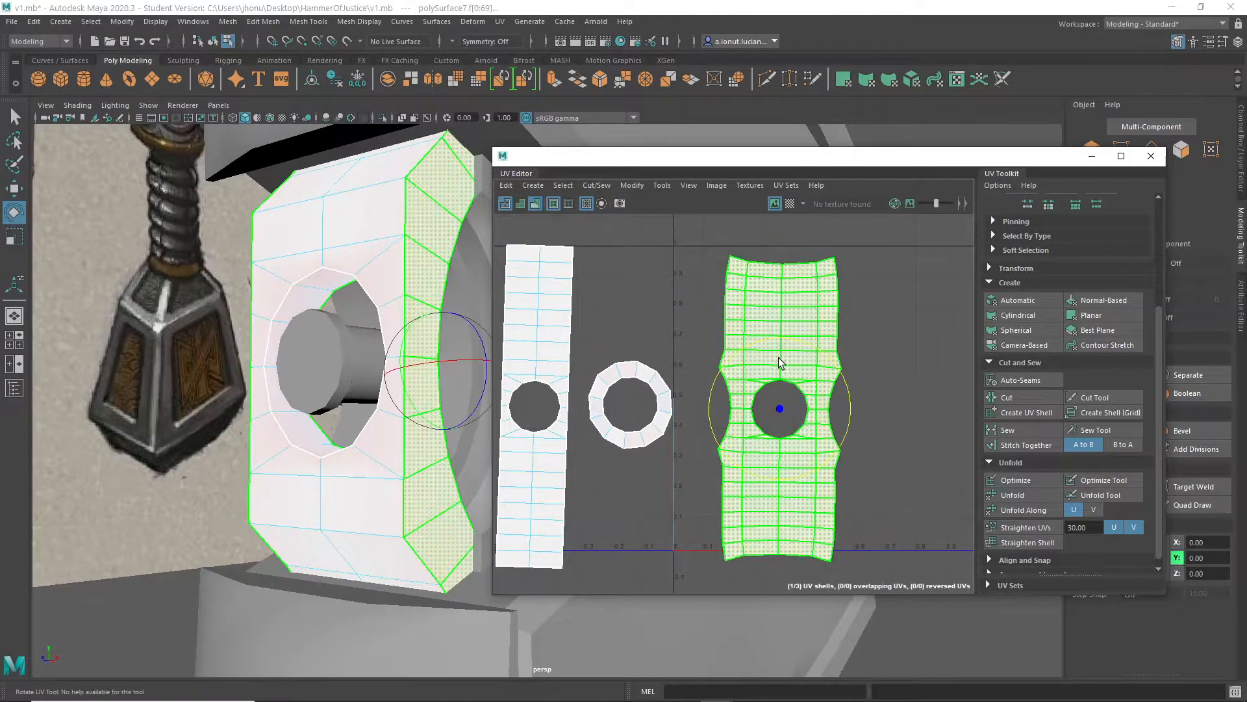
pyautogui.press('w')
pyautogui.moveTo(781, 412); pyautogui.dragTo(754, 385)
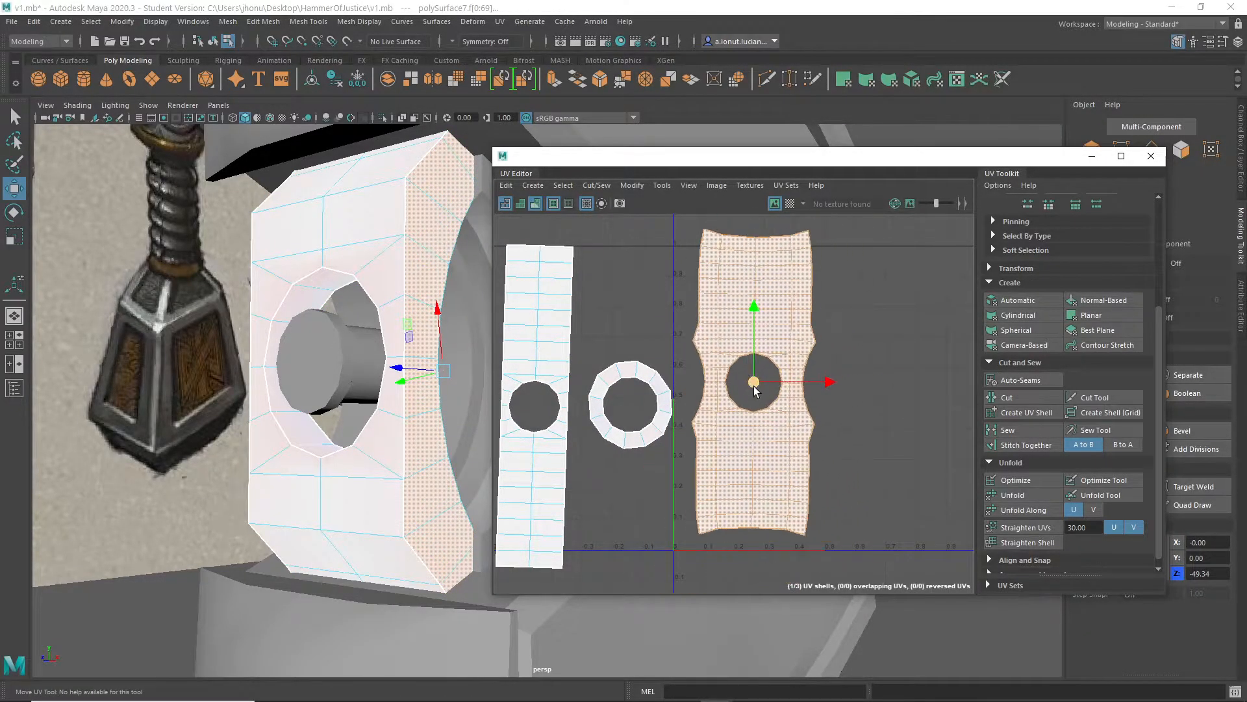
pyautogui.press('e')
pyautogui.moveTo(719, 306)
pyautogui.mouseDown()
pyautogui.moveTo(707, 322)
pyautogui.moveTo(725, 325)
pyautogui.mouseUp()
pyautogui.press('w')
pyautogui.moveTo(756, 385); pyautogui.dragTo(745, 409)
pyautogui.keyDown('alt'); pyautogui.moveTo(837, 407); pyautogui.dragTo(896, 401, button='middle'); pyautogui.keyUp('alt')
# Rotate the narrow outer-face strip shell upright and return the plate to object mode
pyautogui.click(607, 292)
pyautogui.press('e')
pyautogui.moveTo(608, 332); pyautogui.dragTo(604, 332)
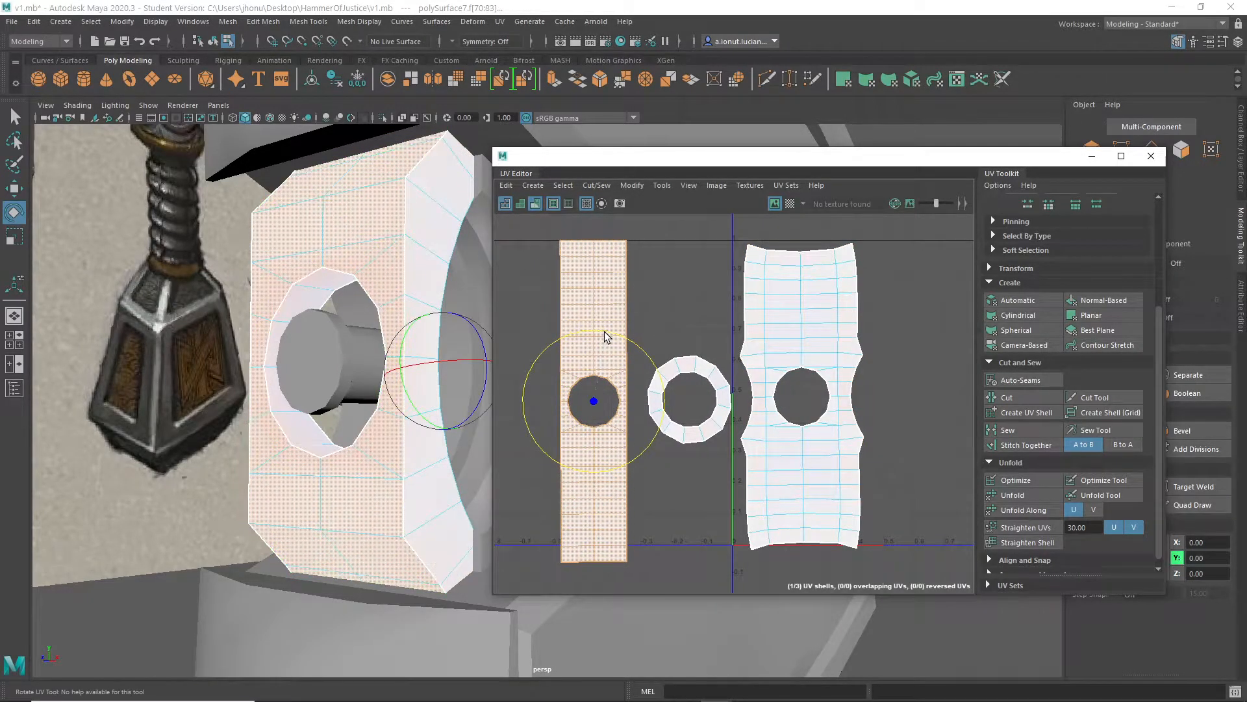
pyautogui.moveTo(364, 222); pyautogui.dragTo(401, 204, button='right')
pyautogui.keyDown('alt'); pyautogui.moveTo(426, 286); pyautogui.dragTo(383, 341, button='middle'); pyautogui.keyUp('alt')
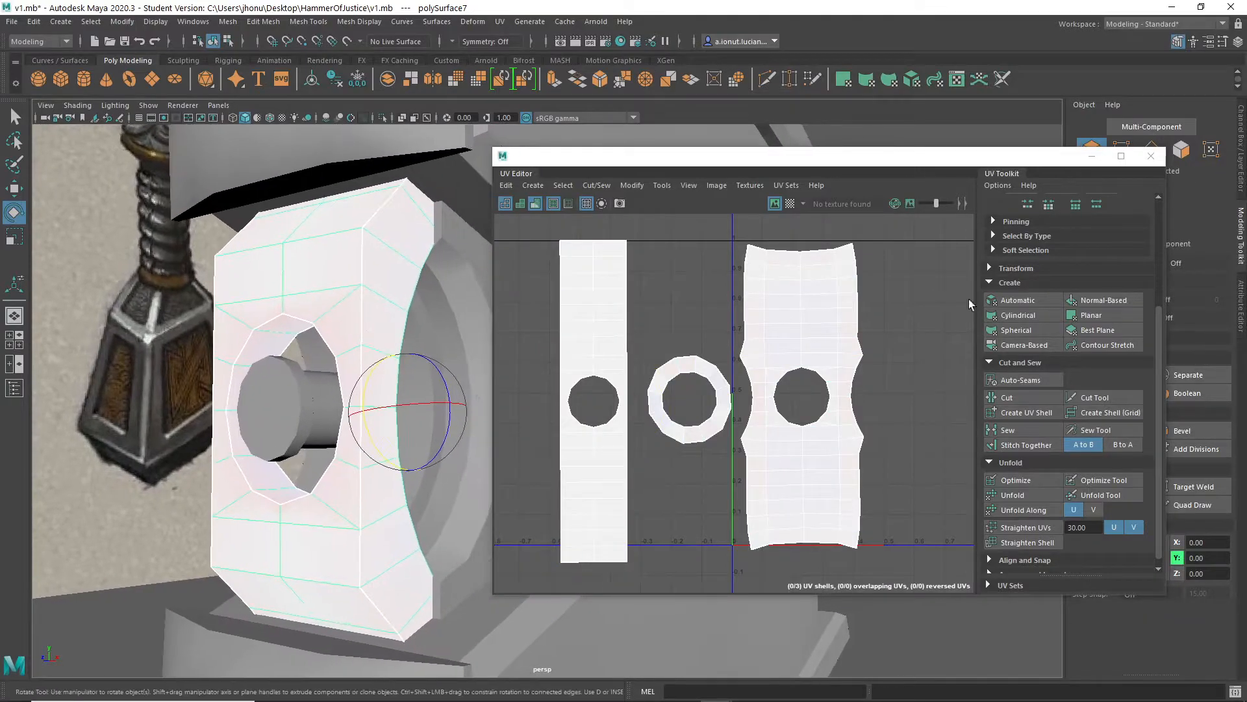
# Move the UV Editor lower and select the main hammer head to examine its UV distortion
pyautogui.moveTo(1051, 159); pyautogui.dragTo(1052, 255)
pyautogui.click(425, 146)
pyautogui.scroll(-5, 423, 212)
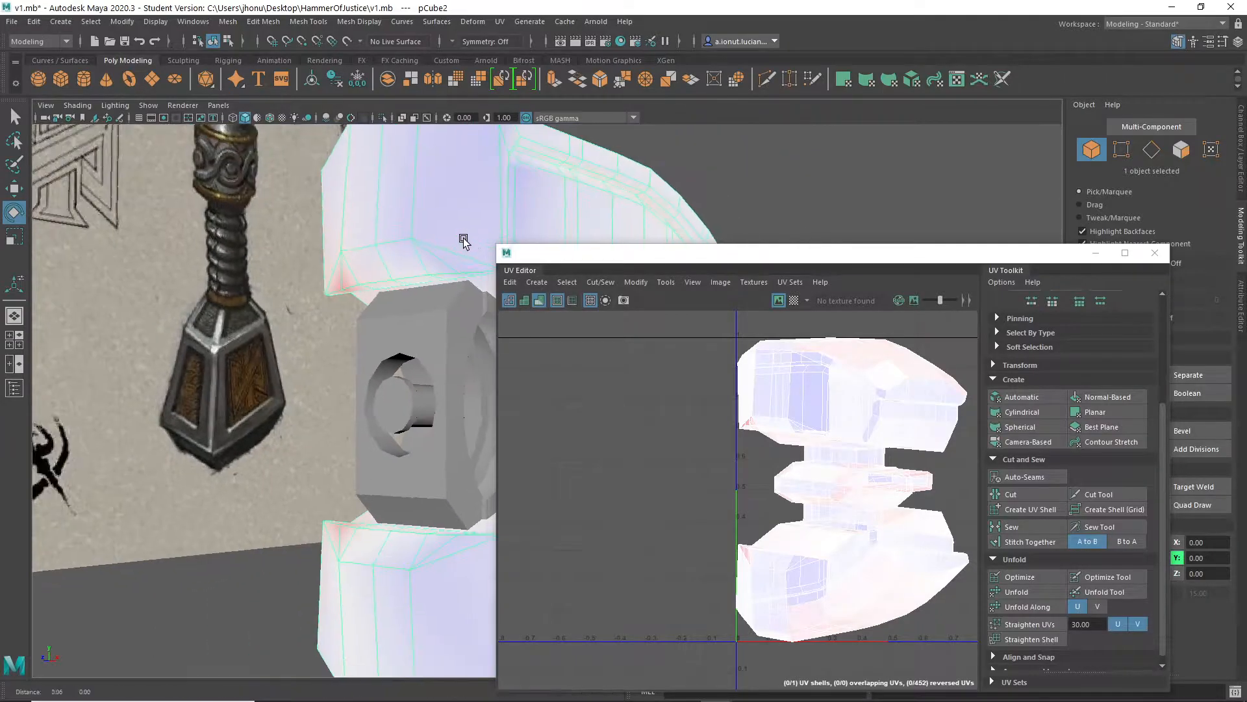
pyautogui.keyDown('alt'); pyautogui.moveTo(470, 243); pyautogui.dragTo(383, 214, button='middle'); pyautogui.keyUp('alt')
pyautogui.keyDown('alt'); pyautogui.moveTo(419, 287); pyautogui.dragTo(311, 297); pyautogui.keyUp('alt')
# Select the flanged cylindrical pin inside the plate's hole and isolate it in the viewport
pyautogui.press('q')
pyautogui.click(327, 300)
pyautogui.keyDown('alt'); pyautogui.moveTo(327, 300); pyautogui.dragTo(391, 364, button='middle'); pyautogui.keyUp('alt')
pyautogui.scroll(4, 437, 308)
pyautogui.click(328, 356)
pyautogui.moveTo(391, 365)
pyautogui.keyDown('alt'); pyautogui.mouseDown()
pyautogui.moveTo(351, 365)
pyautogui.moveTo(404, 379)
pyautogui.mouseUp(); pyautogui.keyUp('alt')
pyautogui.keyDown('alt'); pyautogui.moveTo(404, 379); pyautogui.dragTo(484, 400, button='middle'); pyautogui.keyUp('alt')
pyautogui.click(304, 398)
pyautogui.keyDown('alt'); pyautogui.moveTo(334, 409); pyautogui.dragTo(237, 404); pyautogui.keyUp('alt')
pyautogui.keyDown('alt'); pyautogui.moveTo(387, 398); pyautogui.dragTo(271, 398, button='middle'); pyautogui.keyUp('alt')
pyautogui.hotkey('ctrl', '1')
pyautogui.keyDown('alt'); pyautogui.moveTo(361, 395); pyautogui.dragTo(253, 356); pyautogui.keyUp('alt')
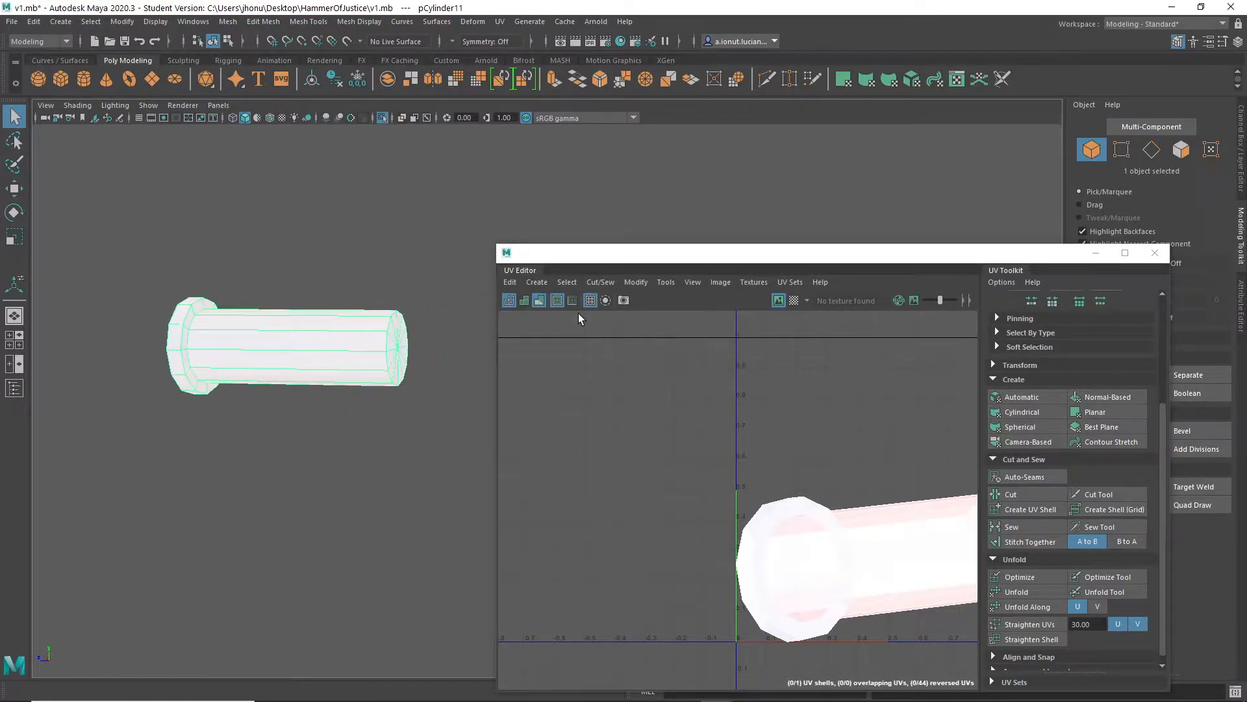
# Turn off UV distortion shading and minimize the UV Editor to clear the view of the pin
pyautogui.click(537, 302)
pyautogui.moveTo(538, 258); pyautogui.dragTo(464, 184)
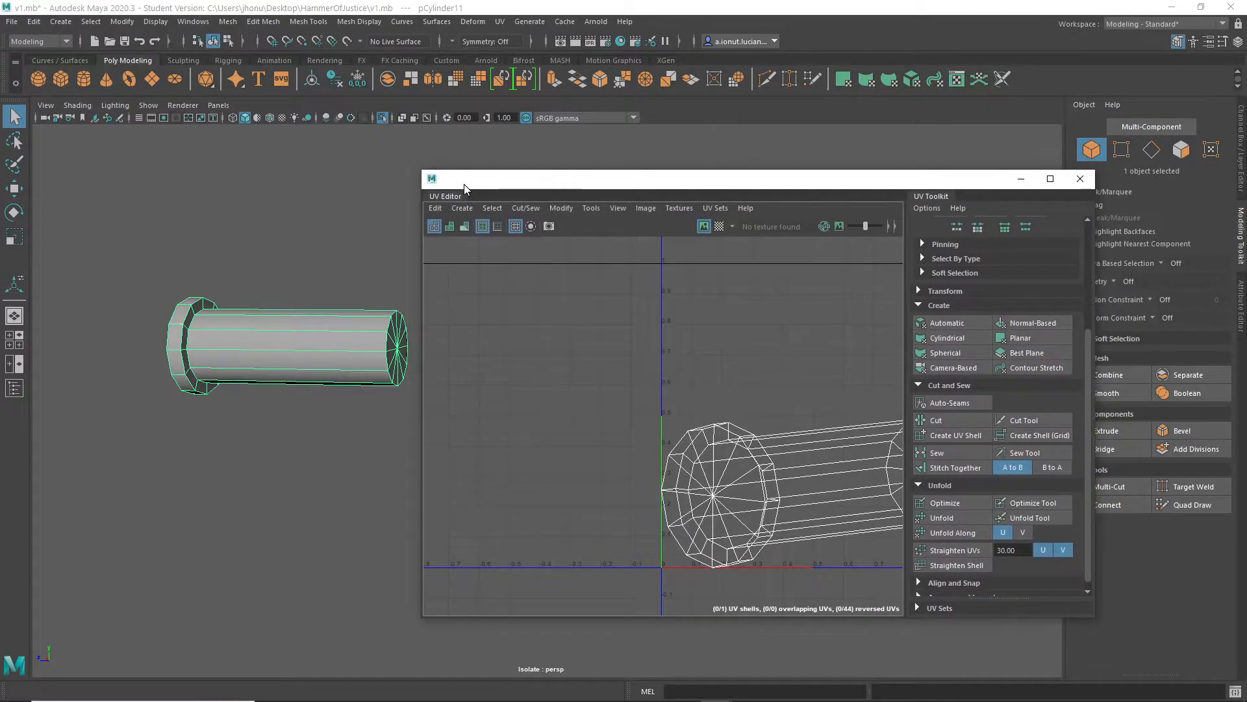
pyautogui.click(1027, 183)
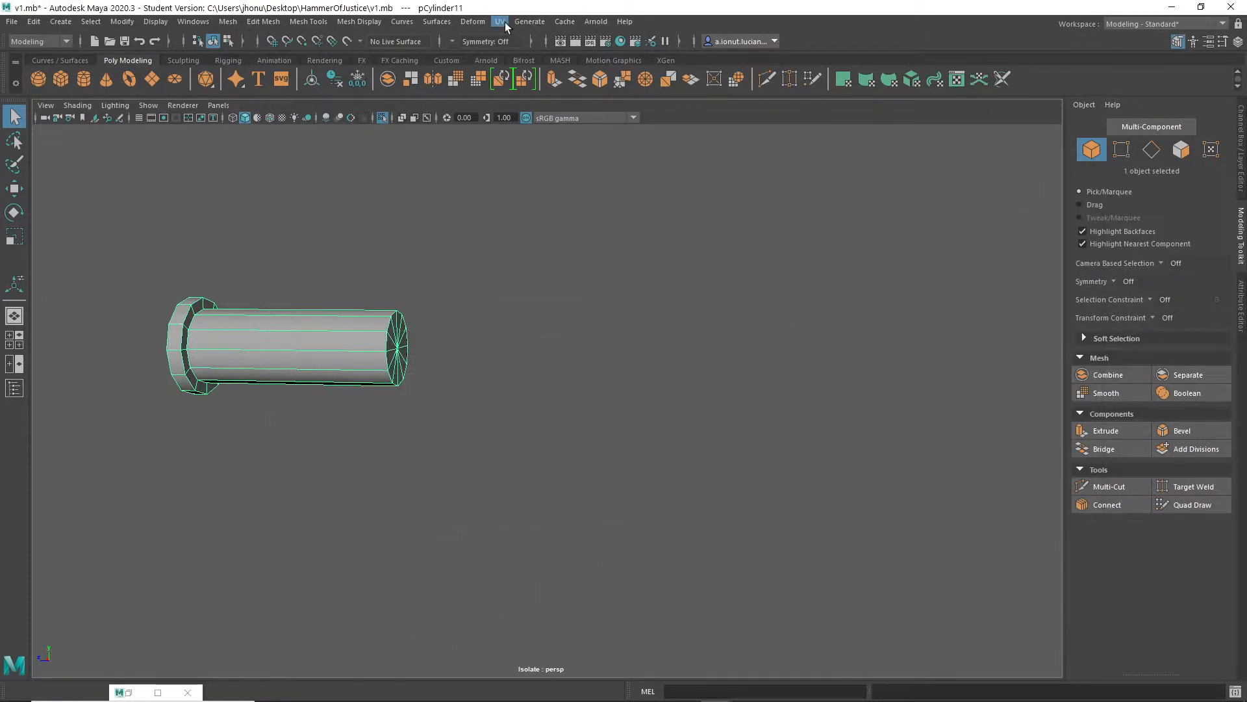
# Cut a UV seam around the rim of the pin's flat end cap with the 3D Cut and Sew UV Tool
pyautogui.click(499, 22)
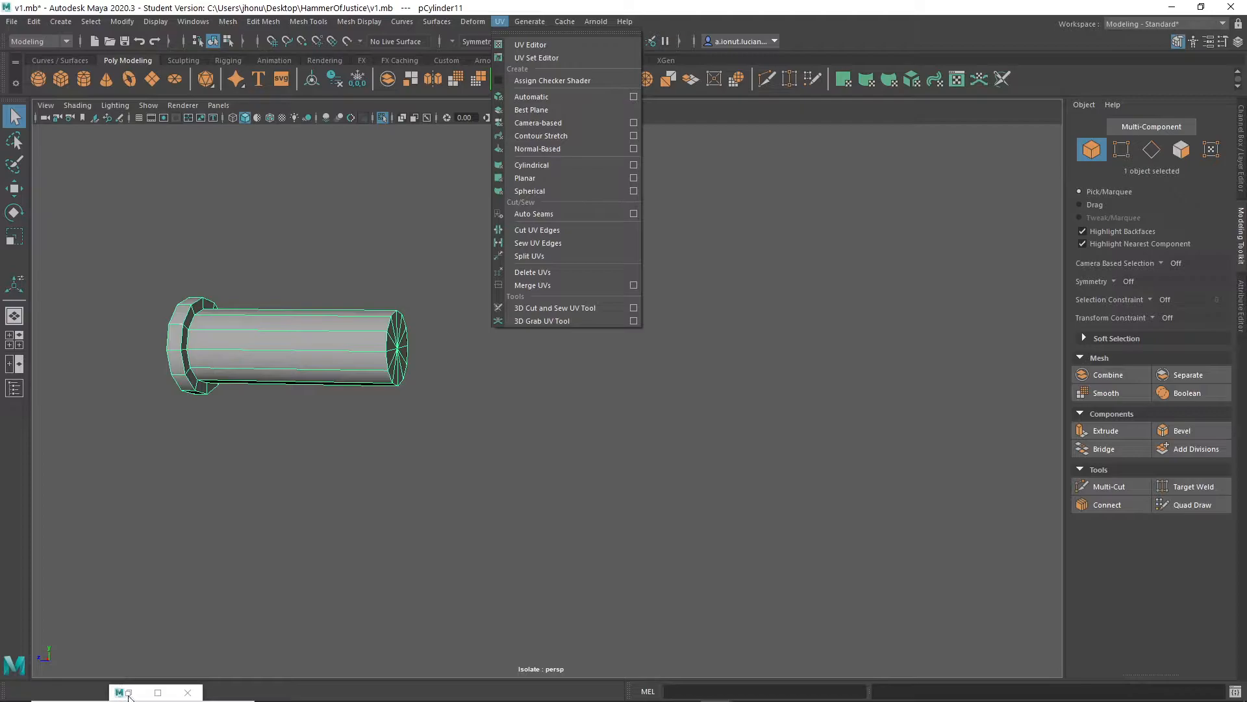
pyautogui.click(520, 310)
pyautogui.keyDown('alt'); pyautogui.moveTo(334, 368); pyautogui.dragTo(596, 386, button='middle'); pyautogui.keyUp('alt')
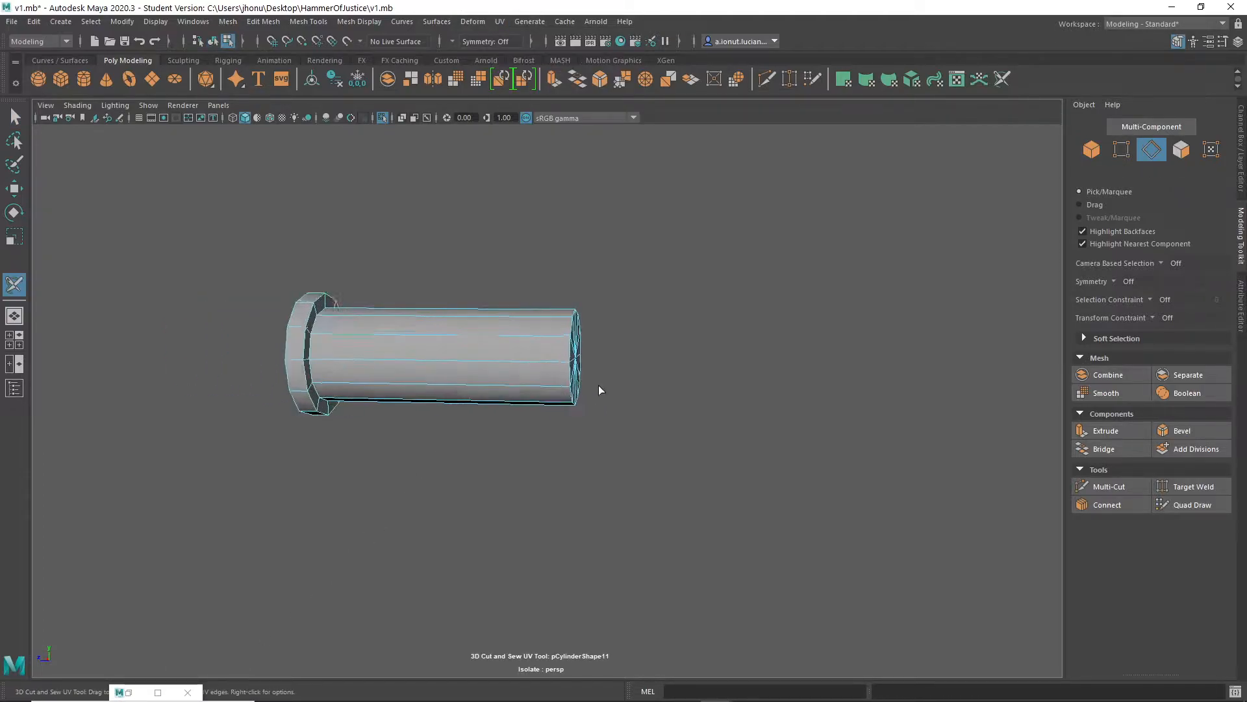
pyautogui.scroll(3, 596, 386)
pyautogui.keyDown('alt'); pyautogui.moveTo(568, 351); pyautogui.dragTo(684, 417); pyautogui.keyUp('alt')
pyautogui.doubleClick(745, 373)
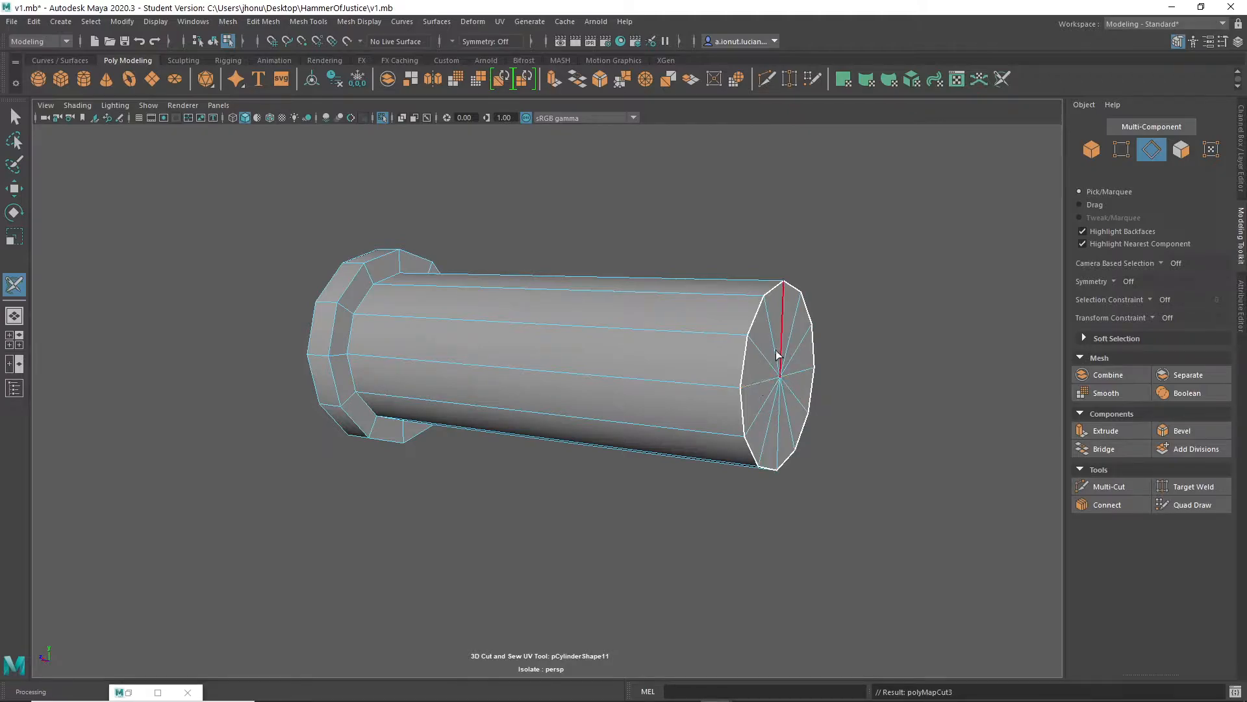
# Cut a UV seam around the outer rim of the pin's flange, sewing back stray cuts among the rim edges
pyautogui.keyDown('alt'); pyautogui.moveTo(604, 416); pyautogui.dragTo(740, 429); pyautogui.keyUp('alt')
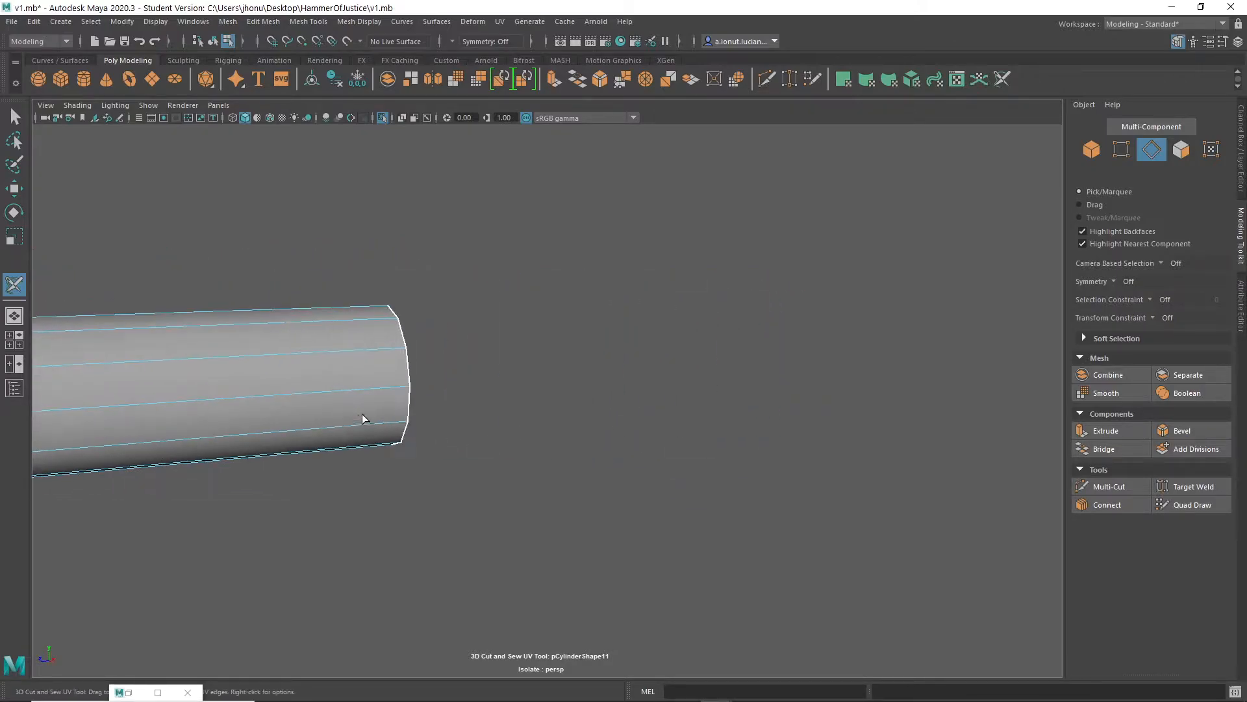
pyautogui.keyDown('alt'); pyautogui.moveTo(359, 420); pyautogui.dragTo(907, 396, button='middle'); pyautogui.keyUp('alt')
pyautogui.scroll(4, 812, 357)
pyautogui.keyDown('alt'); pyautogui.moveTo(718, 316); pyautogui.dragTo(654, 418); pyautogui.keyUp('alt')
pyautogui.doubleClick(719, 302)
pyautogui.scroll(4, 504, 416)
pyautogui.click(488, 400)
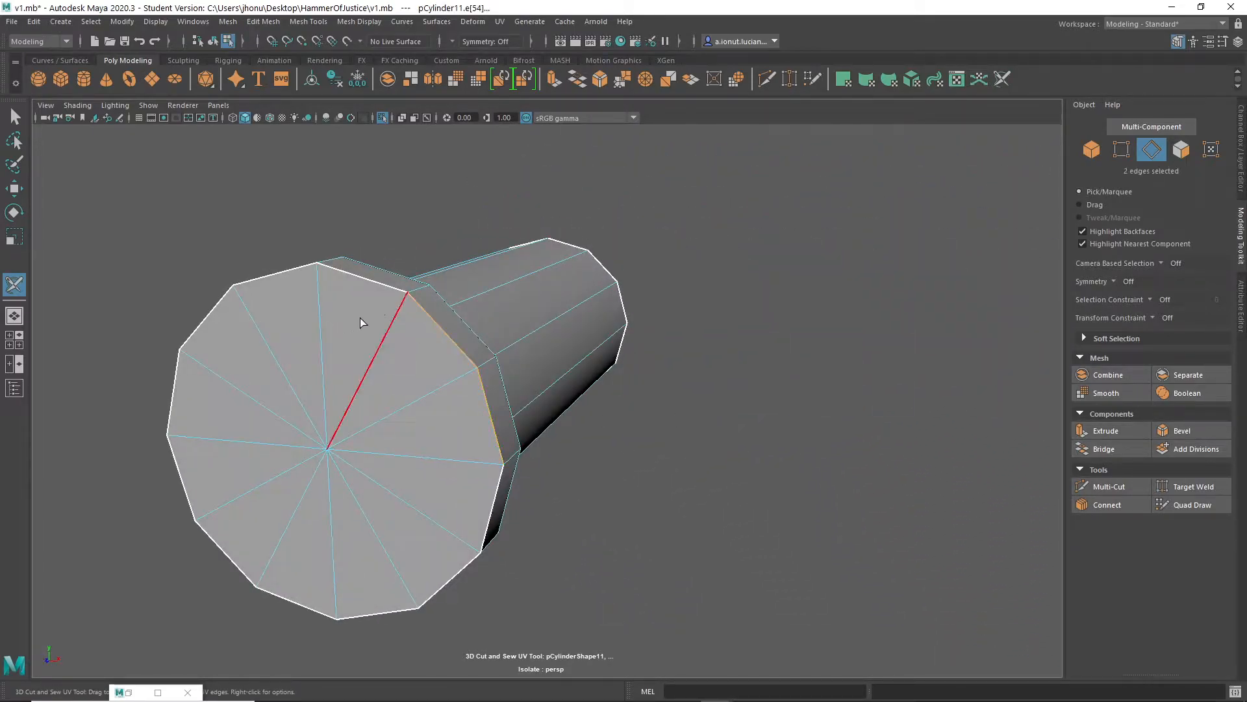
pyautogui.moveTo(443, 335)
pyautogui.mouseDown()
pyautogui.moveTo(490, 428)
pyautogui.moveTo(440, 335)
pyautogui.moveTo(473, 364)
pyautogui.moveTo(426, 318)
pyautogui.moveTo(464, 379)
pyautogui.moveTo(441, 334)
pyautogui.moveTo(374, 328)
pyautogui.mouseUp()
pyautogui.doubleClick(454, 354)
pyautogui.keyDown('ctrl'); pyautogui.moveTo(482, 408); pyautogui.dragTo(450, 557); pyautogui.keyUp('ctrl')
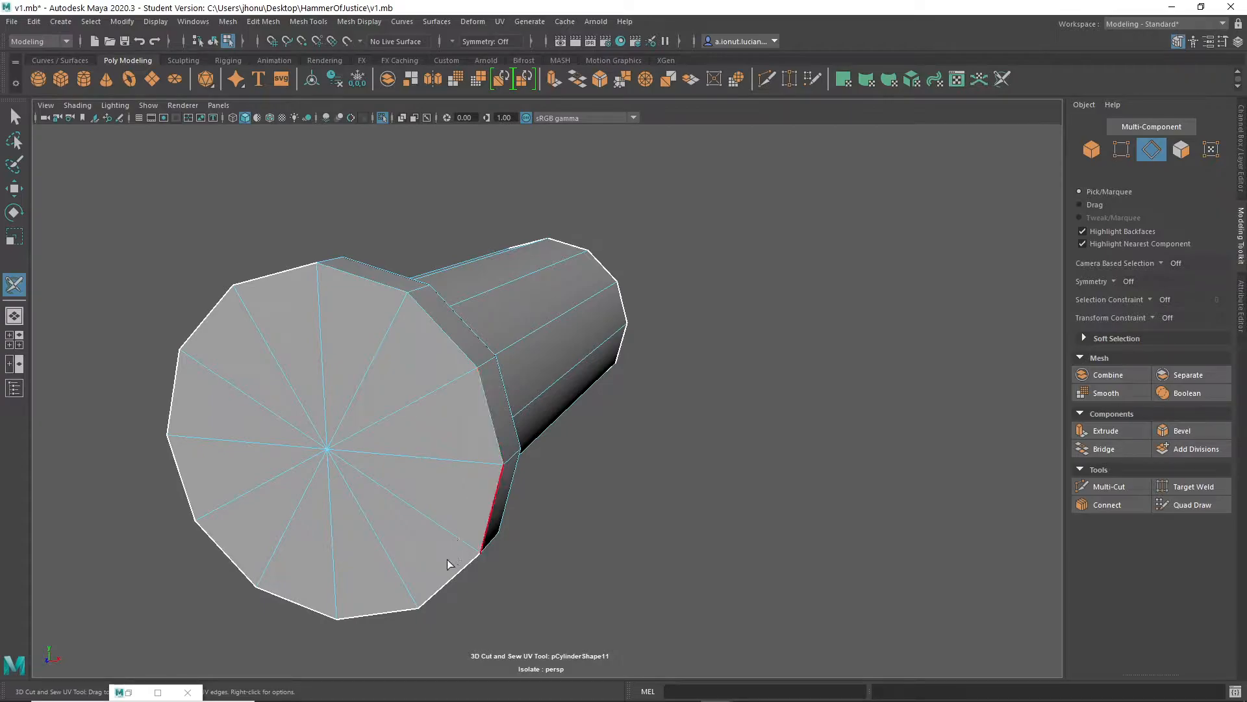
pyautogui.keyDown('alt'); pyautogui.moveTo(389, 596); pyautogui.dragTo(398, 621); pyautogui.keyUp('alt')
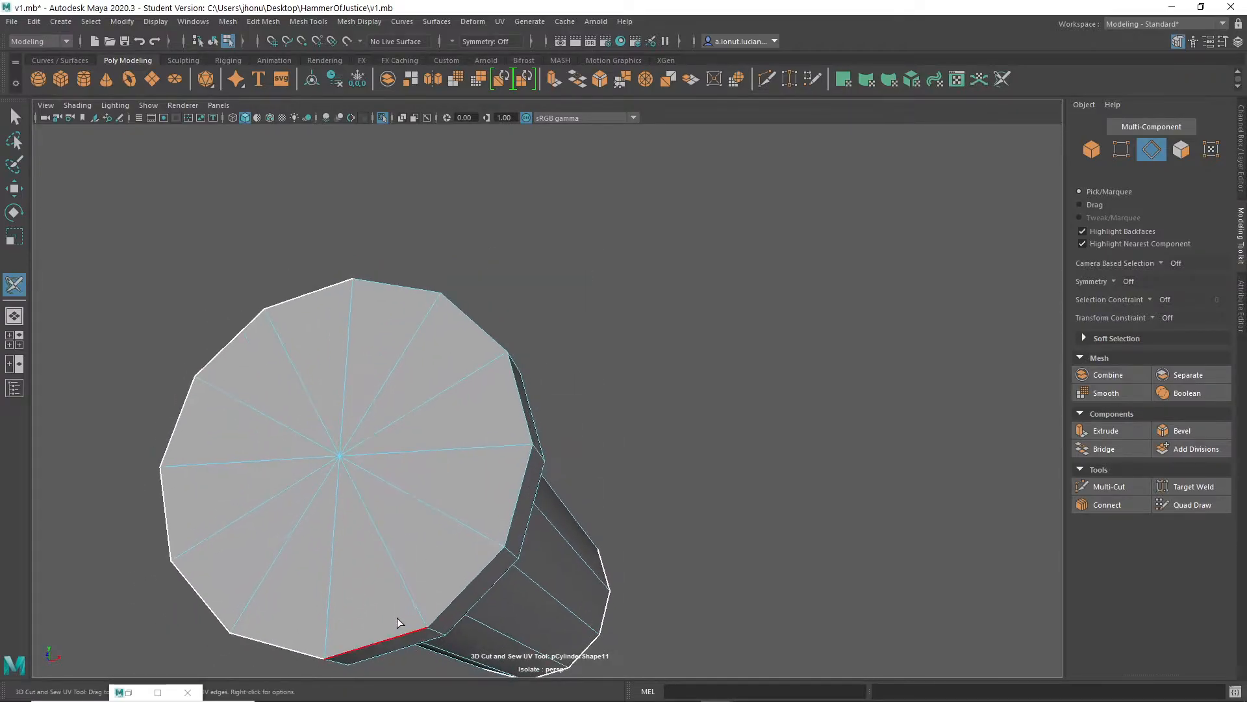
pyautogui.keyDown('alt'); pyautogui.moveTo(376, 317); pyautogui.dragTo(500, 292); pyautogui.keyUp('alt')
pyautogui.doubleClick(508, 282)
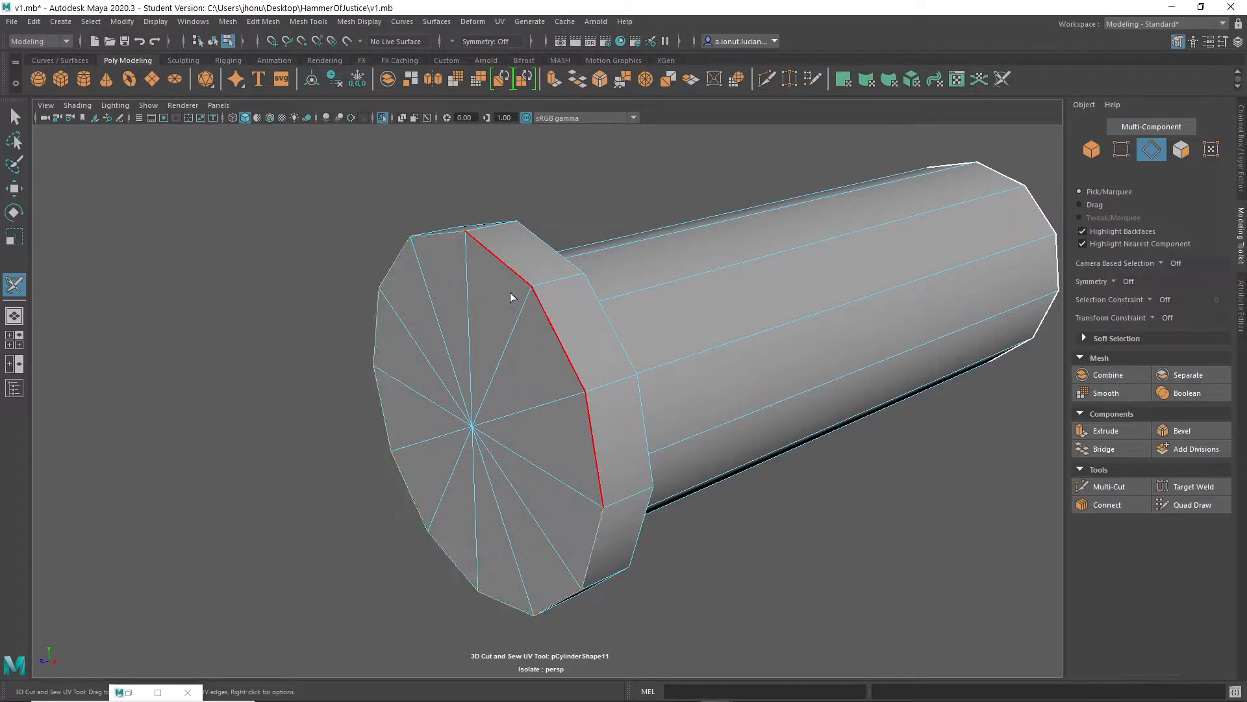
pyautogui.moveTo(523, 306)
pyautogui.mouseDown()
pyautogui.moveTo(523, 293)
pyautogui.moveTo(536, 330)
pyautogui.mouseUp()
# Cut a UV seam across the flange and along the pin's full shaft length, and sew the stray cut on the end cap
pyautogui.keyDown('alt'); pyautogui.moveTo(578, 393); pyautogui.dragTo(501, 375); pyautogui.keyUp('alt')
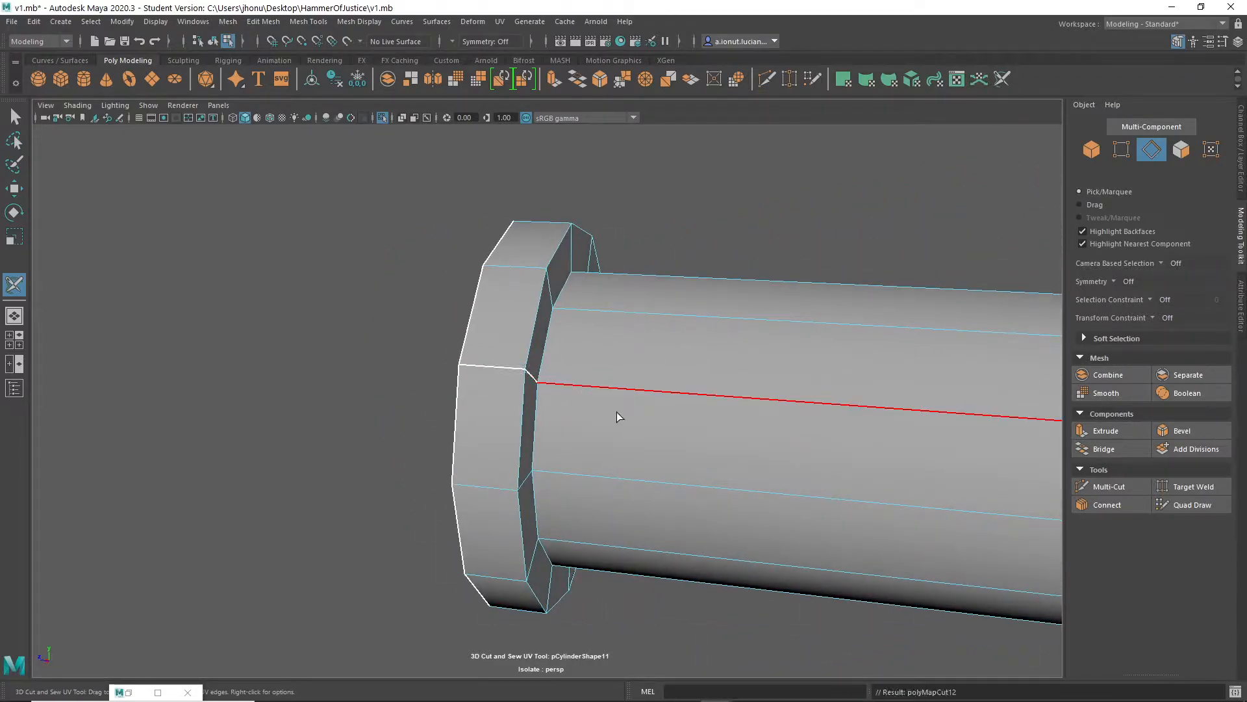
pyautogui.keyDown('alt'); pyautogui.moveTo(604, 408); pyautogui.dragTo(387, 388, button='right'); pyautogui.keyUp('alt')
pyautogui.keyDown('alt'); pyautogui.moveTo(387, 387); pyautogui.dragTo(543, 402); pyautogui.keyUp('alt')
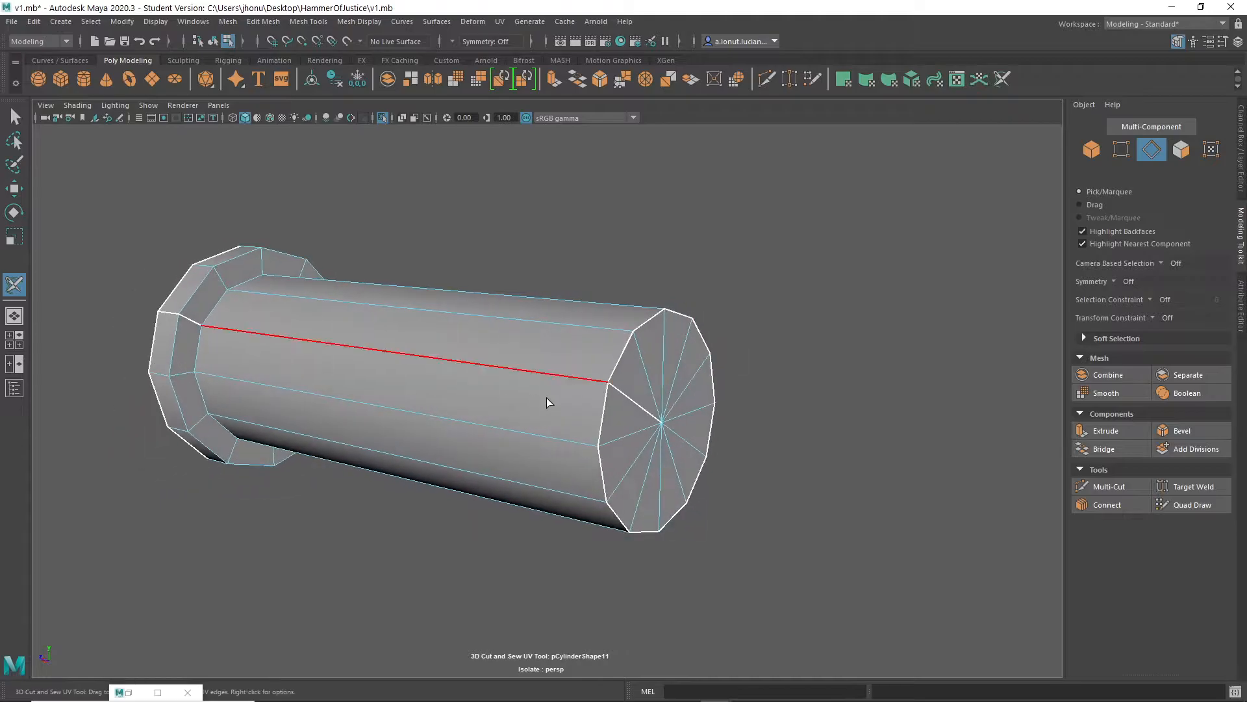
pyautogui.click(630, 400)
pyautogui.keyDown('alt'); pyautogui.moveTo(629, 400); pyautogui.dragTo(703, 414); pyautogui.keyUp('alt')
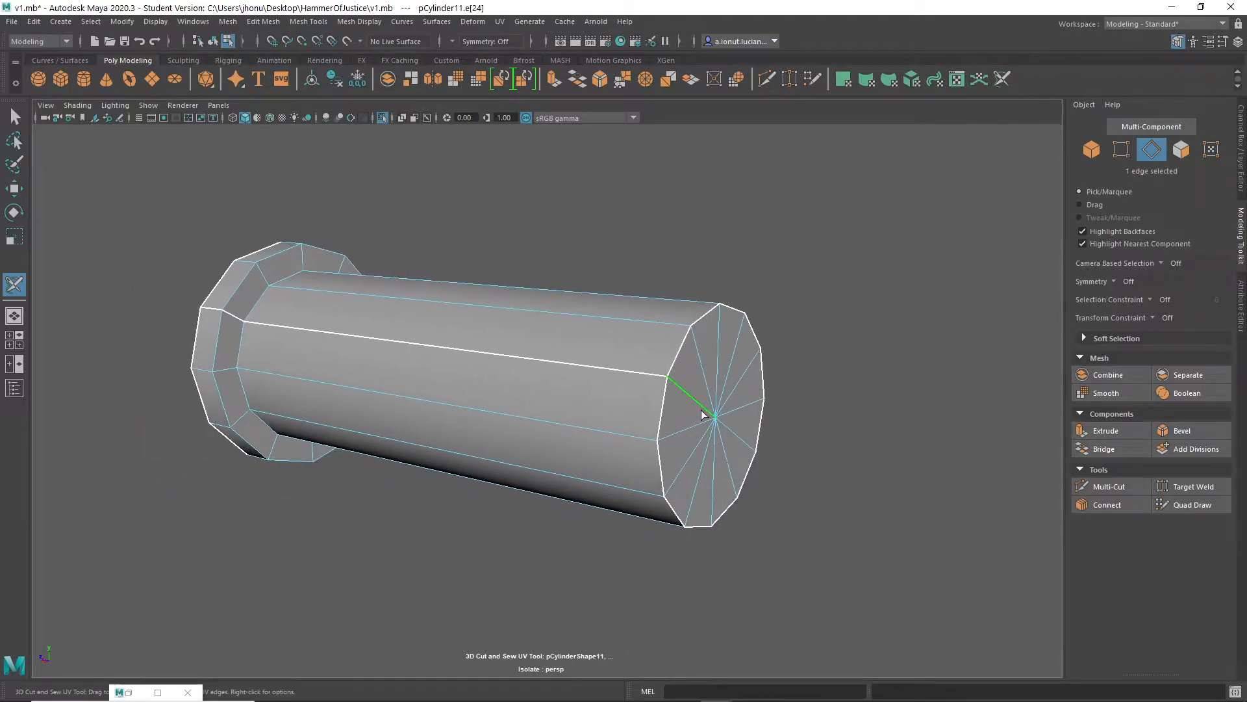
pyautogui.click(867, 495)
pyautogui.keyDown('ctrl'); pyautogui.click(706, 409); pyautogui.keyUp('ctrl')
# Select the 12 faces of the pin's flat end cap and delete them
pyautogui.keyDown('alt'); pyautogui.moveTo(965, 464); pyautogui.dragTo(834, 465); pyautogui.keyUp('alt')
pyautogui.keyDown('alt'); pyautogui.moveTo(354, 416); pyautogui.dragTo(610, 353); pyautogui.keyUp('alt')
pyautogui.moveTo(618, 328); pyautogui.dragTo(618, 371, button='right')
pyautogui.moveTo(688, 383)
pyautogui.mouseDown()
pyautogui.moveTo(580, 393)
pyautogui.moveTo(647, 404)
pyautogui.mouseUp()
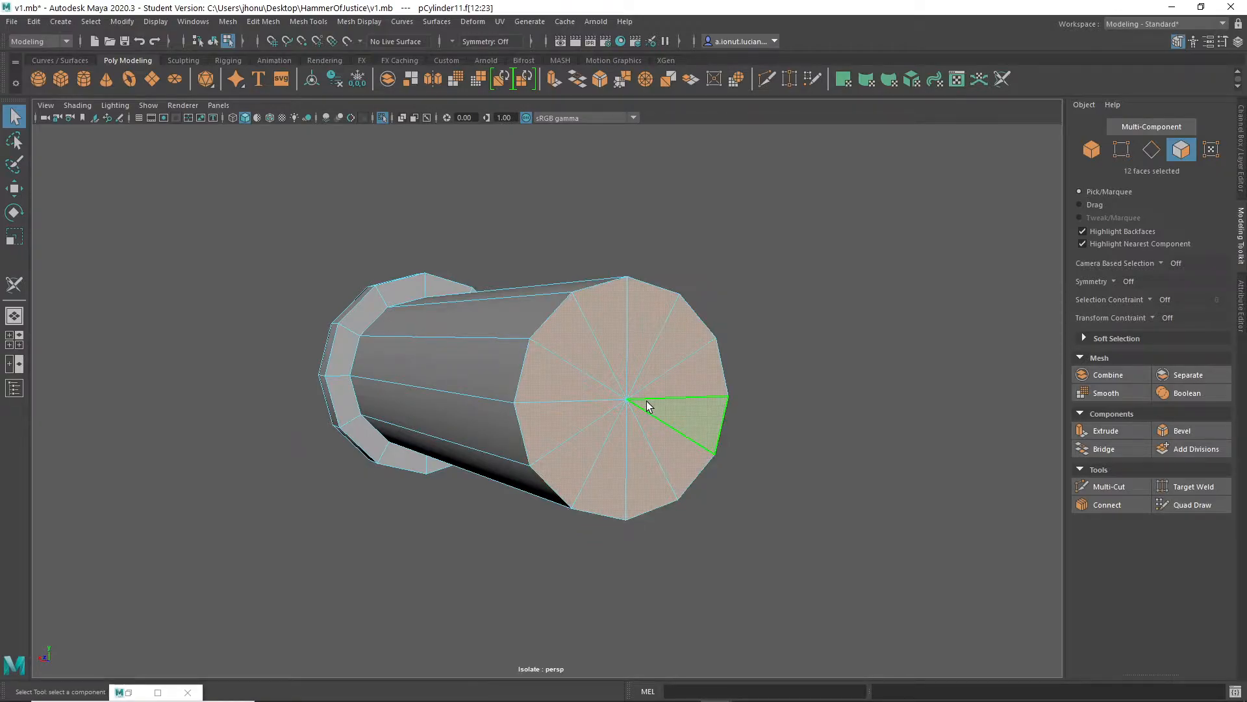
pyautogui.press('Delete')
# Return the pin to object mode and examine its flange and shaft seams with the 3D Cut and Sew UV Tool active
pyautogui.keyDown('alt'); pyautogui.moveTo(504, 479); pyautogui.dragTo(525, 367); pyautogui.keyUp('alt')
pyautogui.moveTo(525, 367); pyautogui.dragTo(614, 311, button='right')
pyautogui.keyDown('alt'); pyautogui.moveTo(560, 322); pyautogui.dragTo(700, 349); pyautogui.keyUp('alt')
pyautogui.press('f')
pyautogui.hotkey('ctrl', '1')
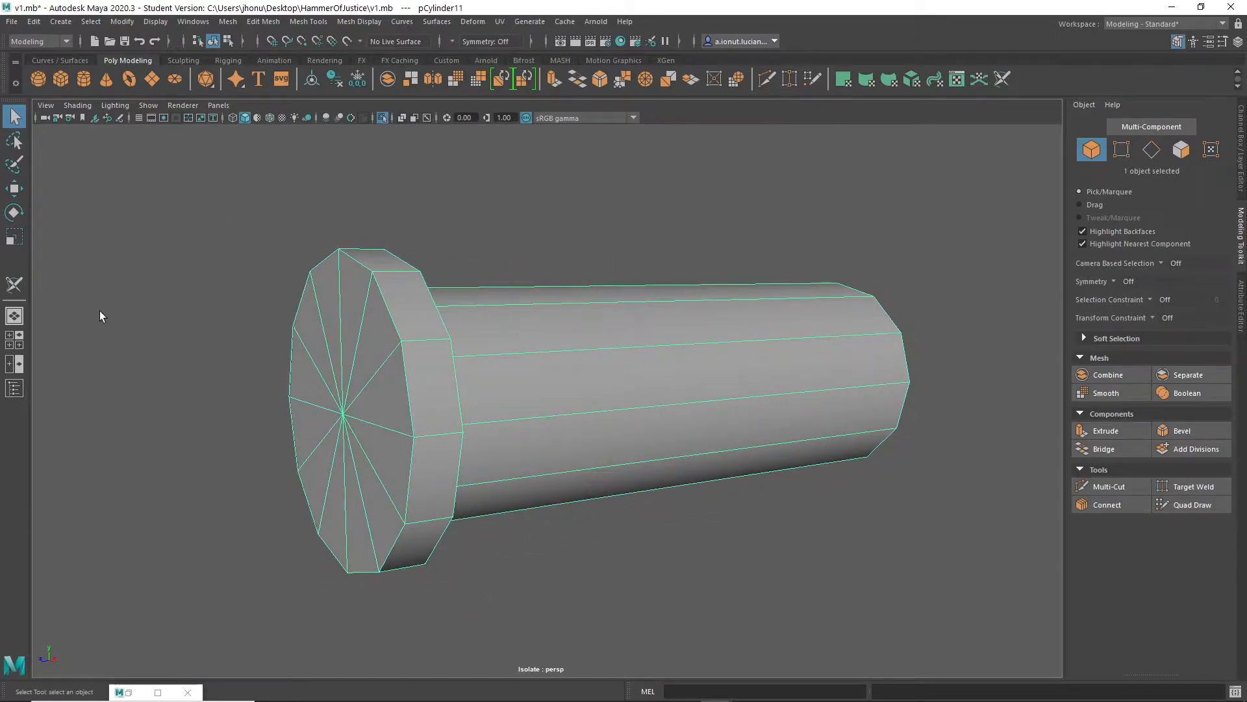
pyautogui.click(14, 288)
pyautogui.keyDown('alt'); pyautogui.moveTo(587, 405); pyautogui.dragTo(511, 325); pyautogui.keyUp('alt')
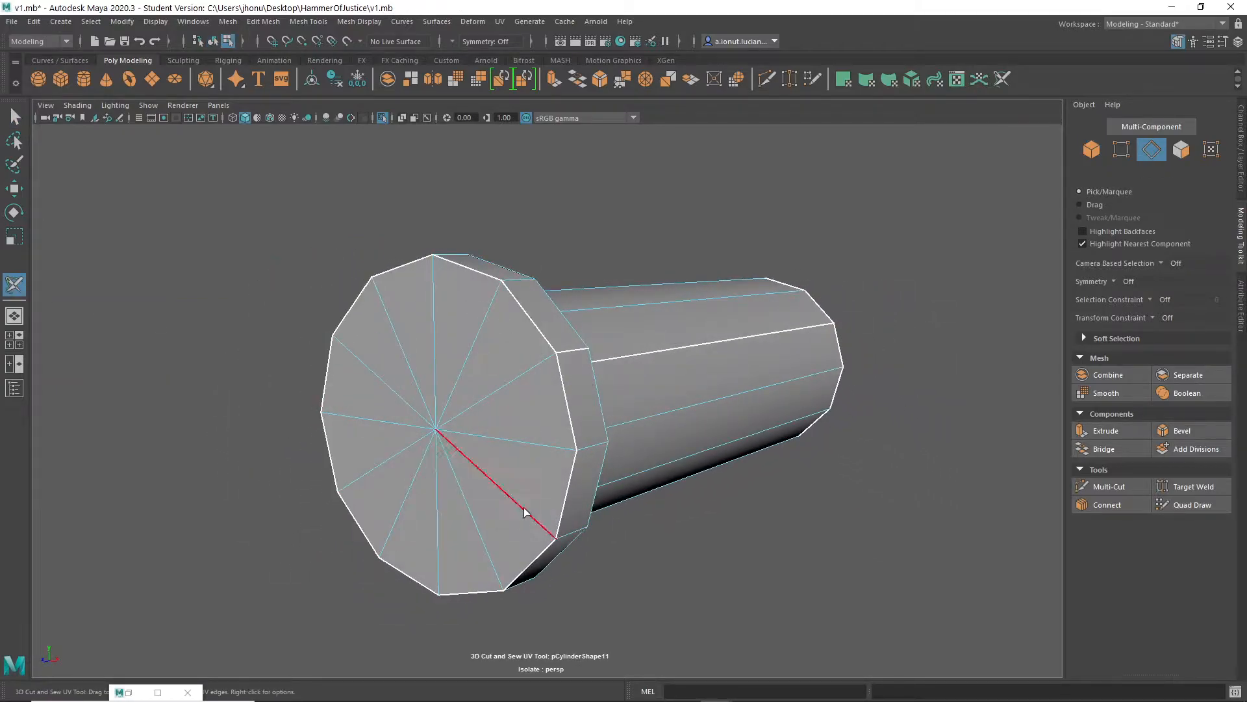
pyautogui.keyDown('alt'); pyautogui.moveTo(517, 477); pyautogui.dragTo(396, 417); pyautogui.keyUp('alt')
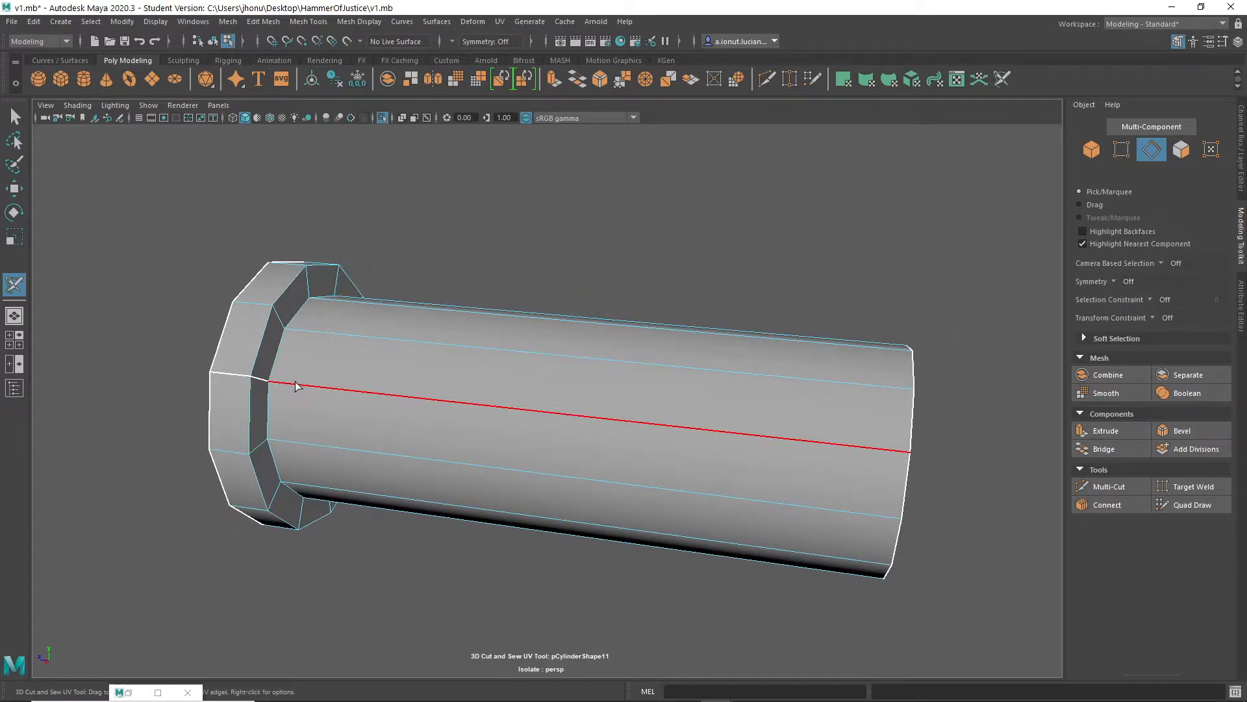
pyautogui.click(382, 393)
pyautogui.keyDown('alt'); pyautogui.moveTo(382, 393); pyautogui.dragTo(388, 392); pyautogui.keyUp('alt')
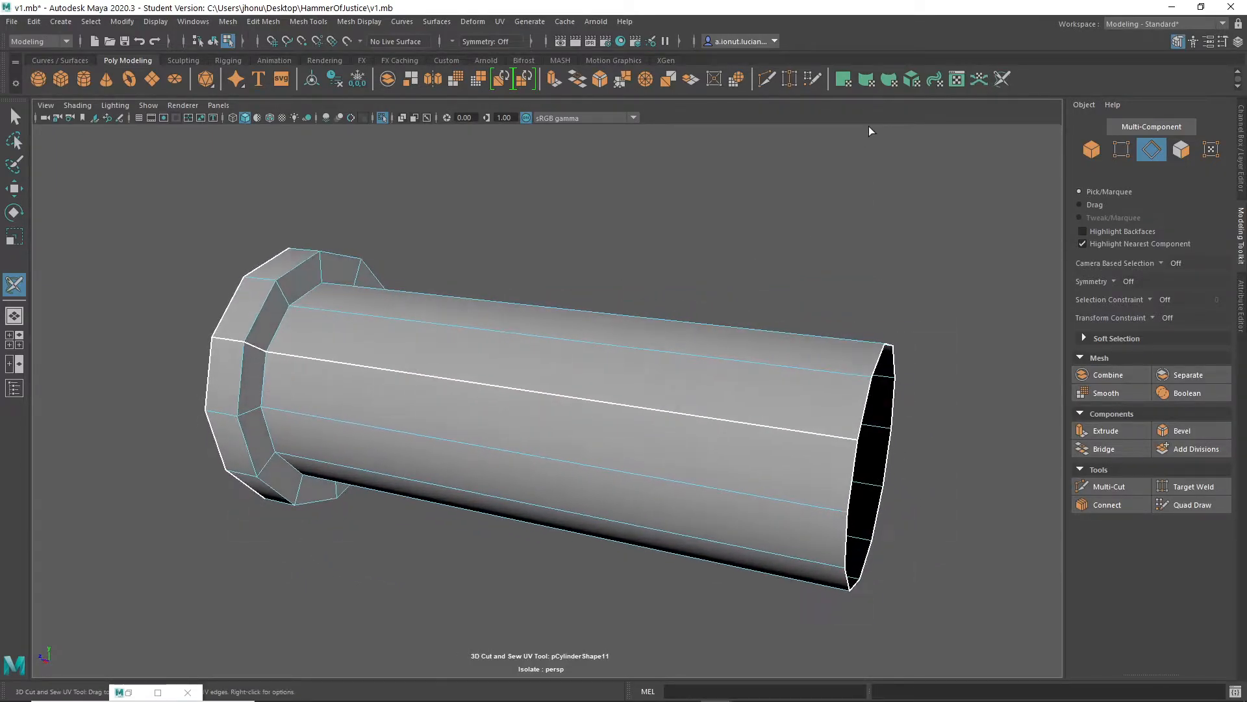
# Restore the UV Editor and unfold all of the pin's UVs
pyautogui.click(146, 690)
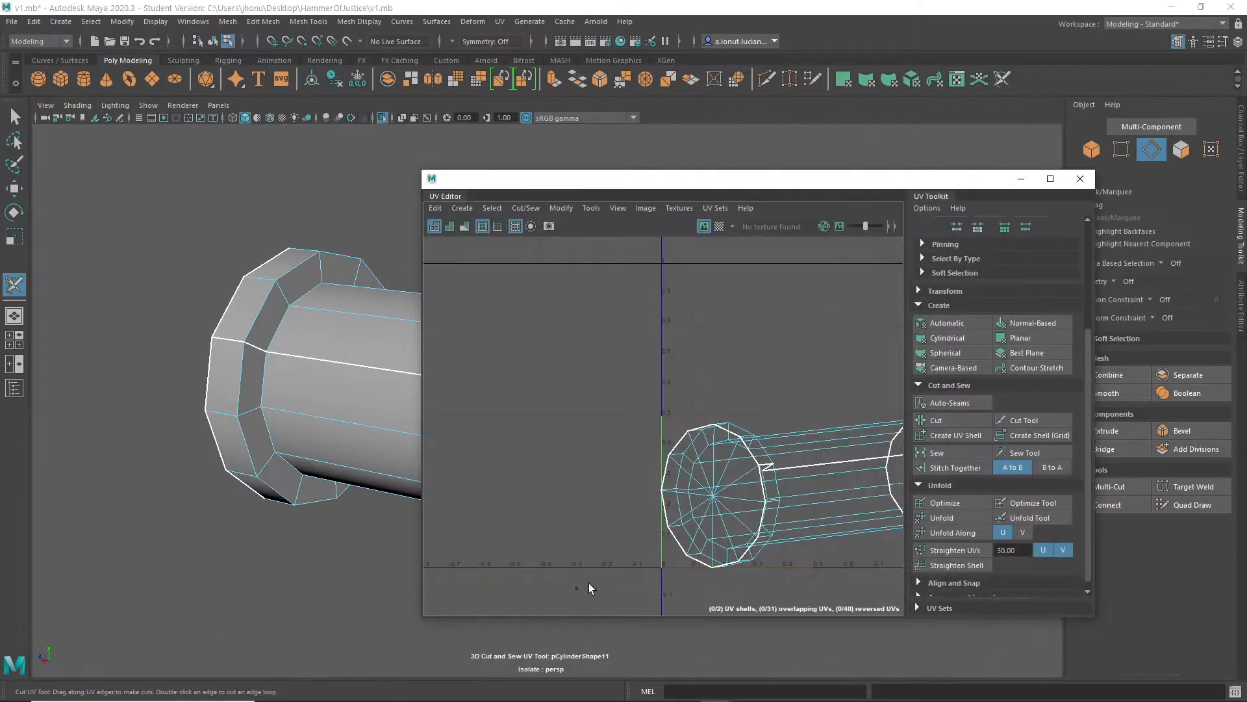
pyautogui.press('f')
pyautogui.press('q')
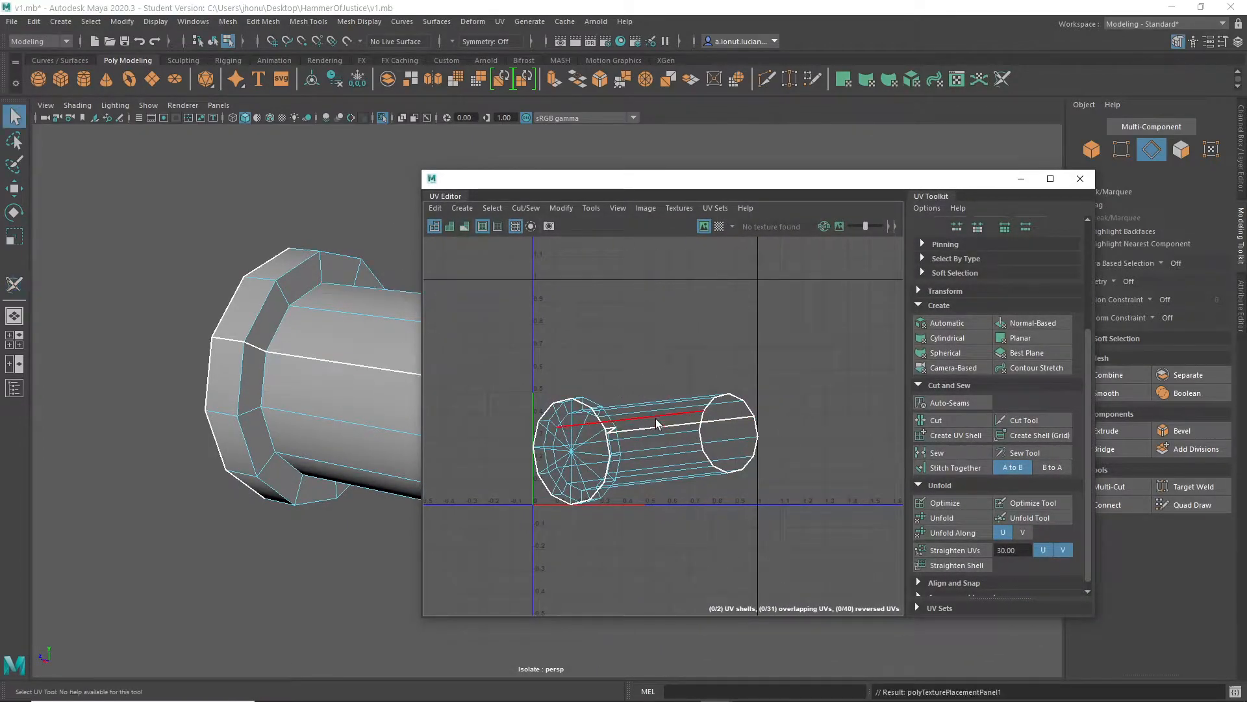
pyautogui.moveTo(658, 404); pyautogui.dragTo(508, 315, button='right')
pyautogui.moveTo(508, 315); pyautogui.dragTo(805, 520)
pyautogui.moveTo(334, 365); pyautogui.dragTo(404, 312, button='right')
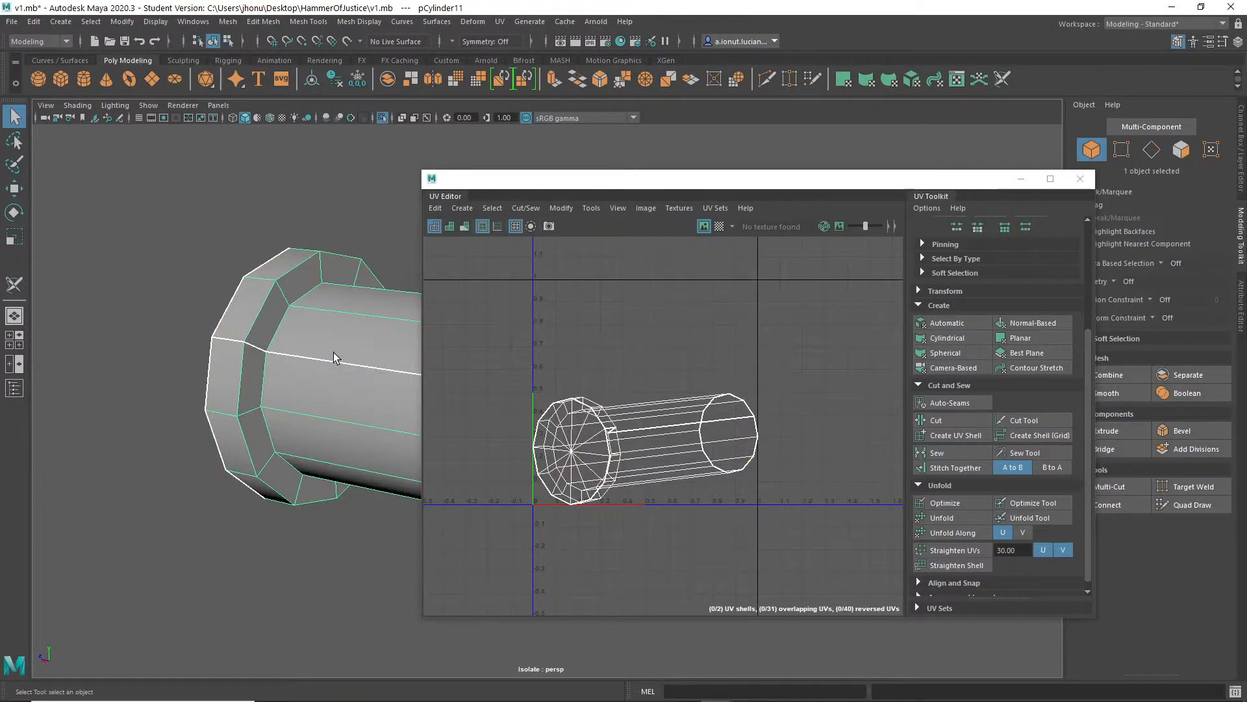
pyautogui.click(942, 517)
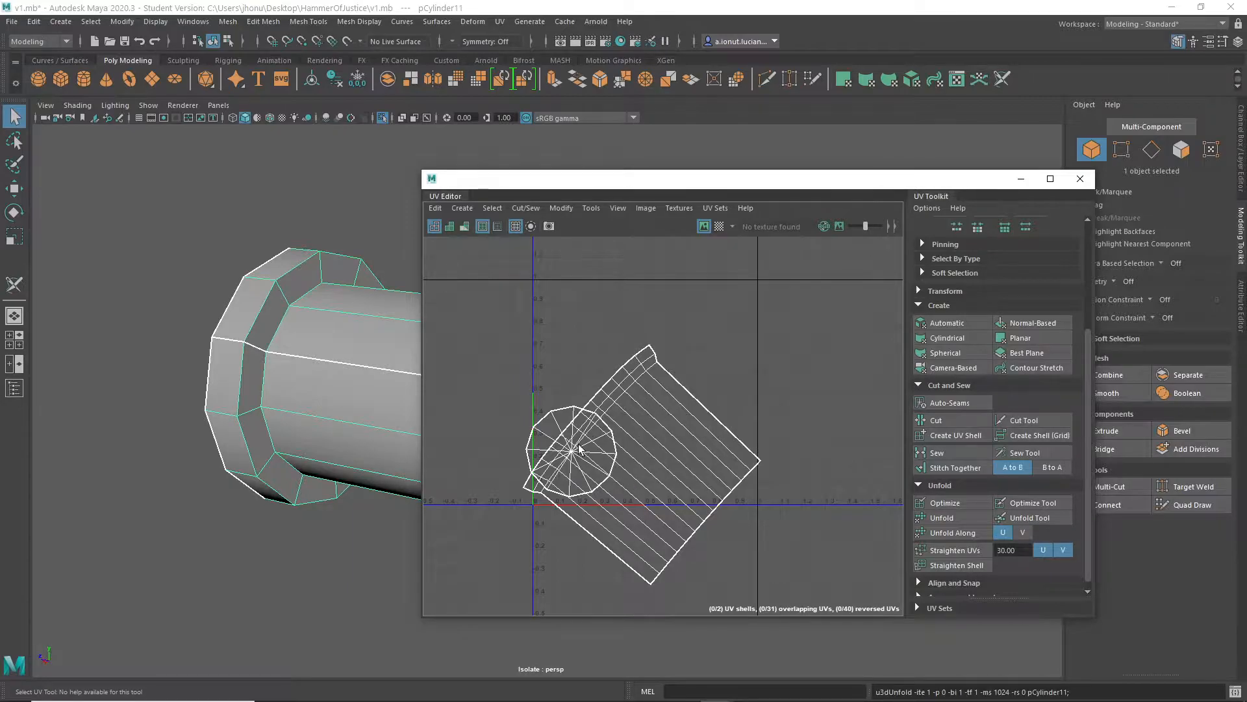
# Move the circular flange shell clear of the pin's body shell, outside the main UV tile
pyautogui.moveTo(580, 451); pyautogui.dragTo(517, 384, button='right')
pyautogui.click(567, 462)
pyautogui.press('w')
pyautogui.moveTo(567, 463); pyautogui.dragTo(489, 352)
# Rotate the pin's body shell upright and place it inside the main UV tile
pyautogui.click(618, 389)
pyautogui.press('e')
pyautogui.moveTo(618, 389); pyautogui.dragTo(660, 409)
pyautogui.press('w')
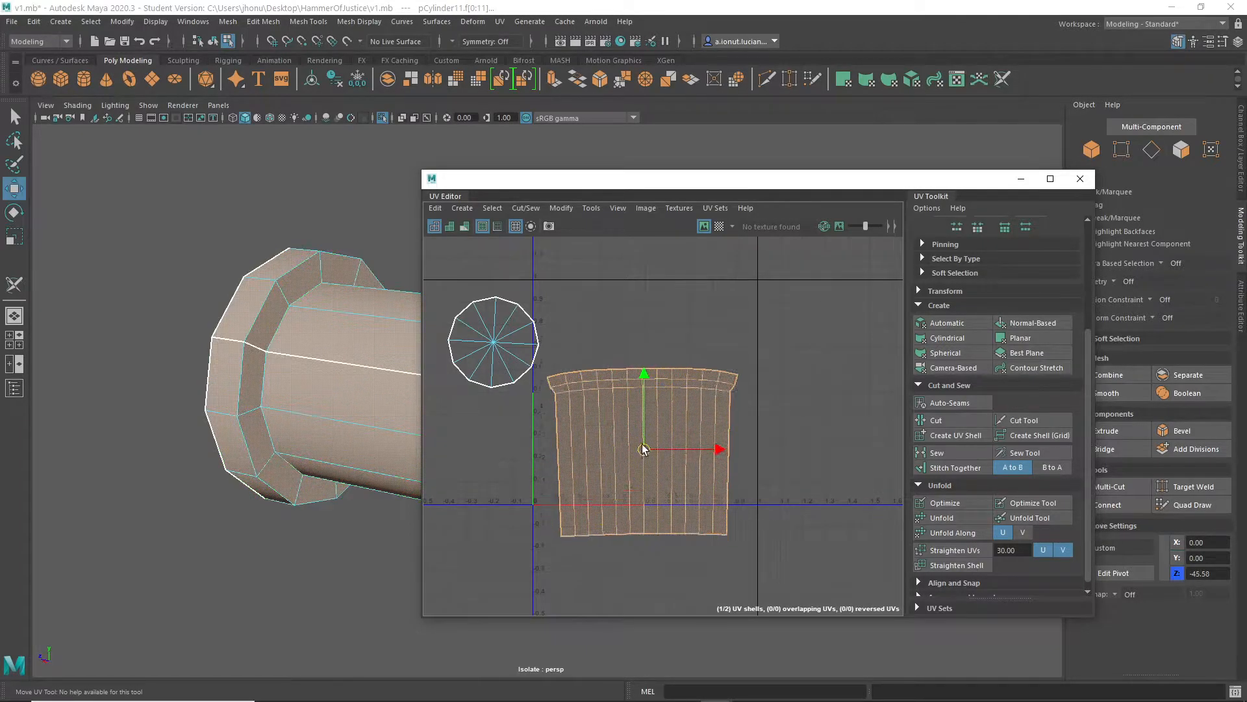
pyautogui.moveTo(642, 452); pyautogui.dragTo(649, 380)
pyautogui.scroll(7, 639, 345)
pyautogui.keyDown('alt'); pyautogui.moveTo(601, 374); pyautogui.dragTo(703, 334, button='middle'); pyautogui.keyUp('alt')
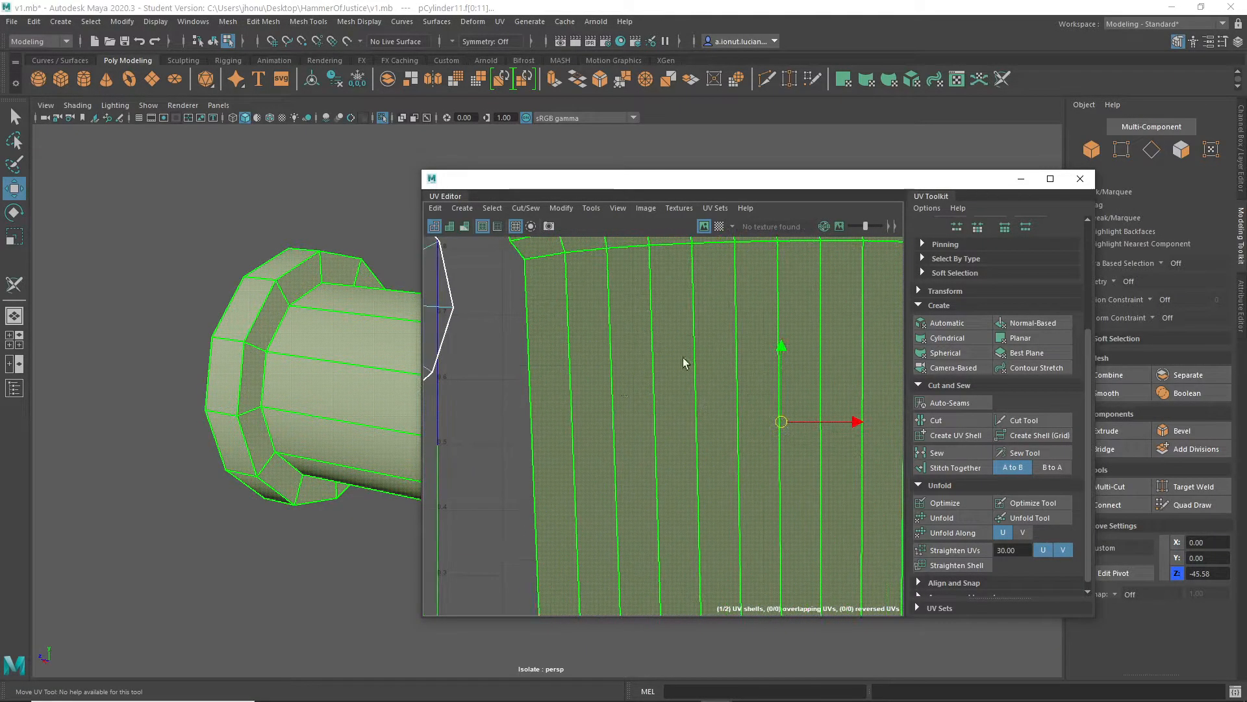
pyautogui.scroll(-5, 818, 481)
pyautogui.keyDown('alt'); pyautogui.moveTo(818, 480); pyautogui.dragTo(766, 481, button='middle'); pyautogui.keyUp('alt')
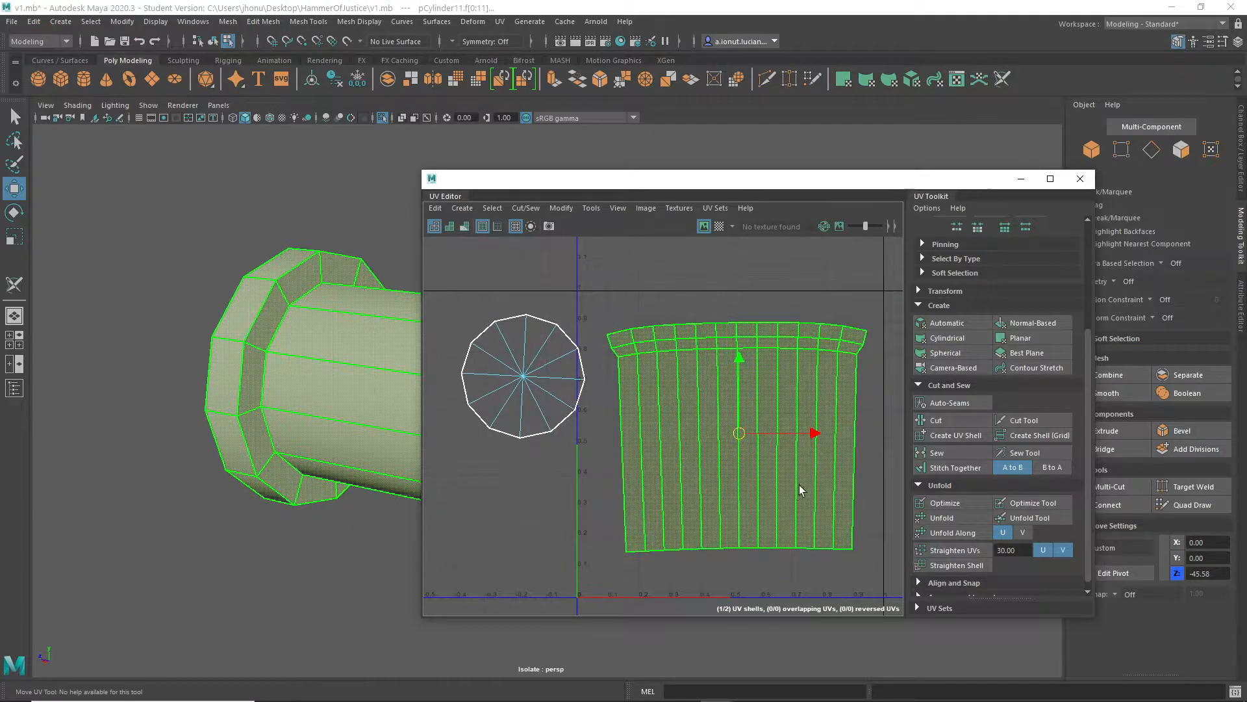
pyautogui.moveTo(224, 396)
pyautogui.keyDown('alt'); pyautogui.mouseDown()
pyautogui.moveTo(256, 381)
pyautogui.moveTo(322, 392)
pyautogui.moveTo(294, 420)
pyautogui.mouseUp(); pyautogui.keyUp('alt')
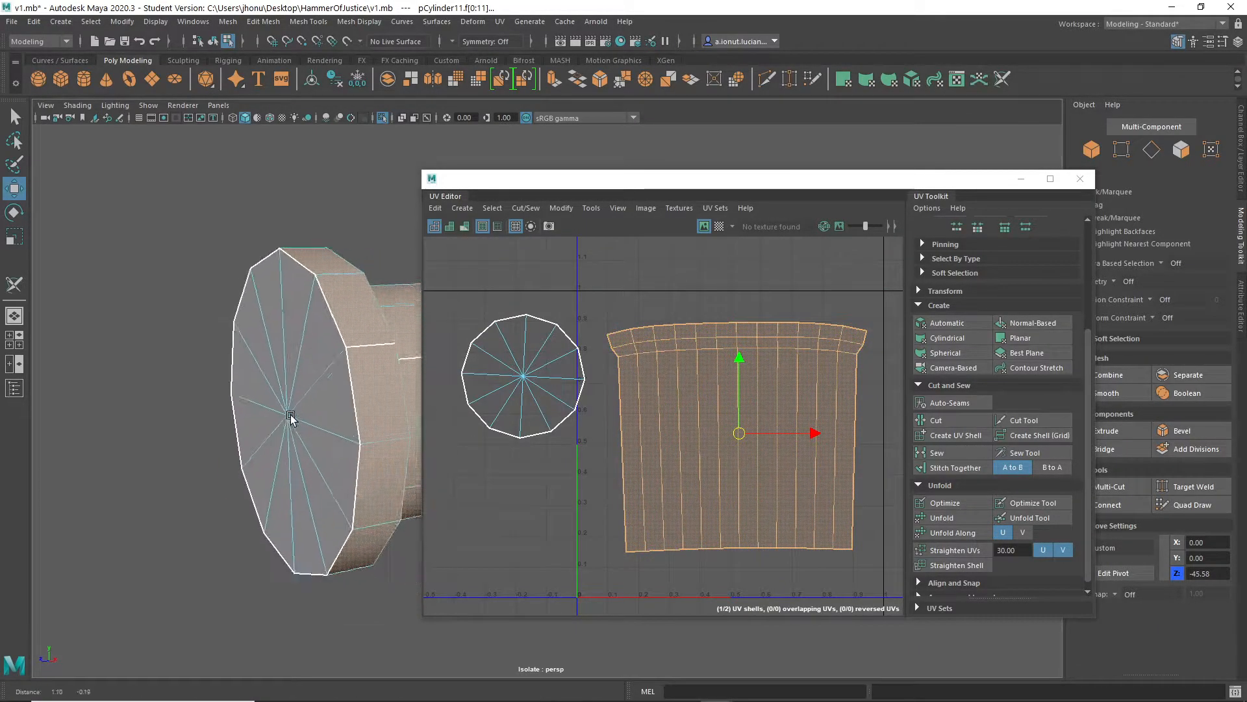
# End the pin's isolation, move the UV Editor lower and select the curved ring behind the plate
pyautogui.moveTo(321, 276); pyautogui.dragTo(377, 256, button='right')
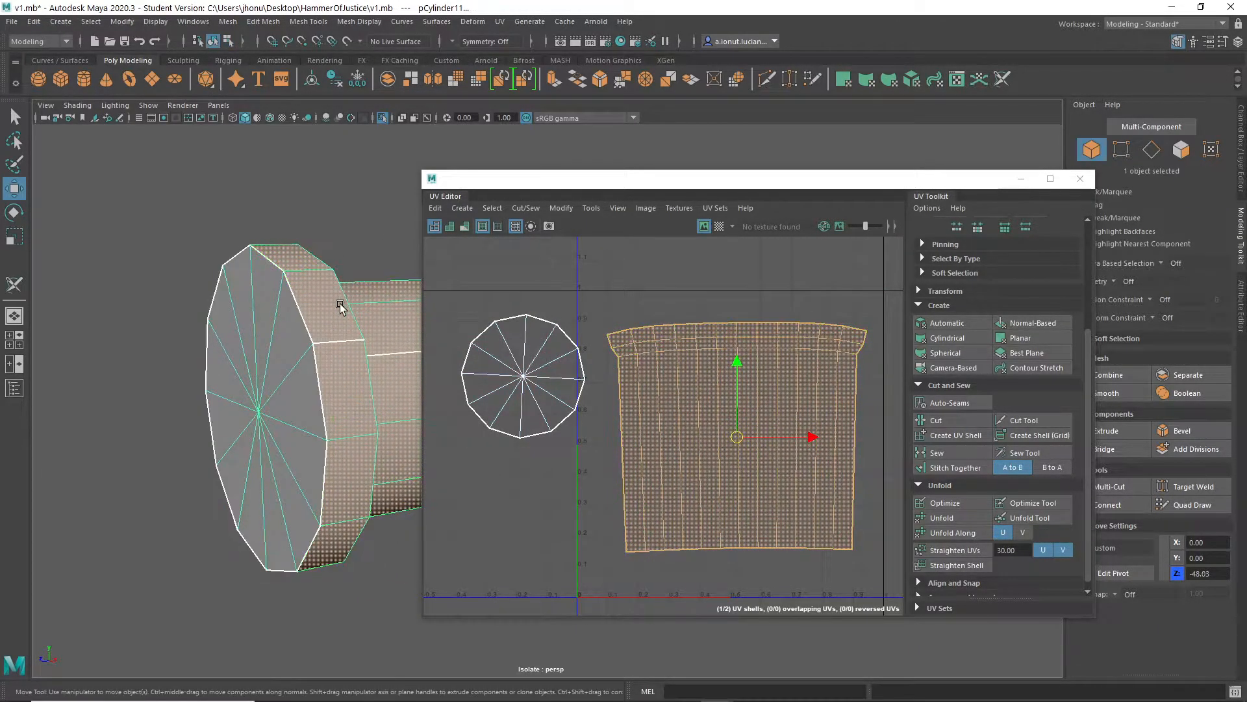
pyautogui.hotkey('ctrl', '1')
pyautogui.moveTo(629, 184); pyautogui.dragTo(624, 387)
pyautogui.click(580, 294)
pyautogui.keyDown('alt'); pyautogui.moveTo(580, 280); pyautogui.dragTo(369, 194); pyautogui.keyUp('alt')
pyautogui.press('q')
pyautogui.click(429, 216)
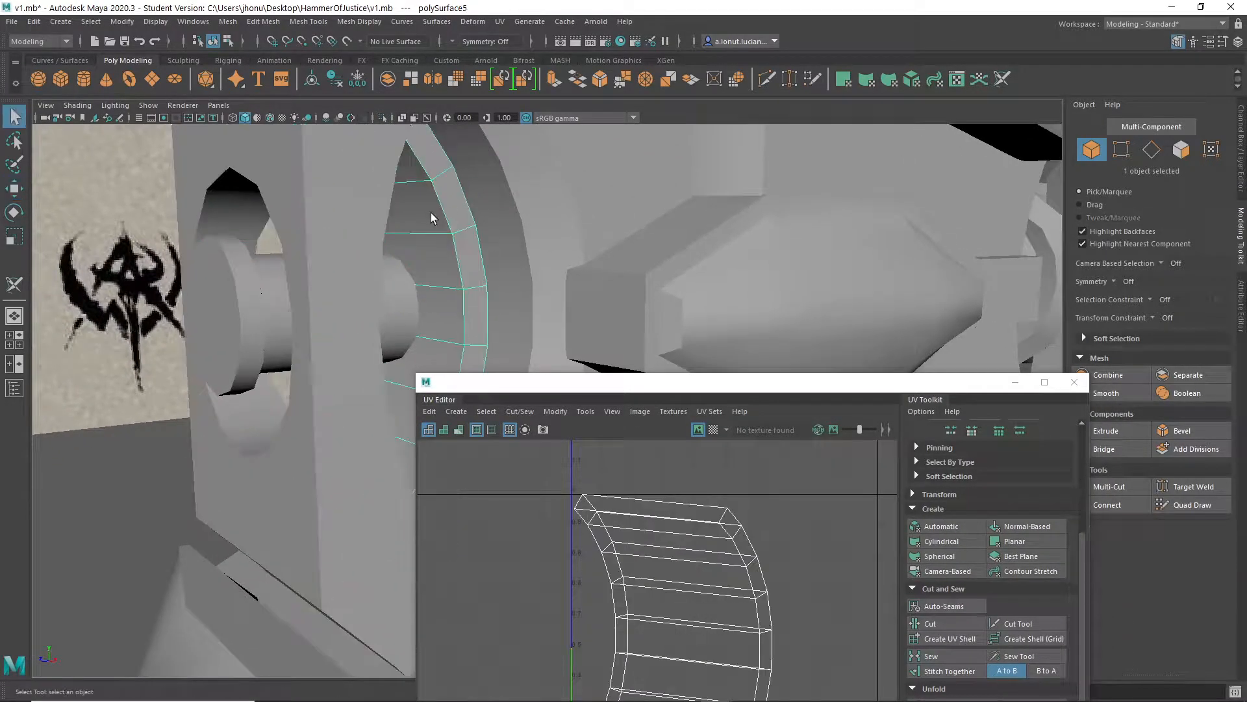
# Apply an automatic UV projection to the curved ring and return to object mode
pyautogui.keyDown('alt'); pyautogui.moveTo(724, 587); pyautogui.dragTo(744, 487, button='middle'); pyautogui.keyUp('alt')
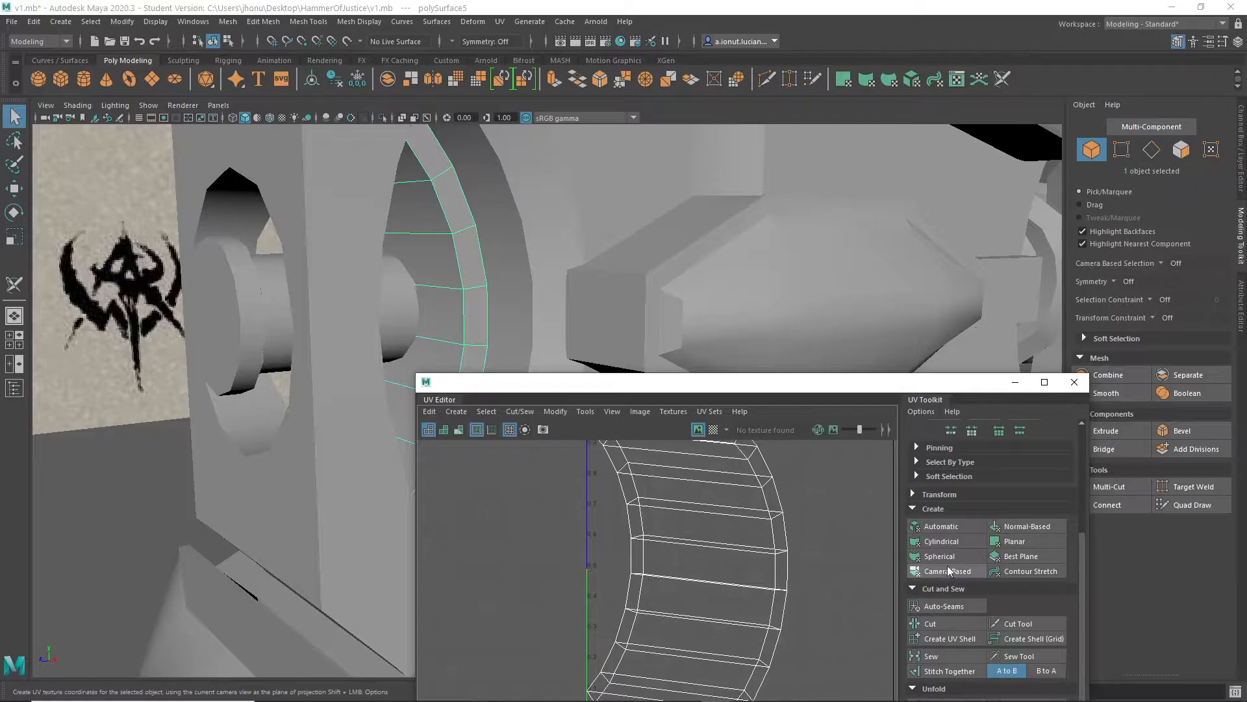
pyautogui.click(941, 527)
pyautogui.scroll(3, 730, 572)
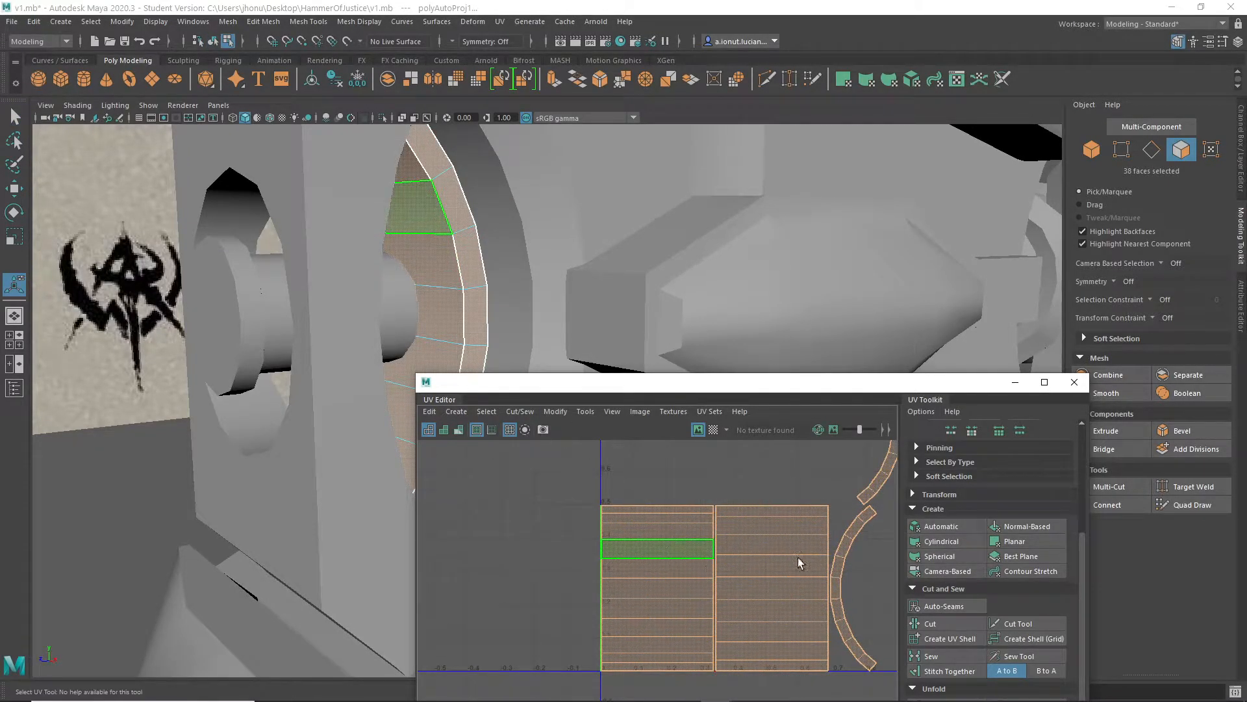
pyautogui.scroll(-2, 798, 563)
pyautogui.keyDown('alt'); pyautogui.moveTo(665, 260); pyautogui.dragTo(641, 200); pyautogui.keyUp('alt')
pyautogui.keyDown('alt'); pyautogui.moveTo(760, 578); pyautogui.dragTo(752, 615, button='middle'); pyautogui.keyUp('alt')
pyautogui.keyDown('alt'); pyautogui.moveTo(559, 348); pyautogui.dragTo(516, 195); pyautogui.keyUp('alt')
pyautogui.moveTo(516, 195); pyautogui.dragTo(532, 207, button='right')
pyautogui.keyDown('alt'); pyautogui.moveTo(734, 624); pyautogui.dragTo(715, 543, button='middle'); pyautogui.keyUp('alt')
# Select the main hammer head and isolate it in the viewport
pyautogui.click(724, 267)
pyautogui.press('f')
pyautogui.keyDown('alt'); pyautogui.moveTo(781, 266); pyautogui.dragTo(785, 202, button='middle'); pyautogui.keyUp('alt')
pyautogui.keyDown('alt'); pyautogui.moveTo(785, 202); pyautogui.dragTo(779, 242); pyautogui.keyUp('alt')
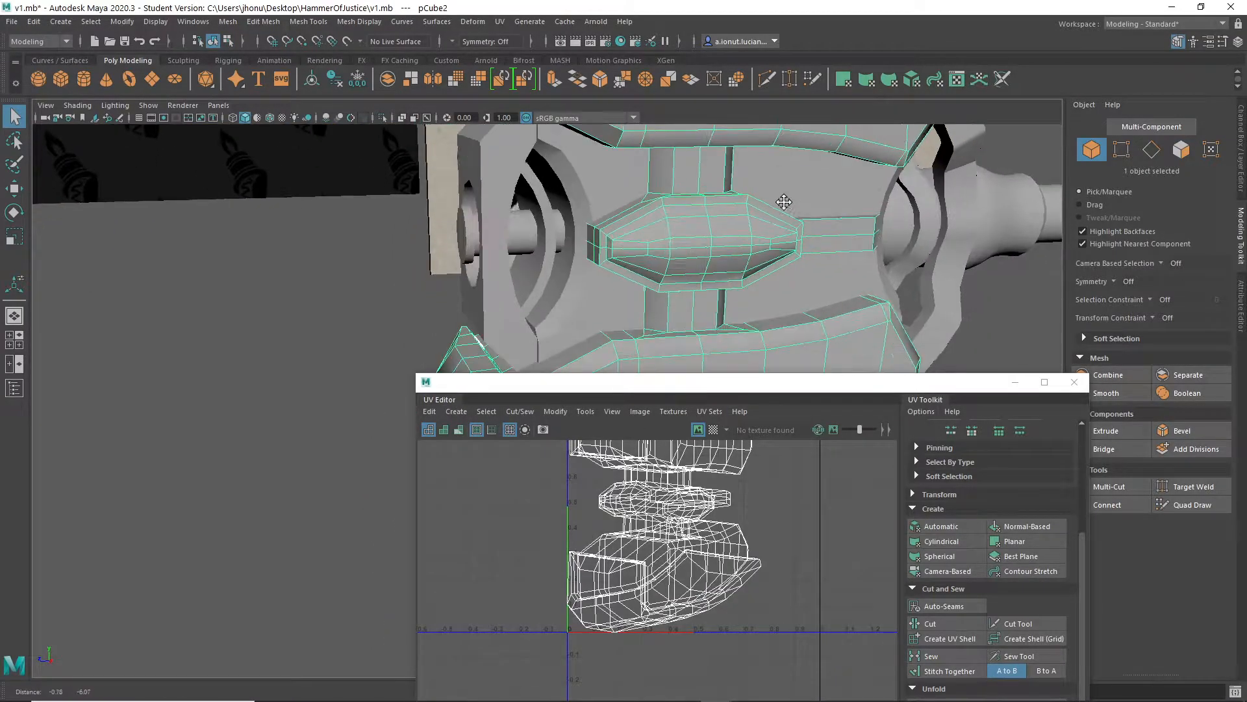
pyautogui.hotkey('ctrl', '1')
pyautogui.keyDown('alt'); pyautogui.moveTo(670, 269); pyautogui.dragTo(676, 236, button='middle'); pyautogui.keyUp('alt')
# Maximize the UV Editor and apply an automatic UV projection to the main hammer head
pyautogui.moveTo(799, 383); pyautogui.dragTo(571, 184)
pyautogui.doubleClick(571, 184)
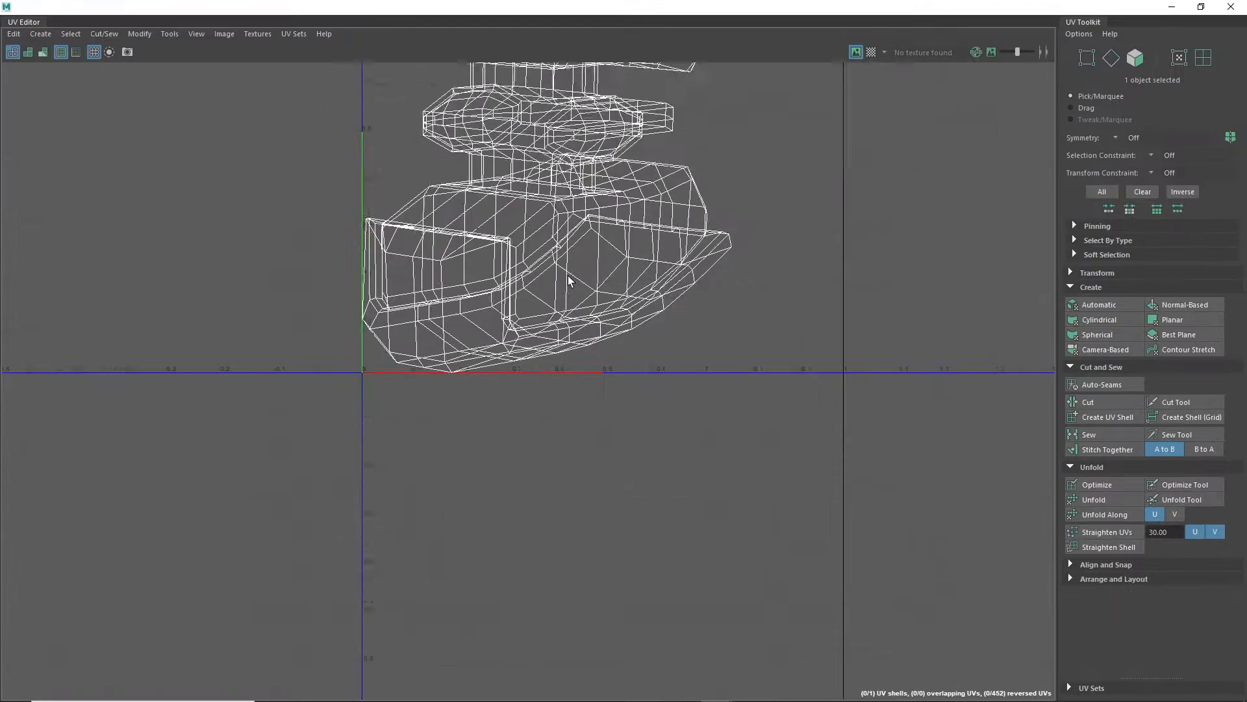
pyautogui.press('f')
pyautogui.click(1097, 306)
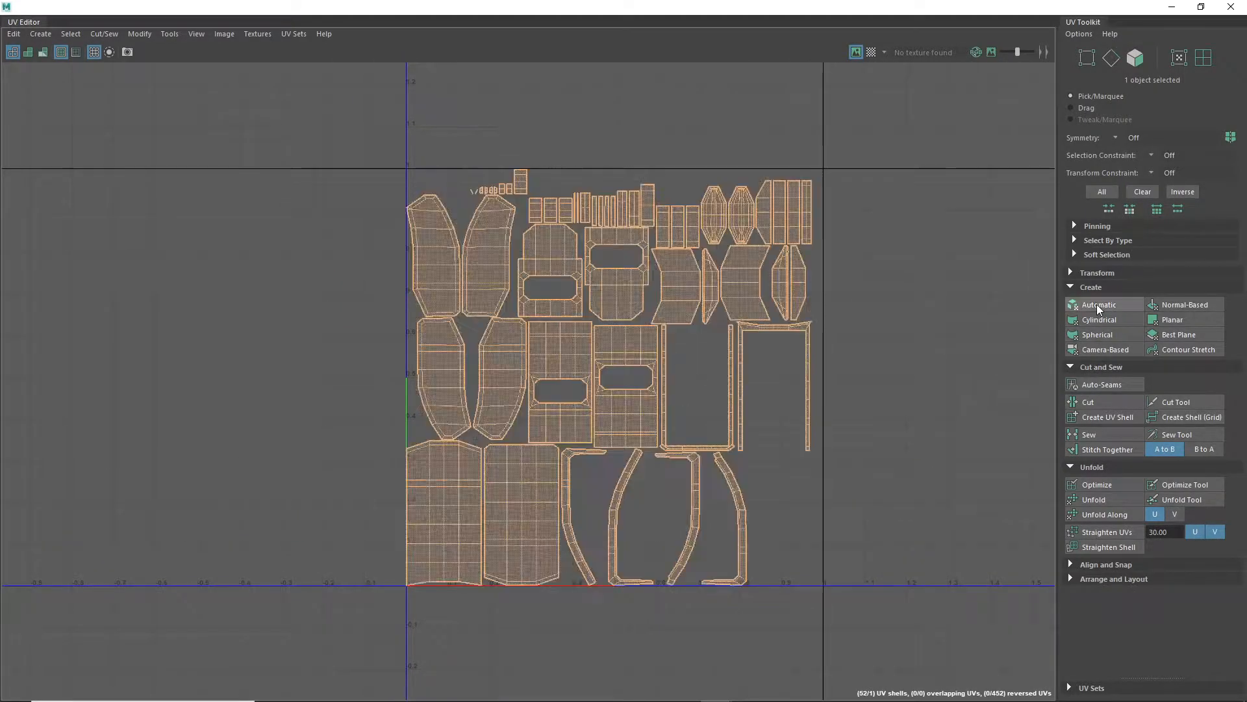
# Examine the hammer head's automatically projected UV shells up close and minimize the UV Editor
pyautogui.scroll(2, 646, 250)
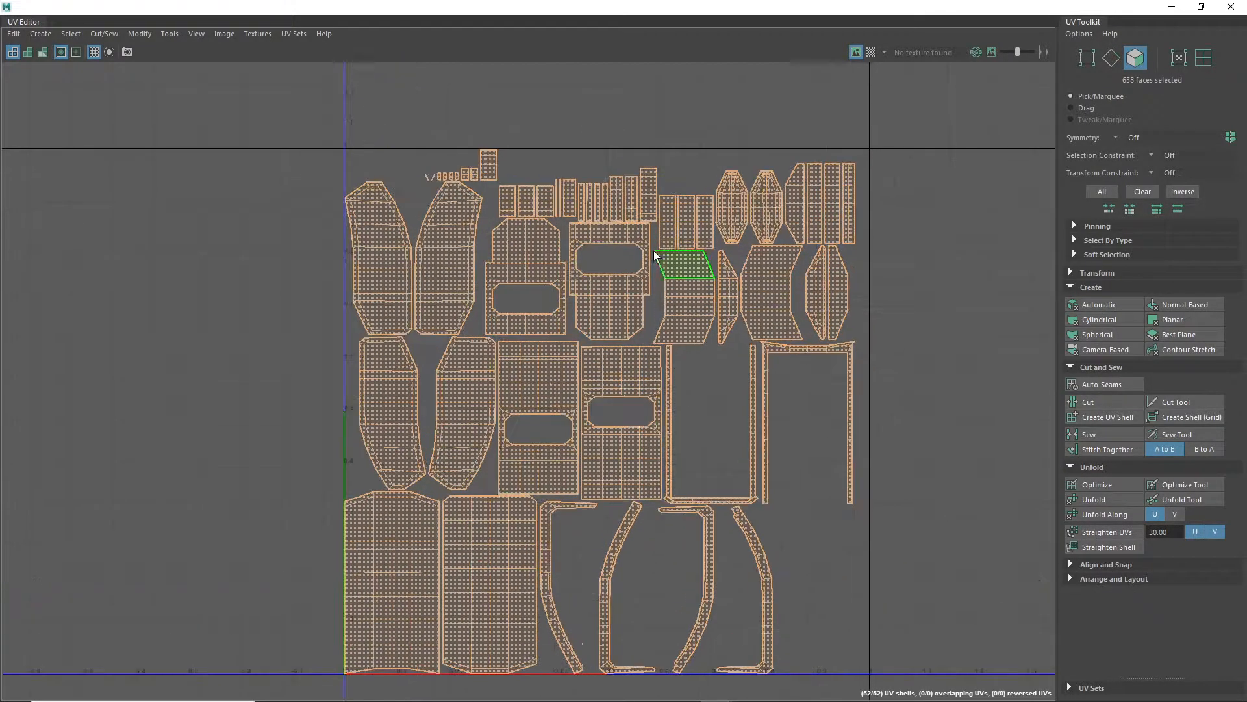
pyautogui.scroll(1, 746, 204)
pyautogui.scroll(2, 530, 360)
pyautogui.keyDown('alt'); pyautogui.moveTo(481, 512); pyautogui.dragTo(580, 236, button='middle'); pyautogui.keyUp('alt')
pyautogui.scroll(-3, 465, 244)
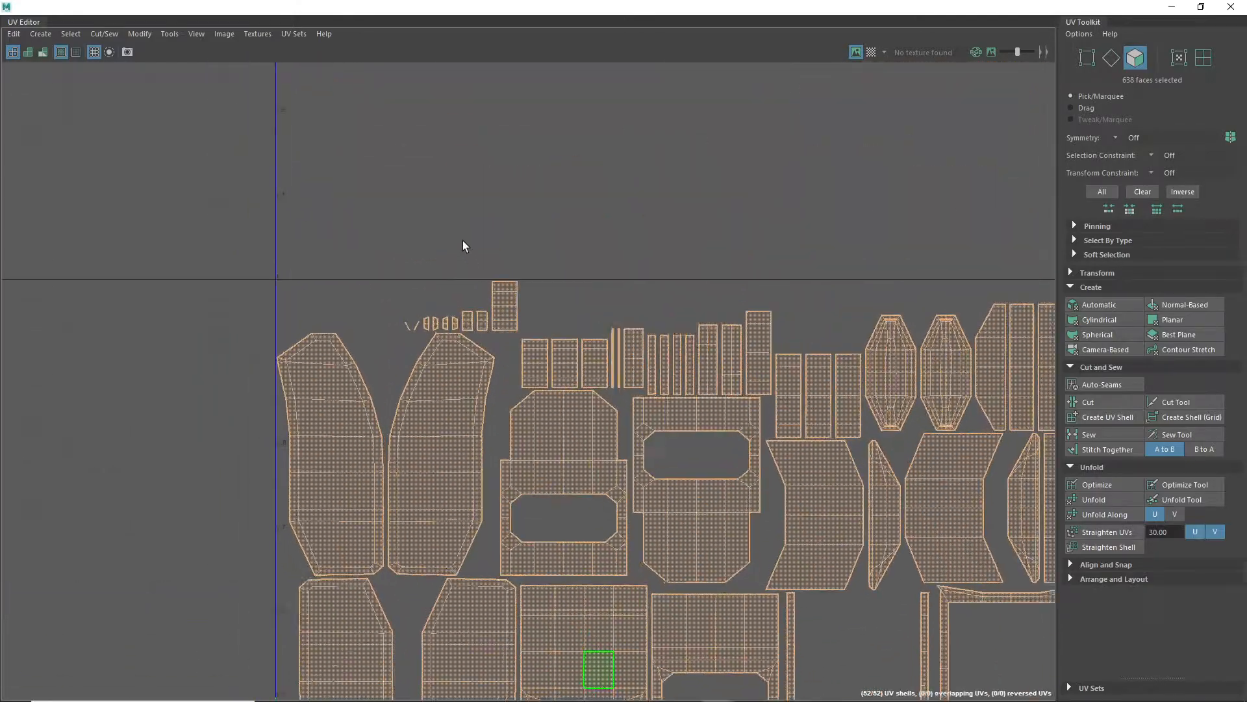
pyautogui.scroll(6, 350, 361)
pyautogui.scroll(-5, 336, 360)
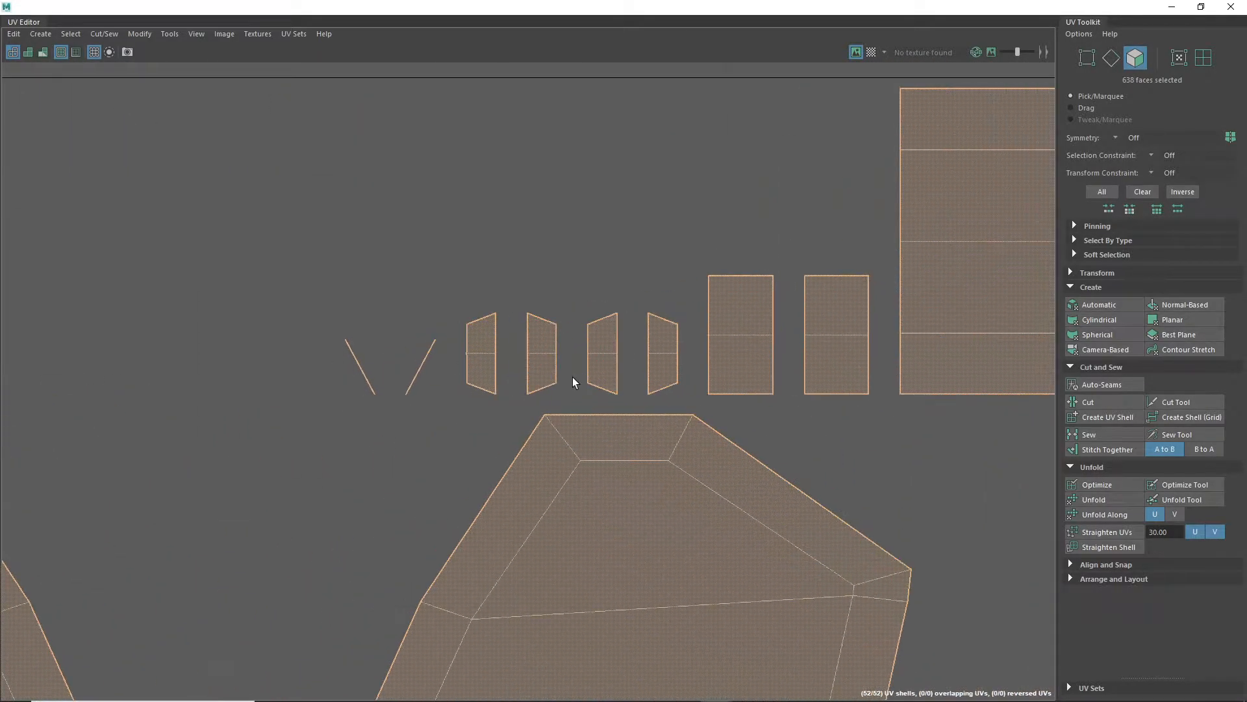
pyautogui.click(1173, 7)
# Undo the automatic projection on the hammer head, return to object mode and end its isolation
pyautogui.keyDown('alt'); pyautogui.moveTo(640, 399); pyautogui.dragTo(606, 268); pyautogui.keyUp('alt')
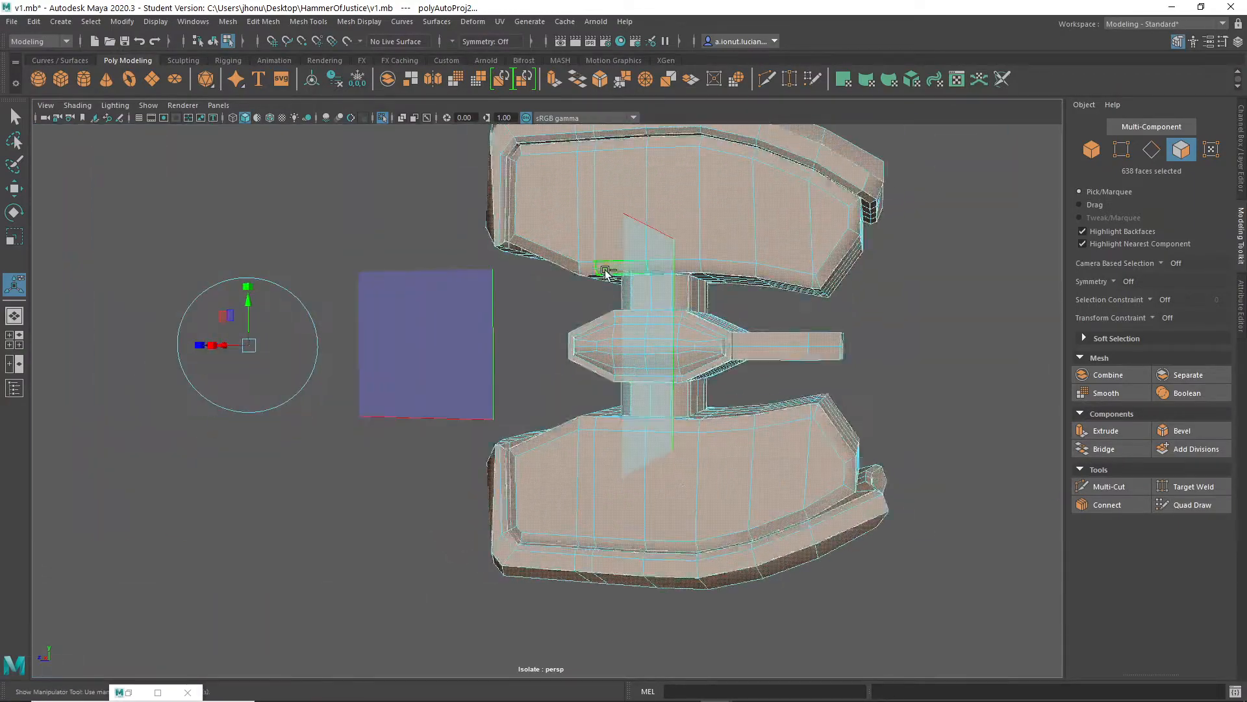
pyautogui.keyDown('alt'); pyautogui.moveTo(603, 319); pyautogui.dragTo(834, 323); pyautogui.keyUp('alt')
pyautogui.hotkey('ctrl', 'z')
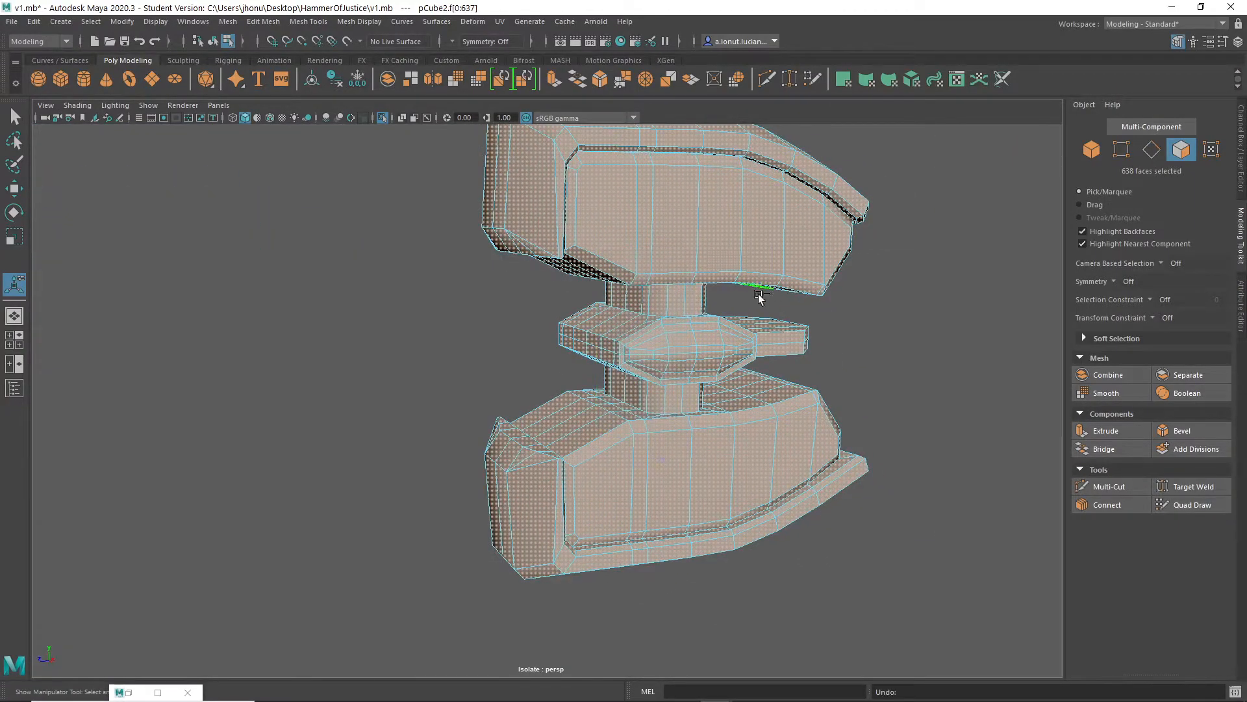
pyautogui.press('q')
pyautogui.moveTo(724, 247); pyautogui.dragTo(751, 217, button='right')
pyautogui.hotkey('ctrl', '1')
pyautogui.keyDown('alt'); pyautogui.moveTo(739, 304); pyautogui.dragTo(688, 295); pyautogui.keyUp('alt')
# Select the ring inside the hammer head's round opening and restore the UV Editor over the lower part of the viewport
pyautogui.click(558, 304)
pyautogui.keyDown('alt'); pyautogui.moveTo(558, 305); pyautogui.dragTo(598, 283); pyautogui.keyUp('alt')
pyautogui.scroll(4, 597, 283)
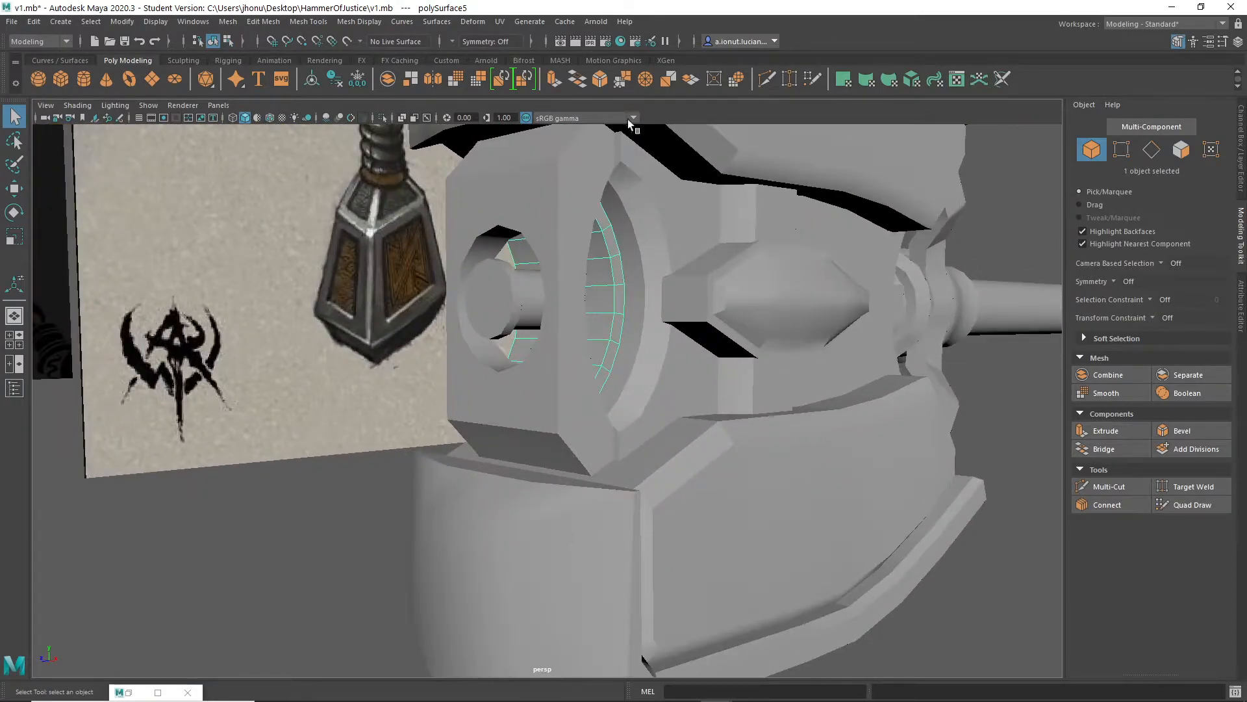
pyautogui.click(122, 693)
pyautogui.click(127, 694)
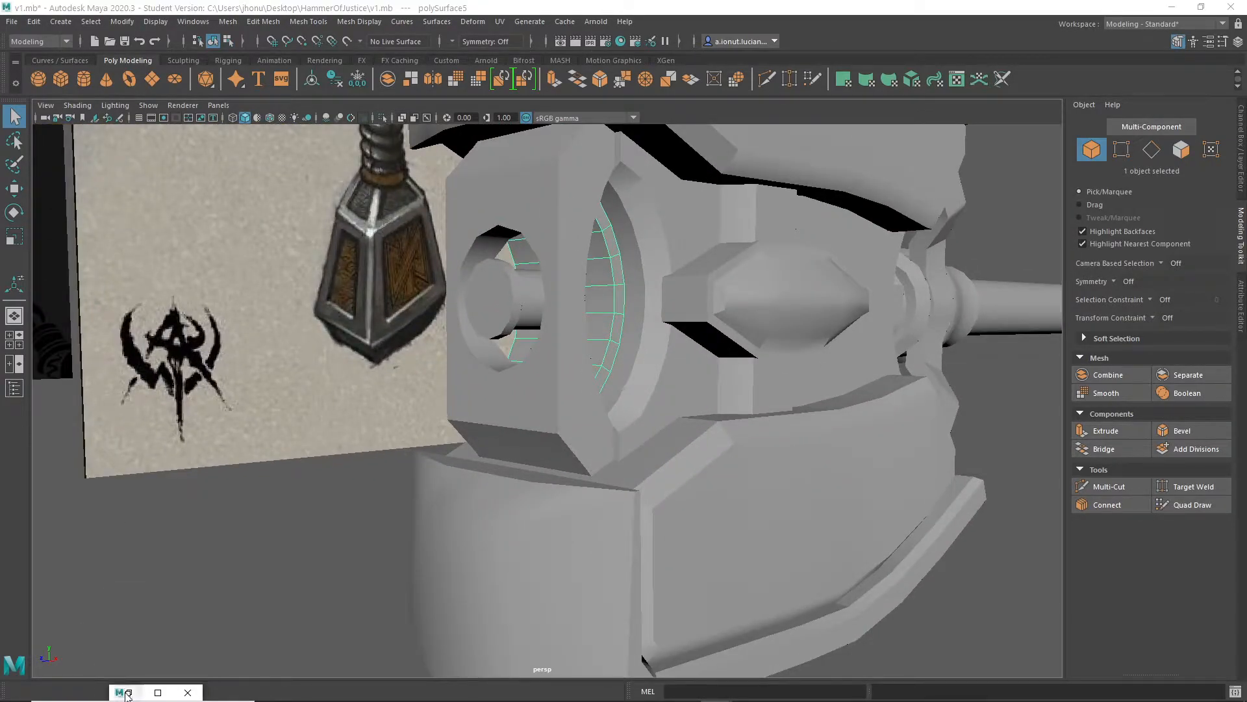
pyautogui.click(127, 694)
pyautogui.moveTo(744, 7); pyautogui.dragTo(655, 371)
# Compare the inner ring's UV shells with its geometry on the hammer
pyautogui.click(495, 225)
pyautogui.click(608, 279)
pyautogui.scroll(-9, 630, 594)
pyautogui.keyDown('alt'); pyautogui.moveTo(627, 591); pyautogui.dragTo(596, 514, button='middle'); pyautogui.keyUp('alt')
pyautogui.keyDown('alt'); pyautogui.moveTo(657, 214); pyautogui.dragTo(633, 208); pyautogui.keyUp('alt')
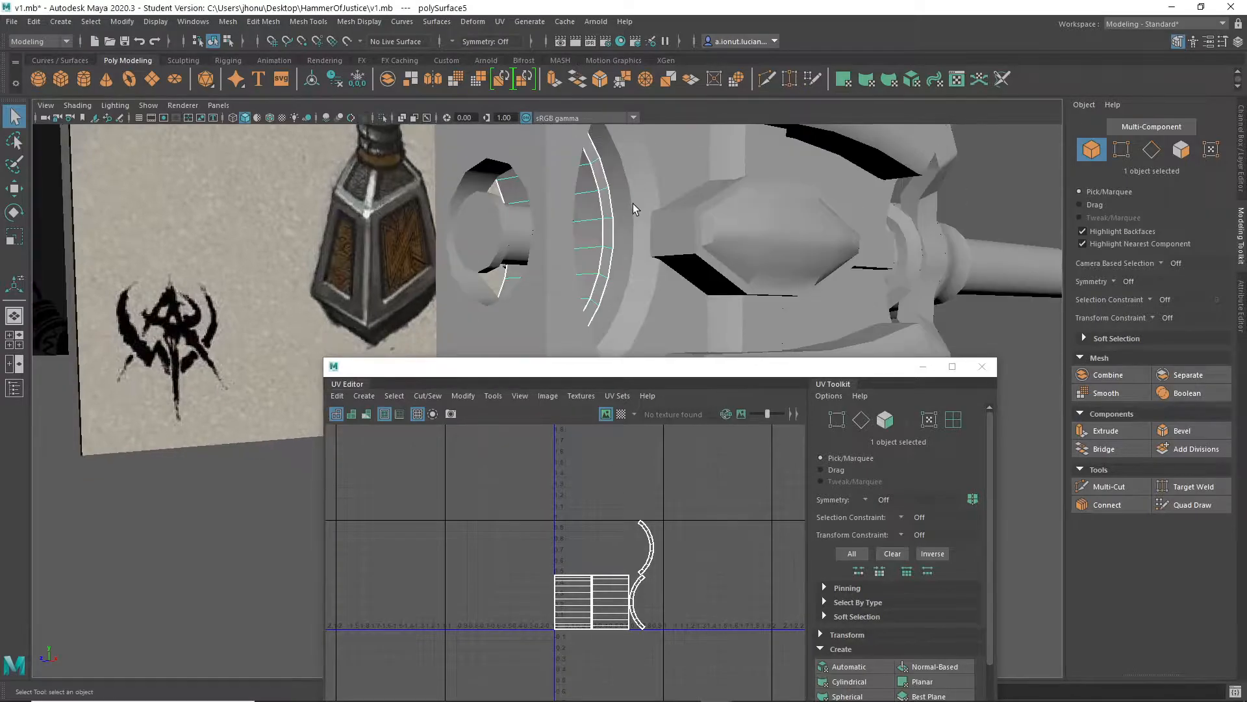
pyautogui.keyDown('alt'); pyautogui.moveTo(790, 258); pyautogui.dragTo(556, 305); pyautogui.keyUp('alt')
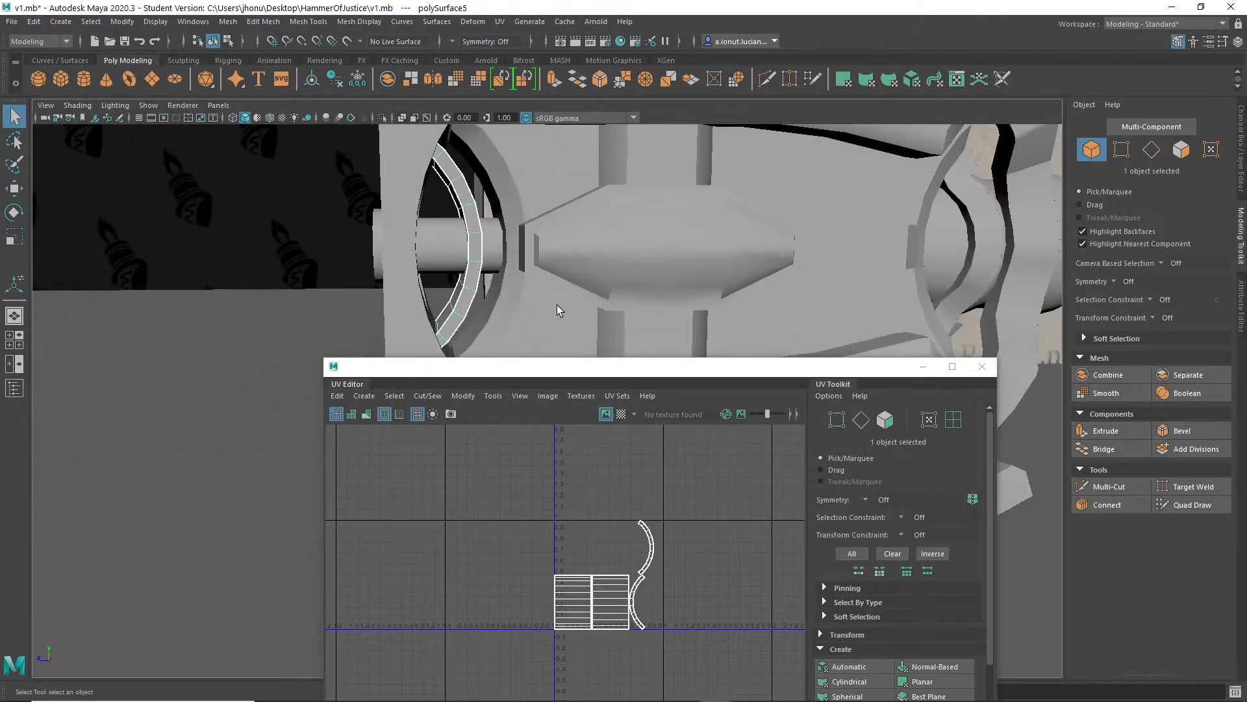
pyautogui.keyDown('alt'); pyautogui.moveTo(857, 231); pyautogui.dragTo(495, 299, button='middle'); pyautogui.keyUp('alt')
# Select the curved two-armed bracket at the handle end of the hammer head and isolate it, moving the UV Editor aside
pyautogui.click(699, 192)
pyautogui.keyDown('alt'); pyautogui.moveTo(736, 247); pyautogui.dragTo(671, 266); pyautogui.keyUp('alt')
pyautogui.keyDown('alt'); pyautogui.moveTo(677, 294); pyautogui.dragTo(642, 236, button='middle'); pyautogui.keyUp('alt')
pyautogui.keyDown('alt'); pyautogui.moveTo(639, 130); pyautogui.dragTo(632, 272); pyautogui.keyUp('alt')
pyautogui.click(649, 280)
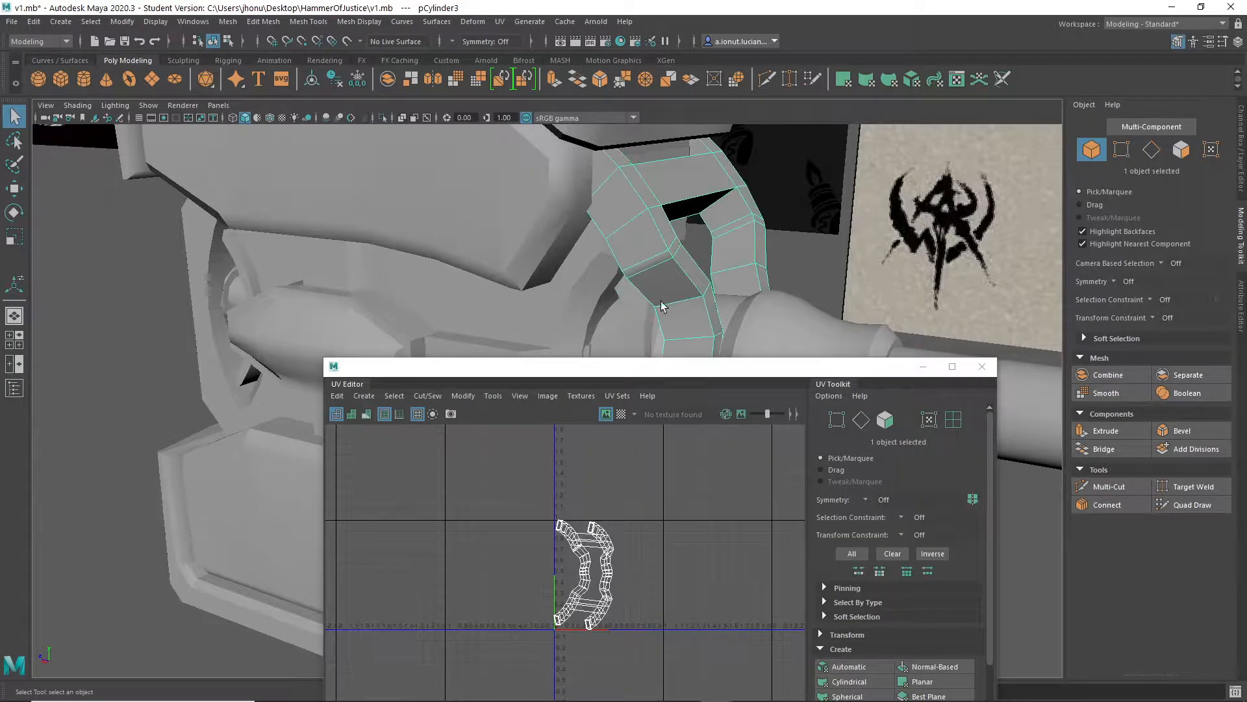
pyautogui.moveTo(729, 374); pyautogui.dragTo(335, 310)
pyautogui.keyDown('alt'); pyautogui.moveTo(861, 425); pyautogui.dragTo(770, 261); pyautogui.keyUp('alt')
pyautogui.hotkey('ctrl', '1')
# Minimize the UV Editor and start the 3D Cut and Sew UV tool on the isolated bracket
pyautogui.keyDown('alt'); pyautogui.moveTo(770, 261); pyautogui.dragTo(787, 278, button='middle'); pyautogui.keyUp('alt')
pyautogui.keyDown('alt'); pyautogui.moveTo(787, 278); pyautogui.dragTo(808, 374); pyautogui.keyUp('alt')
pyautogui.moveTo(358, 308); pyautogui.dragTo(367, 340)
pyautogui.scroll(5, 835, 349)
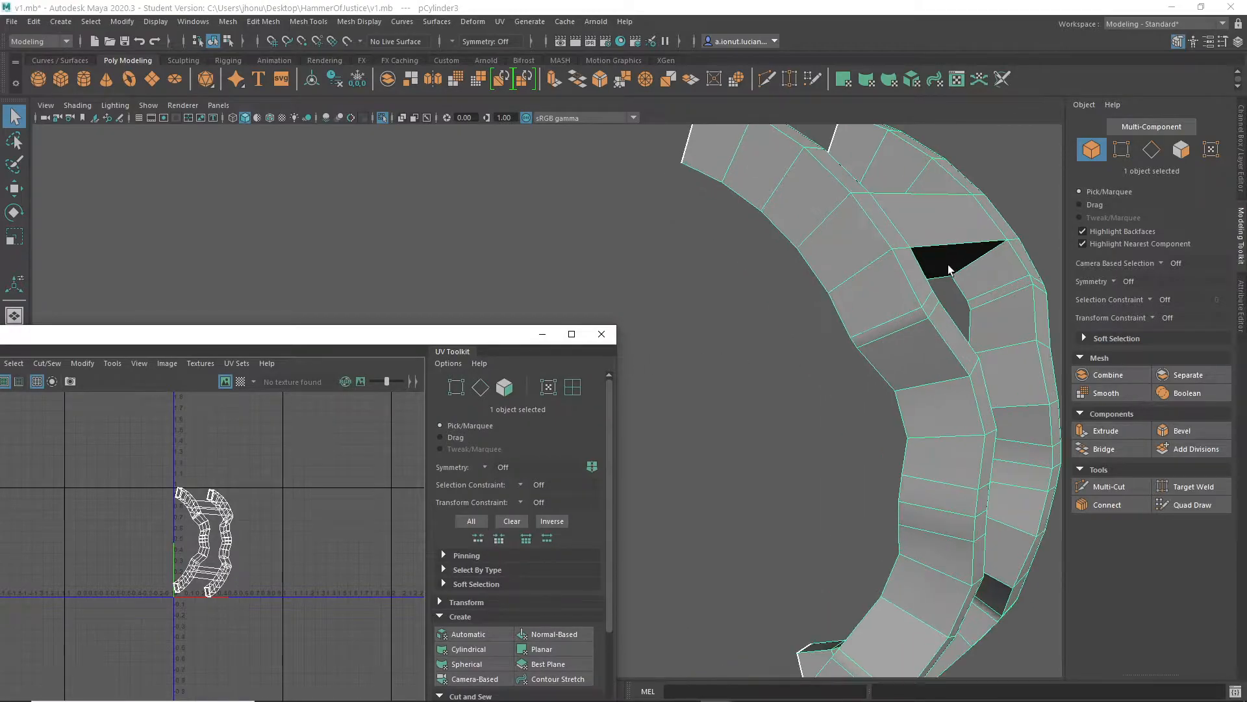
pyautogui.keyDown('alt'); pyautogui.moveTo(854, 252); pyautogui.dragTo(804, 279, button='middle'); pyautogui.keyUp('alt')
pyautogui.click(543, 334)
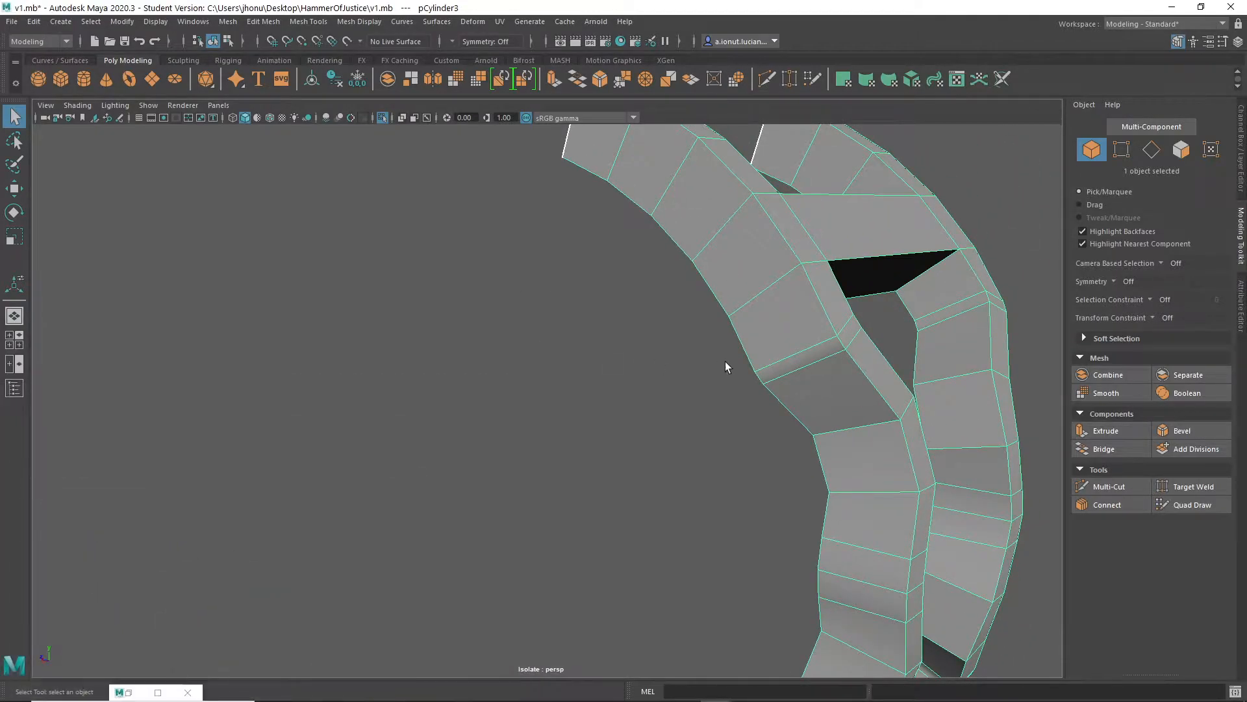
pyautogui.keyDown('alt'); pyautogui.moveTo(719, 364); pyautogui.dragTo(544, 242); pyautogui.keyUp('alt')
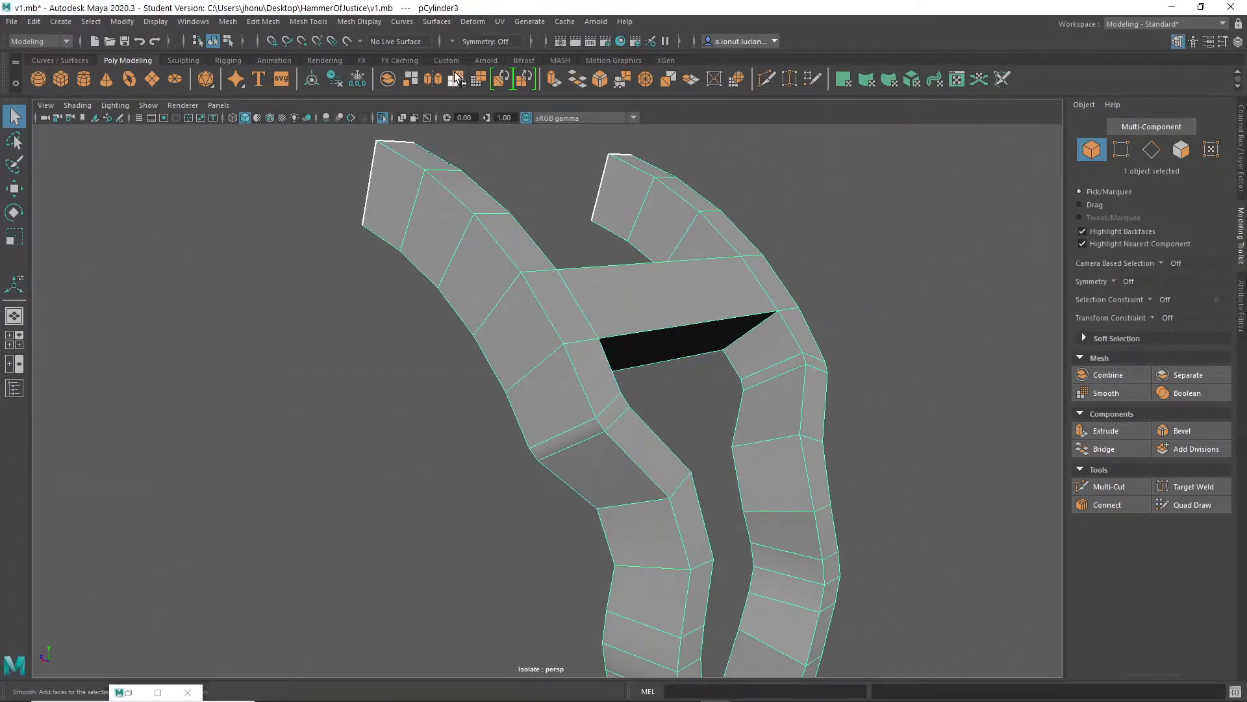
pyautogui.click(499, 21)
pyautogui.click(536, 318)
pyautogui.keyDown('alt'); pyautogui.moveTo(534, 312); pyautogui.dragTo(521, 420); pyautogui.keyUp('alt')
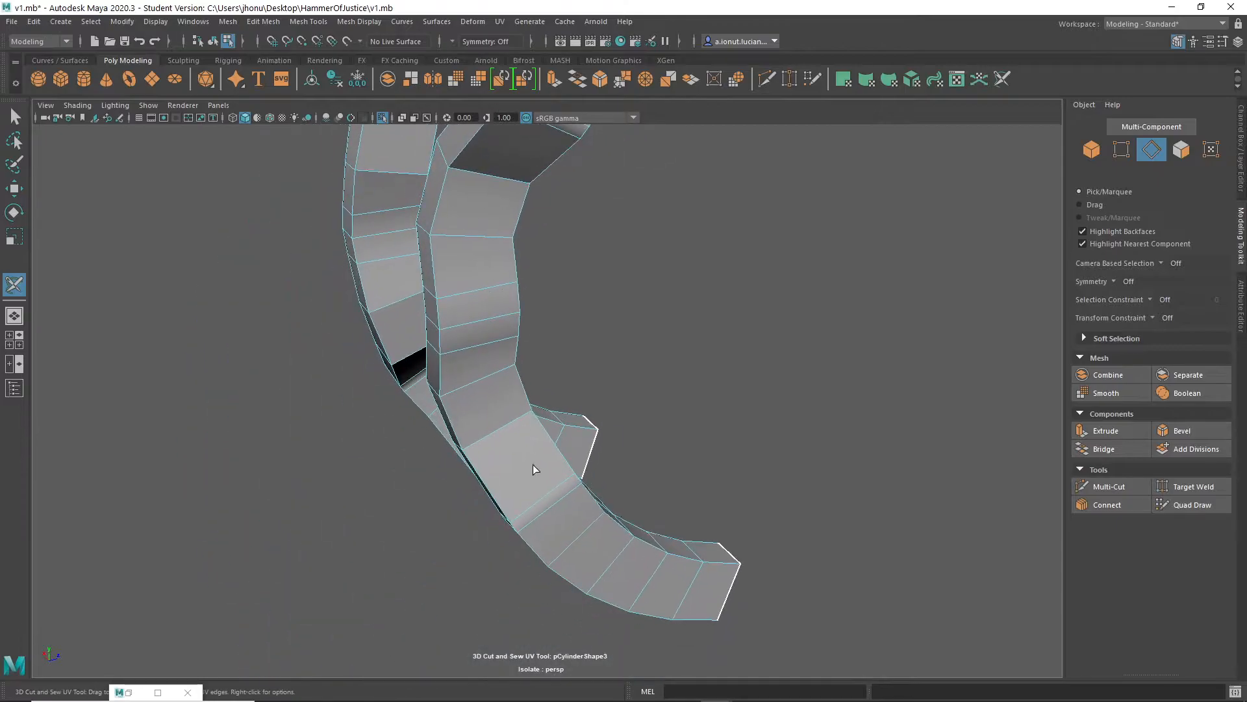
# Try cutting UV seams along the outer edge of one bracket arm beside the crossbar
pyautogui.keyDown('alt'); pyautogui.moveTo(460, 391); pyautogui.dragTo(846, 505); pyautogui.keyUp('alt')
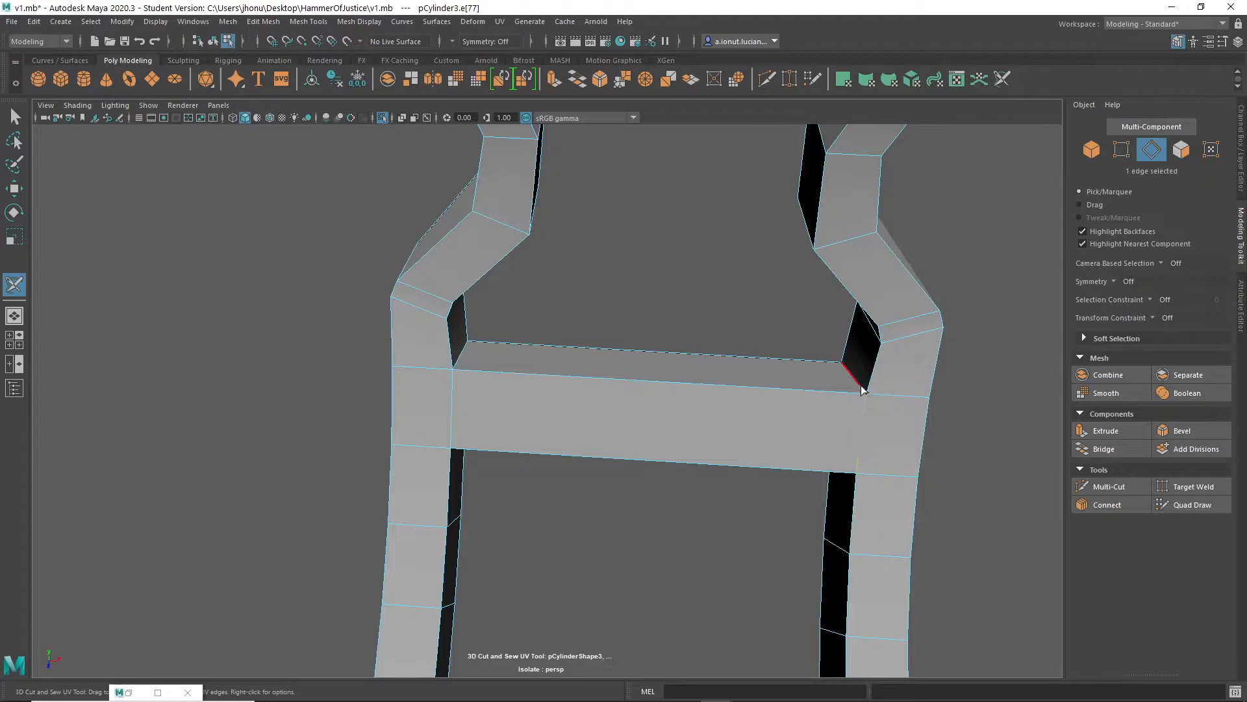
pyautogui.keyDown('alt'); pyautogui.moveTo(876, 495); pyautogui.dragTo(854, 453); pyautogui.keyUp('alt')
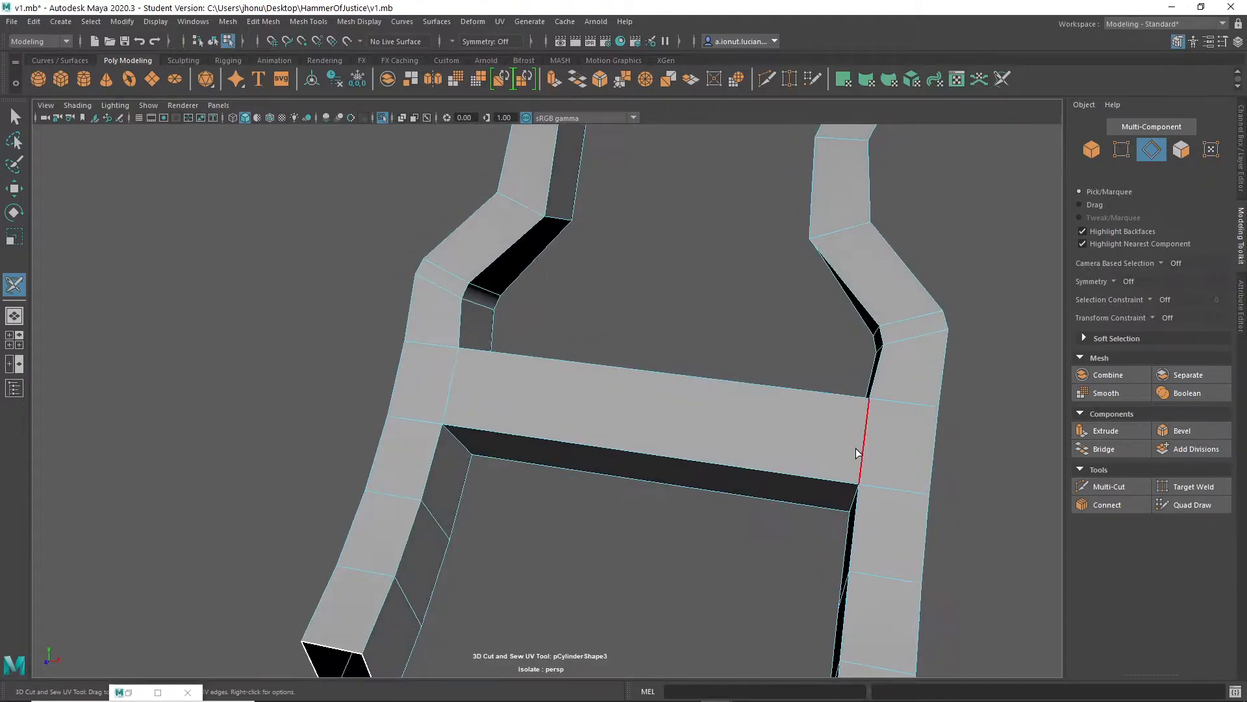
pyautogui.keyDown('alt'); pyautogui.moveTo(822, 491); pyautogui.dragTo(856, 458); pyautogui.keyUp('alt')
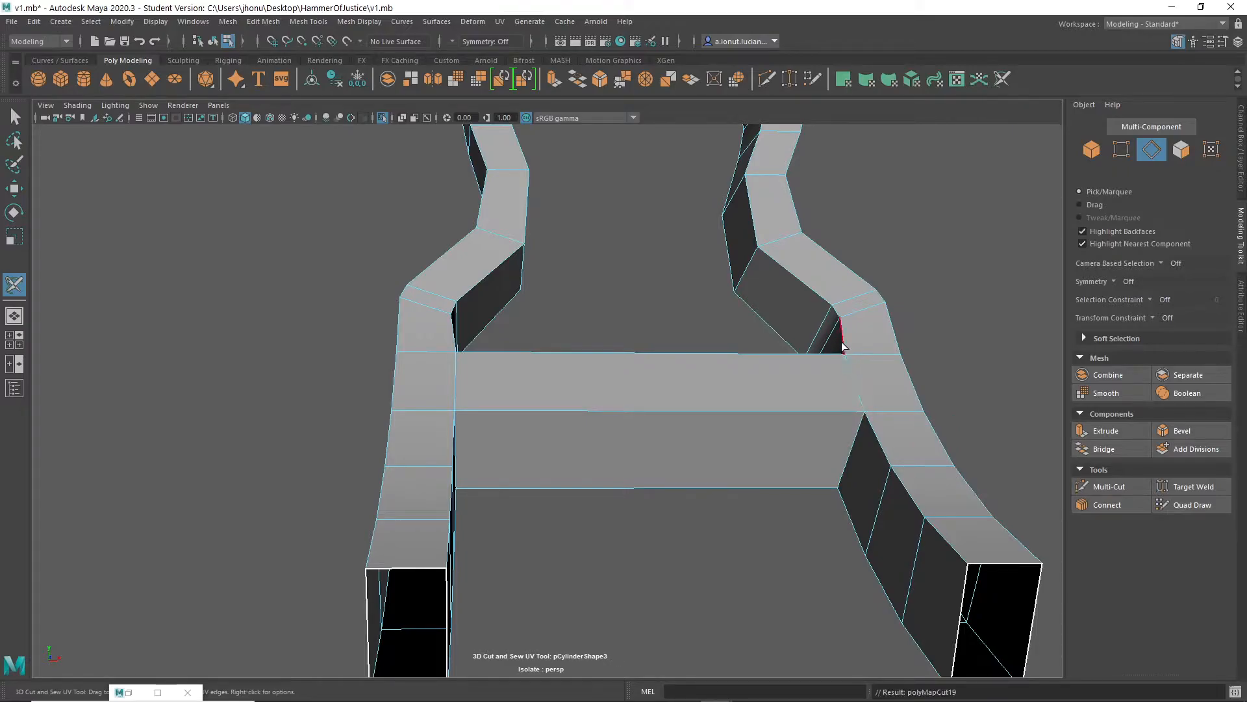
pyautogui.keyDown('alt'); pyautogui.moveTo(829, 393); pyautogui.dragTo(878, 388); pyautogui.keyUp('alt')
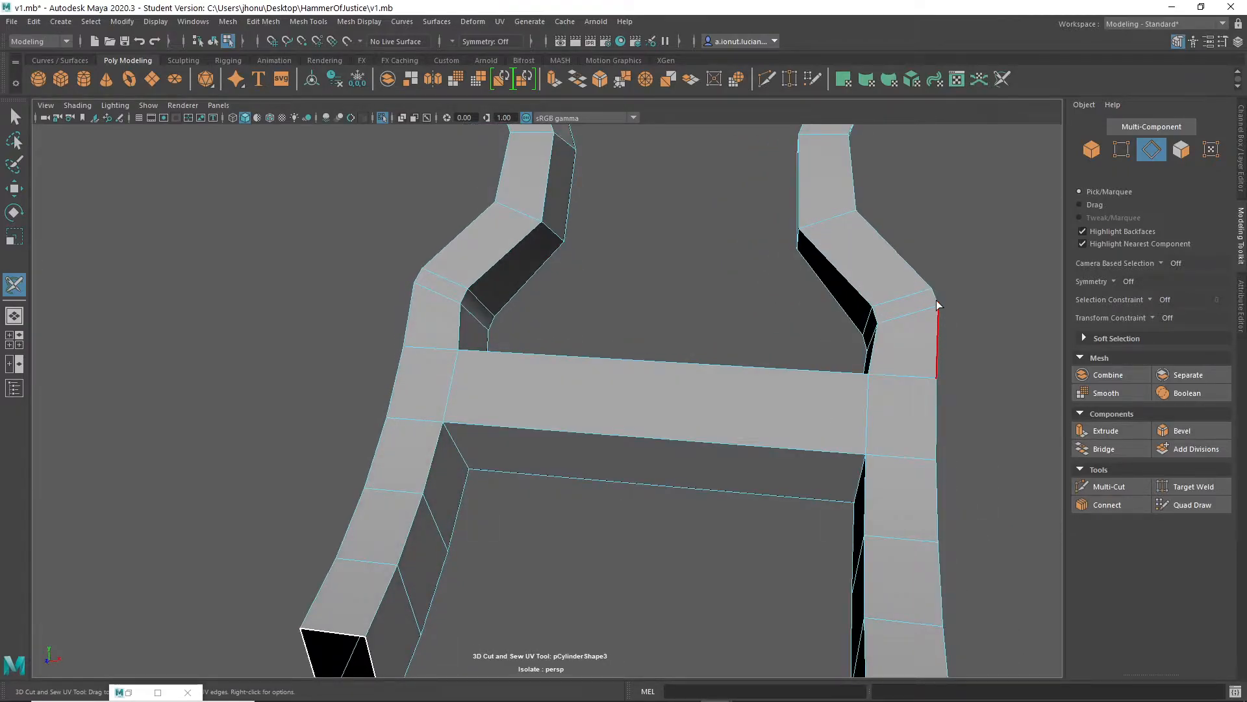
pyautogui.keyDown('alt'); pyautogui.moveTo(955, 492); pyautogui.dragTo(871, 439); pyautogui.keyUp('alt')
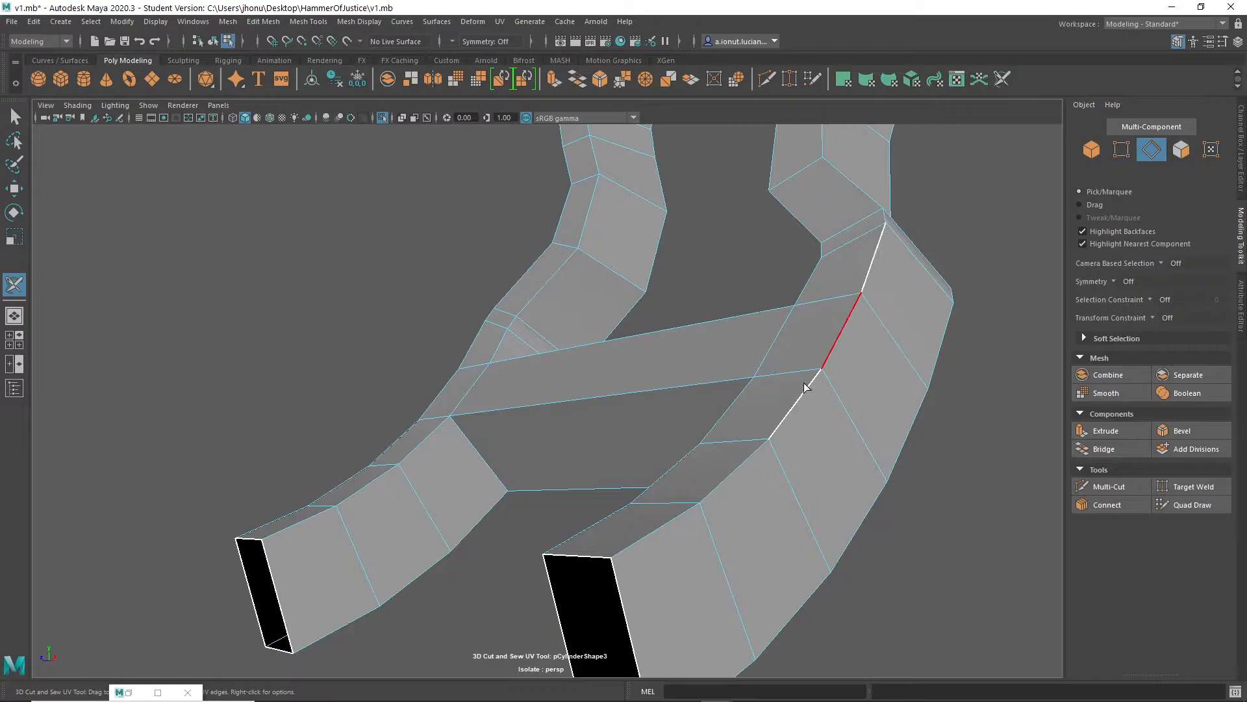
pyautogui.moveTo(840, 359)
pyautogui.keyDown('alt'); pyautogui.mouseDown()
pyautogui.moveTo(780, 404)
pyautogui.moveTo(866, 403)
pyautogui.moveTo(877, 379)
pyautogui.moveTo(829, 374)
pyautogui.mouseUp(); pyautogui.keyUp('alt')
# Cut UV seams on the edges where one end of the crossbar meets the bracket arm
pyautogui.click(863, 379)
pyautogui.keyDown('alt'); pyautogui.moveTo(853, 442); pyautogui.dragTo(855, 510); pyautogui.keyUp('alt')
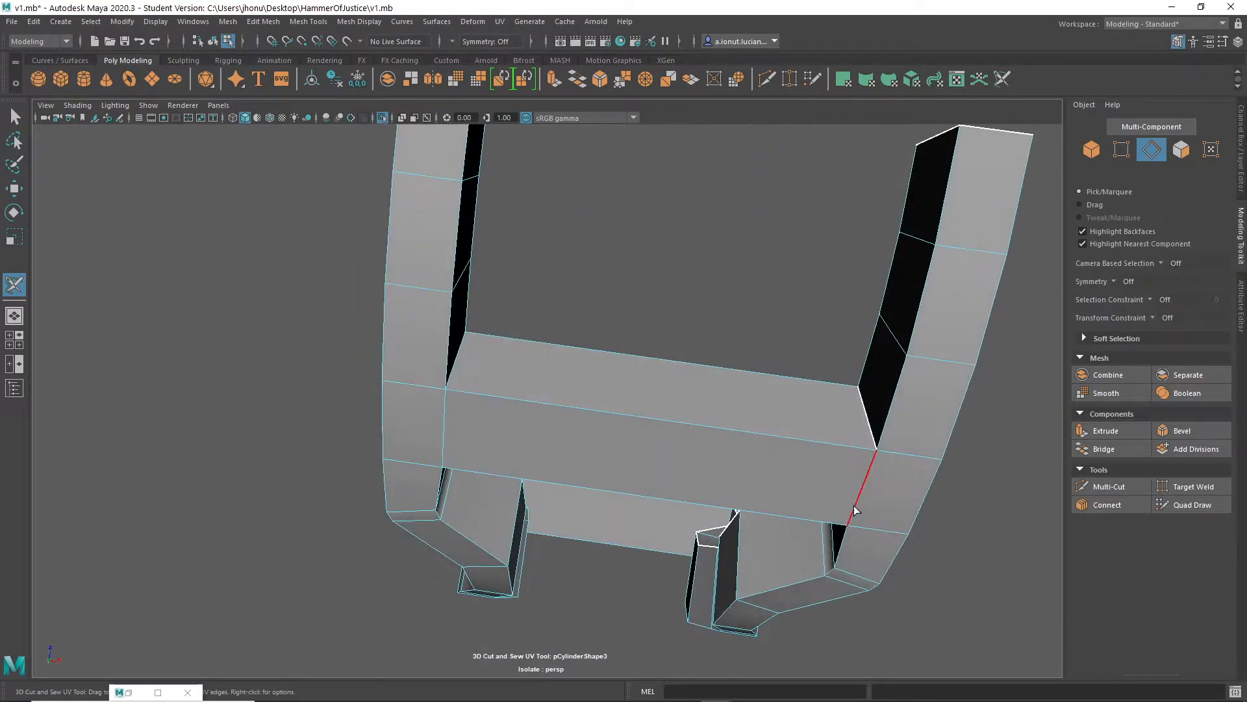
pyautogui.keyDown('alt'); pyautogui.moveTo(741, 489); pyautogui.dragTo(586, 403); pyautogui.keyUp('alt')
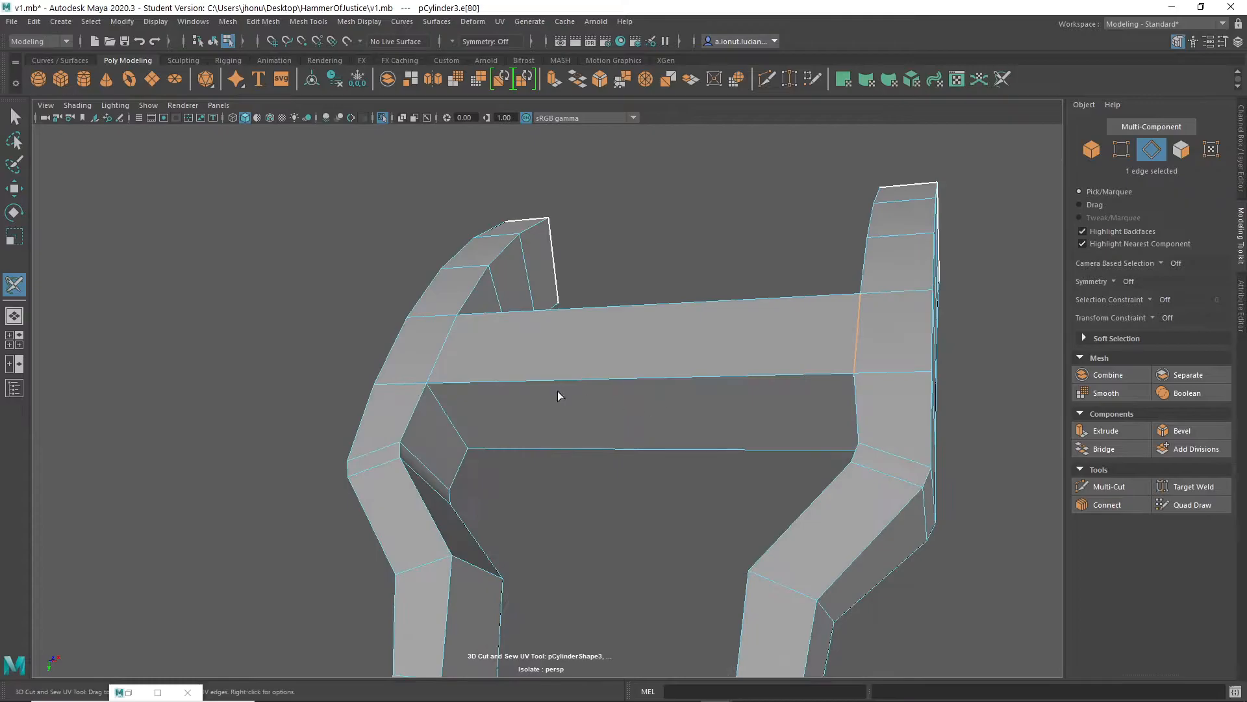
pyautogui.keyDown('ctrl'); pyautogui.click(454, 404); pyautogui.keyUp('ctrl')
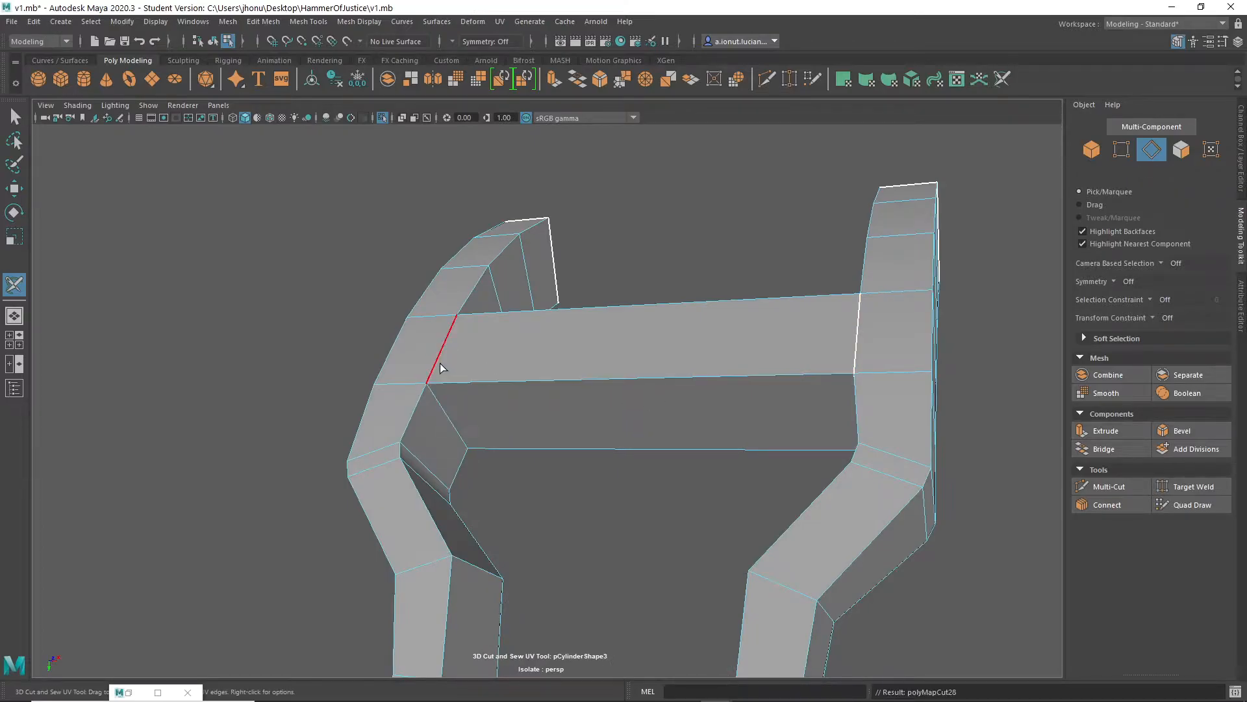
# Cut a UV seam along the inner edge of the first bracket arm, running between the crossbars and out towards its tip
pyautogui.keyDown('alt'); pyautogui.moveTo(454, 433); pyautogui.dragTo(412, 422); pyautogui.keyUp('alt')
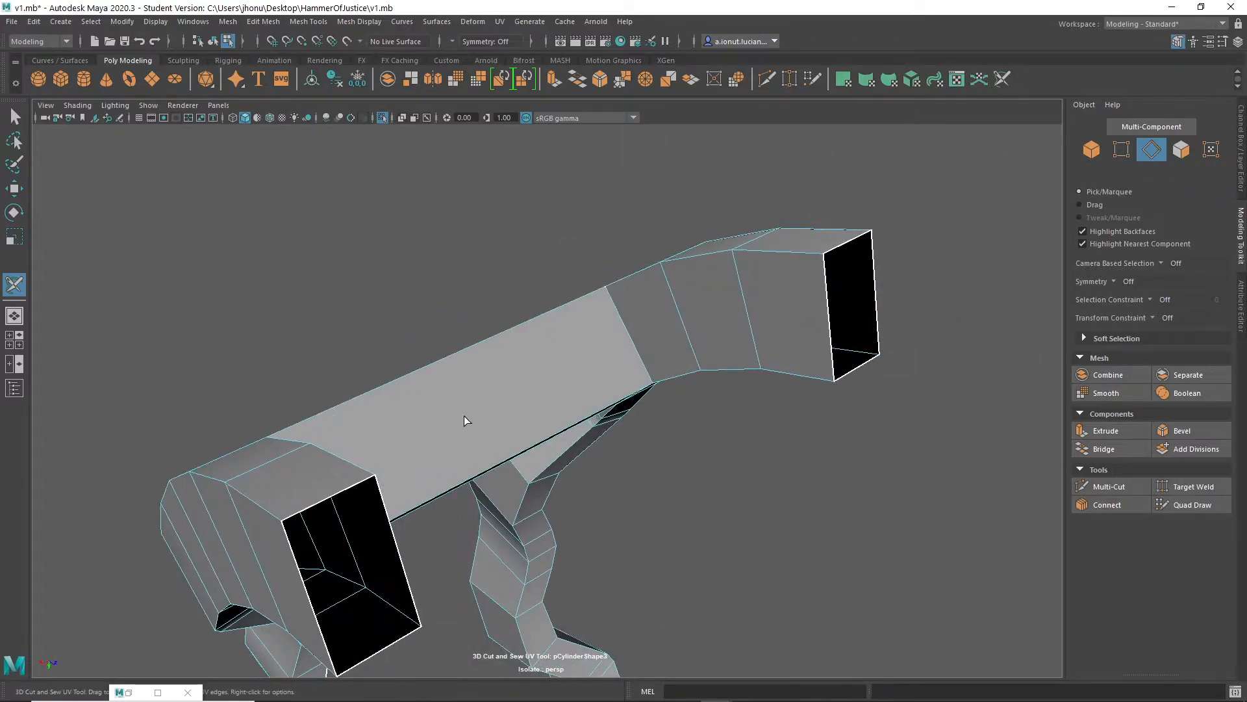
pyautogui.keyDown('alt'); pyautogui.moveTo(659, 410); pyautogui.dragTo(581, 464); pyautogui.keyUp('alt')
pyautogui.click(652, 357)
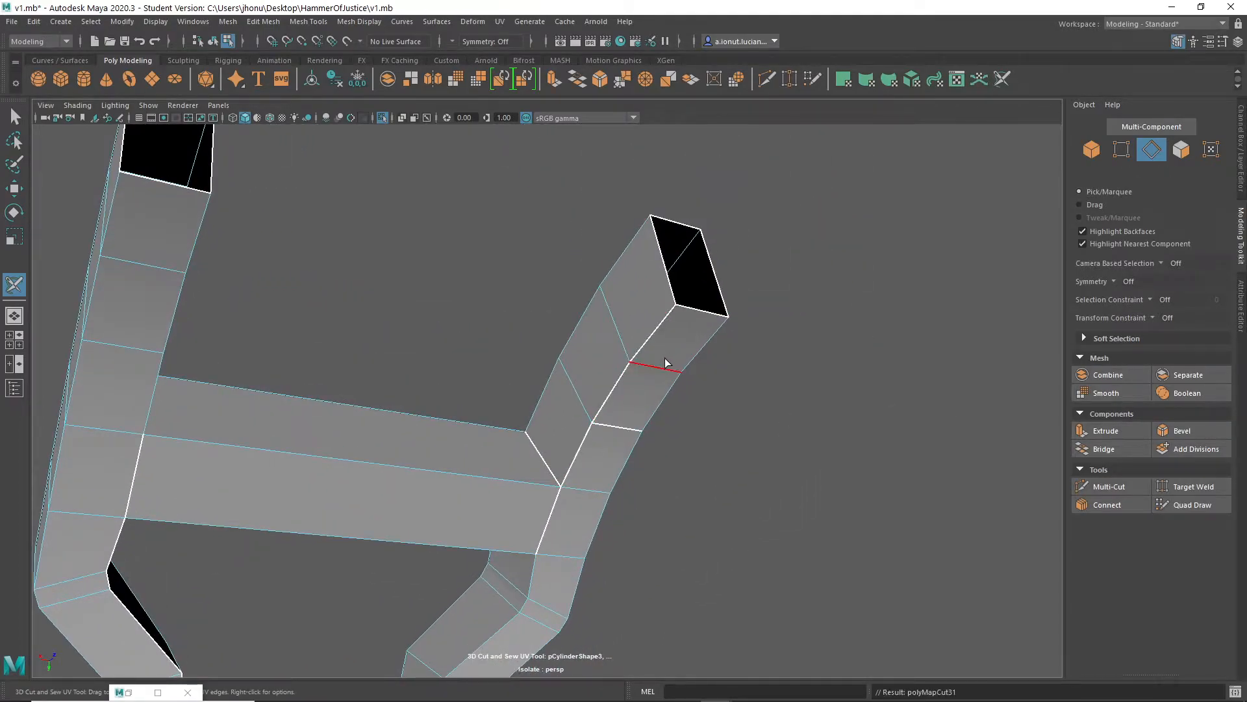
pyautogui.keyDown('alt'); pyautogui.moveTo(732, 525); pyautogui.dragTo(499, 539); pyautogui.keyUp('alt')
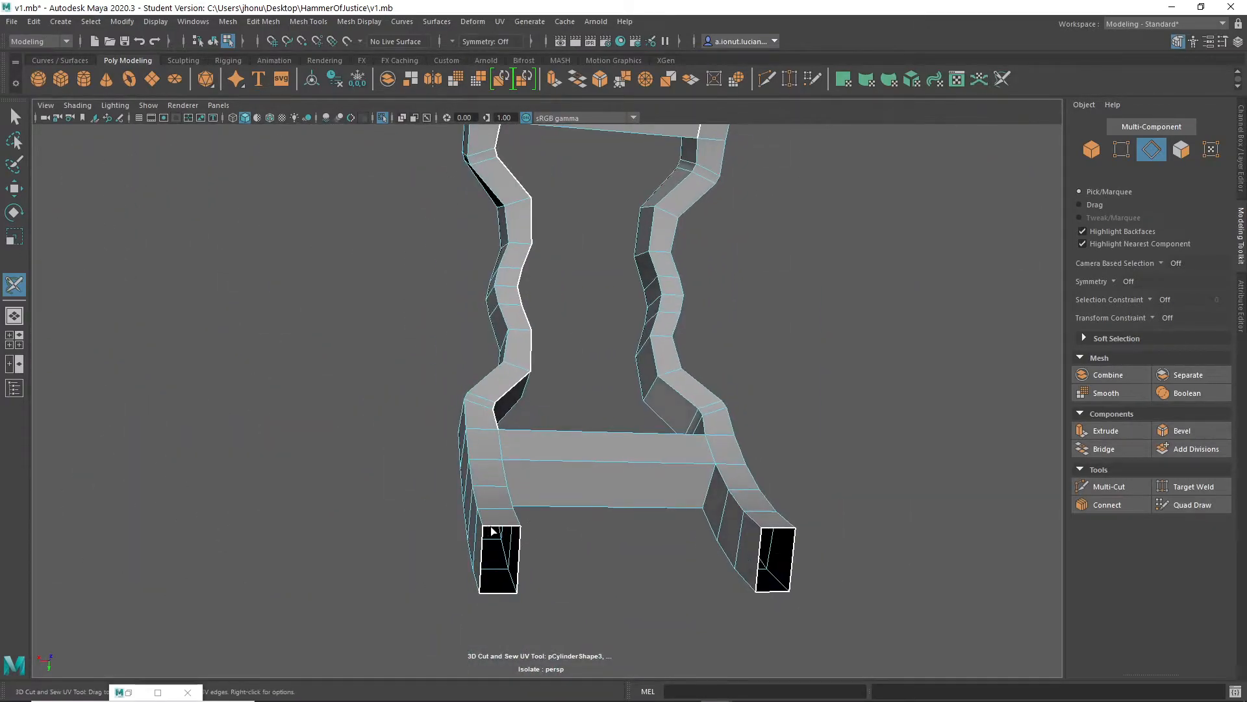
# Cut UV seams around the ends of the other crossbar where it joins the two bracket arms
pyautogui.scroll(8, 482, 460)
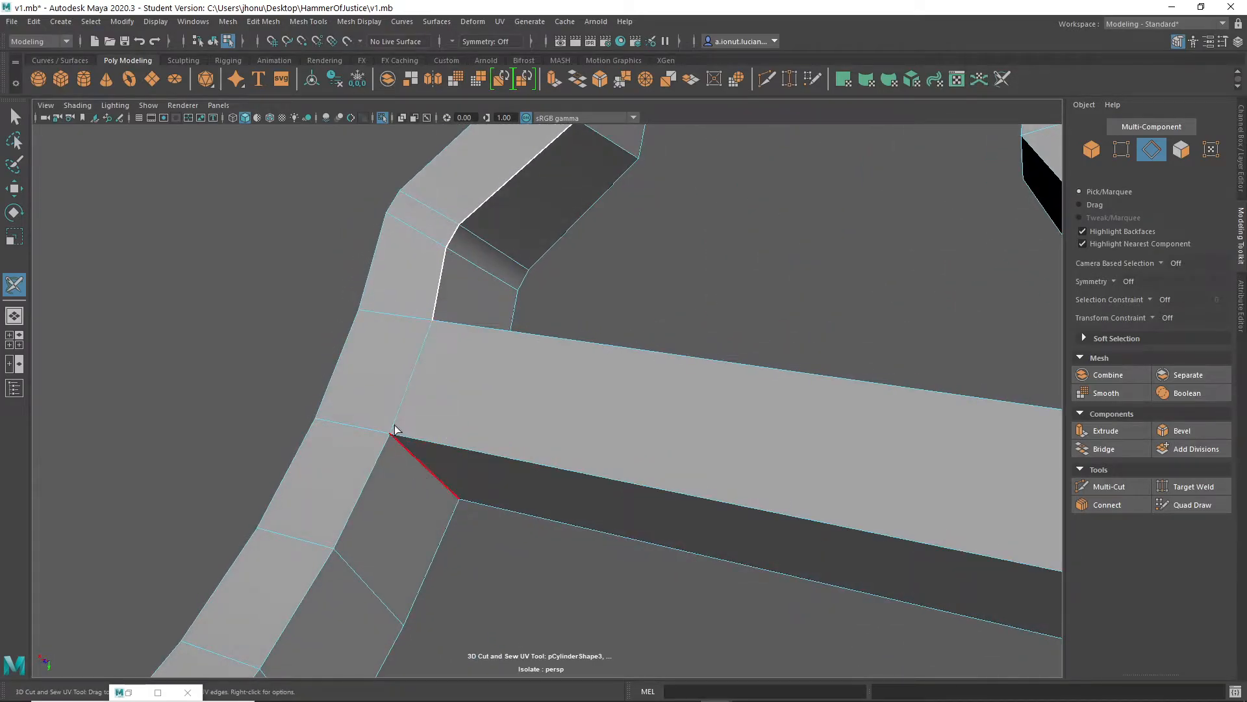
pyautogui.keyDown('alt'); pyautogui.moveTo(513, 529); pyautogui.dragTo(744, 519); pyautogui.keyUp('alt')
pyautogui.keyDown('alt'); pyautogui.moveTo(675, 380); pyautogui.dragTo(701, 339); pyautogui.keyUp('alt')
pyautogui.keyDown('alt'); pyautogui.moveTo(804, 340); pyautogui.dragTo(353, 422); pyautogui.keyUp('alt')
pyautogui.keyDown('alt'); pyautogui.moveTo(422, 487); pyautogui.dragTo(343, 421); pyautogui.keyUp('alt')
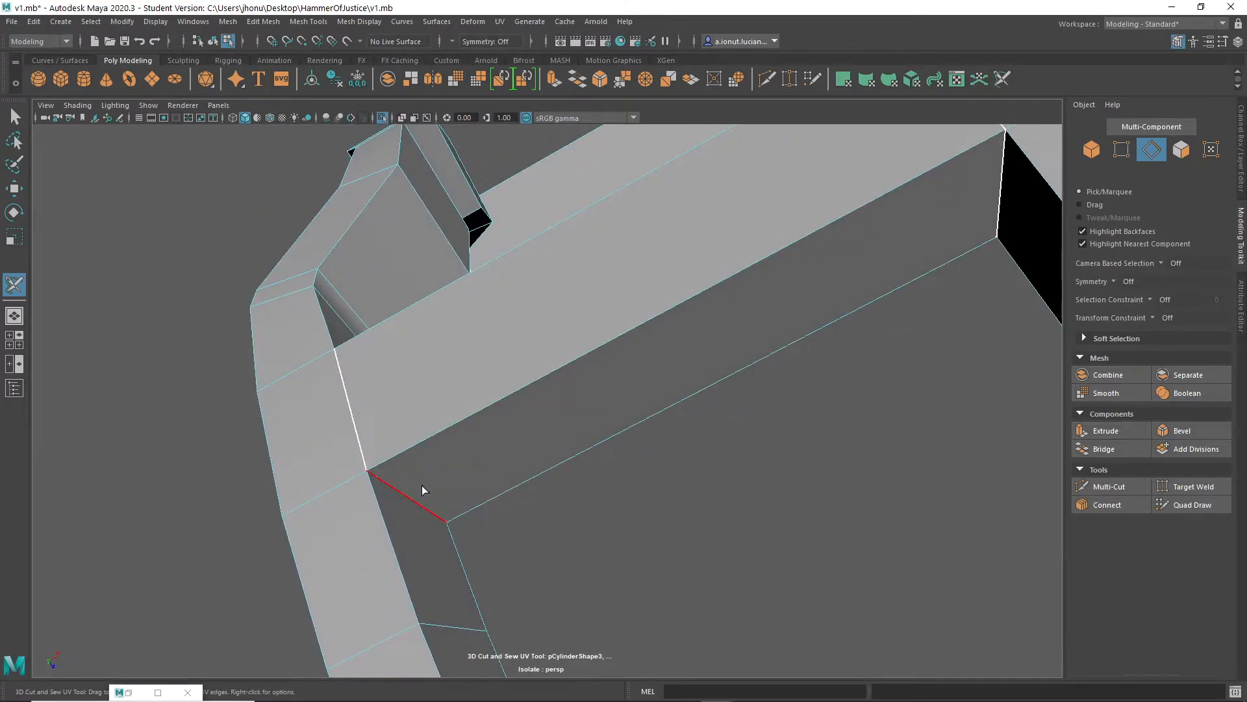
# Cut a UV seam along the second arm's inner edge from the crossbar joint to the open tip
pyautogui.keyDown('alt'); pyautogui.moveTo(532, 493); pyautogui.dragTo(714, 444); pyautogui.keyUp('alt')
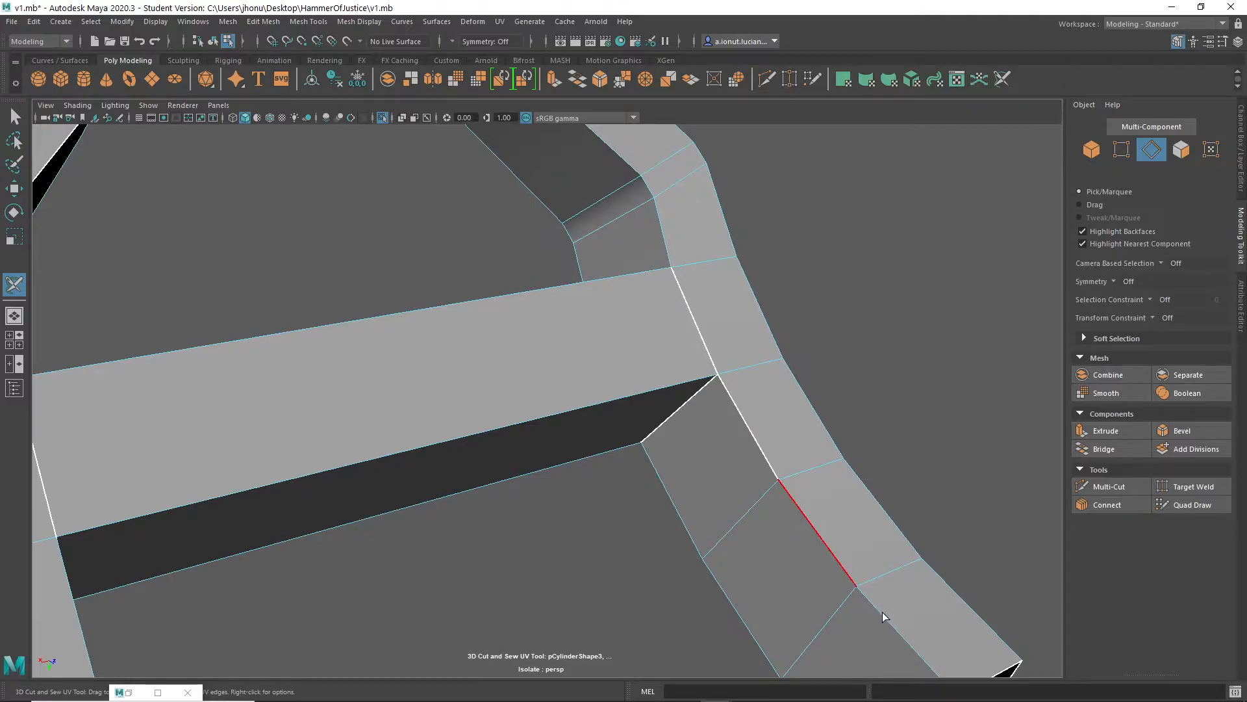
pyautogui.keyDown('alt'); pyautogui.moveTo(881, 645); pyautogui.dragTo(731, 404); pyautogui.keyUp('alt')
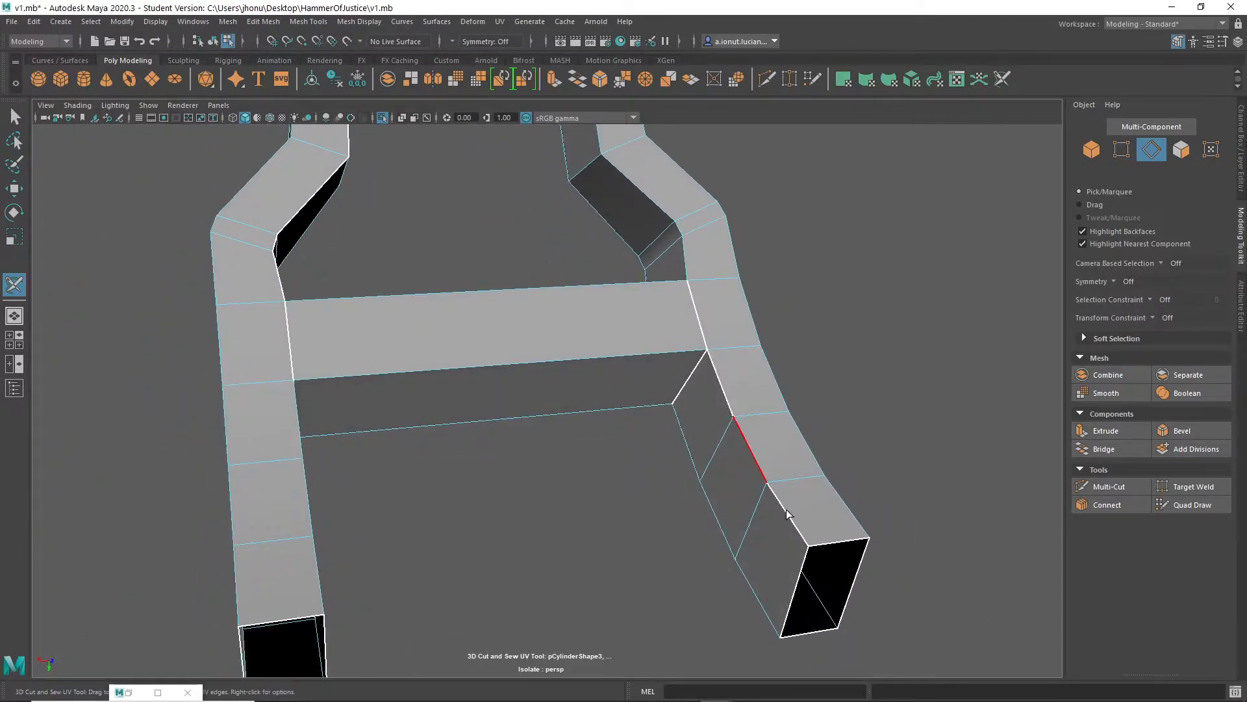
pyautogui.keyDown('alt'); pyautogui.moveTo(783, 417); pyautogui.dragTo(698, 327); pyautogui.keyUp('alt')
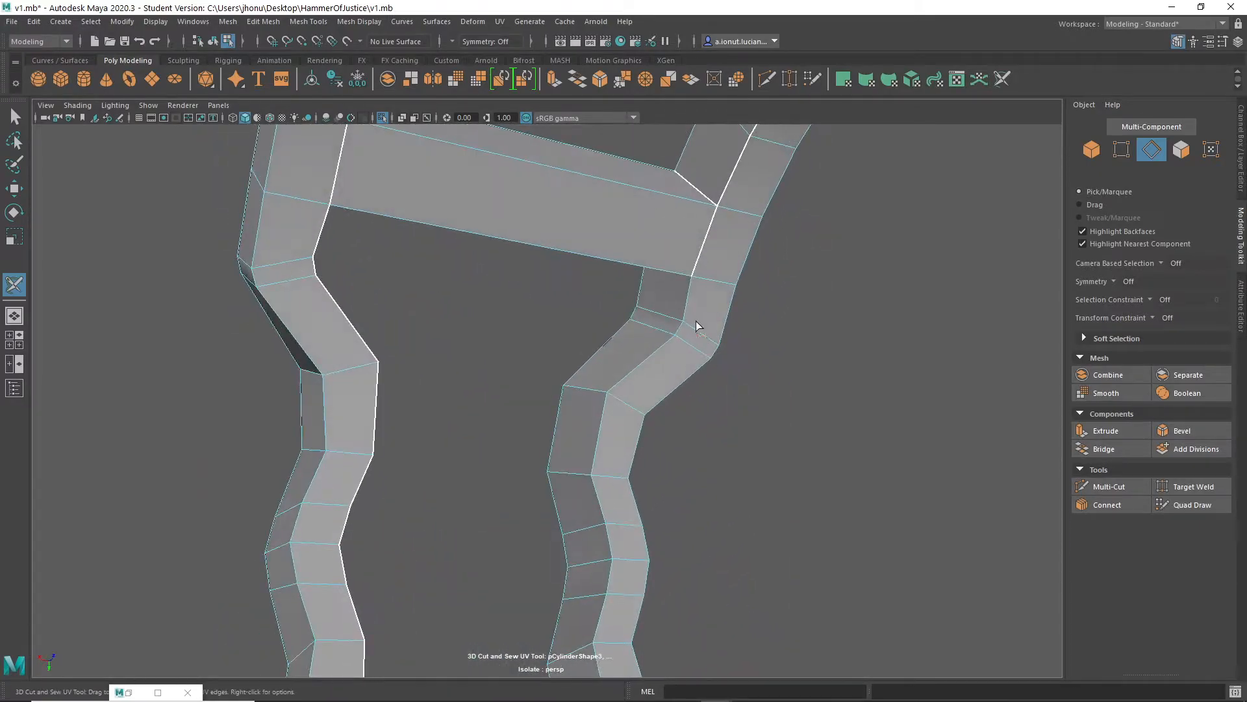
# Cut the UV seam along the wavy middle section of the second arm's inner edge between the crossbars
pyautogui.click(594, 459)
pyautogui.keyDown('alt'); pyautogui.moveTo(591, 463); pyautogui.dragTo(586, 274, button='middle'); pyautogui.keyUp('alt')
pyautogui.doubleClick(602, 287)
pyautogui.keyDown('alt'); pyautogui.moveTo(612, 501); pyautogui.dragTo(613, 440, button='middle'); pyautogui.keyUp('alt')
pyautogui.keyDown('alt'); pyautogui.moveTo(613, 440); pyautogui.dragTo(621, 412); pyautogui.keyUp('alt')
pyautogui.keyDown('alt'); pyautogui.moveTo(715, 627); pyautogui.dragTo(619, 463, button='middle'); pyautogui.keyUp('alt')
pyautogui.doubleClick(614, 408)
# Cut the remaining UV seams along the front and back inner edges of both bracket arms
pyautogui.keyDown('alt'); pyautogui.moveTo(608, 489); pyautogui.dragTo(309, 397); pyautogui.keyUp('alt')
pyautogui.keyDown('alt'); pyautogui.moveTo(272, 454); pyautogui.dragTo(353, 395); pyautogui.keyUp('alt')
pyautogui.keyDown('alt'); pyautogui.moveTo(336, 329); pyautogui.dragTo(708, 318); pyautogui.keyUp('alt')
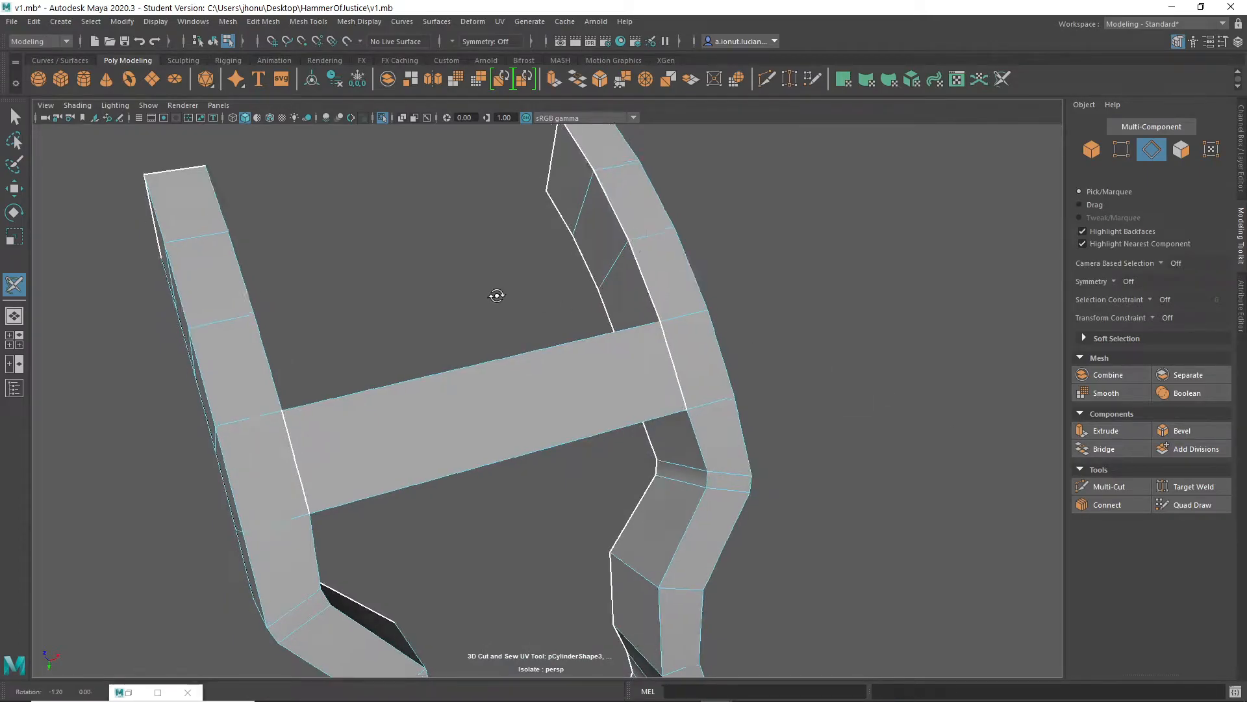
pyautogui.keyDown('alt'); pyautogui.moveTo(504, 295); pyautogui.dragTo(380, 273); pyautogui.keyUp('alt')
pyautogui.keyDown('alt'); pyautogui.moveTo(432, 182); pyautogui.dragTo(416, 179); pyautogui.keyUp('alt')
pyautogui.doubleClick(380, 207)
pyautogui.keyDown('alt'); pyautogui.moveTo(403, 510); pyautogui.dragTo(589, 493); pyautogui.keyUp('alt')
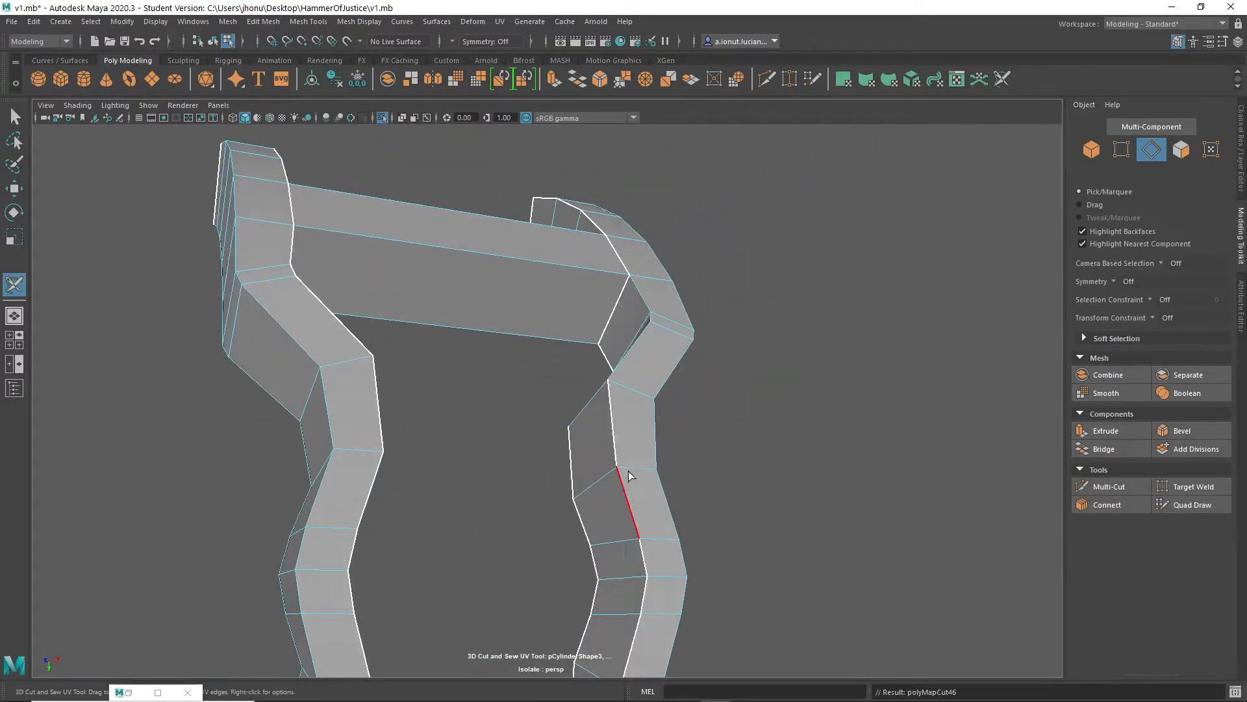
pyautogui.keyDown('alt'); pyautogui.moveTo(657, 407); pyautogui.dragTo(513, 458); pyautogui.keyUp('alt')
pyautogui.keyDown('alt'); pyautogui.moveTo(476, 518); pyautogui.dragTo(335, 558); pyautogui.keyUp('alt')
pyautogui.keyDown('alt'); pyautogui.moveTo(446, 633); pyautogui.dragTo(617, 435); pyautogui.keyUp('alt')
pyautogui.keyDown('alt'); pyautogui.moveTo(618, 434); pyautogui.dragTo(599, 527, button='middle'); pyautogui.keyUp('alt')
pyautogui.keyDown('alt'); pyautogui.moveTo(598, 527); pyautogui.dragTo(289, 278); pyautogui.keyUp('alt')
# Leave the cutting tool, select three faces around one arm near its tip, and inspect that section from all sides
pyautogui.press('q')
pyautogui.rightClick(313, 217)
pyautogui.click(312, 253)
pyautogui.click(333, 221)
pyautogui.keyDown('shift'); pyautogui.click(319, 292); pyautogui.keyUp('shift')
pyautogui.keyDown('alt'); pyautogui.moveTo(315, 332); pyautogui.dragTo(626, 238); pyautogui.keyUp('alt')
pyautogui.keyDown('shift'); pyautogui.click(609, 187); pyautogui.keyUp('shift')
pyautogui.press('f')
pyautogui.keyDown('alt'); pyautogui.moveTo(596, 432); pyautogui.dragTo(562, 462); pyautogui.keyUp('alt')
pyautogui.keyDown('alt'); pyautogui.moveTo(488, 451); pyautogui.dragTo(509, 484); pyautogui.keyUp('alt')
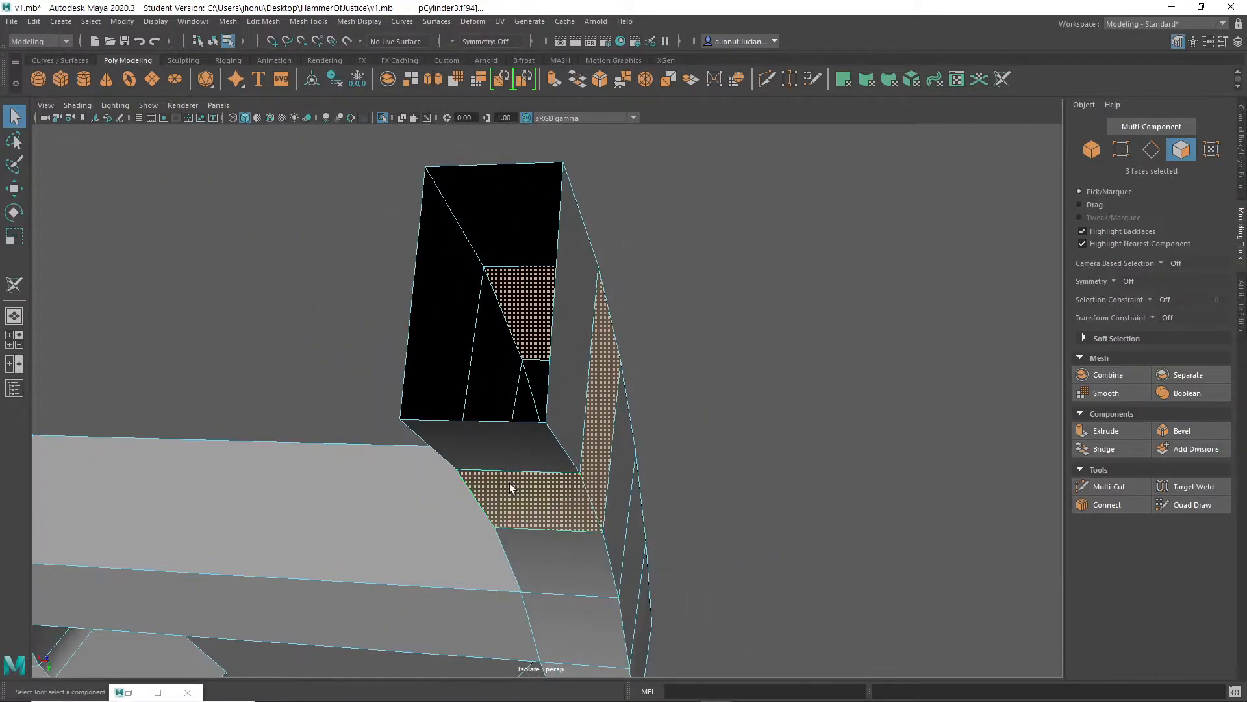
pyautogui.keyDown('alt'); pyautogui.moveTo(703, 497); pyautogui.dragTo(510, 331); pyautogui.keyUp('alt')
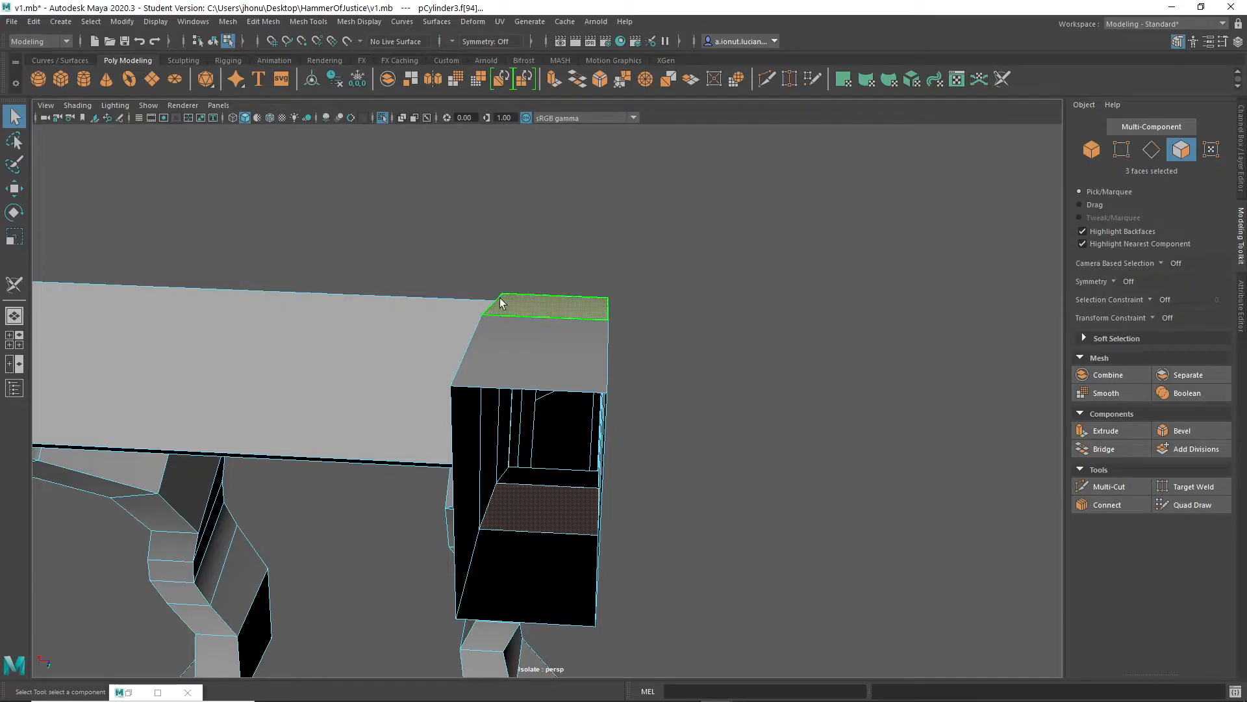
pyautogui.keyDown('alt'); pyautogui.moveTo(821, 232); pyautogui.dragTo(390, 412); pyautogui.keyUp('alt')
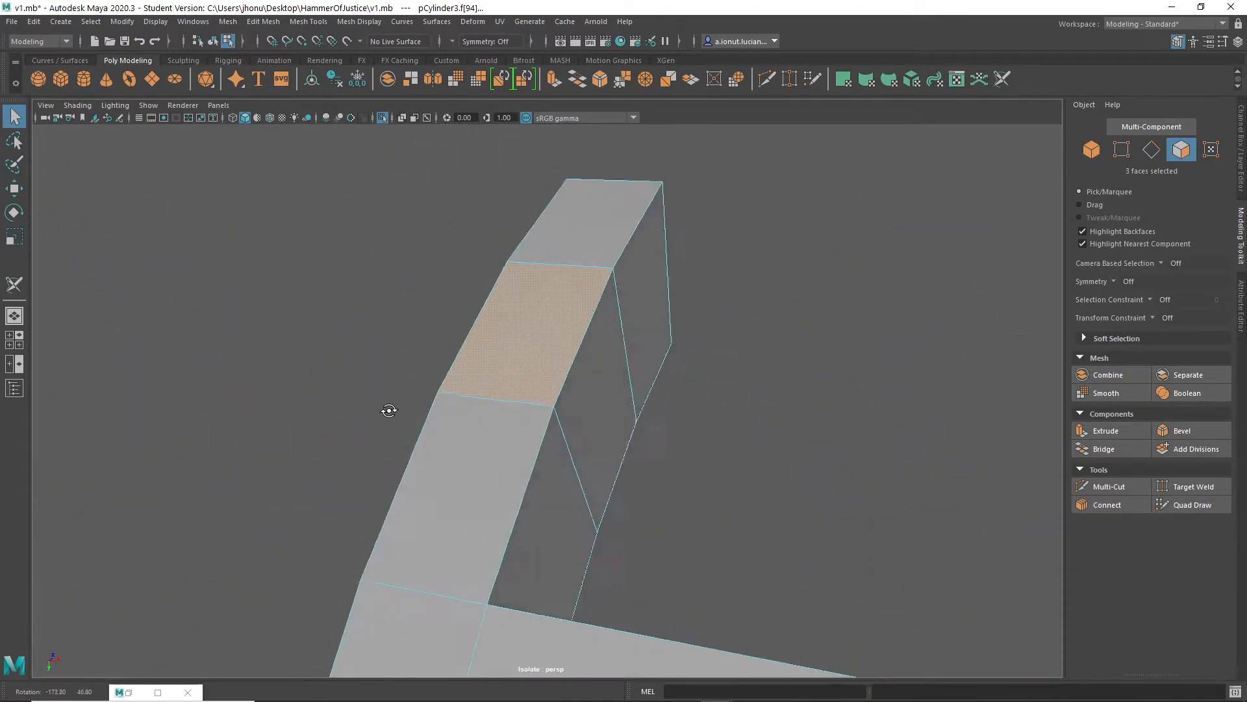
# Reactivate the 3D Cut and Sew UV tool and examine the seams around the bracket's arms and crossbars
pyautogui.click(15, 287)
pyautogui.keyDown('alt'); pyautogui.moveTo(282, 377); pyautogui.dragTo(551, 474); pyautogui.keyUp('alt')
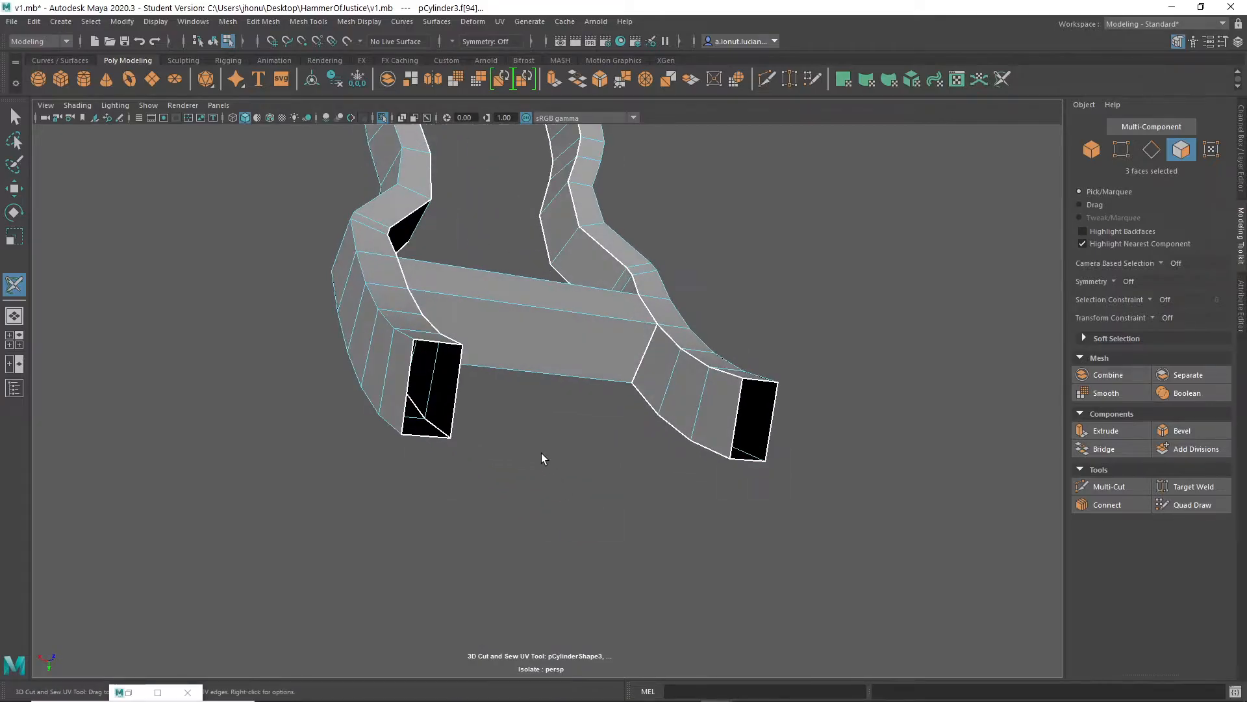
pyautogui.keyDown('alt'); pyautogui.moveTo(420, 362); pyautogui.dragTo(595, 449); pyautogui.keyUp('alt')
pyautogui.moveTo(722, 403)
pyautogui.keyDown('alt'); pyautogui.mouseDown()
pyautogui.moveTo(678, 412)
pyautogui.moveTo(738, 419)
pyautogui.mouseUp(); pyautogui.keyUp('alt')
pyautogui.keyDown('alt'); pyautogui.moveTo(640, 410); pyautogui.dragTo(580, 506, button='middle'); pyautogui.keyUp('alt')
pyautogui.scroll(3, 580, 505)
pyautogui.keyDown('alt'); pyautogui.moveTo(579, 501); pyautogui.dragTo(323, 382); pyautogui.keyUp('alt')
pyautogui.scroll(3, 450, 425)
pyautogui.scroll(2, 603, 439)
pyautogui.keyDown('alt'); pyautogui.moveTo(602, 439); pyautogui.dragTo(418, 284); pyautogui.keyUp('alt')
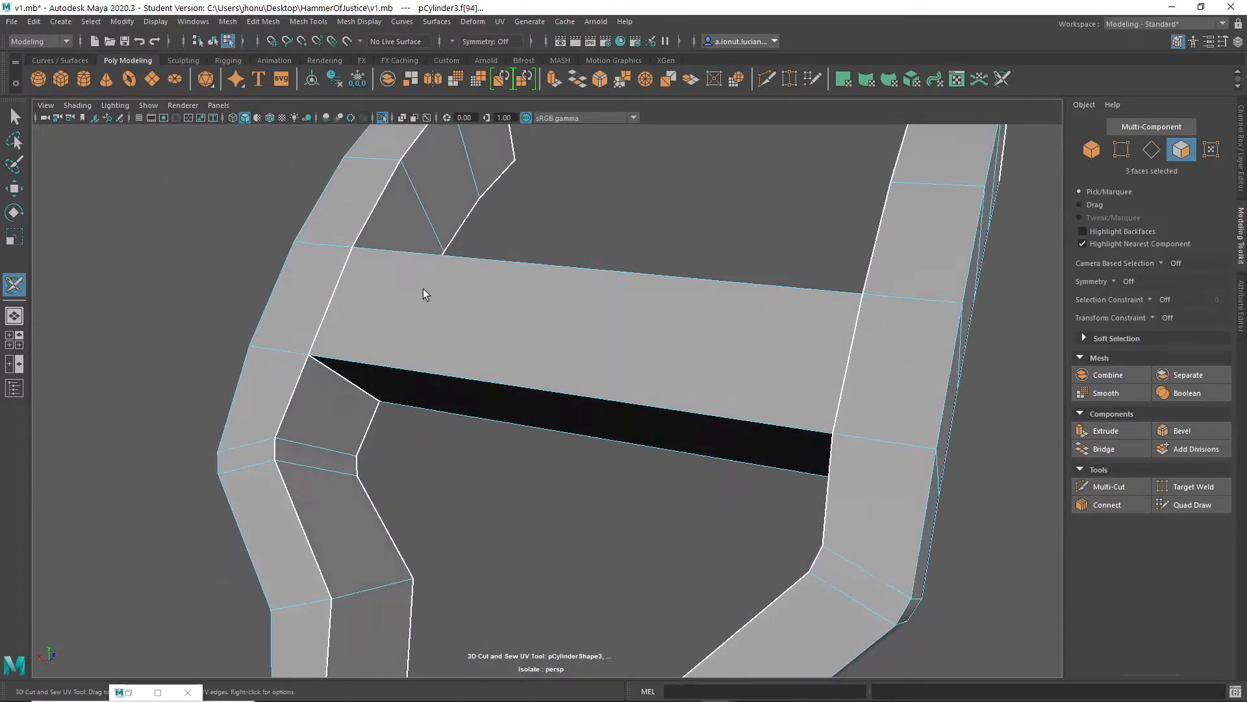
pyautogui.keyDown('alt'); pyautogui.moveTo(478, 400); pyautogui.dragTo(480, 333); pyautogui.keyUp('alt')
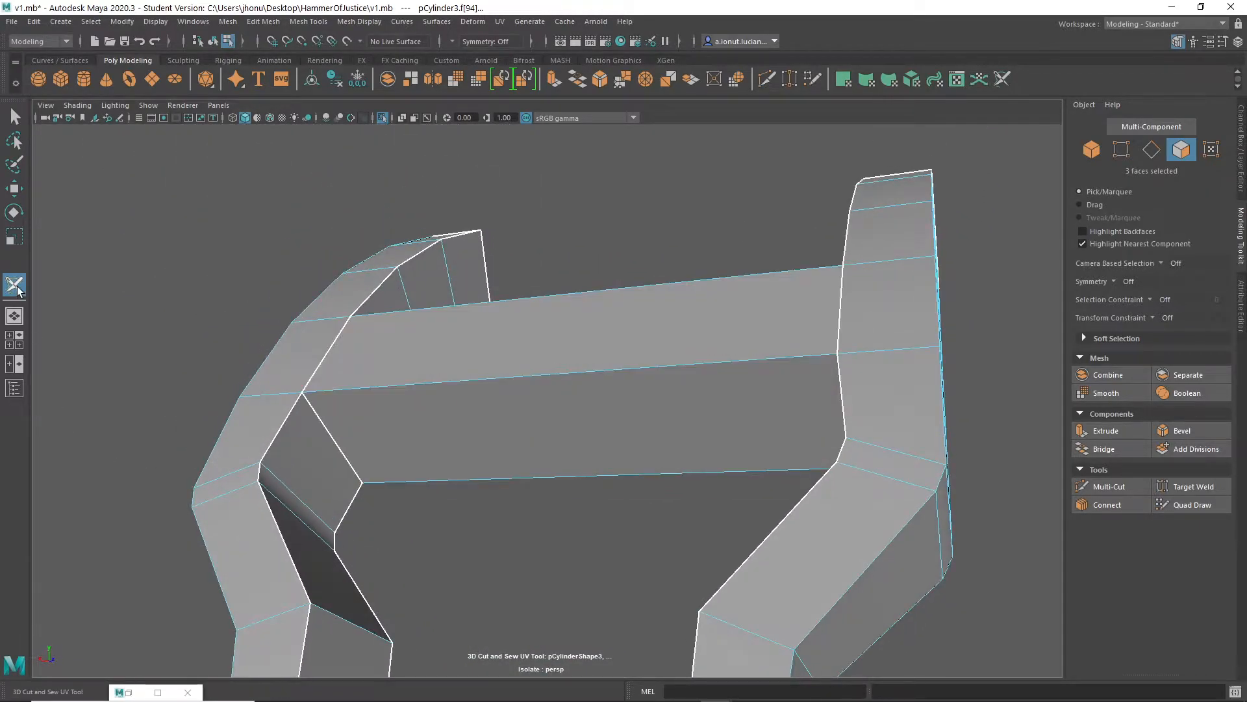
# Cut the UV seam along the first crossbar's long edge between the arms with the 3D Cut and Sew UV tool
pyautogui.click(531, 379)
pyautogui.keyDown('alt'); pyautogui.moveTo(532, 379); pyautogui.dragTo(603, 403); pyautogui.keyUp('alt')
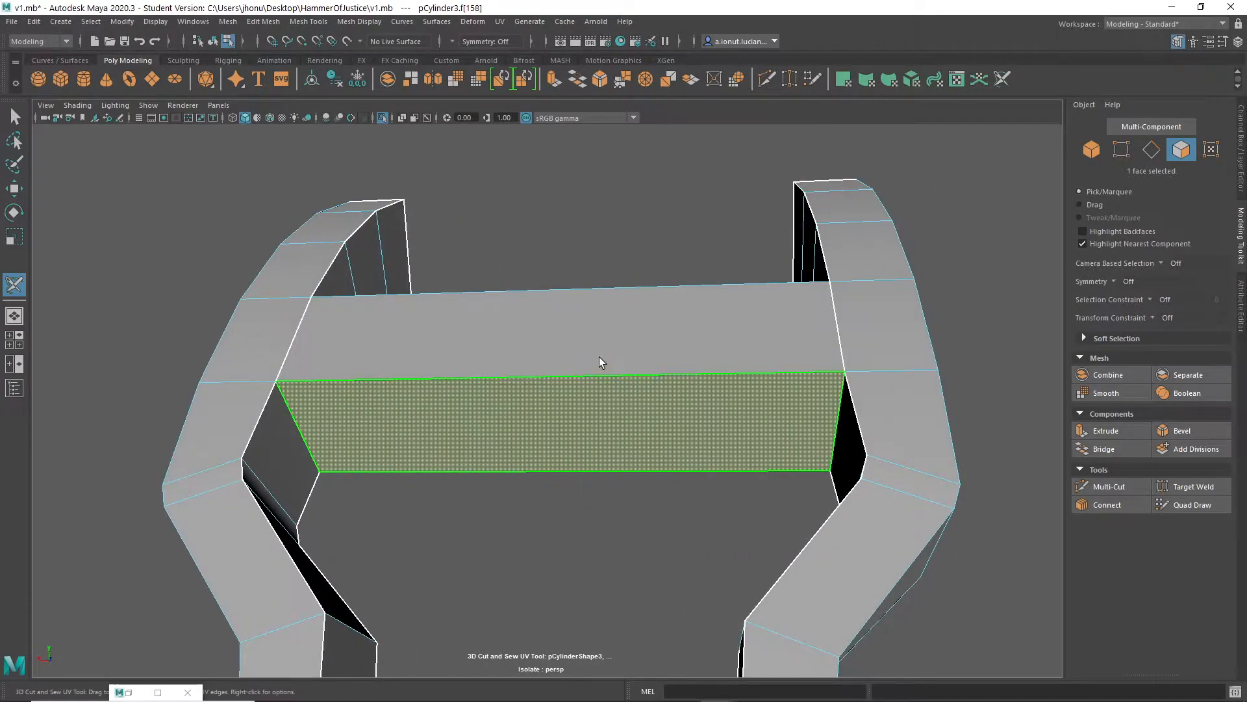
pyautogui.rightClick(563, 342)
pyautogui.click(567, 314)
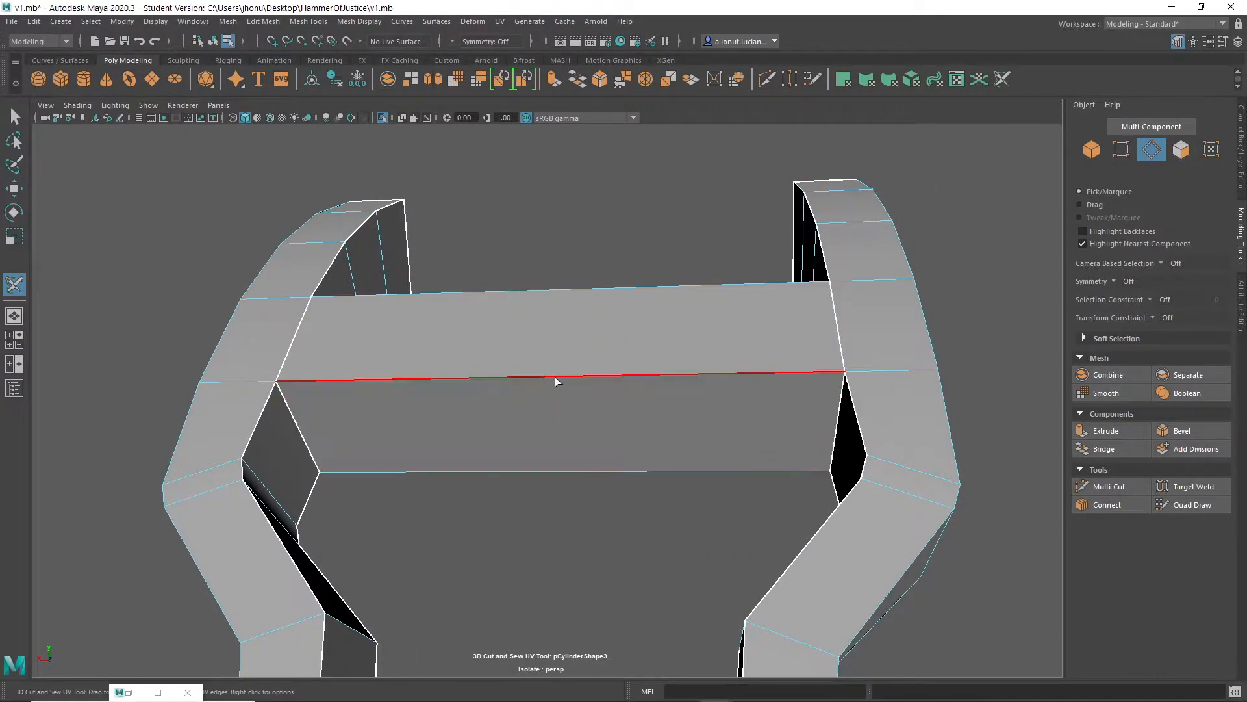
pyautogui.click(1106, 392)
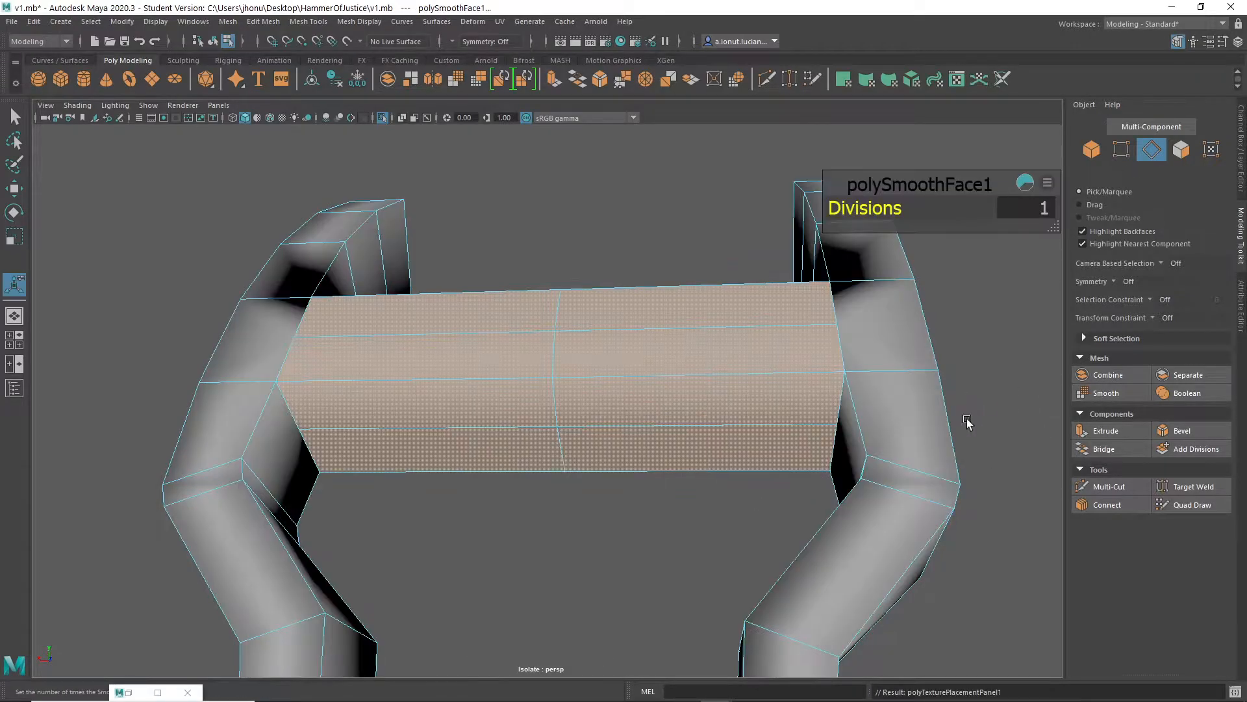
pyautogui.hotkey('ctrl', 'z')
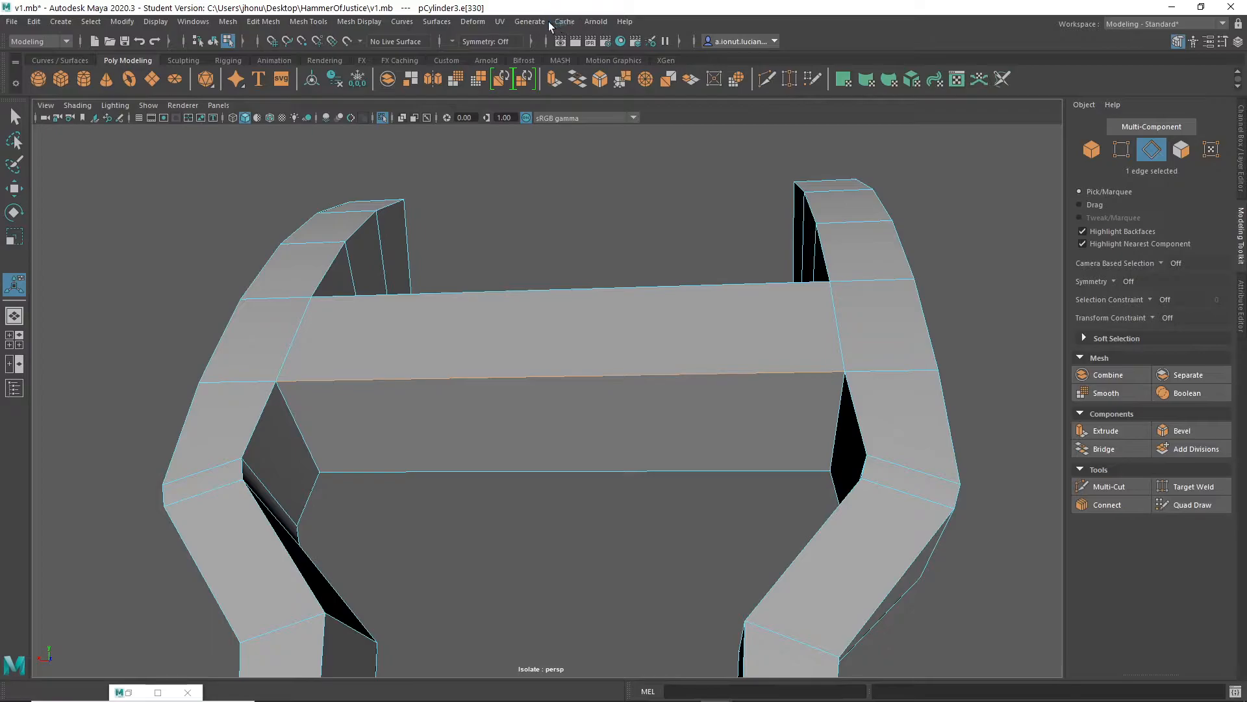
pyautogui.click(507, 24)
pyautogui.click(533, 307)
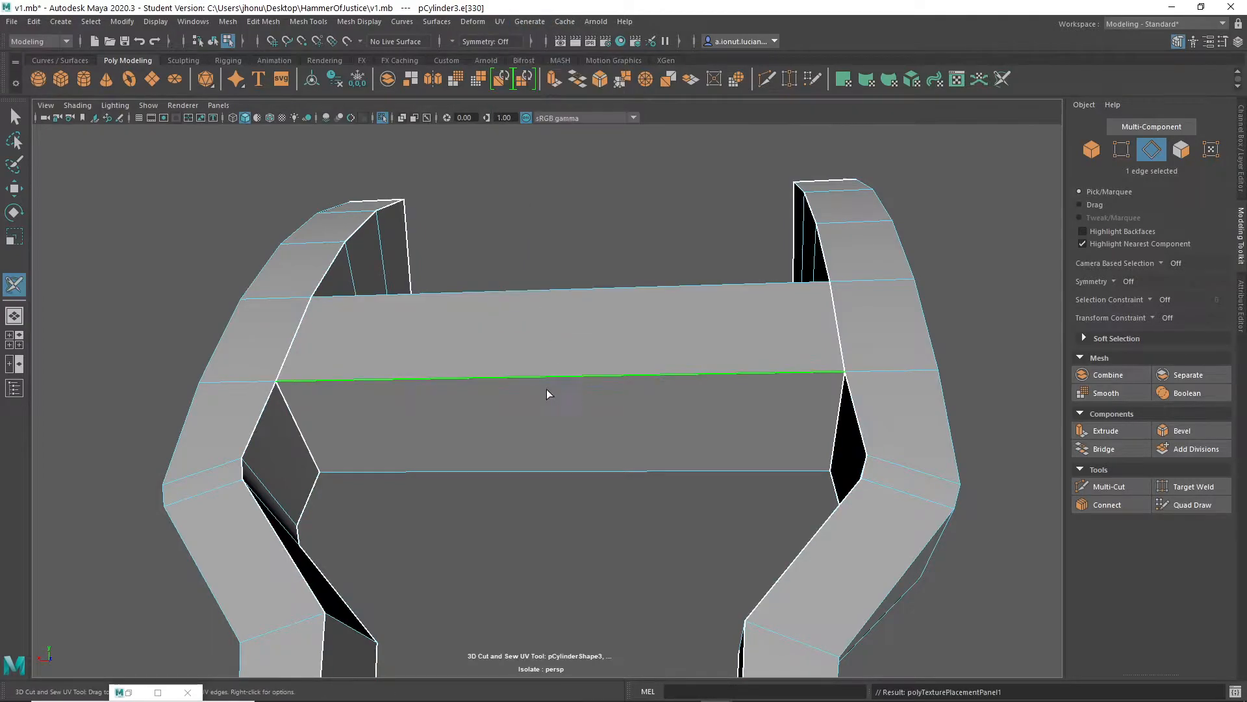
pyautogui.click(650, 374)
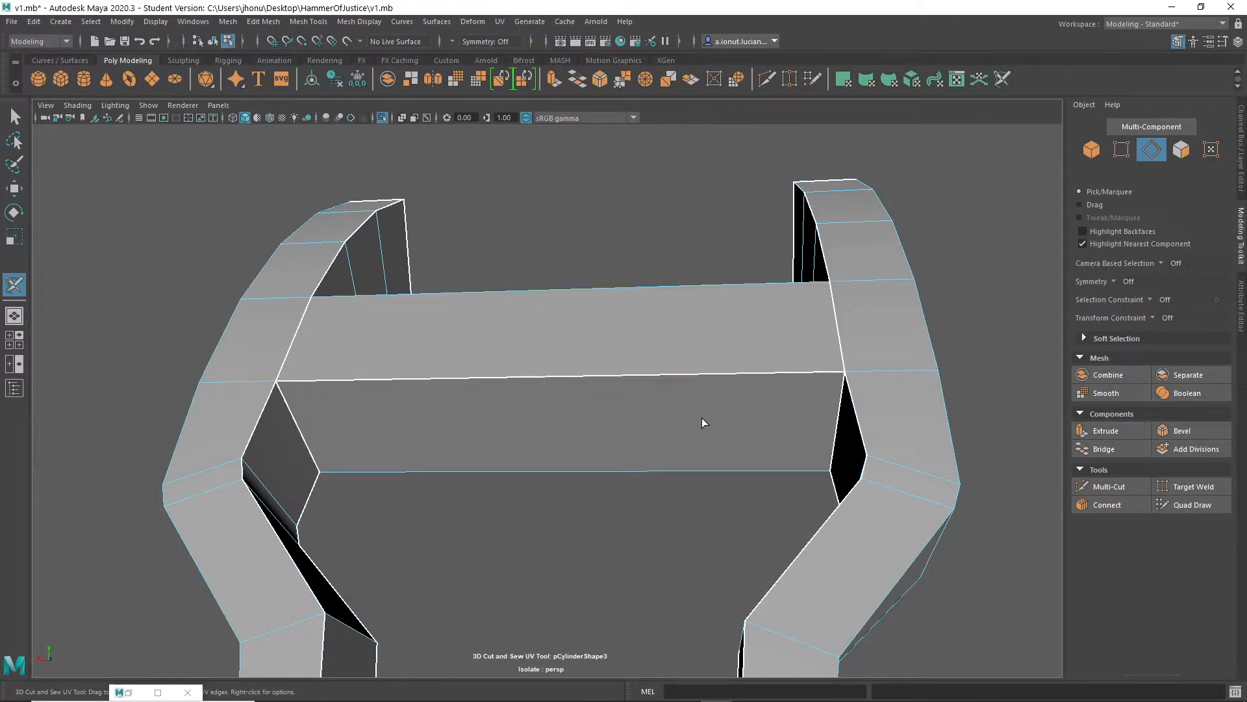
# Select the matching long edge on the other crossbar and cut it in the maximized UV Editor
pyautogui.scroll(-8, 584, 493)
pyautogui.keyDown('alt'); pyautogui.moveTo(567, 508); pyautogui.dragTo(656, 384, button='middle'); pyautogui.keyUp('alt')
pyautogui.scroll(5, 656, 384)
pyautogui.keyDown('alt'); pyautogui.moveTo(816, 423); pyautogui.dragTo(649, 558); pyautogui.keyUp('alt')
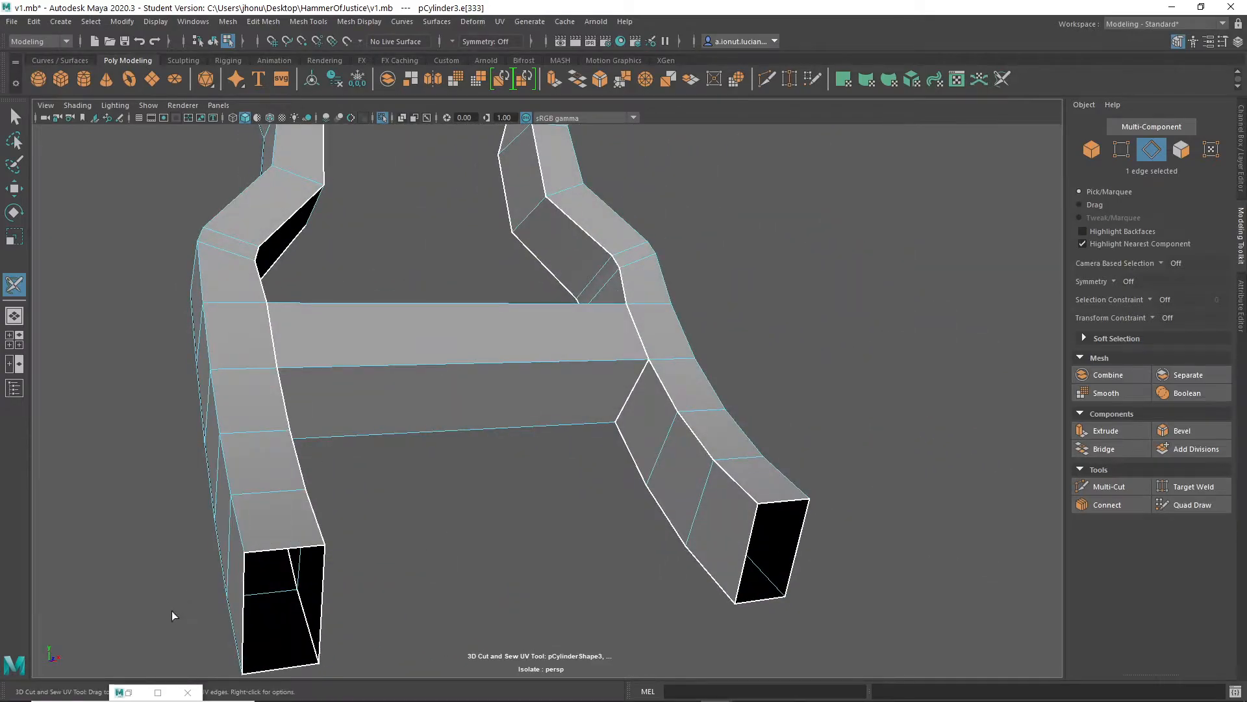
pyautogui.click(127, 694)
pyautogui.moveTo(290, 342); pyautogui.dragTo(661, 104)
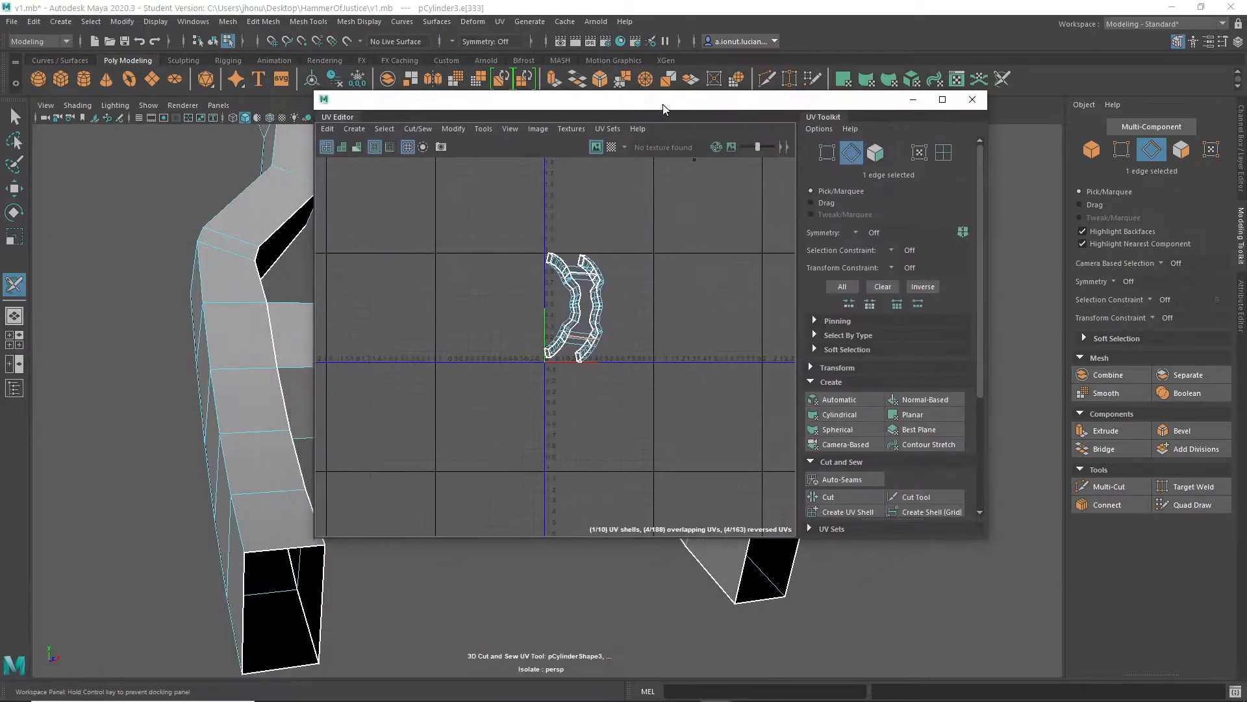
pyautogui.doubleClick(661, 104)
pyautogui.scroll(2, 632, 251)
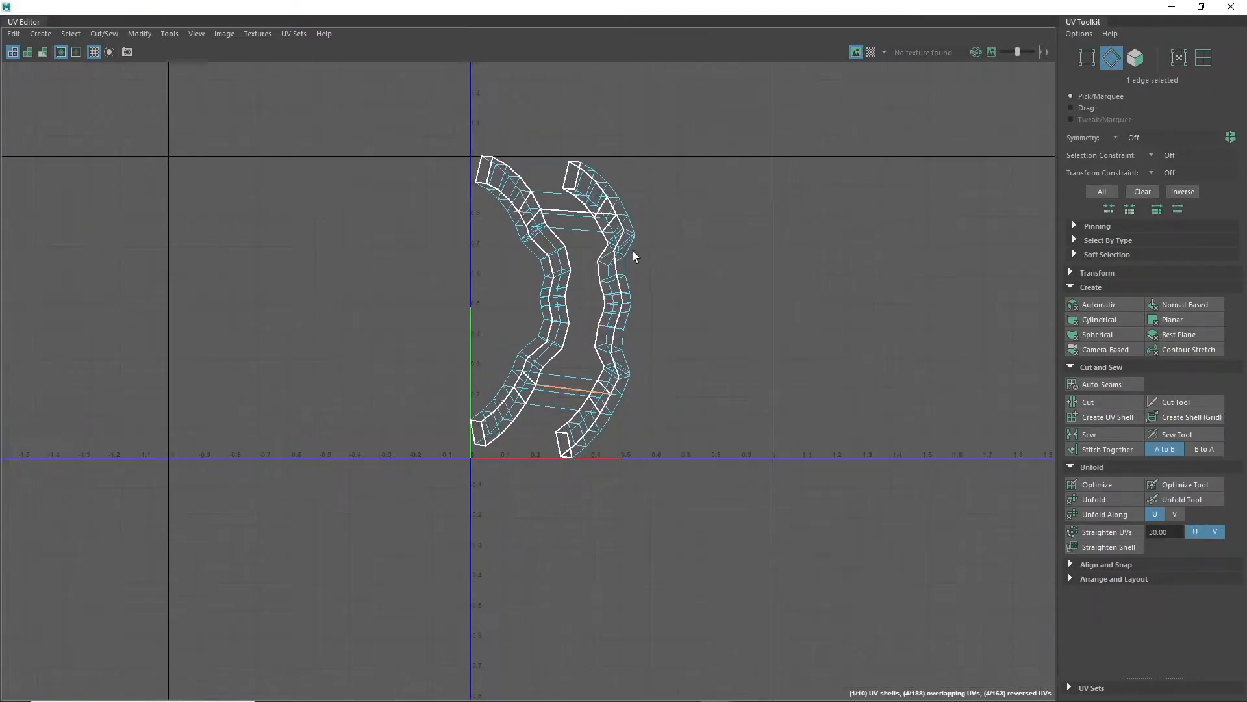
pyautogui.rightClick(536, 192)
pyautogui.keyDown('shift'); pyautogui.rightClick(534, 206); pyautogui.keyUp('shift')
pyautogui.keyDown('shift'); pyautogui.rightClick(543, 237); pyautogui.keyUp('shift')
# Select all of the bracket's UV shells and unfold them
pyautogui.rightClick(544, 239)
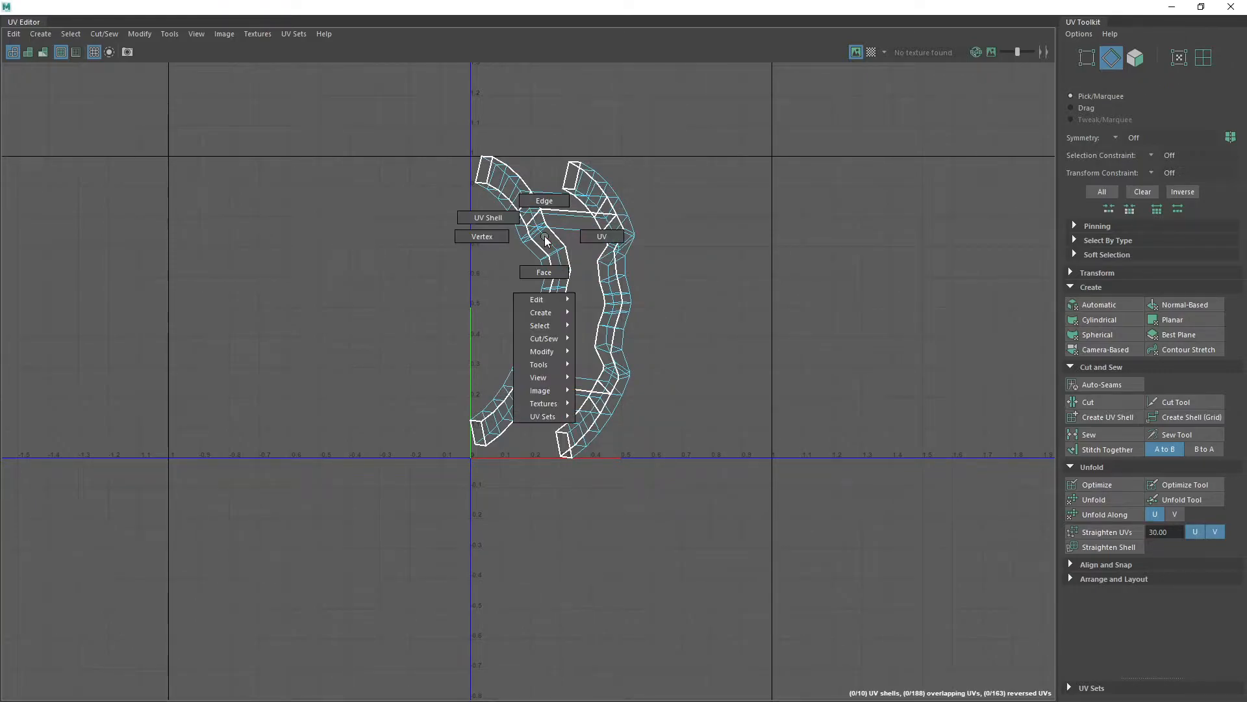
pyautogui.click(497, 221)
pyautogui.moveTo(399, 119); pyautogui.dragTo(829, 520)
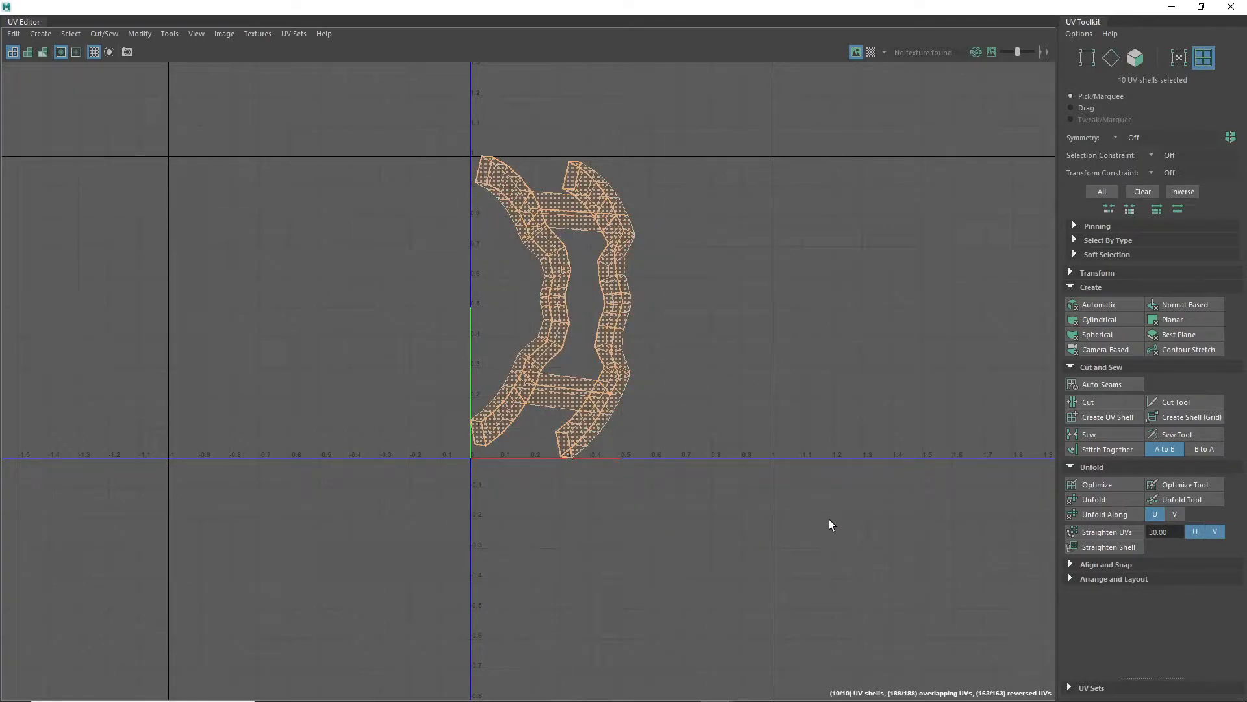
pyautogui.click(1087, 500)
# Move the two long arm shells outward, one to each side of the overlapping crossbar and inner strip shells
pyautogui.click(528, 291)
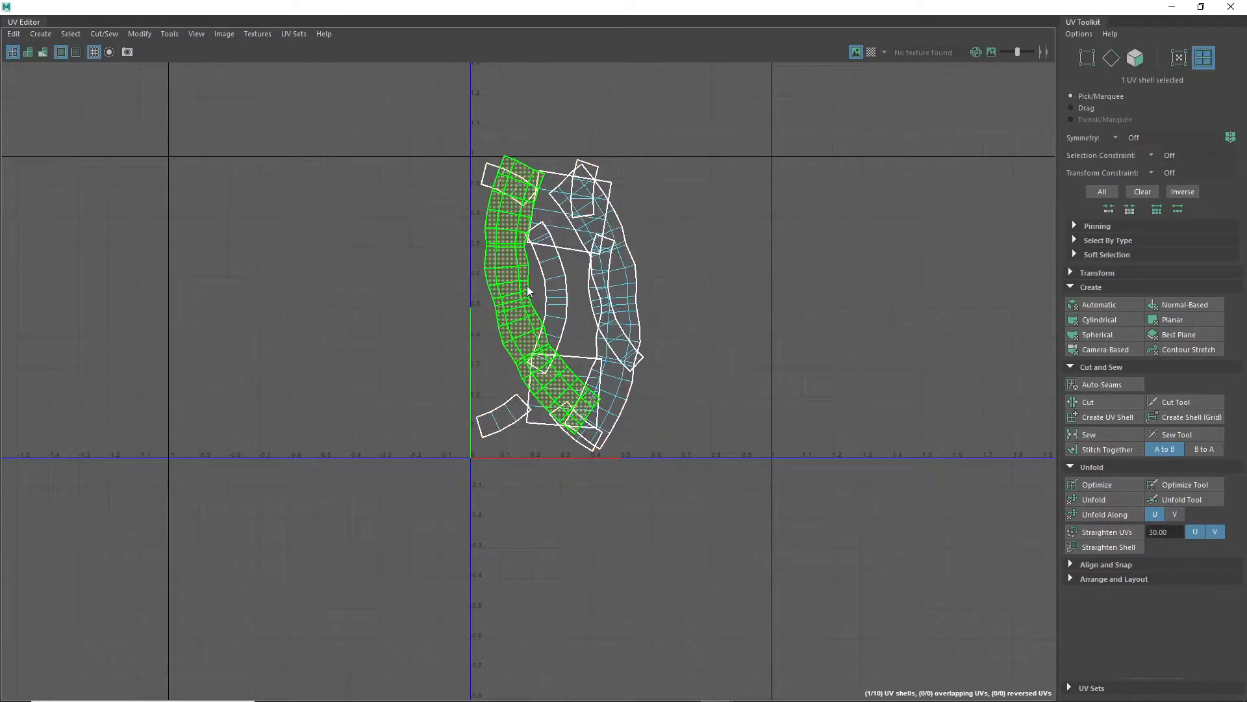
pyautogui.moveTo(534, 322); pyautogui.dragTo(352, 336)
pyautogui.click(629, 296)
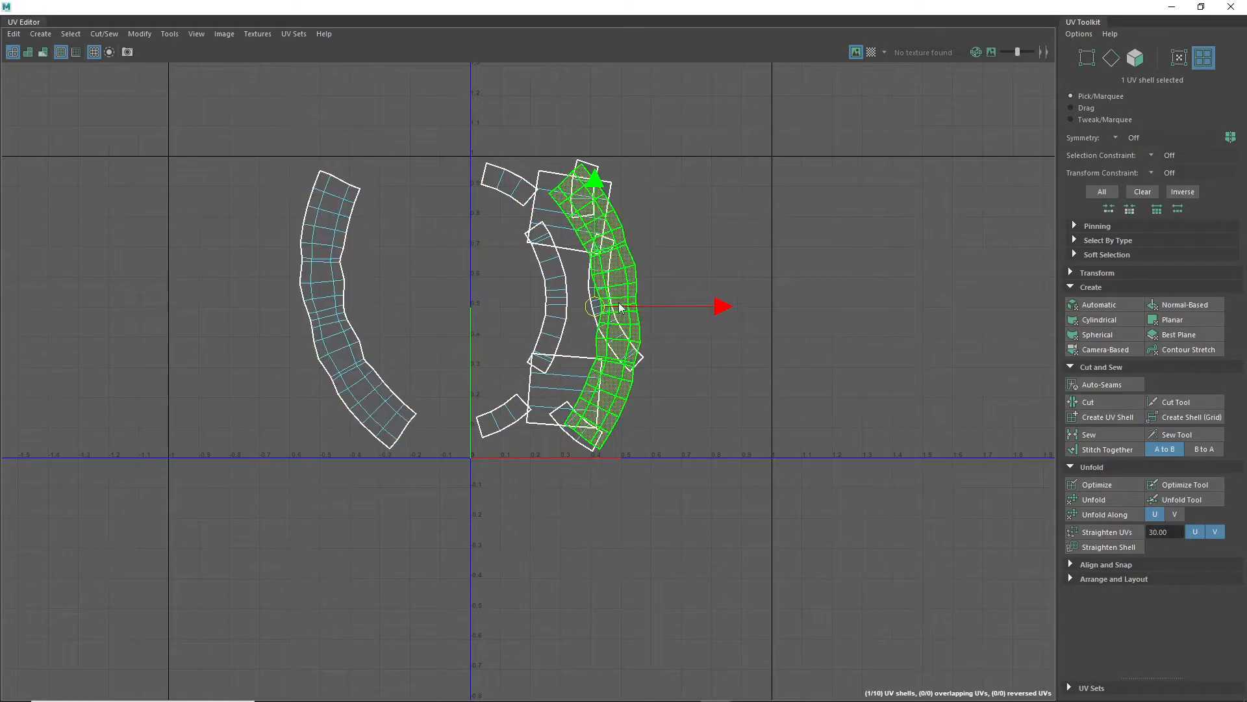
pyautogui.moveTo(614, 308); pyautogui.dragTo(727, 305)
pyautogui.scroll(3, 601, 256)
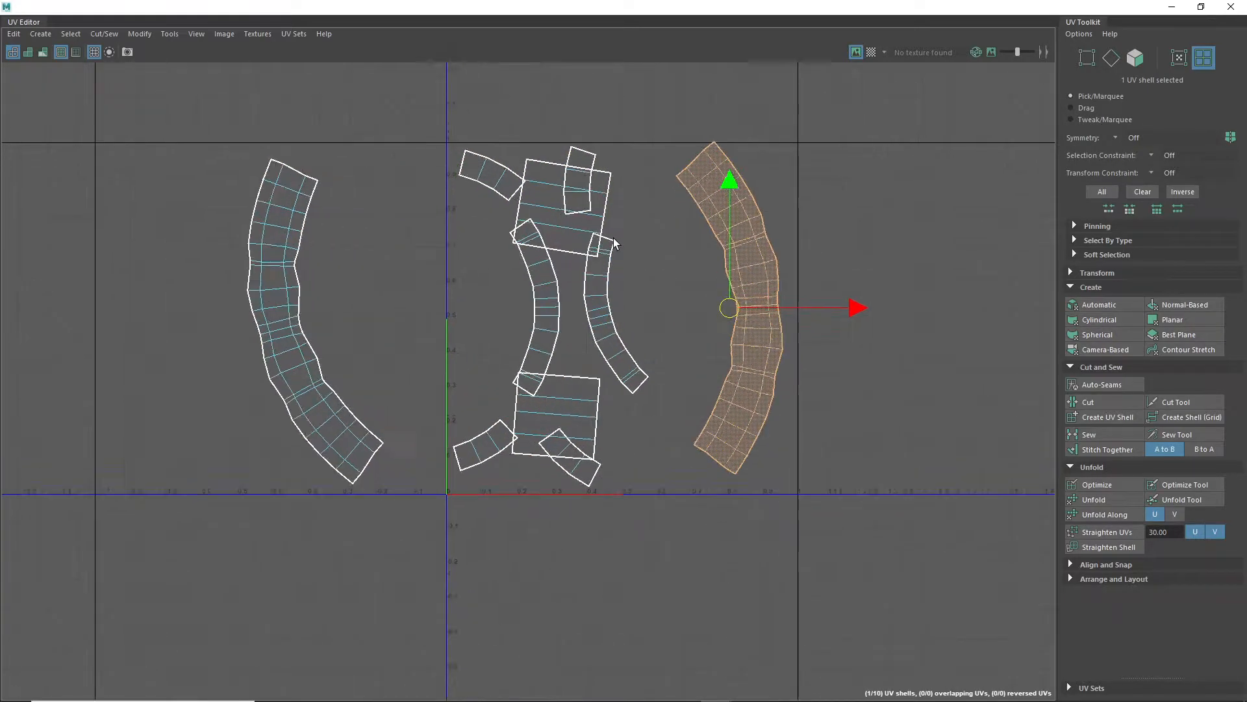
# Sew the upper short tip strip to the arm shell on the negative-U side along its three outer edges, and check the distortion
pyautogui.moveTo(556, 124); pyautogui.dragTo(558, 87, button='right')
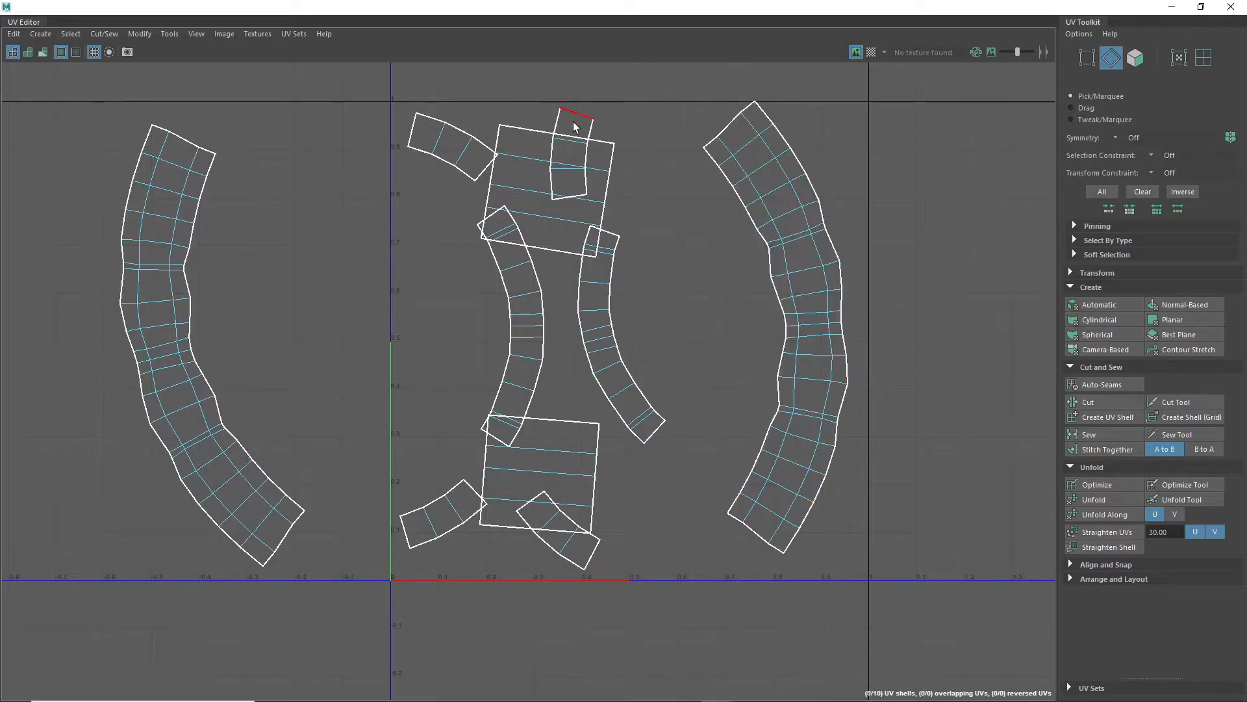
pyautogui.click(573, 123)
pyautogui.keyDown('alt'); pyautogui.moveTo(595, 267); pyautogui.dragTo(658, 333, button='middle'); pyautogui.keyUp('alt')
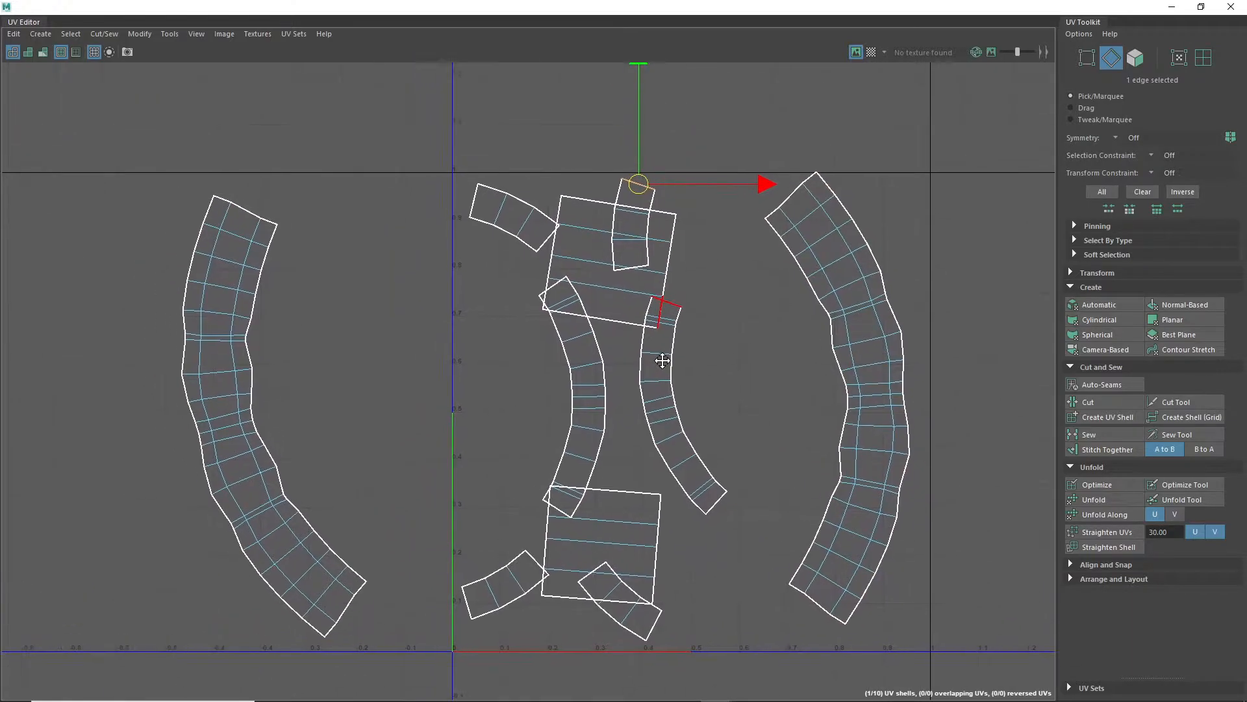
pyautogui.click(540, 221)
pyautogui.keyDown('shift'); pyautogui.click(519, 204); pyautogui.keyUp('shift')
pyautogui.keyDown('shift'); pyautogui.click(497, 193); pyautogui.keyUp('shift')
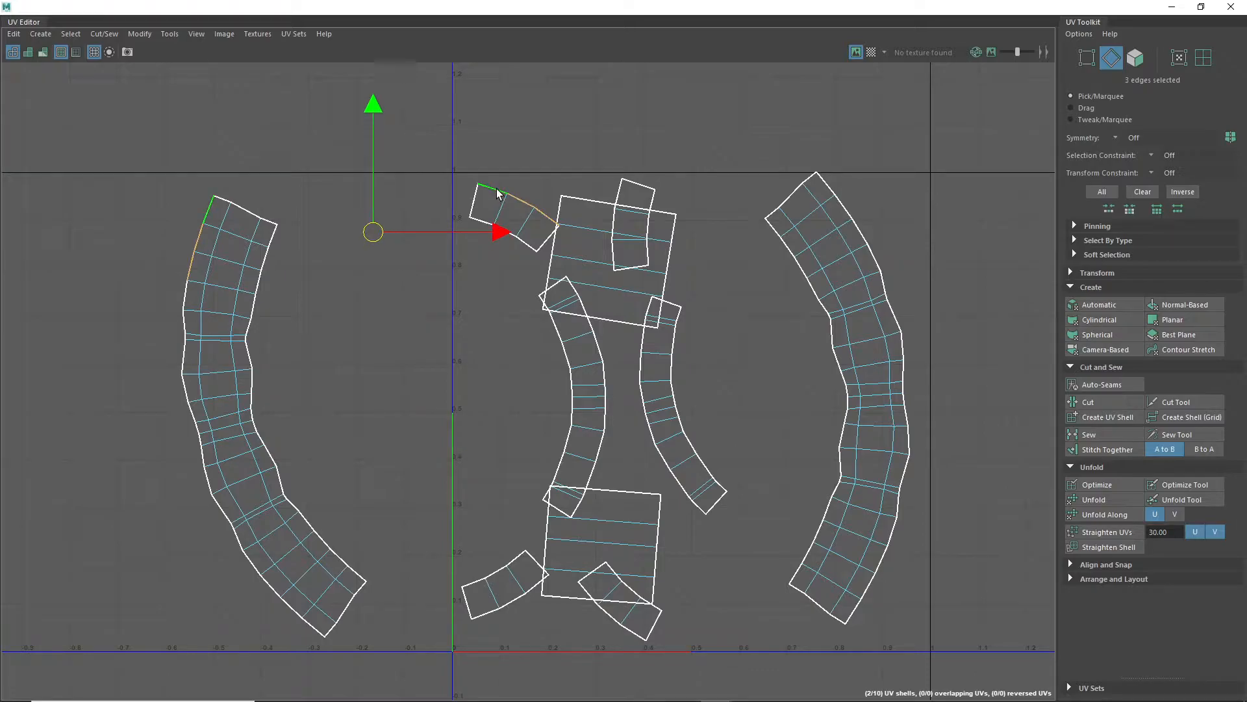
pyautogui.keyDown('shift'); pyautogui.rightClick(528, 215); pyautogui.keyUp('shift')
pyautogui.scroll(3, 527, 214)
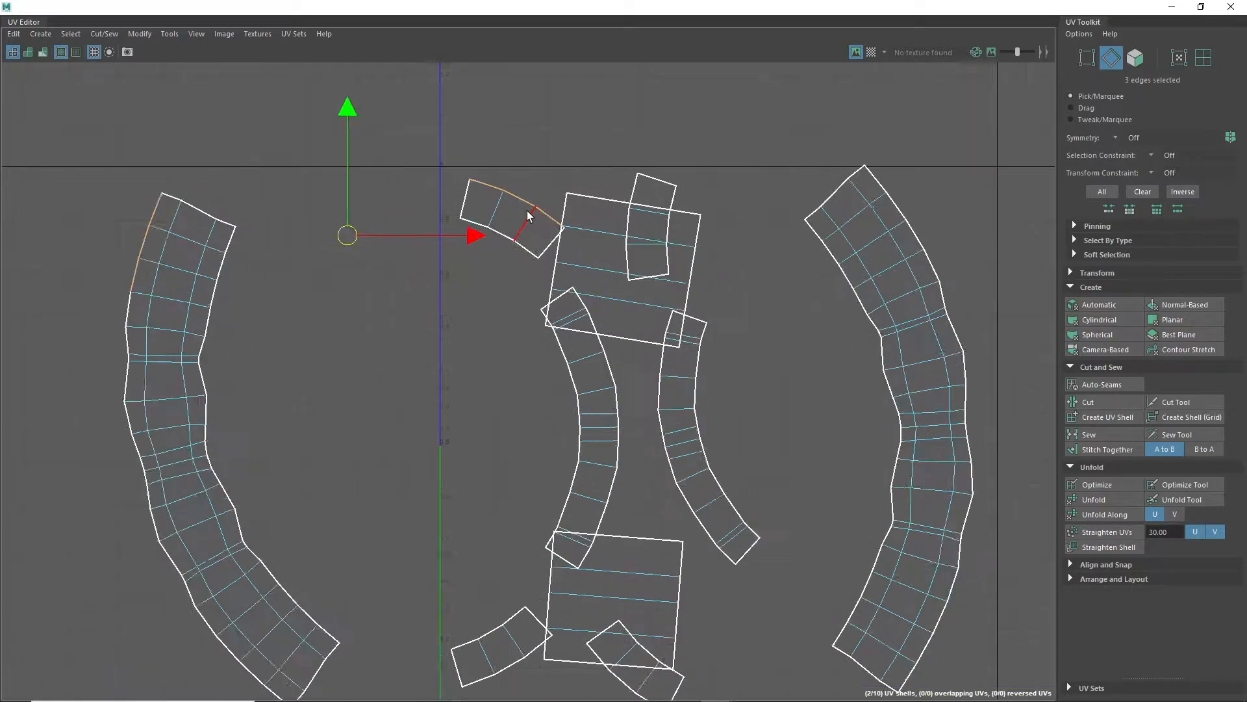
pyautogui.keyDown('shift'); pyautogui.moveTo(509, 205); pyautogui.dragTo(502, 165, button='right'); pyautogui.keyUp('shift')
pyautogui.keyDown('alt'); pyautogui.moveTo(318, 271); pyautogui.dragTo(454, 211, button='middle'); pyautogui.keyUp('alt')
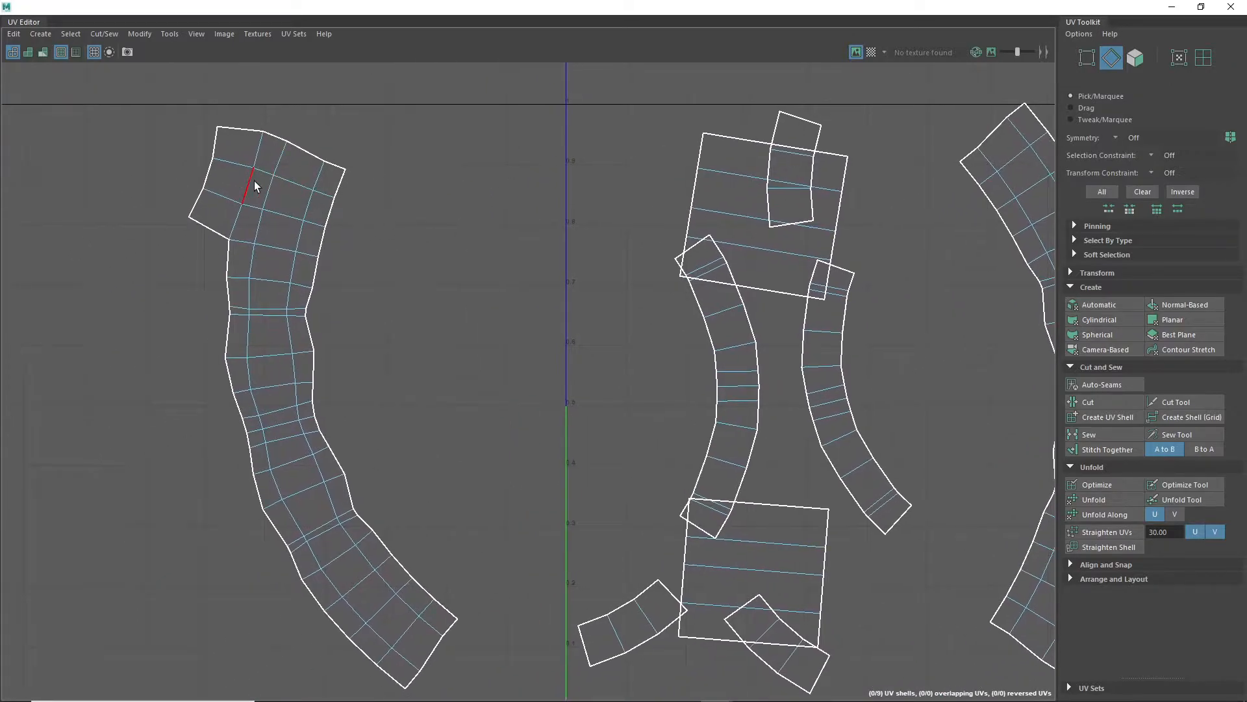
pyautogui.click(44, 52)
pyautogui.click(45, 52)
# Move the other upper tip strip off the crossbar shell to the free space above the second arm shell
pyautogui.keyDown('alt'); pyautogui.moveTo(713, 345); pyautogui.dragTo(593, 333, button='middle'); pyautogui.keyUp('alt')
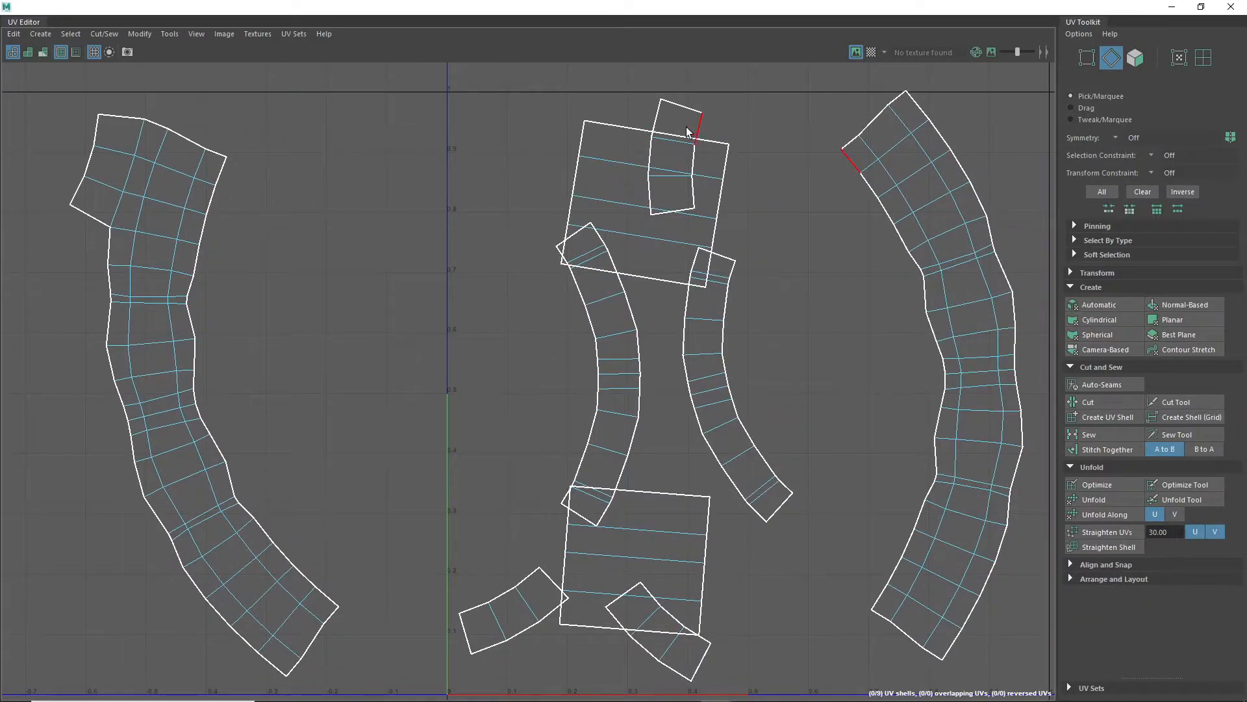
pyautogui.click(656, 120)
pyautogui.keyDown('shift'); pyautogui.rightClick(682, 160); pyautogui.keyUp('shift')
pyautogui.keyDown('alt'); pyautogui.moveTo(683, 164); pyautogui.dragTo(537, 292, button='middle'); pyautogui.keyUp('alt')
pyautogui.scroll(2, 552, 266)
pyautogui.moveTo(526, 229); pyautogui.dragTo(487, 214, button='right')
pyautogui.click(543, 245)
pyautogui.moveTo(518, 284); pyautogui.dragTo(668, 153)
# Select the moved tip strip's three long-side edges and sew it to the upper end of the second arm shell
pyautogui.rightClick(659, 148)
pyautogui.click(656, 107)
pyautogui.click(650, 108)
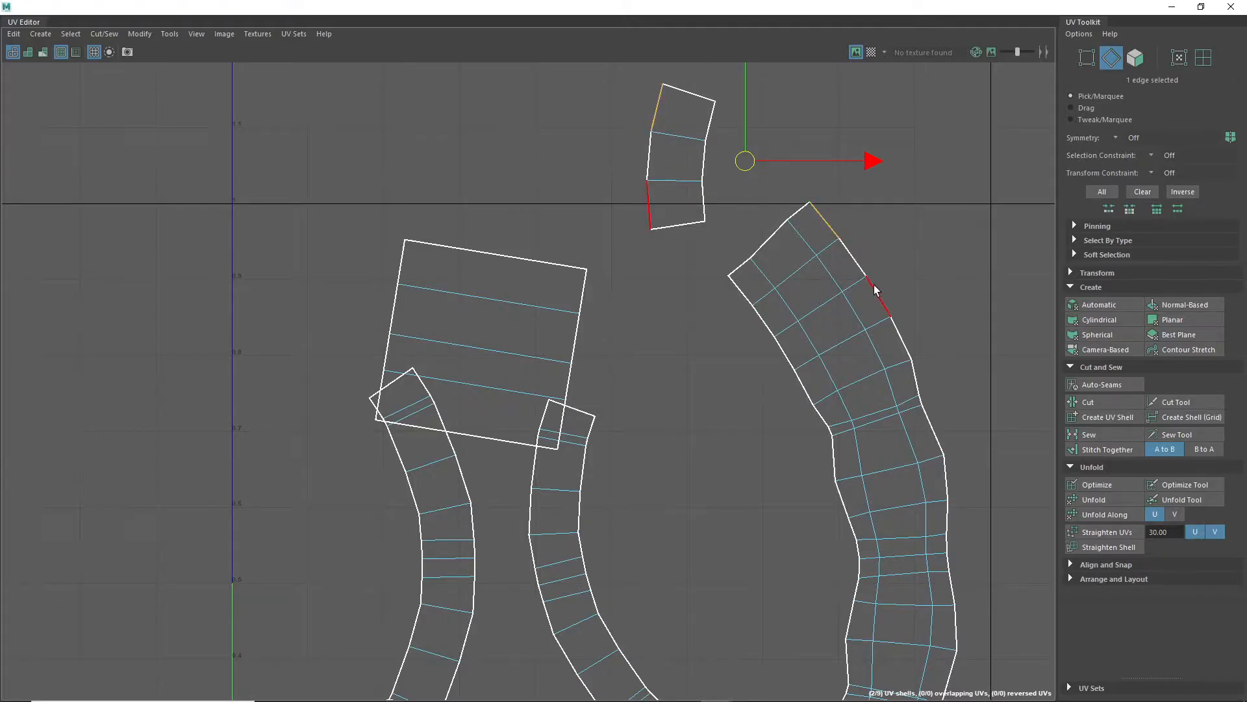
pyautogui.keyDown('shift'); pyautogui.click(656, 154); pyautogui.keyUp('shift')
pyautogui.keyDown('shift'); pyautogui.click(651, 199); pyautogui.keyUp('shift')
pyautogui.keyDown('alt'); pyautogui.moveTo(659, 211); pyautogui.dragTo(564, 294, button='middle'); pyautogui.keyUp('alt')
pyautogui.scroll(2, 565, 294)
pyautogui.scroll(3, 649, 239)
pyautogui.keyDown('alt'); pyautogui.moveTo(649, 240); pyautogui.dragTo(544, 264, button='middle'); pyautogui.keyUp('alt')
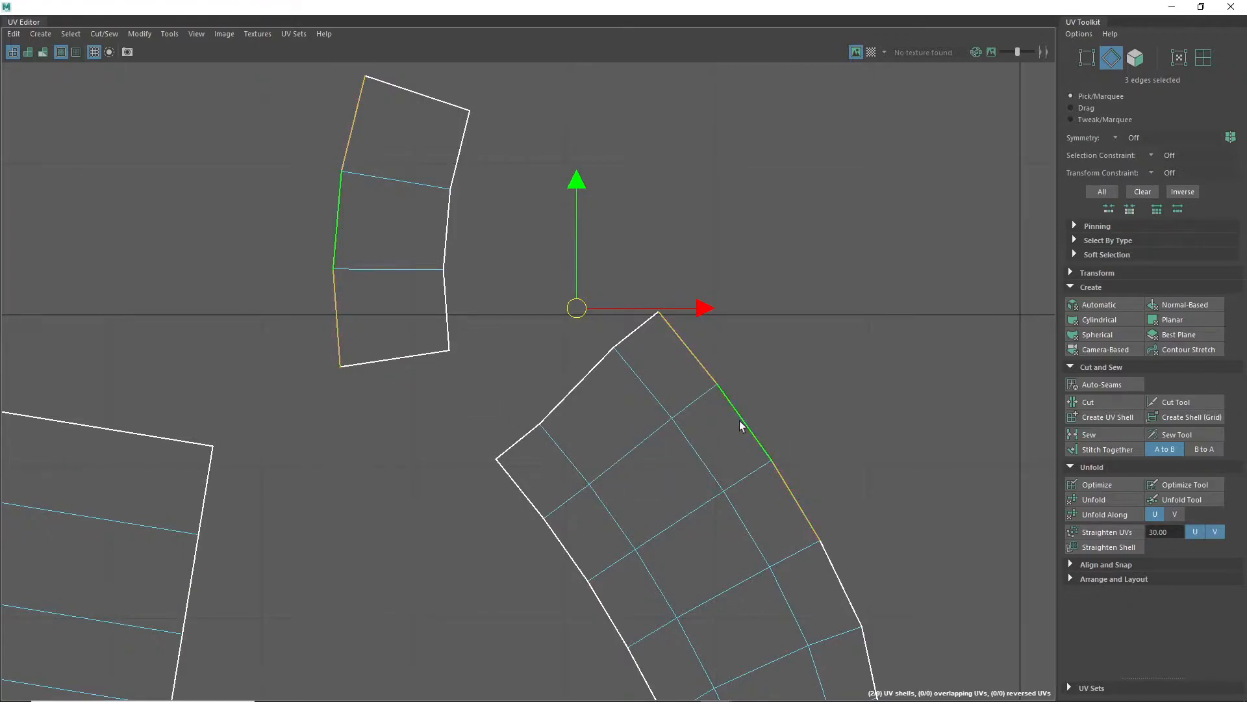
pyautogui.scroll(-4, 536, 491)
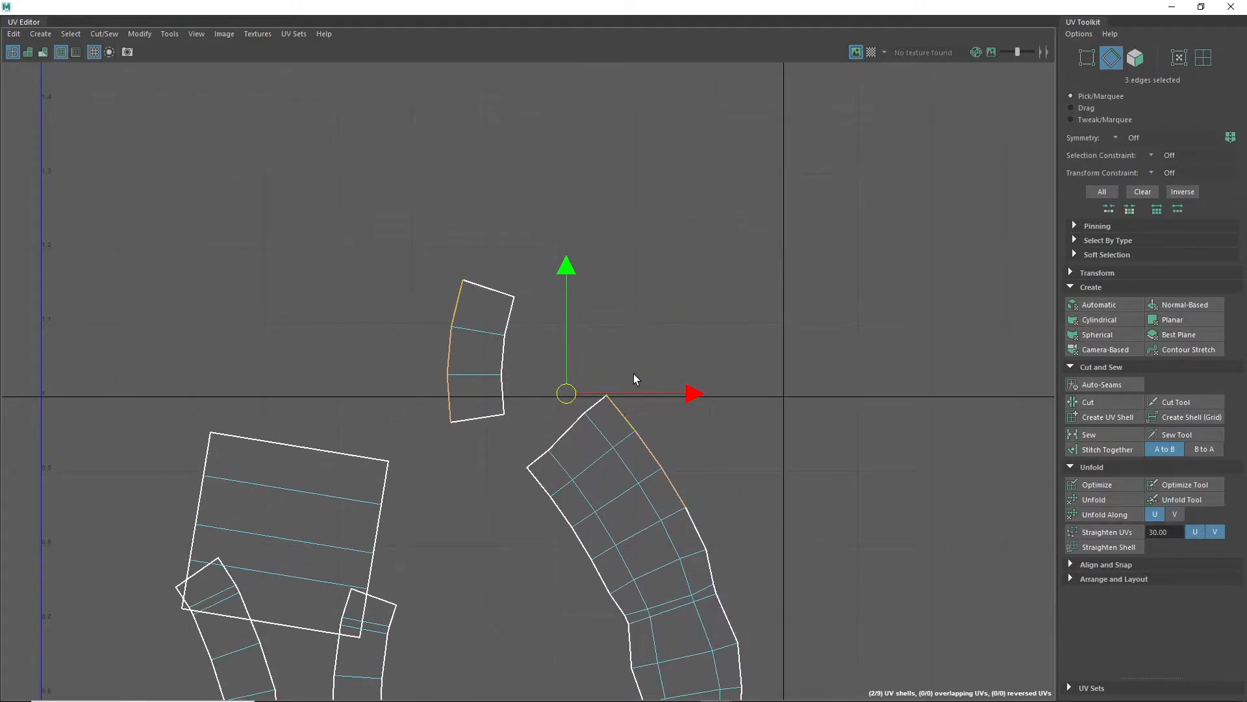
pyautogui.keyDown('shift'); pyautogui.moveTo(479, 344); pyautogui.dragTo(471, 315, button='right'); pyautogui.keyUp('shift')
# Sew the two lower tip strips to the lower ends of their matching arm shells along their shared long edges
pyautogui.scroll(-5, 506, 485)
pyautogui.keyDown('alt'); pyautogui.moveTo(480, 497); pyautogui.dragTo(626, 342, button='middle'); pyautogui.keyUp('alt')
pyautogui.scroll(3, 616, 545)
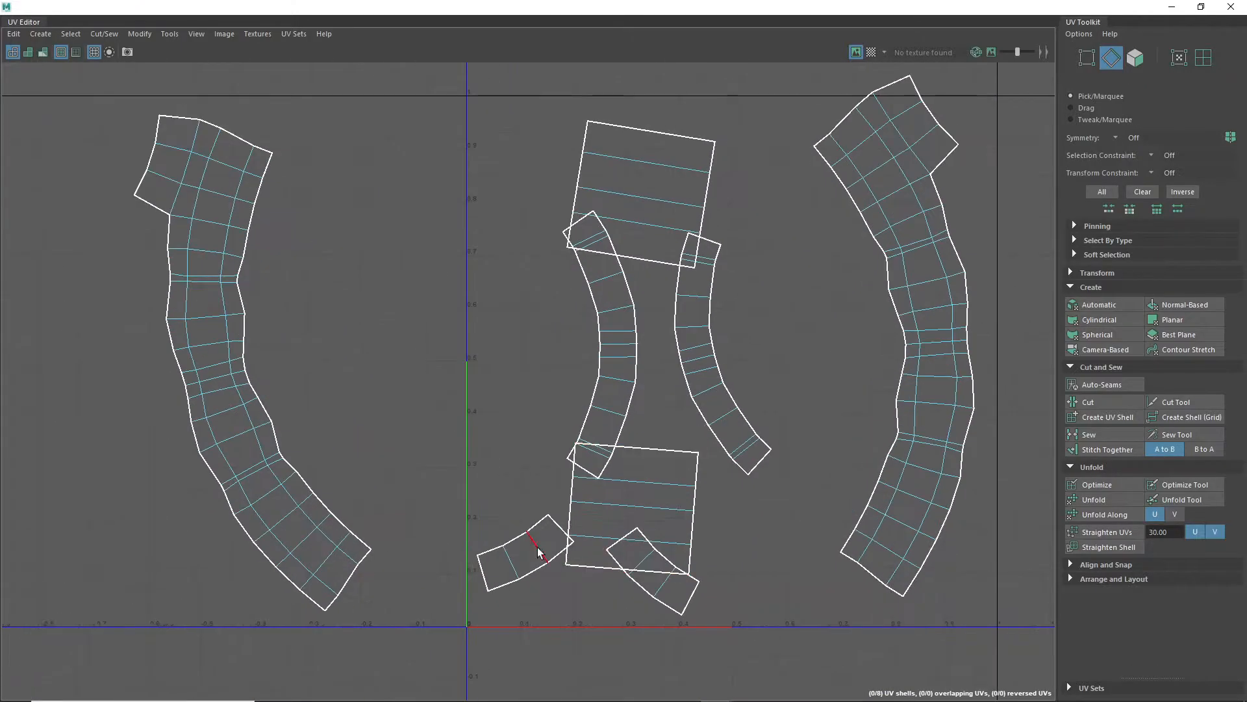
pyautogui.click(504, 541)
pyautogui.keyDown('shift'); pyautogui.click(489, 546); pyautogui.keyUp('shift')
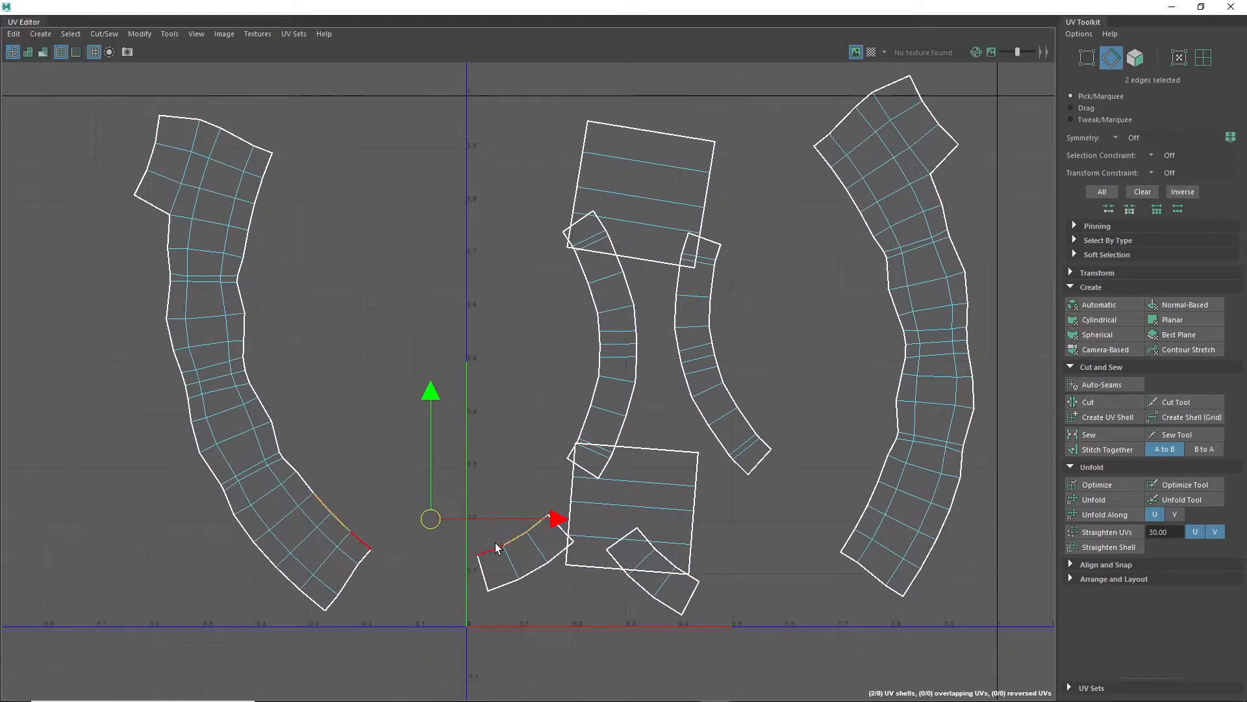
pyautogui.click(534, 570)
pyautogui.keyDown('shift'); pyautogui.click(503, 584); pyautogui.keyUp('shift')
pyautogui.keyDown('shift'); pyautogui.click(560, 553); pyautogui.keyUp('shift')
pyautogui.keyDown('shift'); pyautogui.click(639, 587); pyautogui.keyUp('shift')
pyautogui.keyDown('shift'); pyautogui.click(665, 604); pyautogui.keyUp('shift')
pyautogui.keyDown('shift'); pyautogui.moveTo(661, 596); pyautogui.dragTo(654, 565, button='right'); pyautogui.keyUp('shift')
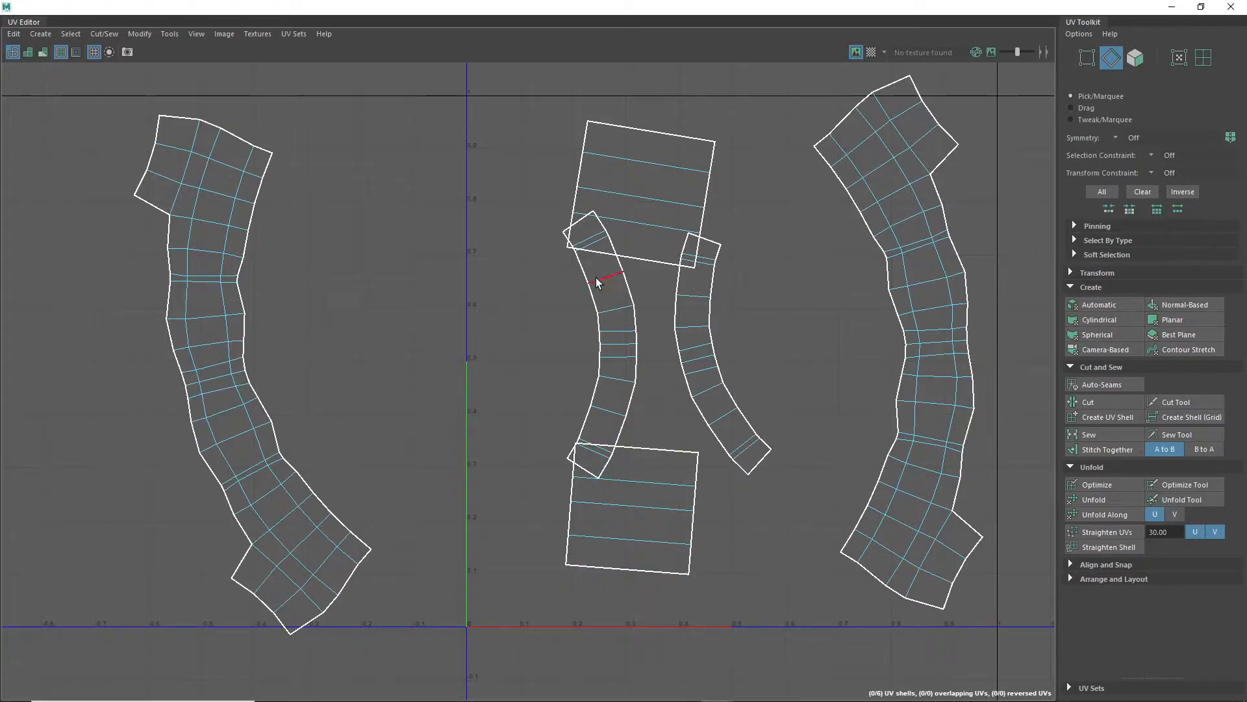
# Check the upper crossbar shell's edge connections and the UV distortion across all of the bracket's shells
pyautogui.click(640, 129)
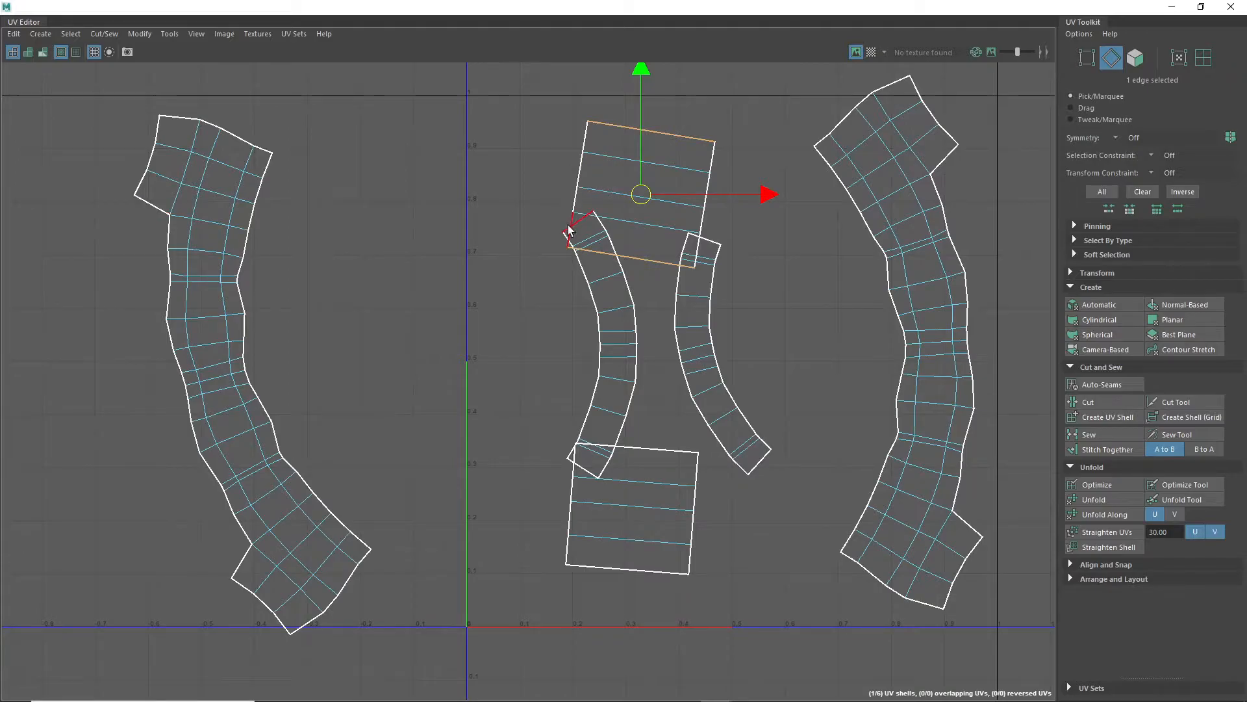
pyautogui.scroll(-4, 668, 369)
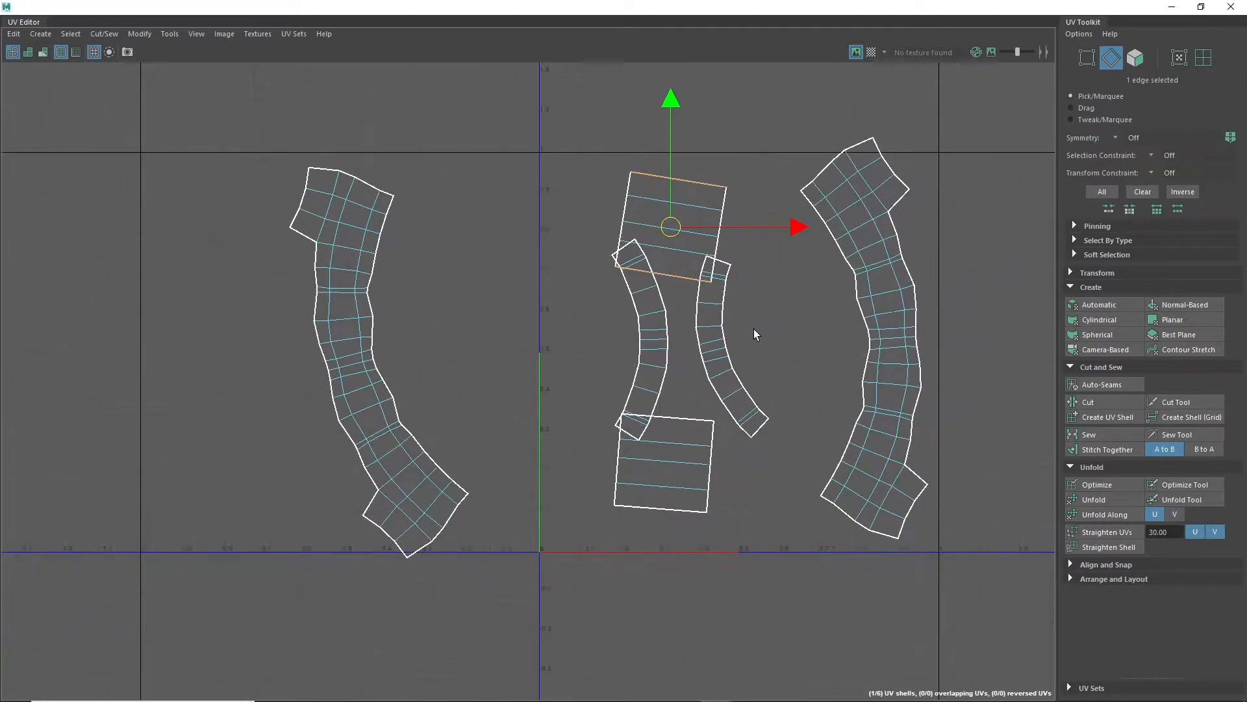
pyautogui.click(39, 53)
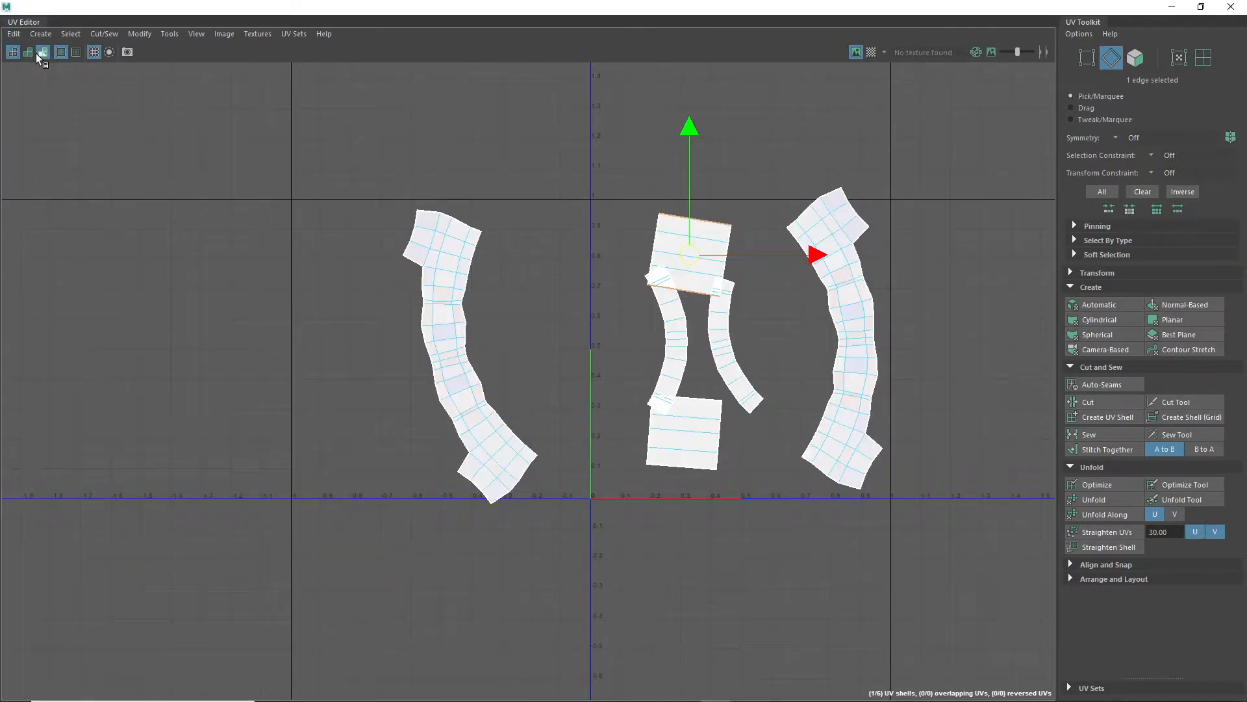
pyautogui.click(37, 54)
# Minimize the UV Editor, return the bracket to object mode, and show the whole hammer again
pyautogui.click(1172, 7)
pyautogui.press('q')
pyautogui.moveTo(622, 260); pyautogui.dragTo(685, 224, button='right')
pyautogui.hotkey('ctrl', '1')
pyautogui.scroll(-10, 632, 345)
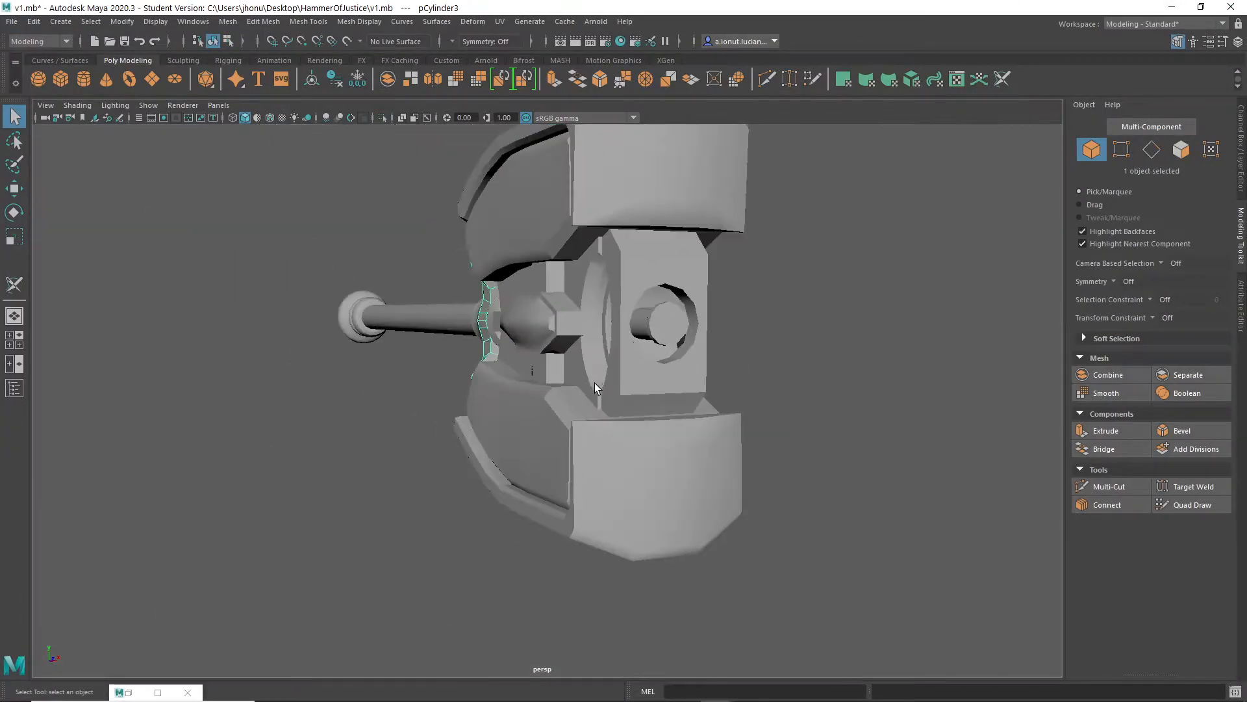
pyautogui.keyDown('alt'); pyautogui.moveTo(596, 382); pyautogui.dragTo(696, 389); pyautogui.keyUp('alt')
pyautogui.scroll(5, 540, 427)
pyautogui.keyDown('alt'); pyautogui.moveTo(545, 358); pyautogui.dragTo(383, 326); pyautogui.keyUp('alt')
pyautogui.keyDown('shift'); pyautogui.click(383, 326); pyautogui.keyUp('shift')
pyautogui.keyDown('shift'); pyautogui.click(423, 359); pyautogui.keyUp('shift')
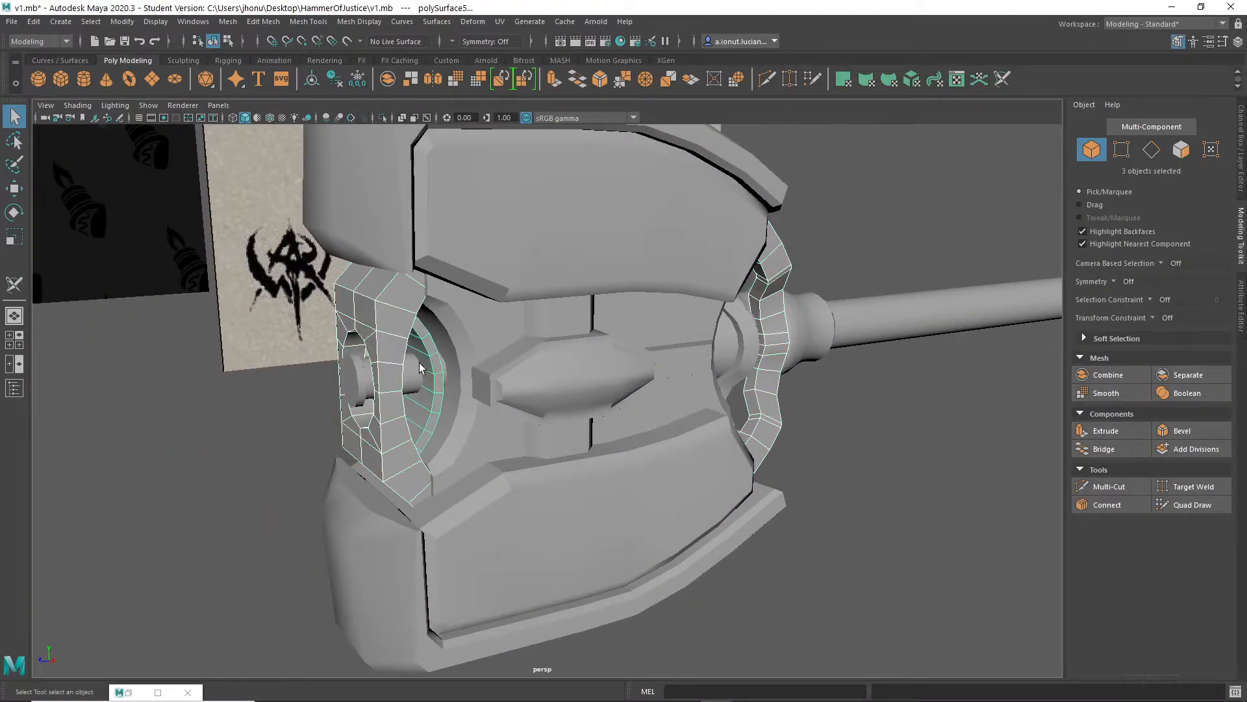
pyautogui.scroll(2, 418, 373)
pyautogui.keyDown('shift'); pyautogui.click(290, 369); pyautogui.keyUp('shift')
pyautogui.keyDown('alt'); pyautogui.moveTo(634, 392); pyautogui.dragTo(804, 387); pyautogui.keyUp('alt')
pyautogui.rightClick(807, 330)
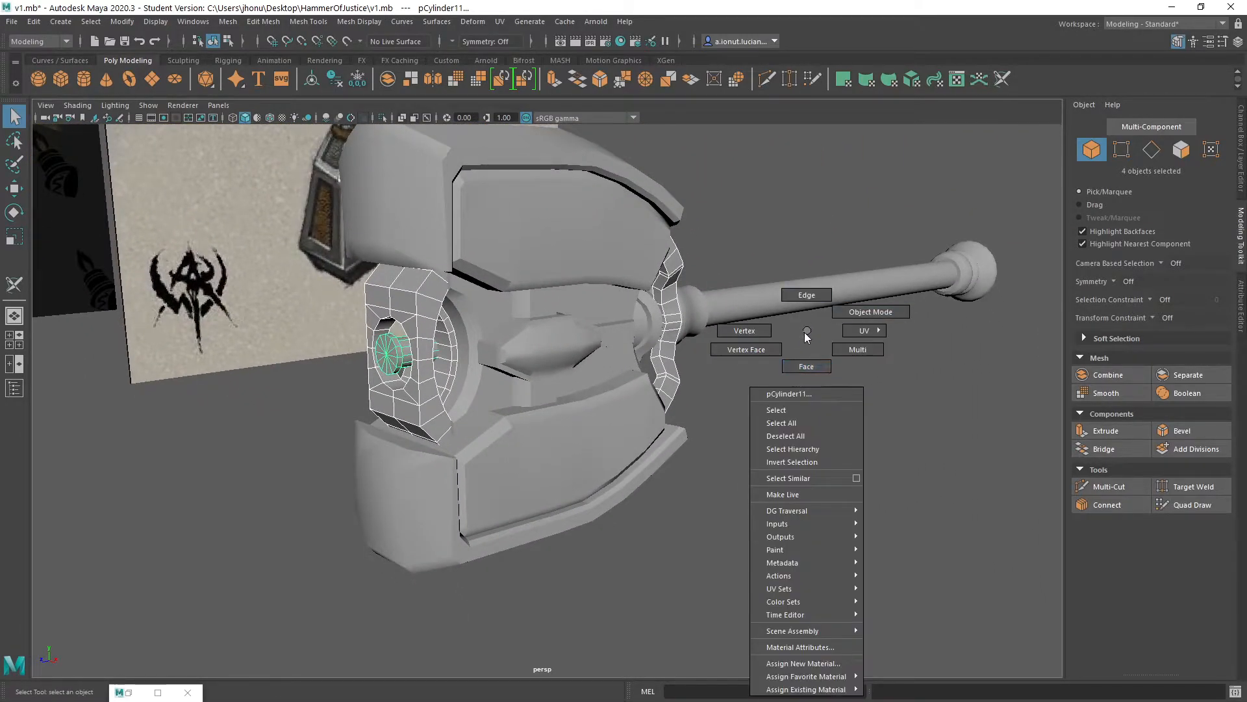
pyautogui.click(742, 303)
# Select the unwrapped bracket, ring, octagonal frame and central cylinder, and assign them a new Lambert material
pyautogui.click(658, 315)
pyautogui.keyDown('shift'); pyautogui.click(455, 323); pyautogui.keyUp('shift')
pyautogui.keyDown('shift'); pyautogui.click(416, 325); pyautogui.keyUp('shift')
pyautogui.keyDown('alt'); pyautogui.moveTo(595, 368); pyautogui.dragTo(292, 338); pyautogui.keyUp('alt')
pyautogui.keyDown('shift'); pyautogui.click(292, 338); pyautogui.keyUp('shift')
pyautogui.keyDown('alt'); pyautogui.moveTo(717, 380); pyautogui.dragTo(788, 381); pyautogui.keyUp('alt')
pyautogui.moveTo(803, 331); pyautogui.dragTo(802, 660, button='right')
pyautogui.click(518, 334)
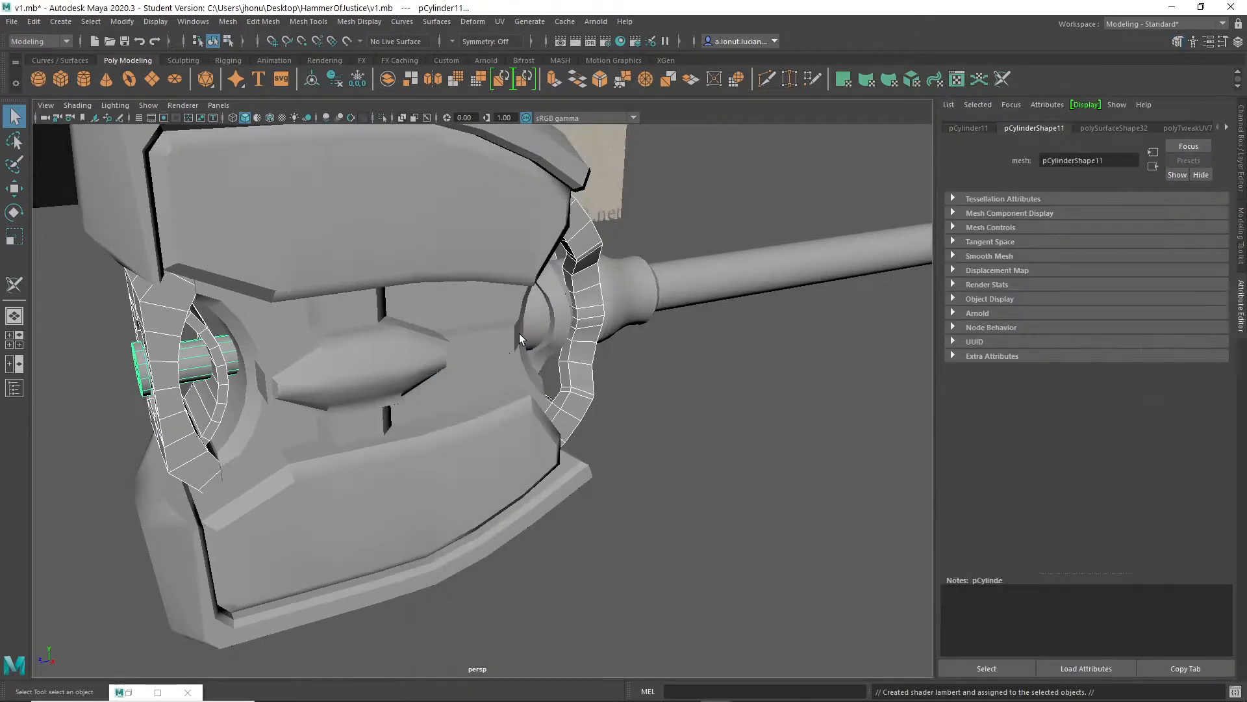
# Look through the central cylinder's construction history nodes for the newly assigned Lambert material
pyautogui.click(1226, 128)
pyautogui.click(1227, 128)
pyautogui.click(1226, 128)
pyautogui.click(1226, 128)
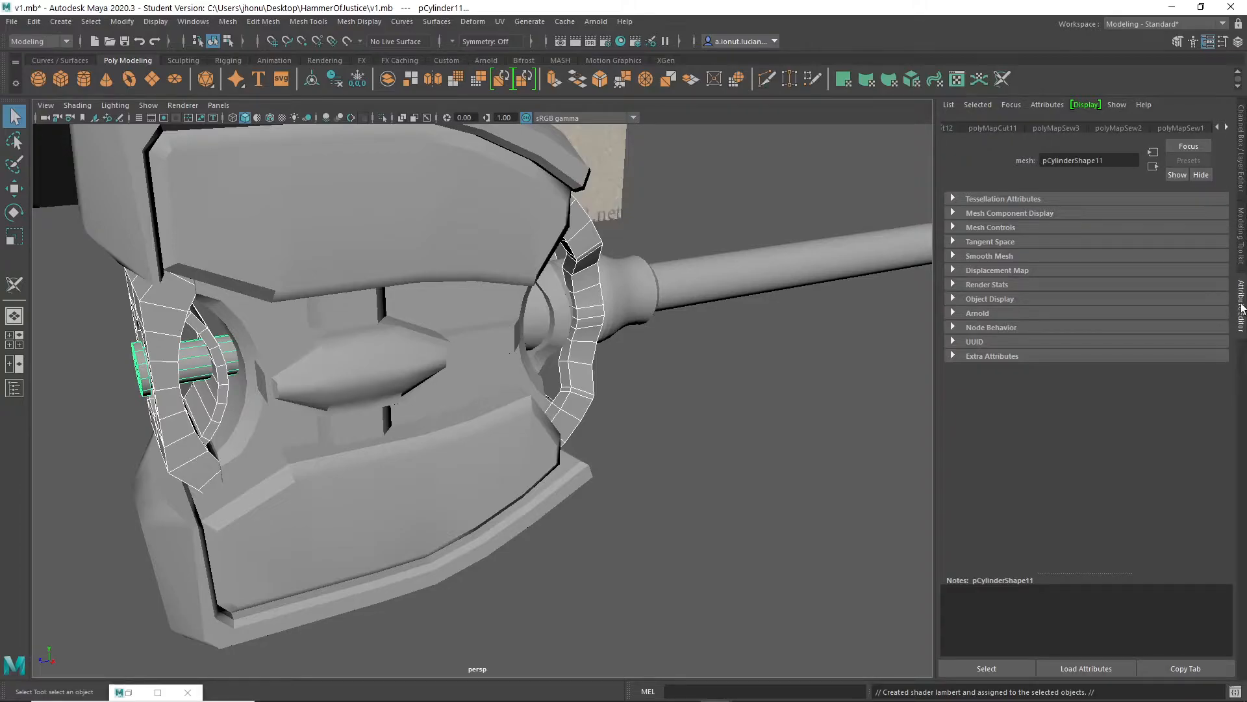
pyautogui.click(1225, 128)
pyautogui.click(1226, 129)
pyautogui.click(1226, 128)
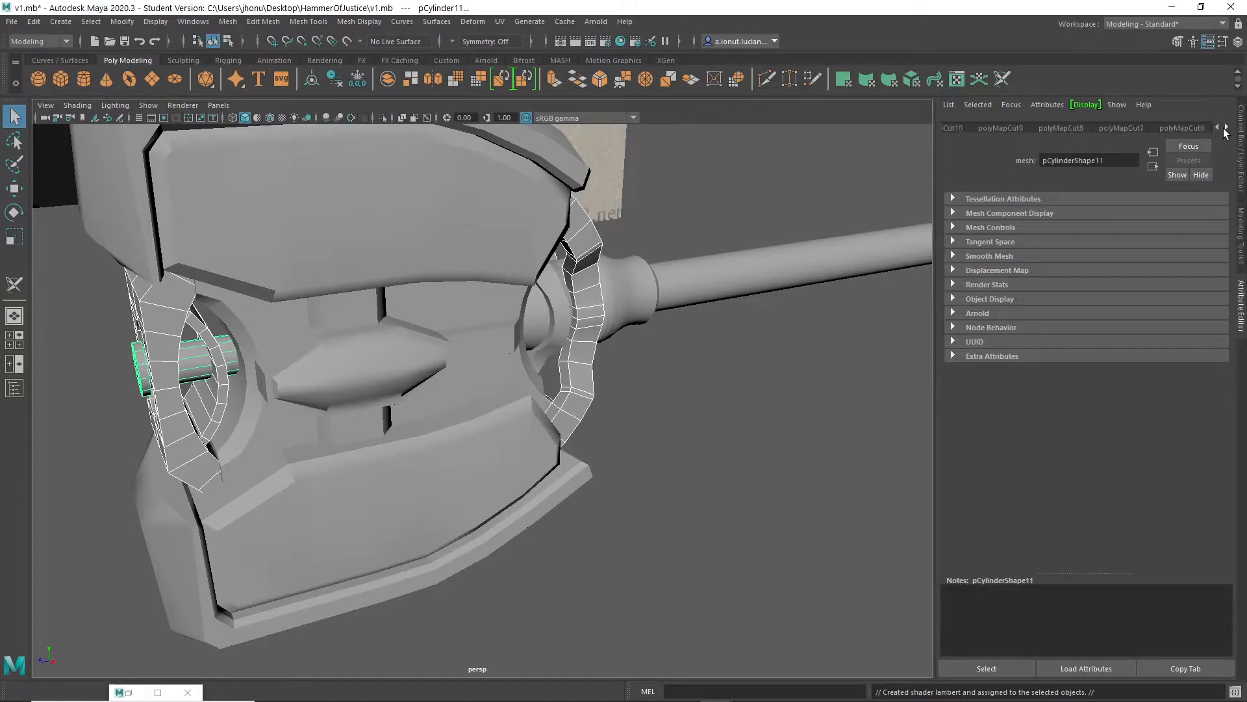
pyautogui.click(1241, 232)
pyautogui.click(1242, 172)
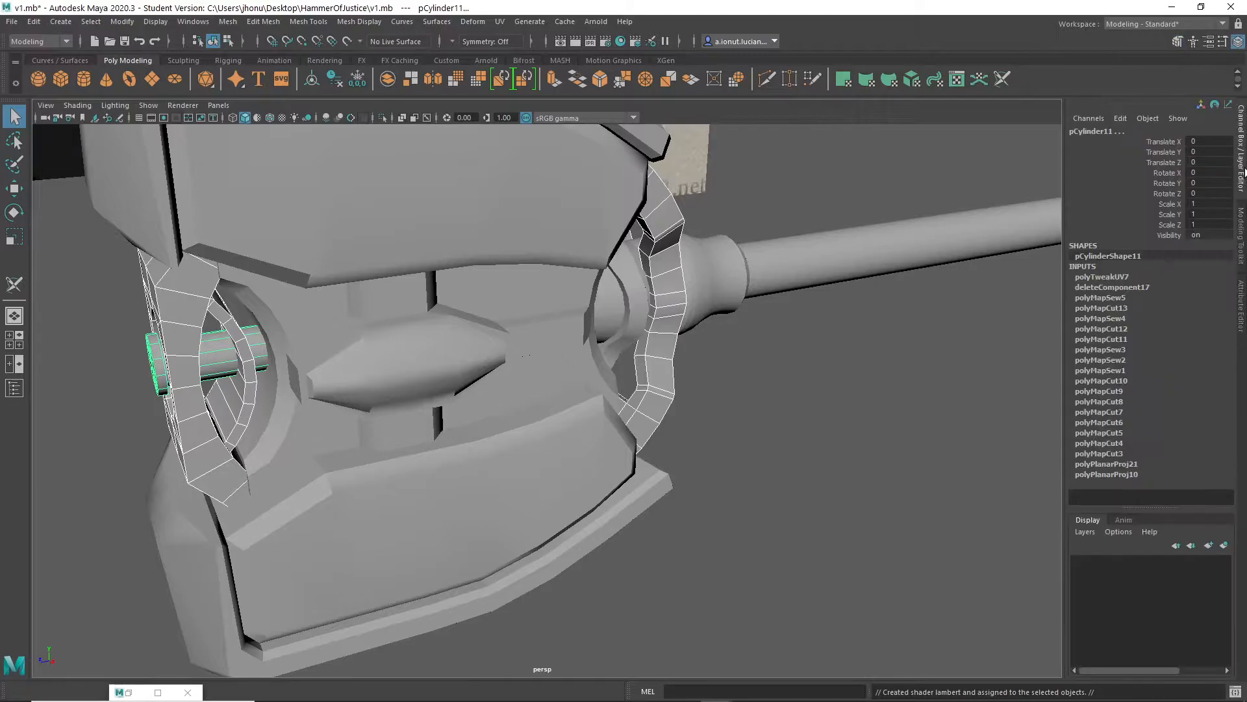
pyautogui.click(1209, 41)
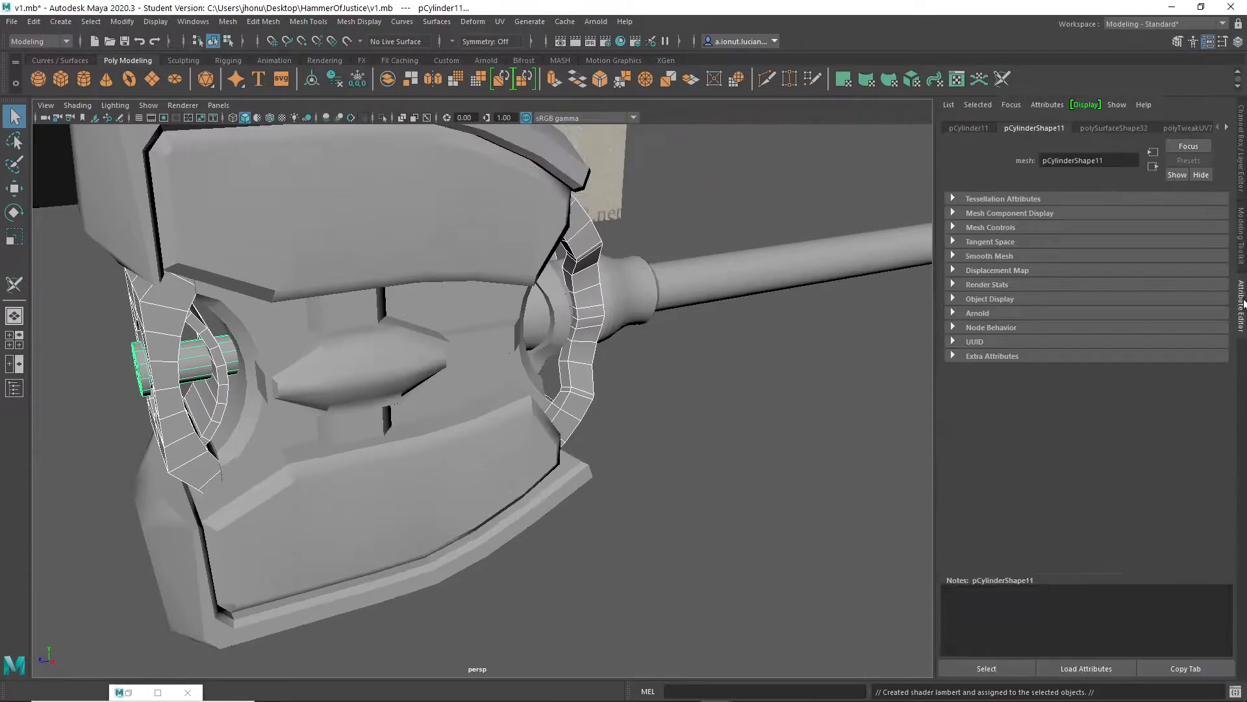
pyautogui.click(1227, 128)
pyautogui.click(1227, 128)
pyautogui.click(1227, 128)
pyautogui.click(1227, 128)
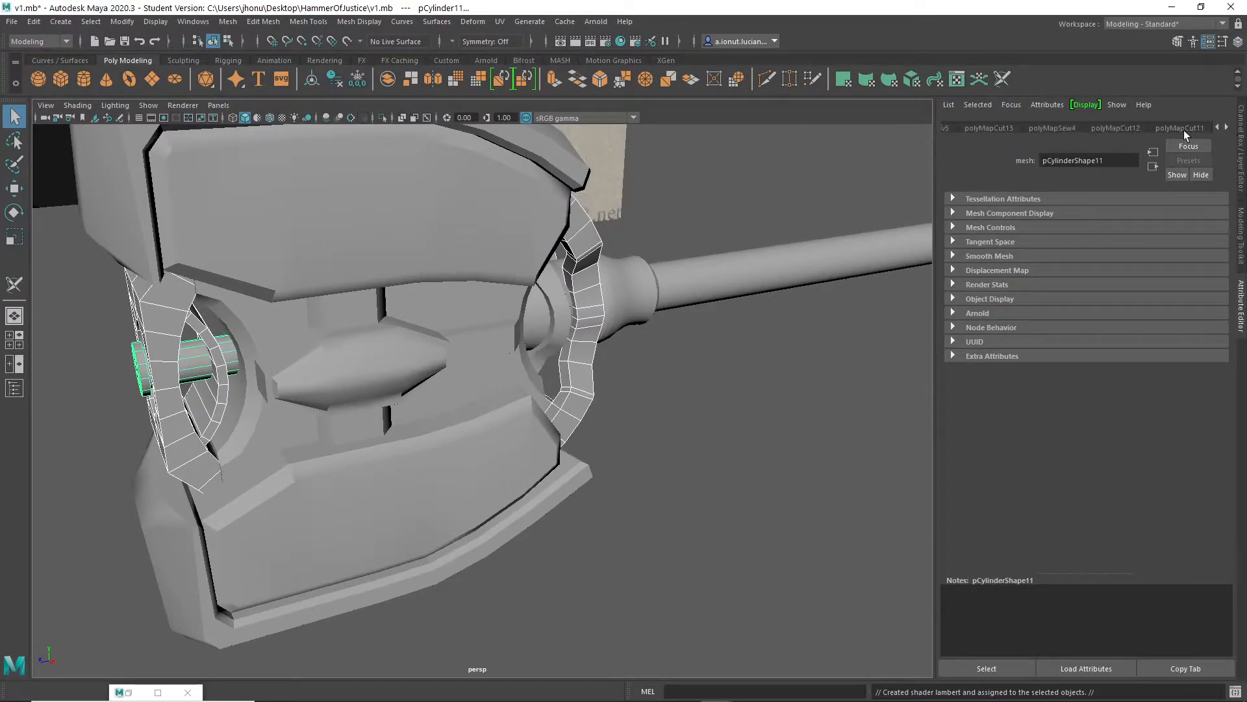
# Select all the hammer's parts together and delete their construction history
pyautogui.moveTo(585, 254); pyautogui.dragTo(638, 220, button='right')
pyautogui.scroll(-8, 559, 281)
pyautogui.keyDown('alt'); pyautogui.moveTo(559, 281); pyautogui.dragTo(698, 338); pyautogui.keyUp('alt')
pyautogui.moveTo(417, 277); pyautogui.dragTo(708, 597)
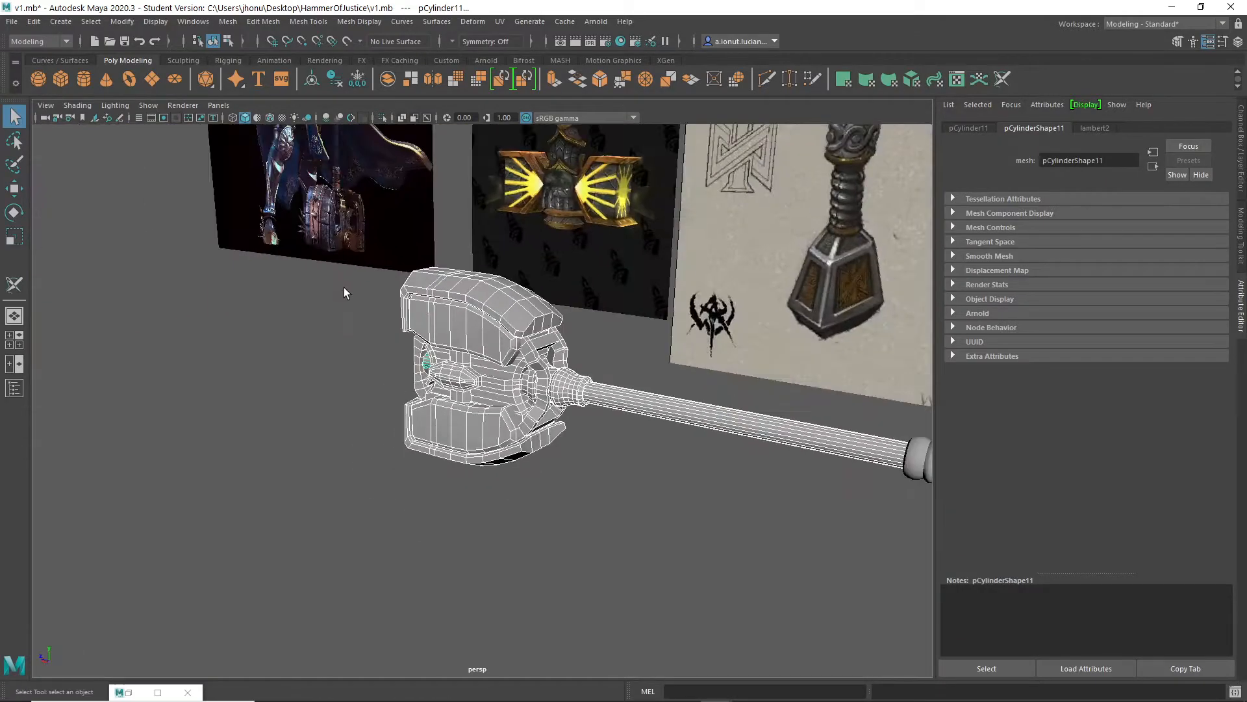
# Reselect the unwrapped bracket, ring, octagonal frame and central cylinder, and open the name of their lambert2 material for editing
pyautogui.keyDown('alt'); pyautogui.moveTo(608, 310); pyautogui.dragTo(714, 308); pyautogui.keyUp('alt')
pyautogui.keyDown('shift'); pyautogui.click(263, 352); pyautogui.keyUp('shift')
pyautogui.keyDown('shift'); pyautogui.click(204, 369); pyautogui.keyUp('shift')
pyautogui.keyDown('shift'); pyautogui.click(213, 343); pyautogui.keyUp('shift')
pyautogui.keyDown('alt'); pyautogui.moveTo(215, 343); pyautogui.dragTo(287, 361); pyautogui.keyUp('alt')
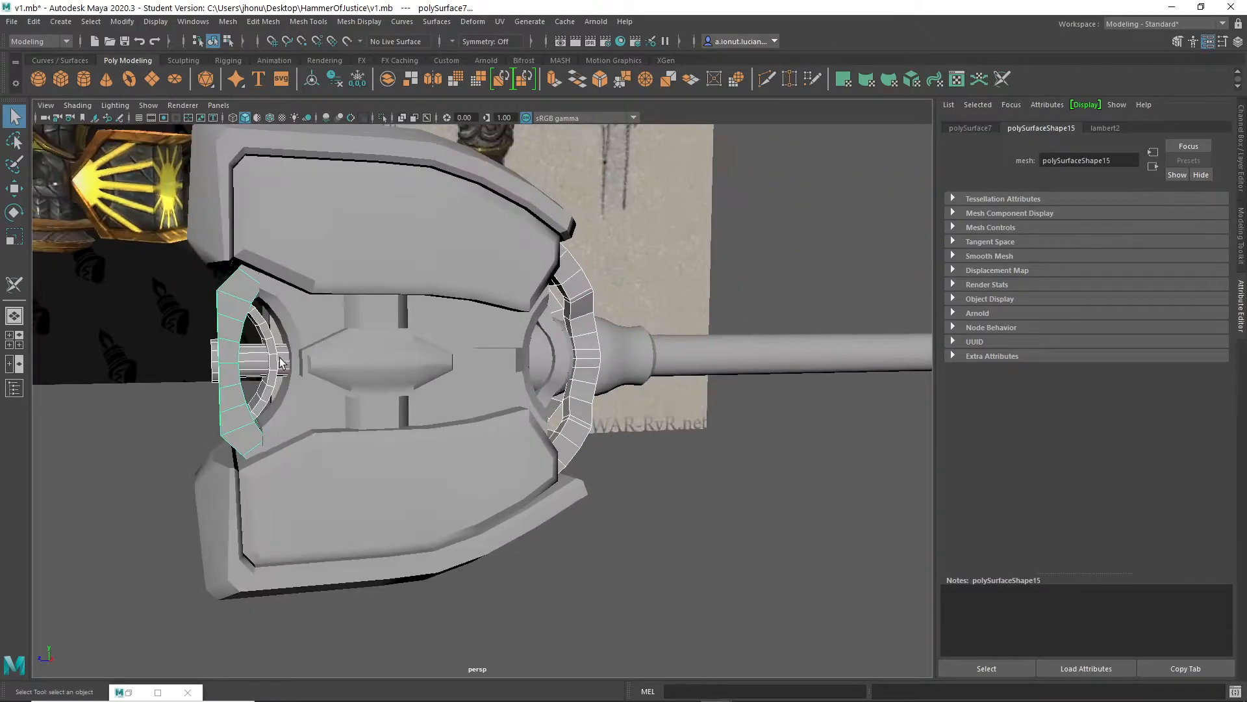
pyautogui.keyDown('alt'); pyautogui.moveTo(290, 362); pyautogui.dragTo(411, 389, button='middle'); pyautogui.keyUp('alt')
pyautogui.scroll(3, 412, 389)
pyautogui.keyDown('alt'); pyautogui.moveTo(411, 381); pyautogui.dragTo(567, 390); pyautogui.keyUp('alt')
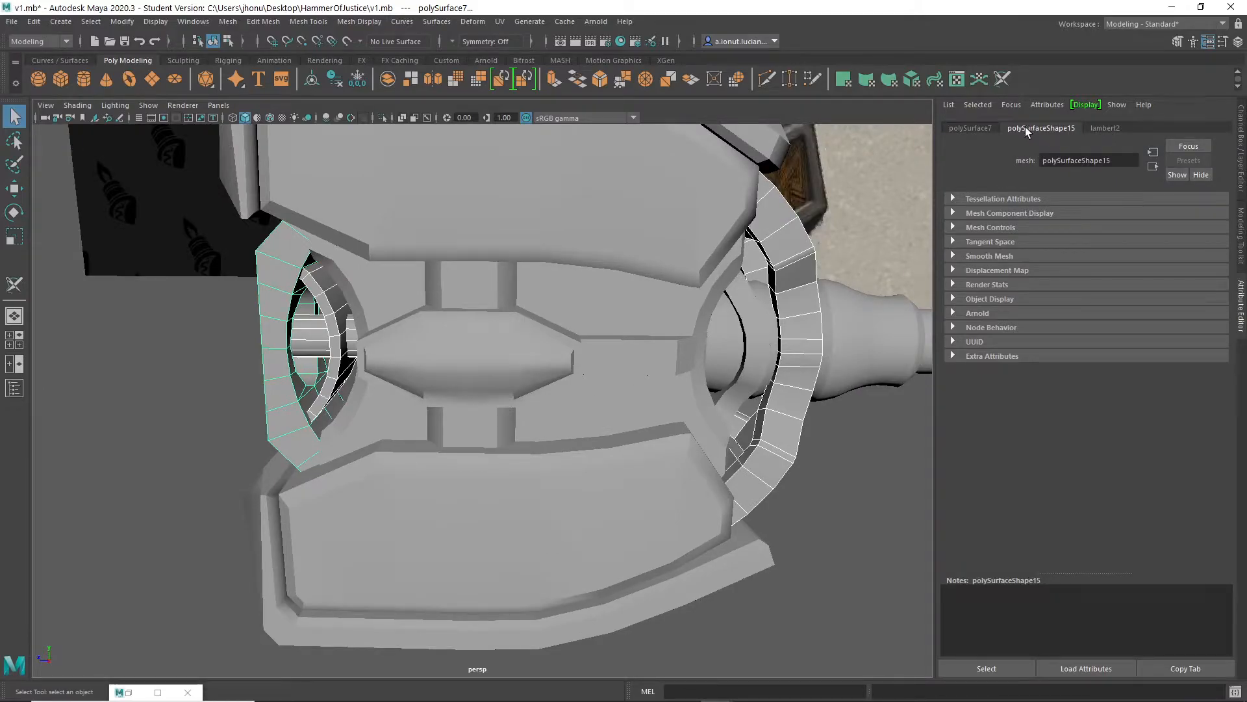
pyautogui.click(1106, 129)
pyautogui.moveTo(1078, 160); pyautogui.dragTo(965, 161)
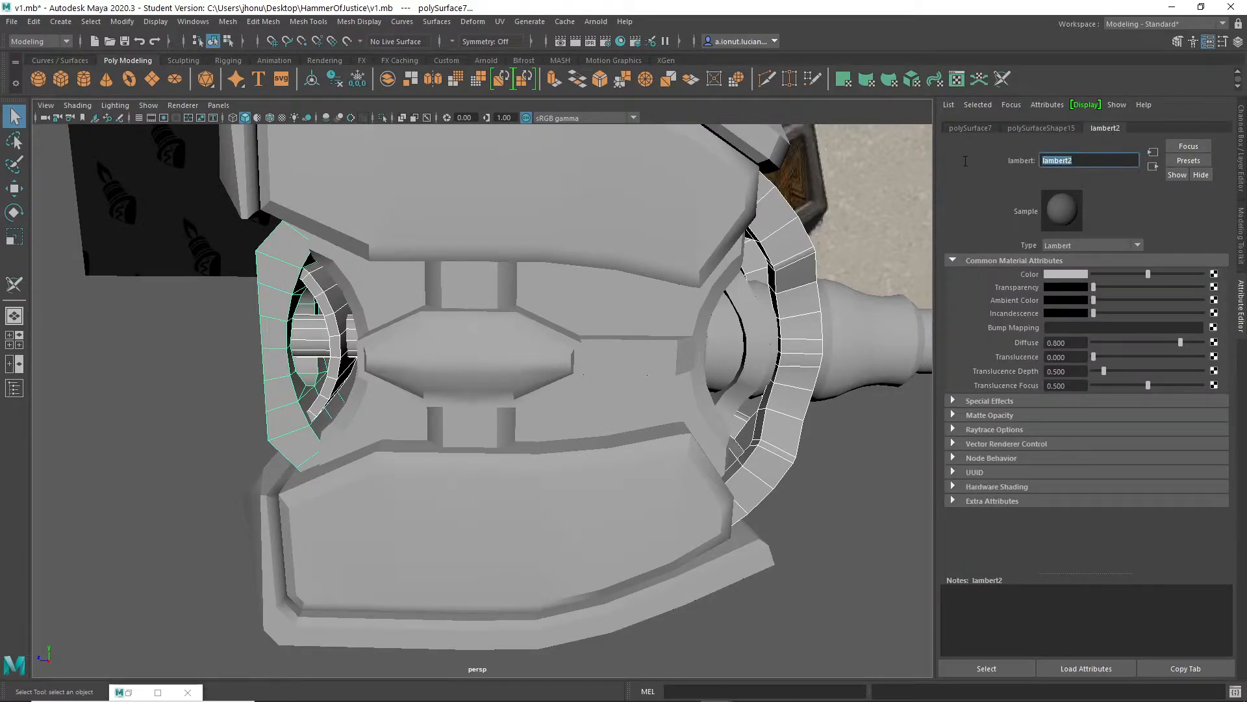
# Rename the lambert material of the selected ring frame to UVED and change its colour to purple
pyautogui.write('UVED')
pyautogui.press('Return')
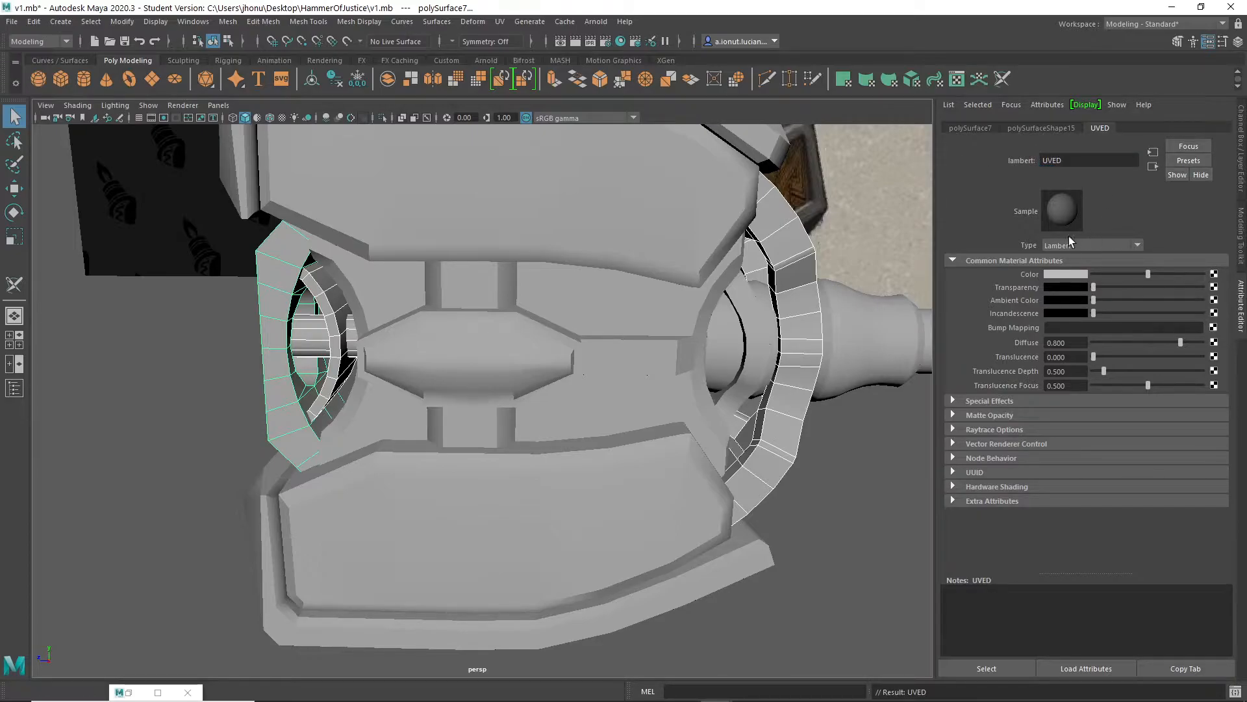
pyautogui.click(1055, 275)
pyautogui.click(1059, 305)
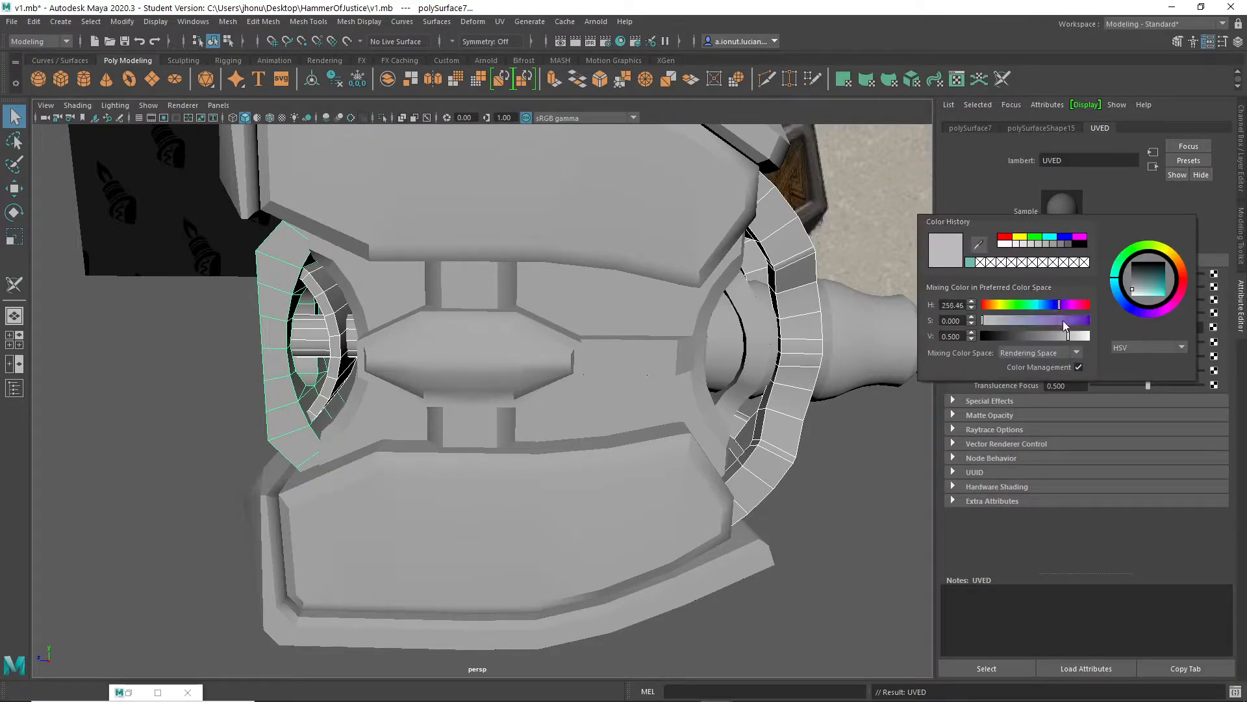
pyautogui.click(1070, 320)
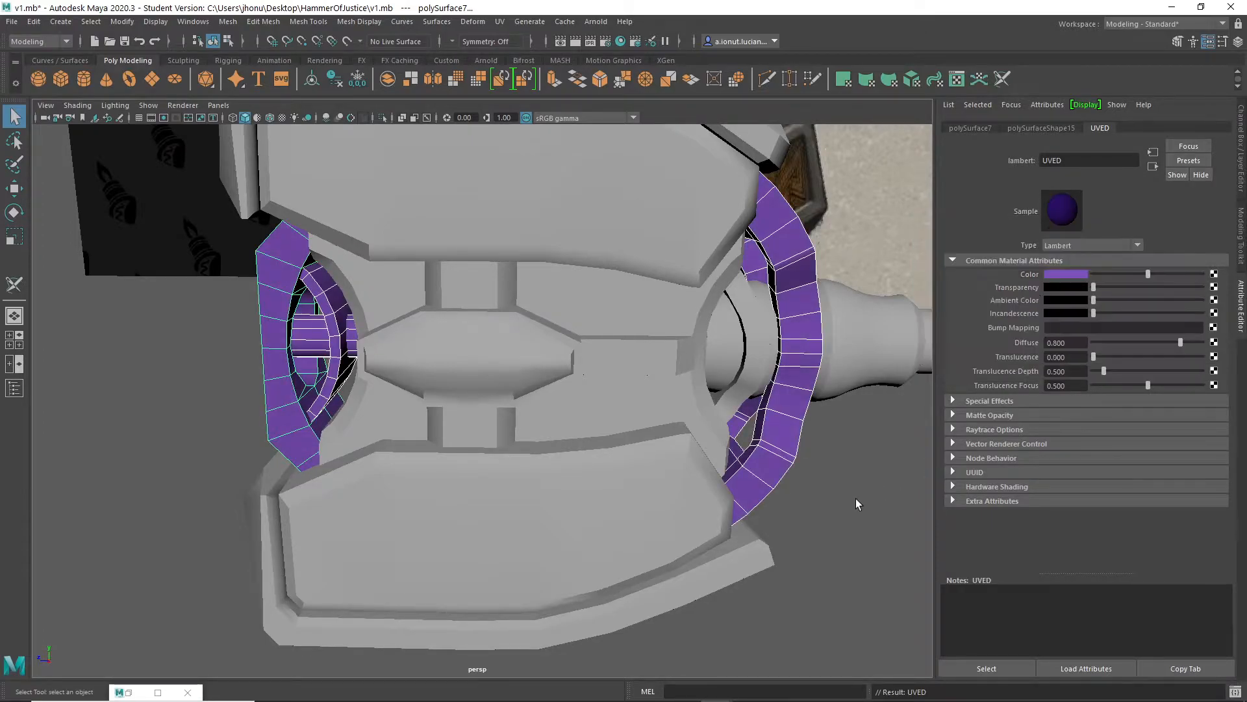
pyautogui.click(855, 501)
# Select the hammer's handle cylinder and insert an edge loop around the middle of its shaft with Multi-Cut
pyautogui.keyDown('alt'); pyautogui.moveTo(429, 386); pyautogui.dragTo(524, 450, button='middle'); pyautogui.keyUp('alt')
pyautogui.keyDown('alt'); pyautogui.moveTo(524, 447); pyautogui.dragTo(452, 396, button='right'); pyautogui.keyUp('alt')
pyautogui.click(521, 345)
pyautogui.keyDown('alt'); pyautogui.moveTo(521, 346); pyautogui.dragTo(532, 400); pyautogui.keyUp('alt')
pyautogui.click(543, 391)
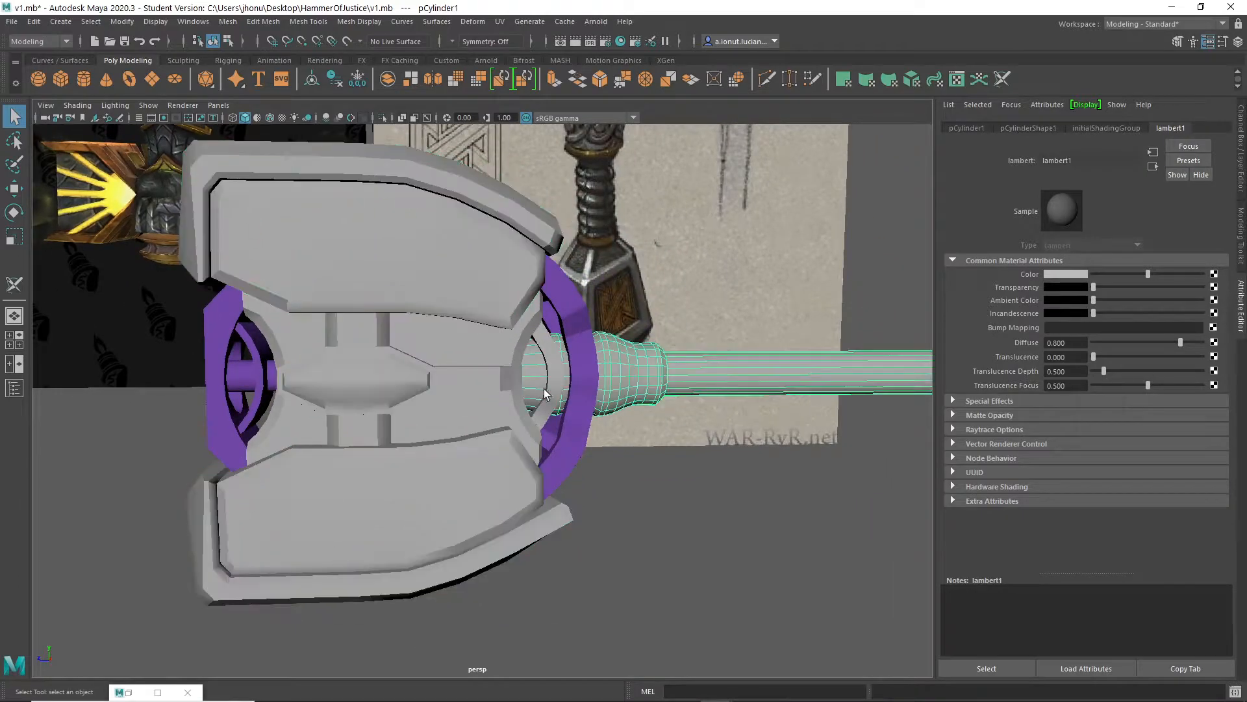
pyautogui.keyDown('alt'); pyautogui.moveTo(656, 418); pyautogui.dragTo(271, 384); pyautogui.keyUp('alt')
pyautogui.keyDown('alt'); pyautogui.moveTo(574, 390); pyautogui.dragTo(477, 412); pyautogui.keyUp('alt')
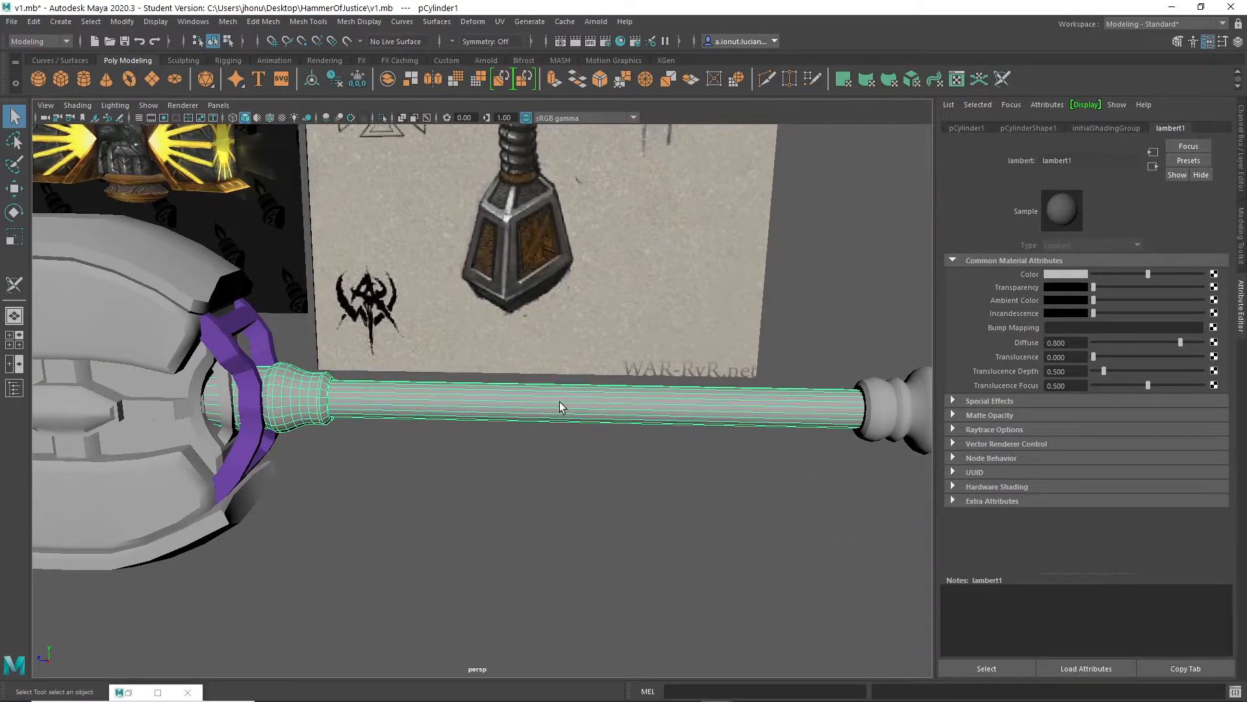
pyautogui.keyDown('shift'); pyautogui.moveTo(579, 401); pyautogui.dragTo(516, 343, button='right'); pyautogui.keyUp('shift')
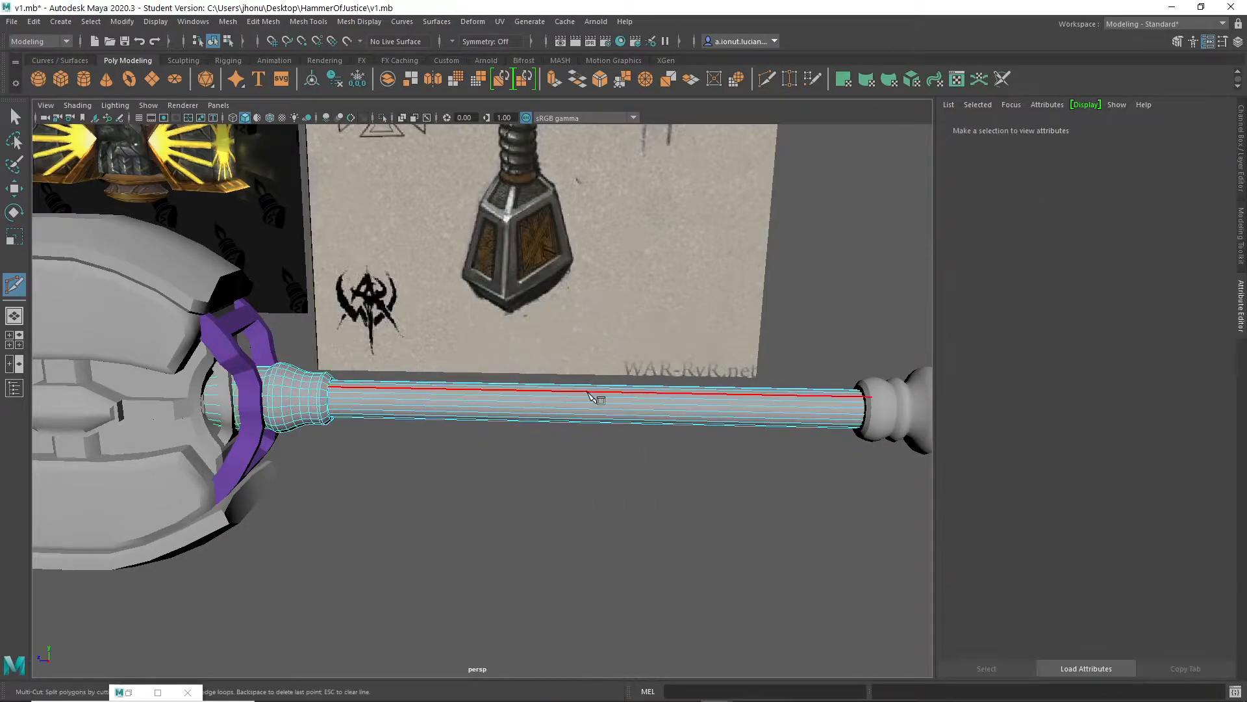
pyautogui.keyDown('ctrl'); pyautogui.click(593, 397); pyautogui.keyUp('ctrl')
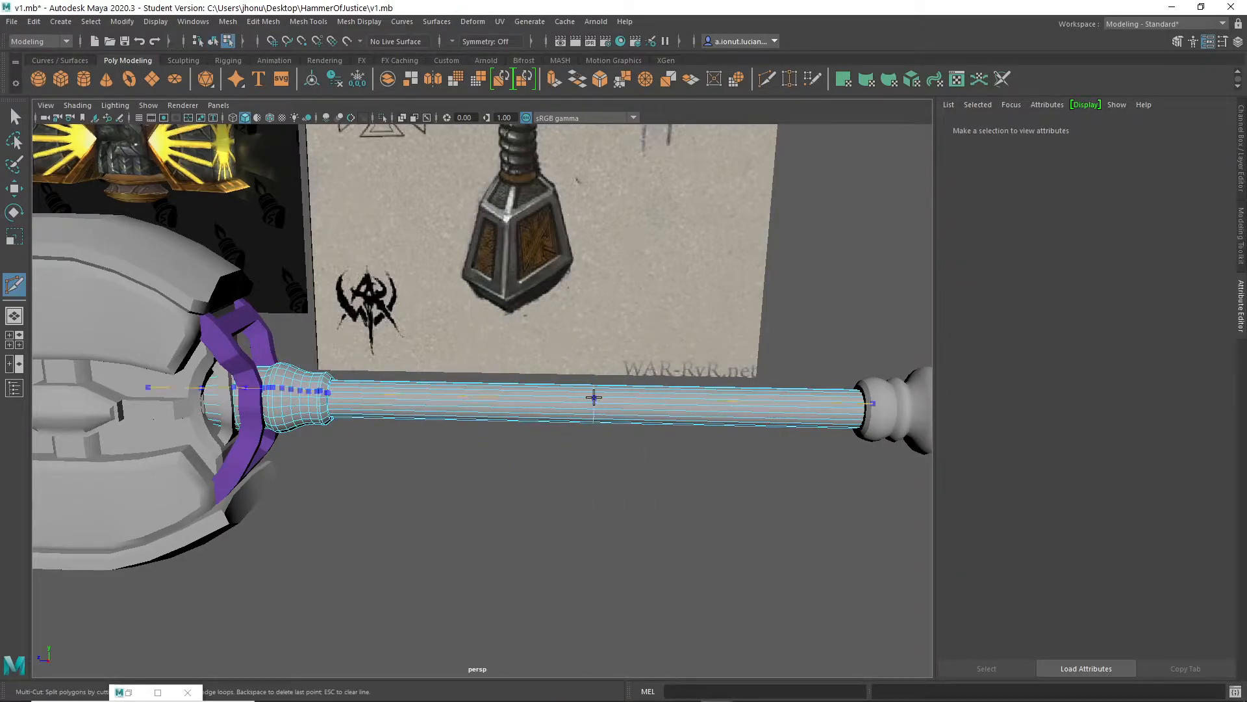
# Examine the handle and its new edge loop against the hammer reference images
pyautogui.scroll(3, 559, 454)
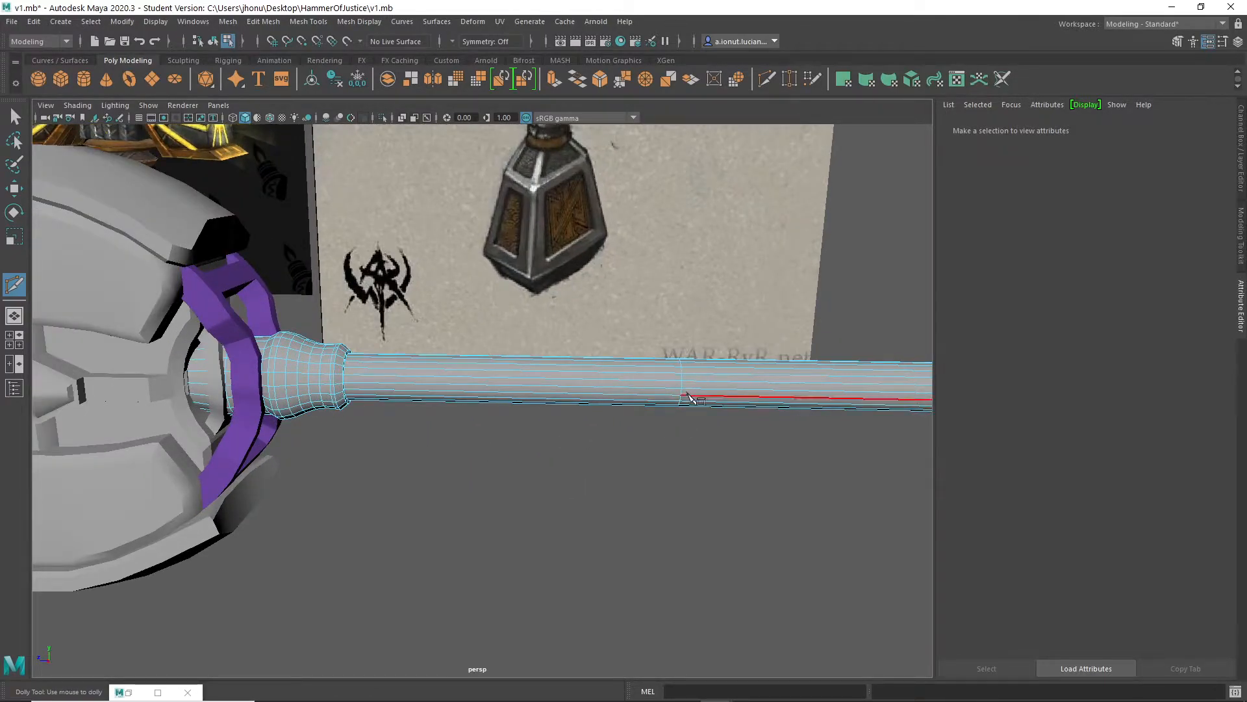
pyautogui.keyDown('alt'); pyautogui.moveTo(651, 416); pyautogui.dragTo(633, 436, button='middle'); pyautogui.keyUp('alt')
pyautogui.scroll(-5, 623, 436)
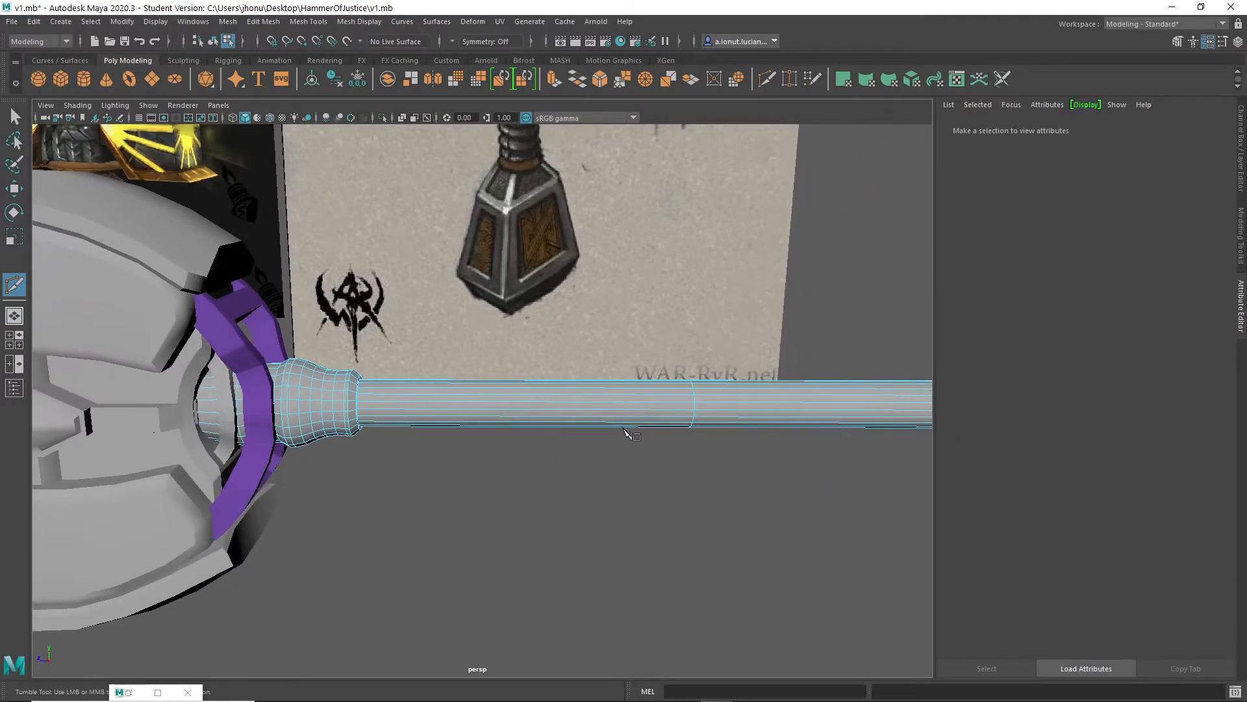
pyautogui.keyDown('alt'); pyautogui.moveTo(486, 254); pyautogui.dragTo(540, 488, button='middle'); pyautogui.keyUp('alt')
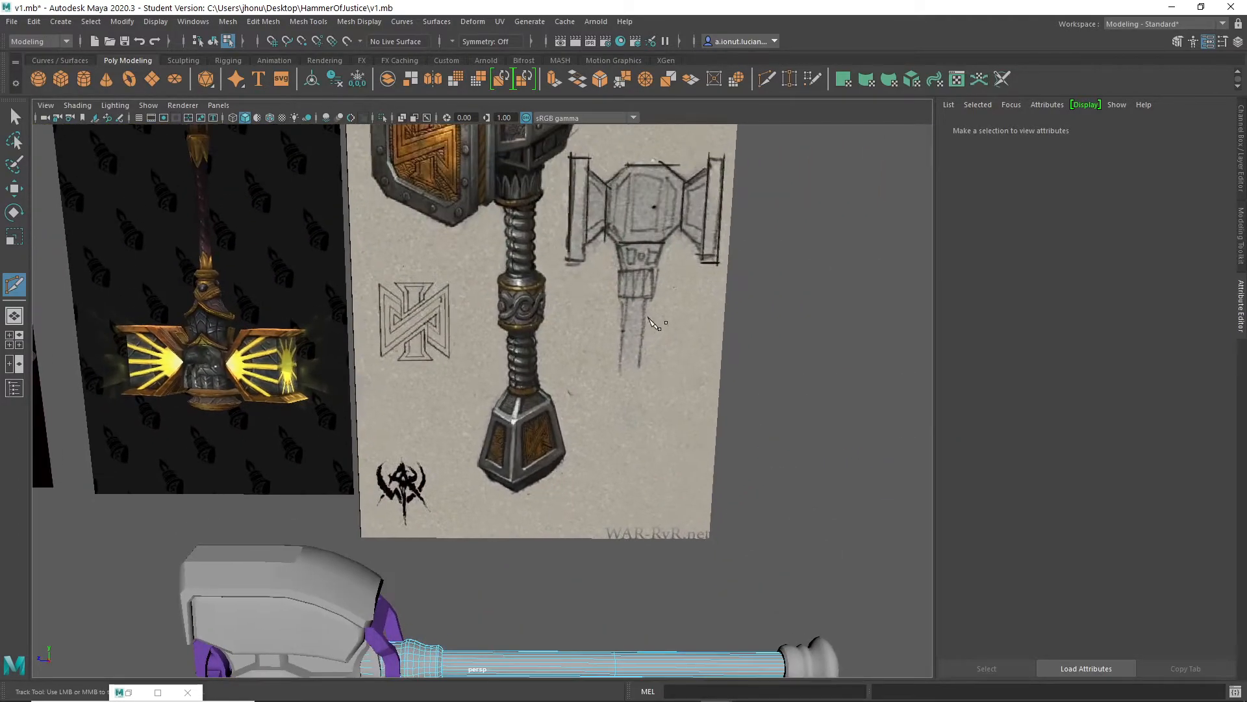
pyautogui.scroll(-5, 648, 317)
pyautogui.keyDown('alt'); pyautogui.moveTo(647, 317); pyautogui.dragTo(594, 445, button='middle'); pyautogui.keyUp('alt')
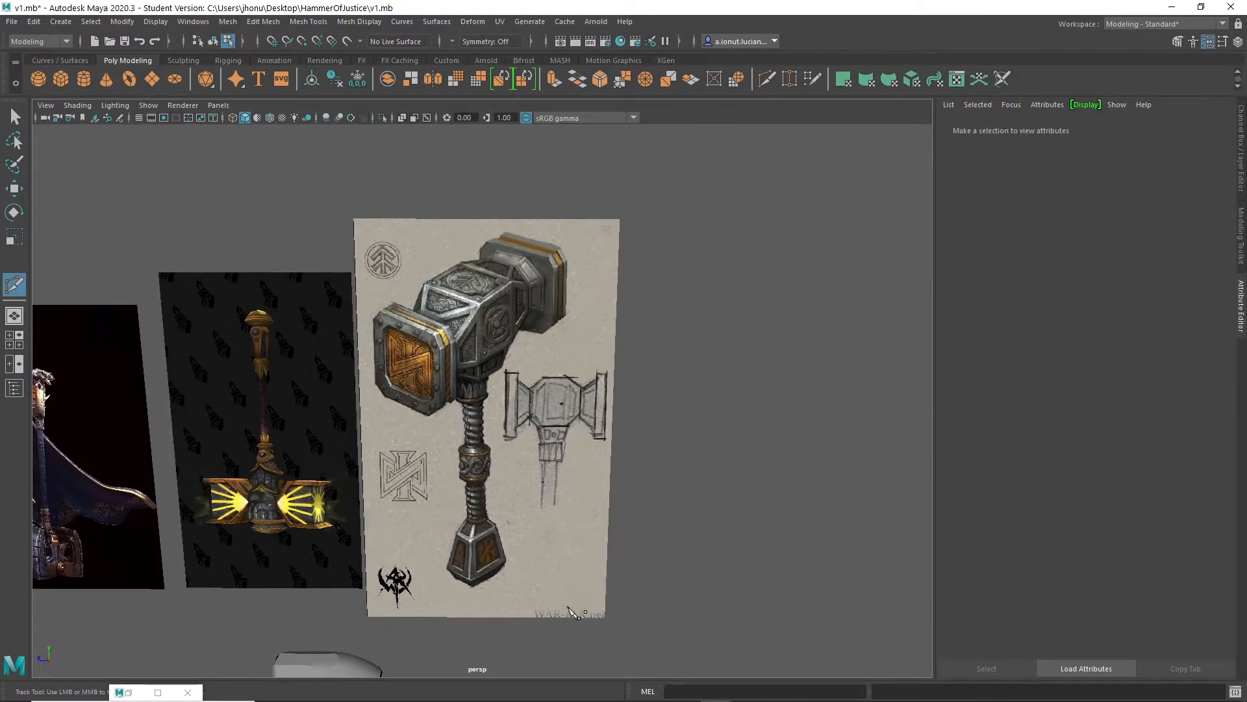
pyautogui.keyDown('alt'); pyautogui.moveTo(518, 578); pyautogui.dragTo(576, 320, button='middle'); pyautogui.keyUp('alt')
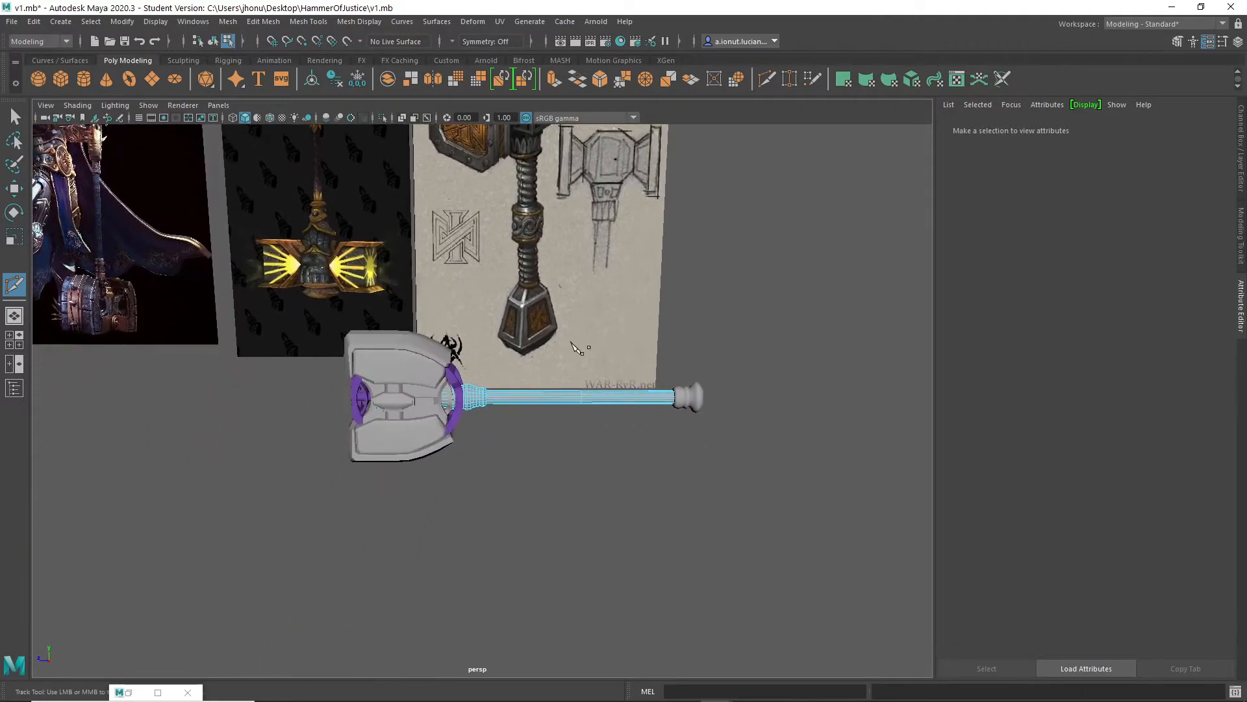
pyautogui.scroll(5, 577, 321)
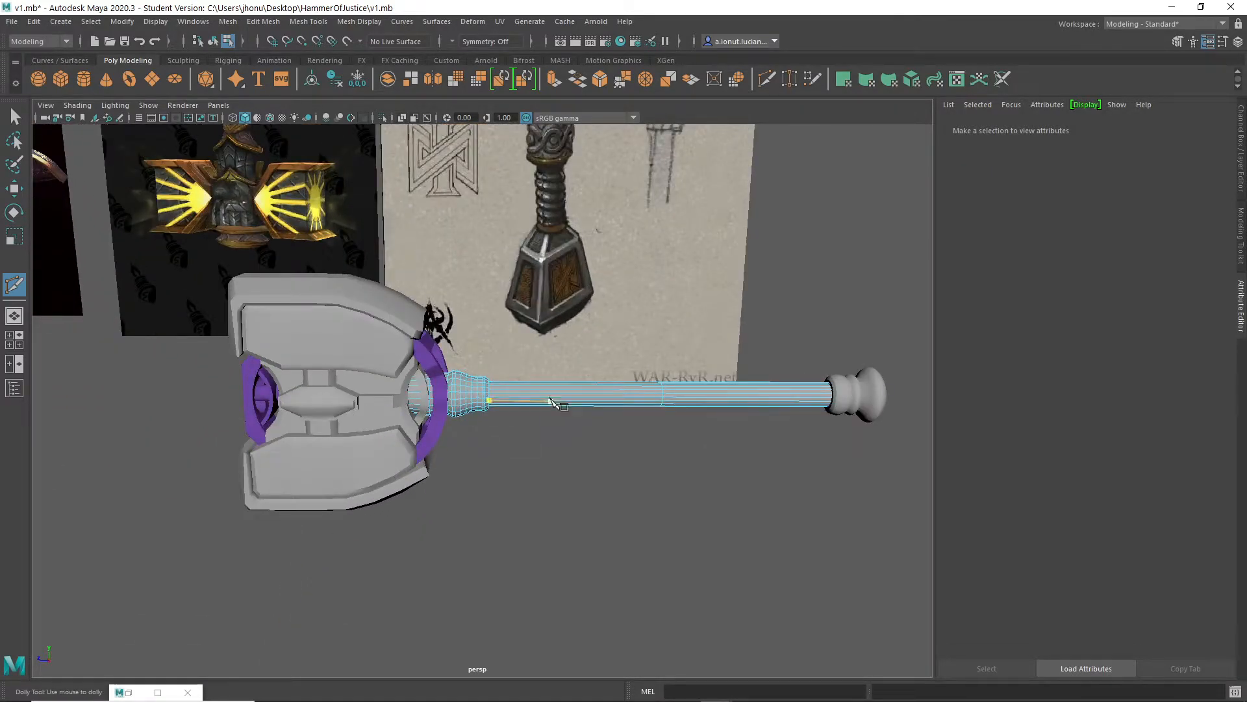
pyautogui.scroll(2, 464, 409)
pyautogui.keyDown('alt'); pyautogui.moveTo(611, 404); pyautogui.dragTo(498, 419, button='middle'); pyautogui.keyUp('alt')
pyautogui.press('q')
pyautogui.keyDown('alt'); pyautogui.moveTo(301, 424); pyautogui.dragTo(458, 412, button='middle'); pyautogui.keyUp('alt')
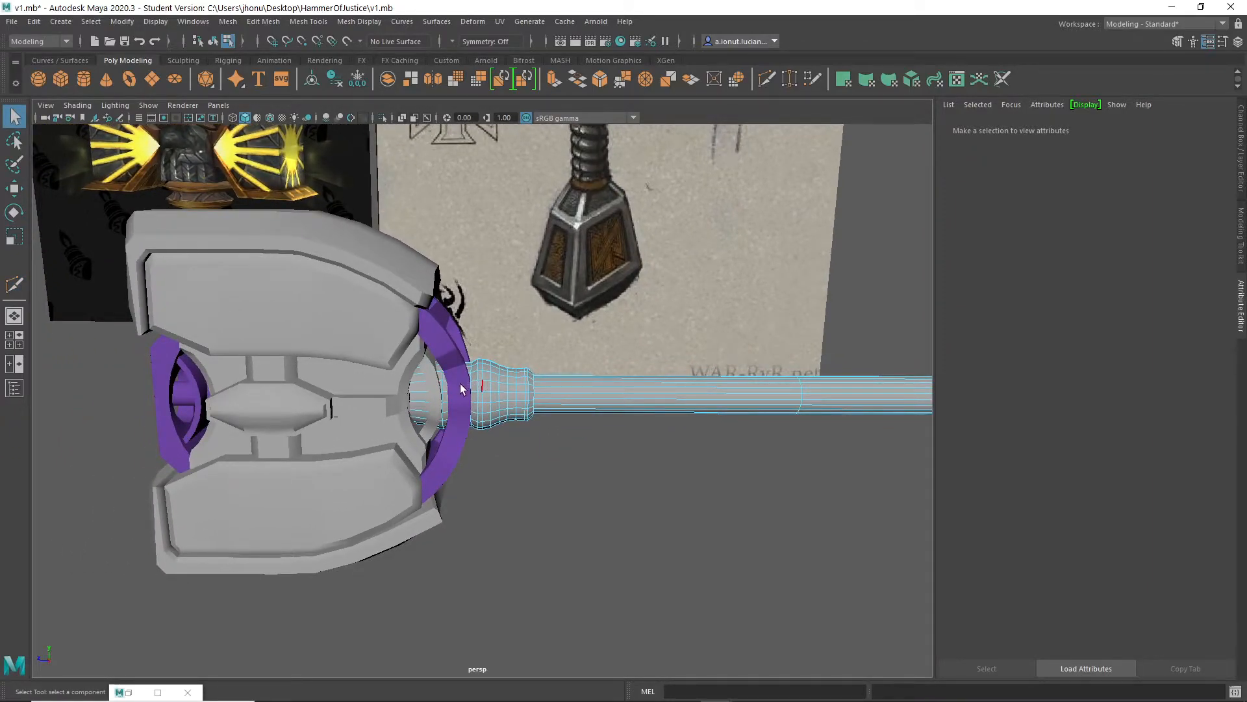
pyautogui.keyDown('alt'); pyautogui.moveTo(629, 436); pyautogui.dragTo(728, 411, button='middle'); pyautogui.keyUp('alt')
pyautogui.keyDown('alt'); pyautogui.moveTo(499, 380); pyautogui.dragTo(438, 388); pyautogui.keyUp('alt')
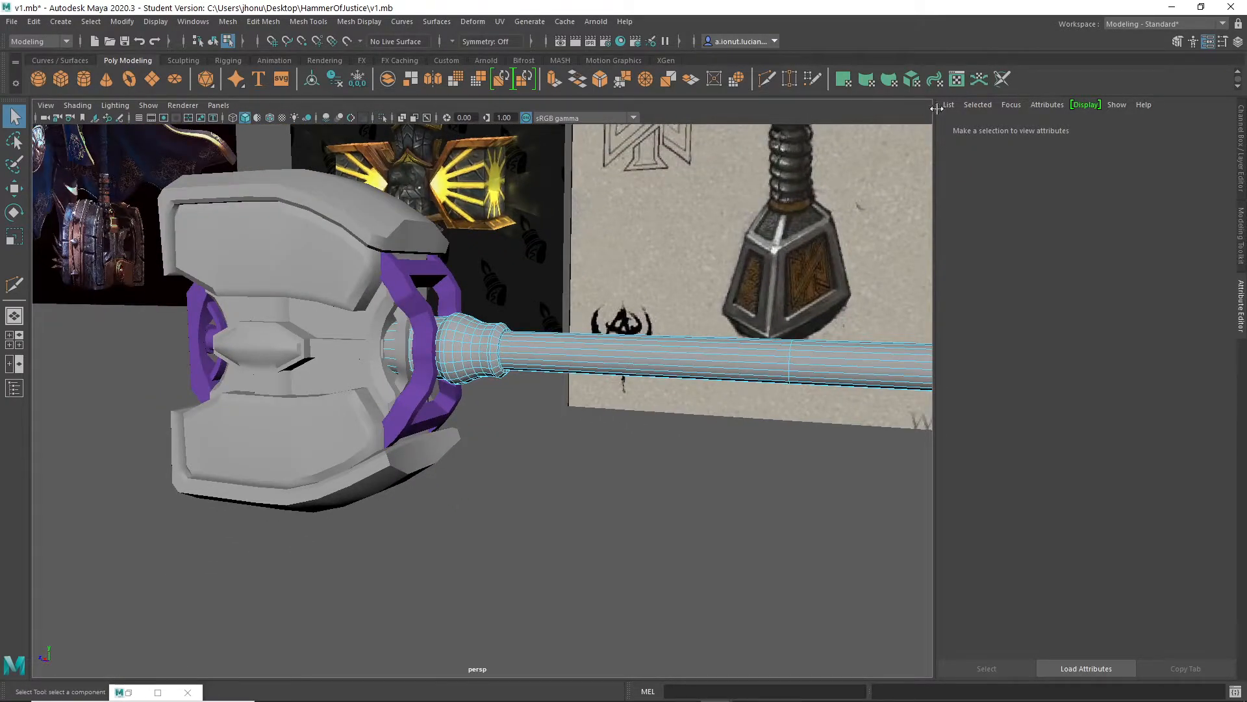
# Open the UV Editor, examine the handle's current UV layout up close, and minimize the editor
pyautogui.click(957, 78)
pyautogui.scroll(3, 660, 287)
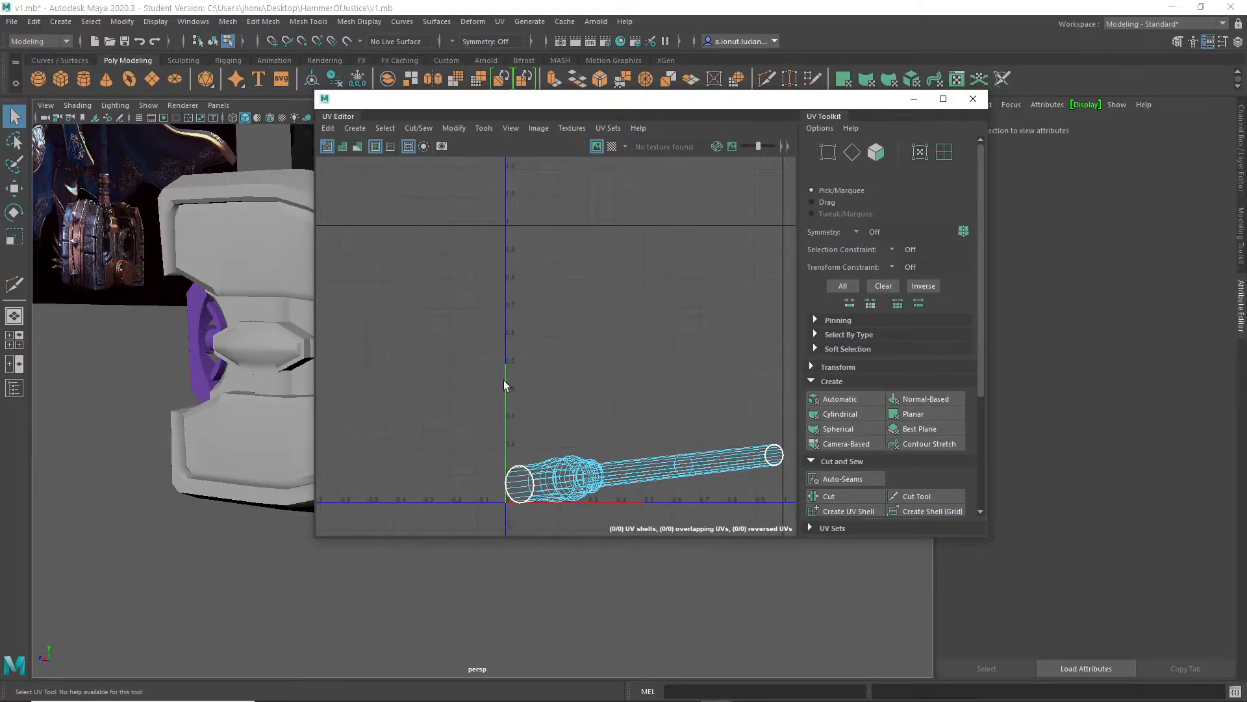
pyautogui.scroll(6, 508, 510)
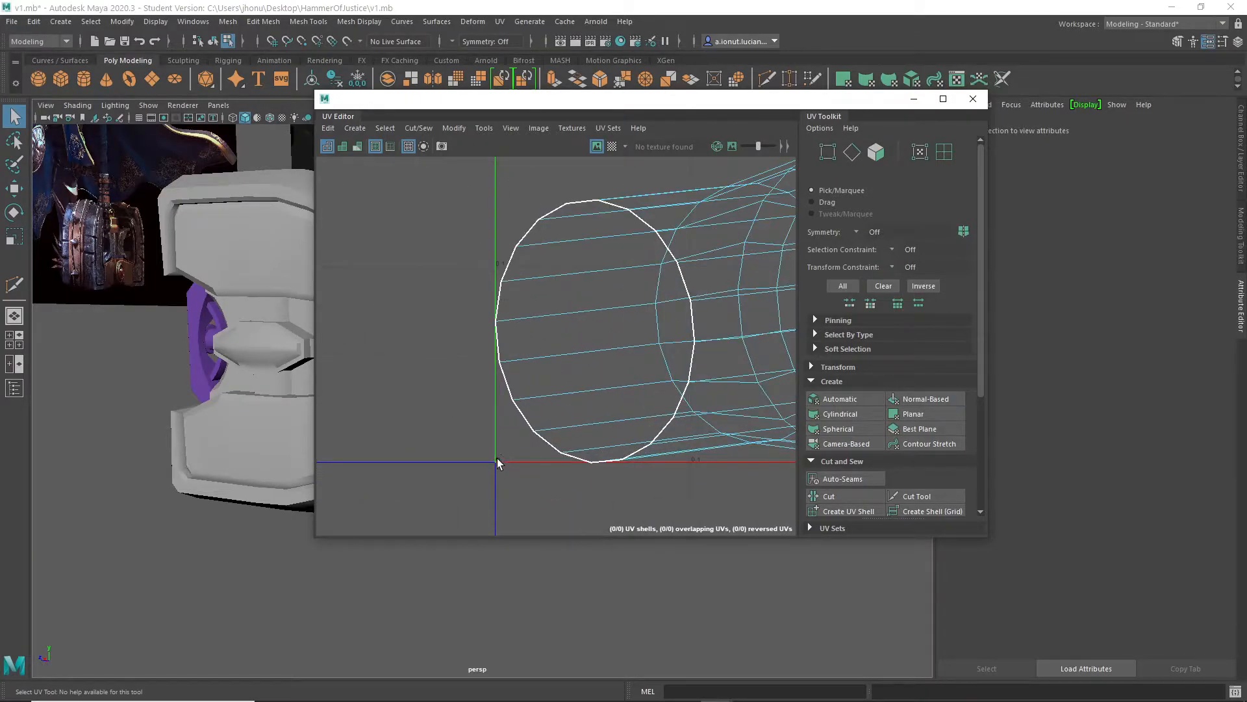
pyautogui.scroll(-6, 498, 463)
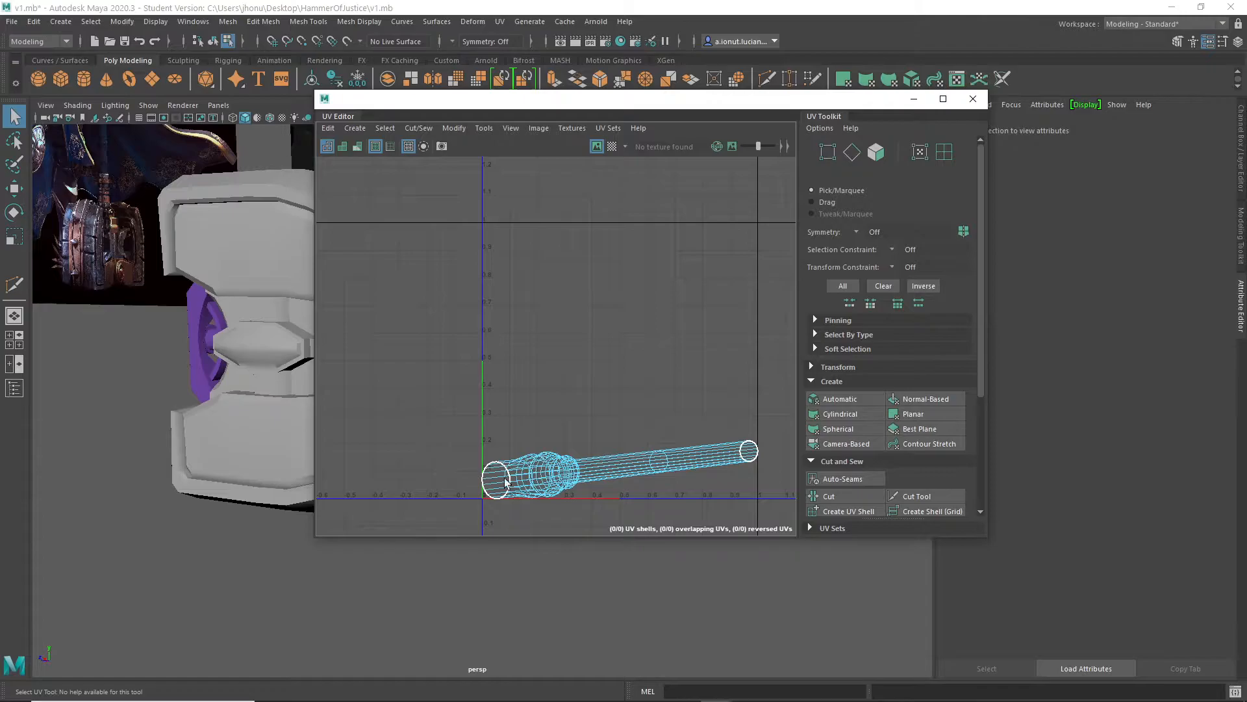
pyautogui.scroll(2, 636, 374)
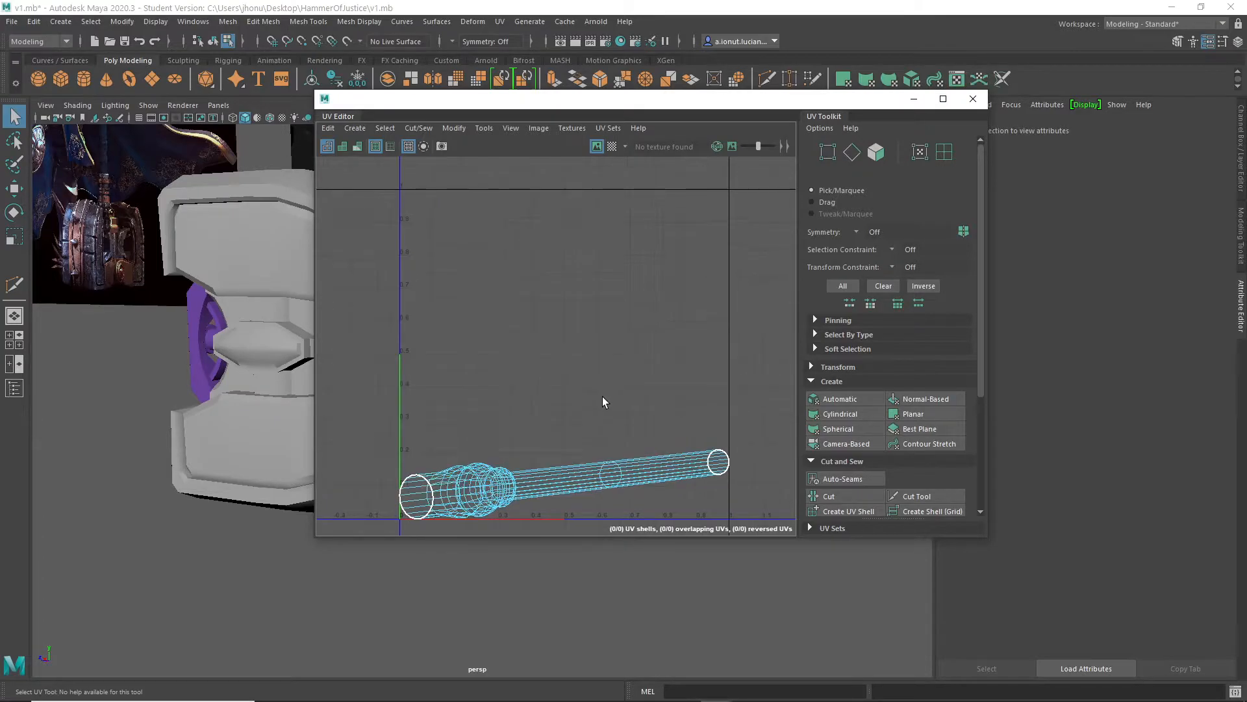
pyautogui.scroll(-2, 645, 480)
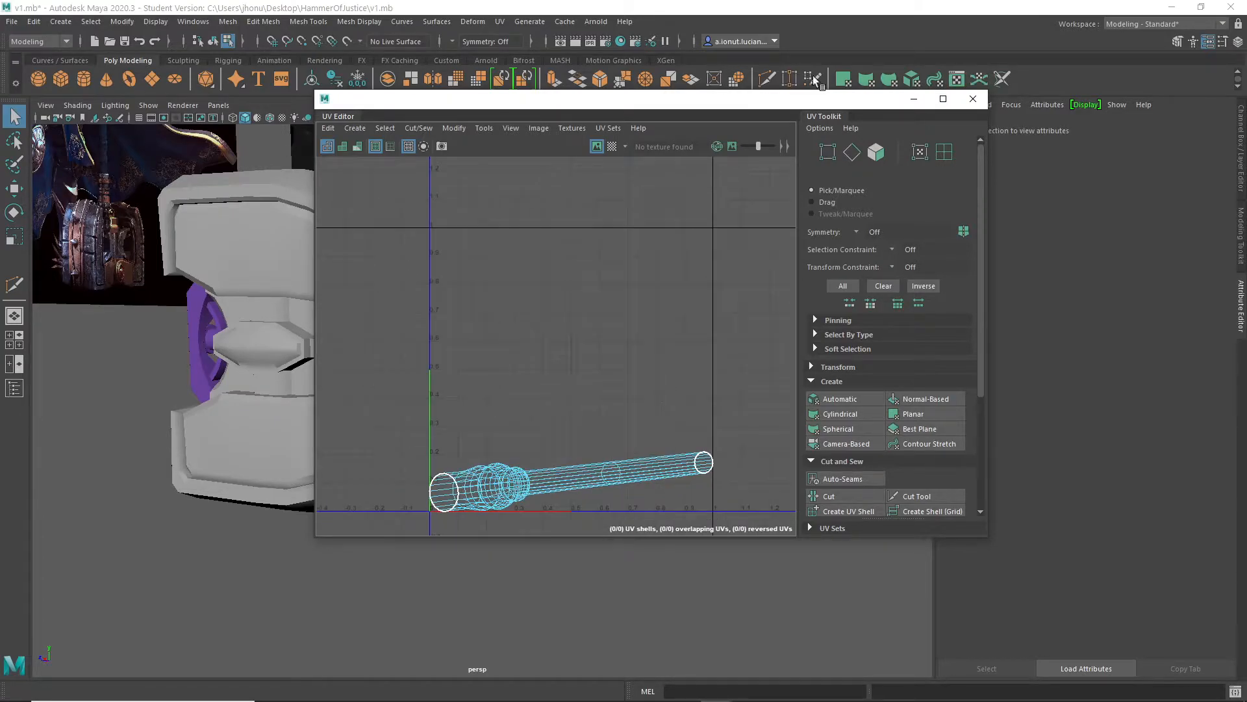
pyautogui.click(913, 98)
# Cut the UVs with the 3D Cut and Sew UV Tool along the edge loop where the shaft meets the collar
pyautogui.scroll(5, 573, 389)
pyautogui.keyDown('alt'); pyautogui.moveTo(499, 331); pyautogui.dragTo(348, 342, button='middle'); pyautogui.keyUp('alt')
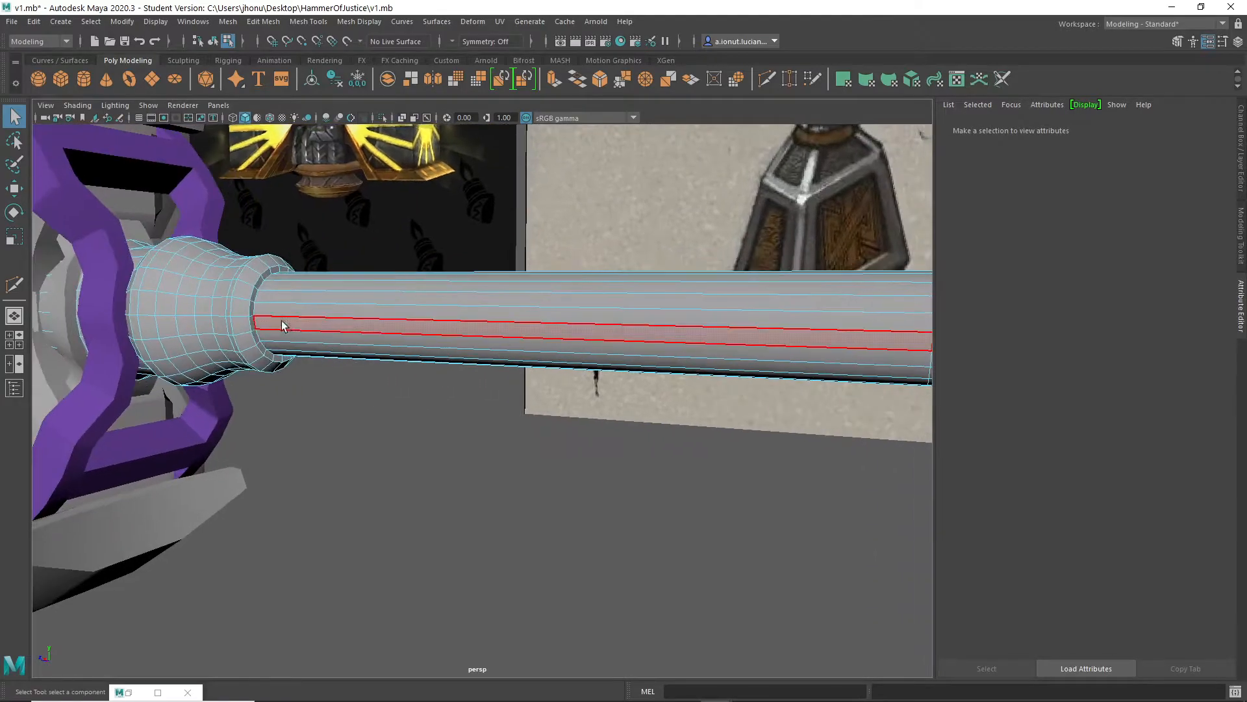
pyautogui.keyDown('alt'); pyautogui.moveTo(91, 317); pyautogui.dragTo(123, 321, button='middle'); pyautogui.keyUp('alt')
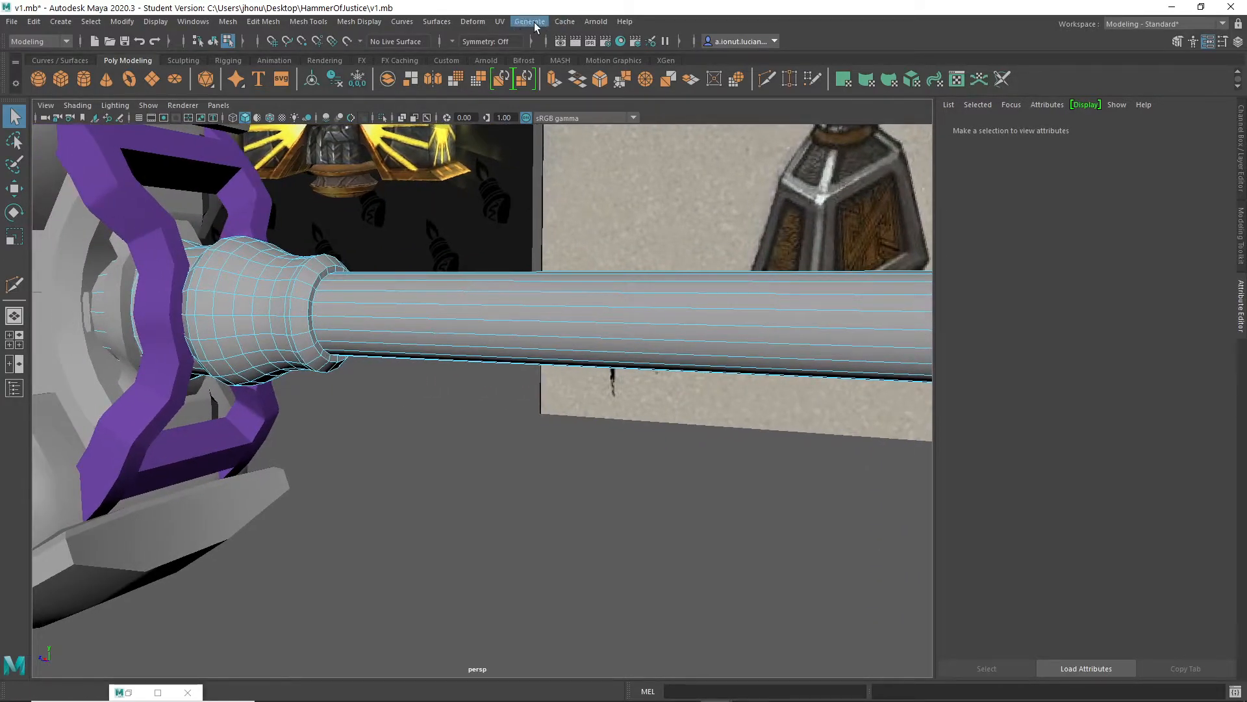
pyautogui.click(499, 21)
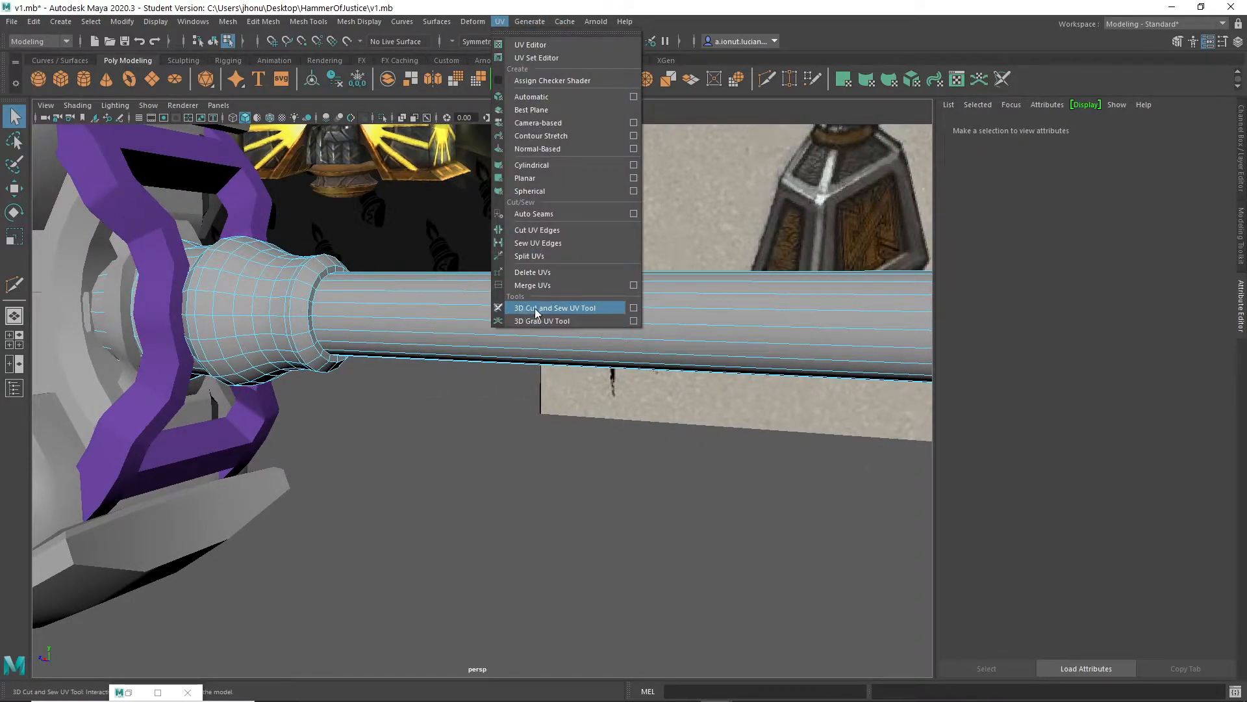
pyautogui.click(534, 309)
pyautogui.keyDown('alt'); pyautogui.moveTo(538, 312); pyautogui.dragTo(501, 349); pyautogui.keyUp('alt')
pyautogui.scroll(4, 501, 350)
pyautogui.moveTo(362, 290)
pyautogui.keyDown('alt'); pyautogui.mouseDown()
pyautogui.moveTo(390, 303)
pyautogui.moveTo(407, 285)
pyautogui.mouseUp(); pyautogui.keyUp('alt')
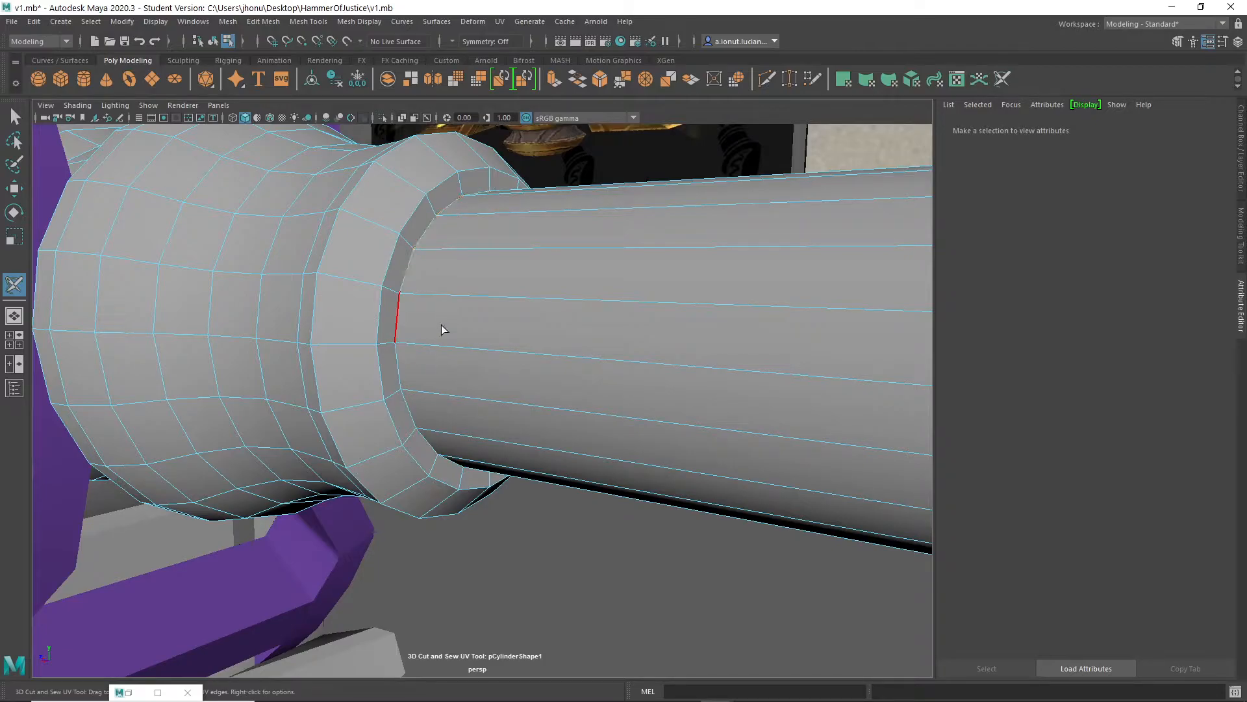
pyautogui.moveTo(466, 228); pyautogui.dragTo(499, 194)
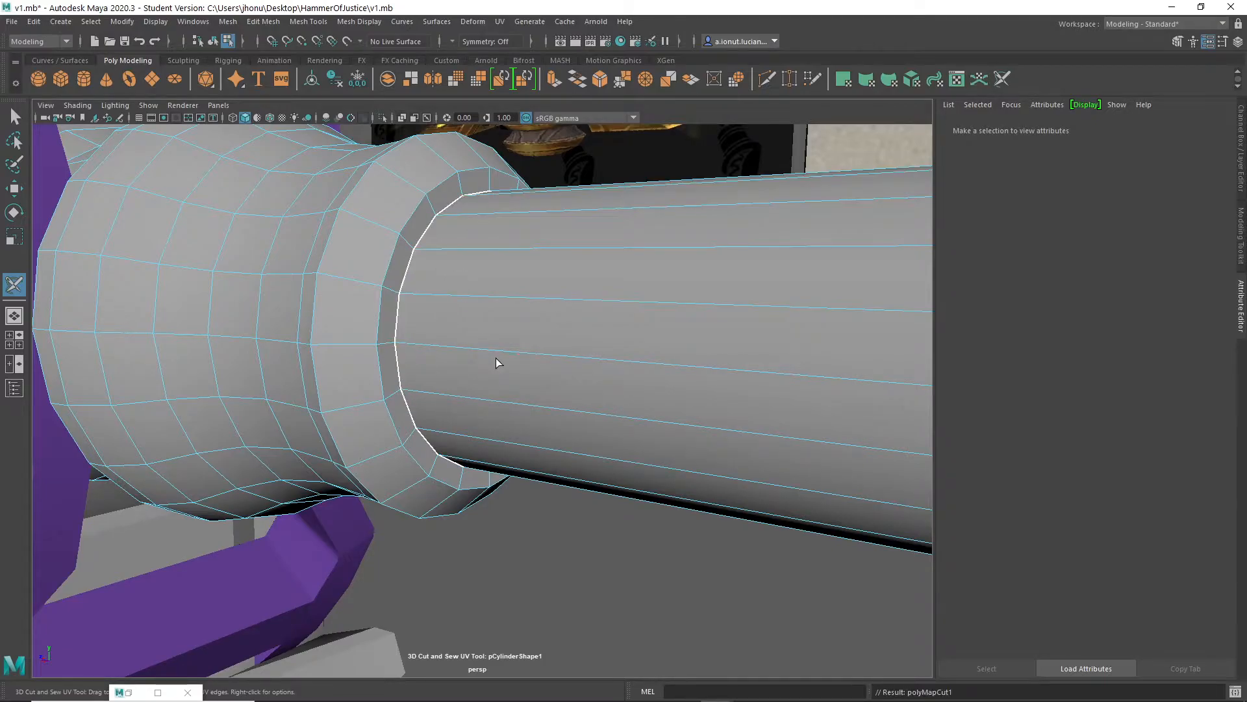
# Cut a UV seam around the edge loop at the middle of the handle's shaft
pyautogui.scroll(-10, 500, 361)
pyautogui.scroll(5, 643, 467)
pyautogui.keyDown('alt'); pyautogui.moveTo(429, 398); pyautogui.dragTo(499, 402, button='middle'); pyautogui.keyUp('alt')
pyautogui.scroll(3, 565, 397)
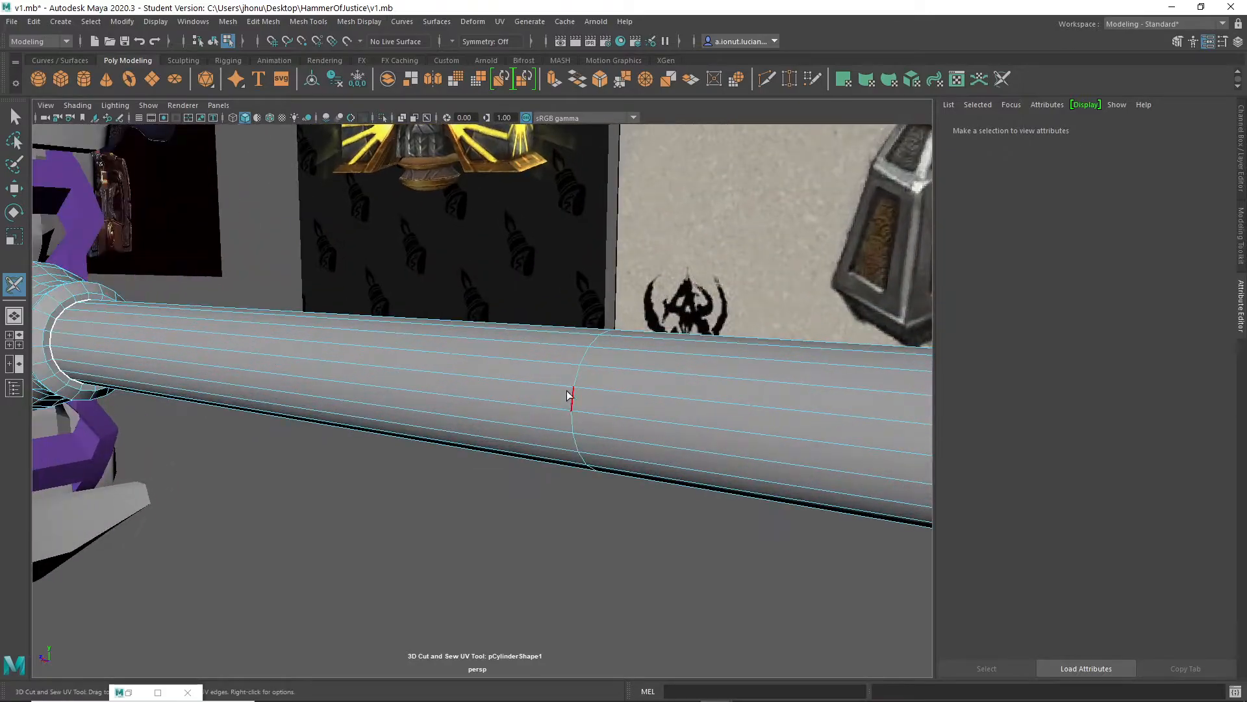
pyautogui.moveTo(576, 382); pyautogui.dragTo(605, 331)
pyautogui.moveTo(649, 283); pyautogui.dragTo(648, 285)
# Examine the handle's collar and the end that sits inside the hammer head
pyautogui.keyDown('alt'); pyautogui.moveTo(273, 364); pyautogui.dragTo(574, 404, button='middle'); pyautogui.keyUp('alt')
pyautogui.scroll(-5, 613, 412)
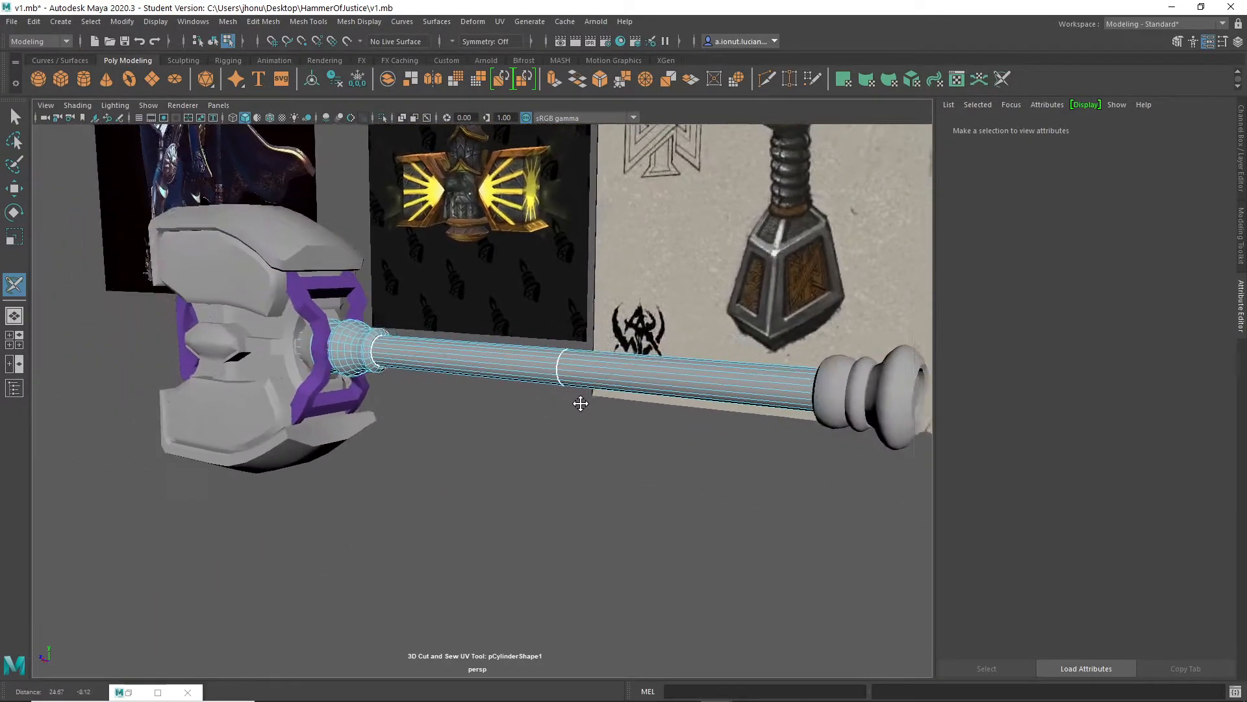
pyautogui.scroll(5, 403, 372)
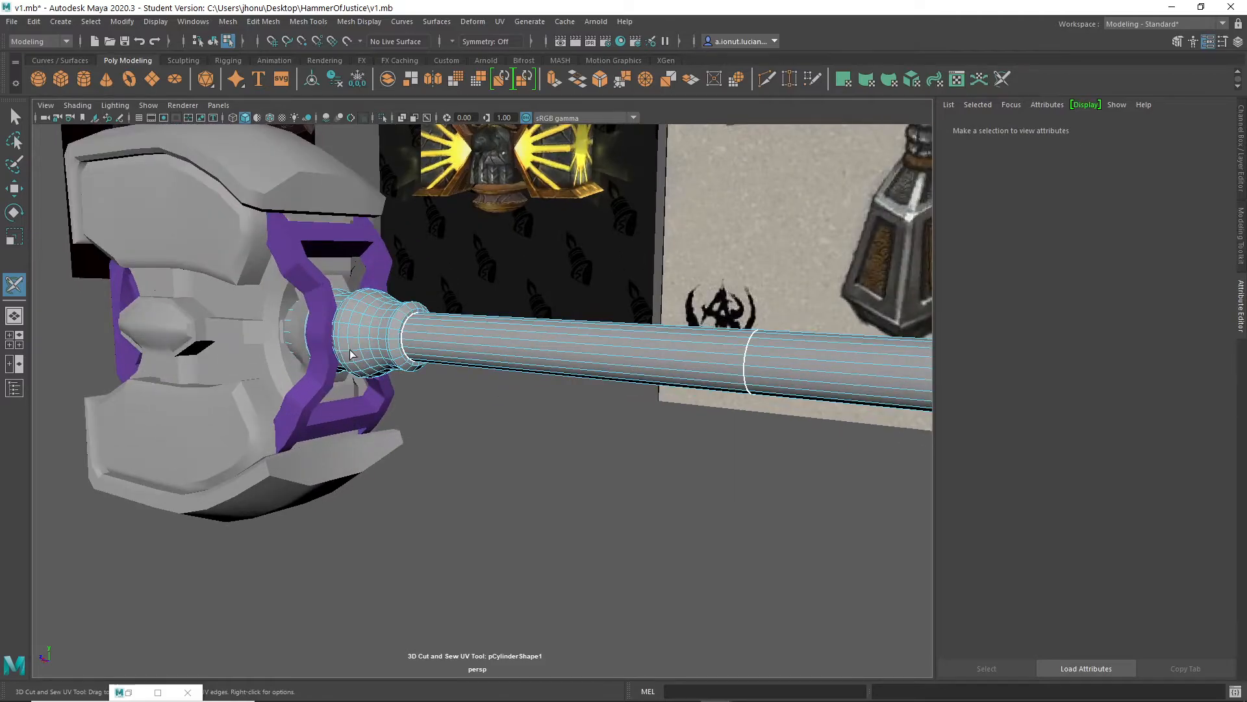
pyautogui.keyDown('alt'); pyautogui.moveTo(351, 354); pyautogui.dragTo(434, 363); pyautogui.keyUp('alt')
pyautogui.scroll(5, 423, 353)
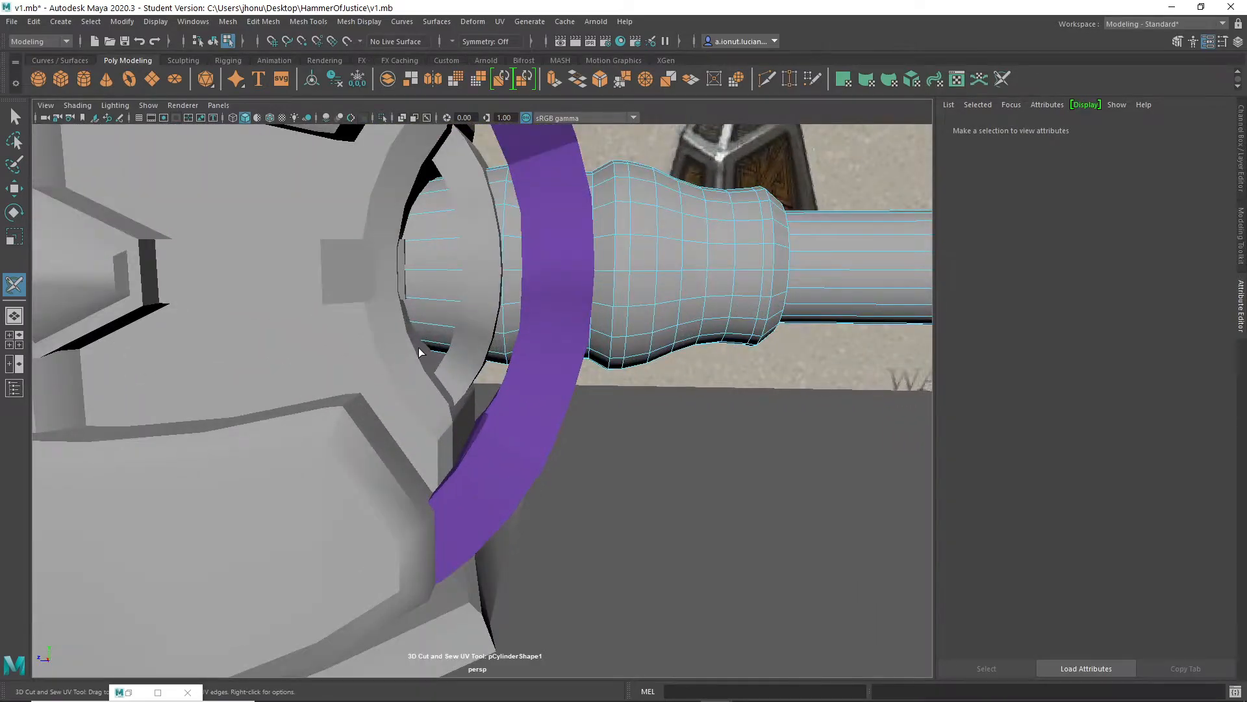
pyautogui.keyDown('alt'); pyautogui.moveTo(421, 351); pyautogui.dragTo(362, 371, button='middle'); pyautogui.keyUp('alt')
pyautogui.keyDown('alt'); pyautogui.moveTo(362, 371); pyautogui.dragTo(223, 318); pyautogui.keyUp('alt')
pyautogui.keyDown('alt'); pyautogui.moveTo(223, 318); pyautogui.dragTo(475, 402, button='middle'); pyautogui.keyUp('alt')
pyautogui.scroll(-4, 475, 401)
pyautogui.keyDown('alt'); pyautogui.moveTo(476, 401); pyautogui.dragTo(598, 417); pyautogui.keyUp('alt')
pyautogui.scroll(2, 604, 428)
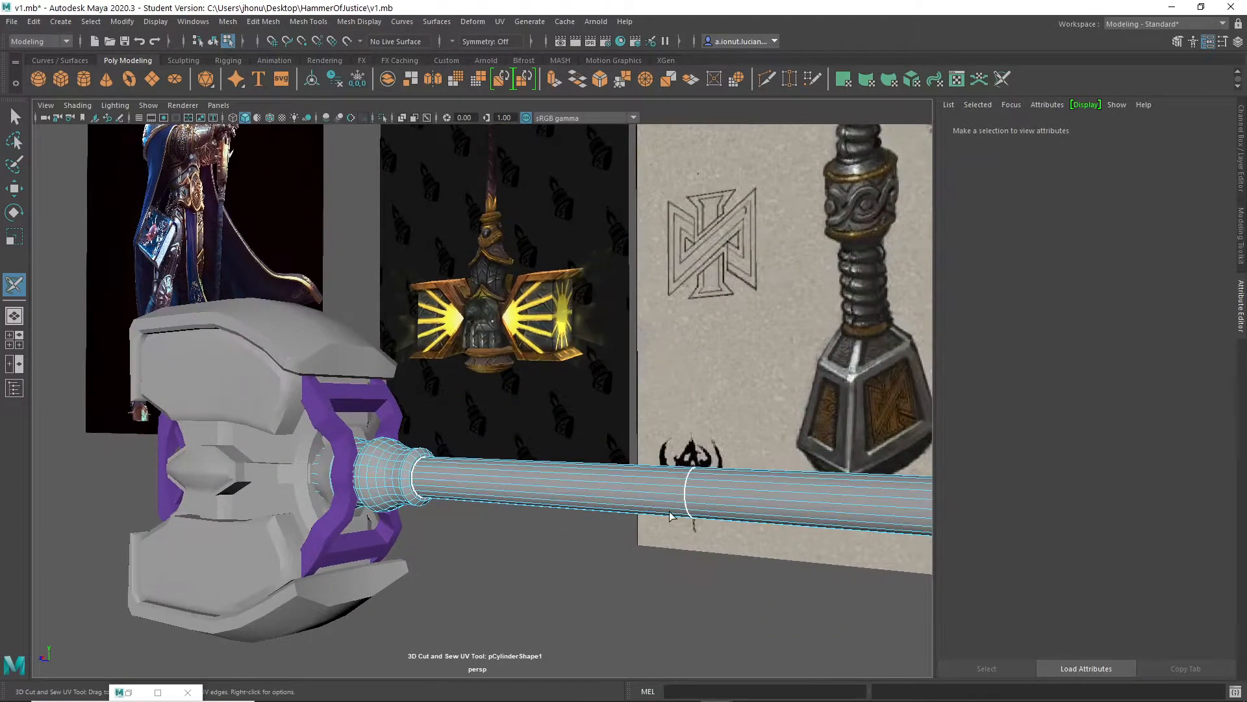
# Cut a UV seam lengthwise along the underside of the handle's collar
pyautogui.keyDown('alt'); pyautogui.moveTo(674, 514); pyautogui.dragTo(538, 498, button='middle'); pyautogui.keyUp('alt')
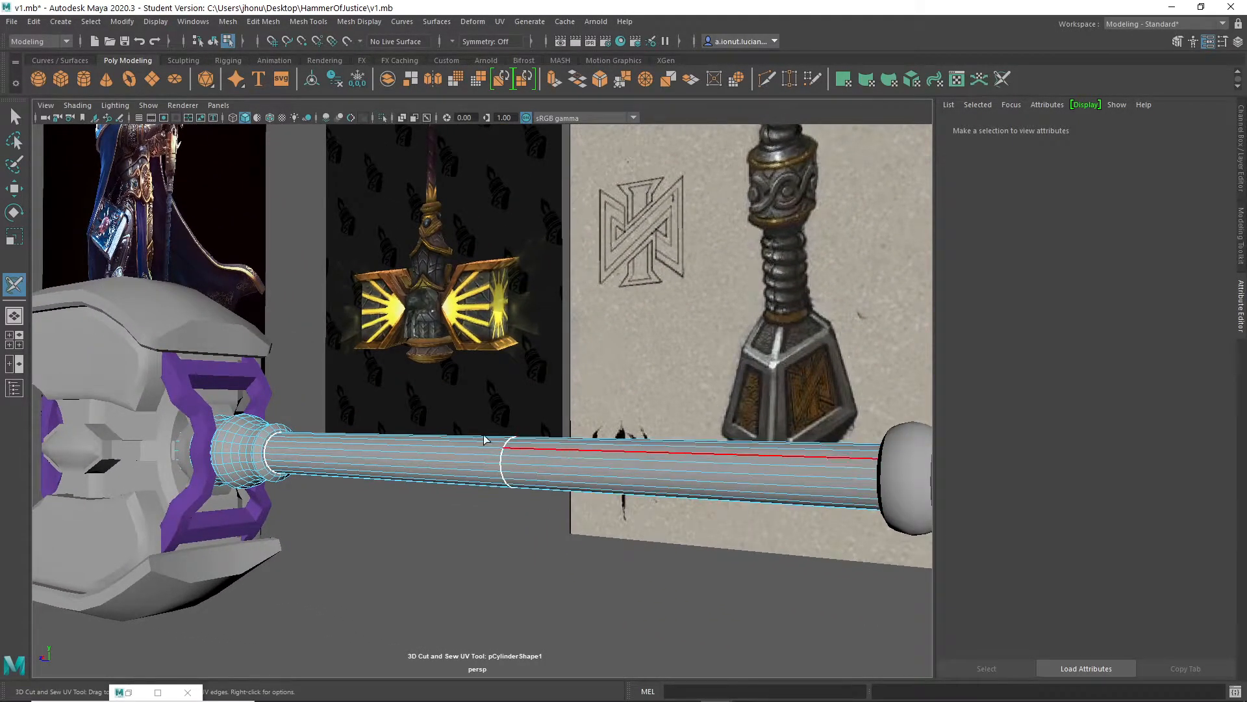
pyautogui.keyDown('alt'); pyautogui.moveTo(344, 471); pyautogui.dragTo(559, 438, button='middle'); pyautogui.keyUp('alt')
pyautogui.keyDown('alt'); pyautogui.moveTo(416, 384); pyautogui.dragTo(383, 354); pyautogui.keyUp('alt')
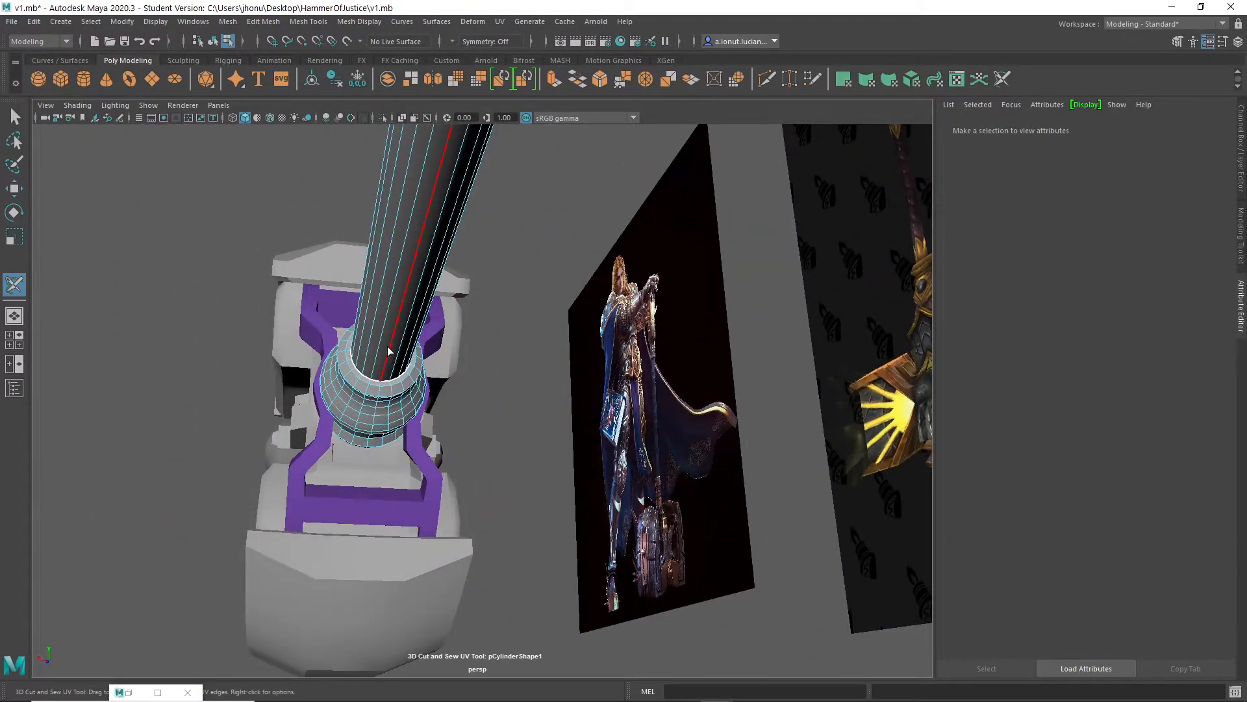
pyautogui.doubleClick(368, 444)
# Cut a UV seam lengthwise along the lower half of the handle's shaft, from the collar to the middle edge loop
pyautogui.scroll(-5, 390, 436)
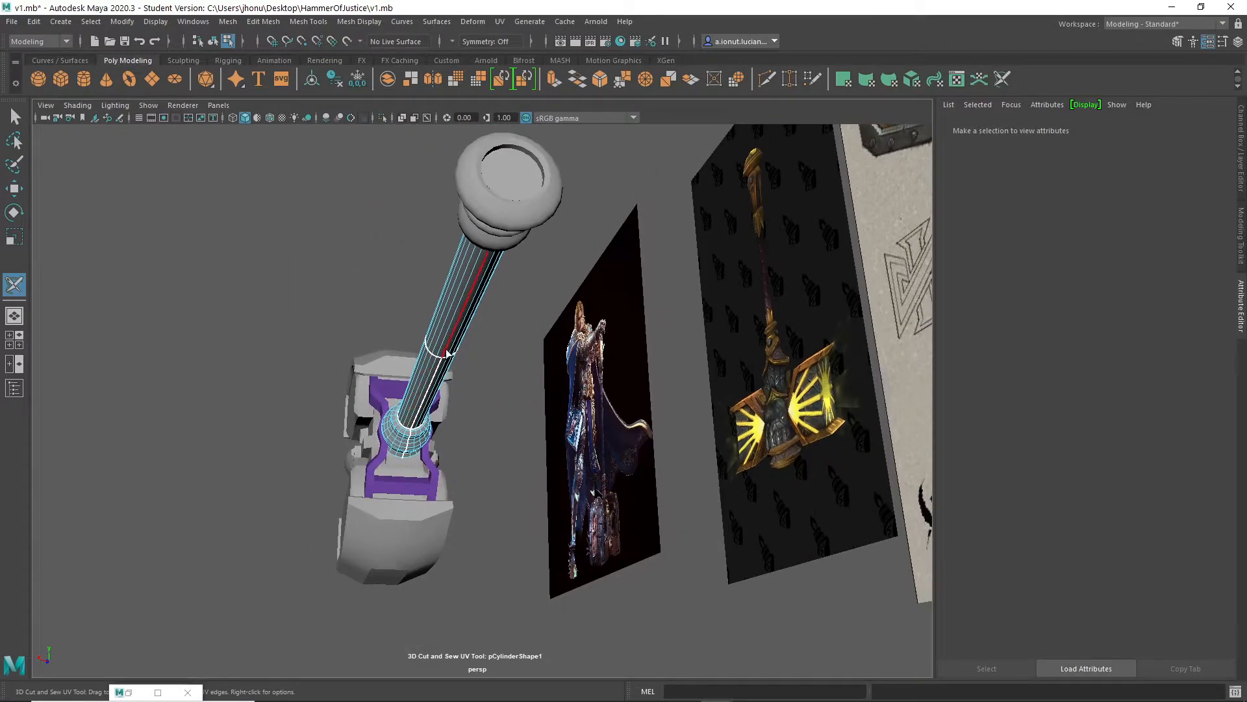
pyautogui.click(461, 330)
pyautogui.keyDown('alt'); pyautogui.moveTo(463, 351); pyautogui.dragTo(380, 311); pyautogui.keyUp('alt')
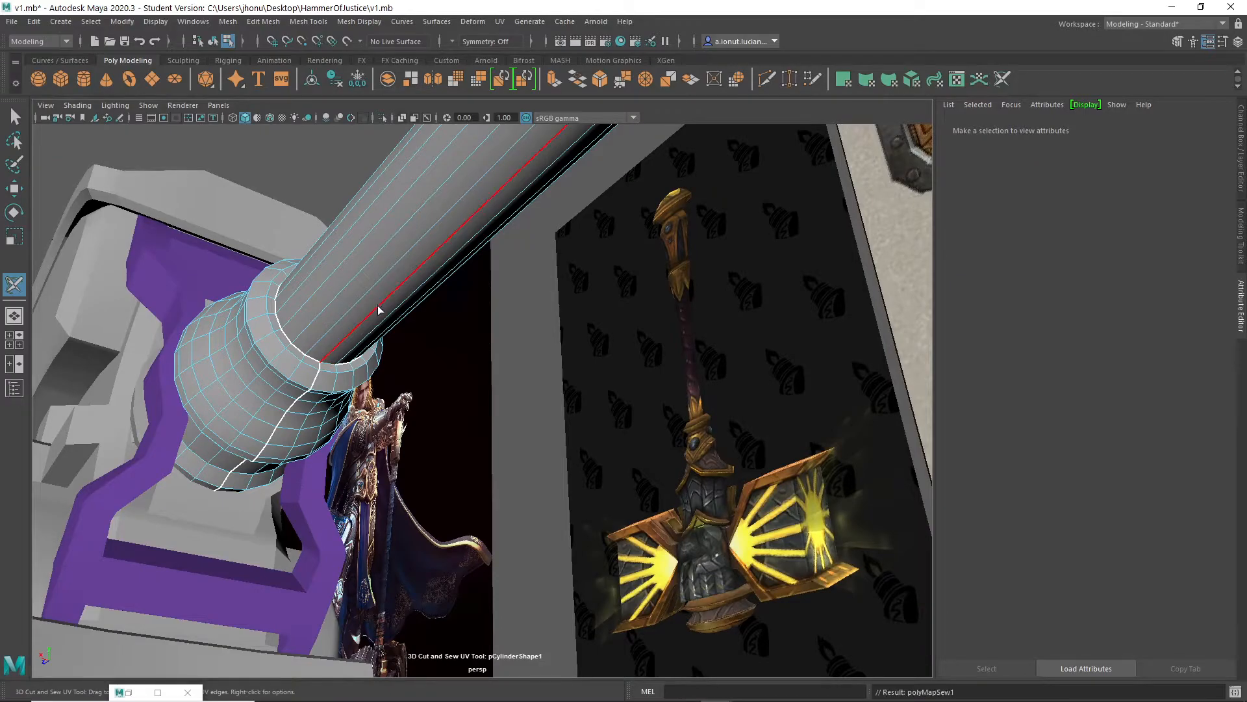
pyautogui.click(331, 365)
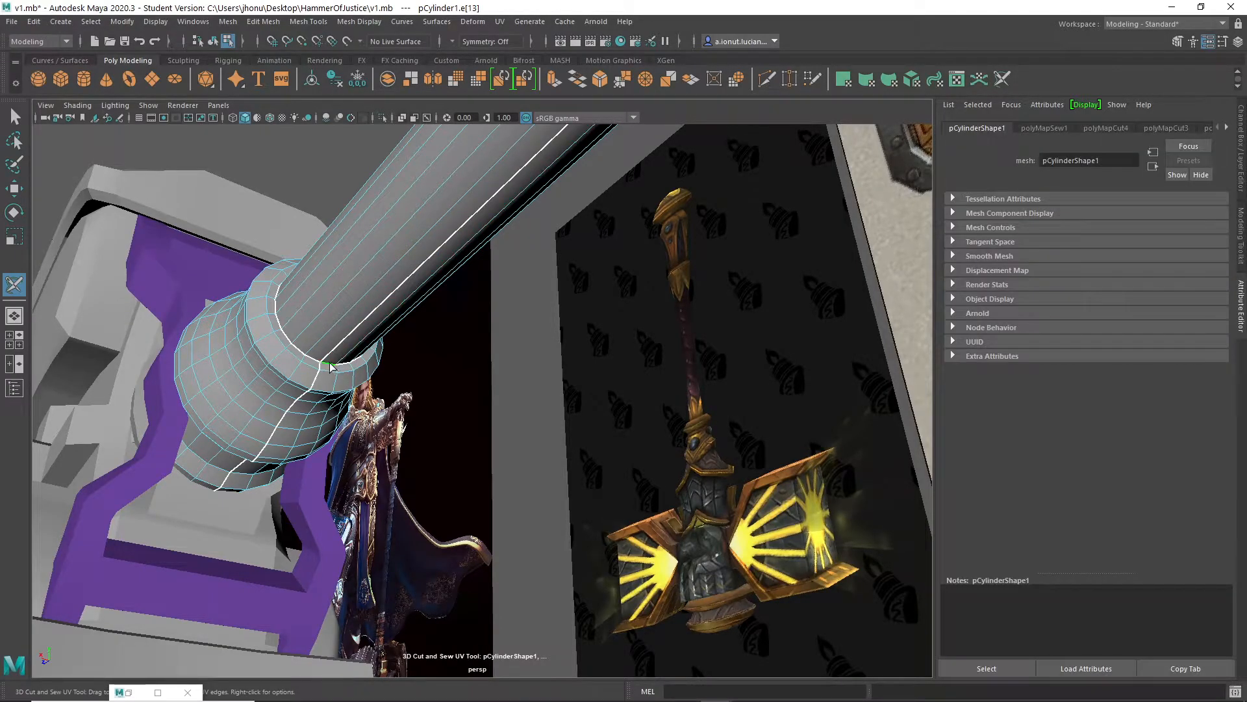
pyautogui.click(370, 325)
# Try sewing and recutting the lengthwise UV seams where the shaft meets the collar
pyautogui.keyDown('ctrl'); pyautogui.click(374, 316); pyautogui.keyUp('ctrl')
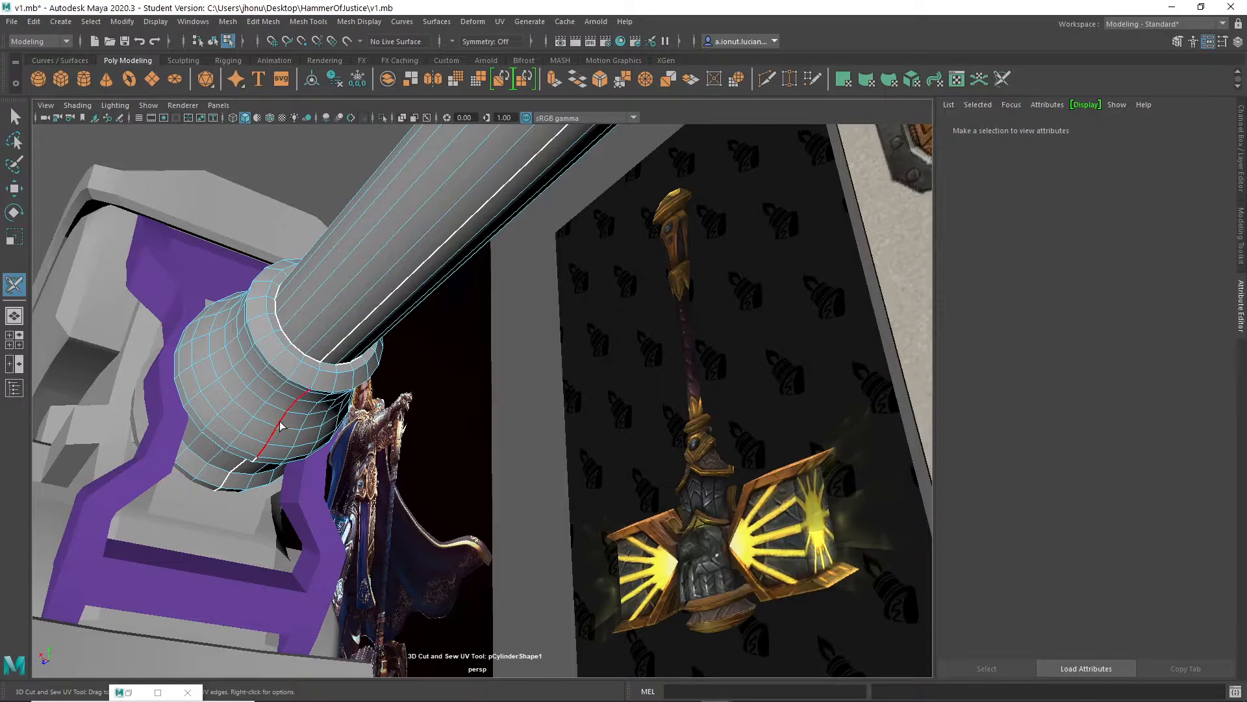
pyautogui.keyDown('ctrl'); pyautogui.click(354, 335); pyautogui.keyUp('ctrl')
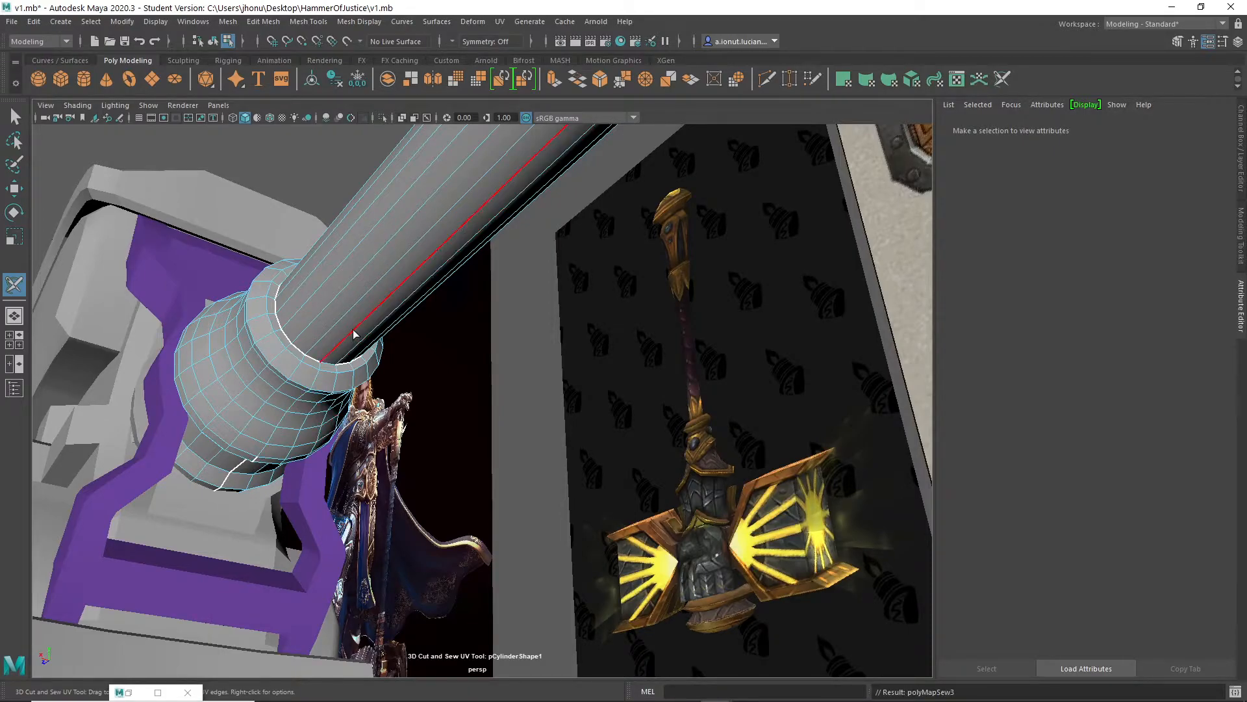
pyautogui.keyDown('ctrl'); pyautogui.click(286, 409); pyautogui.keyUp('ctrl')
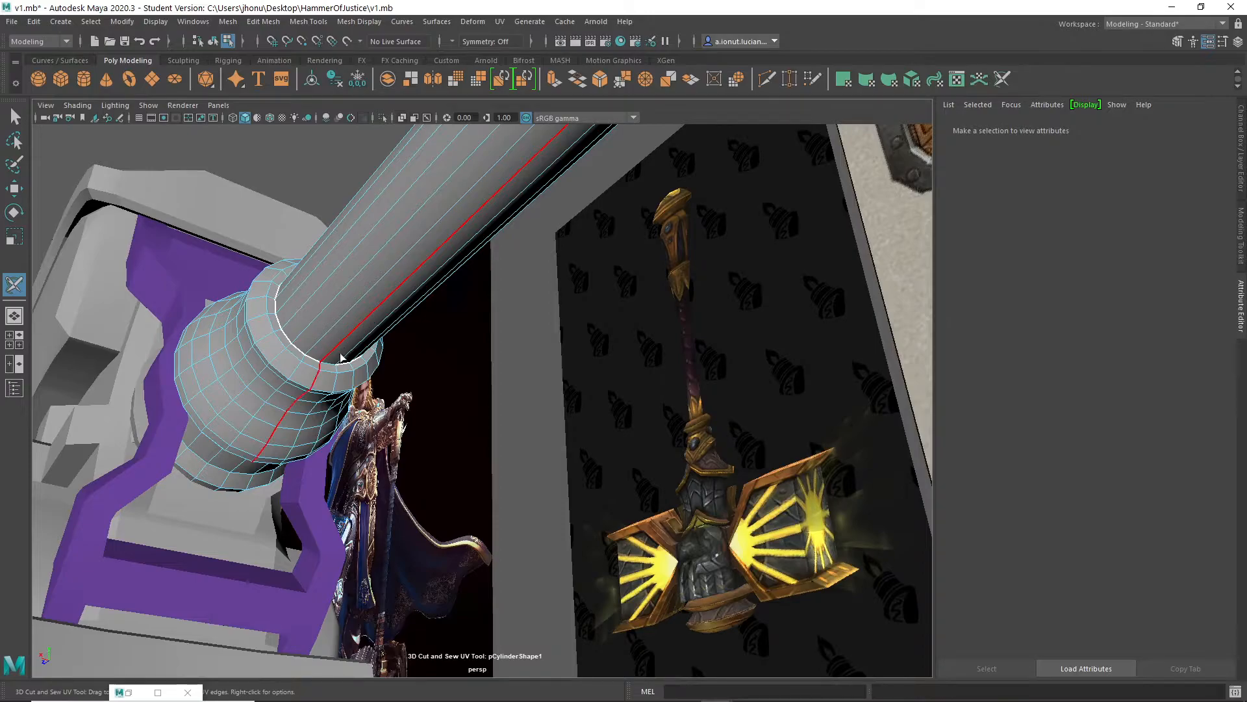
pyautogui.keyDown('ctrl'); pyautogui.click(319, 375); pyautogui.keyUp('ctrl')
pyautogui.doubleClick(332, 361)
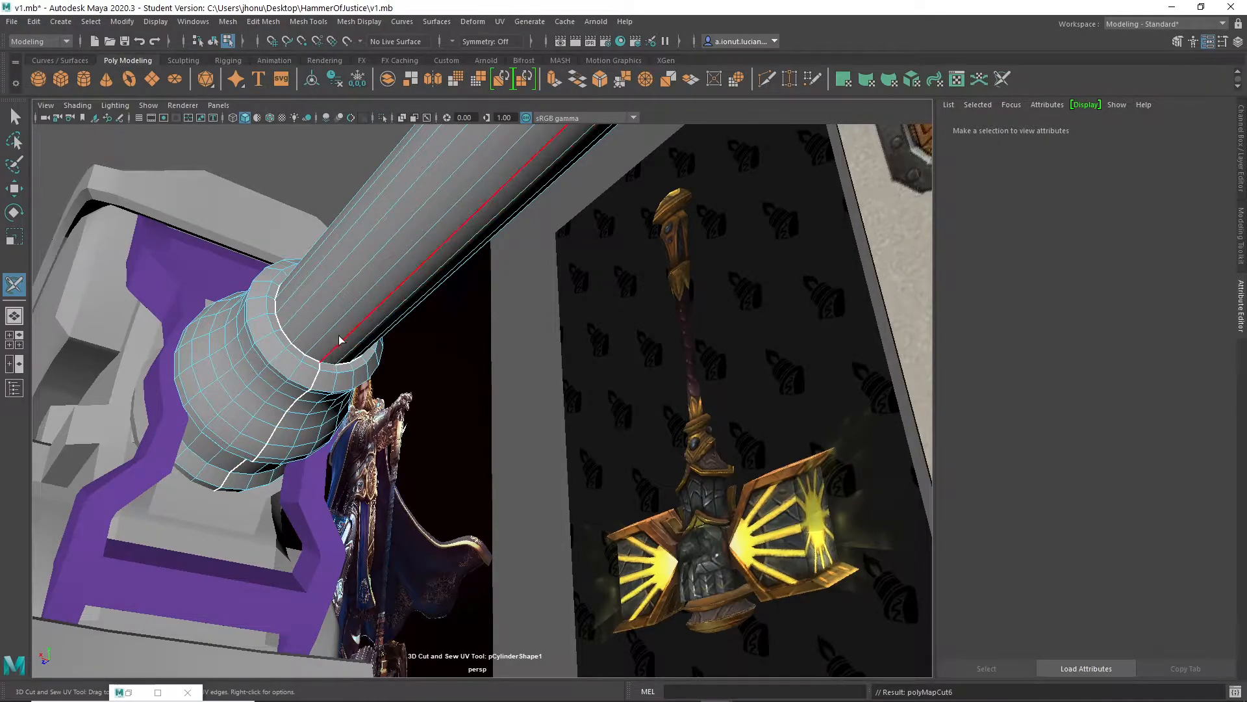
pyautogui.keyDown('ctrl'); pyautogui.click(308, 395); pyautogui.keyUp('ctrl')
pyautogui.doubleClick(304, 401)
pyautogui.click(331, 365)
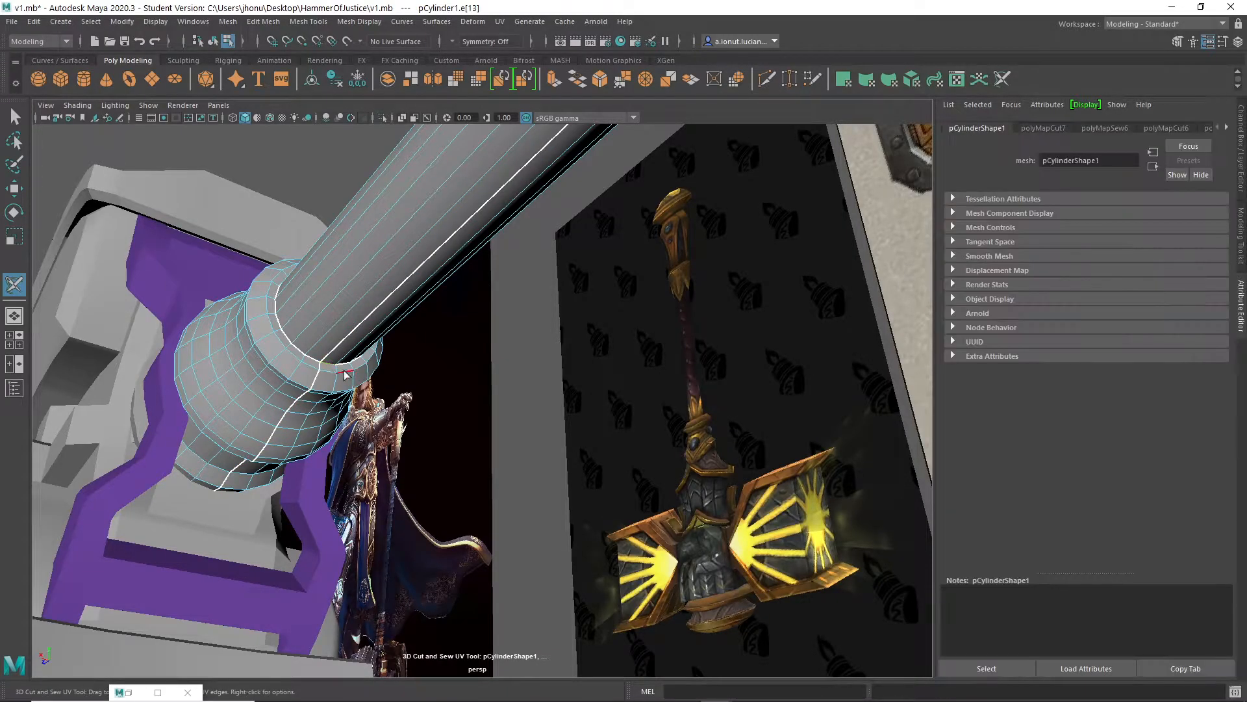
pyautogui.keyDown('ctrl'); pyautogui.click(365, 368); pyautogui.keyUp('ctrl')
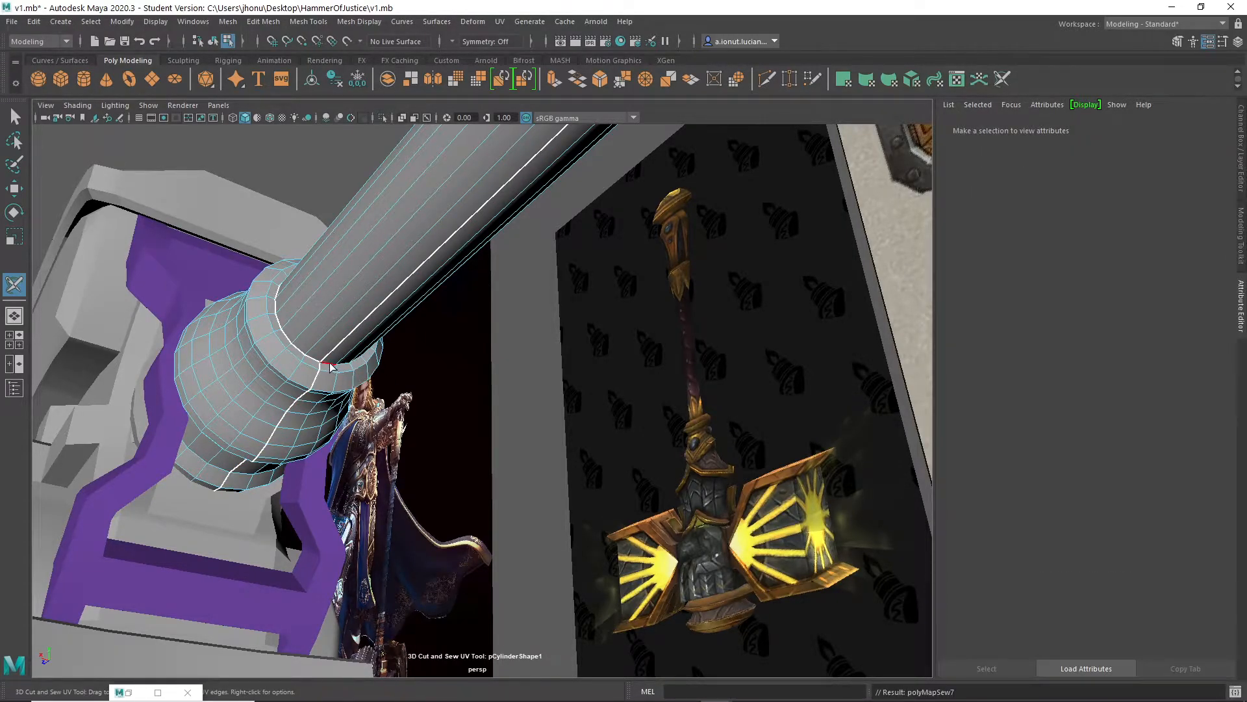
# Bring up the UV Editor window and place it beside the hammer so the handle's model and UVs are both visible
pyautogui.keyDown('alt'); pyautogui.moveTo(349, 388); pyautogui.dragTo(508, 445); pyautogui.keyUp('alt')
pyautogui.scroll(3, 561, 528)
pyautogui.keyDown('alt'); pyautogui.moveTo(563, 531); pyautogui.dragTo(578, 636); pyautogui.keyUp('alt')
pyautogui.click(128, 692)
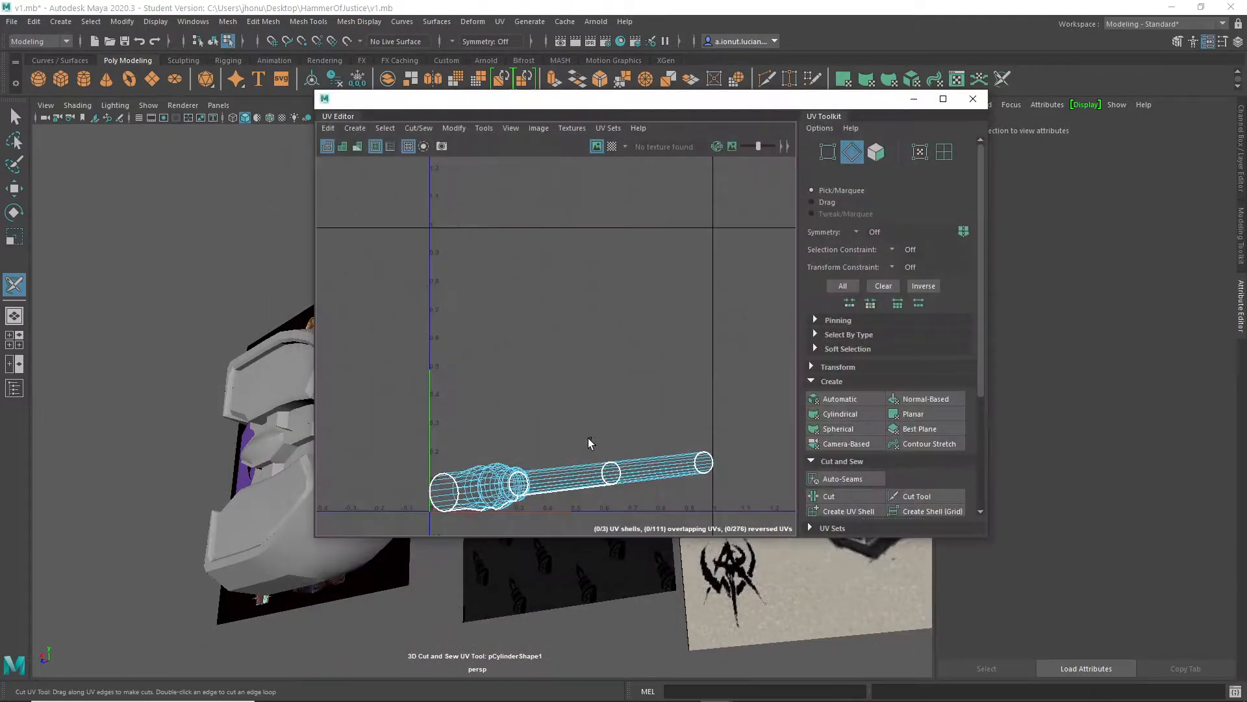
pyautogui.keyDown('alt'); pyautogui.moveTo(551, 481); pyautogui.dragTo(561, 410, button='middle'); pyautogui.keyUp('alt')
pyautogui.moveTo(737, 99); pyautogui.dragTo(679, 136)
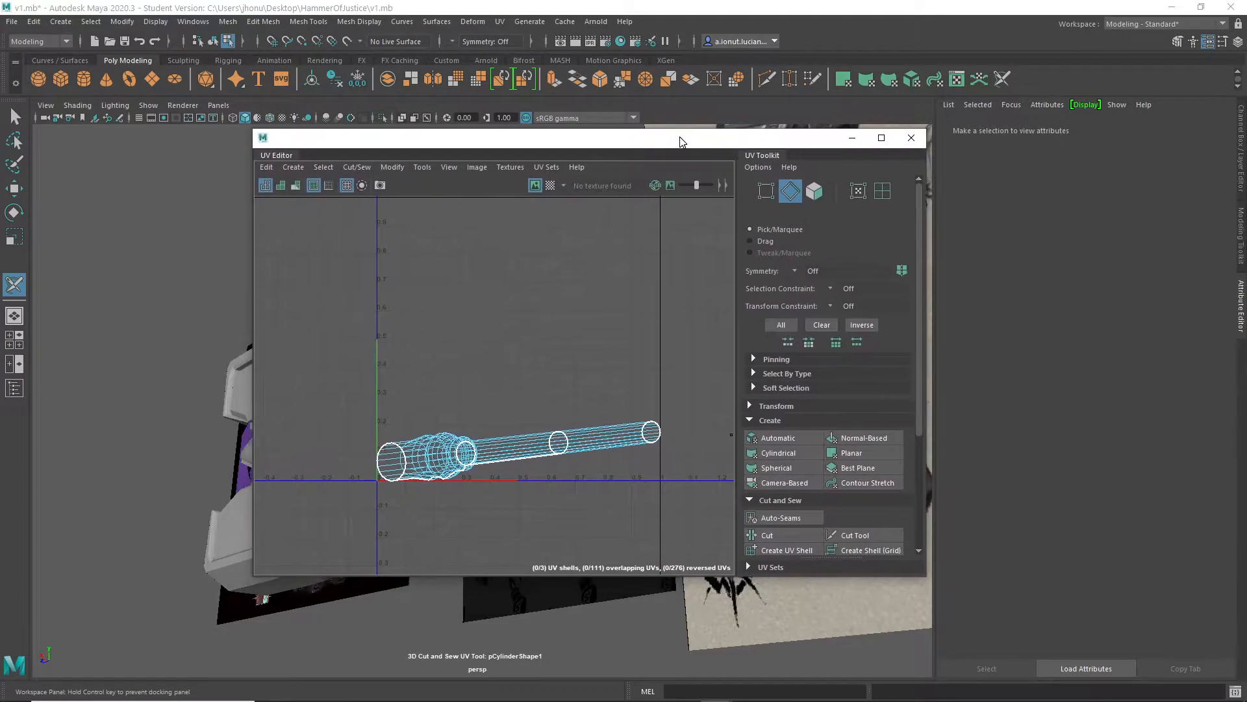
pyautogui.scroll(2, 560, 443)
pyautogui.moveTo(481, 148)
pyautogui.mouseDown()
pyautogui.moveTo(700, 255)
pyautogui.moveTo(431, 170)
pyautogui.moveTo(480, 155)
pyautogui.mouseUp()
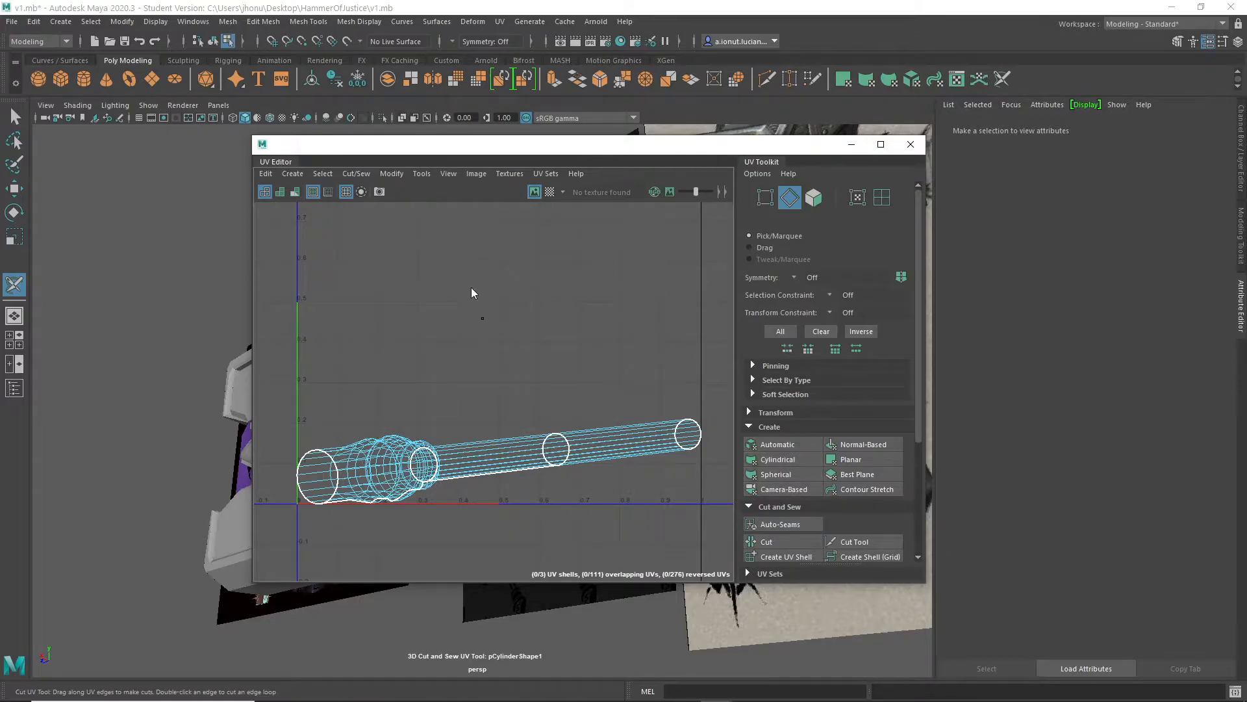
pyautogui.moveTo(429, 155); pyautogui.dragTo(726, 184)
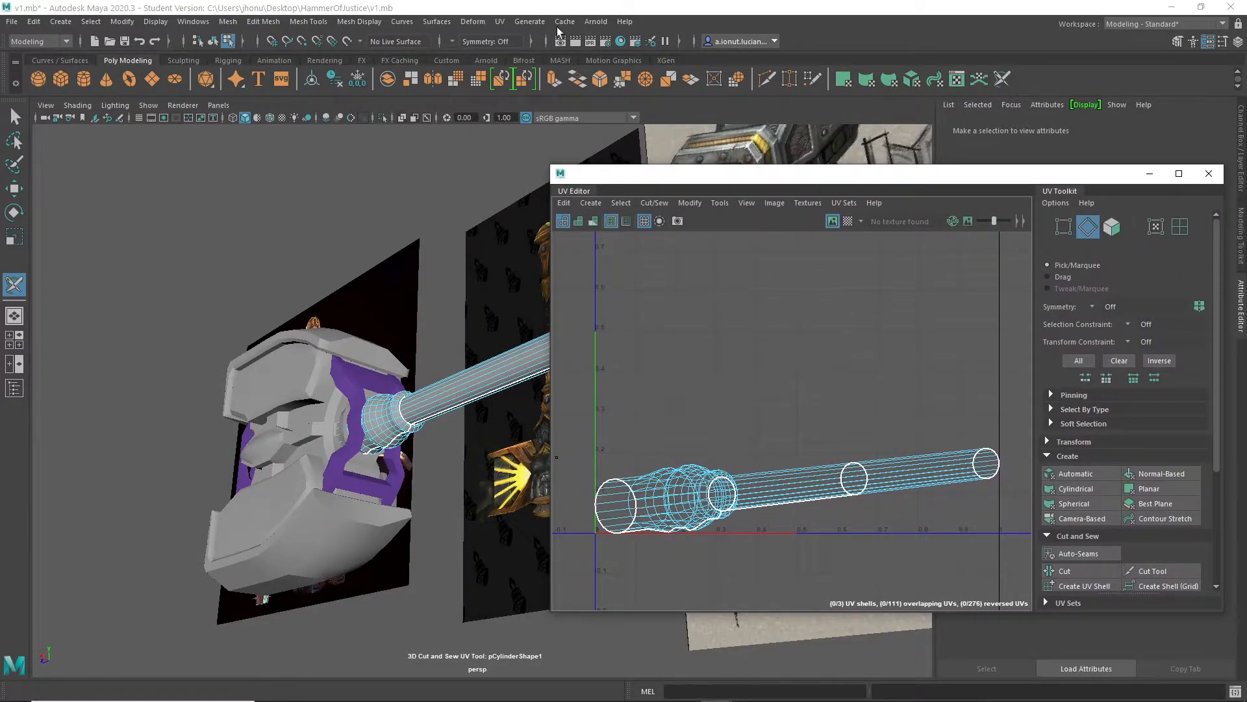
pyautogui.click(506, 22)
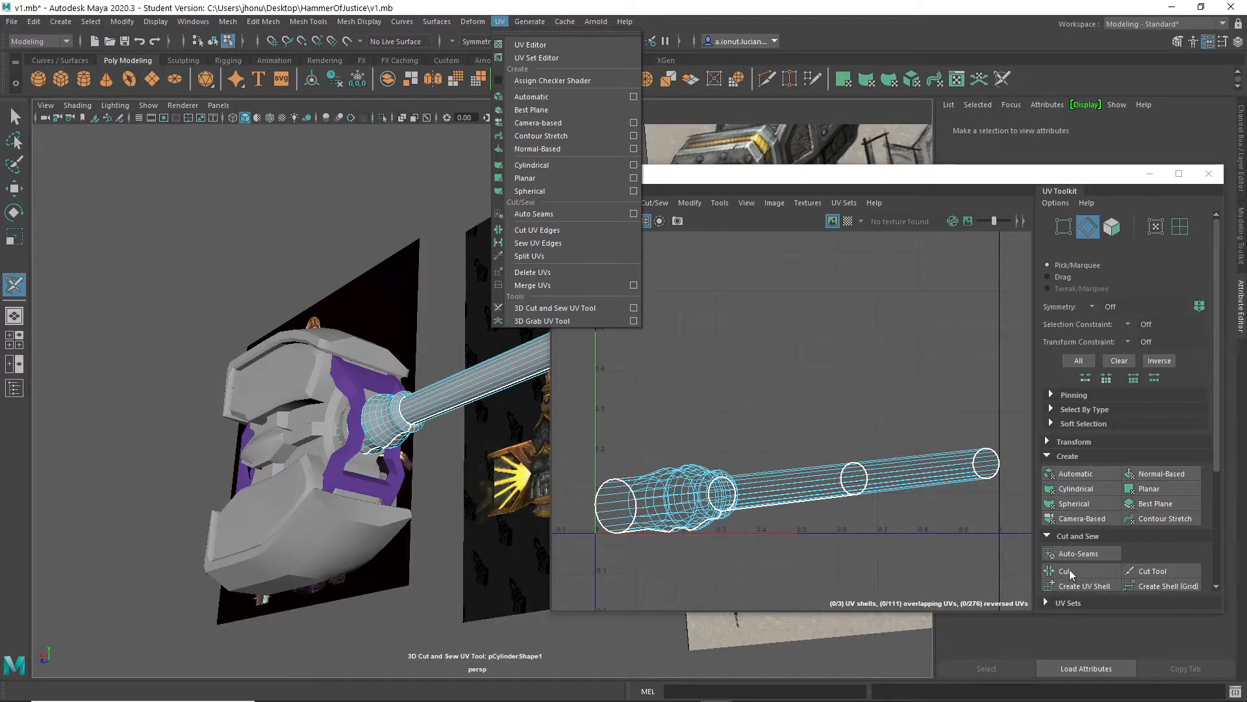
pyautogui.click(885, 174)
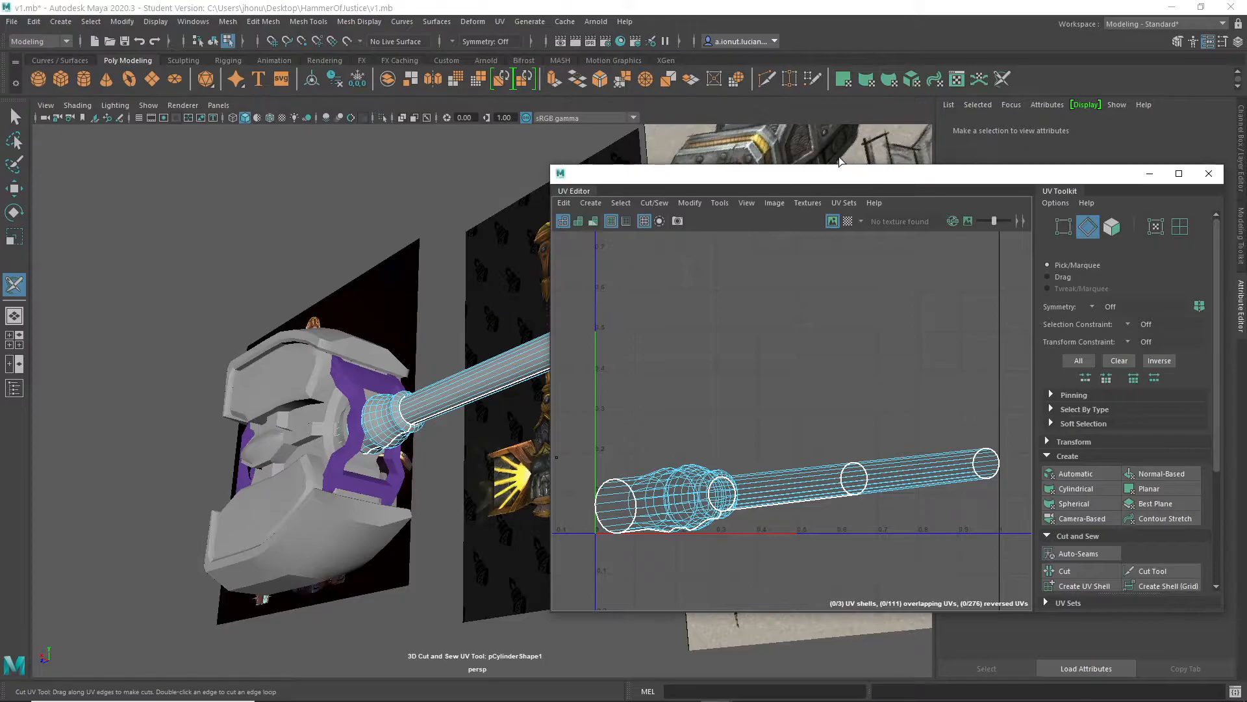
pyautogui.moveTo(841, 176); pyautogui.dragTo(695, 127)
pyautogui.scroll(-5, 997, 557)
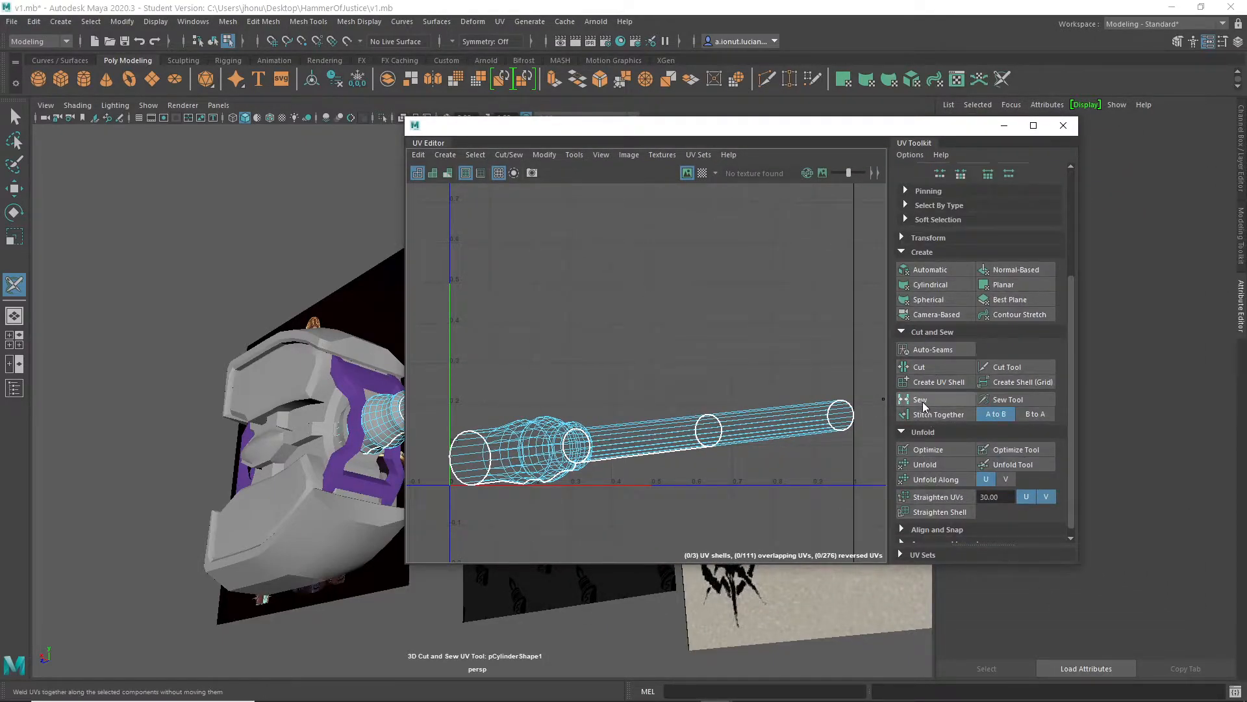
pyautogui.click(506, 25)
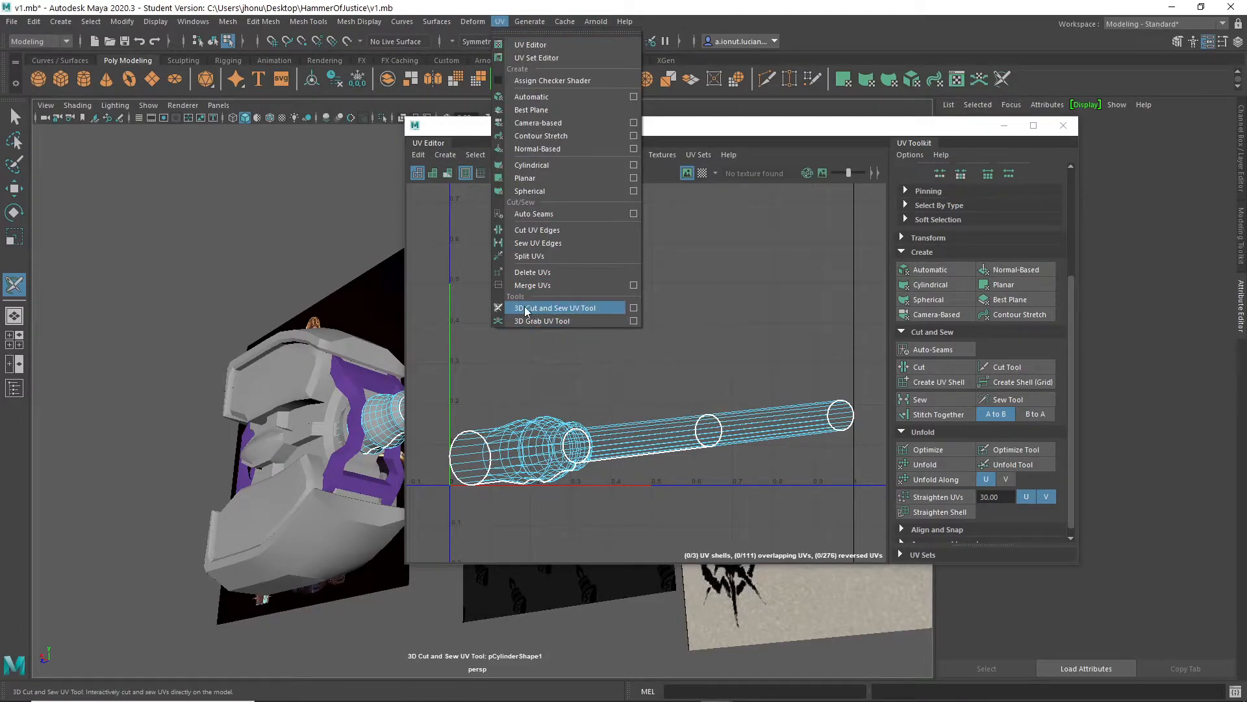
pyautogui.click(579, 11)
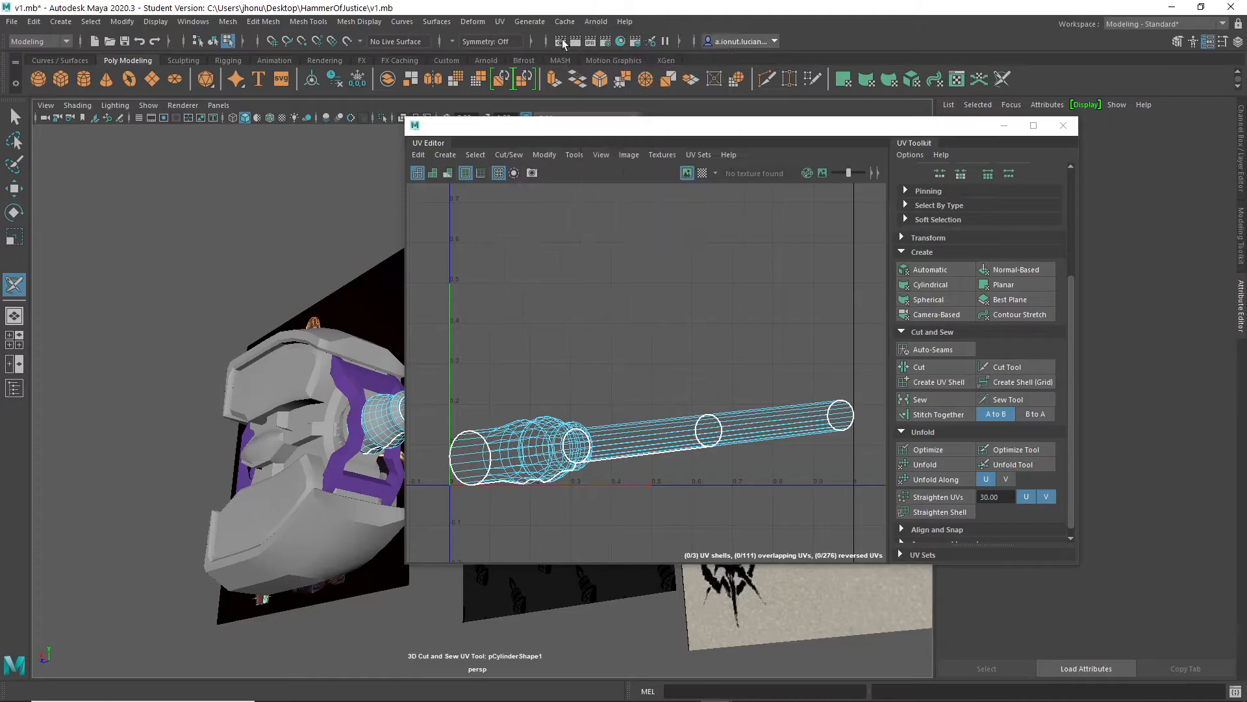
# Select all of the handle's UV faces in the UV Editor and unfold them
pyautogui.moveTo(520, 125); pyautogui.dragTo(645, 163)
pyautogui.keyDown('alt'); pyautogui.moveTo(473, 376); pyautogui.dragTo(352, 354, button='middle'); pyautogui.keyUp('alt')
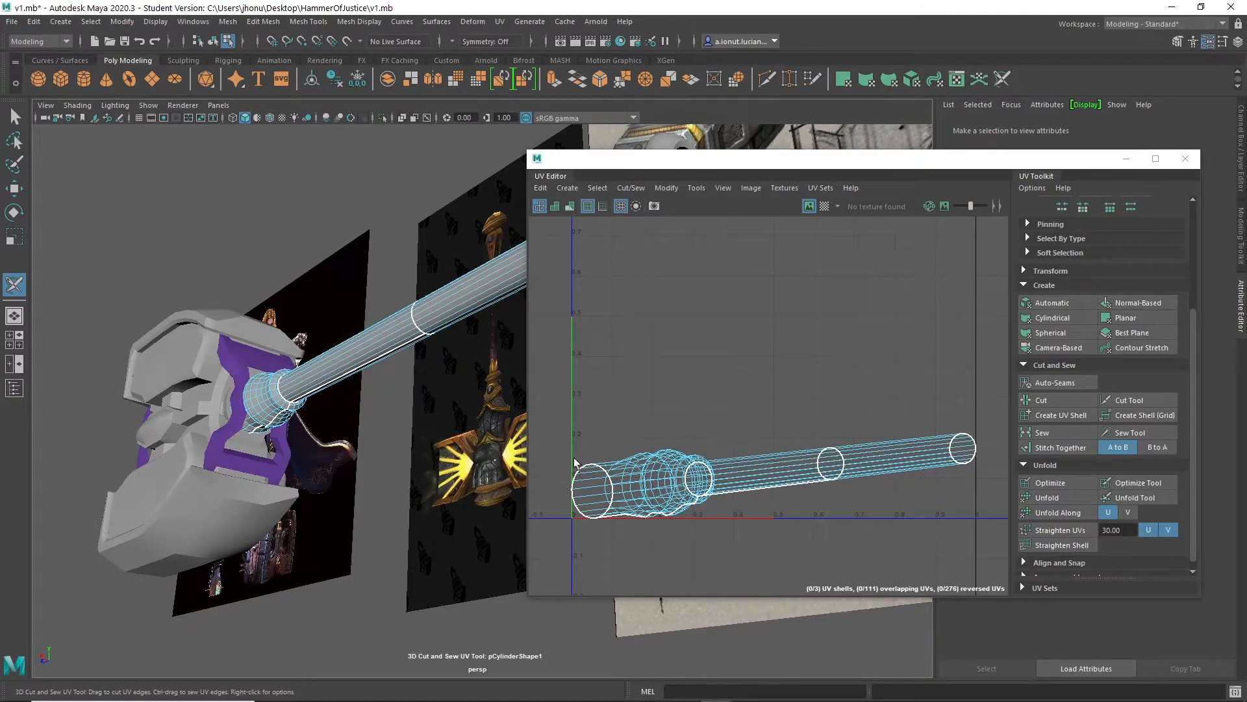
pyautogui.keyDown('alt'); pyautogui.moveTo(726, 467); pyautogui.dragTo(755, 407, button='middle'); pyautogui.keyUp('alt')
pyautogui.moveTo(679, 412); pyautogui.dragTo(650, 408, button='right')
pyautogui.press('q')
pyautogui.moveTo(559, 298); pyautogui.dragTo(1006, 449)
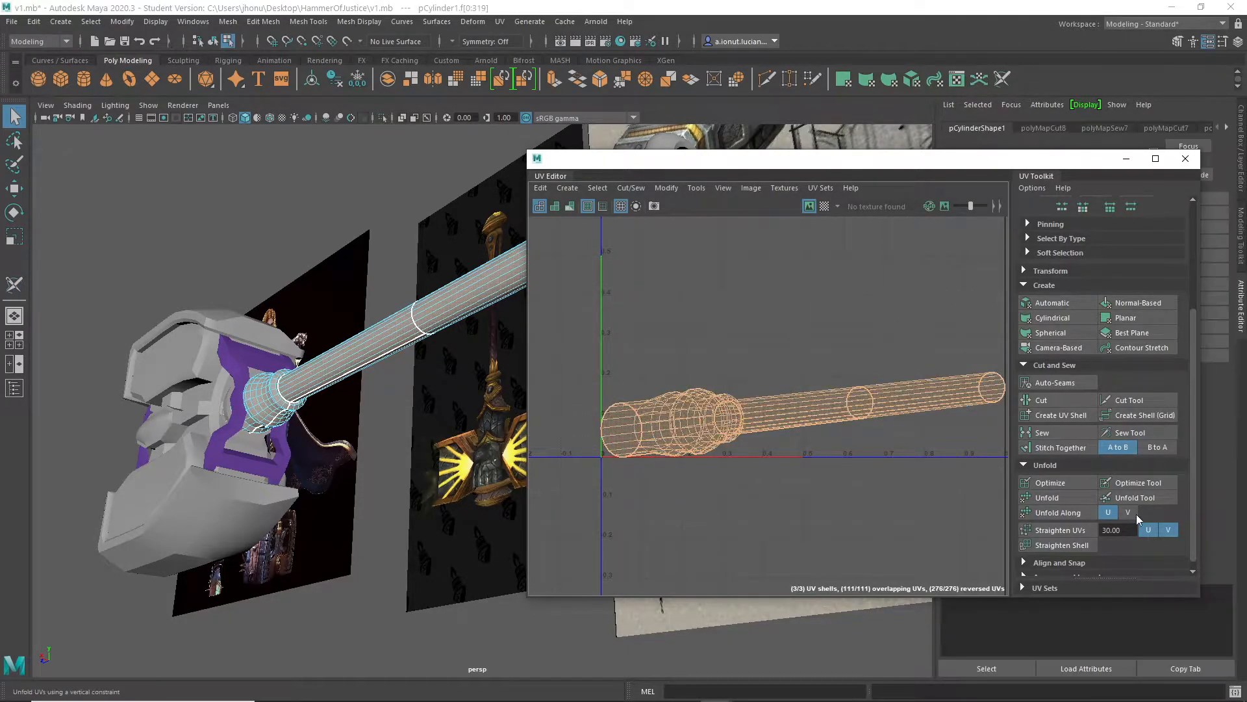
pyautogui.click(1065, 498)
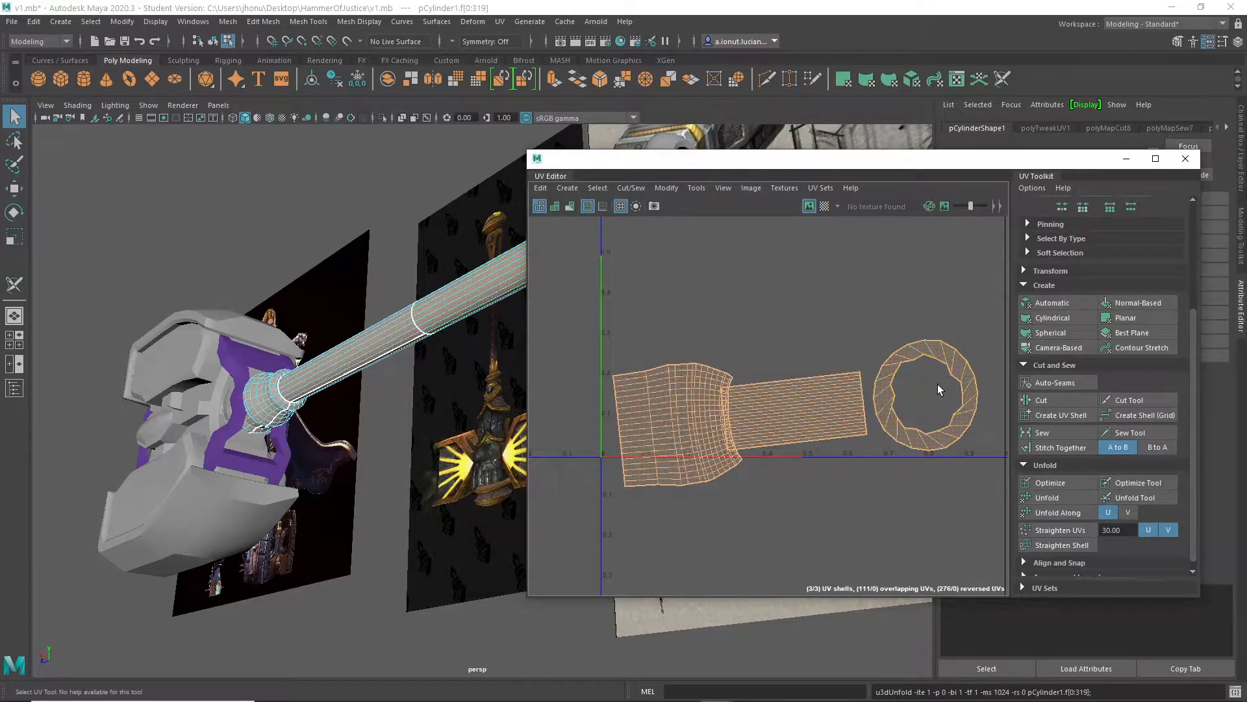
# Select the ring-shaped UV shell to identify which section of the handle it covers
pyautogui.click(954, 365)
pyautogui.keyDown('alt'); pyautogui.moveTo(331, 358); pyautogui.dragTo(370, 307); pyautogui.keyUp('alt')
pyautogui.scroll(6, 923, 385)
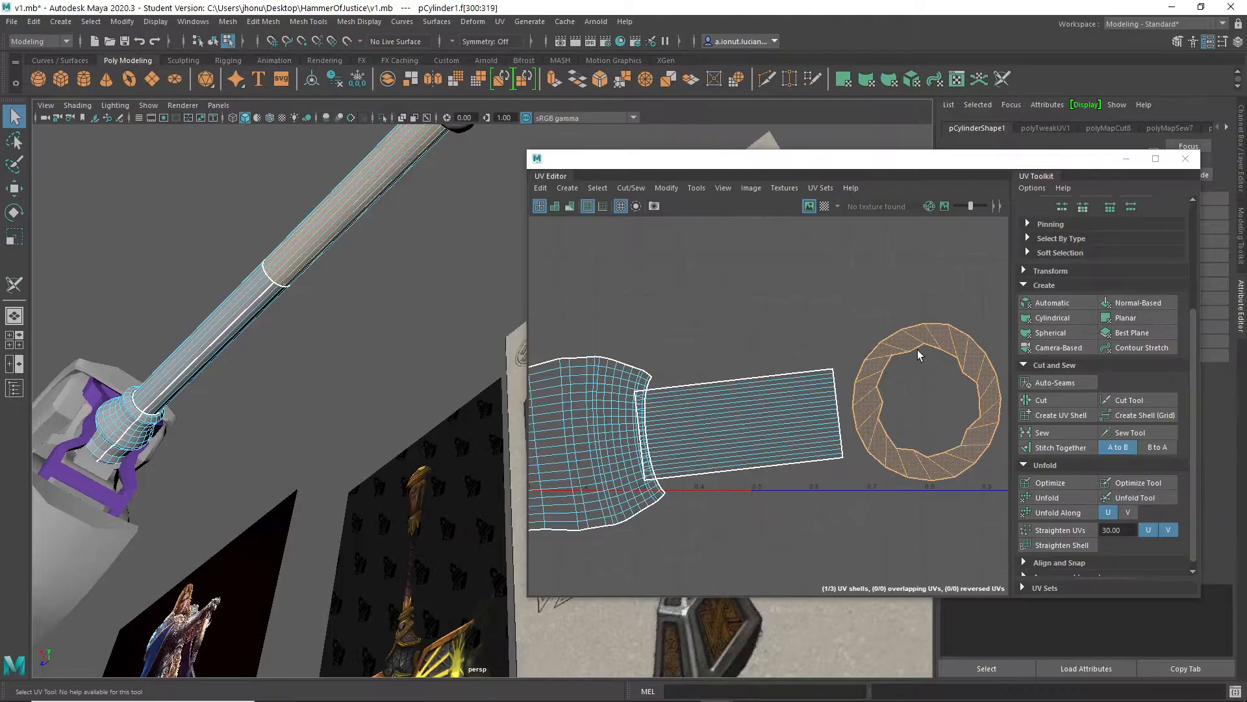
pyautogui.scroll(-4, 879, 423)
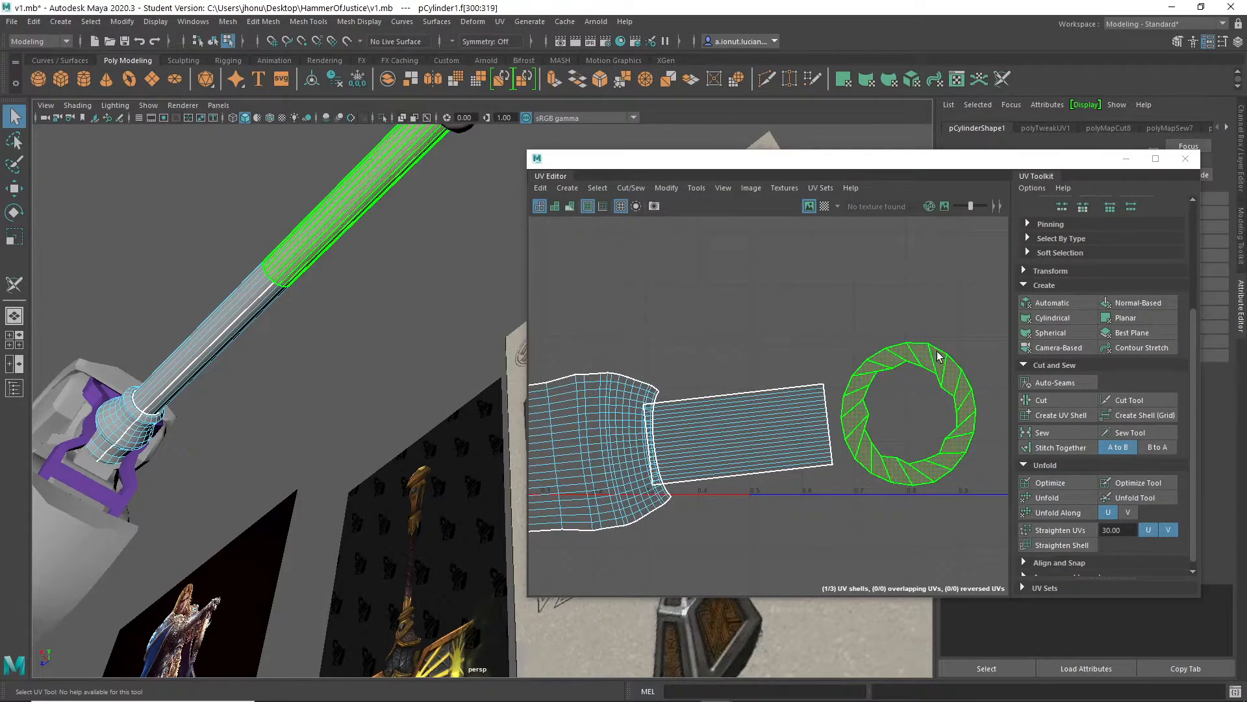
pyautogui.click(570, 206)
pyautogui.click(570, 207)
# Cut a UV seam along a lengthwise edge of the handle's upper shaft
pyautogui.moveTo(358, 254)
pyautogui.keyDown('alt'); pyautogui.mouseDown()
pyautogui.moveTo(349, 330)
pyautogui.moveTo(364, 363)
pyautogui.mouseUp(); pyautogui.keyUp('alt')
pyautogui.scroll(2, 785, 439)
pyautogui.scroll(4, 341, 346)
pyautogui.keyDown('alt'); pyautogui.moveTo(376, 324); pyautogui.dragTo(353, 364, button='middle'); pyautogui.keyUp('alt')
pyautogui.moveTo(348, 329); pyautogui.dragTo(341, 297, button='right')
pyautogui.click(348, 404)
pyautogui.click(1041, 400)
# Select the upper shaft's ring-shaped UV shell and unfold it
pyautogui.moveTo(890, 360); pyautogui.dragTo(827, 339, button='right')
pyautogui.click(866, 353)
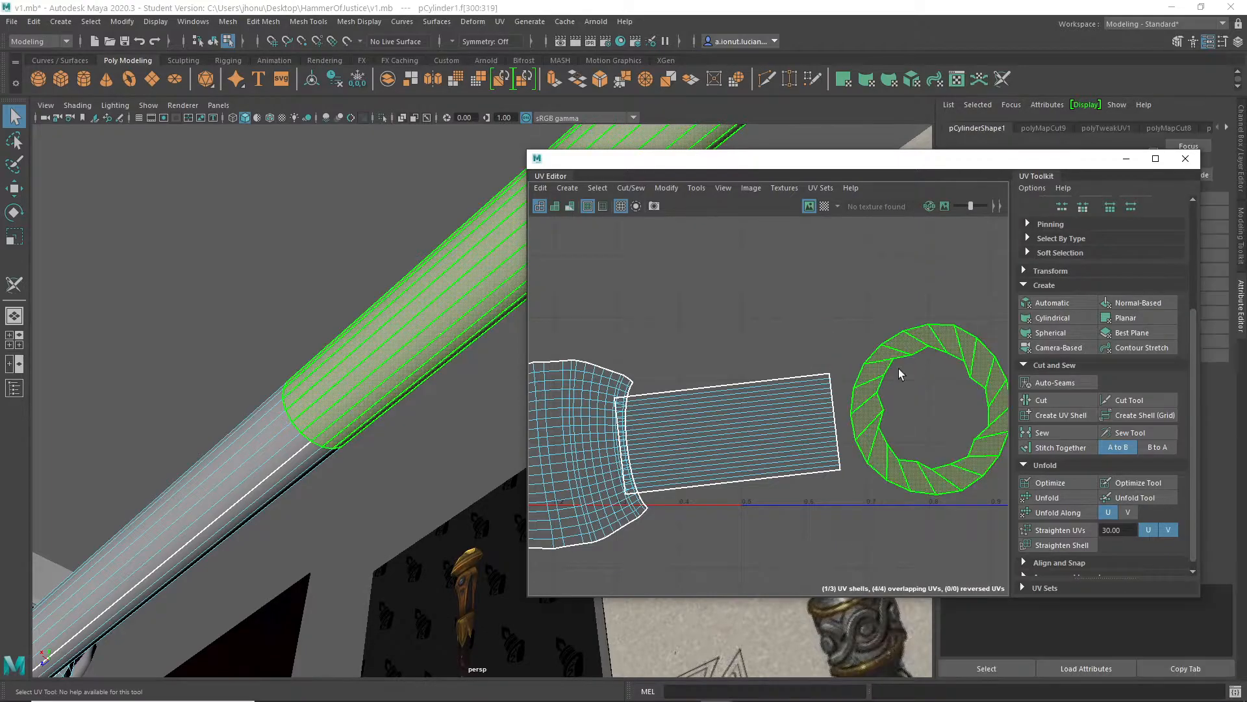
pyautogui.click(1046, 495)
pyautogui.scroll(-3, 934, 444)
pyautogui.keyDown('alt'); pyautogui.moveTo(934, 441); pyautogui.dragTo(857, 434, button='middle'); pyautogui.keyUp('alt')
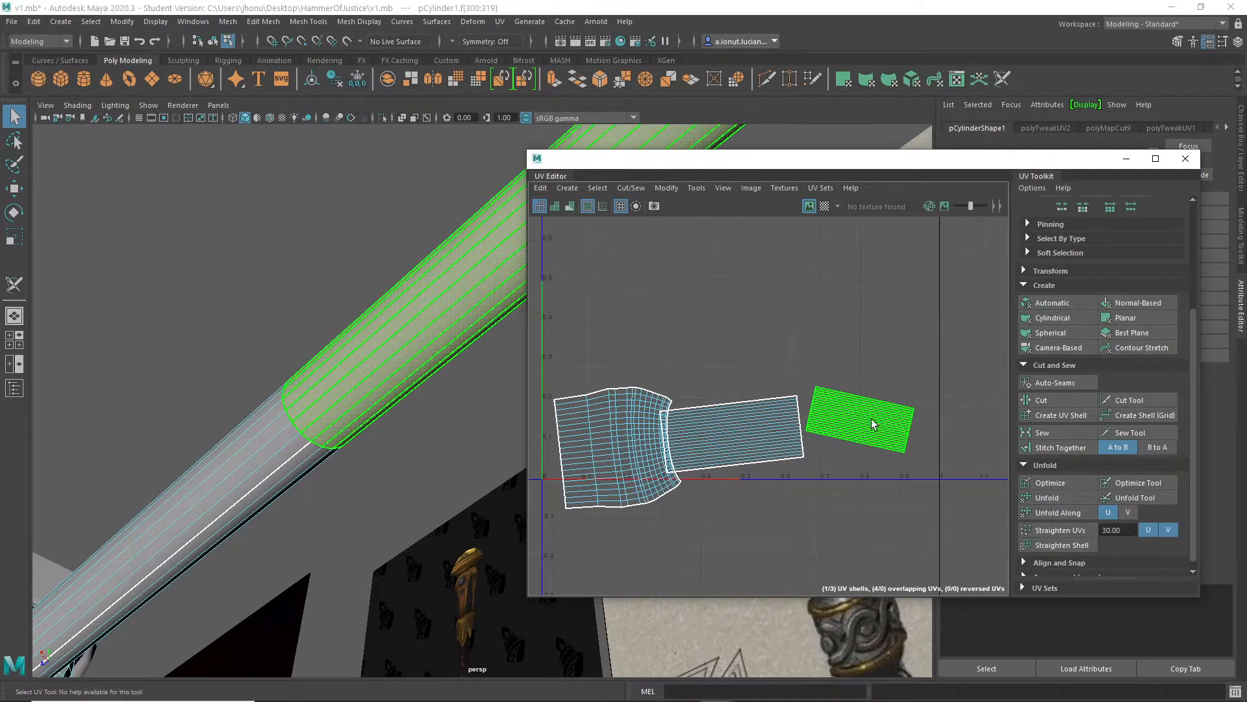
pyautogui.press('r')
pyautogui.moveTo(870, 419); pyautogui.dragTo(881, 425)
pyautogui.hotkey('ctrl', 'z')
# Examine the facing ends of the two shaft UV shells against the middle seam on the handle
pyautogui.scroll(-5, 437, 312)
pyautogui.keyDown('alt'); pyautogui.moveTo(454, 342); pyautogui.dragTo(407, 314, button='middle'); pyautogui.keyUp('alt')
pyautogui.press('q')
pyautogui.moveTo(407, 315); pyautogui.dragTo(508, 280, button='right')
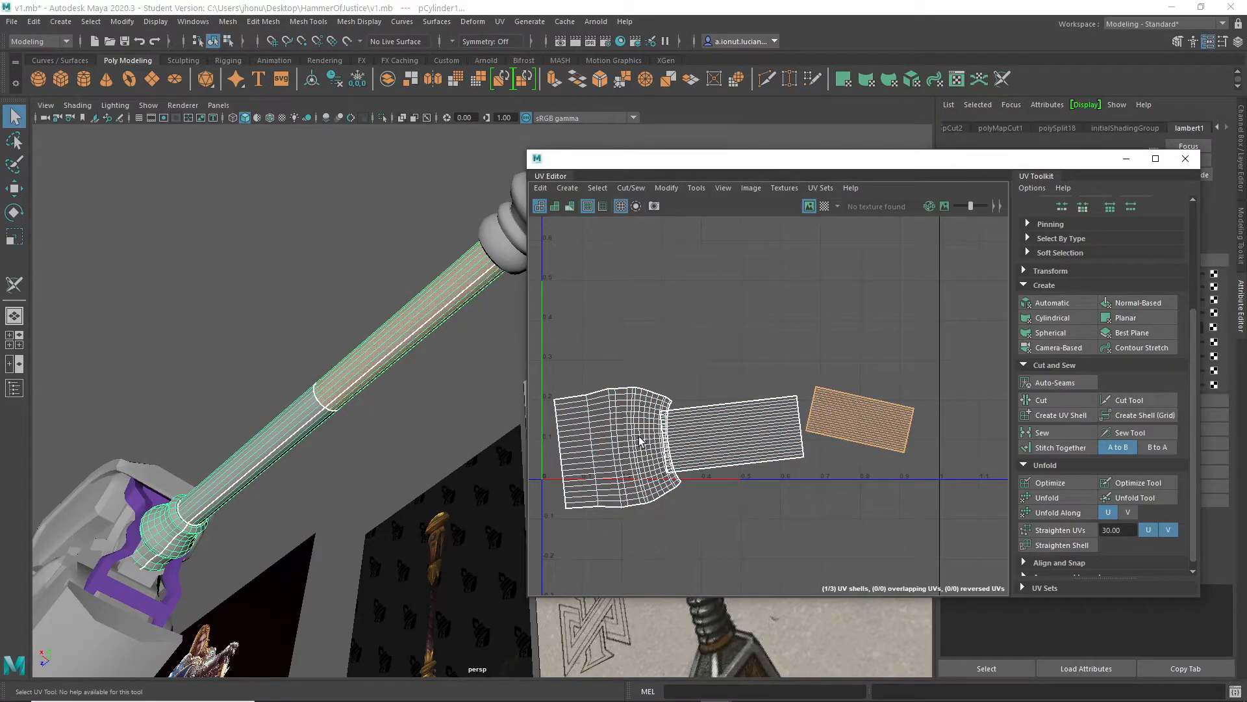
pyautogui.keyDown('alt'); pyautogui.moveTo(365, 377); pyautogui.dragTo(435, 341, button='middle'); pyautogui.keyUp('alt')
pyautogui.click(436, 340)
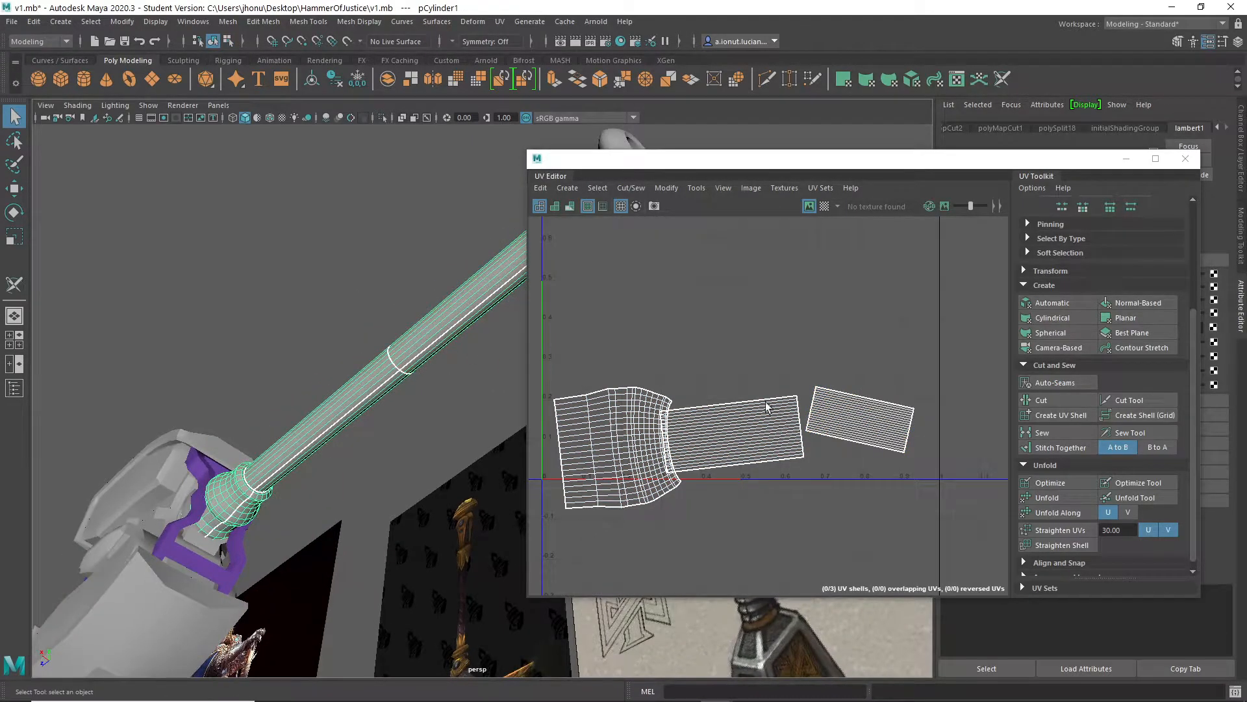
pyautogui.scroll(5, 753, 442)
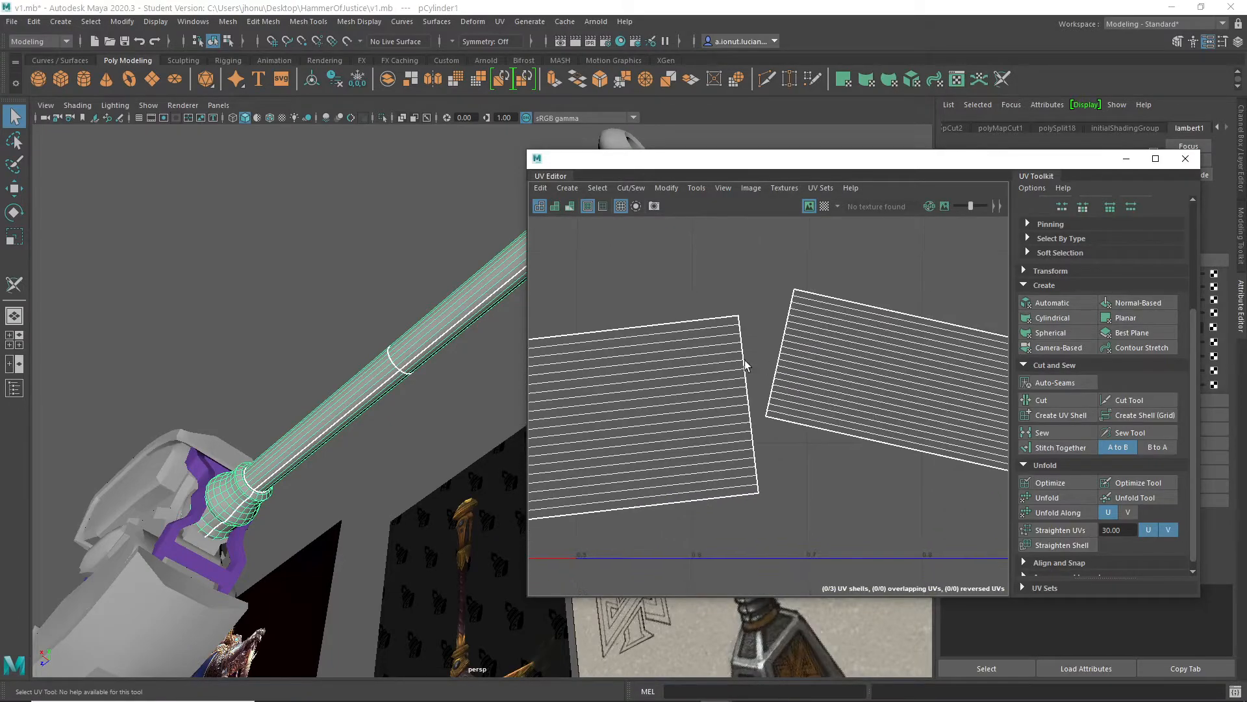
pyautogui.scroll(-4, 696, 431)
# Scale the upper shaft's UV shell to match the width of the lower shaft's shell
pyautogui.keyDown('alt'); pyautogui.moveTo(535, 397); pyautogui.dragTo(738, 377, button='middle'); pyautogui.keyUp('alt')
pyautogui.moveTo(931, 349); pyautogui.dragTo(909, 341, button='right')
pyautogui.keyDown('alt'); pyautogui.moveTo(967, 353); pyautogui.dragTo(839, 380, button='middle'); pyautogui.keyUp('alt')
pyautogui.click(847, 380)
pyautogui.press('r')
pyautogui.moveTo(847, 379); pyautogui.dragTo(794, 393)
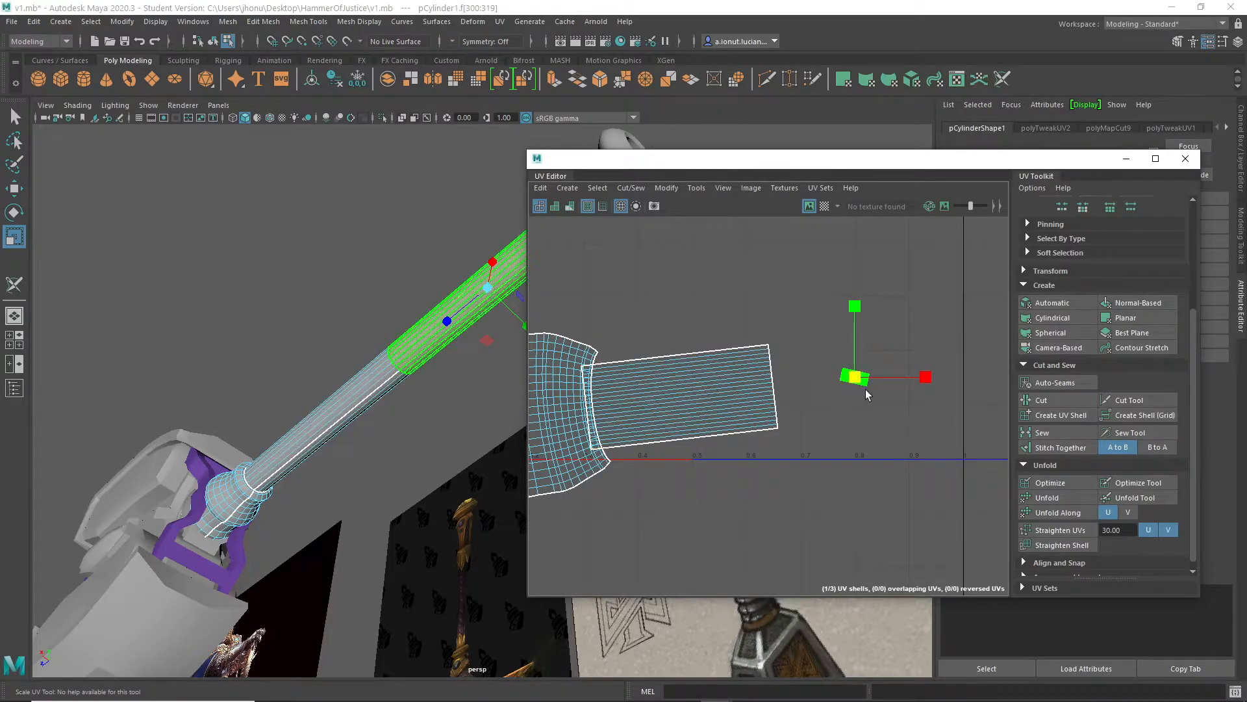
pyautogui.moveTo(856, 378); pyautogui.dragTo(1223, 475)
# Rotate the upper shaft's UV shell in line with the lower shaft's shell and fit it against that shell's end
pyautogui.press('e')
pyautogui.moveTo(835, 309); pyautogui.dragTo(807, 314)
pyautogui.press('r')
pyautogui.moveTo(854, 373); pyautogui.dragTo(866, 373)
pyautogui.press('w')
# Return the handle to object selection and assign it the purple UVED material
pyautogui.keyDown('alt'); pyautogui.moveTo(321, 331); pyautogui.dragTo(406, 330); pyautogui.keyUp('alt')
pyautogui.press('q')
pyautogui.moveTo(461, 273); pyautogui.dragTo(493, 255, button='right')
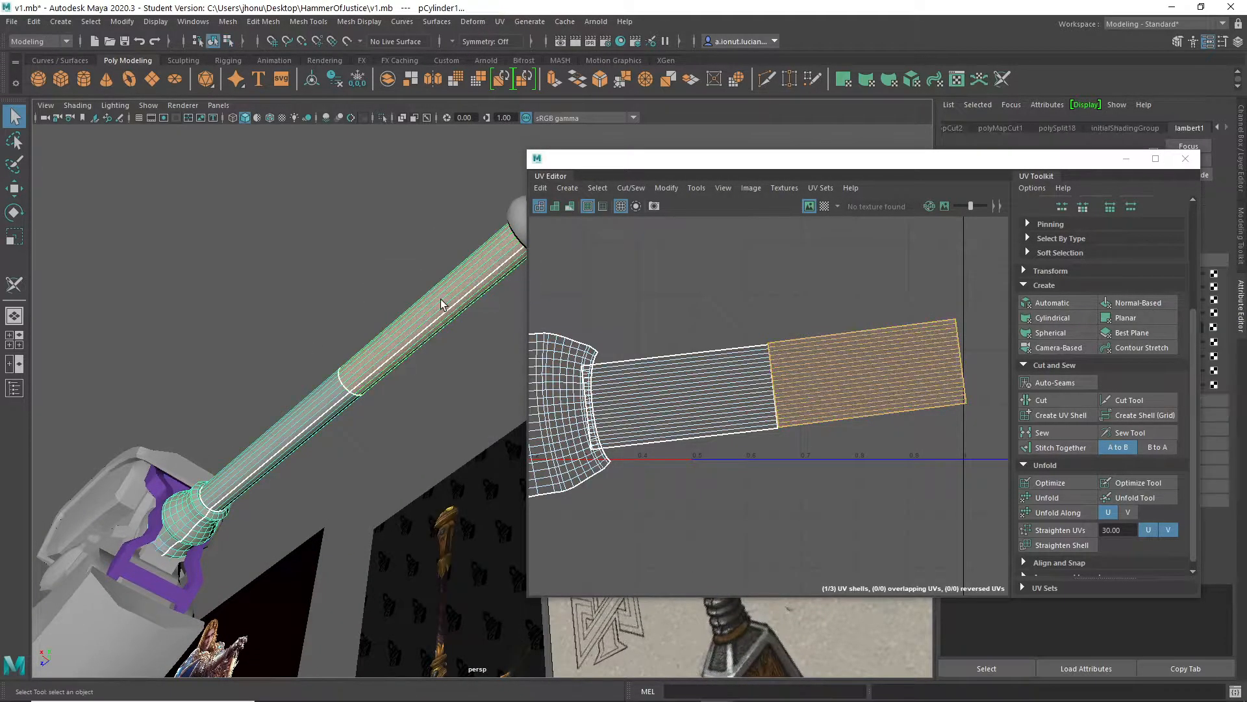
pyautogui.keyDown('alt'); pyautogui.moveTo(279, 396); pyautogui.dragTo(307, 406); pyautogui.keyUp('alt')
pyautogui.moveTo(295, 386); pyautogui.dragTo(380, 595, button='right')
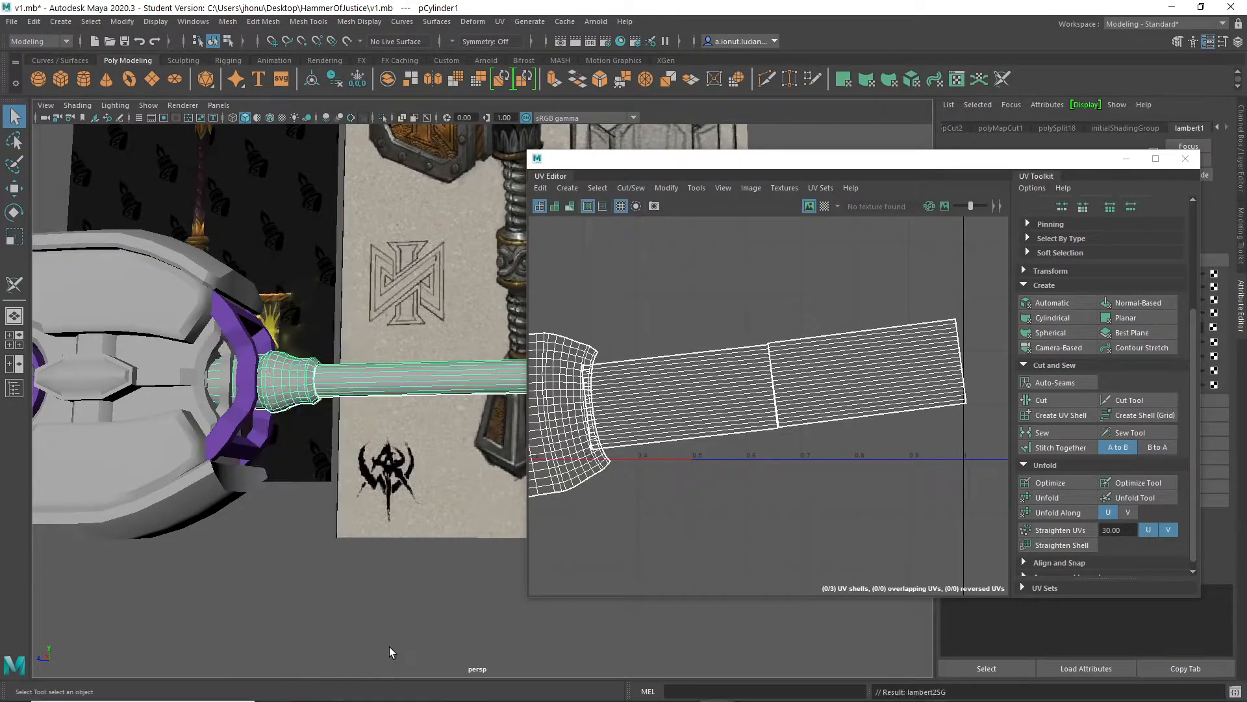
pyautogui.keyDown('alt'); pyautogui.moveTo(273, 640); pyautogui.dragTo(379, 636, button='middle'); pyautogui.keyUp('alt')
pyautogui.click(378, 636)
# Select the curved band behind the purple frame in the hammer head and apply Automatic UV mapping
pyautogui.keyDown('alt'); pyautogui.moveTo(378, 632); pyautogui.dragTo(223, 612); pyautogui.keyUp('alt')
pyautogui.click(426, 279)
pyautogui.keyDown('alt'); pyautogui.moveTo(415, 338); pyautogui.dragTo(565, 363); pyautogui.keyUp('alt')
pyautogui.click(356, 425)
pyautogui.keyDown('alt'); pyautogui.moveTo(356, 425); pyautogui.dragTo(407, 464, button='right'); pyautogui.keyUp('alt')
pyautogui.keyDown('alt'); pyautogui.moveTo(406, 464); pyautogui.dragTo(324, 425); pyautogui.keyUp('alt')
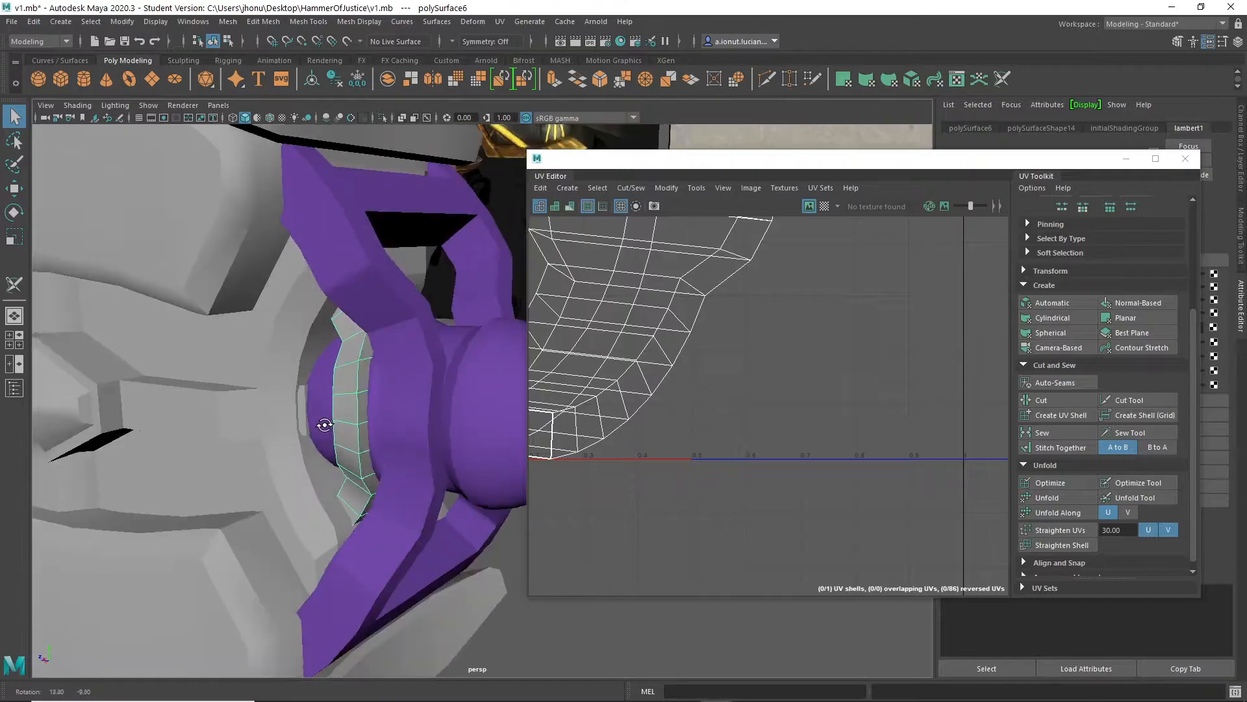
pyautogui.click(1052, 302)
pyautogui.scroll(-2, 730, 379)
pyautogui.scroll(-3, 730, 380)
pyautogui.keyDown('alt'); pyautogui.moveTo(730, 379); pyautogui.dragTo(802, 427, button='middle'); pyautogui.keyUp('alt')
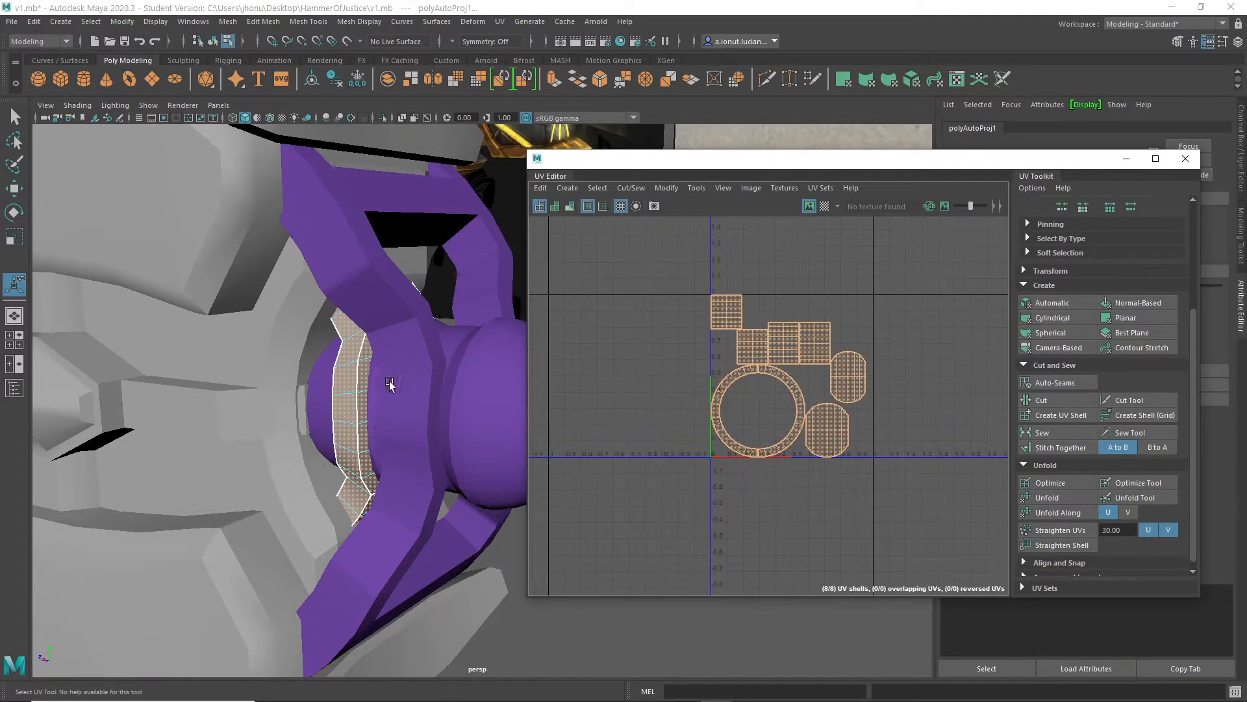
# Isolate the curved band in the viewport and switch the UV Editor to UV shell selection
pyautogui.keyDown('alt'); pyautogui.moveTo(403, 385); pyautogui.dragTo(377, 365); pyautogui.keyUp('alt')
pyautogui.moveTo(371, 330); pyautogui.dragTo(427, 312, button='right')
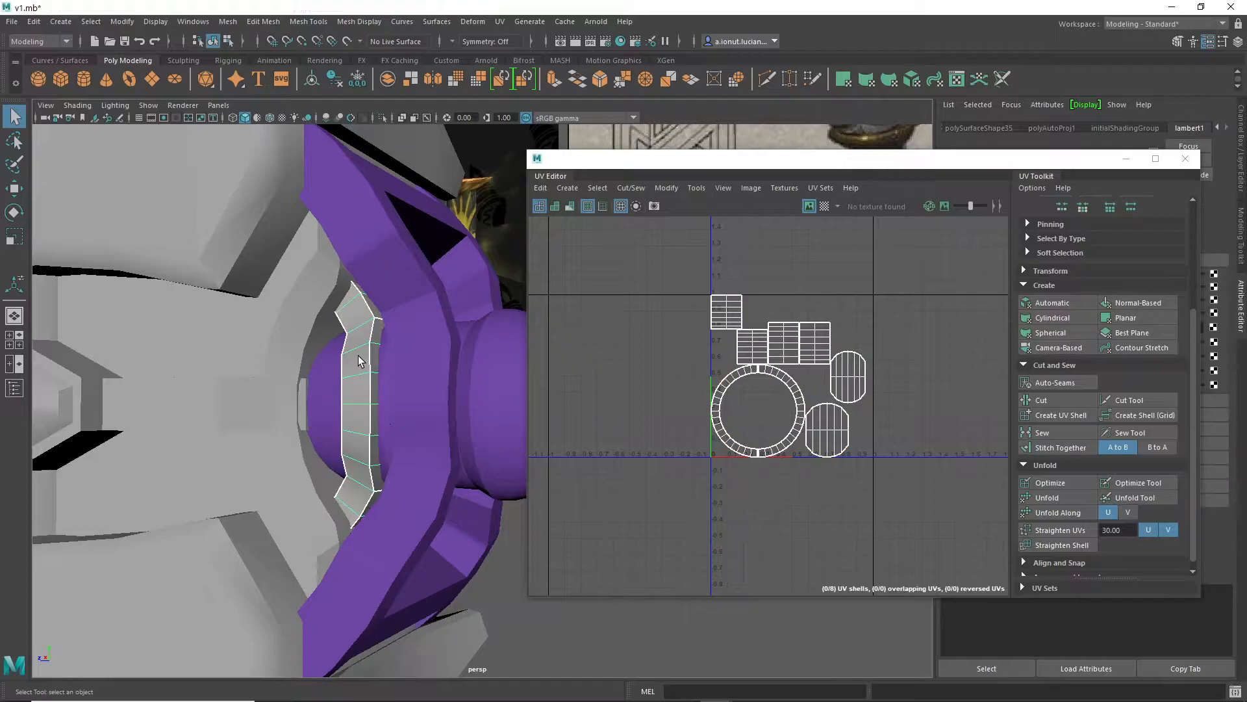
pyautogui.hotkey('ctrl', '1')
pyautogui.moveTo(378, 375)
pyautogui.keyDown('alt'); pyautogui.mouseDown()
pyautogui.moveTo(429, 389)
pyautogui.moveTo(494, 383)
pyautogui.moveTo(387, 388)
pyautogui.mouseUp(); pyautogui.keyUp('alt')
pyautogui.moveTo(754, 372); pyautogui.dragTo(672, 340, button='right')
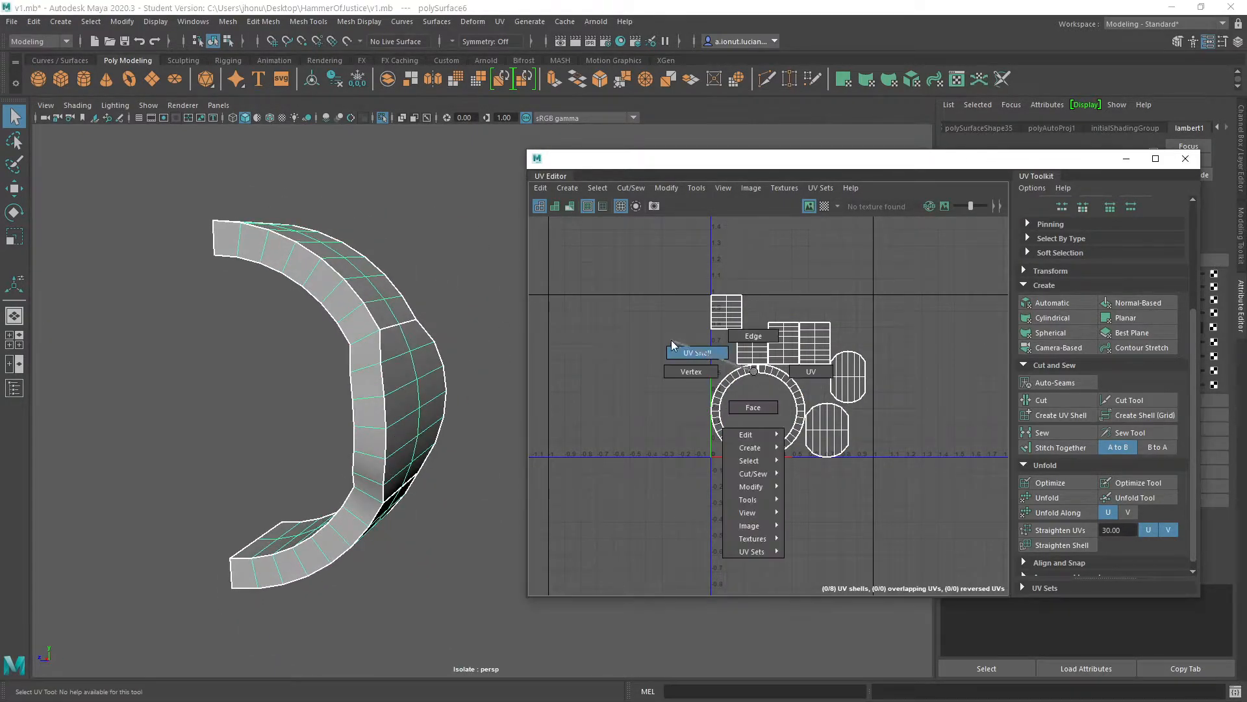
# Check which faces of the curved band each UV shell covers
pyautogui.click(724, 394)
pyautogui.keyDown('alt'); pyautogui.moveTo(395, 410); pyautogui.dragTo(308, 404); pyautogui.keyUp('alt')
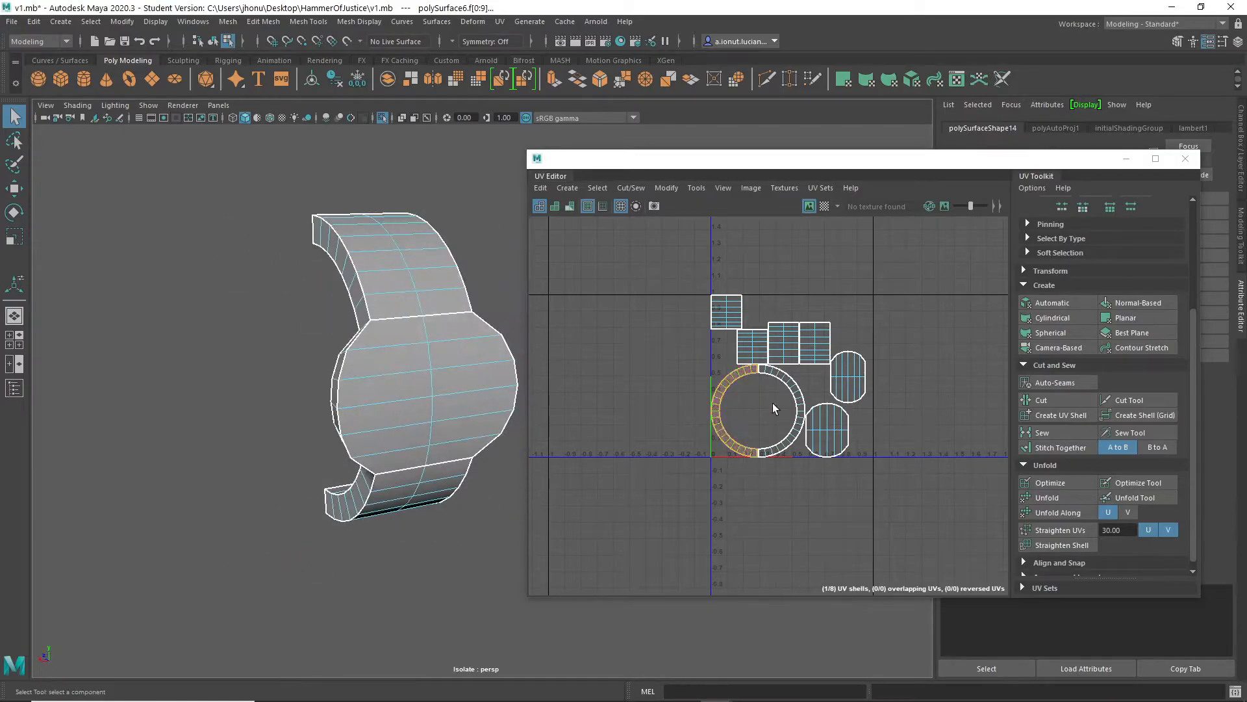
pyautogui.click(798, 399)
pyautogui.keyDown('alt'); pyautogui.moveTo(511, 394); pyautogui.dragTo(554, 404); pyautogui.keyUp('alt')
pyautogui.click(804, 354)
pyautogui.click(842, 383)
pyautogui.click(822, 426)
# Move and sew the outer face's UVs along the edges where the round middle meets the upper and lower arms
pyautogui.keyDown('alt'); pyautogui.moveTo(517, 361); pyautogui.dragTo(380, 334); pyautogui.keyUp('alt')
pyautogui.scroll(3, 361, 324)
pyautogui.moveTo(361, 325); pyautogui.dragTo(351, 278, button='right')
pyautogui.click(347, 295)
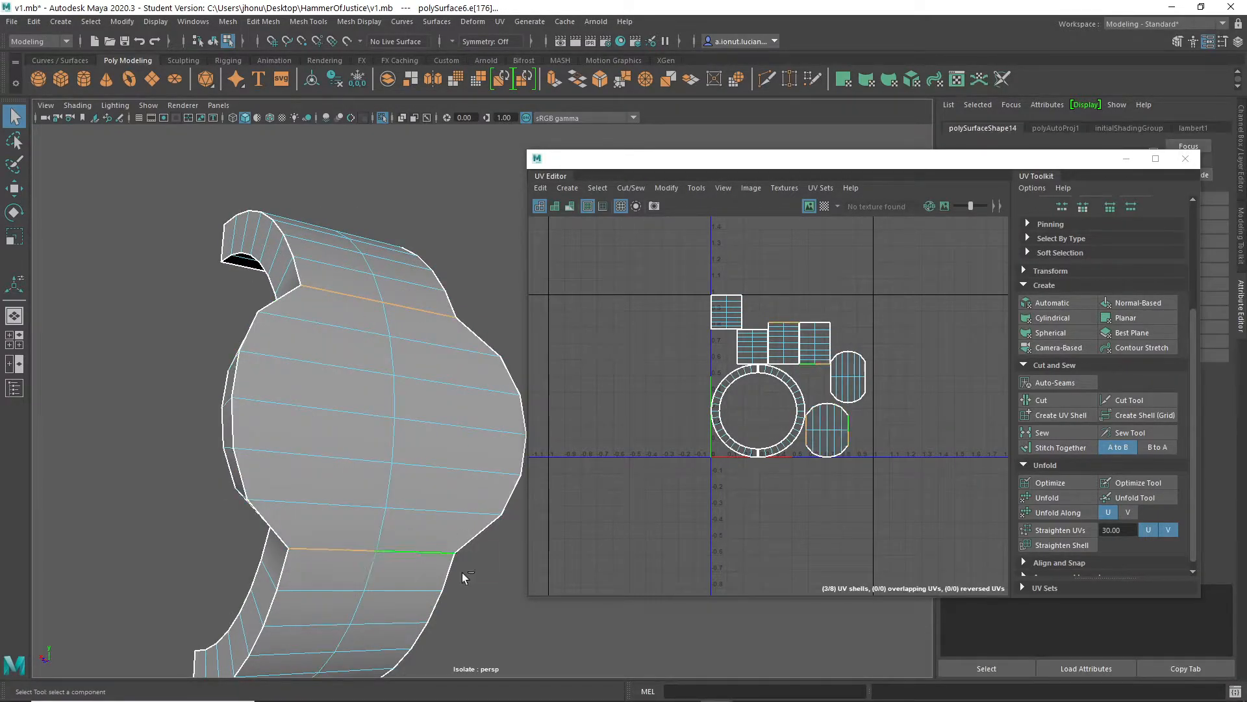
pyautogui.keyDown('shift'); pyautogui.moveTo(812, 388); pyautogui.dragTo(808, 348, button='right'); pyautogui.keyUp('shift')
pyautogui.click(871, 461)
# Move and sew the inner face's UVs along the edges between its middle section and both arms
pyautogui.keyDown('alt'); pyautogui.moveTo(381, 361); pyautogui.dragTo(536, 375); pyautogui.keyUp('alt')
pyautogui.click(415, 282)
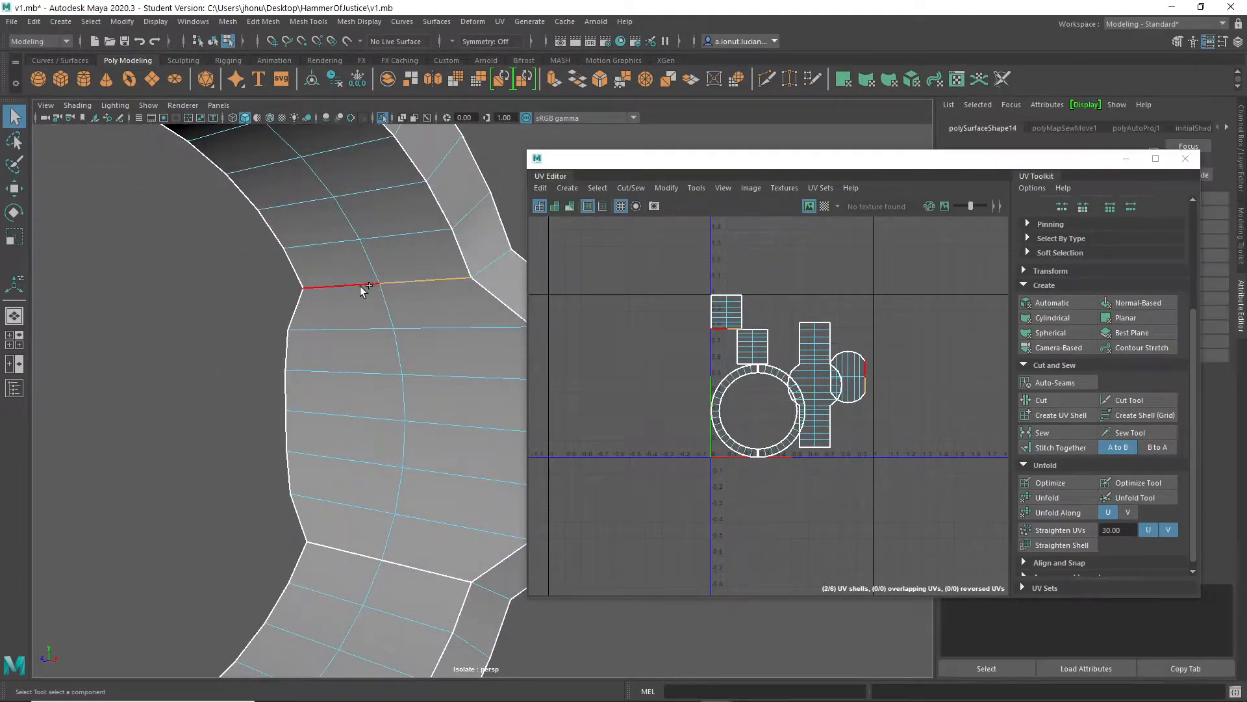
pyautogui.keyDown('shift'); pyautogui.click(415, 569); pyautogui.keyUp('shift')
pyautogui.keyDown('shift'); pyautogui.moveTo(773, 384); pyautogui.dragTo(780, 328, button='right'); pyautogui.keyUp('shift')
pyautogui.click(653, 380)
# Return the curved band to object selection, end its isolation and assign it the purple UVED material
pyautogui.keyDown('alt'); pyautogui.moveTo(451, 468); pyautogui.dragTo(304, 336); pyautogui.keyUp('alt')
pyautogui.keyDown('alt'); pyautogui.moveTo(323, 290); pyautogui.dragTo(409, 319); pyautogui.keyUp('alt')
pyautogui.click(411, 311)
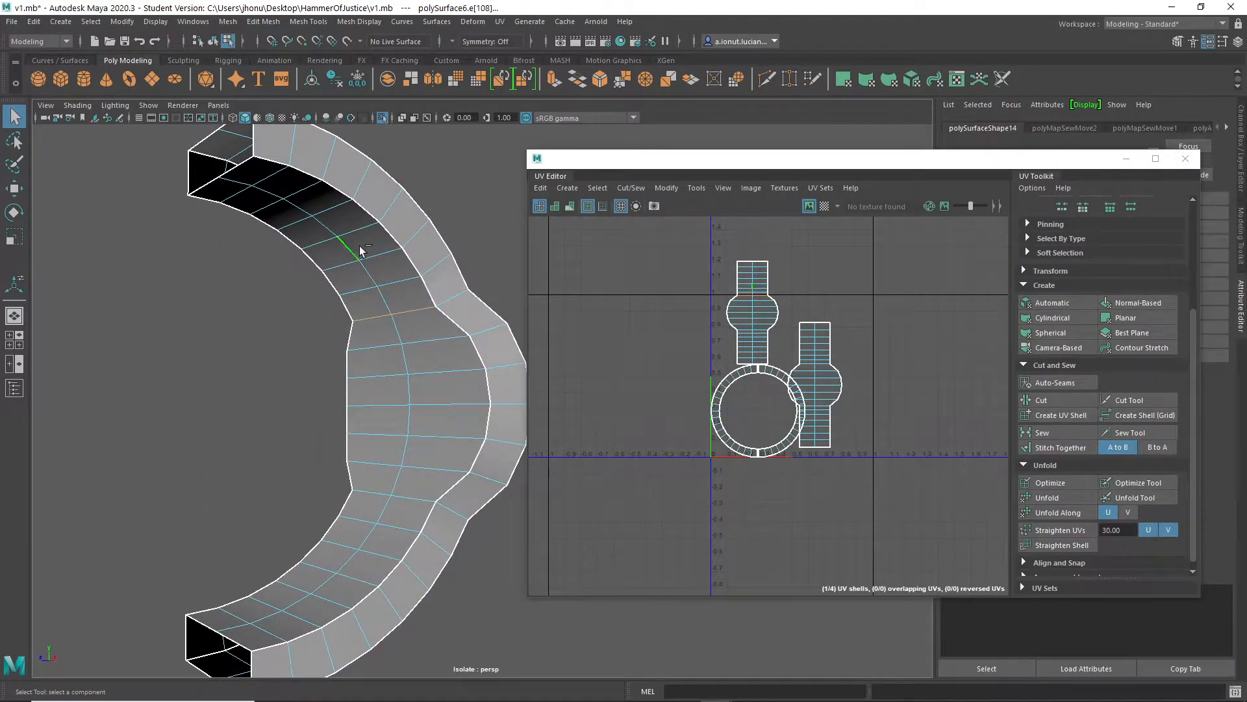
pyautogui.keyDown('alt'); pyautogui.moveTo(343, 244); pyautogui.dragTo(465, 514); pyautogui.keyUp('alt')
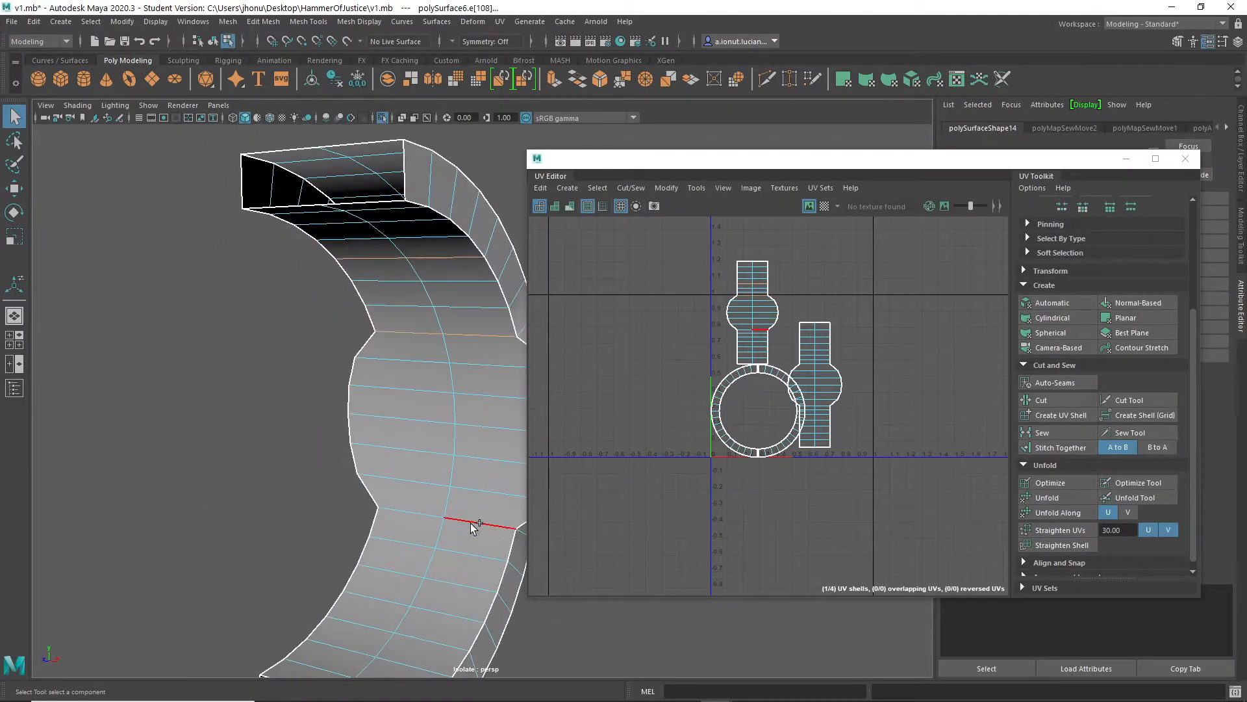
pyautogui.keyDown('alt'); pyautogui.moveTo(544, 557); pyautogui.dragTo(293, 523); pyautogui.keyUp('alt')
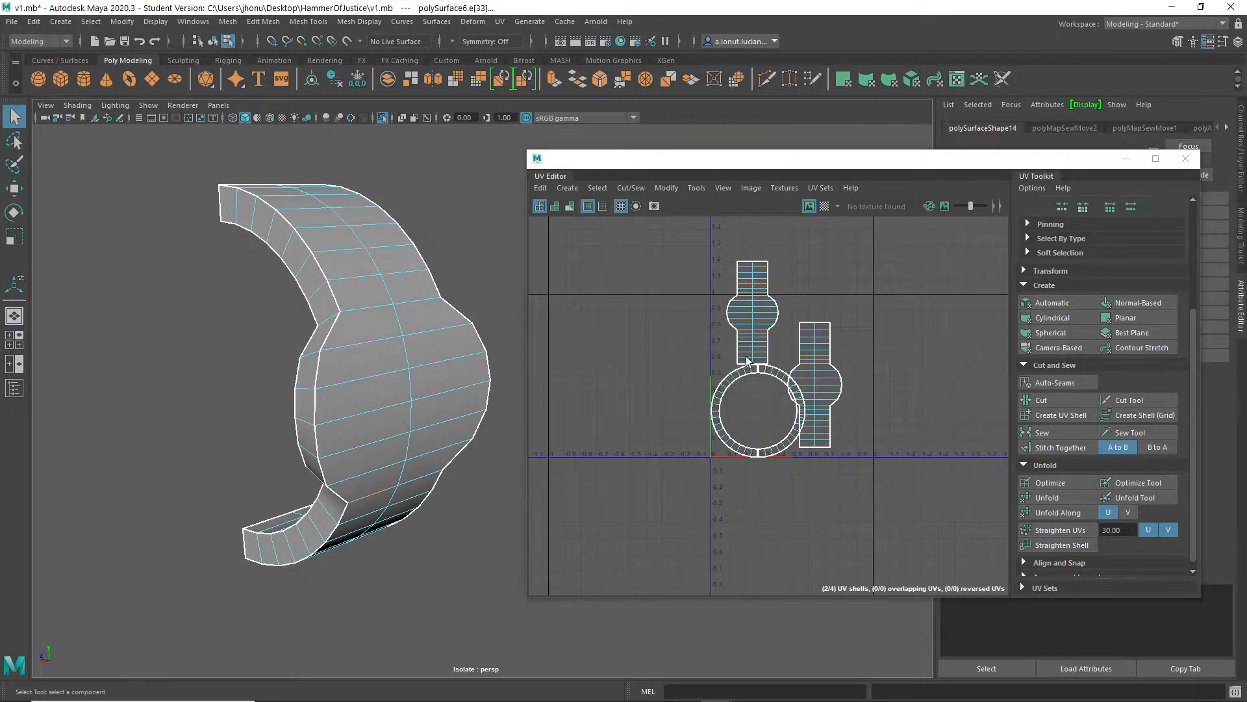
pyautogui.click(937, 370)
pyautogui.click(427, 299)
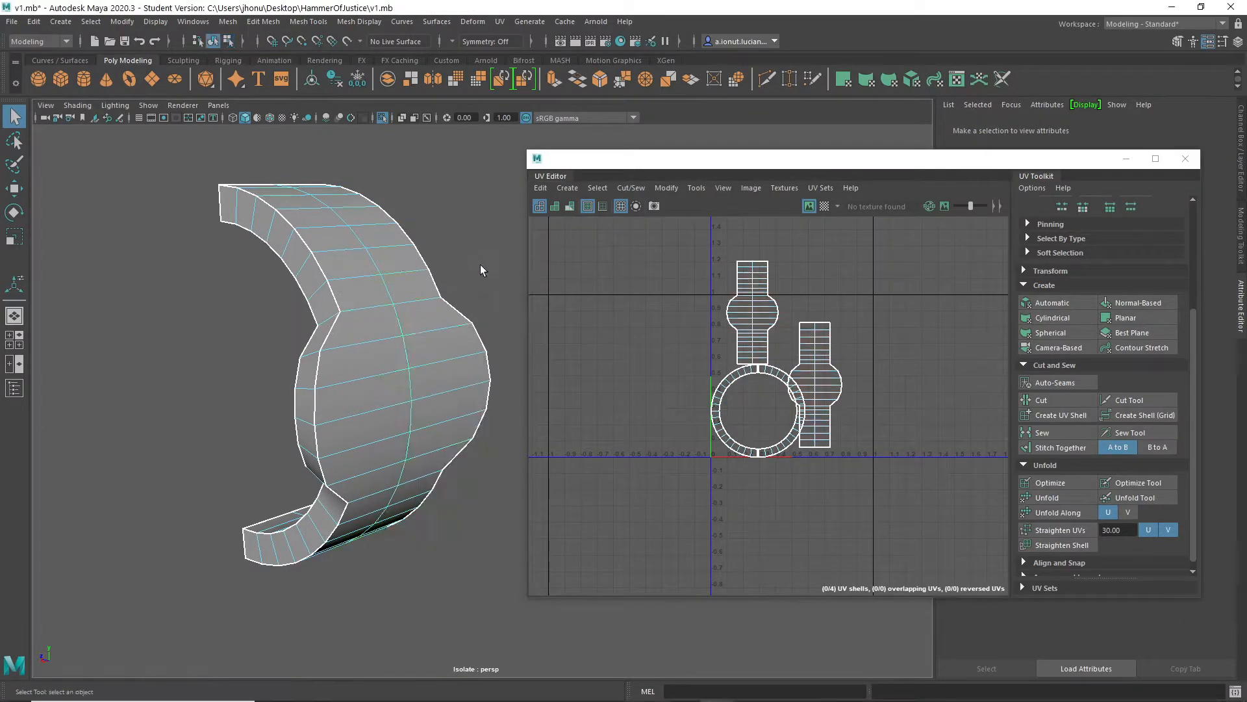
pyautogui.hotkey('ctrl', '1')
pyautogui.keyDown('alt'); pyautogui.moveTo(453, 442); pyautogui.dragTo(425, 361); pyautogui.keyUp('alt')
pyautogui.moveTo(432, 330); pyautogui.dragTo(435, 366, button='right')
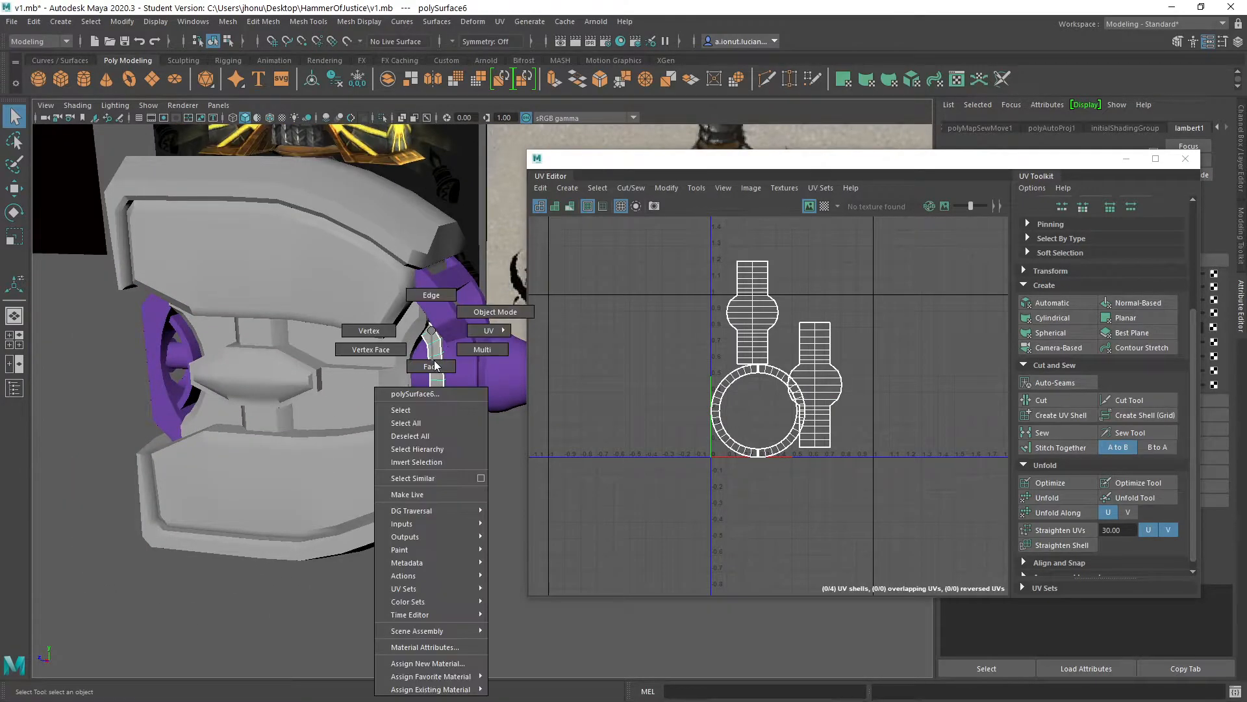
pyautogui.moveTo(427, 658); pyautogui.dragTo(511, 649, button='right')
# Find the grey pommel at the end of the handle and select its ring next to the purple shaft
pyautogui.keyDown('alt'); pyautogui.moveTo(455, 441); pyautogui.dragTo(195, 384, button='middle'); pyautogui.keyUp('alt')
pyautogui.scroll(-5, 306, 373)
pyautogui.keyDown('alt'); pyautogui.moveTo(304, 373); pyautogui.dragTo(263, 361, button='middle'); pyautogui.keyUp('alt')
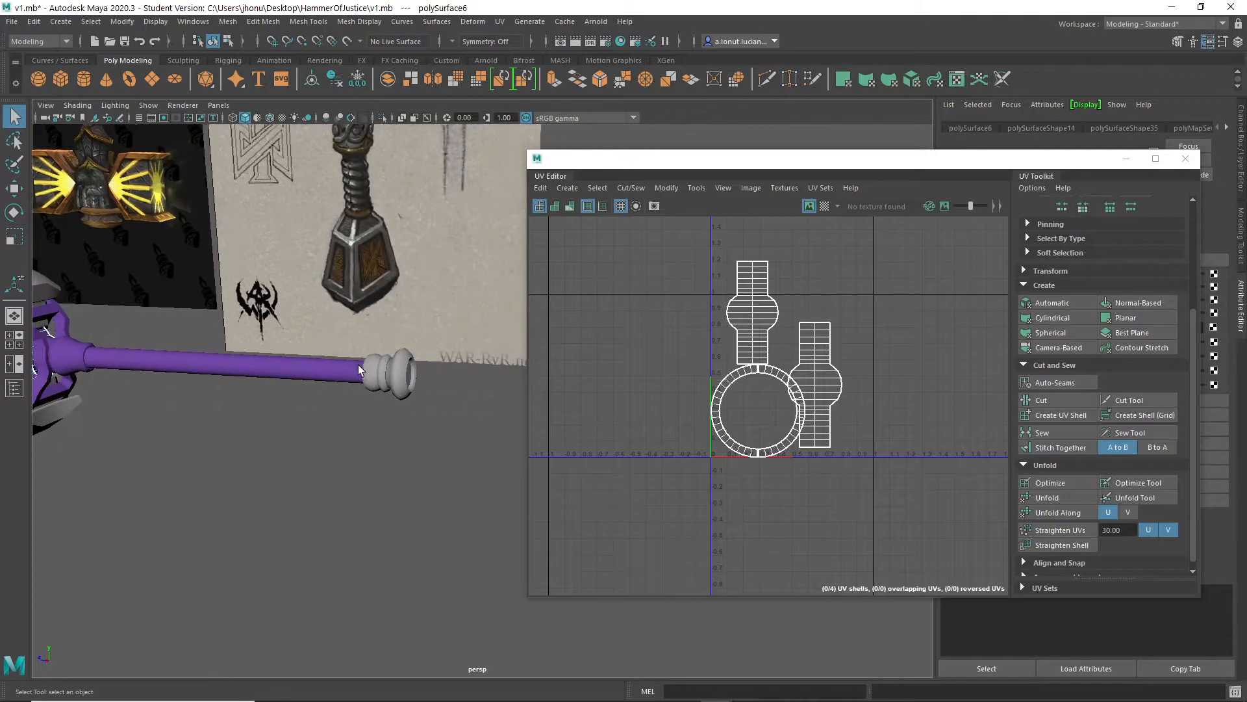
pyautogui.click(380, 381)
pyautogui.press('f')
pyautogui.scroll(2, 474, 404)
pyautogui.keyDown('alt'); pyautogui.moveTo(342, 407); pyautogui.dragTo(368, 408); pyautogui.keyUp('alt')
pyautogui.keyDown('alt'); pyautogui.moveTo(243, 396); pyautogui.dragTo(431, 384); pyautogui.keyUp('alt')
pyautogui.click(295, 392)
pyautogui.scroll(-5, 439, 395)
pyautogui.scroll(6, 446, 406)
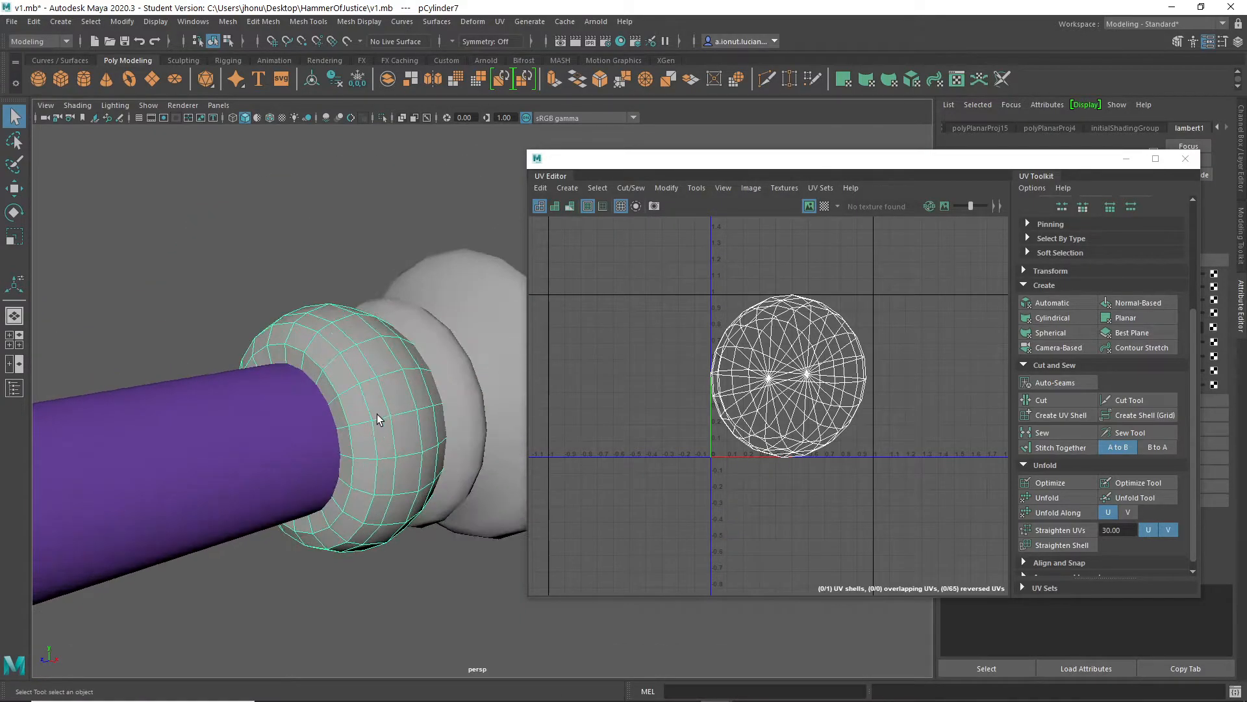
pyautogui.scroll(-8, 398, 320)
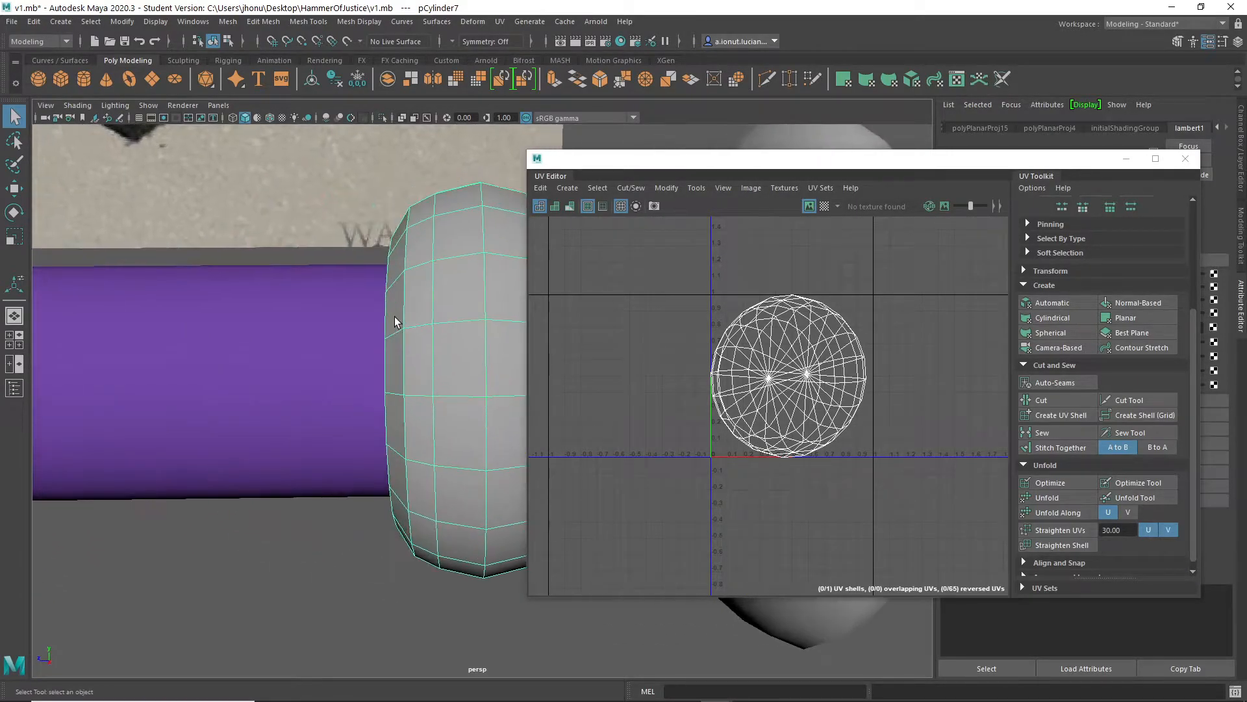
pyautogui.keyDown('alt'); pyautogui.moveTo(403, 337); pyautogui.dragTo(353, 329); pyautogui.keyUp('alt')
# Move the UV Editor window clear of the model and isolate the selected pommel ring
pyautogui.scroll(5, 353, 329)
pyautogui.keyDown('alt'); pyautogui.moveTo(793, 402); pyautogui.dragTo(672, 395, button='middle'); pyautogui.keyUp('alt')
pyautogui.moveTo(645, 166); pyautogui.dragTo(770, 184)
pyautogui.keyDown('alt'); pyautogui.moveTo(637, 312); pyautogui.dragTo(612, 318); pyautogui.keyUp('alt')
pyautogui.hotkey('ctrl', '1')
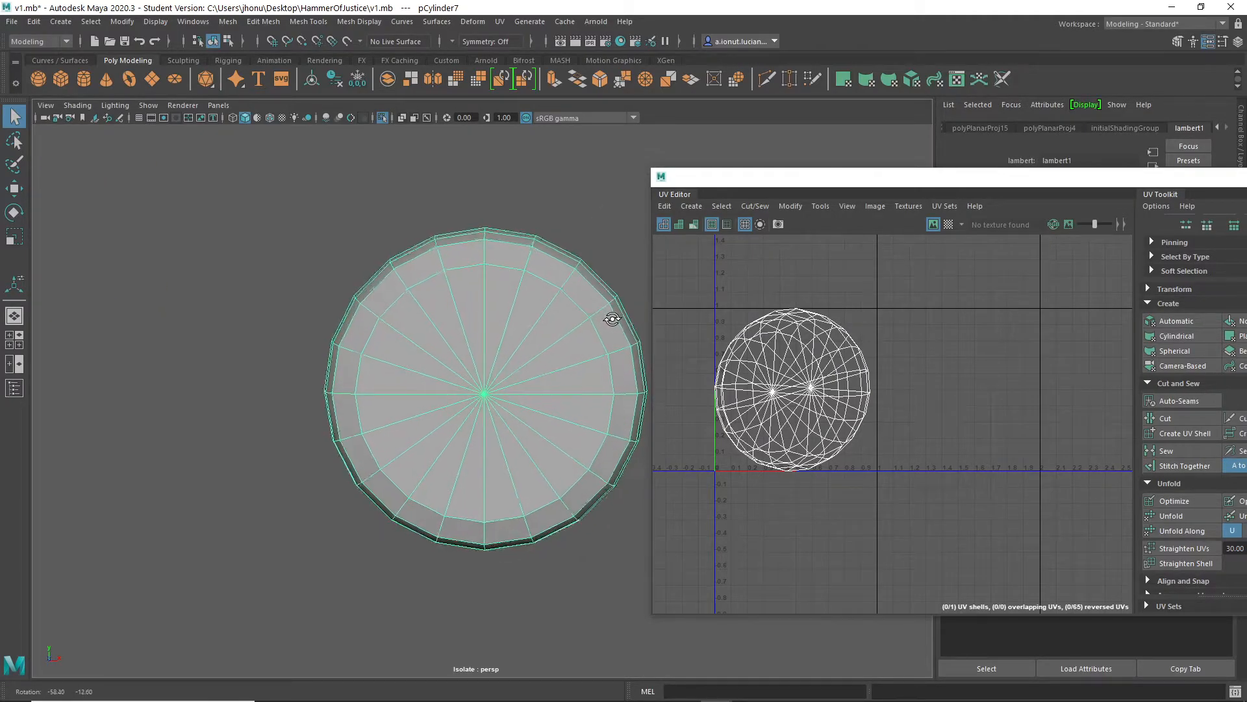
# Delete the flat cap faces of the isolated ring and bring the rest of the model back into view
pyautogui.moveTo(459, 376)
pyautogui.mouseDown(button='right')
pyautogui.moveTo(455, 365)
pyautogui.moveTo(468, 383)
pyautogui.mouseUp(button='right')
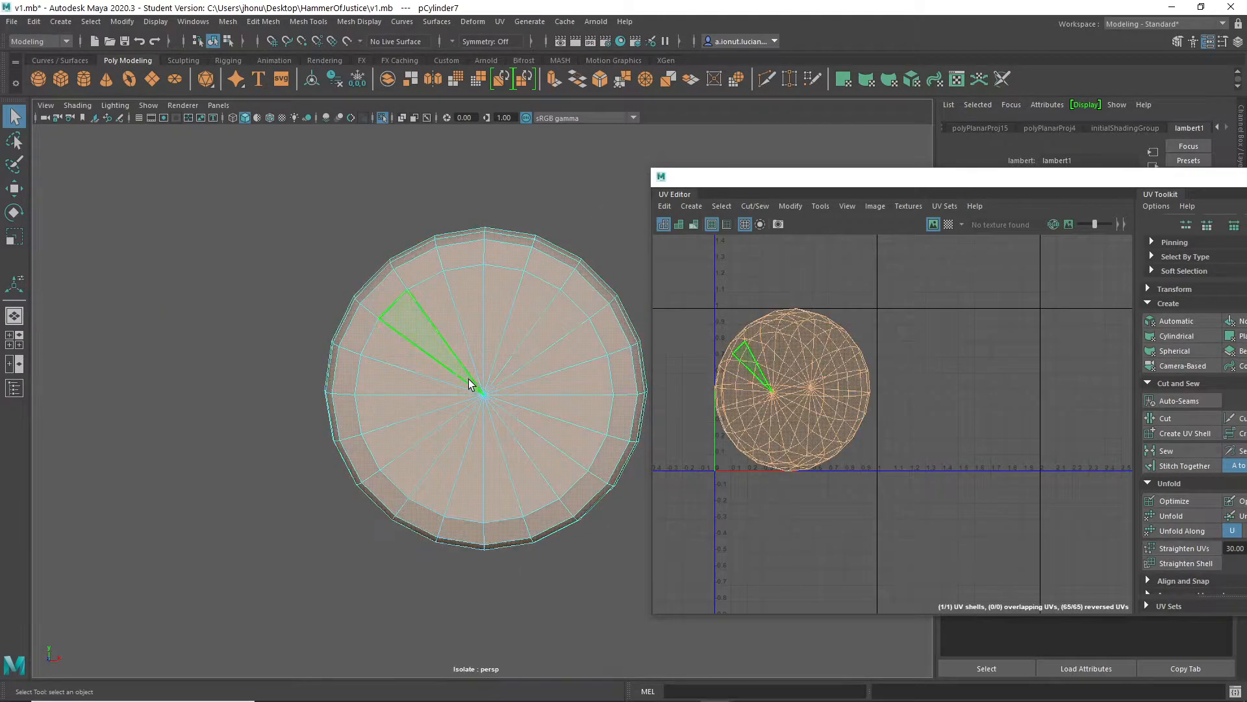
pyautogui.moveTo(514, 414); pyautogui.dragTo(518, 415)
pyautogui.keyDown('alt'); pyautogui.moveTo(579, 525); pyautogui.dragTo(535, 528); pyautogui.keyUp('alt')
pyautogui.press('Delete')
pyautogui.moveTo(557, 307); pyautogui.dragTo(590, 274, button='right')
pyautogui.keyDown('alt'); pyautogui.moveTo(633, 345); pyautogui.dragTo(508, 360, button='middle'); pyautogui.keyUp('alt')
pyautogui.hotkey('ctrl', '1')
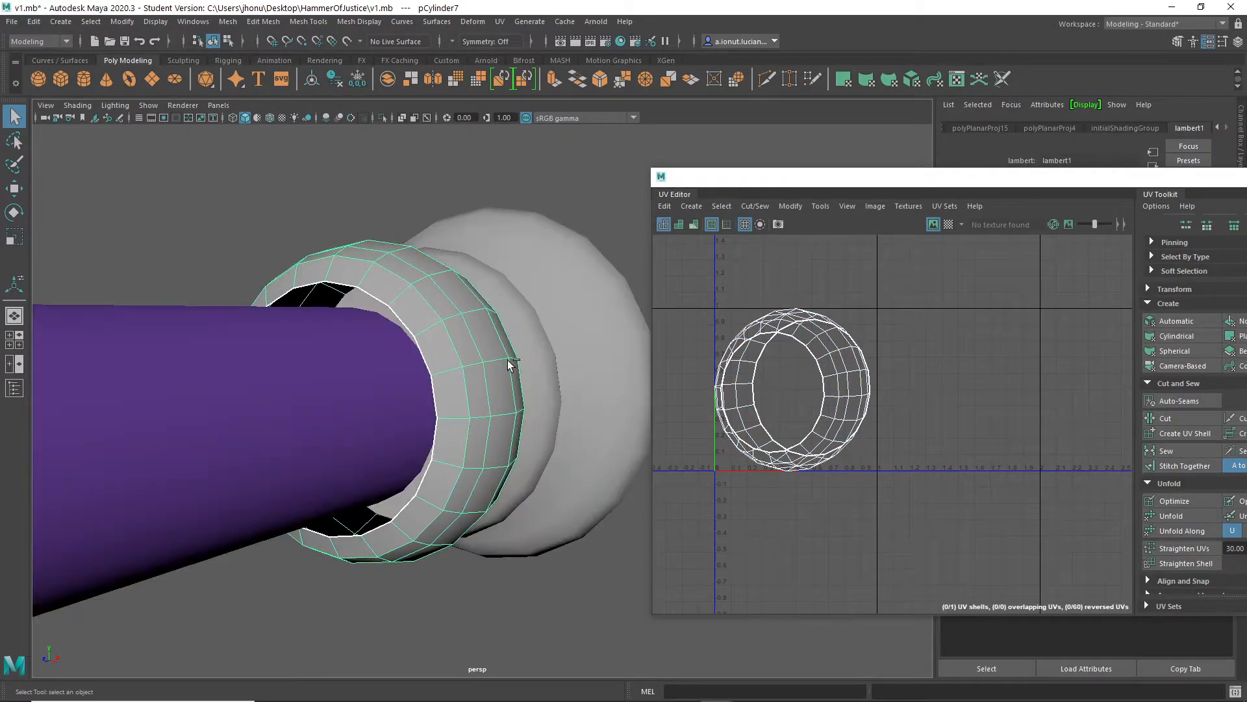
# Isolate the pommel's middle ring, delete its flat cap faces and end the isolation
pyautogui.keyDown('alt'); pyautogui.moveTo(545, 362); pyautogui.dragTo(462, 373); pyautogui.keyUp('alt')
pyautogui.click(556, 362)
pyautogui.hotkey('ctrl', '1')
pyautogui.moveTo(555, 363)
pyautogui.keyDown('alt'); pyautogui.mouseDown()
pyautogui.moveTo(479, 382)
pyautogui.moveTo(538, 362)
pyautogui.mouseUp(); pyautogui.keyUp('alt')
pyautogui.moveTo(351, 326); pyautogui.dragTo(351, 365, button='right')
pyautogui.click(369, 389)
pyautogui.moveTo(368, 385); pyautogui.dragTo(408, 423)
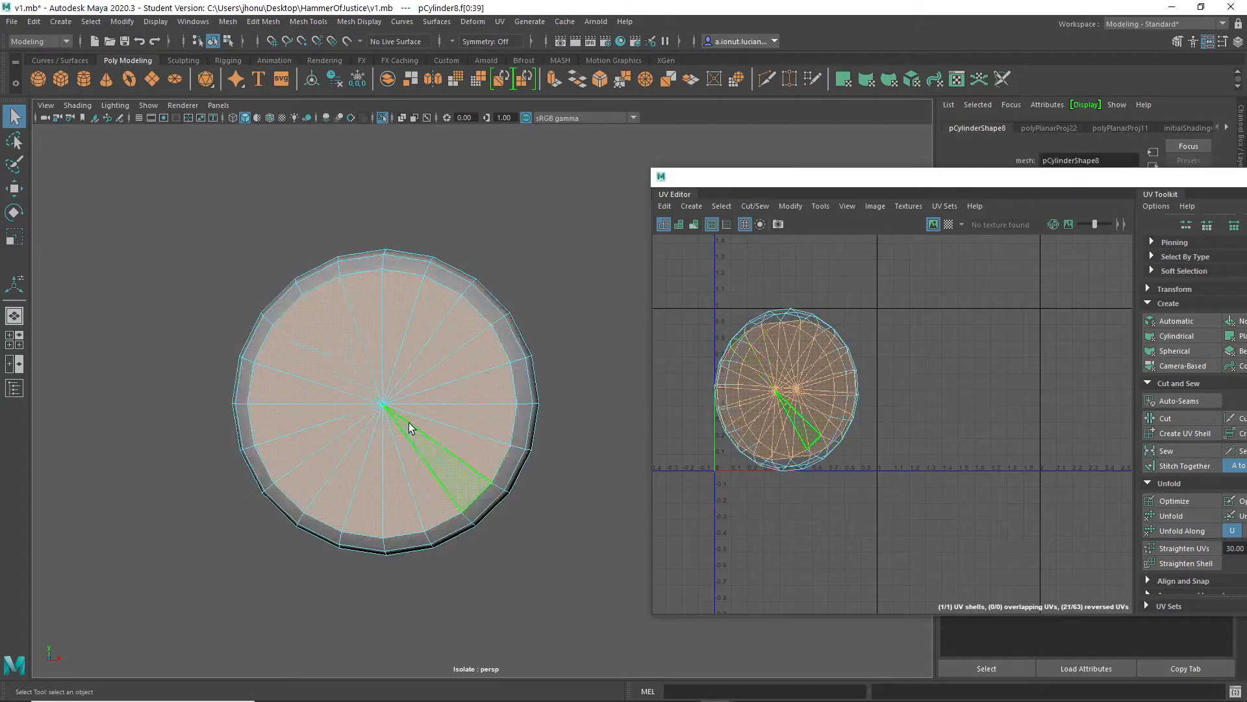
pyautogui.press('Delete')
pyautogui.hotkey('ctrl', '1')
# Isolate the large flared end piece of the pommel and switch it to face selection
pyautogui.keyDown('alt'); pyautogui.moveTo(524, 386); pyautogui.dragTo(354, 454); pyautogui.keyUp('alt')
pyautogui.moveTo(409, 330)
pyautogui.mouseDown(button='right')
pyautogui.moveTo(459, 314)
pyautogui.moveTo(411, 330)
pyautogui.moveTo(431, 319)
pyautogui.mouseUp(button='right')
pyautogui.click(398, 381)
pyautogui.hotkey('ctrl', '1')
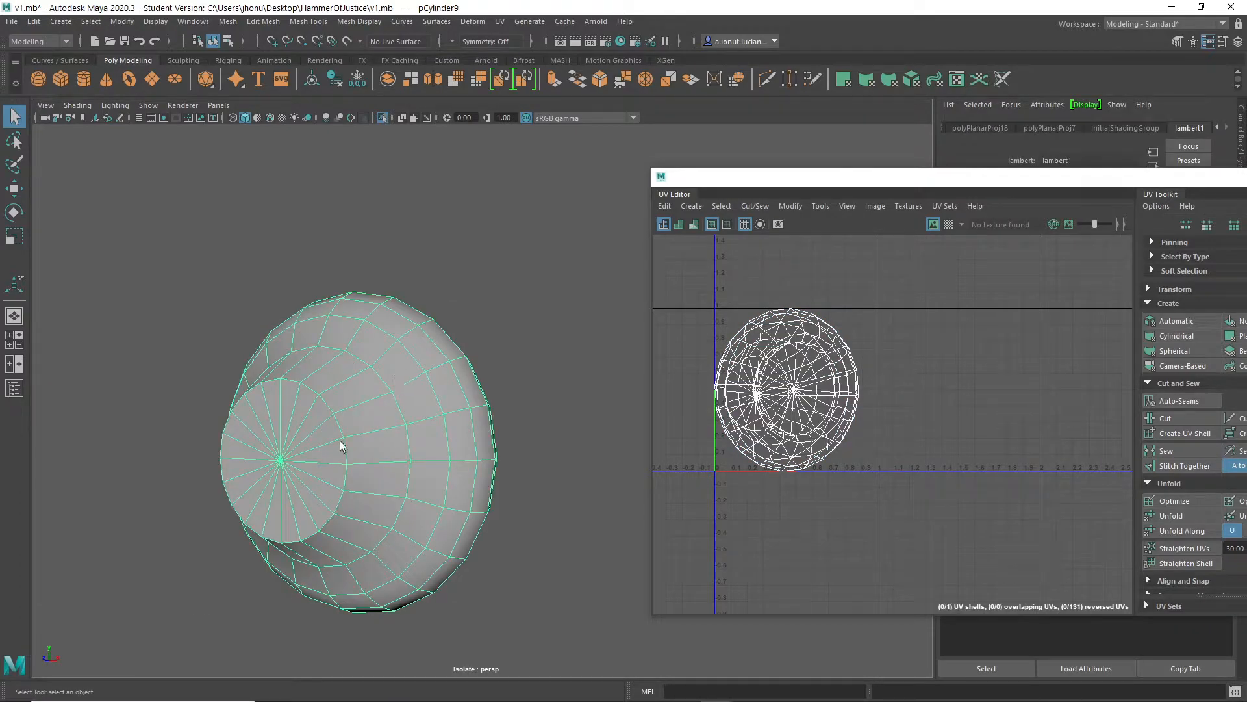
pyautogui.rightClick(301, 434)
pyautogui.moveTo(292, 388); pyautogui.dragTo(296, 388, button='right')
# Delete the circle of cap faces on the end piece's narrow side and return to object selection
pyautogui.keyDown('alt'); pyautogui.moveTo(256, 459); pyautogui.dragTo(471, 477); pyautogui.keyUp('alt')
pyautogui.click(435, 480)
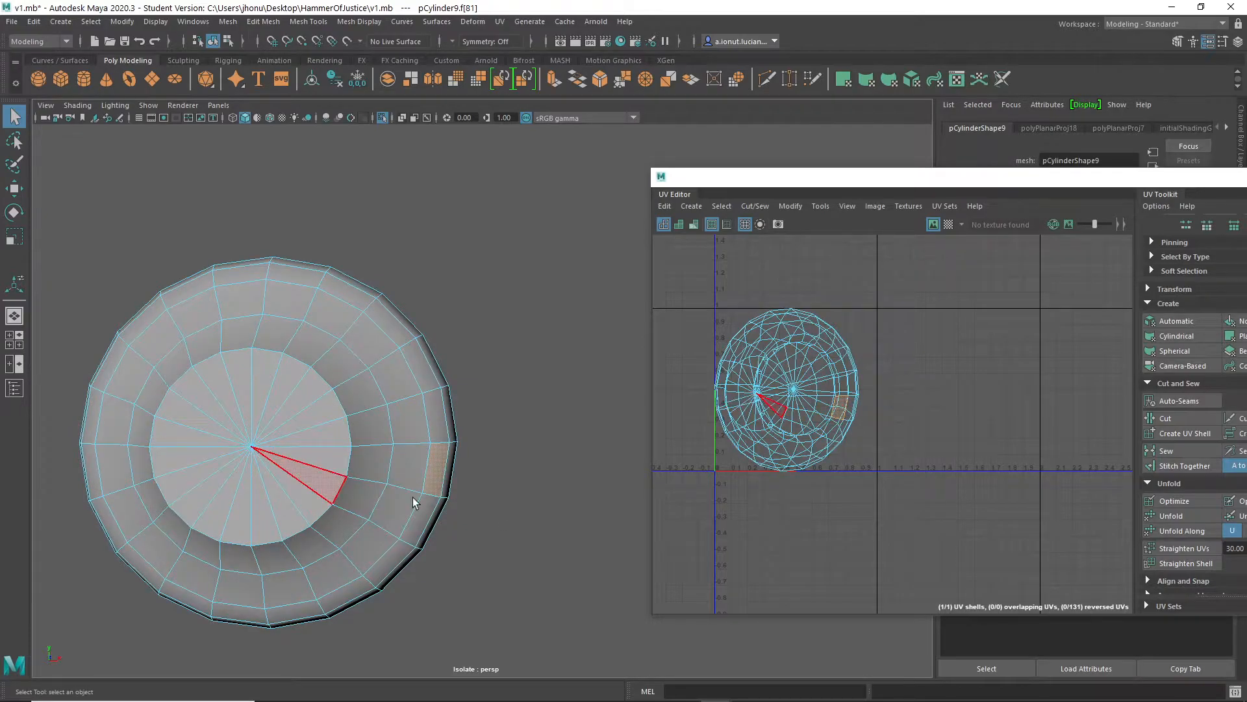
pyautogui.click(291, 469)
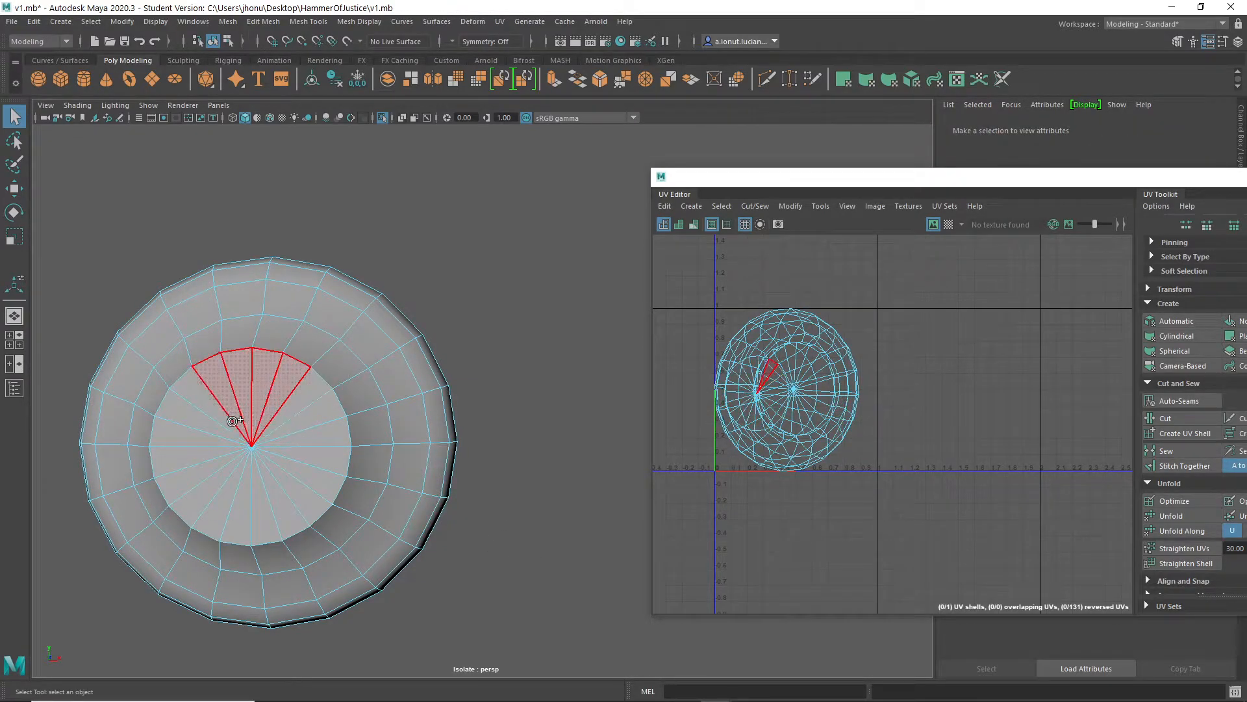
pyautogui.click(258, 429)
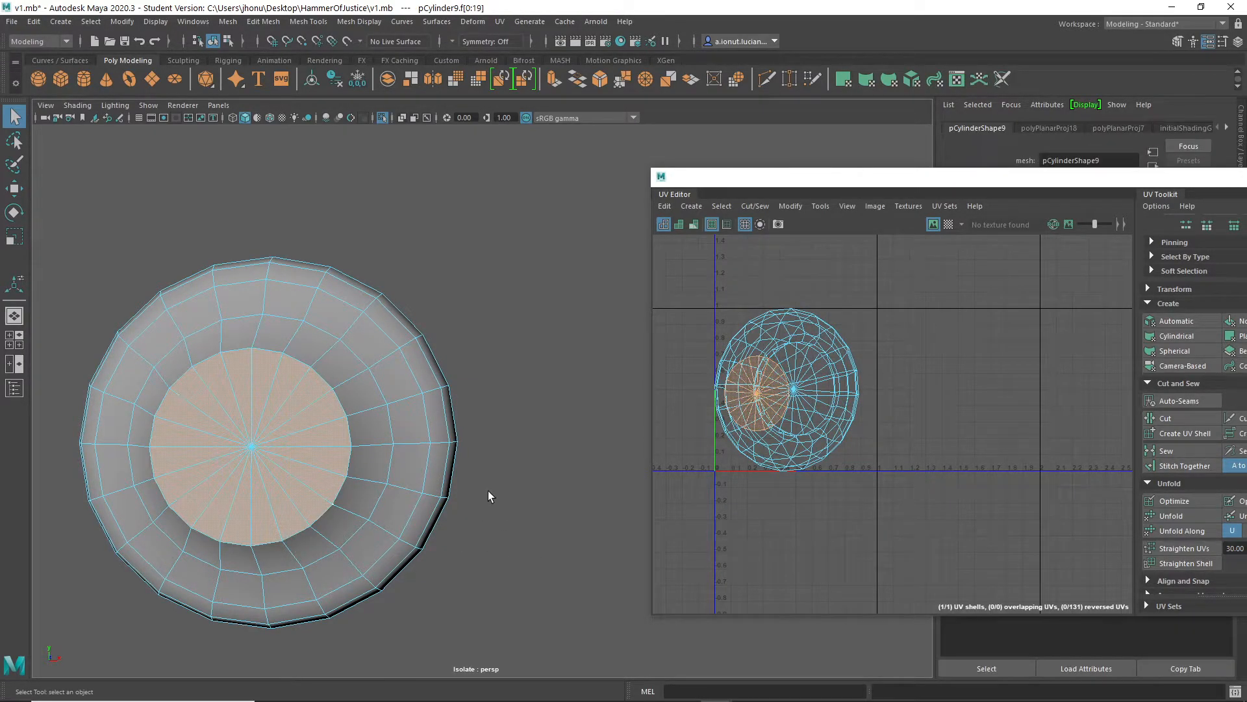
pyautogui.press('Delete')
pyautogui.moveTo(402, 331); pyautogui.dragTo(430, 303, button='right')
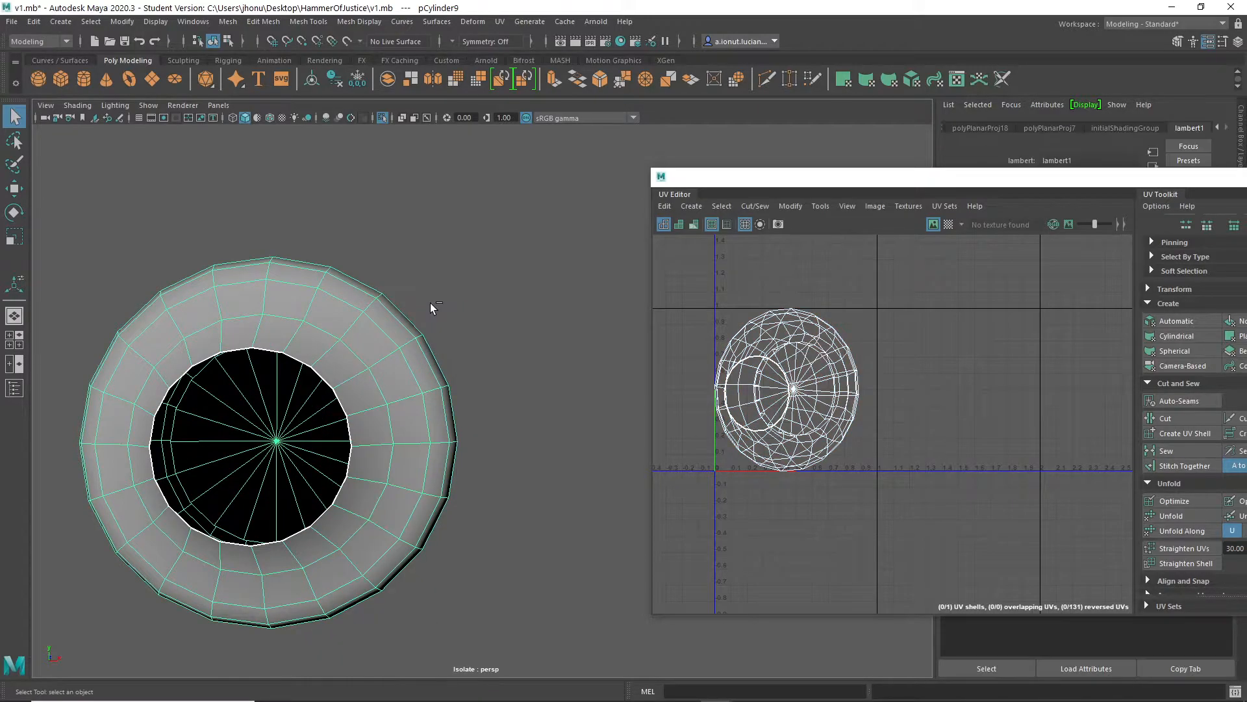
# Show the full model again and slide the pommel ring next to the shaft along the handle's axis
pyautogui.hotkey('ctrl', '1')
pyautogui.keyDown('alt'); pyautogui.moveTo(434, 337); pyautogui.dragTo(219, 479); pyautogui.keyUp('alt')
pyautogui.keyDown('alt'); pyautogui.moveTo(494, 484); pyautogui.dragTo(215, 492, button='middle'); pyautogui.keyUp('alt')
pyautogui.keyDown('alt'); pyautogui.moveTo(308, 434); pyautogui.dragTo(456, 402); pyautogui.keyUp('alt')
pyautogui.keyDown('alt'); pyautogui.moveTo(312, 414); pyautogui.dragTo(455, 407, button='middle'); pyautogui.keyUp('alt')
pyautogui.scroll(3, 455, 407)
pyautogui.keyDown('alt'); pyautogui.moveTo(455, 406); pyautogui.dragTo(296, 357); pyautogui.keyUp('alt')
pyautogui.click(311, 403)
pyautogui.keyDown('alt'); pyautogui.moveTo(312, 404); pyautogui.dragTo(393, 388); pyautogui.keyUp('alt')
pyautogui.press('r')
pyautogui.keyDown('alt'); pyautogui.moveTo(372, 439); pyautogui.dragTo(342, 453); pyautogui.keyUp('alt')
pyautogui.moveTo(411, 449); pyautogui.dragTo(378, 463)
pyautogui.keyDown('alt'); pyautogui.moveTo(378, 463); pyautogui.dragTo(189, 426); pyautogui.keyUp('alt')
pyautogui.click(267, 412)
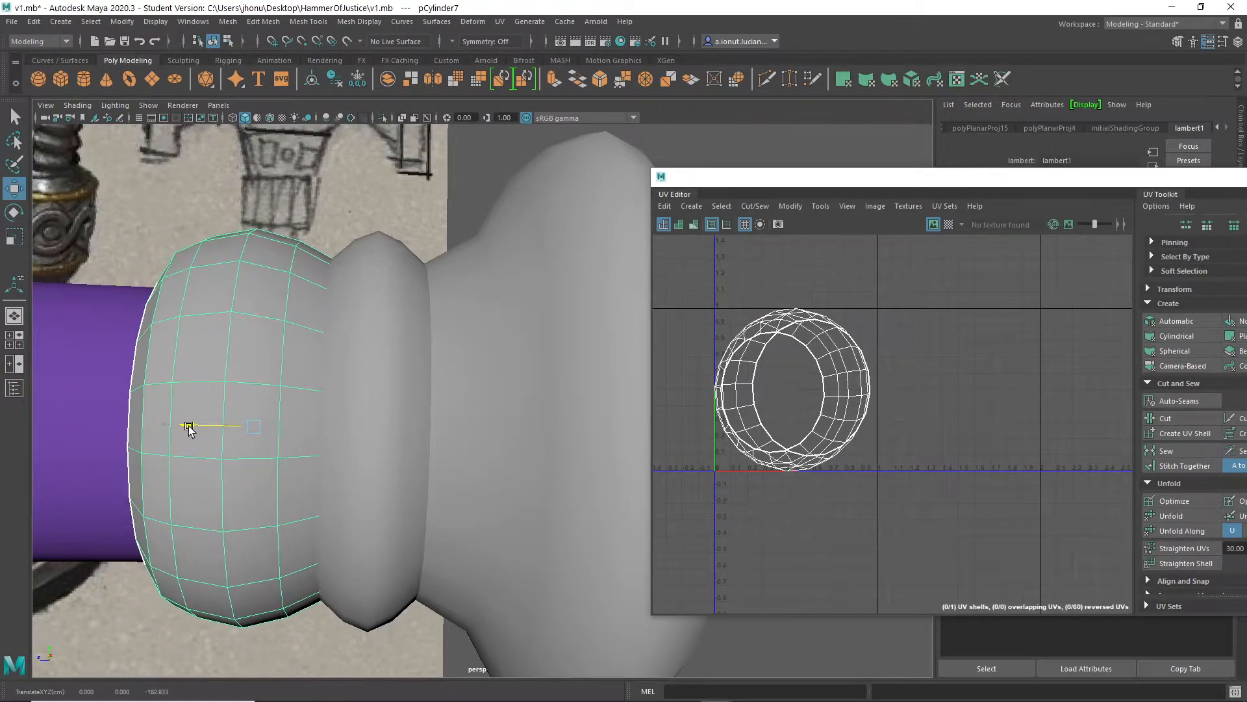
# Select the pommel's large end piece and isolate it with its recessed end in view
pyautogui.scroll(-5, 376, 587)
pyautogui.keyDown('alt'); pyautogui.moveTo(376, 587); pyautogui.dragTo(465, 532); pyautogui.keyUp('alt')
pyautogui.scroll(-5, 437, 592)
pyautogui.scroll(-4, 437, 592)
pyautogui.click(481, 591)
pyautogui.scroll(-6, 484, 556)
pyautogui.scroll(10, 535, 506)
pyautogui.click(538, 465)
pyautogui.scroll(5, 548, 476)
pyautogui.keyDown('alt'); pyautogui.moveTo(547, 477); pyautogui.dragTo(453, 432); pyautogui.keyUp('alt')
pyautogui.keyDown('alt'); pyautogui.moveTo(552, 286); pyautogui.dragTo(501, 275); pyautogui.keyUp('alt')
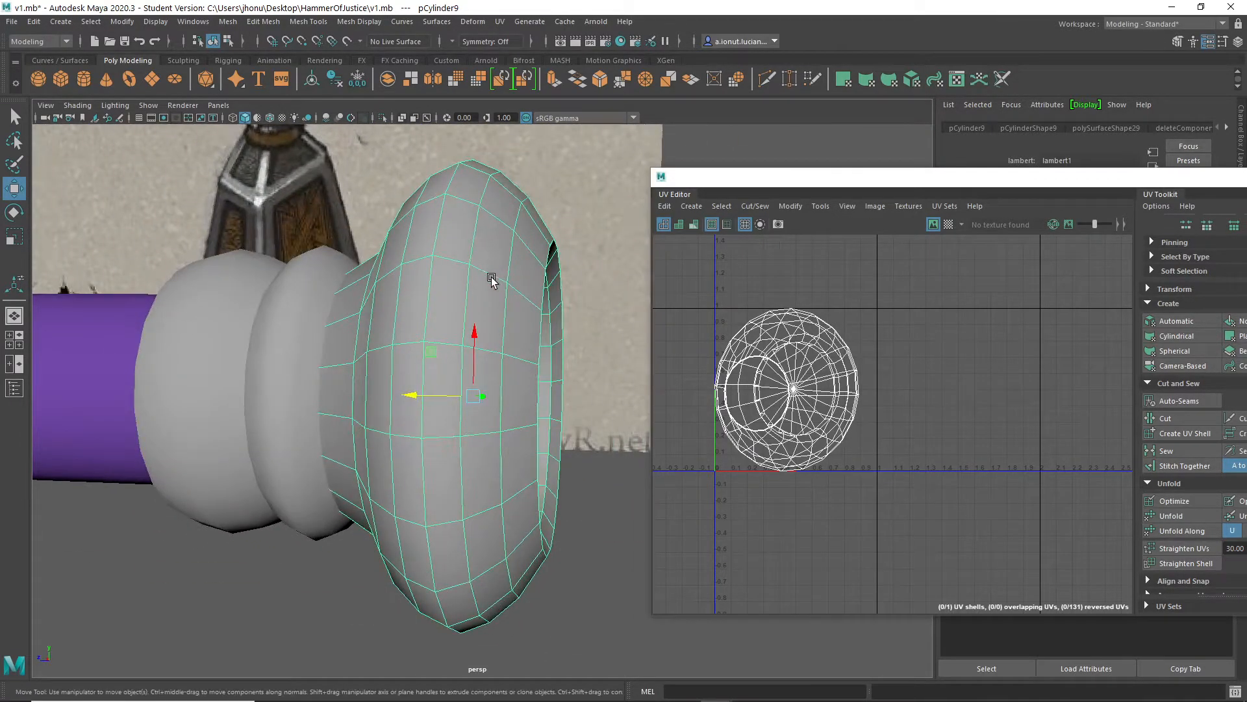
pyautogui.hotkey('ctrl', '1')
pyautogui.keyDown('alt'); pyautogui.moveTo(477, 317); pyautogui.dragTo(399, 320); pyautogui.keyUp('alt')
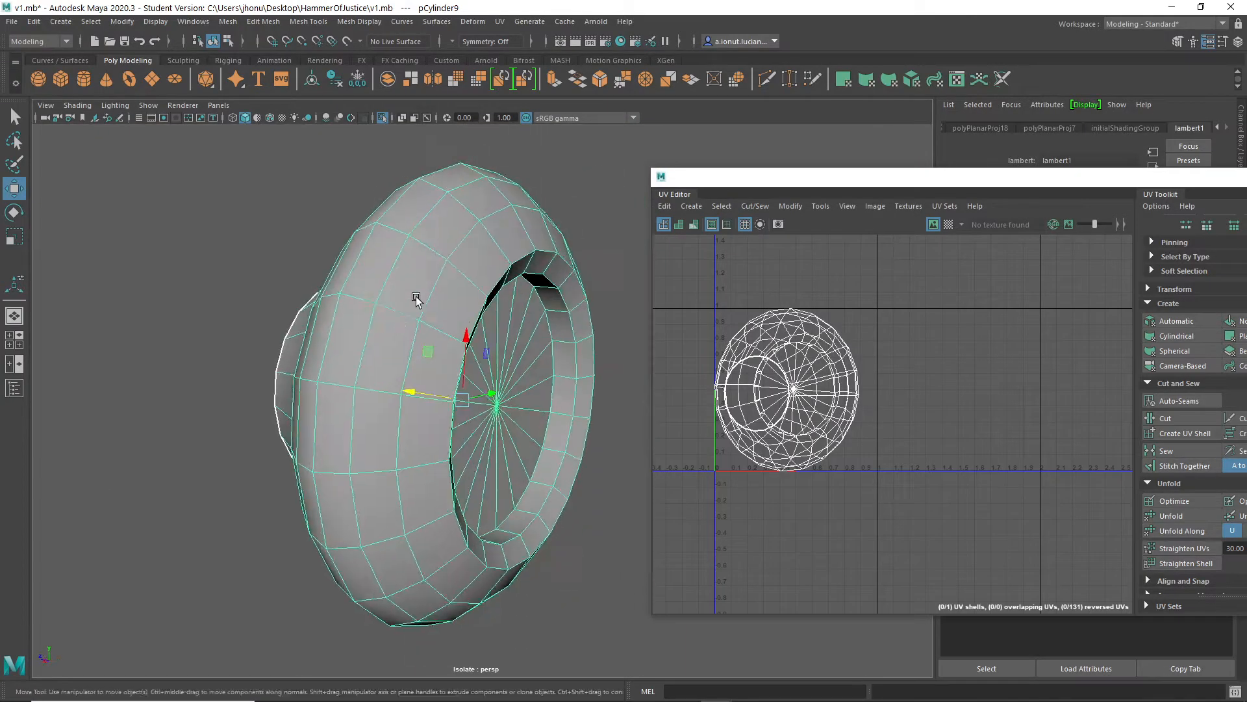
# Cut a UV seam around the end piece's recessed rim with the 3D Cut and Sew UV Tool
pyautogui.click(500, 23)
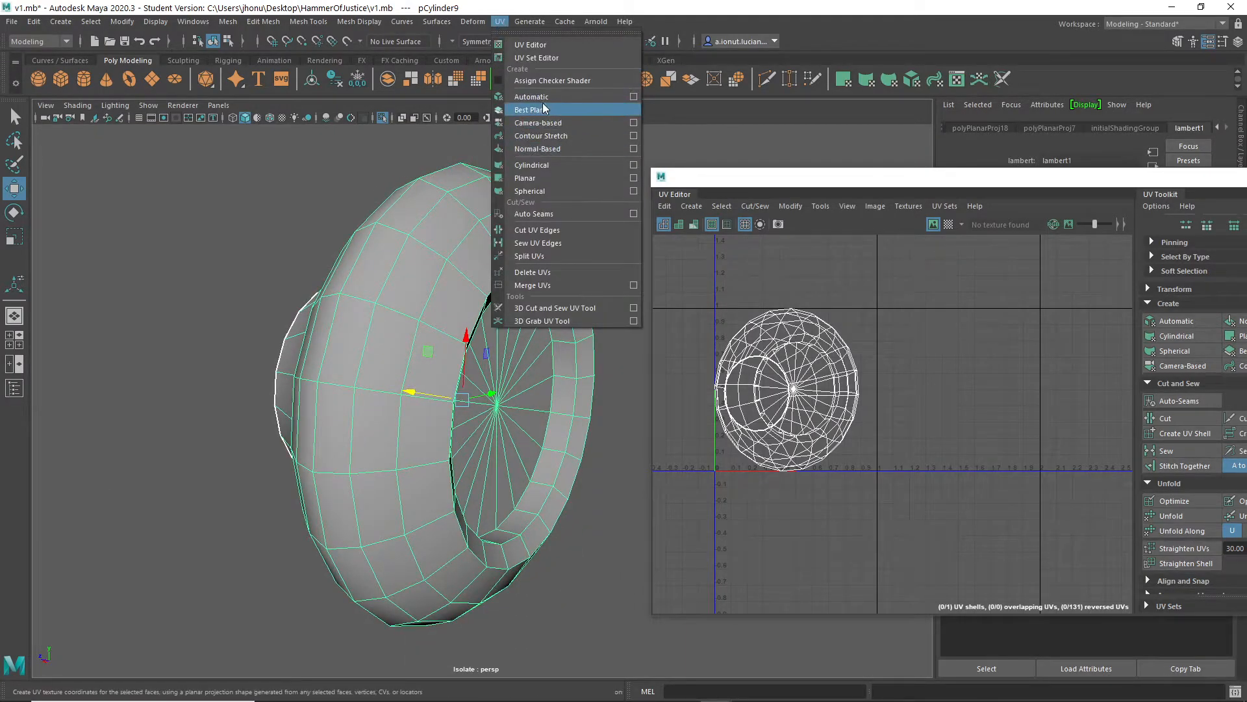
pyautogui.click(502, 23)
pyautogui.click(505, 25)
pyautogui.click(548, 314)
pyautogui.keyDown('alt'); pyautogui.moveTo(548, 314); pyautogui.dragTo(470, 252); pyautogui.keyUp('alt')
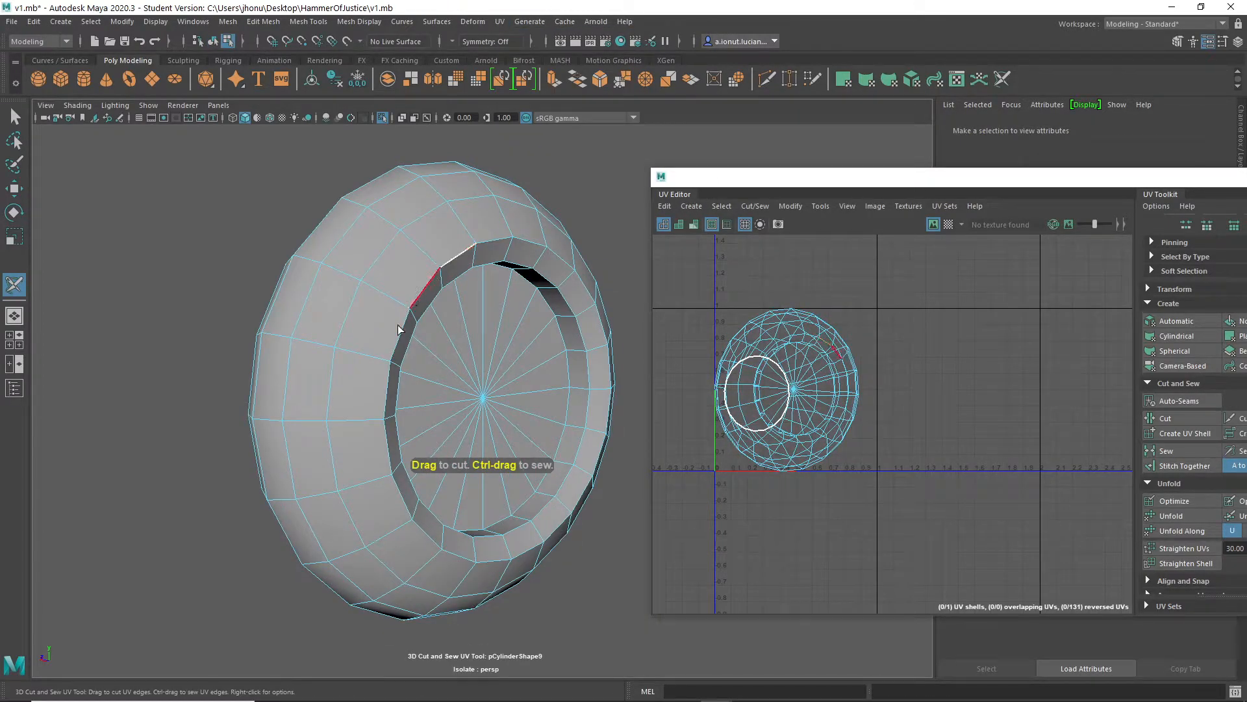
pyautogui.doubleClick(404, 447)
# Cut two opposite UV seams across the end piece's side, from the rim to the narrow opening
pyautogui.keyDown('alt'); pyautogui.moveTo(404, 447); pyautogui.dragTo(616, 325); pyautogui.keyUp('alt')
pyautogui.keyDown('alt'); pyautogui.moveTo(496, 326); pyautogui.dragTo(482, 428); pyautogui.keyUp('alt')
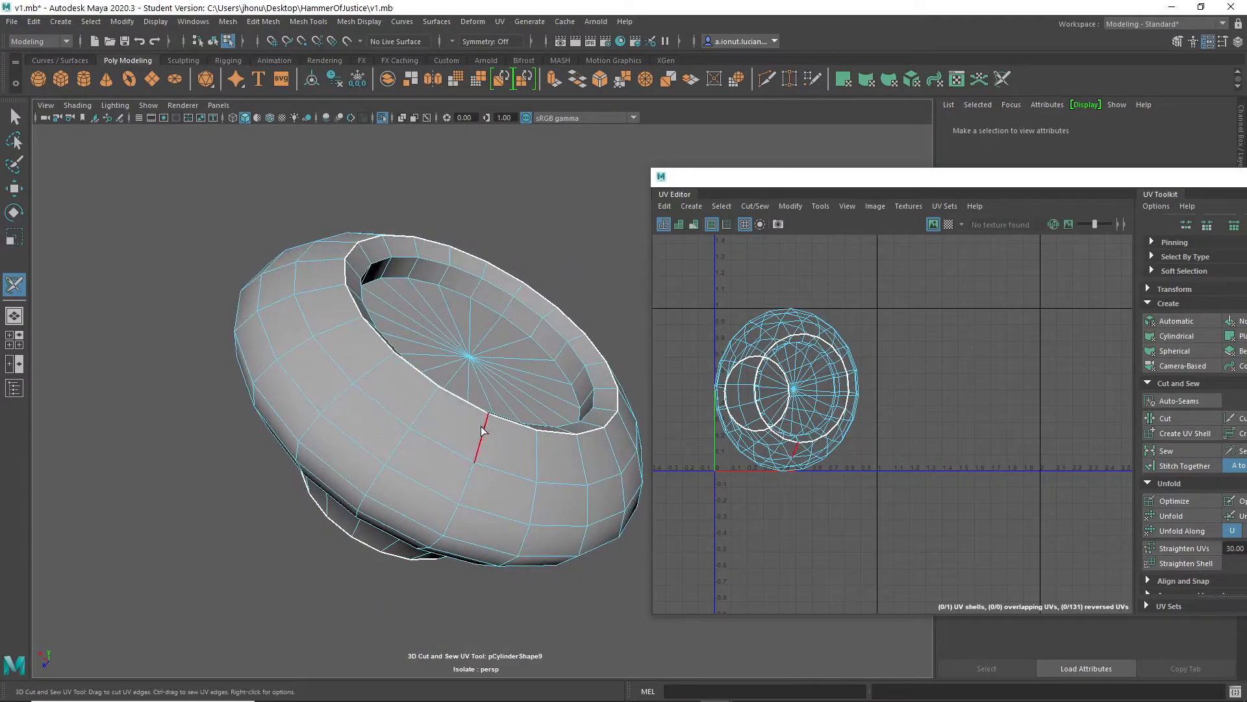
pyautogui.click(465, 483)
pyautogui.keyDown('alt'); pyautogui.moveTo(466, 482); pyautogui.dragTo(428, 543); pyautogui.keyUp('alt')
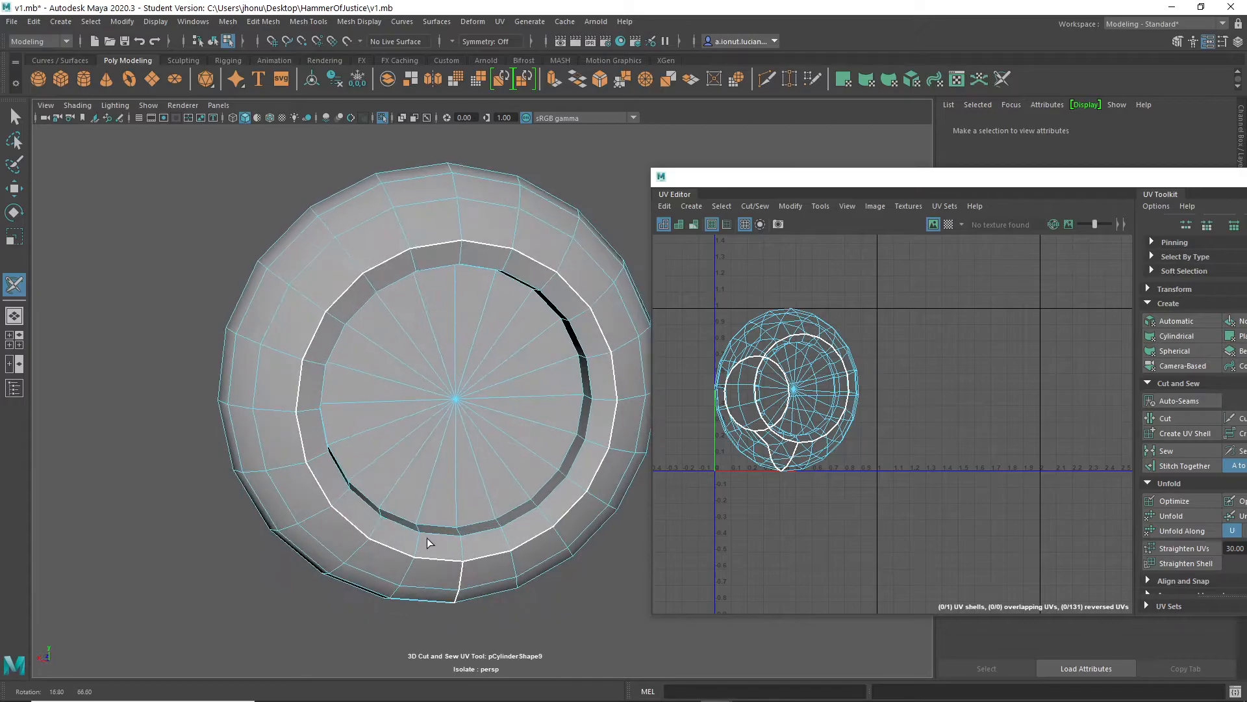
pyautogui.keyDown('alt'); pyautogui.moveTo(418, 263); pyautogui.dragTo(383, 262); pyautogui.keyUp('alt')
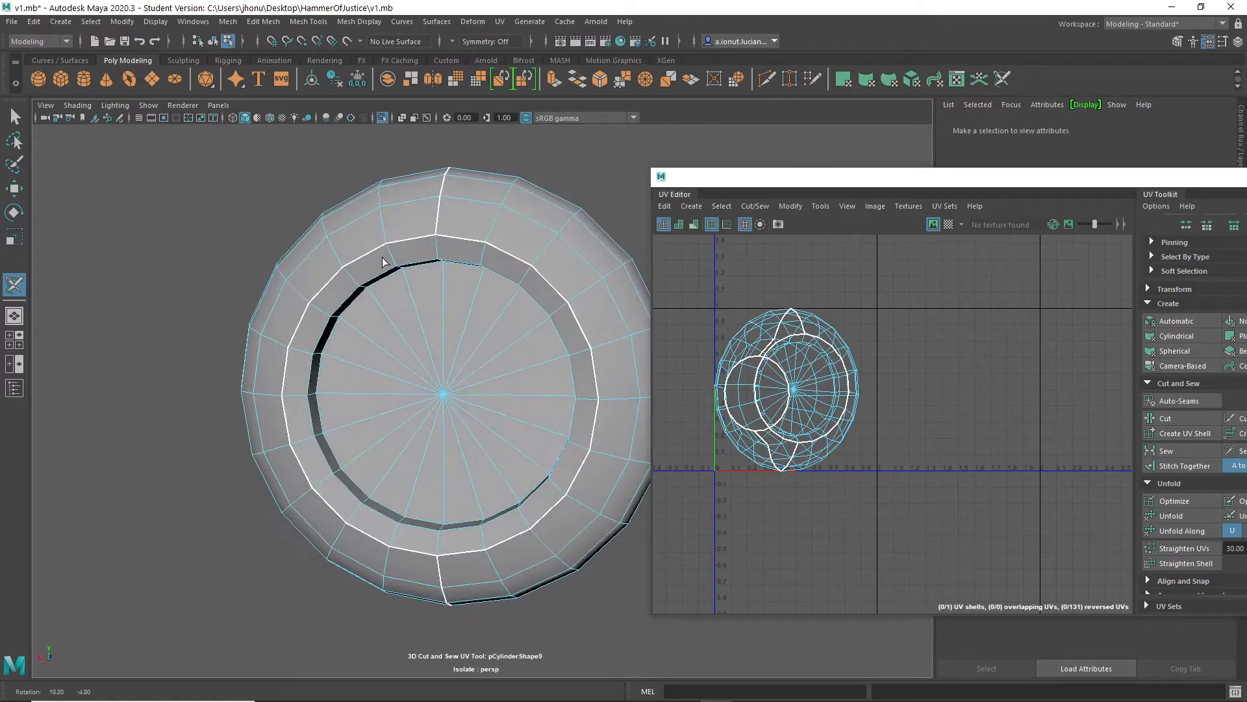
# Switch the UV Editor to UV shell selection, select all of the end piece's shells and unfold them
pyautogui.press('q')
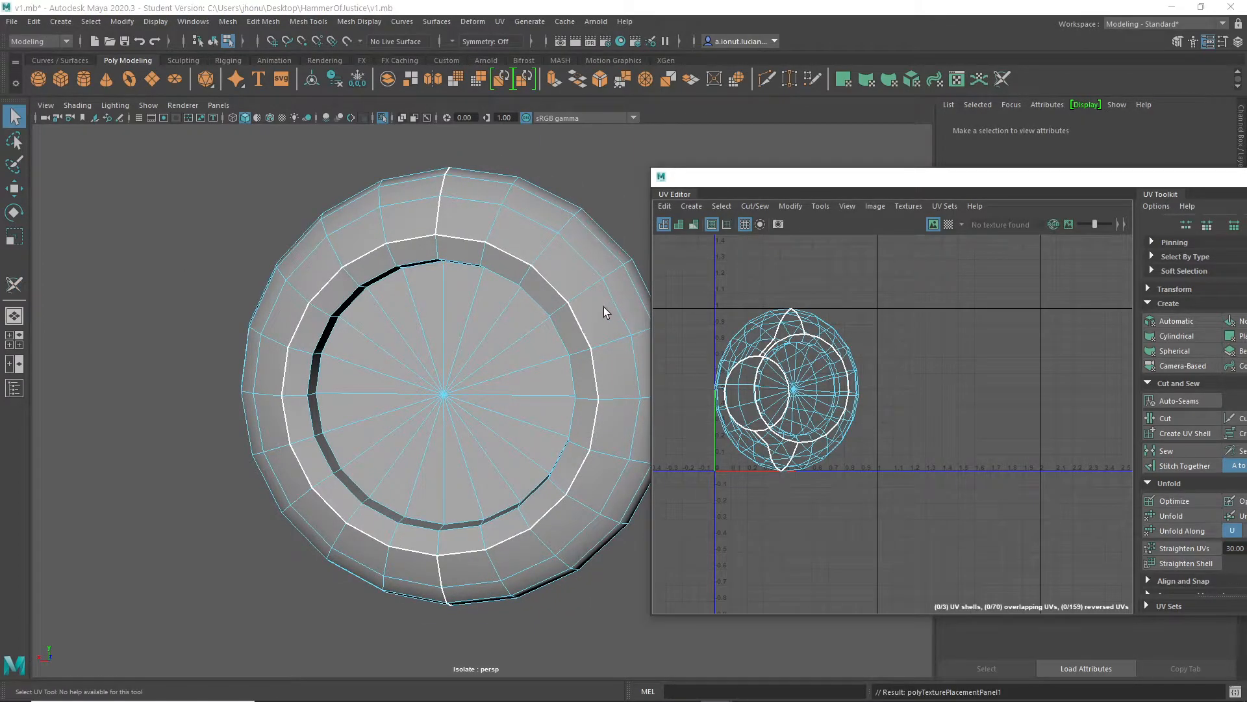
pyautogui.moveTo(783, 330); pyautogui.dragTo(736, 316, button='right')
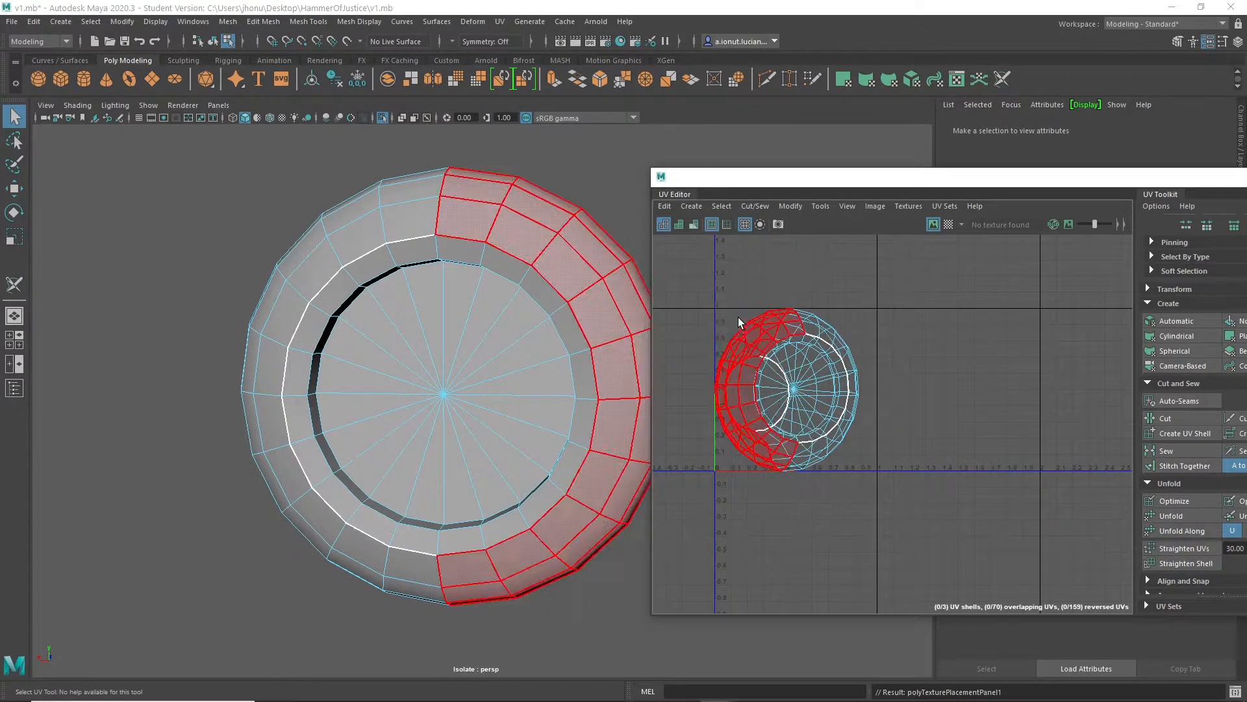
pyautogui.click(816, 337)
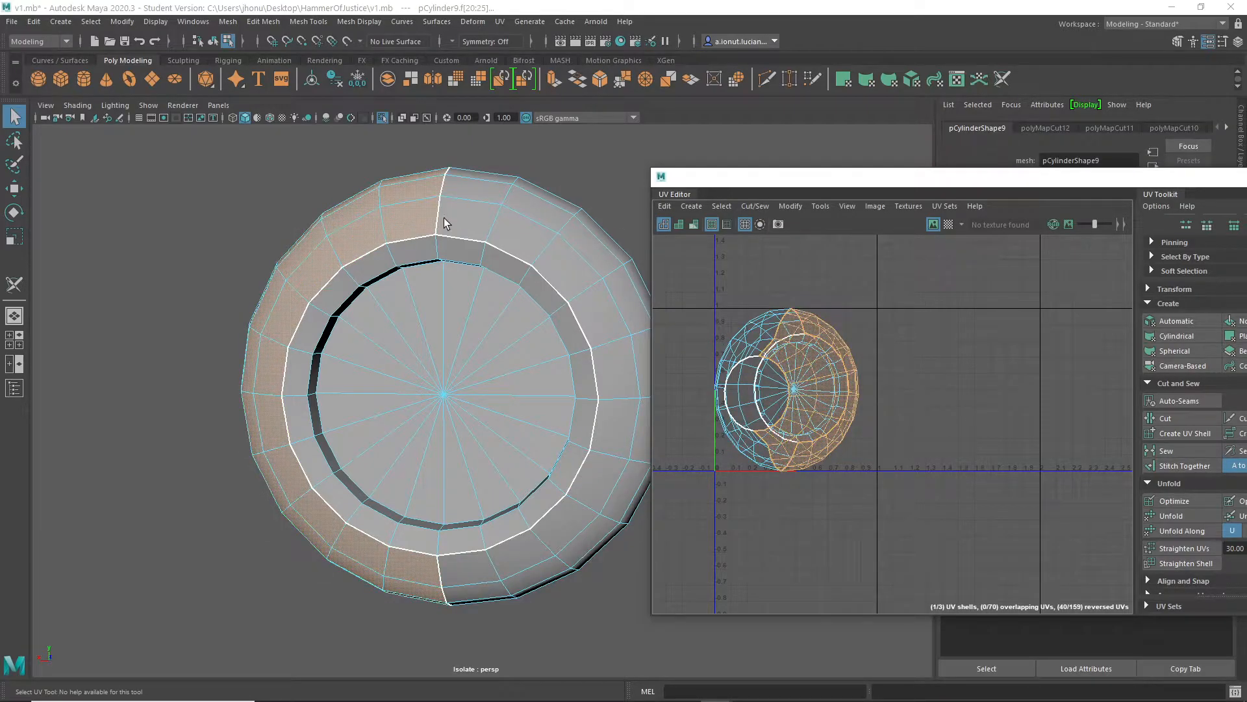
pyautogui.keyDown('alt'); pyautogui.moveTo(457, 254); pyautogui.dragTo(475, 341); pyautogui.keyUp('alt')
pyautogui.moveTo(708, 293); pyautogui.dragTo(1113, 485)
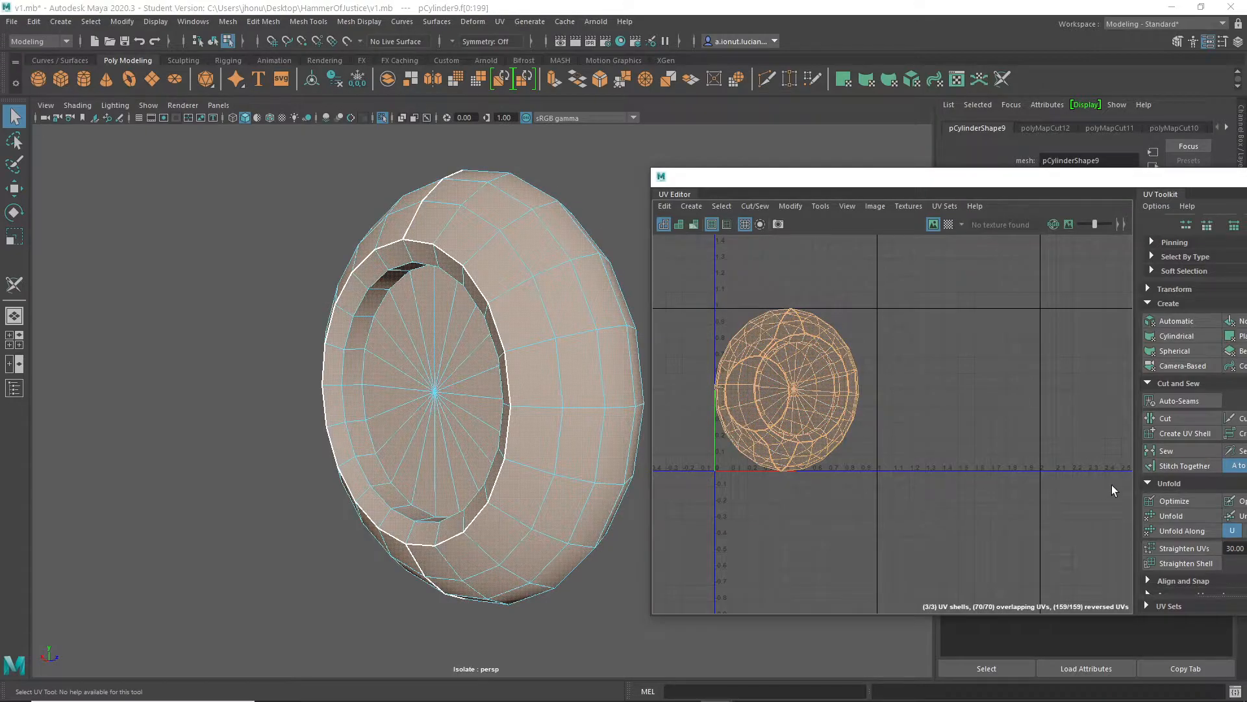
pyautogui.click(1178, 516)
# Move the two side shells away from the circular end shell and rotate the farther one upright
pyautogui.click(798, 403)
pyautogui.press('w')
pyautogui.moveTo(810, 394); pyautogui.dragTo(922, 392)
pyautogui.click(737, 367)
pyautogui.moveTo(750, 389); pyautogui.dragTo(1033, 390)
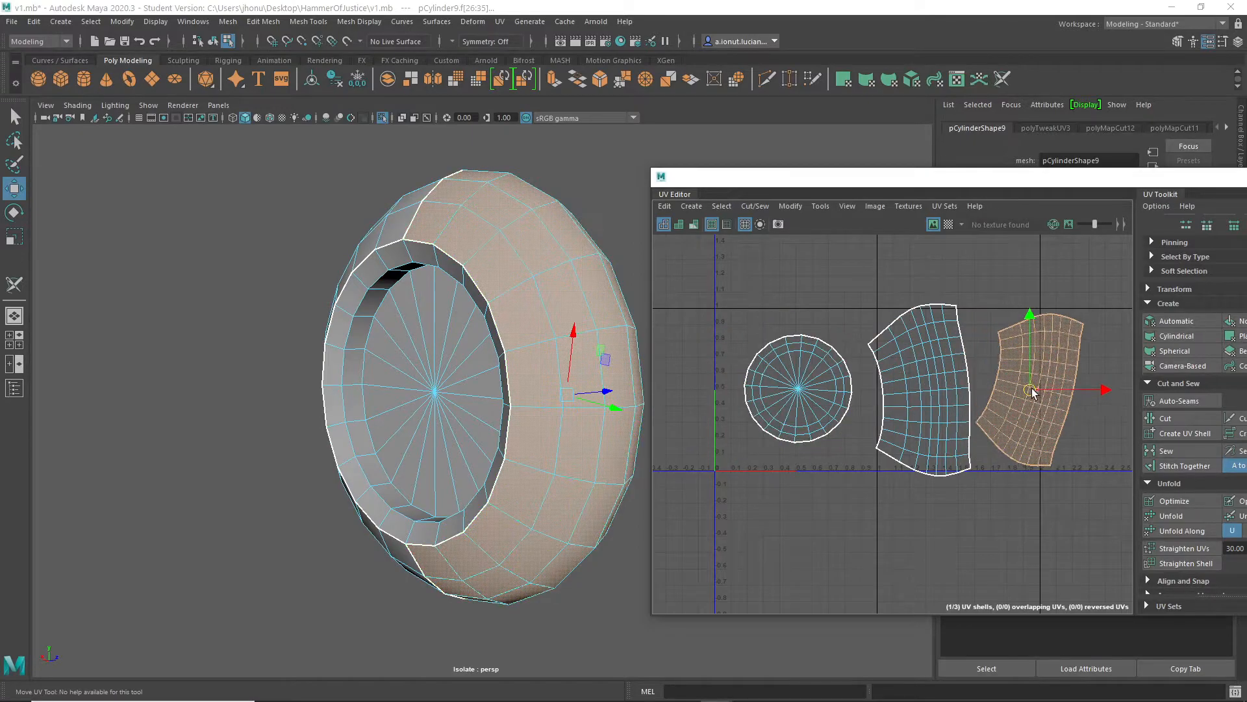
pyautogui.moveTo(1033, 325); pyautogui.dragTo(1009, 333)
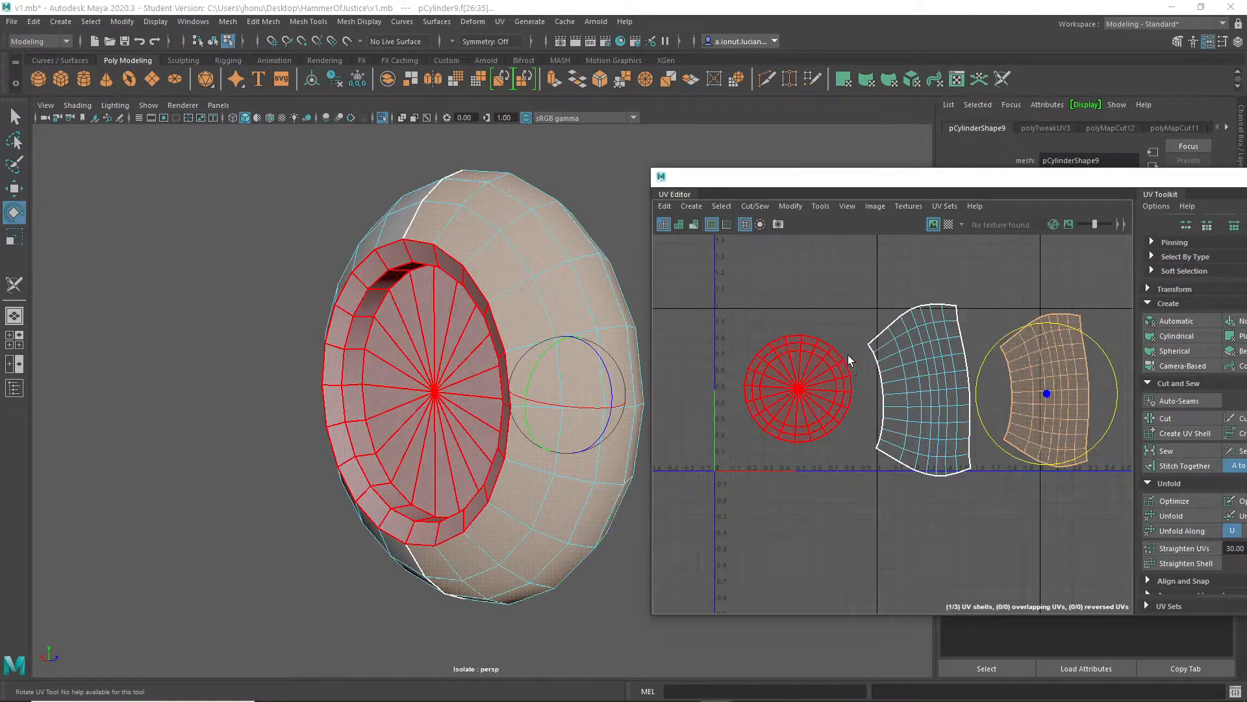
pyautogui.click(893, 370)
pyautogui.click(533, 248)
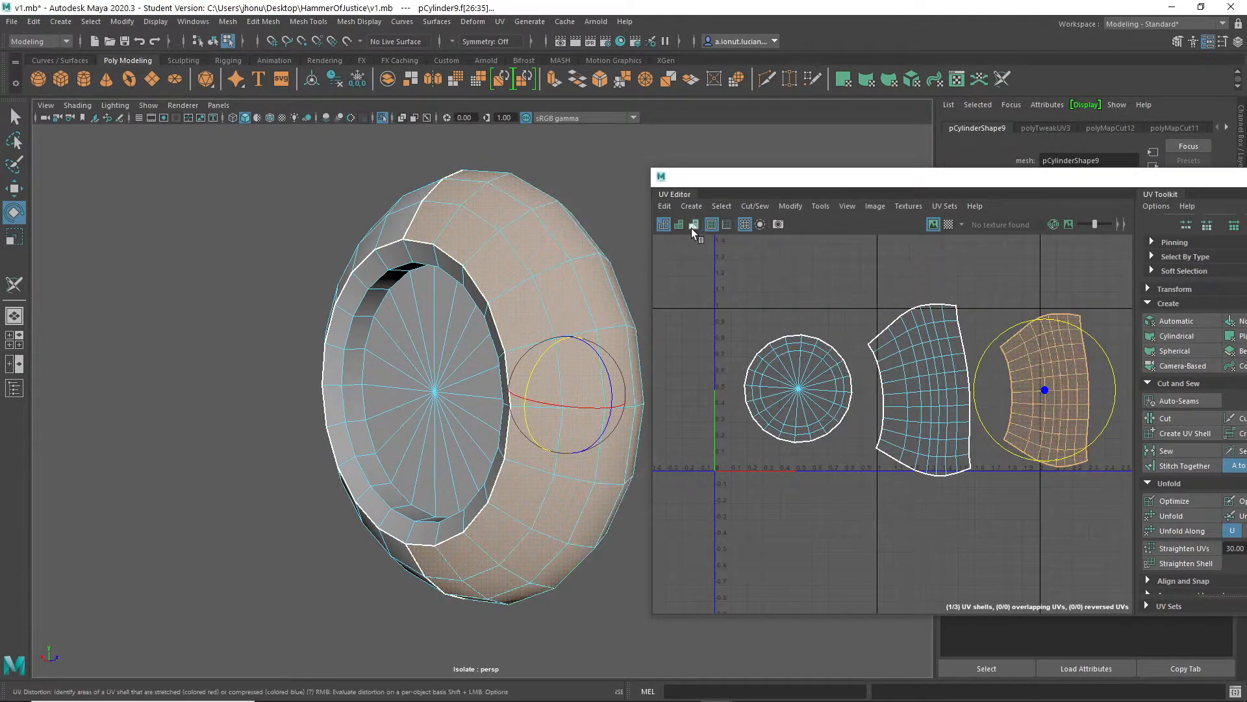
# Show UV distortion shading and examine the stretching on the end piece's circular shell
pyautogui.click(693, 225)
pyautogui.click(615, 284)
pyautogui.keyDown('alt'); pyautogui.moveTo(616, 283); pyautogui.dragTo(647, 305); pyautogui.keyUp('alt')
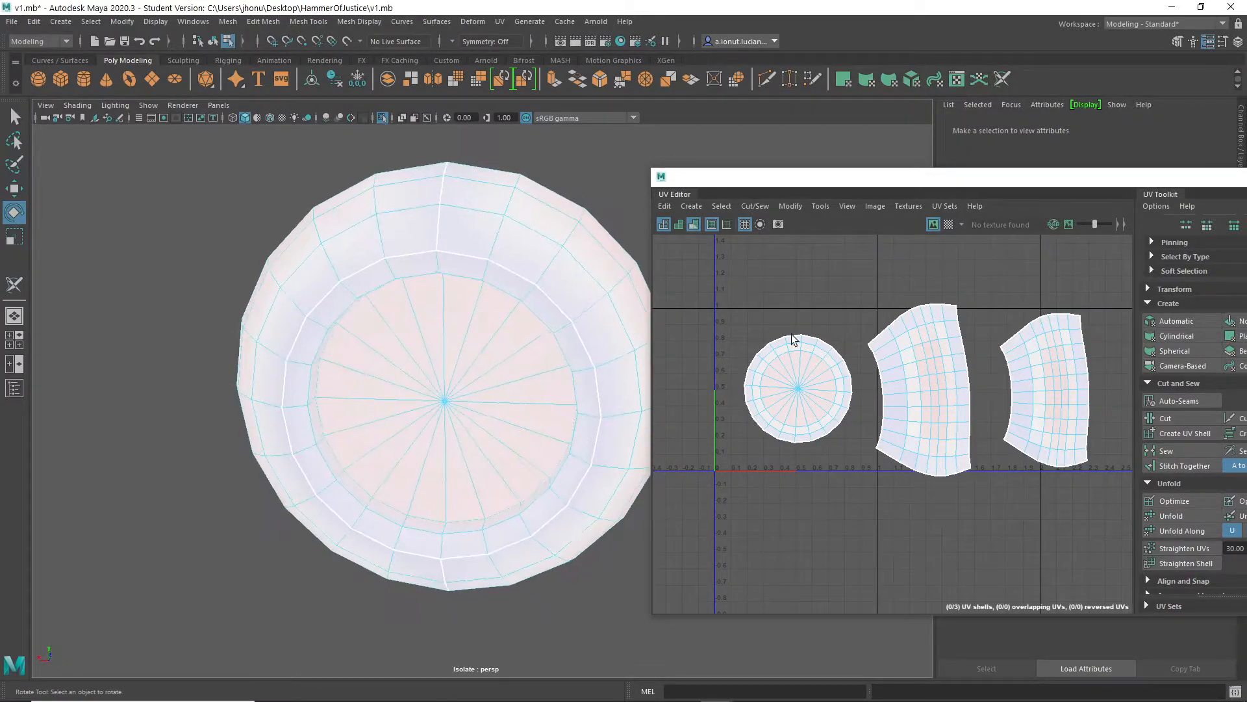
pyautogui.click(503, 322)
pyautogui.keyDown('alt'); pyautogui.moveTo(527, 339); pyautogui.dragTo(501, 310); pyautogui.keyUp('alt')
pyautogui.press('f')
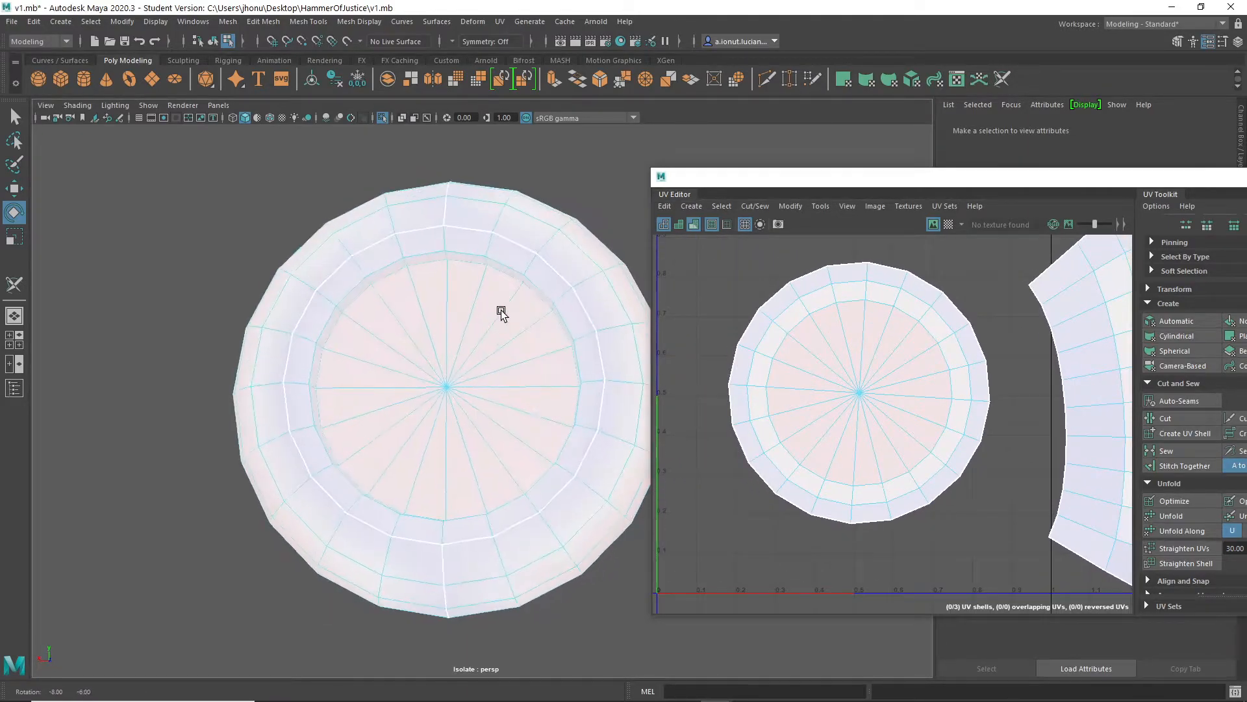
# Cut four evenly spaced radial seams across the circular shell's outer rings and unfold the shell
pyautogui.scroll(3, 509, 289)
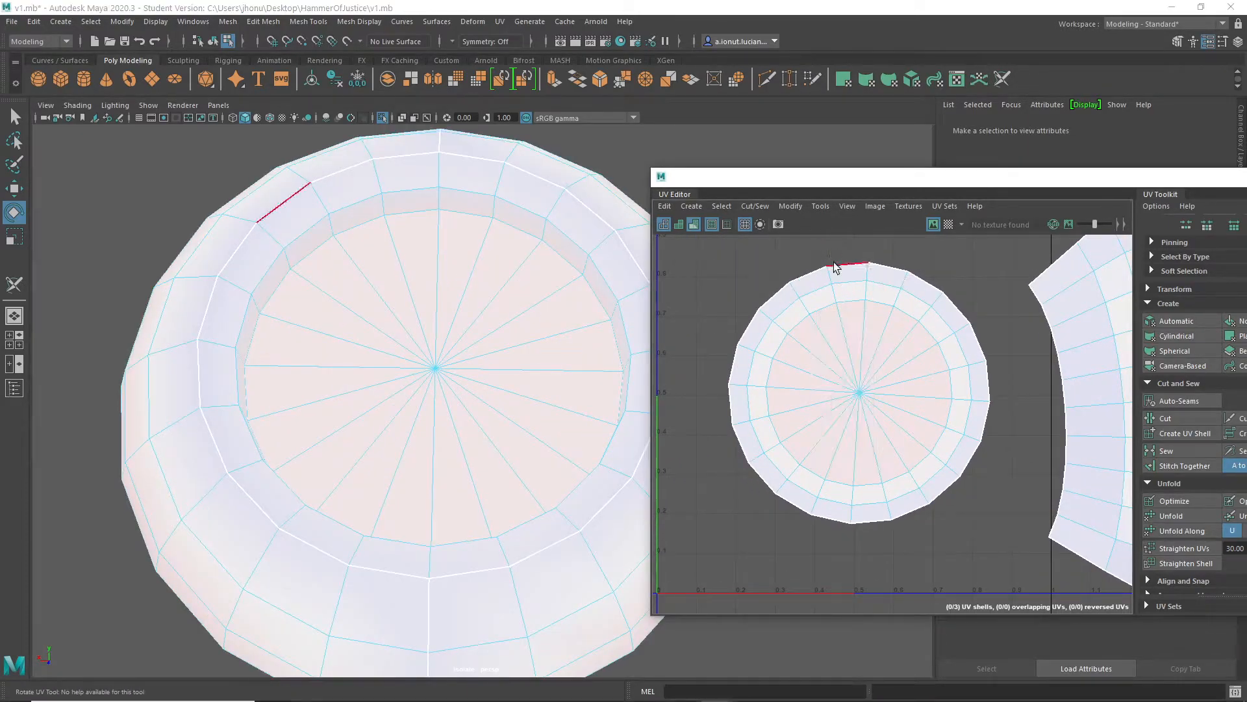
pyautogui.click(829, 284)
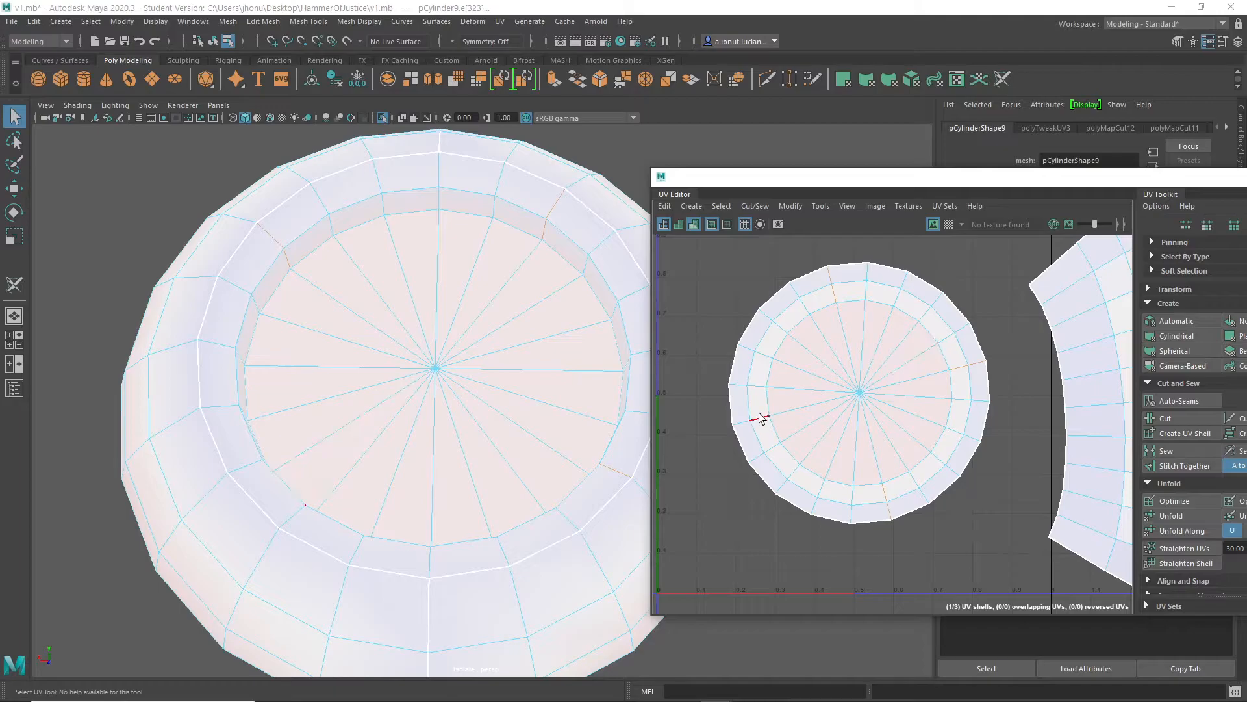
pyautogui.keyDown('shift'); pyautogui.rightClick(891, 341); pyautogui.keyUp('shift')
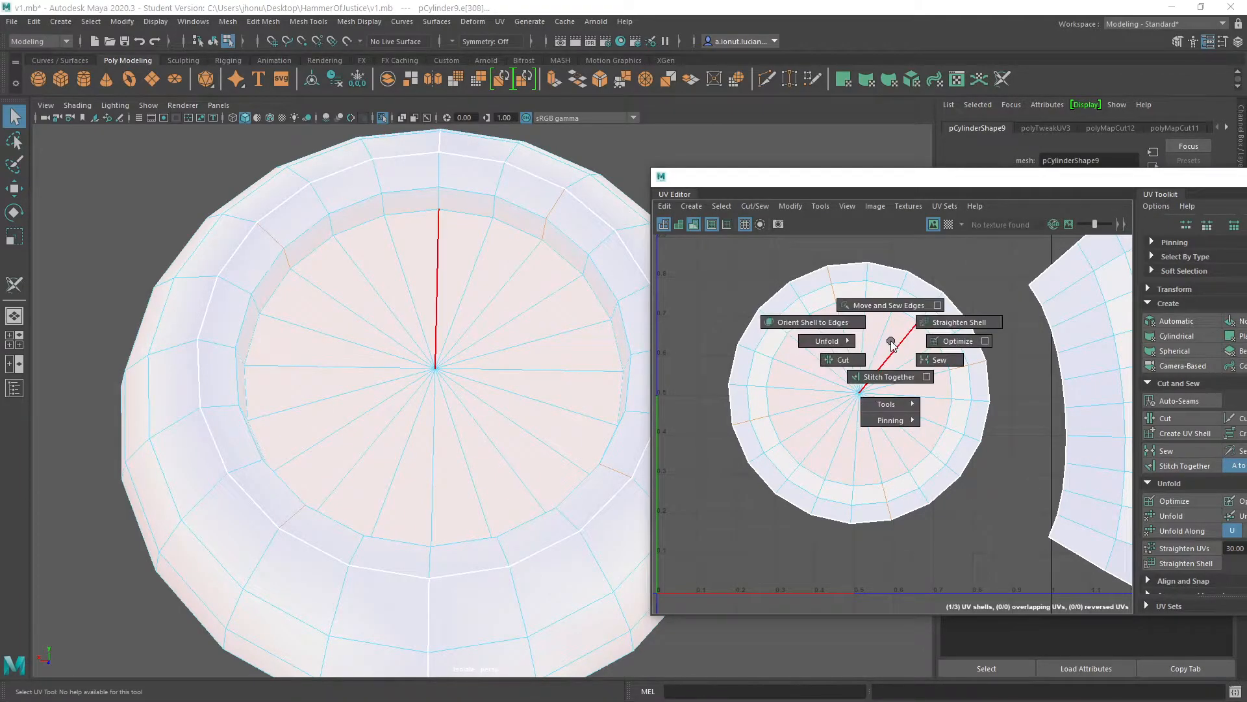
pyautogui.keyDown('shift'); pyautogui.moveTo(843, 369); pyautogui.dragTo(724, 361, button='right'); pyautogui.keyUp('shift')
pyautogui.click(868, 358)
pyautogui.click(996, 287)
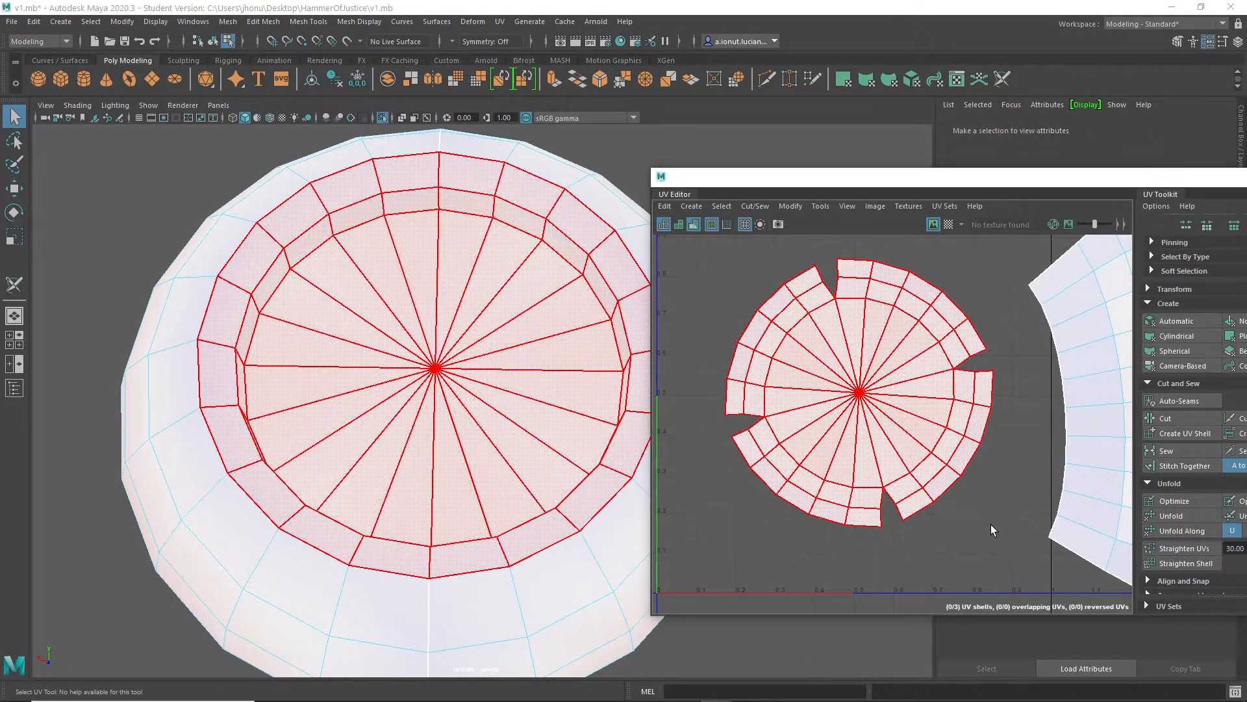
pyautogui.scroll(-3, 1005, 528)
pyautogui.click(1011, 587)
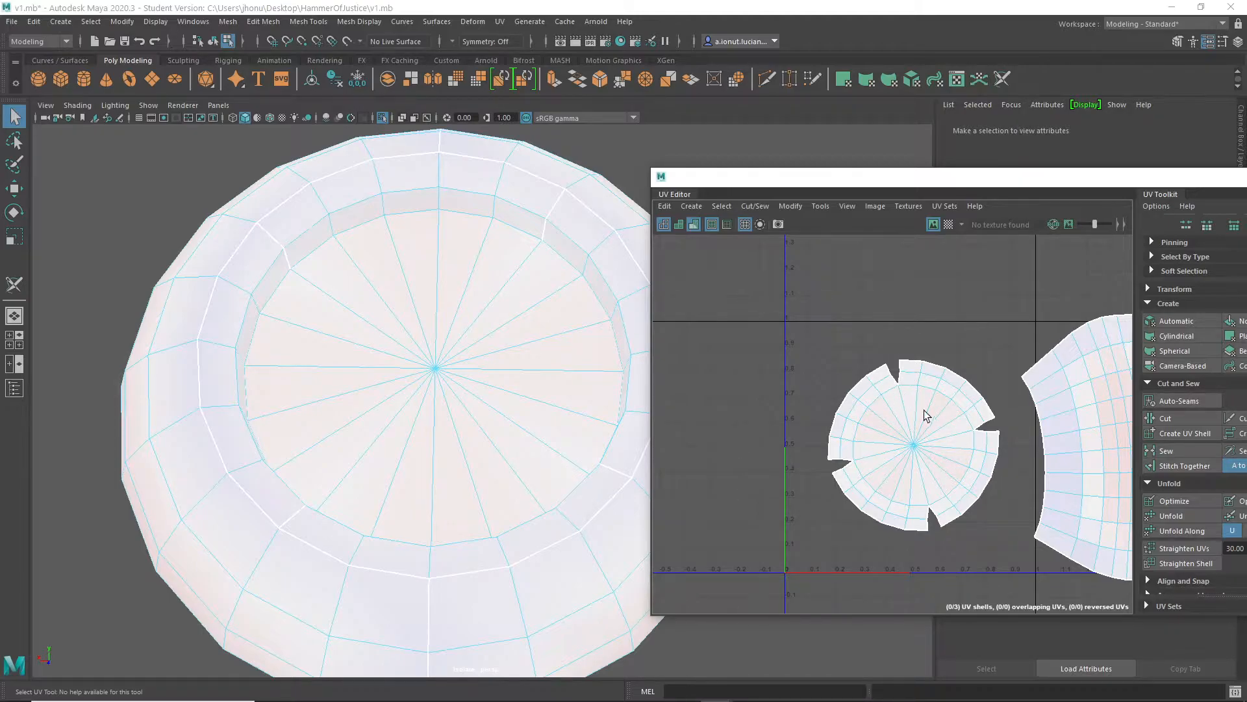
# Exit the isolated view and apply an automatic UV projection to the narrow ring beside the end piece
pyautogui.keyDown('alt'); pyautogui.moveTo(466, 348); pyautogui.dragTo(468, 373); pyautogui.keyUp('alt')
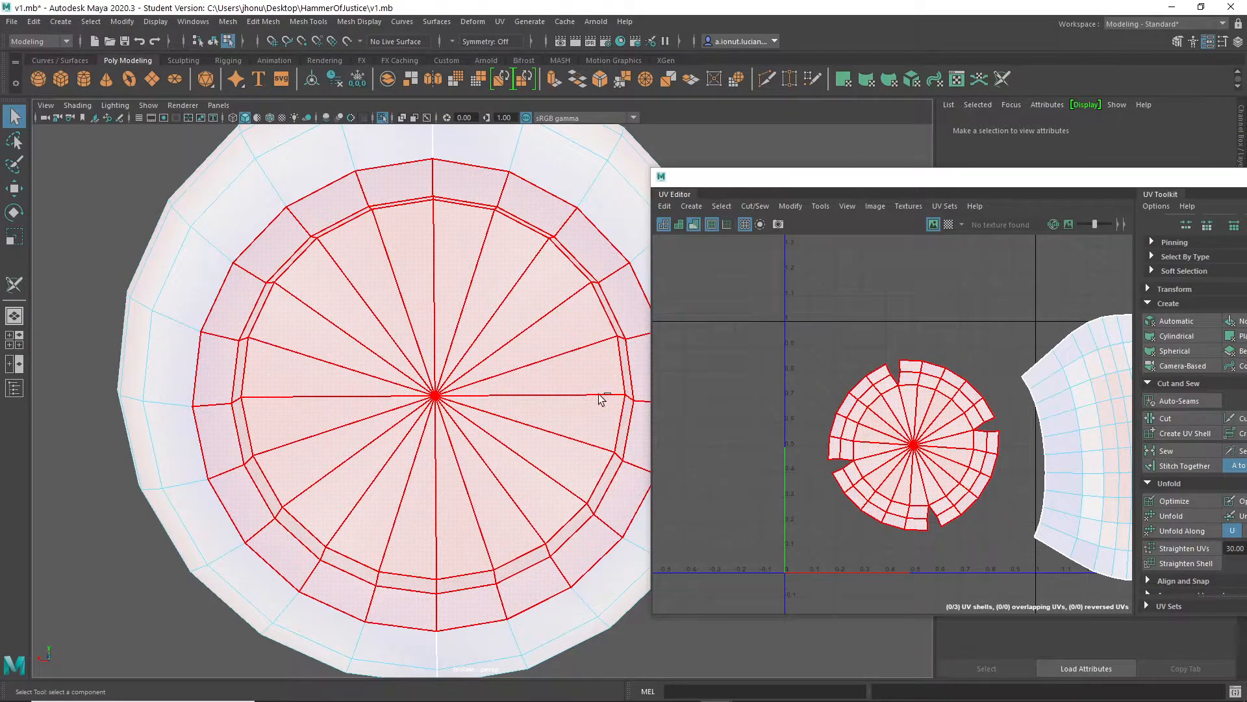
pyautogui.moveTo(435, 273); pyautogui.dragTo(487, 238, button='right')
pyautogui.scroll(-6, 488, 306)
pyautogui.keyDown('alt'); pyautogui.moveTo(487, 307); pyautogui.dragTo(505, 409); pyautogui.keyUp('alt')
pyautogui.click(426, 403)
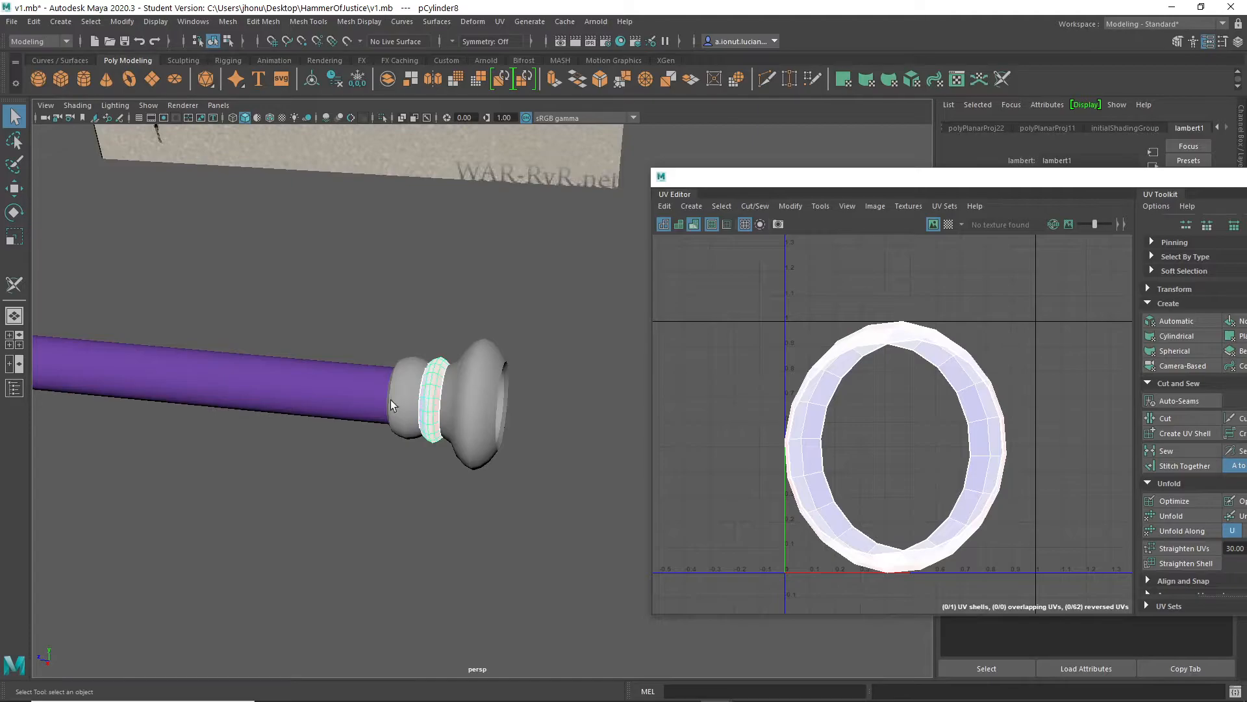
pyautogui.click(400, 406)
pyautogui.click(429, 411)
pyautogui.scroll(4, 429, 411)
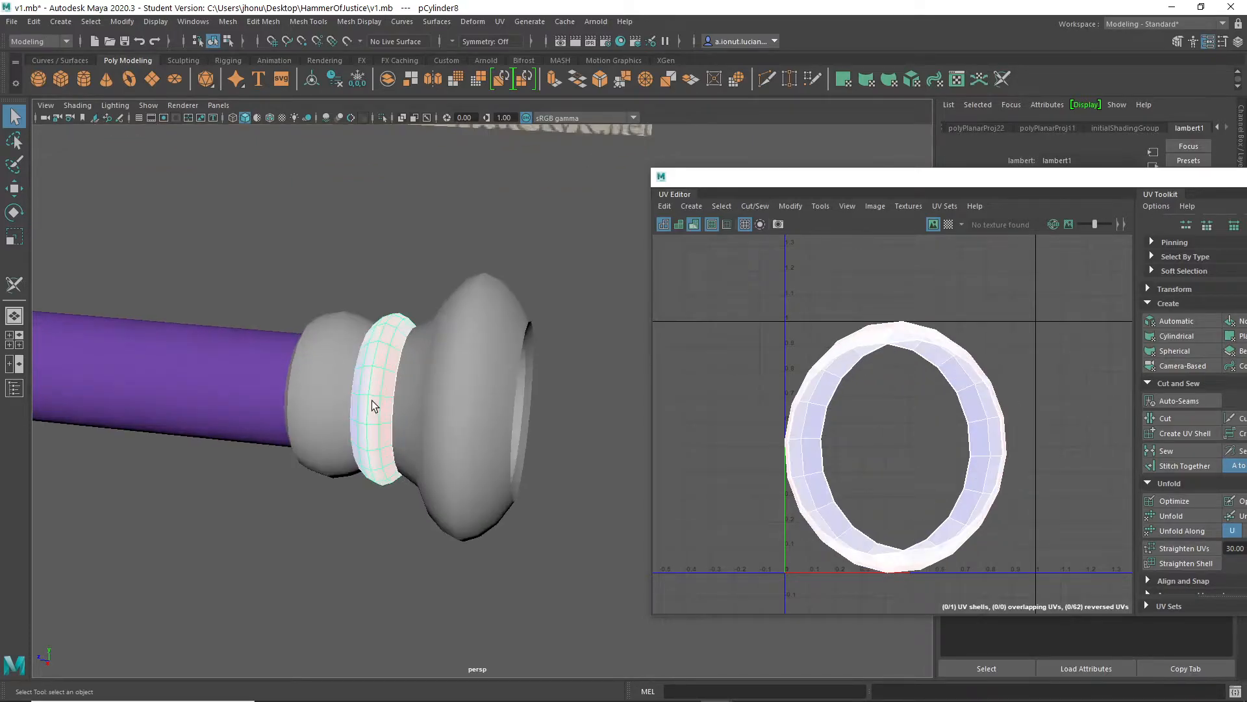
pyautogui.click(1174, 323)
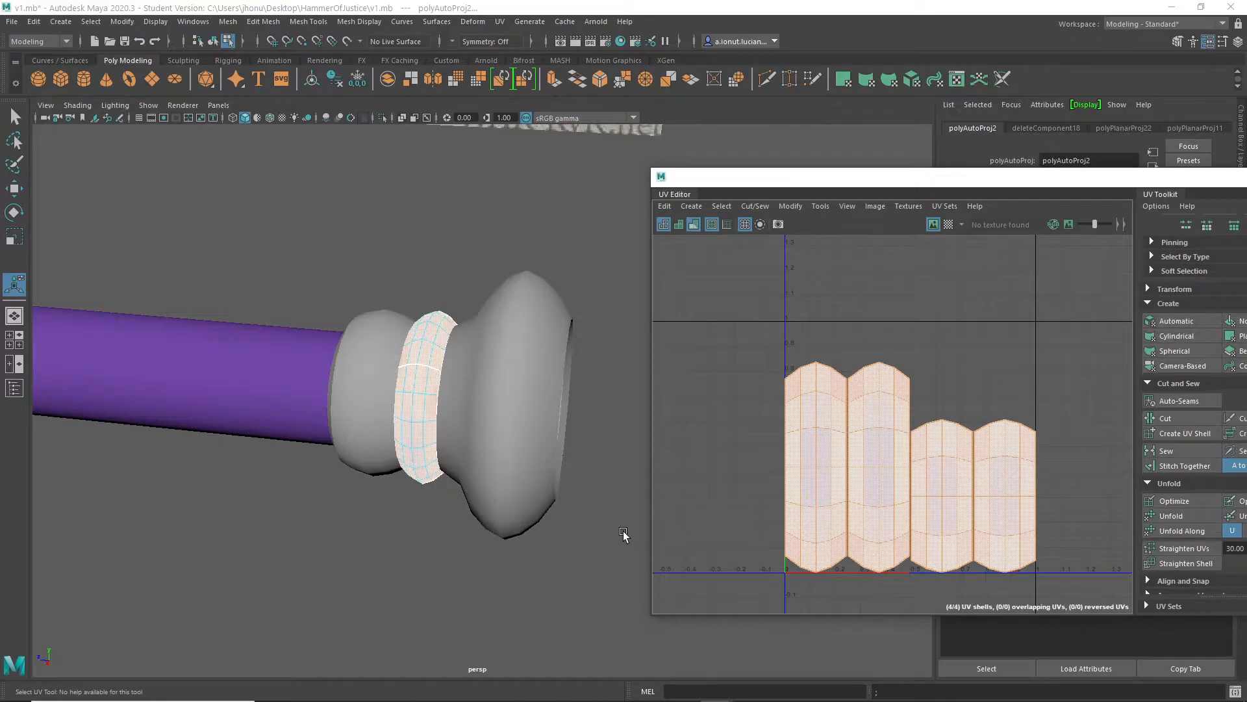
# Try an automatic UV projection on the collar next to the purple handle
pyautogui.click(392, 419)
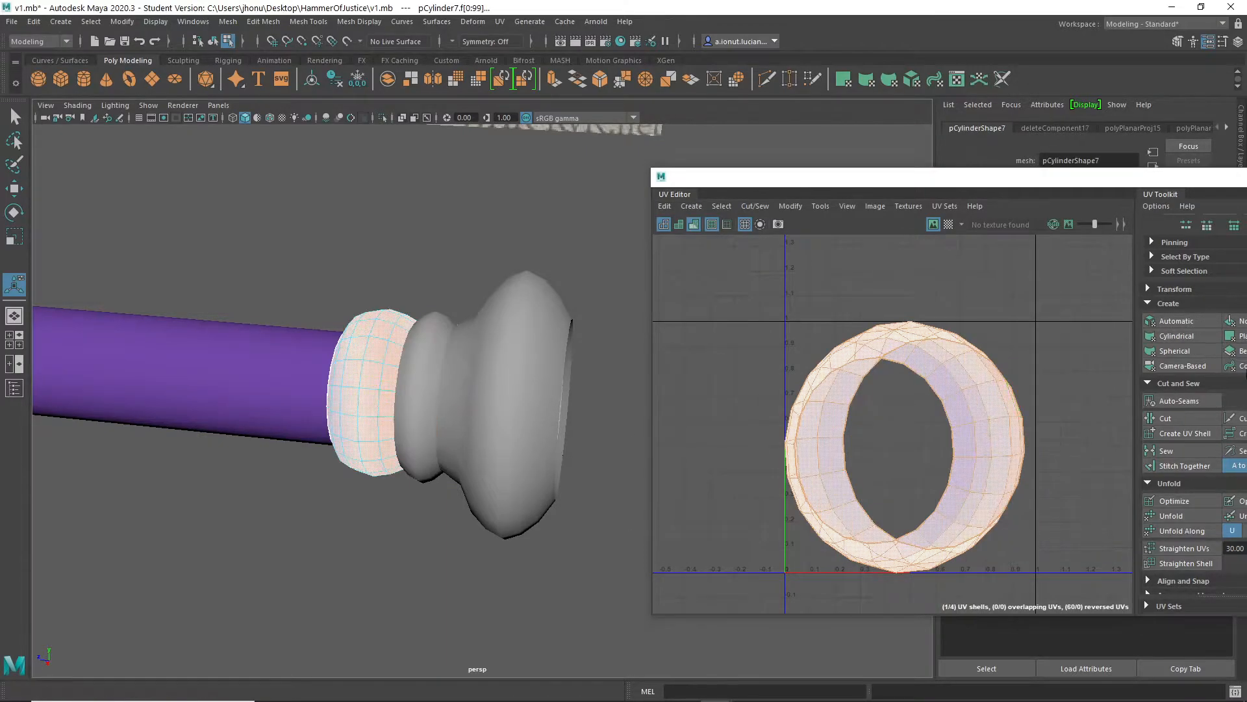
pyautogui.click(1176, 323)
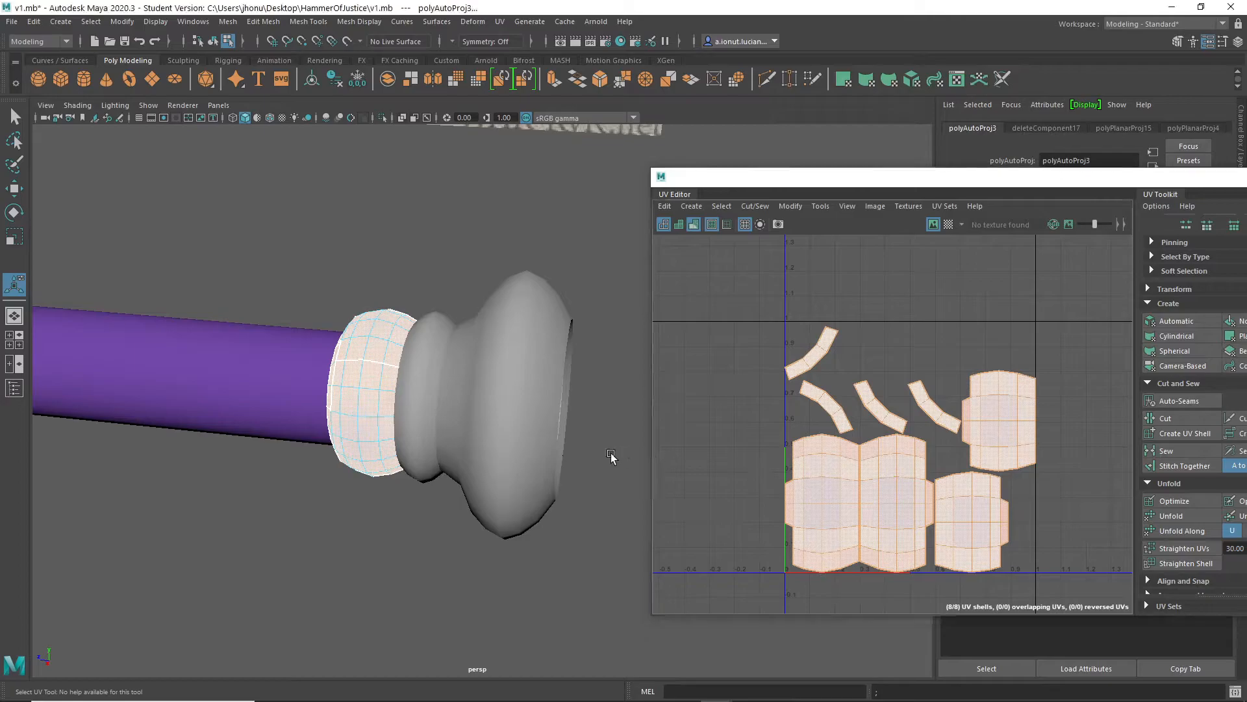
pyautogui.keyDown('alt'); pyautogui.moveTo(348, 422); pyautogui.dragTo(513, 434); pyautogui.keyUp('alt')
pyautogui.click(476, 422)
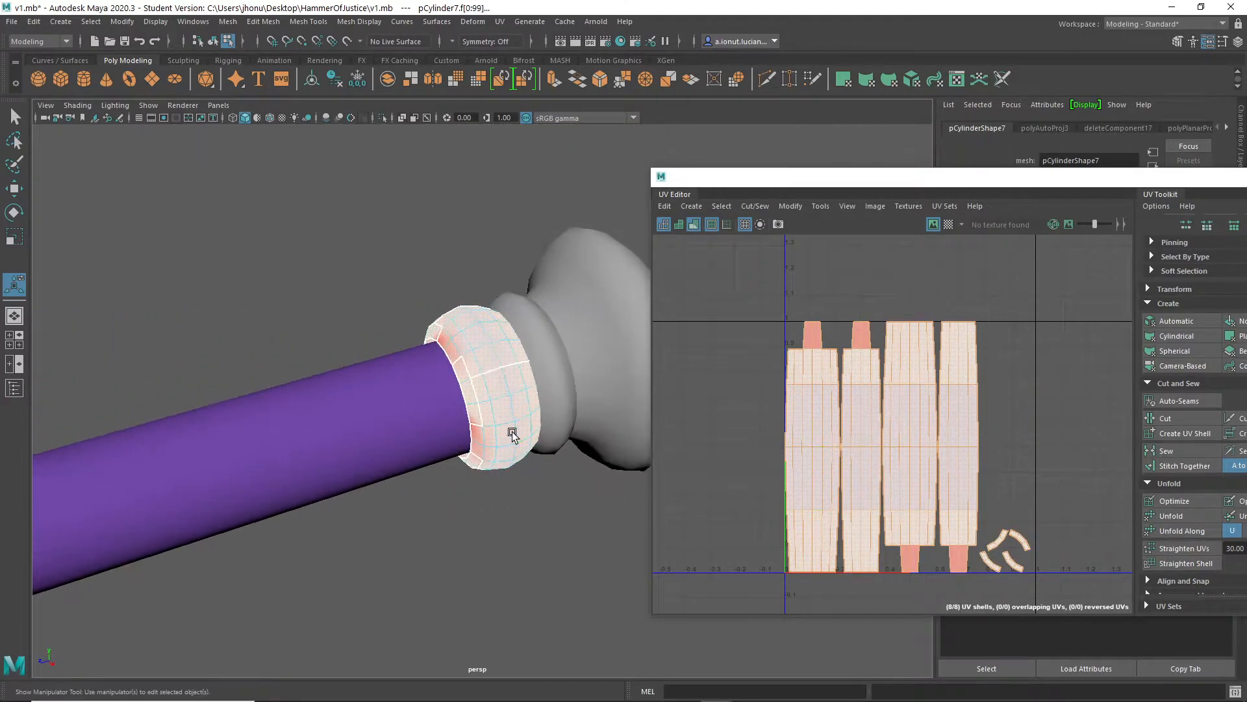
pyautogui.hotkey('ctrl', 'z')
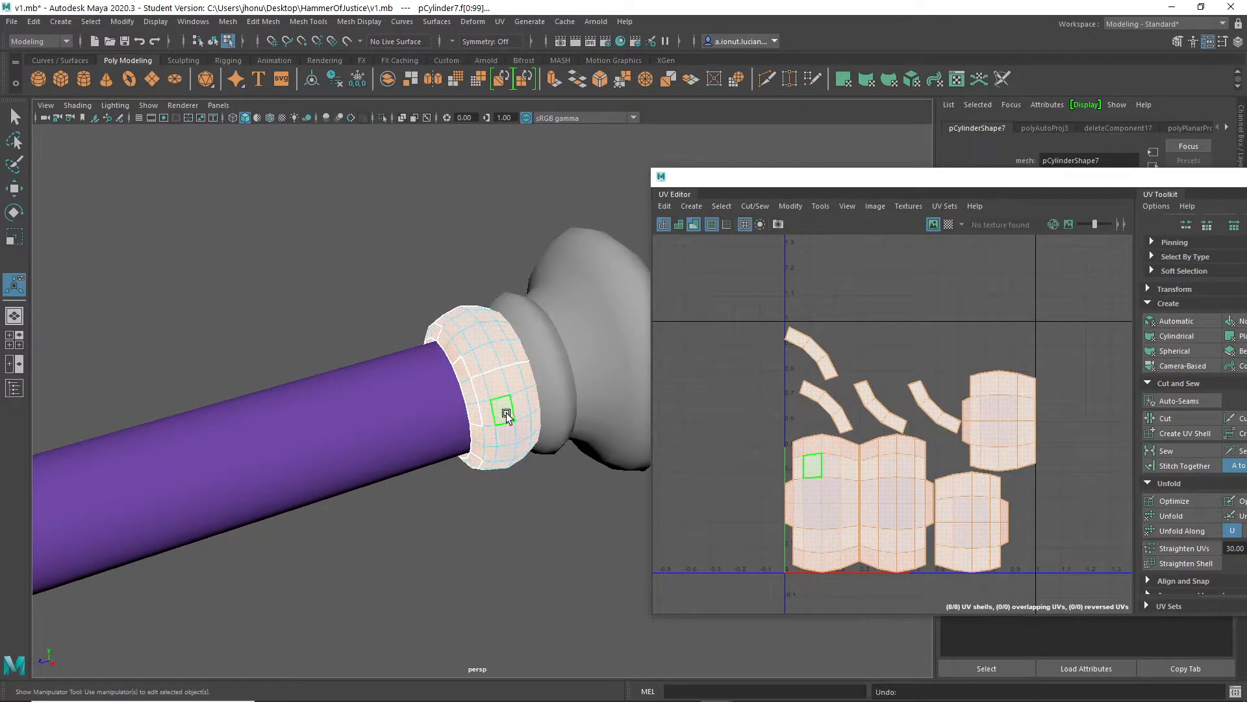
pyautogui.press('q')
pyautogui.click(539, 339)
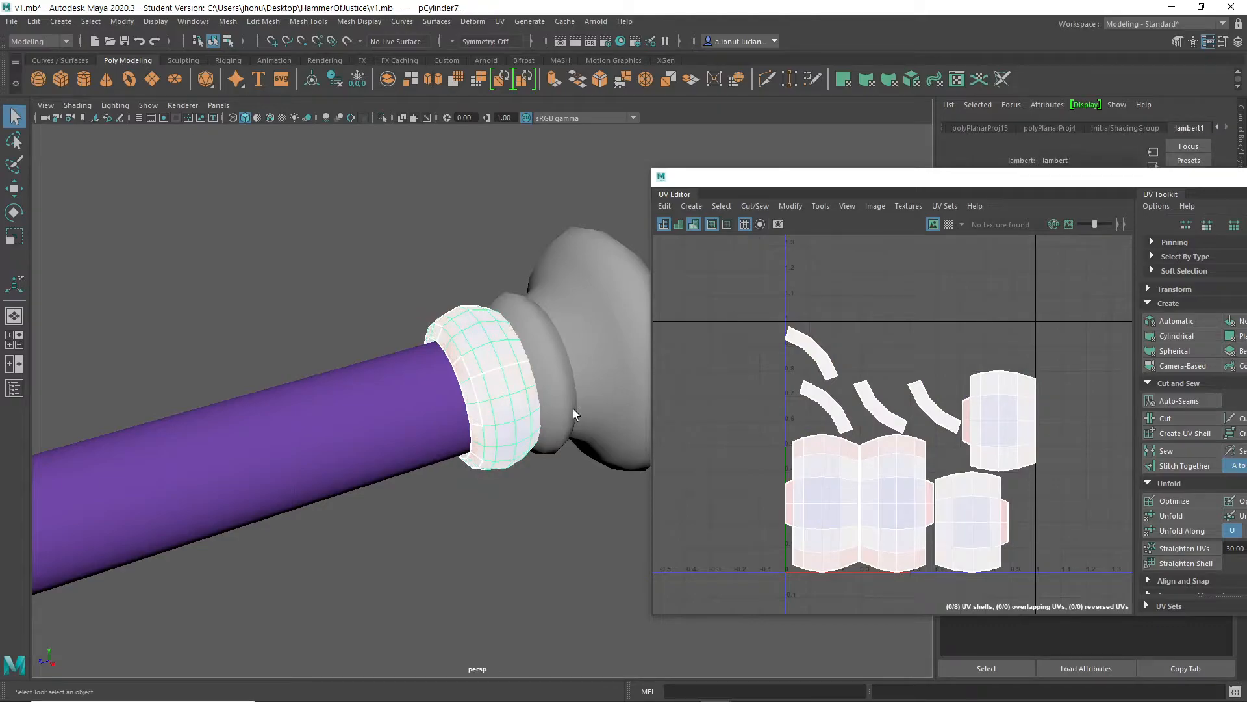
# Apply a camera-based UV projection to the collar next to the handle and cut seams across its band to split it in two
pyautogui.click(1186, 368)
pyautogui.keyDown('alt'); pyautogui.moveTo(449, 364); pyautogui.dragTo(474, 344); pyautogui.keyUp('alt')
pyautogui.moveTo(474, 345); pyautogui.dragTo(478, 294, button='right')
pyautogui.keyDown('alt'); pyautogui.moveTo(479, 306); pyautogui.dragTo(448, 345); pyautogui.keyUp('alt')
pyautogui.click(448, 345)
pyautogui.keyDown('alt'); pyautogui.moveTo(516, 451); pyautogui.dragTo(494, 520); pyautogui.keyUp('alt')
pyautogui.keyDown('shift'); pyautogui.rightClick(858, 398); pyautogui.keyUp('shift')
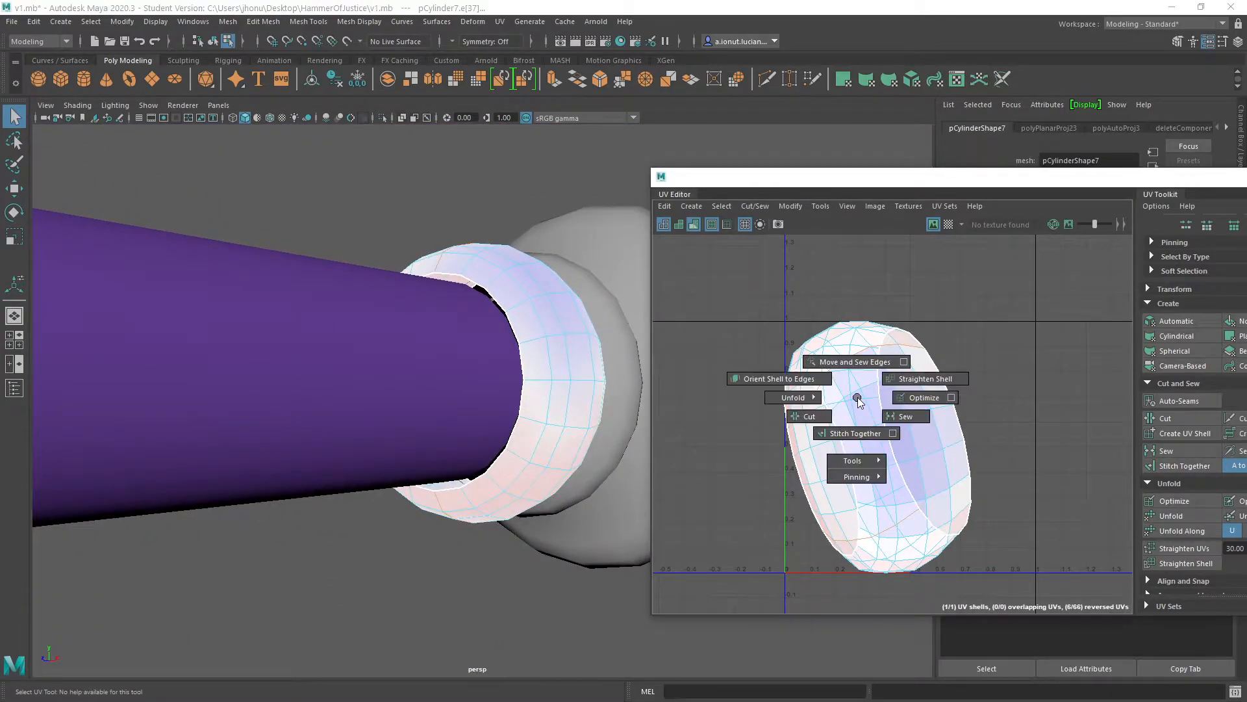
pyautogui.click(805, 417)
# Switch to UV shell selection, select both of the collar's shells and unfold them
pyautogui.rightClick(864, 393)
pyautogui.click(893, 481)
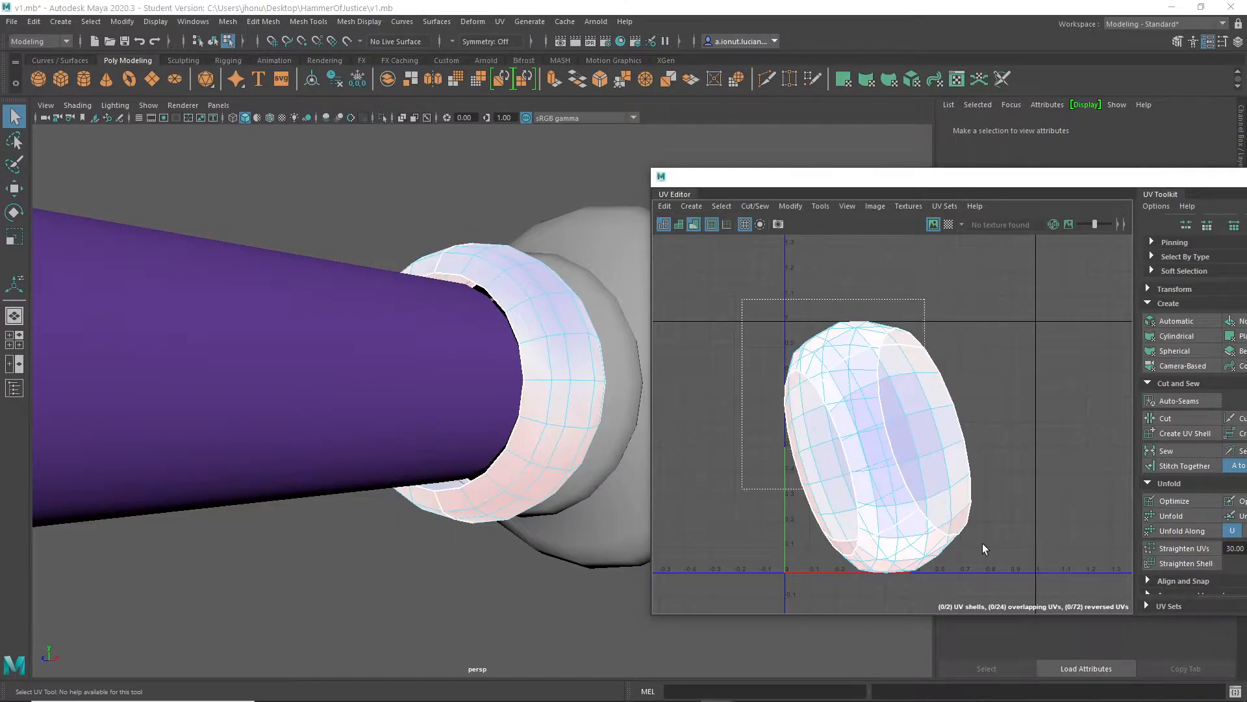
pyautogui.click(864, 385)
pyautogui.keyDown('shift'); pyautogui.moveTo(864, 379); pyautogui.dragTo(695, 380, button='right'); pyautogui.keyUp('shift')
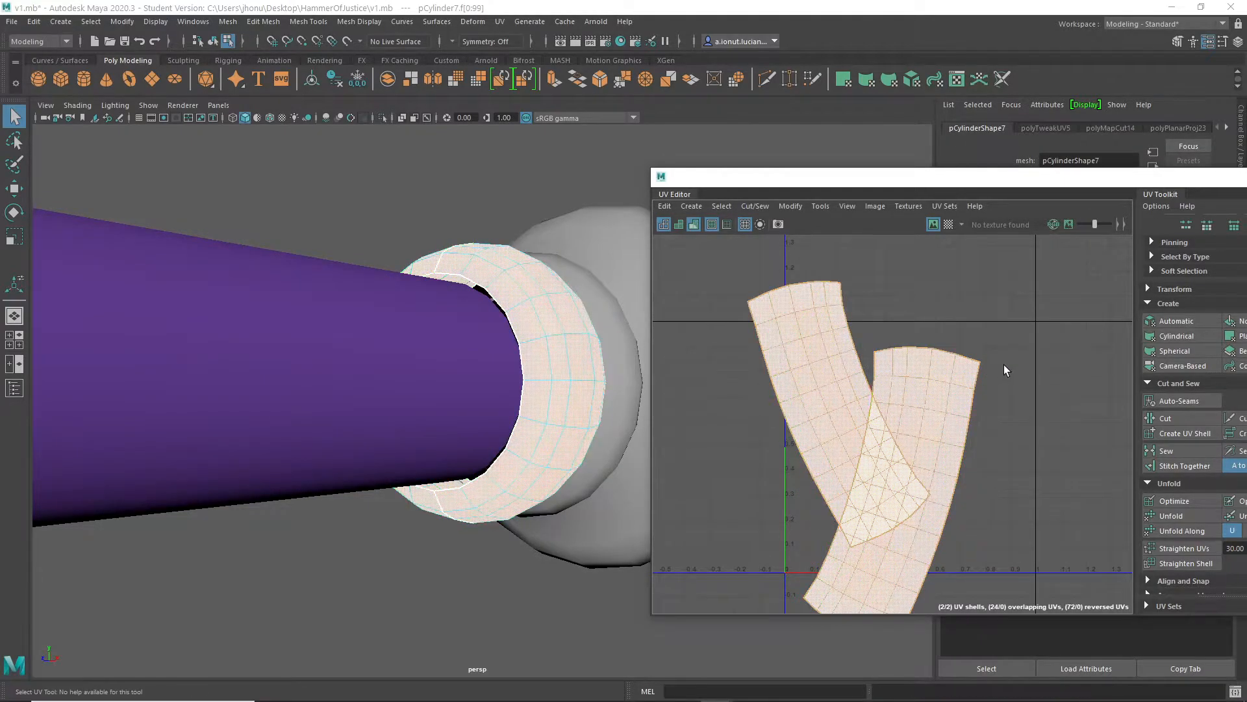
pyautogui.click(1005, 367)
# Select the collar, narrow ring and end piece together and assign the existing UVED material to them
pyautogui.scroll(-4, 1007, 497)
pyautogui.scroll(-5, 547, 412)
pyautogui.keyDown('alt'); pyautogui.moveTo(547, 412); pyautogui.dragTo(489, 445); pyautogui.keyUp('alt')
pyautogui.click(496, 393)
pyautogui.moveTo(513, 391); pyautogui.dragTo(583, 312, button='right')
pyautogui.moveTo(488, 311); pyautogui.dragTo(543, 399)
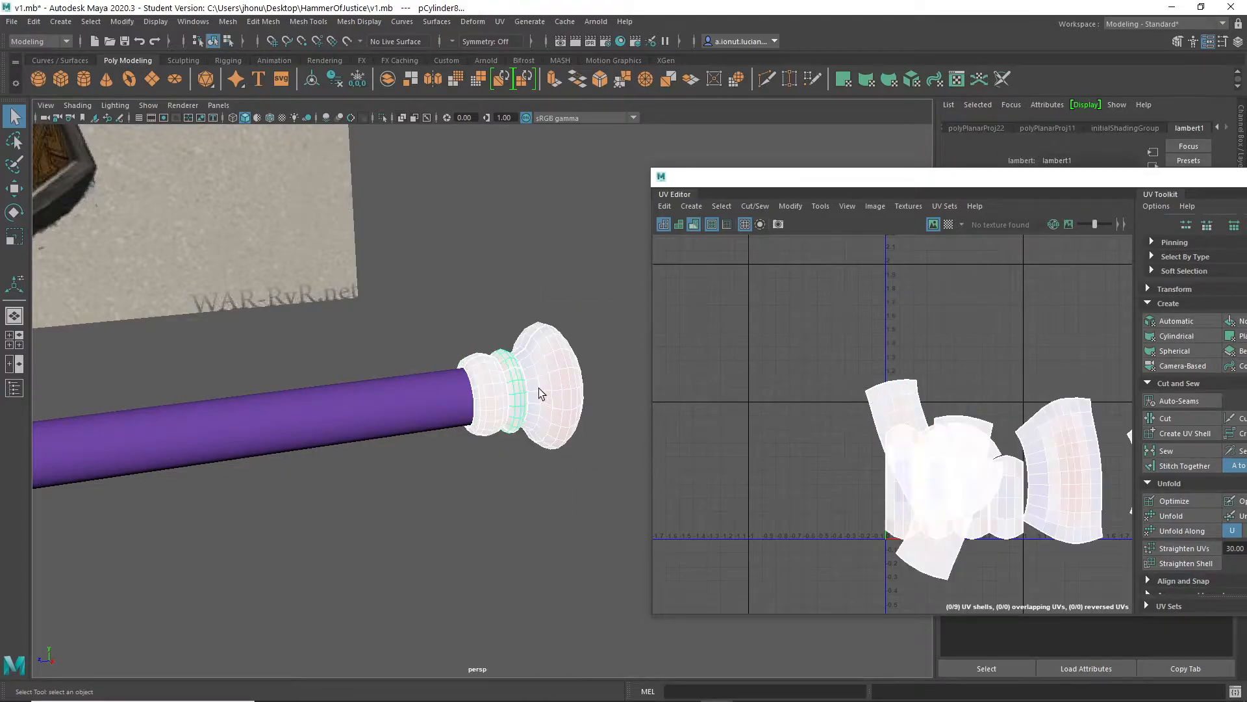
pyautogui.rightClick(508, 297)
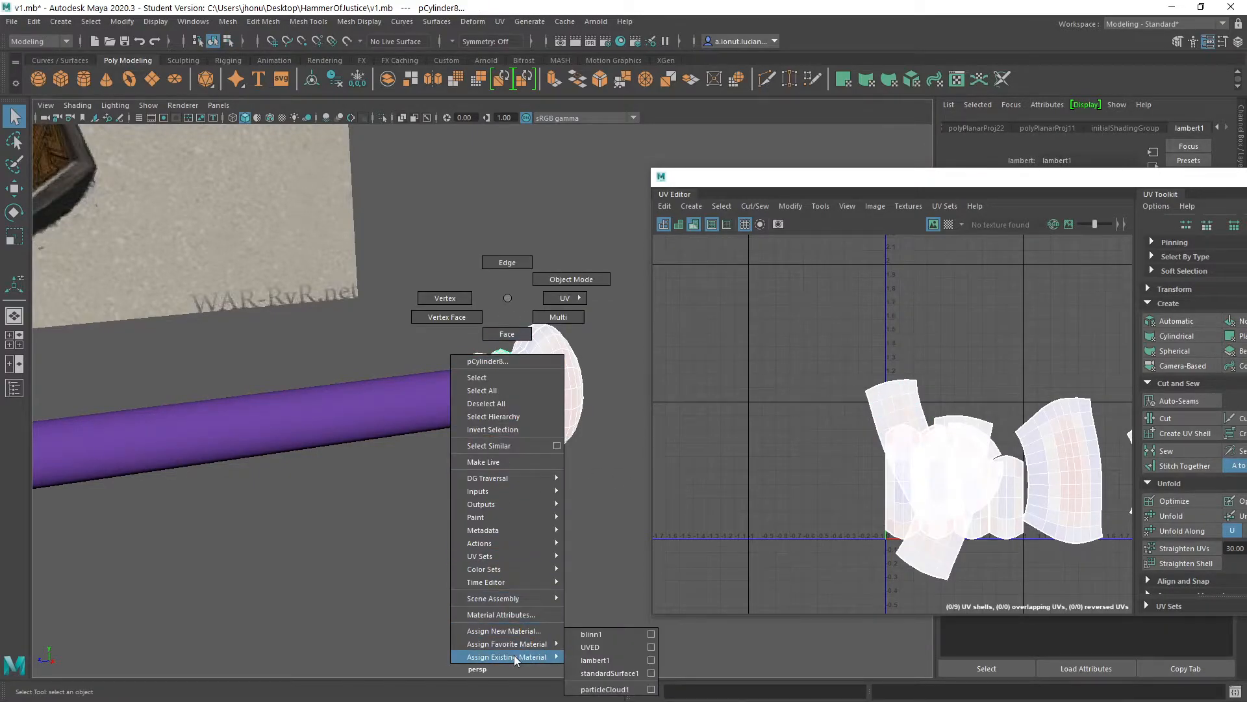
pyautogui.click(594, 660)
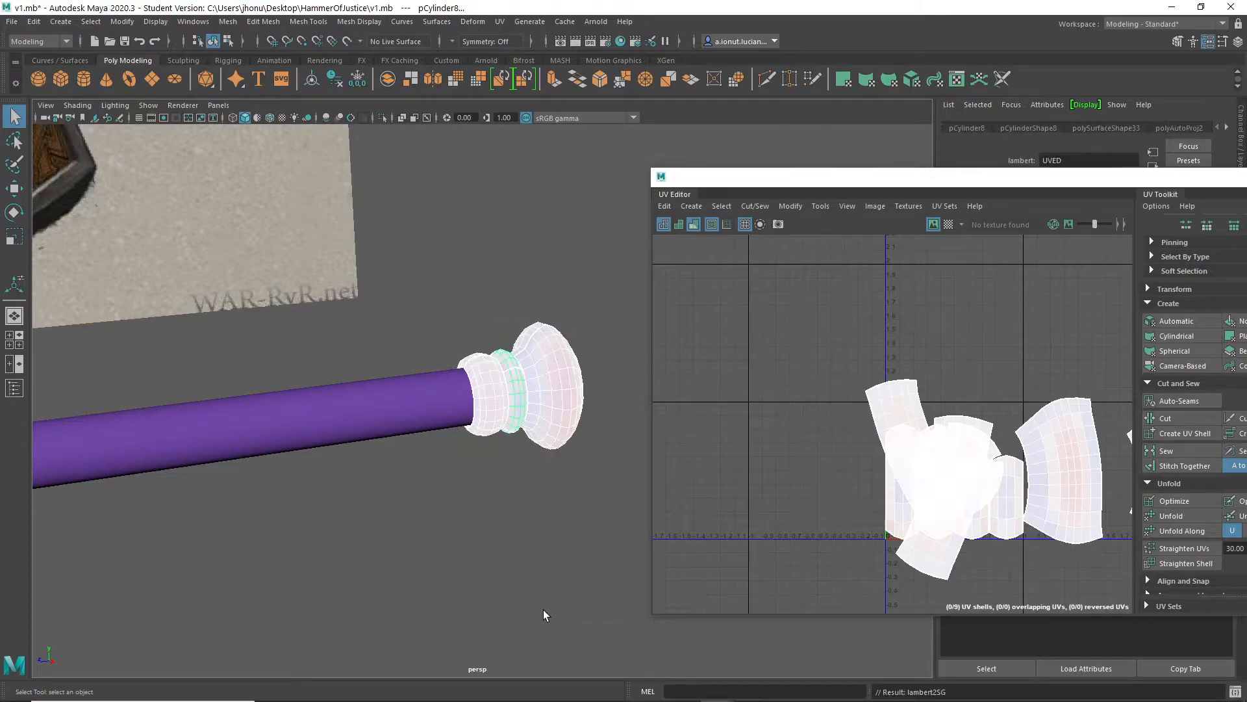
pyautogui.click(547, 611)
# Examine the hammer head's main body and the core piece enclosed behind it, isolating the body to compare them
pyautogui.keyDown('alt'); pyautogui.moveTo(517, 583); pyautogui.dragTo(300, 555); pyautogui.keyUp('alt')
pyautogui.scroll(5, 431, 495)
pyautogui.keyDown('alt'); pyautogui.moveTo(432, 495); pyautogui.dragTo(465, 485); pyautogui.keyUp('alt')
pyautogui.click(451, 482)
pyautogui.scroll(6, 499, 358)
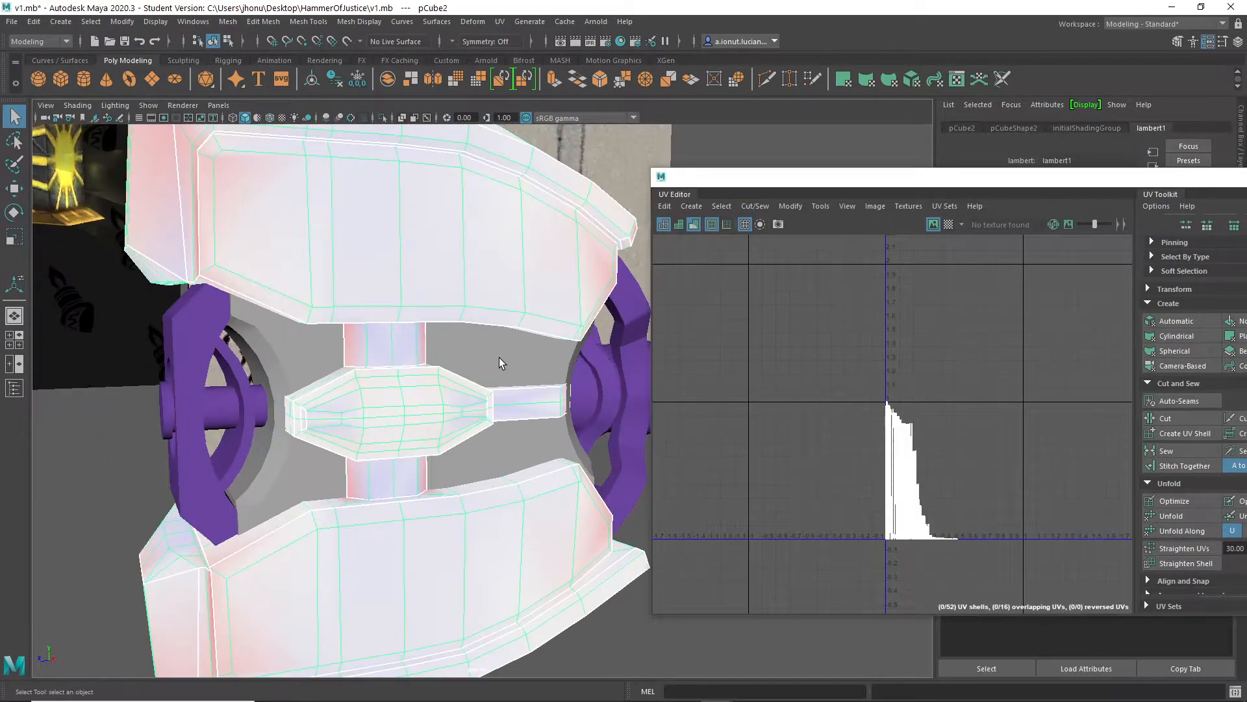
pyautogui.keyDown('alt'); pyautogui.moveTo(544, 429); pyautogui.dragTo(477, 422); pyautogui.keyUp('alt')
pyautogui.hotkey('ctrl', '1')
pyautogui.keyDown('alt'); pyautogui.moveTo(395, 392); pyautogui.dragTo(440, 357); pyautogui.keyUp('alt')
pyautogui.hotkey('ctrl', '1')
pyautogui.scroll(-6, 494, 358)
pyautogui.click(440, 356)
pyautogui.keyDown('alt'); pyautogui.moveTo(509, 379); pyautogui.dragTo(569, 447); pyautogui.keyUp('alt')
pyautogui.click(439, 349)
pyautogui.scroll(8, 569, 447)
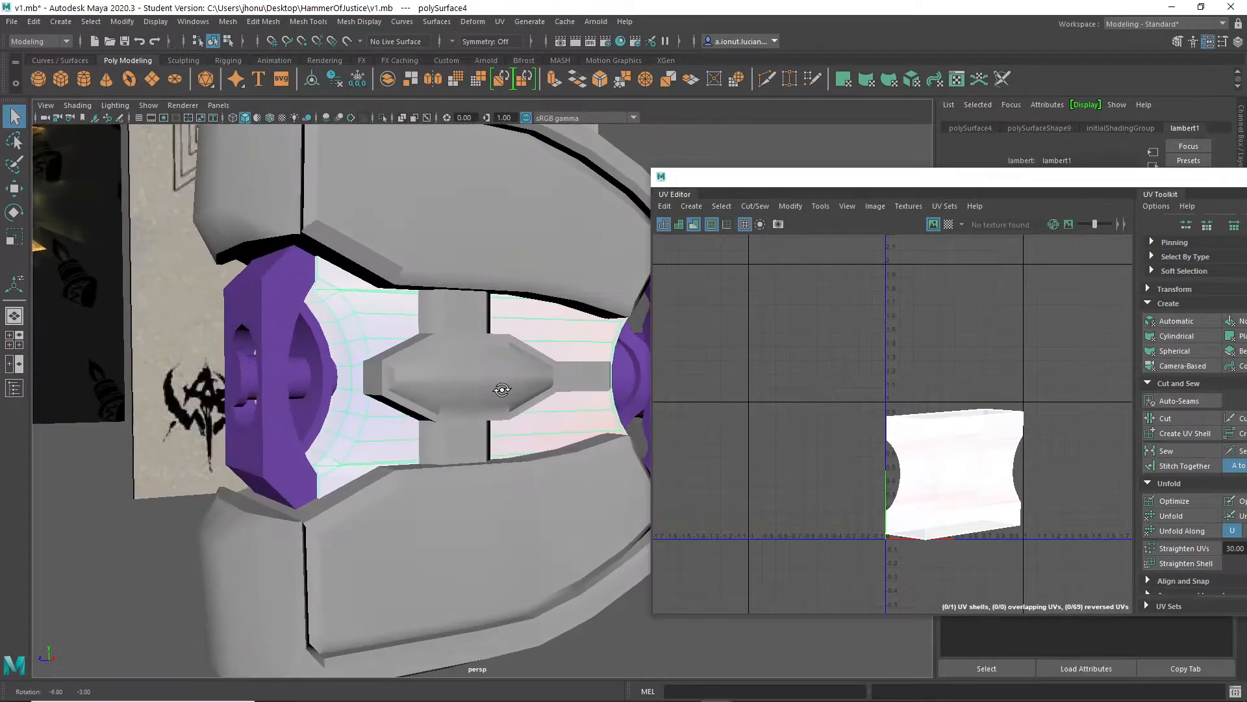
# Apply an automatic UV projection to the core piece inside the hammer head
pyautogui.click(505, 235)
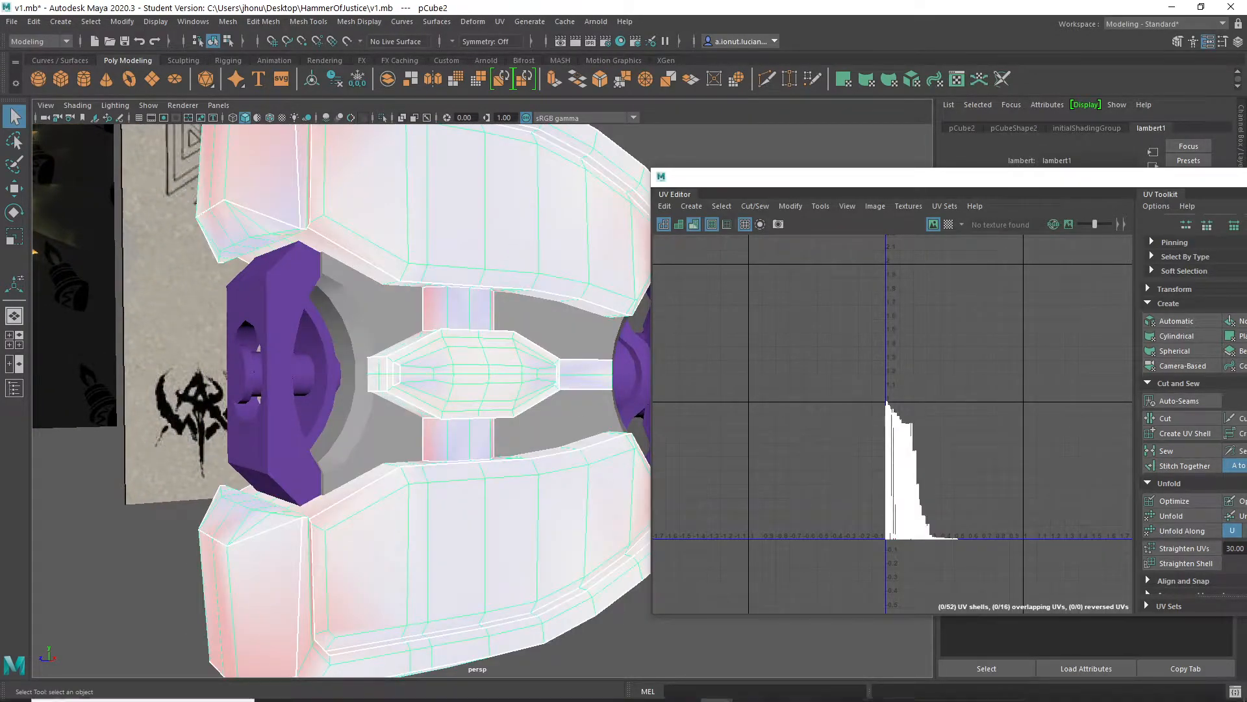
pyautogui.click(594, 332)
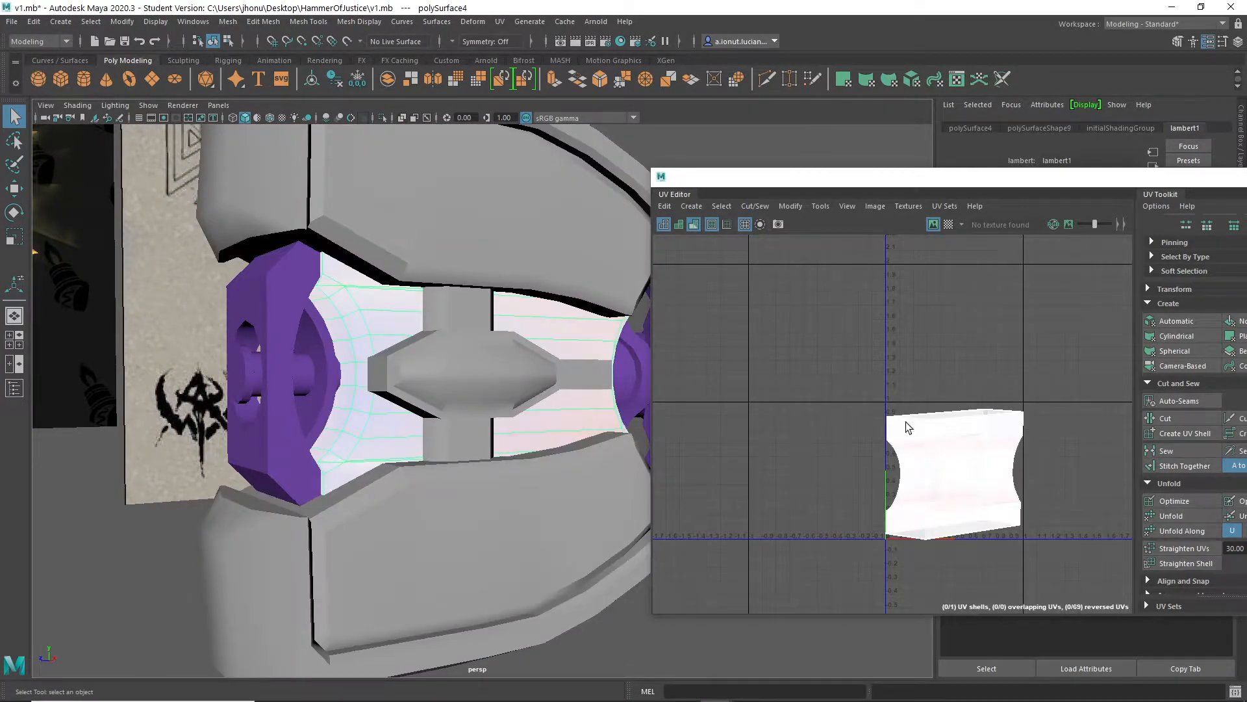
pyautogui.click(1177, 322)
pyautogui.scroll(6, 1011, 516)
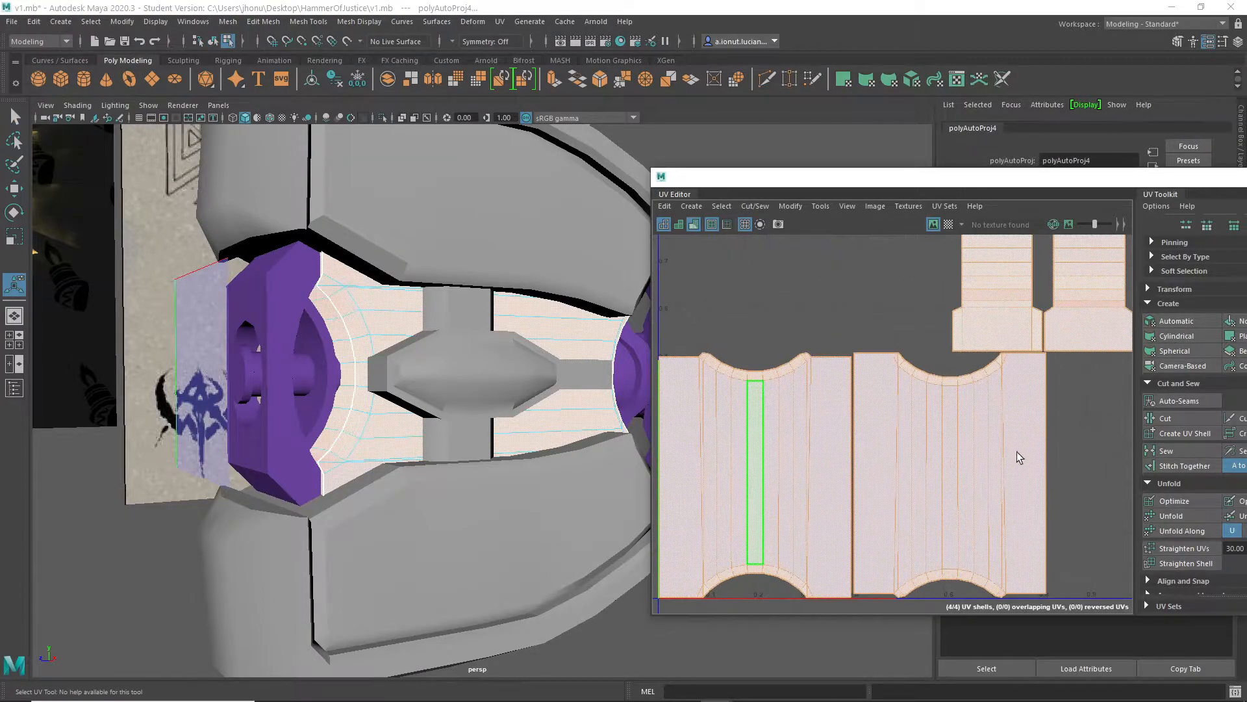
pyautogui.scroll(-2, 994, 492)
pyautogui.click(747, 360)
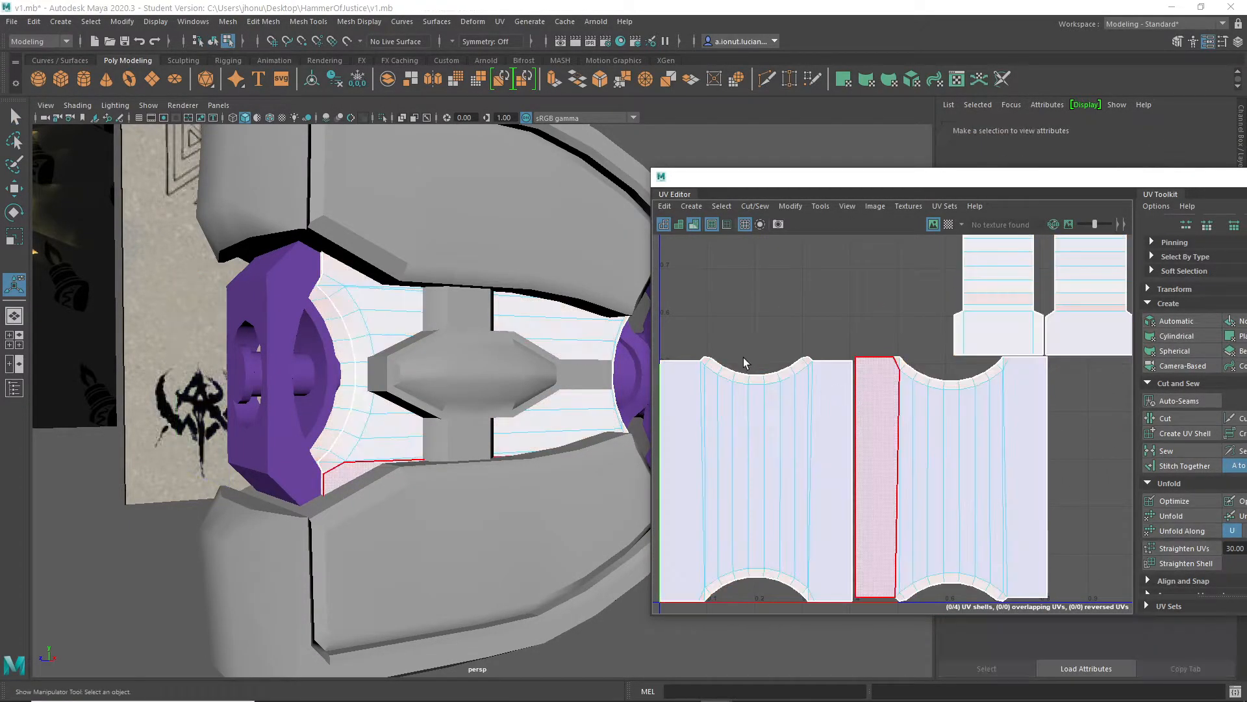
pyautogui.press('q')
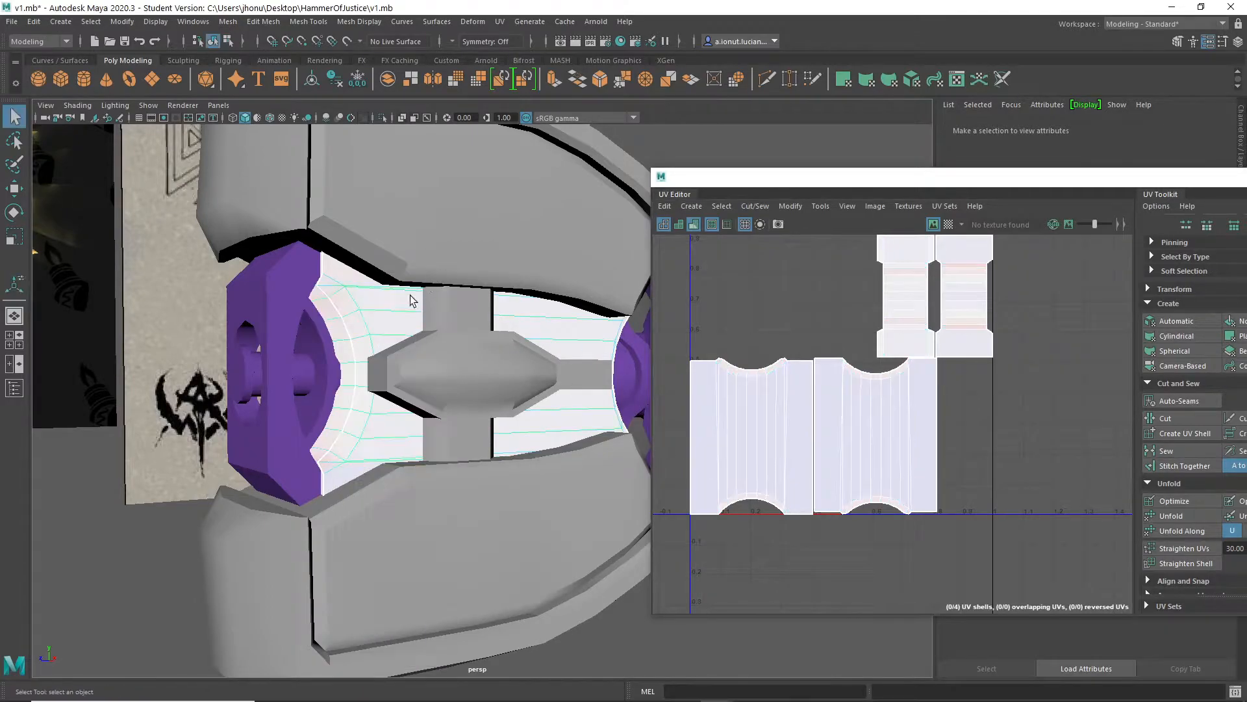
# Isolate the hammer head's main body and apply a camera-based UV projection to it
pyautogui.click(377, 319)
pyautogui.press('f')
pyautogui.click(462, 301)
pyautogui.hotkey('ctrl', '1')
pyautogui.press('f')
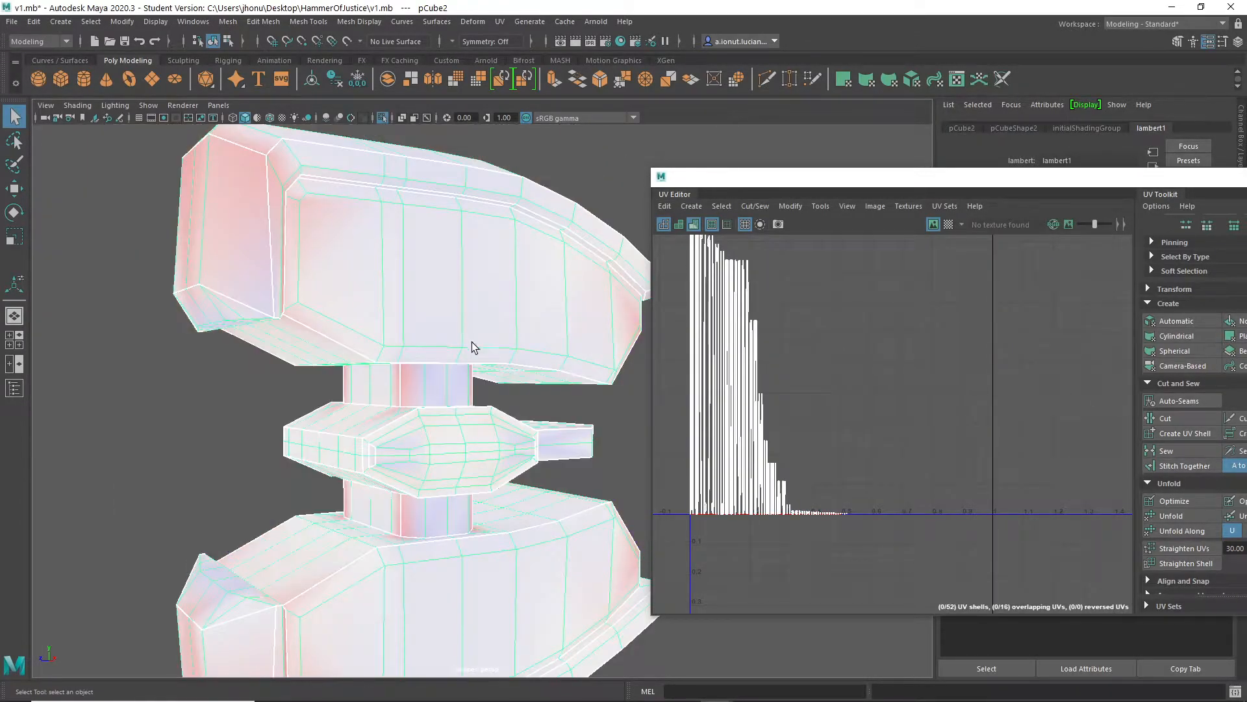
pyautogui.click(1178, 367)
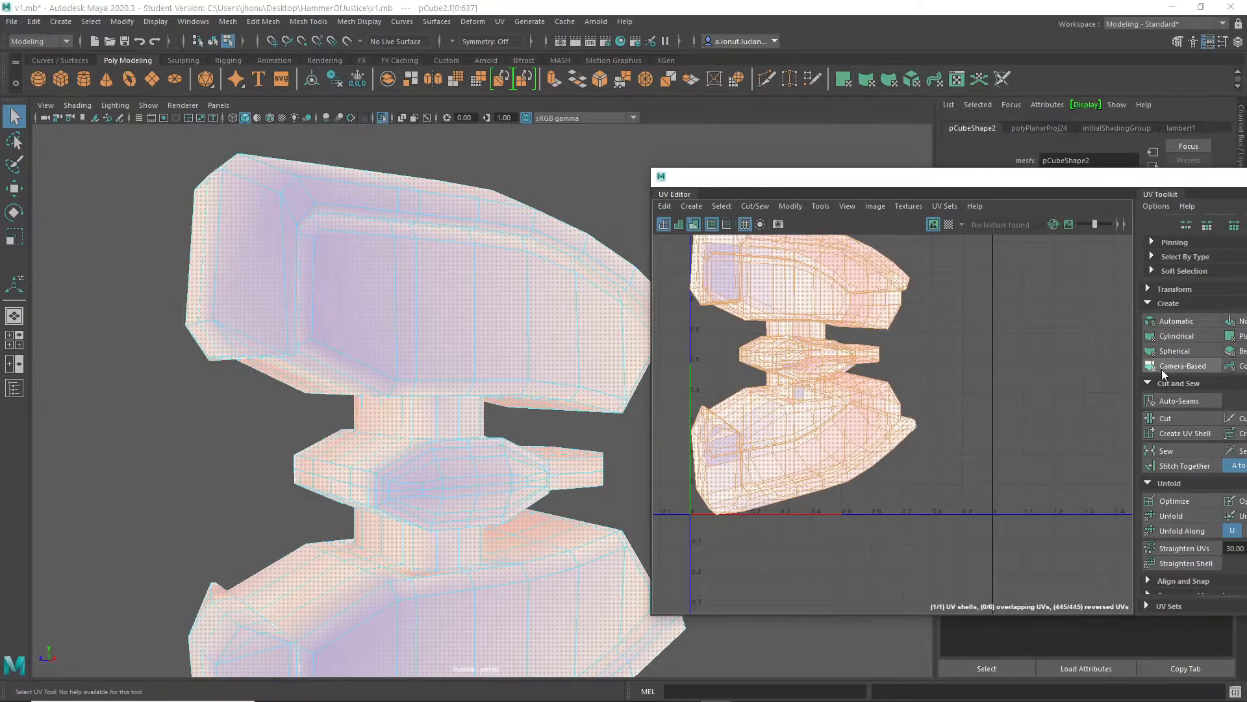
pyautogui.keyDown('alt'); pyautogui.moveTo(361, 385); pyautogui.dragTo(469, 326); pyautogui.keyUp('alt')
pyautogui.moveTo(485, 275); pyautogui.dragTo(525, 282, button='right')
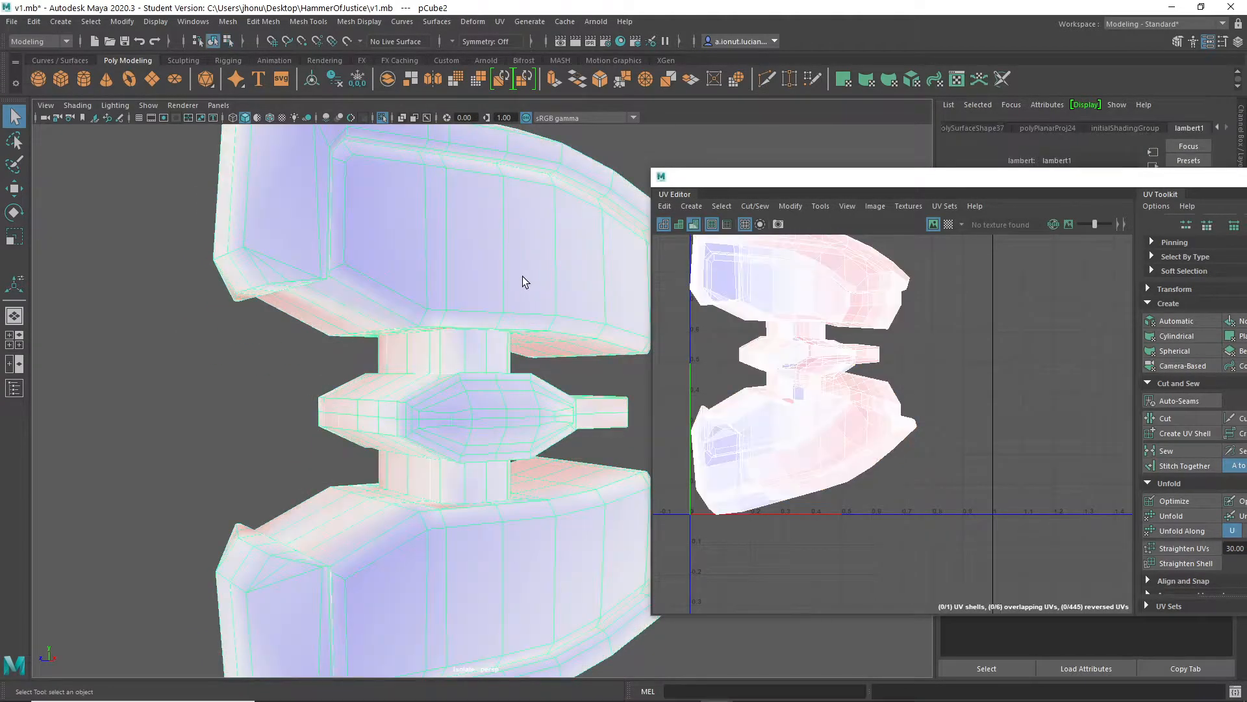
# Turn off the UV distortion shading on the isolated hammer head body
pyautogui.hotkey('ctrl', '1')
pyautogui.hotkey('ctrl', '1')
pyautogui.keyDown('alt'); pyautogui.moveTo(416, 297); pyautogui.dragTo(372, 281); pyautogui.keyUp('alt')
pyautogui.click(693, 225)
pyautogui.moveTo(345, 325)
pyautogui.keyDown('alt'); pyautogui.mouseDown()
pyautogui.moveTo(273, 344)
pyautogui.moveTo(311, 349)
pyautogui.mouseUp(); pyautogui.keyUp('alt')
pyautogui.scroll(3, 455, 412)
pyautogui.keyDown('alt'); pyautogui.moveTo(471, 421); pyautogui.dragTo(518, 465, button='middle'); pyautogui.keyUp('alt')
pyautogui.scroll(4, 518, 465)
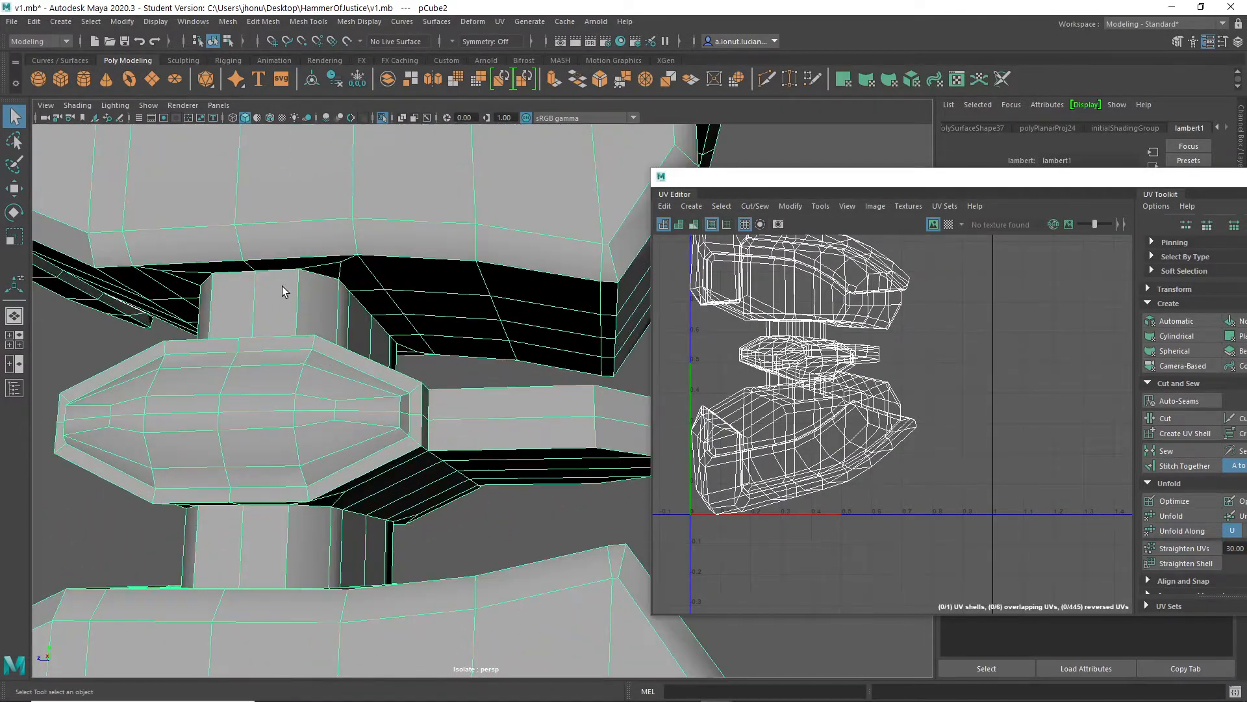
# Select the edge loops at both ends of the two necks between the head blocks and centre piece, and cut them
pyautogui.moveTo(283, 290); pyautogui.dragTo(288, 251, button='right')
pyautogui.click(283, 270)
pyautogui.keyDown('alt'); pyautogui.moveTo(329, 298); pyautogui.dragTo(403, 447); pyautogui.keyUp('alt')
pyautogui.click(459, 448)
pyautogui.keyDown('alt'); pyautogui.moveTo(501, 449); pyautogui.dragTo(382, 389); pyautogui.keyUp('alt')
pyautogui.scroll(4, 361, 431)
pyautogui.keyDown('shift'); pyautogui.doubleClick(317, 305); pyautogui.keyUp('shift')
pyautogui.scroll(-3, 385, 291)
pyautogui.keyDown('shift'); pyautogui.doubleClick(431, 394); pyautogui.keyUp('shift')
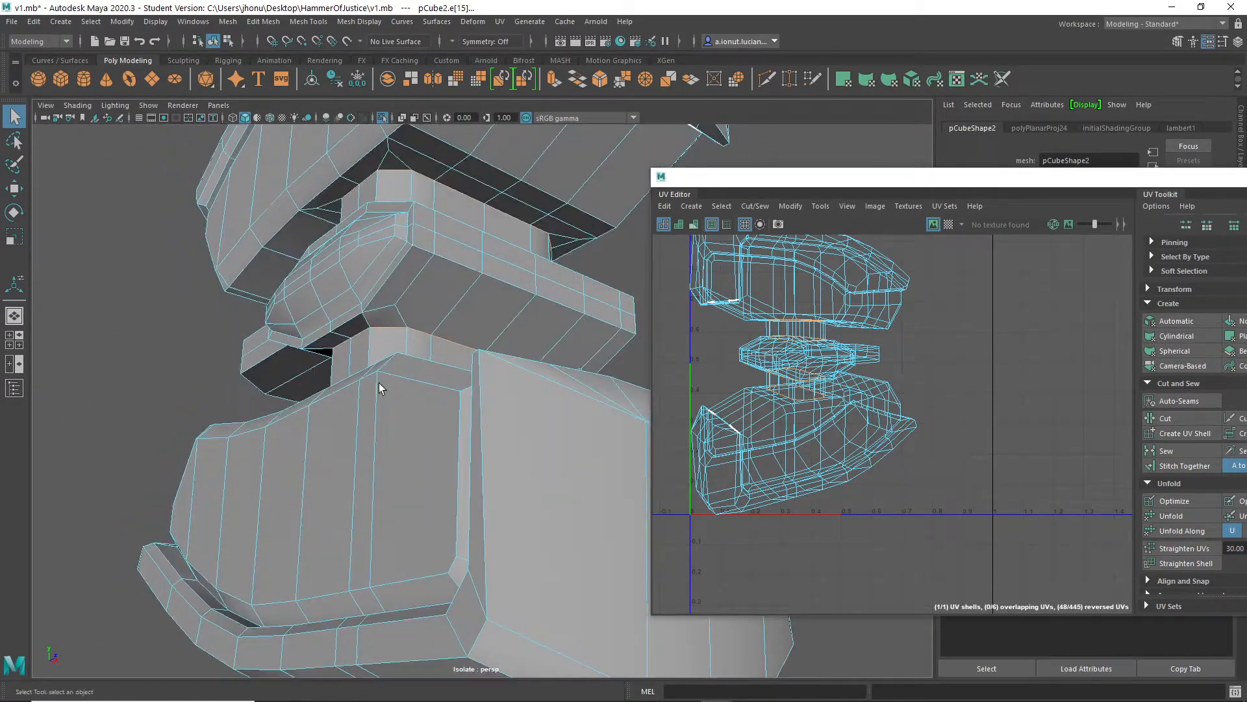
pyautogui.click(1155, 425)
# Switch to UV shell selection and move the upper block, lower block and centre piece shells away from the two neck shells
pyautogui.keyDown('alt'); pyautogui.moveTo(624, 416); pyautogui.dragTo(472, 397); pyautogui.keyUp('alt')
pyautogui.moveTo(809, 292); pyautogui.dragTo(734, 267, button='right')
pyautogui.click(805, 293)
pyautogui.press('w')
pyautogui.moveTo(806, 293); pyautogui.dragTo(840, 216, button='middle')
pyautogui.click(822, 437)
pyautogui.moveTo(822, 438); pyautogui.dragTo(906, 525, button='middle')
pyautogui.click(807, 358)
pyautogui.moveTo(807, 357); pyautogui.dragTo(980, 367, button='middle')
pyautogui.click(801, 331)
pyautogui.click(801, 382)
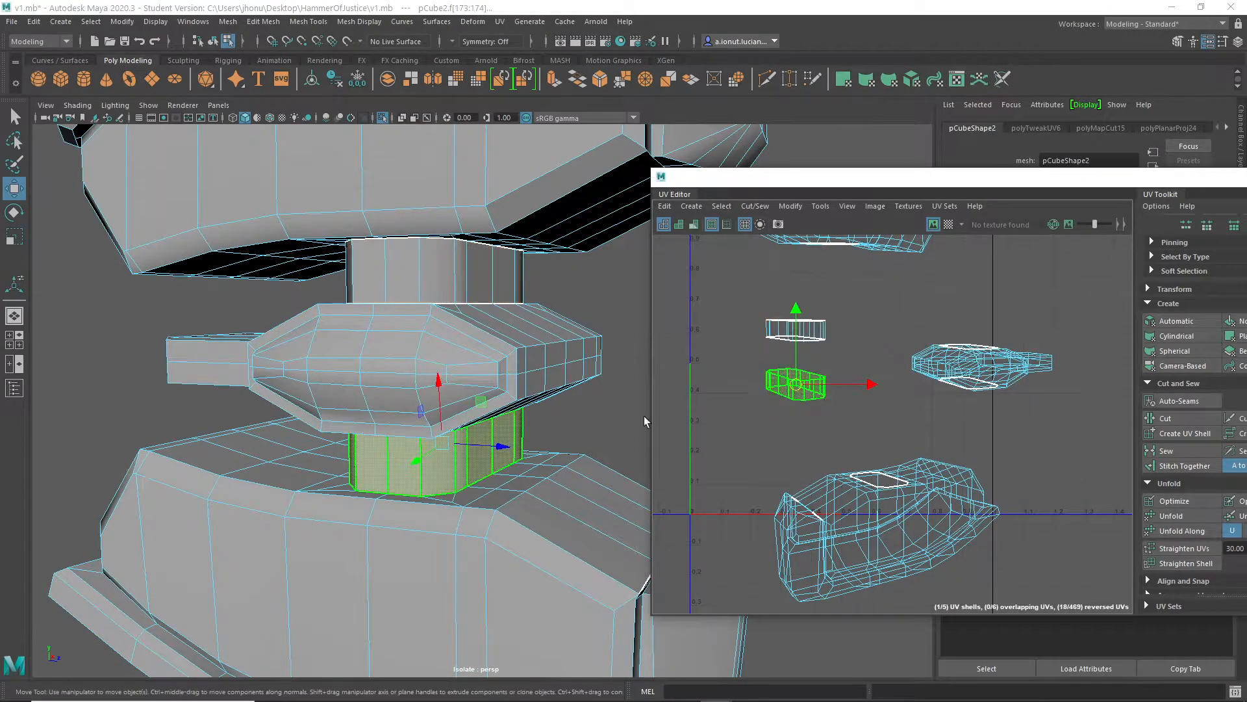
# Switch to edge selection and select the edge loops framing the rounded boss and outline of the hammer's centre piece
pyautogui.click(495, 368)
pyautogui.keyDown('alt'); pyautogui.moveTo(602, 407); pyautogui.dragTo(604, 355, button='middle'); pyautogui.keyUp('alt')
pyautogui.keyDown('alt'); pyautogui.moveTo(465, 347); pyautogui.dragTo(579, 353); pyautogui.keyUp('alt')
pyautogui.scroll(3, 579, 353)
pyautogui.keyDown('alt'); pyautogui.moveTo(579, 354); pyautogui.dragTo(515, 364, button='middle'); pyautogui.keyUp('alt')
pyautogui.press('q')
pyautogui.moveTo(467, 310); pyautogui.dragTo(463, 288, button='right')
pyautogui.doubleClick(458, 286)
pyautogui.keyDown('alt'); pyautogui.moveTo(532, 339); pyautogui.dragTo(280, 351); pyautogui.keyUp('alt')
pyautogui.keyDown('alt'); pyautogui.moveTo(449, 371); pyautogui.dragTo(366, 355, button='middle'); pyautogui.keyUp('alt')
pyautogui.keyDown('shift'); pyautogui.doubleClick(363, 285); pyautogui.keyUp('shift')
pyautogui.hotkey('ctrl', 'z')
pyautogui.keyDown('shift'); pyautogui.doubleClick(315, 298); pyautogui.keyUp('shift')
# Complete the loop selection along the centre piece's projecting arm and cut the UVs along these edges
pyautogui.keyDown('alt'); pyautogui.moveTo(384, 345); pyautogui.dragTo(504, 298); pyautogui.keyUp('alt')
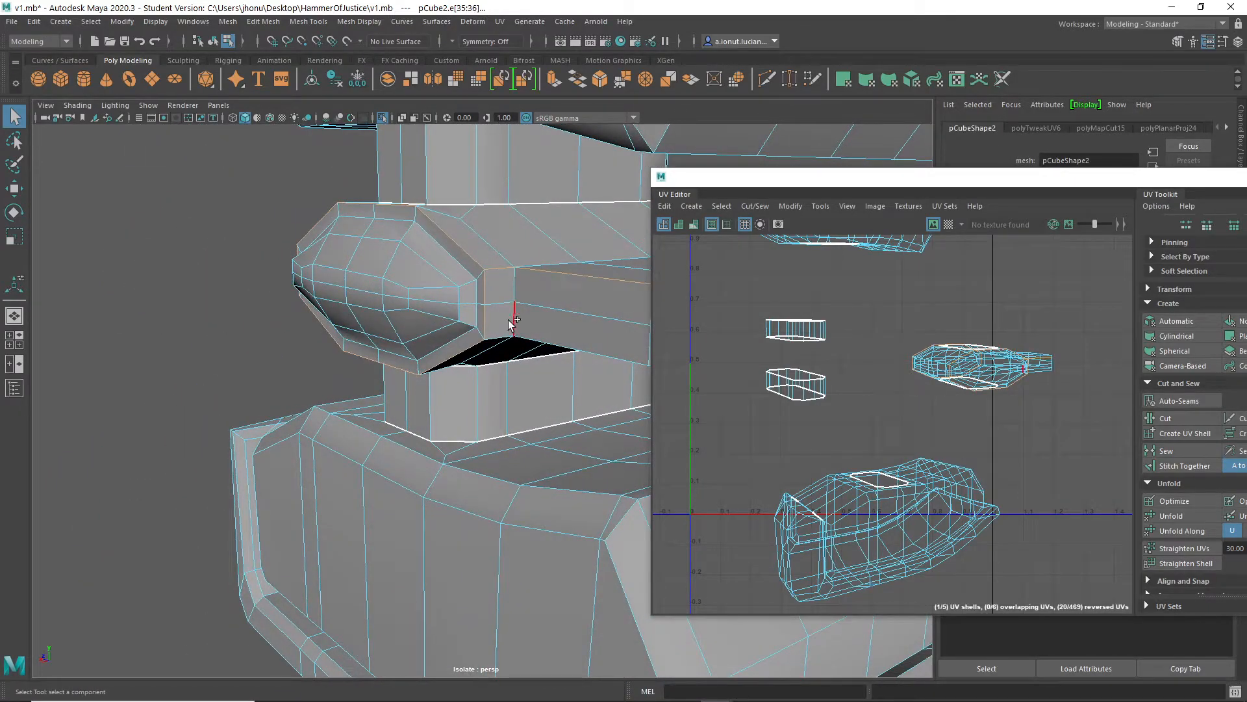
pyautogui.keyDown('alt'); pyautogui.moveTo(556, 323); pyautogui.dragTo(492, 369); pyautogui.keyUp('alt')
pyautogui.keyDown('alt'); pyautogui.moveTo(650, 382); pyautogui.dragTo(504, 333); pyautogui.keyUp('alt')
pyautogui.click(526, 330)
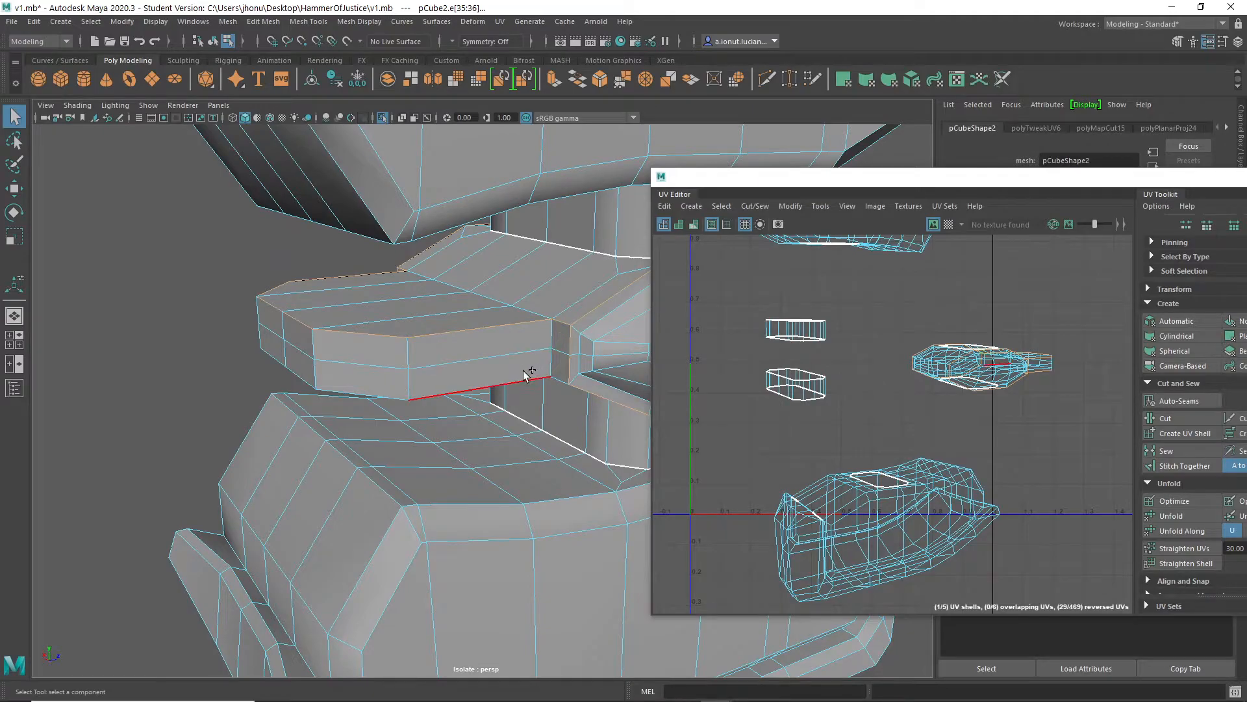
pyautogui.click(418, 382)
pyautogui.keyDown('alt'); pyautogui.moveTo(373, 384); pyautogui.dragTo(445, 288); pyautogui.keyUp('alt')
pyautogui.keyDown('shift'); pyautogui.moveTo(871, 322); pyautogui.dragTo(822, 341, button='right'); pyautogui.keyUp('shift')
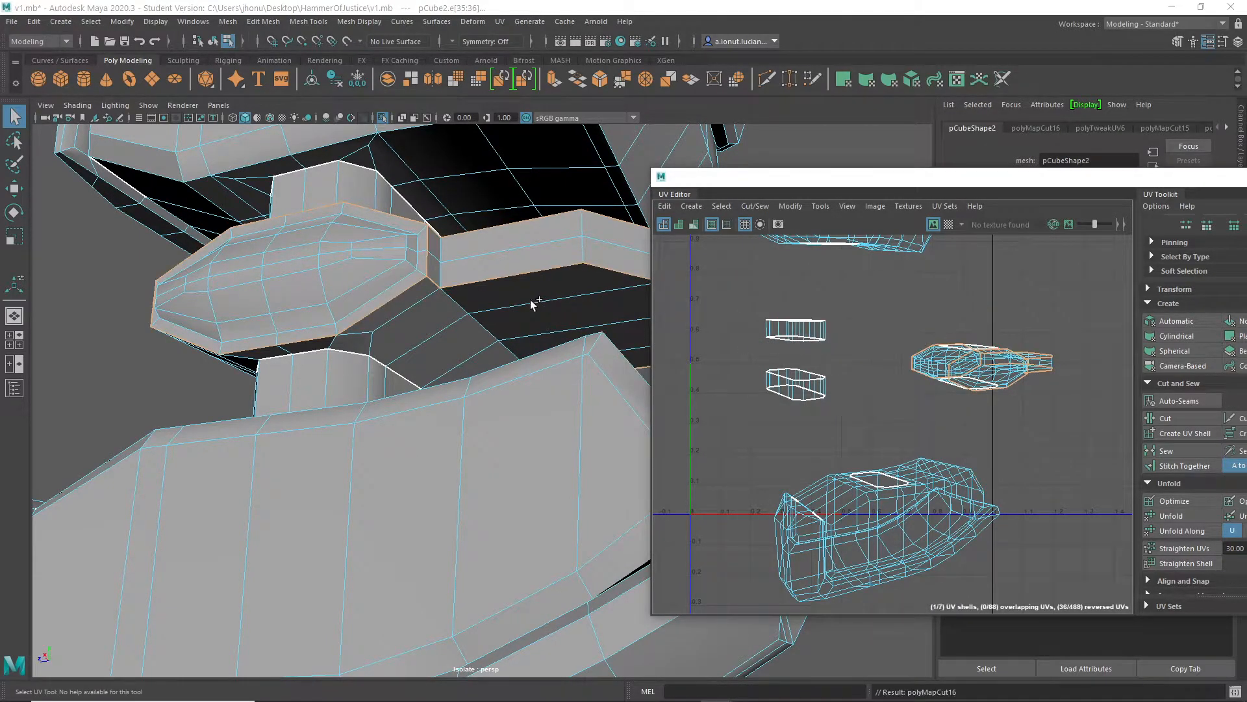
# Select the remaining short edge where the arm meets the centre piece's rounded boss and cut its UVs
pyautogui.keyDown('alt'); pyautogui.moveTo(557, 308); pyautogui.dragTo(472, 323); pyautogui.keyUp('alt')
pyautogui.rightClick(478, 321)
pyautogui.moveTo(430, 319); pyautogui.dragTo(547, 350, button='right')
pyautogui.click(527, 321)
pyautogui.keyDown('alt'); pyautogui.moveTo(528, 325); pyautogui.dragTo(258, 347); pyautogui.keyUp('alt')
pyautogui.keyDown('alt'); pyautogui.moveTo(257, 347); pyautogui.dragTo(520, 329, button='right'); pyautogui.keyUp('alt')
pyautogui.keyDown('shift'); pyautogui.moveTo(879, 345); pyautogui.dragTo(844, 373, button='right'); pyautogui.keyUp('shift')
# Select the centre piece's wraparound strip as a UV shell and isolate its faces in the viewport
pyautogui.moveTo(515, 275); pyautogui.dragTo(476, 273, button='right')
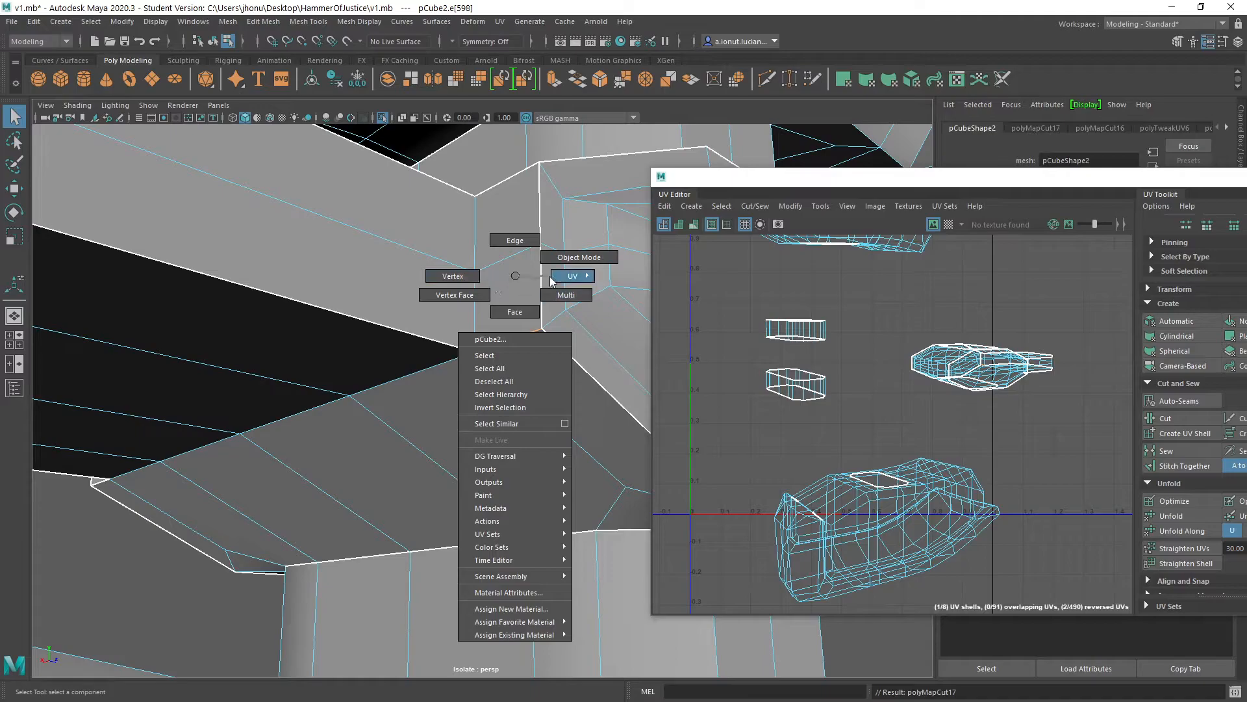
pyautogui.moveTo(564, 290); pyautogui.dragTo(570, 308, button='right')
pyautogui.click(447, 272)
pyautogui.scroll(-6, 448, 286)
pyautogui.keyDown('alt'); pyautogui.moveTo(462, 341); pyautogui.dragTo(376, 410); pyautogui.keyUp('alt')
pyautogui.hotkey('ctrl', '1')
pyautogui.hotkey('ctrl', '1')
pyautogui.keyDown('alt'); pyautogui.moveTo(526, 479); pyautogui.dragTo(344, 372); pyautogui.keyUp('alt')
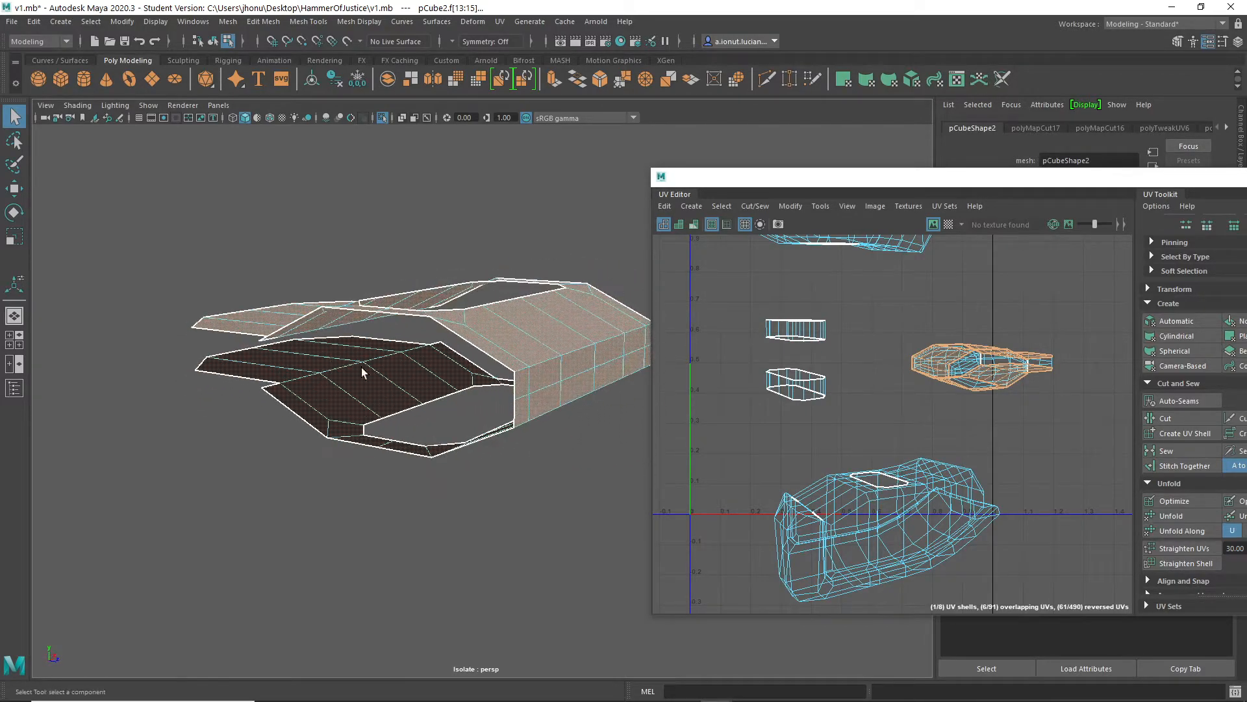
pyautogui.keyDown('alt'); pyautogui.moveTo(550, 356); pyautogui.dragTo(427, 348); pyautogui.keyUp('alt')
pyautogui.keyDown('alt'); pyautogui.moveTo(426, 348); pyautogui.dragTo(325, 379, button='right'); pyautogui.keyUp('alt')
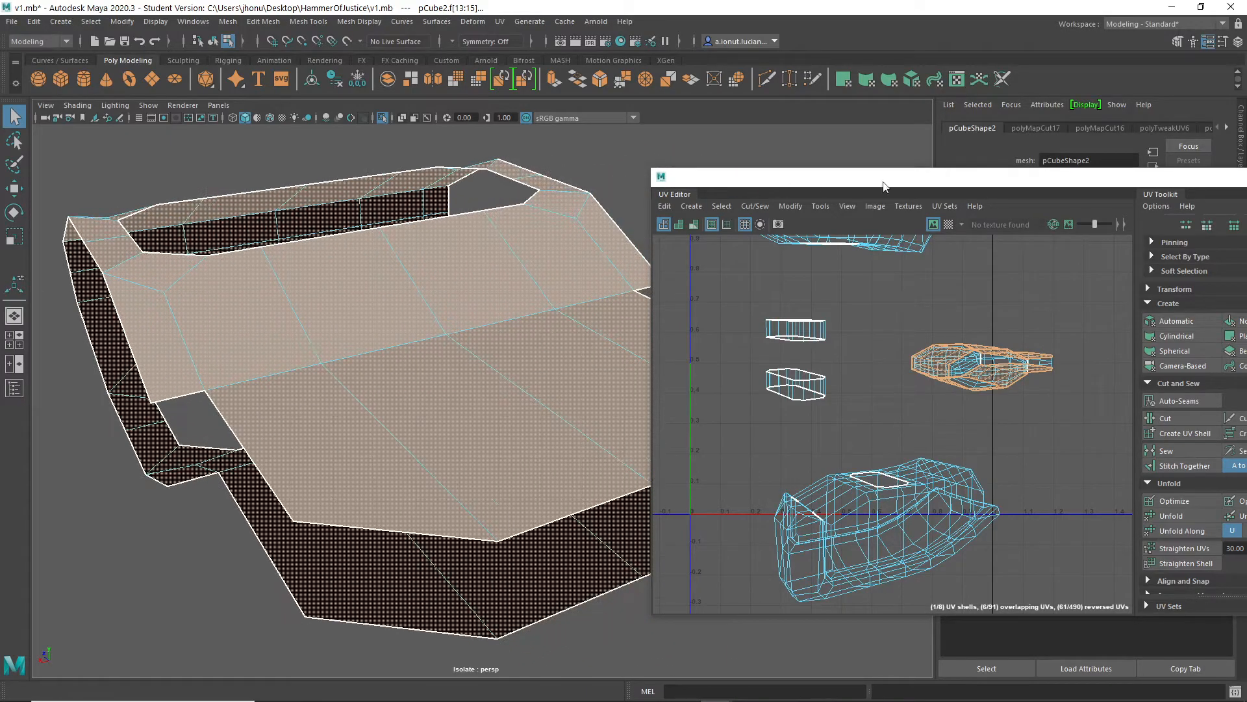
pyautogui.keyDown('alt'); pyautogui.moveTo(448, 270); pyautogui.dragTo(425, 328); pyautogui.keyUp('alt')
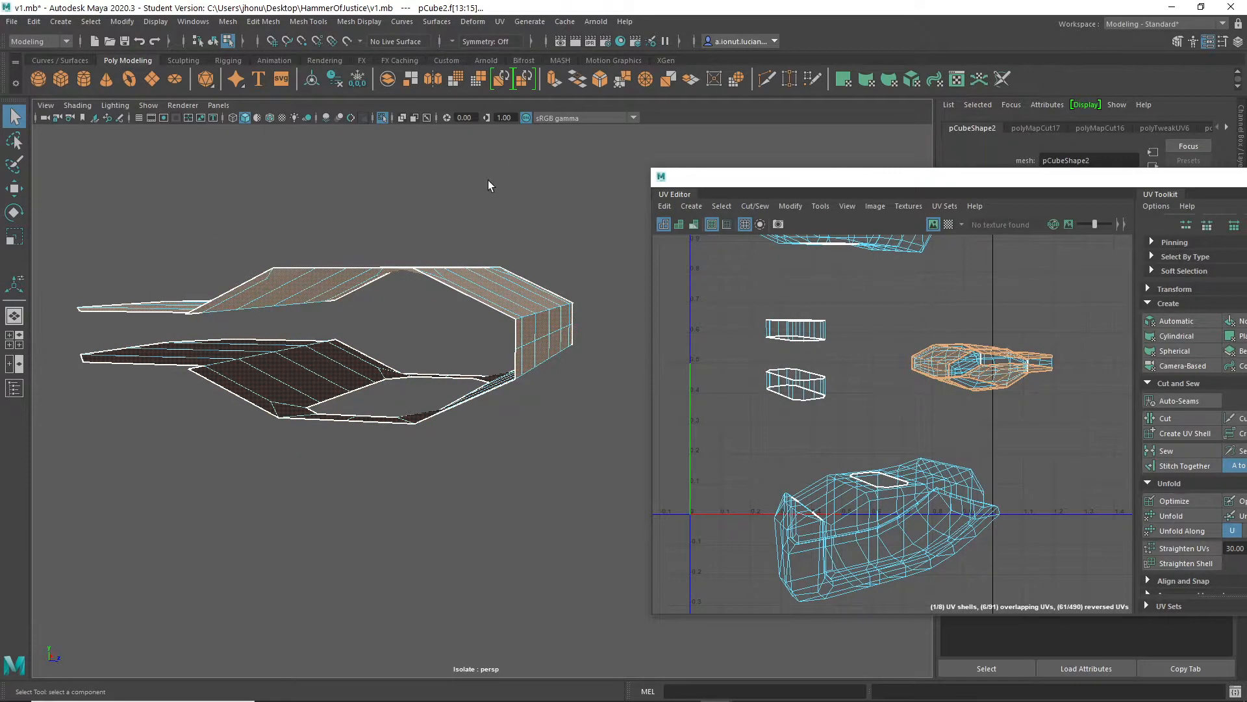
pyautogui.keyDown('alt'); pyautogui.moveTo(489, 308); pyautogui.dragTo(441, 316); pyautogui.keyUp('alt')
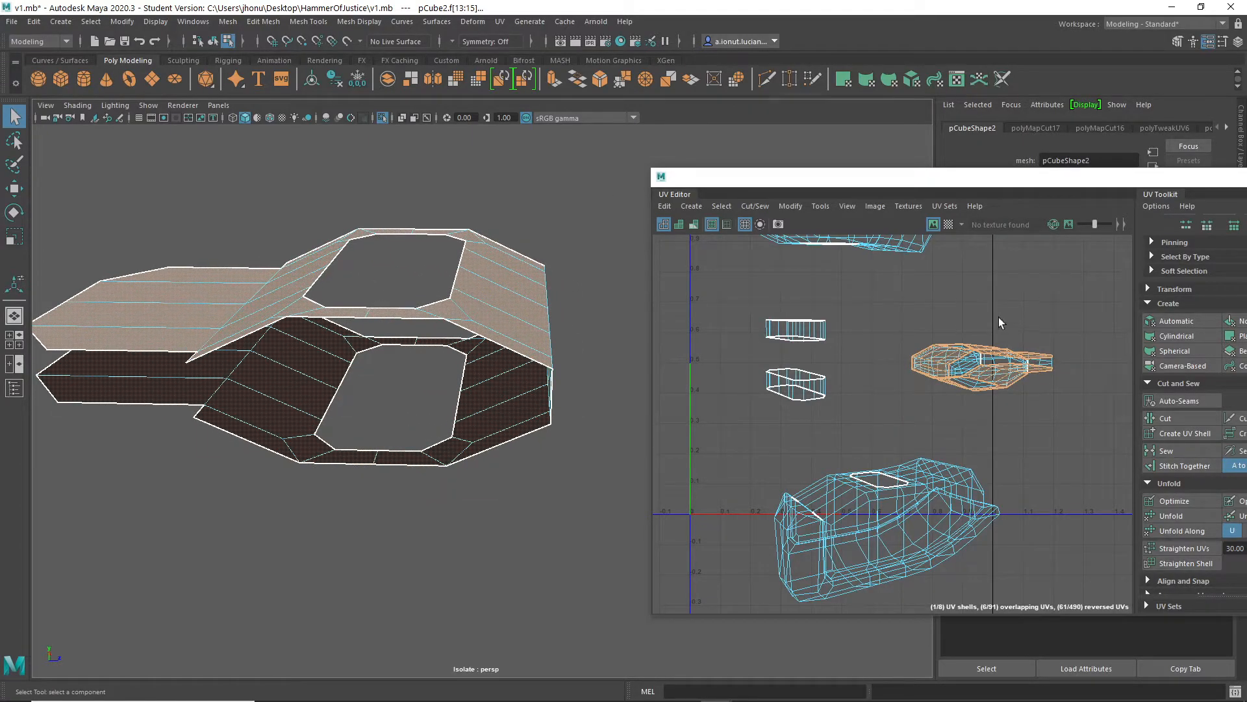
# Unfold the isolated wraparound shell, place it beside the two neck shells, and orient it upright
pyautogui.keyDown('shift'); pyautogui.moveTo(998, 299); pyautogui.dragTo(831, 303, button='right'); pyautogui.keyUp('shift')
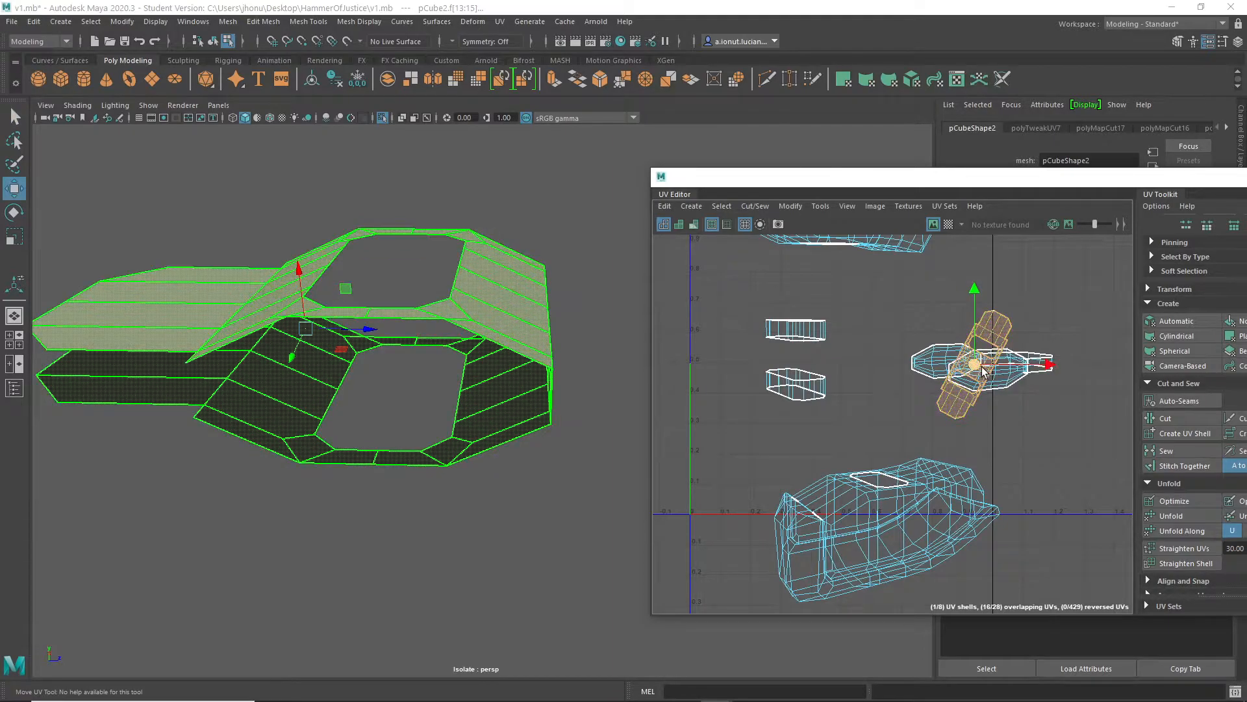
pyautogui.moveTo(984, 372); pyautogui.dragTo(871, 357)
pyautogui.press('e')
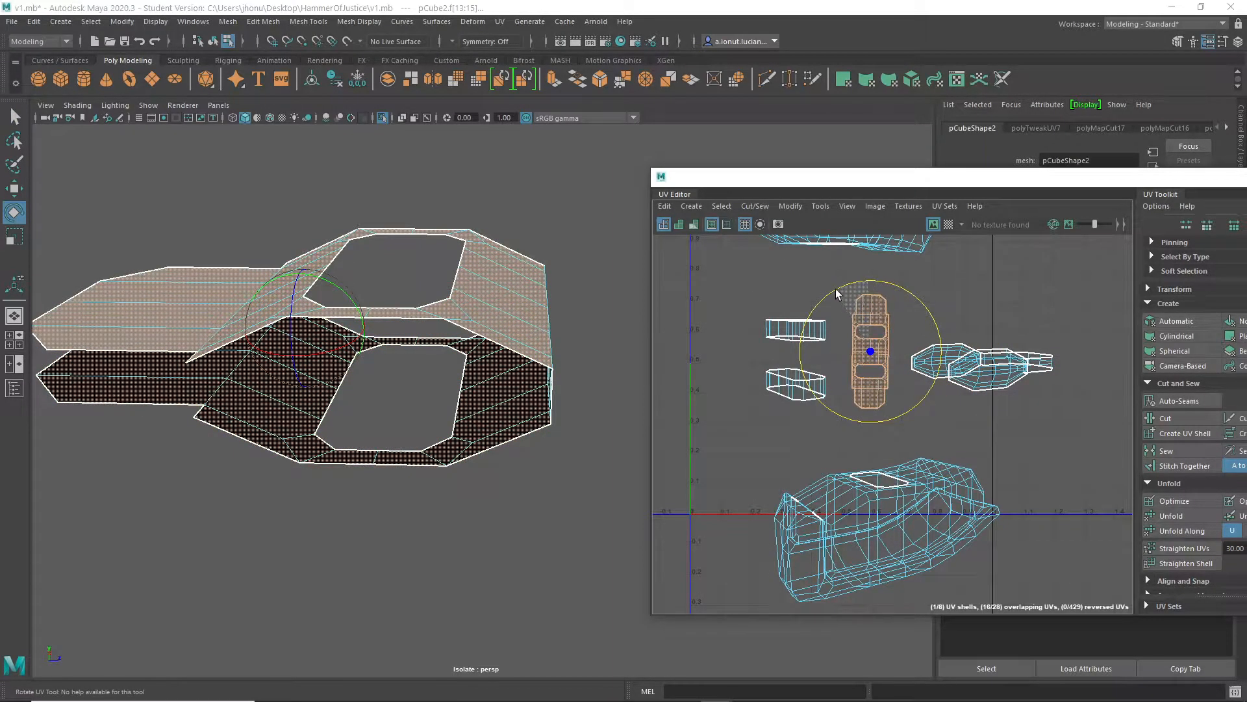
pyautogui.keyDown('alt'); pyautogui.moveTo(838, 296); pyautogui.dragTo(1027, 457, button='right'); pyautogui.keyUp('alt')
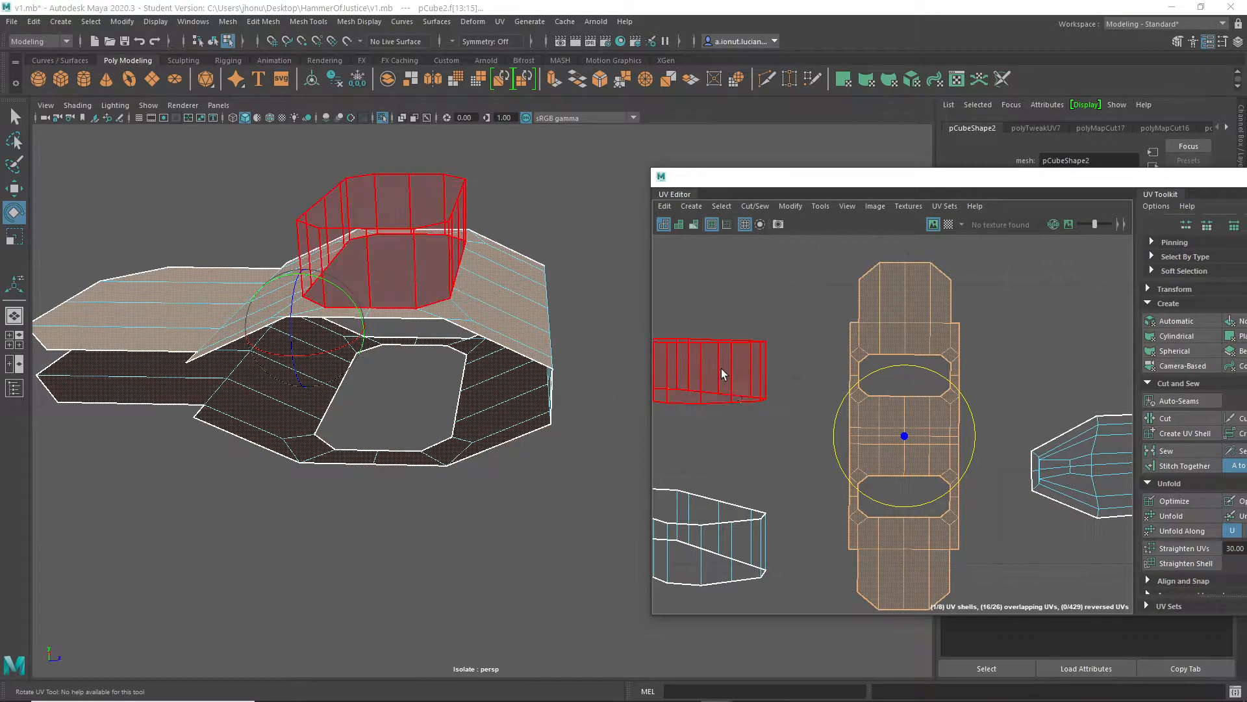
# Toggle isolation in the viewport and UV Editor to compare the unfolded strip with the remaining shells
pyautogui.scroll(-3, 1004, 457)
pyautogui.hotkey('ctrl', '1')
pyautogui.hotkey('ctrl', '1')
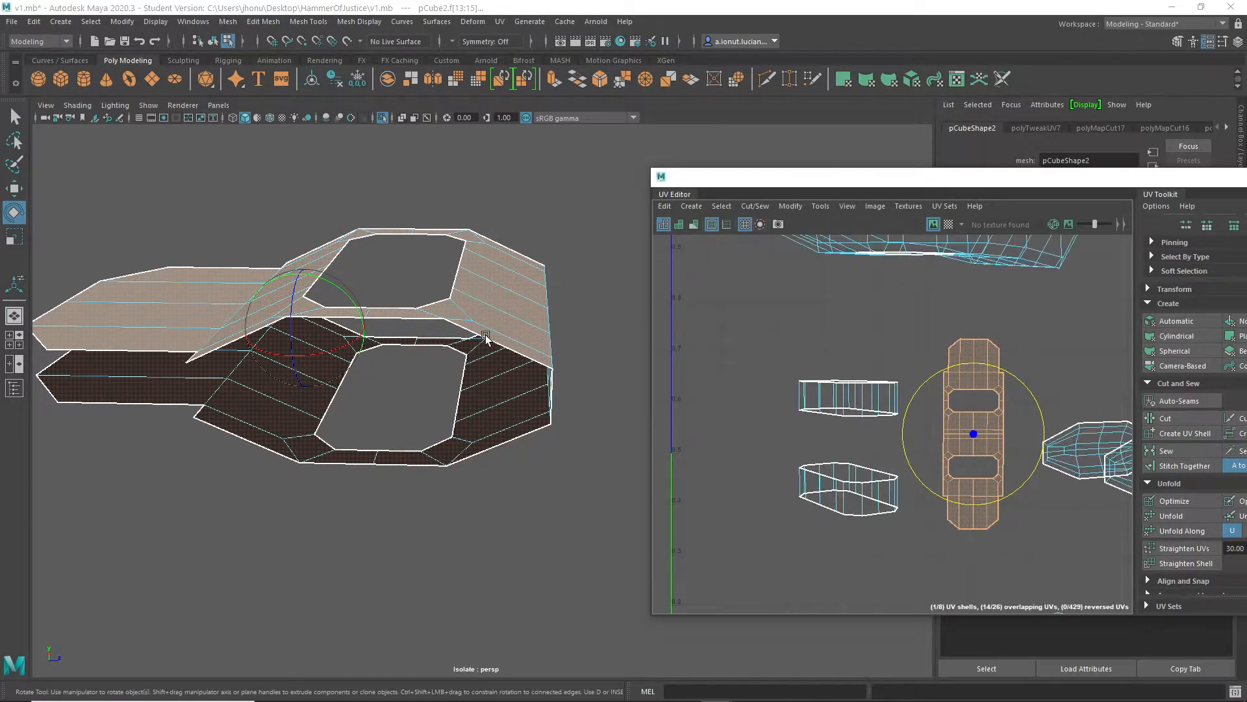
pyautogui.hotkey('ctrl', '1')
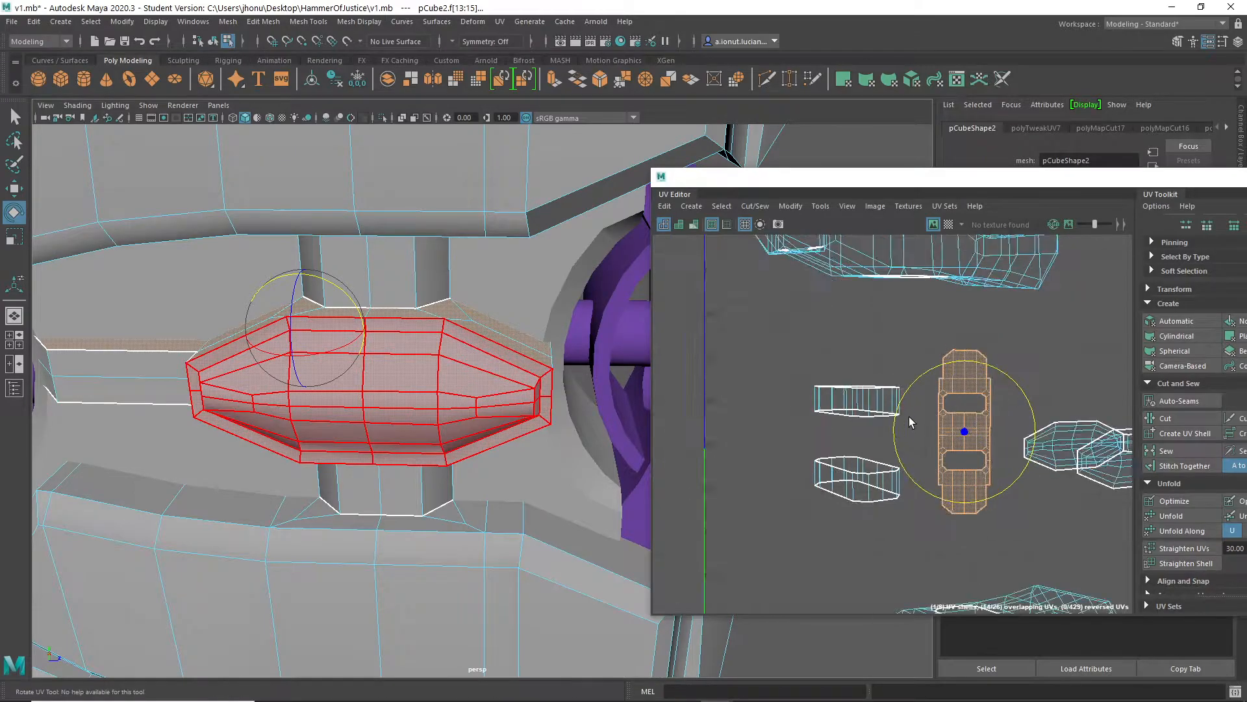
pyautogui.hotkey('ctrl', '1')
pyautogui.scroll(-2, 902, 476)
pyautogui.scroll(-2, 866, 423)
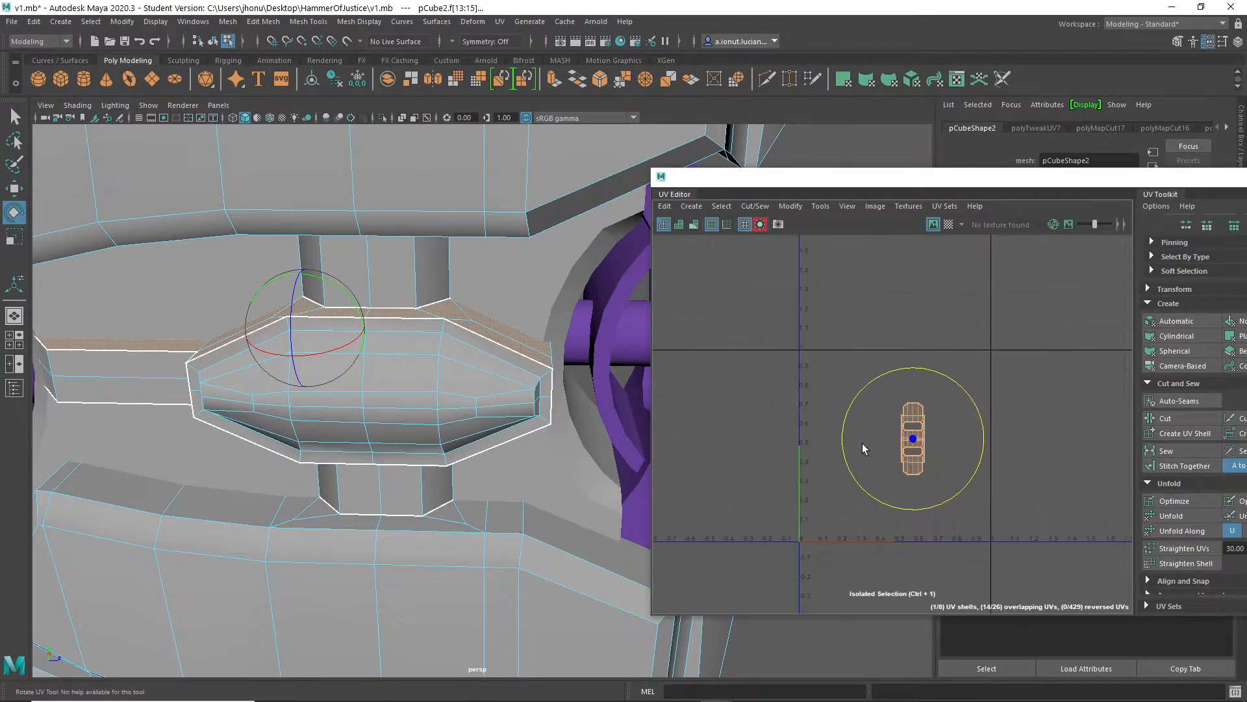
pyautogui.hotkey('ctrl', '1')
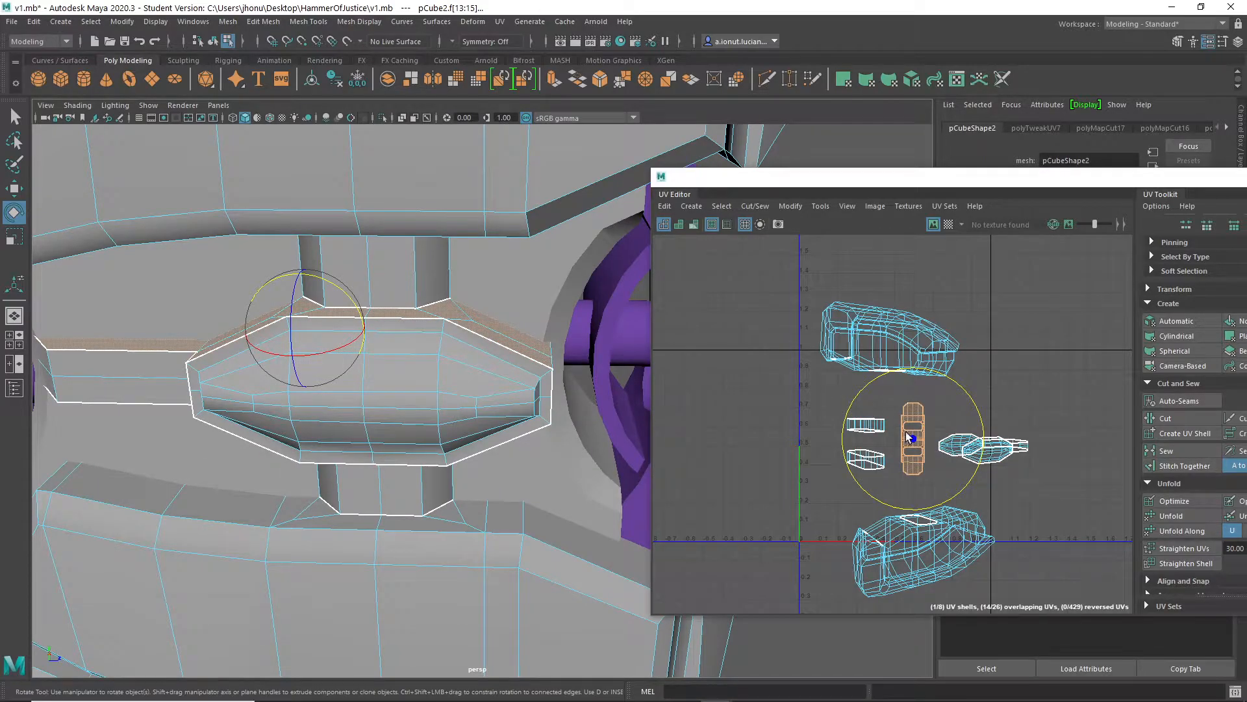
pyautogui.click(911, 435)
pyautogui.hotkey('ctrl', '1')
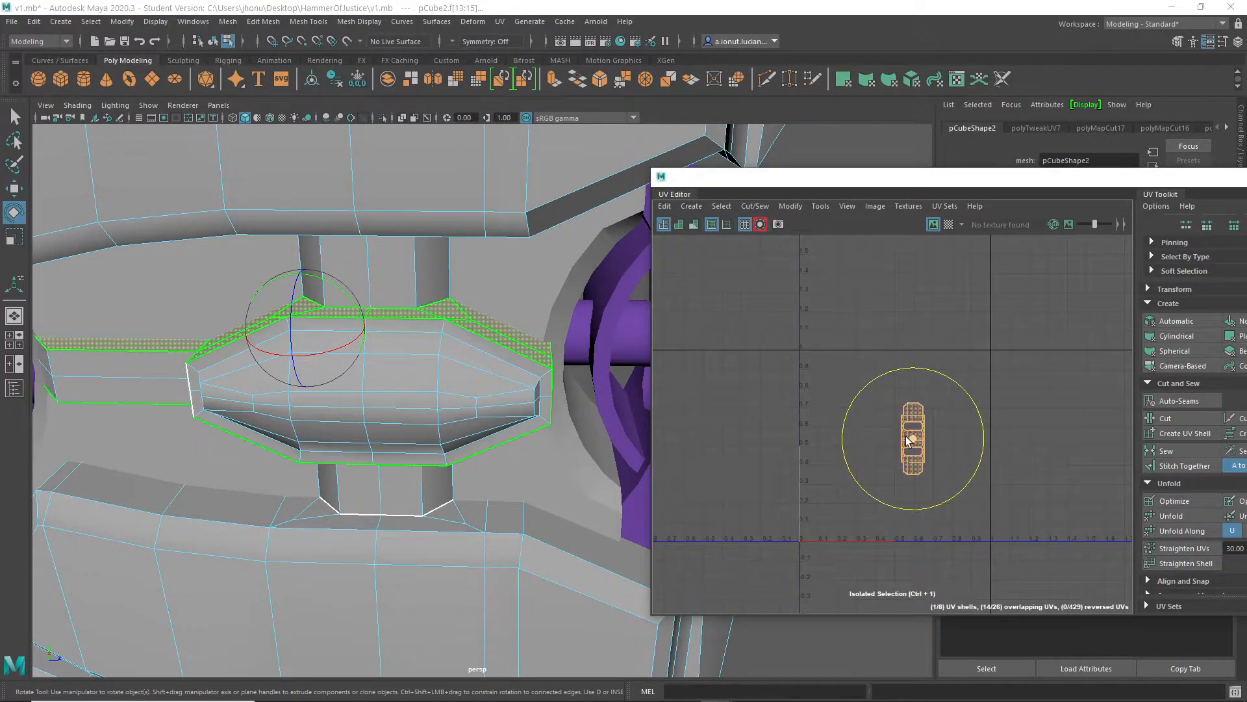
pyautogui.hotkey('ctrl', '1')
# Return to object mode and isolate the whole hammer head body
pyautogui.keyDown('alt'); pyautogui.moveTo(537, 377); pyautogui.dragTo(528, 337, button='middle'); pyautogui.keyUp('alt')
pyautogui.moveTo(528, 337)
pyautogui.keyDown('alt'); pyautogui.mouseDown()
pyautogui.moveTo(478, 337)
pyautogui.moveTo(535, 335)
pyautogui.mouseUp(); pyautogui.keyUp('alt')
pyautogui.press('q')
pyautogui.click(468, 334)
pyautogui.keyDown('alt'); pyautogui.moveTo(421, 358); pyautogui.dragTo(715, 407); pyautogui.keyUp('alt')
pyautogui.click(358, 328)
pyautogui.scroll(-5, 507, 390)
pyautogui.moveTo(515, 331); pyautogui.dragTo(550, 313, button='right')
pyautogui.keyDown('alt'); pyautogui.moveTo(464, 411); pyautogui.dragTo(524, 403); pyautogui.keyUp('alt')
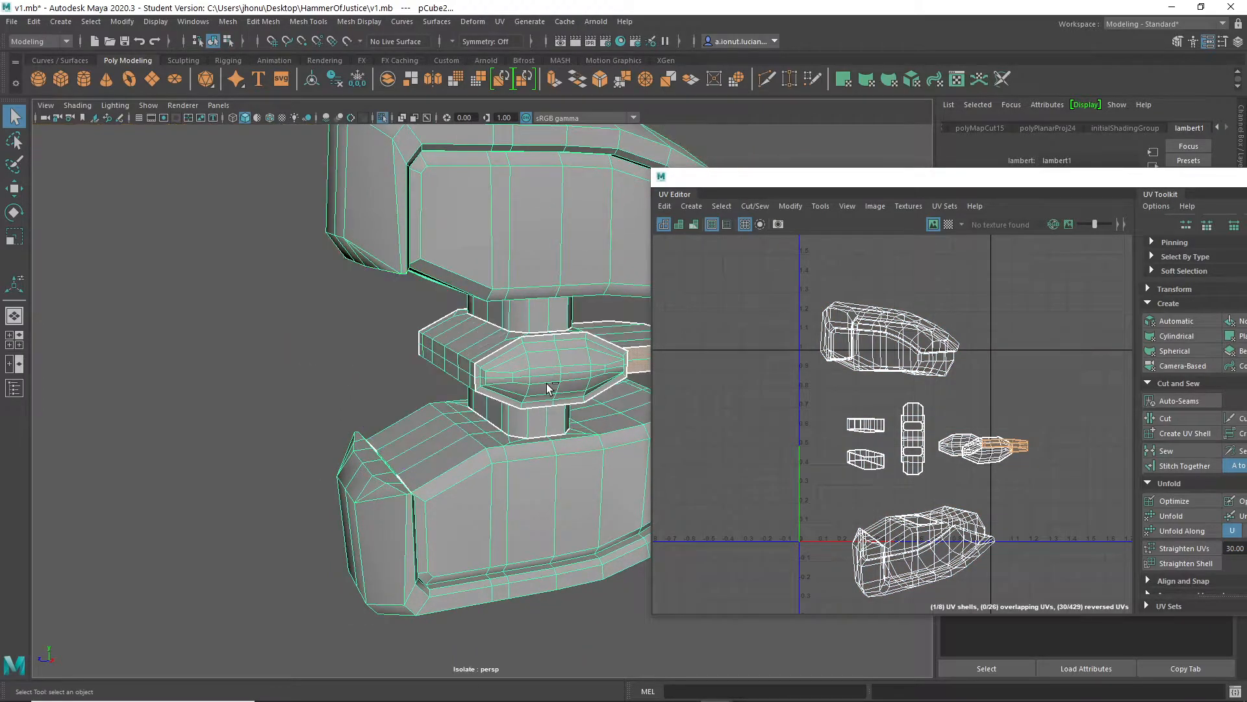
# Switch to edge selection and select the groove edge loop between the upper block's inner body and outer rim
pyautogui.keyDown('alt'); pyautogui.moveTo(591, 291); pyautogui.dragTo(446, 272); pyautogui.keyUp('alt')
pyautogui.keyDown('alt'); pyautogui.moveTo(446, 273); pyautogui.dragTo(472, 301, button='middle'); pyautogui.keyUp('alt')
pyautogui.keyDown('alt'); pyautogui.moveTo(473, 301); pyautogui.dragTo(562, 283); pyautogui.keyUp('alt')
pyautogui.keyDown('alt'); pyautogui.moveTo(438, 311); pyautogui.dragTo(414, 326); pyautogui.keyUp('alt')
pyautogui.moveTo(413, 324); pyautogui.dragTo(405, 276, button='right')
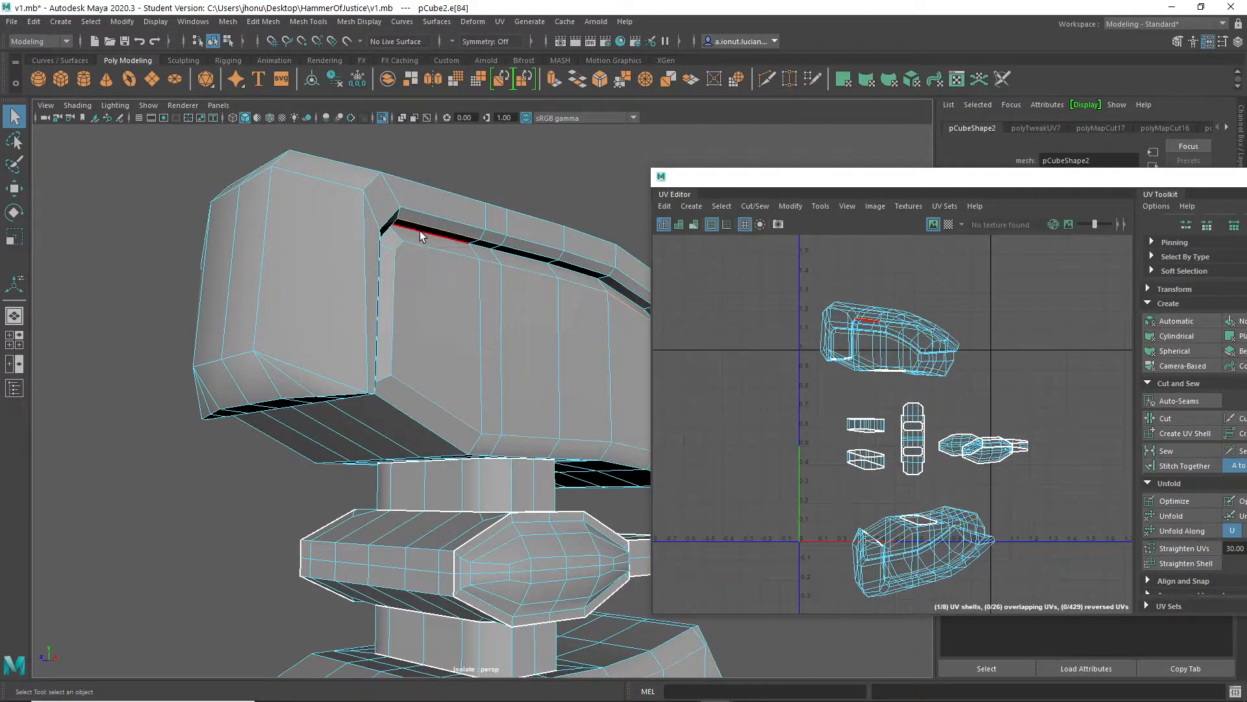
pyautogui.keyDown('alt'); pyautogui.moveTo(468, 305); pyautogui.dragTo(273, 280); pyautogui.keyUp('alt')
pyautogui.keyDown('alt'); pyautogui.moveTo(453, 234); pyautogui.dragTo(418, 315); pyautogui.keyUp('alt')
pyautogui.keyDown('alt'); pyautogui.moveTo(417, 315); pyautogui.dragTo(550, 370, button='right'); pyautogui.keyUp('alt')
pyautogui.keyDown('alt'); pyautogui.moveTo(551, 370); pyautogui.dragTo(527, 382); pyautogui.keyUp('alt')
pyautogui.click(523, 439)
pyautogui.keyDown('alt'); pyautogui.moveTo(523, 439); pyautogui.dragTo(522, 469); pyautogui.keyUp('alt')
pyautogui.keyDown('alt'); pyautogui.moveTo(522, 469); pyautogui.dragTo(306, 510, button='right'); pyautogui.keyUp('alt')
pyautogui.keyDown('alt'); pyautogui.moveTo(306, 509); pyautogui.dragTo(311, 315); pyautogui.keyUp('alt')
pyautogui.keyDown('alt'); pyautogui.moveTo(388, 299); pyautogui.dragTo(498, 422); pyautogui.keyUp('alt')
pyautogui.keyDown('alt'); pyautogui.moveTo(498, 423); pyautogui.dragTo(532, 149, button='middle'); pyautogui.keyUp('alt')
pyautogui.keyDown('alt'); pyautogui.moveTo(423, 409); pyautogui.dragTo(490, 426); pyautogui.keyUp('alt')
pyautogui.keyDown('alt'); pyautogui.moveTo(489, 426); pyautogui.dragTo(490, 331, button='middle'); pyautogui.keyUp('alt')
pyautogui.keyDown('alt'); pyautogui.moveTo(416, 367); pyautogui.dragTo(457, 373, button='right'); pyautogui.keyUp('alt')
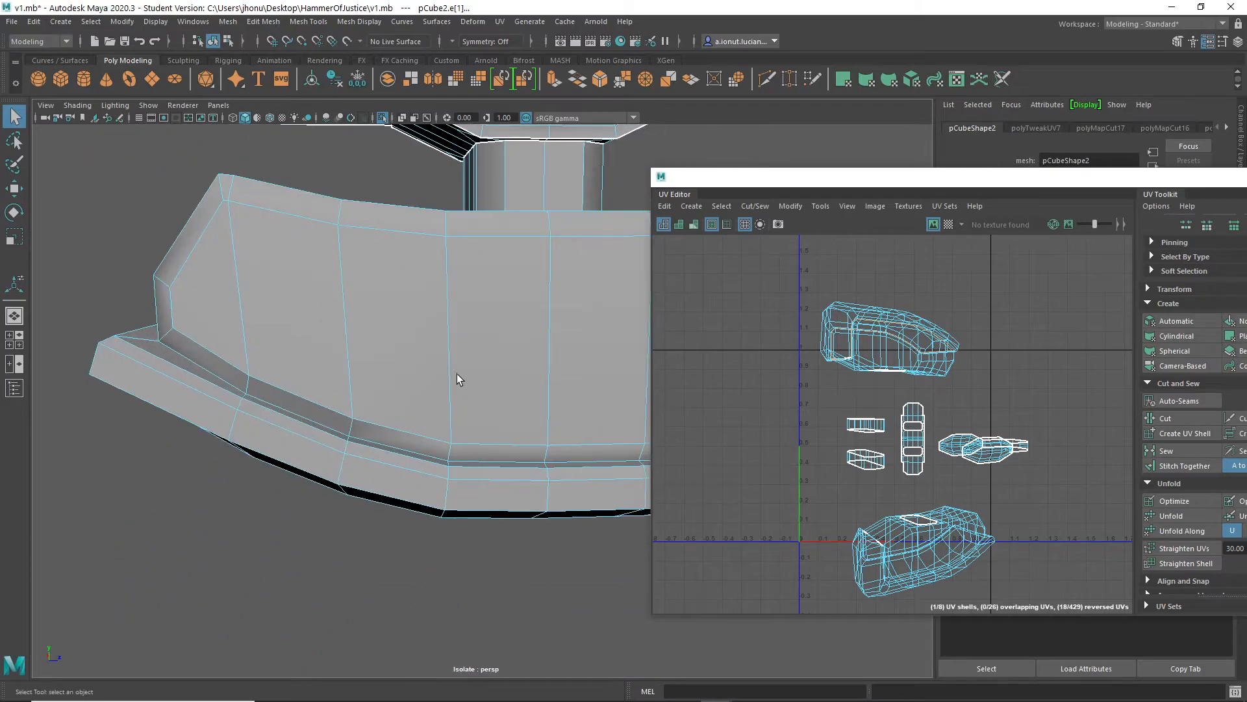
# Turn on World Y symmetry and cut the groove edge loops separating the outer rim from both head blocks
pyautogui.click(453, 41)
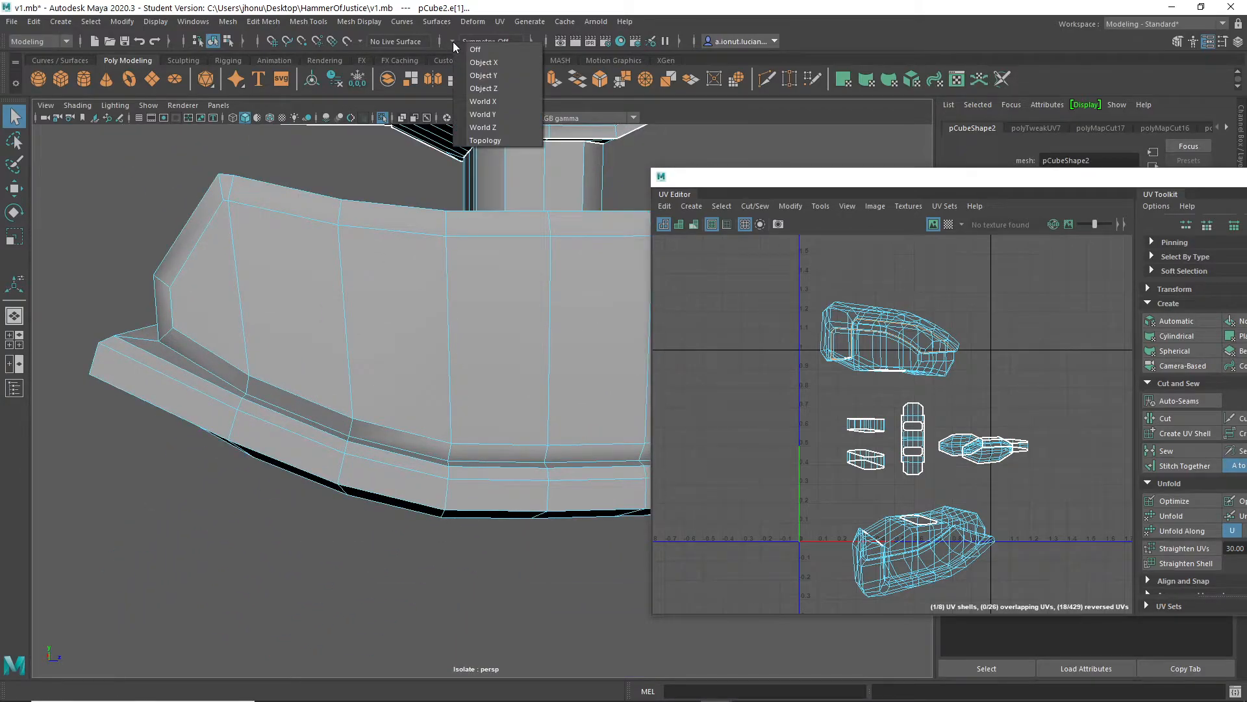
pyautogui.click(499, 115)
pyautogui.keyDown('alt'); pyautogui.moveTo(384, 345); pyautogui.dragTo(678, 339); pyautogui.keyUp('alt')
pyautogui.keyDown('alt'); pyautogui.moveTo(270, 370); pyautogui.dragTo(416, 385, button='middle'); pyautogui.keyUp('alt')
pyautogui.keyDown('alt'); pyautogui.moveTo(260, 318); pyautogui.dragTo(310, 315, button='right'); pyautogui.keyUp('alt')
pyautogui.keyDown('alt'); pyautogui.moveTo(310, 315); pyautogui.dragTo(317, 360); pyautogui.keyUp('alt')
pyautogui.keyDown('alt'); pyautogui.moveTo(333, 298); pyautogui.dragTo(773, 431); pyautogui.keyUp('alt')
pyautogui.scroll(-5, 607, 279)
pyautogui.keyDown('shift'); pyautogui.rightClick(795, 383); pyautogui.keyUp('shift')
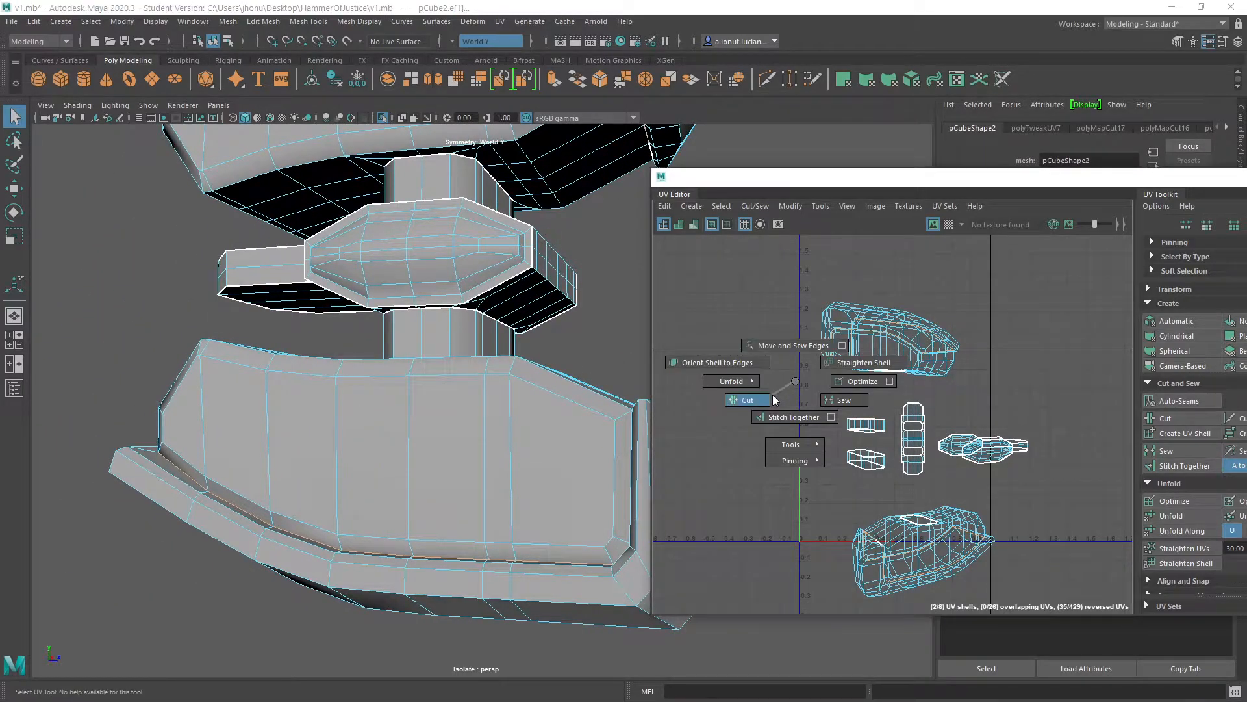
# Switch to UV shell selection and try moving the outer rim shells of both blocks together
pyautogui.keyDown('alt'); pyautogui.moveTo(520, 235); pyautogui.dragTo(463, 359, button='middle'); pyautogui.keyUp('alt')
pyautogui.moveTo(868, 310); pyautogui.dragTo(847, 300, button='right')
pyautogui.click(858, 316)
pyautogui.press('w')
pyautogui.moveTo(910, 442); pyautogui.dragTo(772, 365)
pyautogui.hotkey('ctrl', 'z')
# Turn symmetry off and move the lower and upper outer rim shells away from their inner block bodies
pyautogui.keyDown('alt'); pyautogui.moveTo(312, 402); pyautogui.dragTo(347, 367); pyautogui.keyUp('alt')
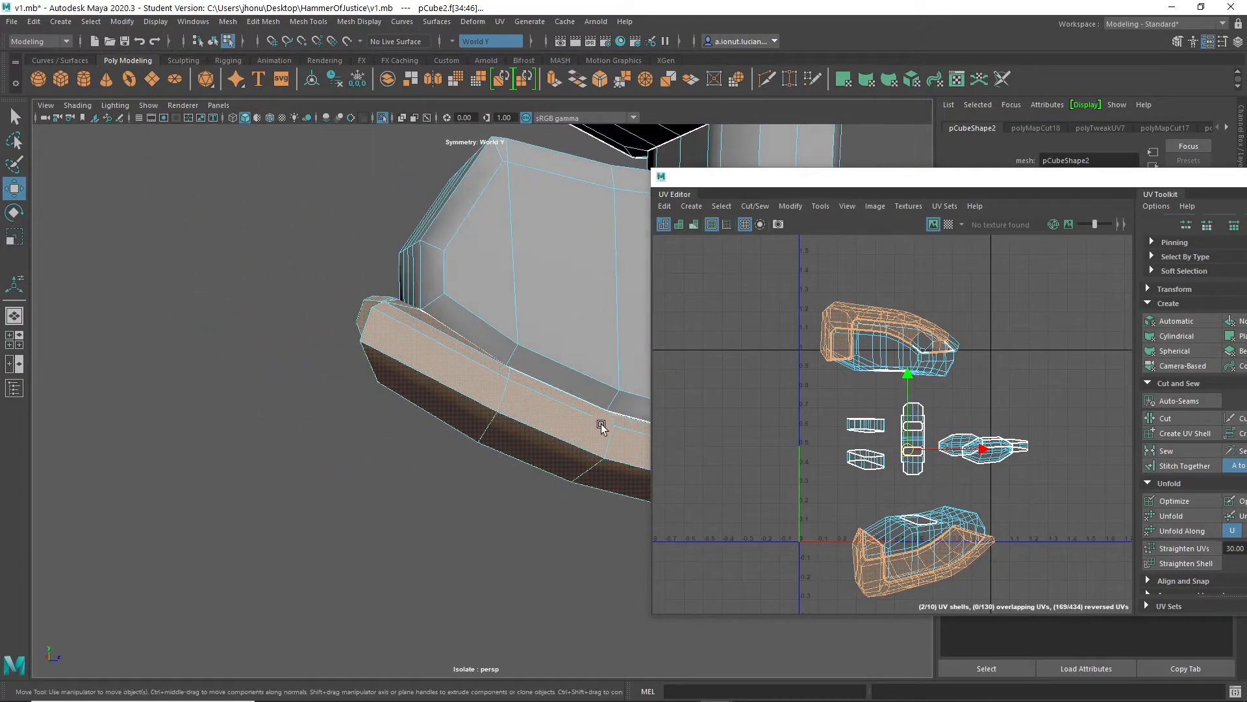
pyautogui.keyDown('alt'); pyautogui.moveTo(451, 327); pyautogui.dragTo(740, 246); pyautogui.keyUp('alt')
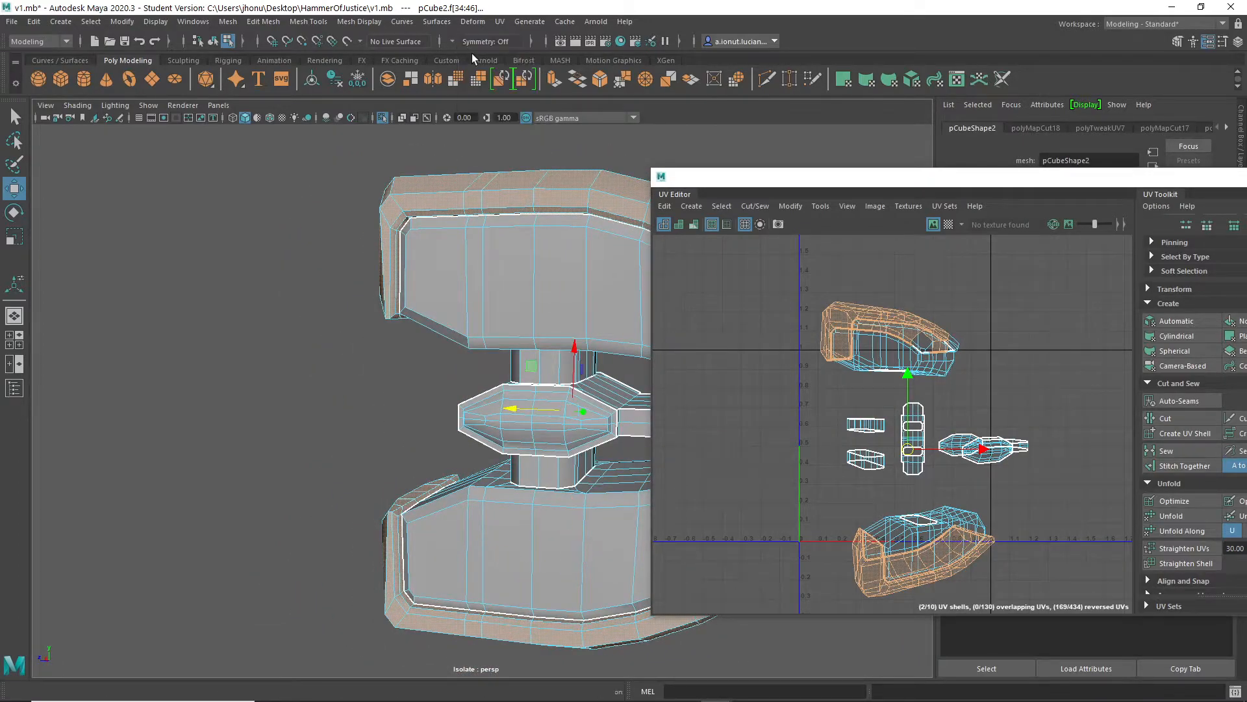
pyautogui.keyDown('alt'); pyautogui.moveTo(438, 516); pyautogui.dragTo(439, 421); pyautogui.keyUp('alt')
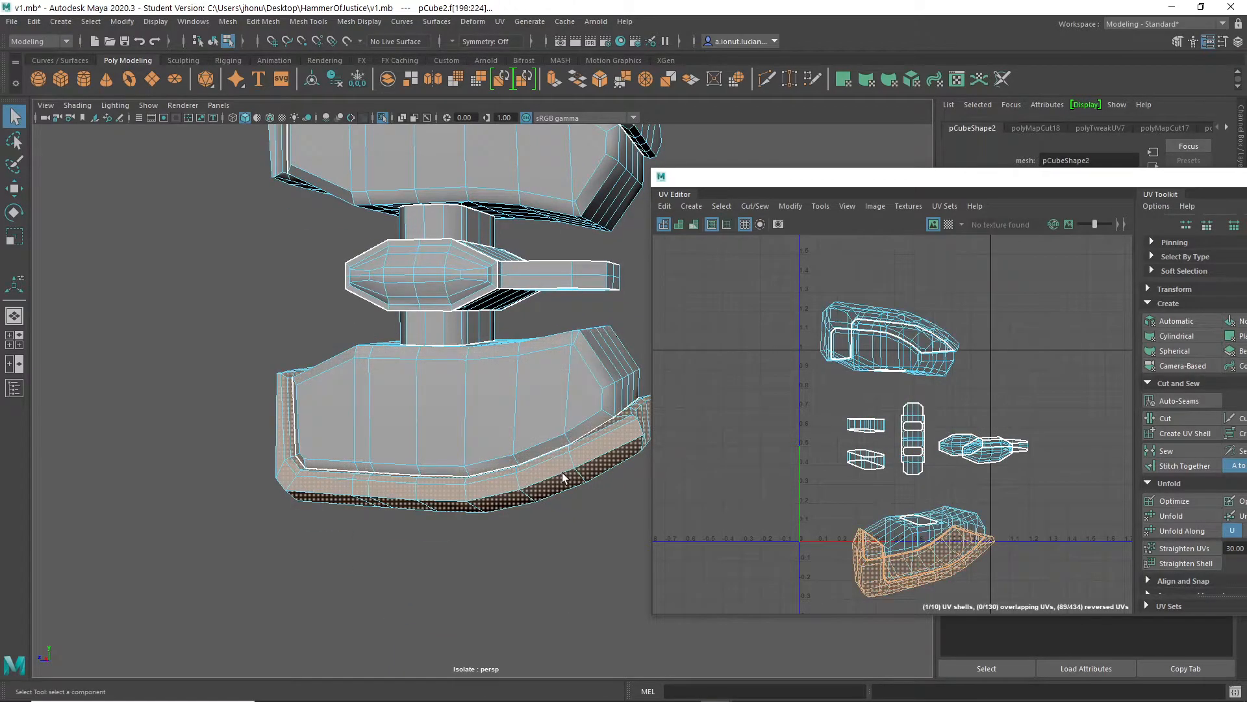
pyautogui.click(894, 553)
pyautogui.press('w')
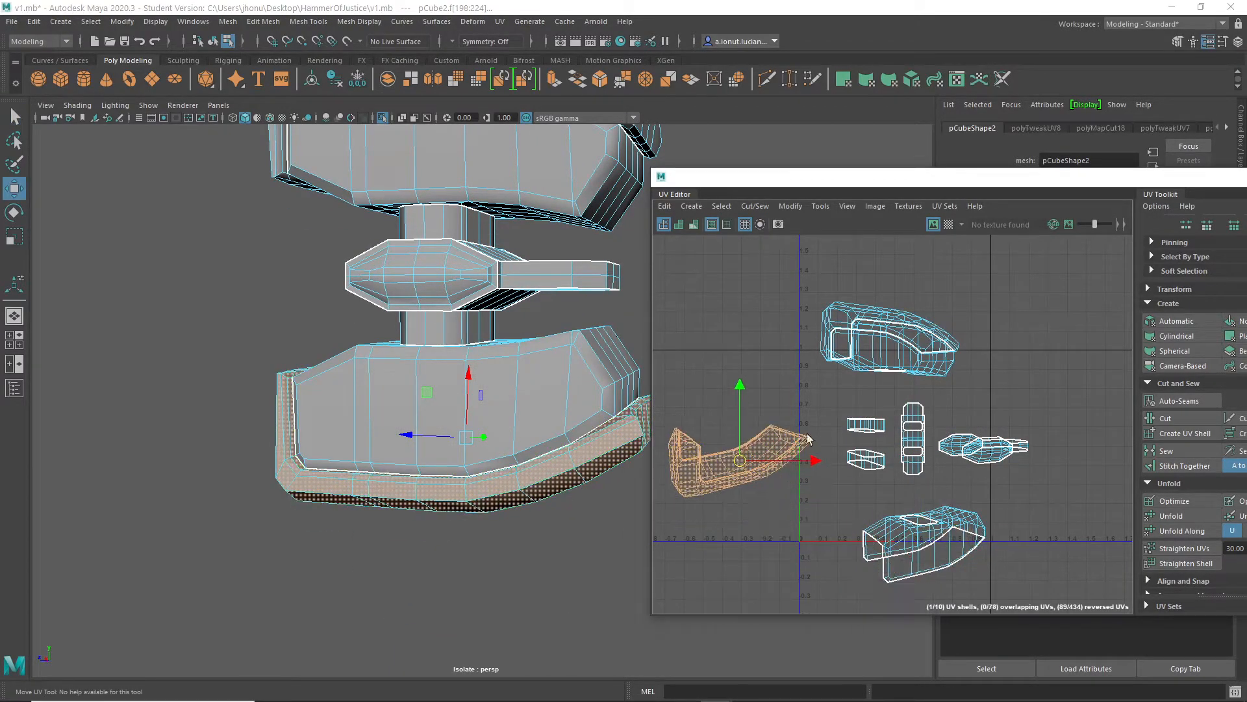
pyautogui.click(853, 337)
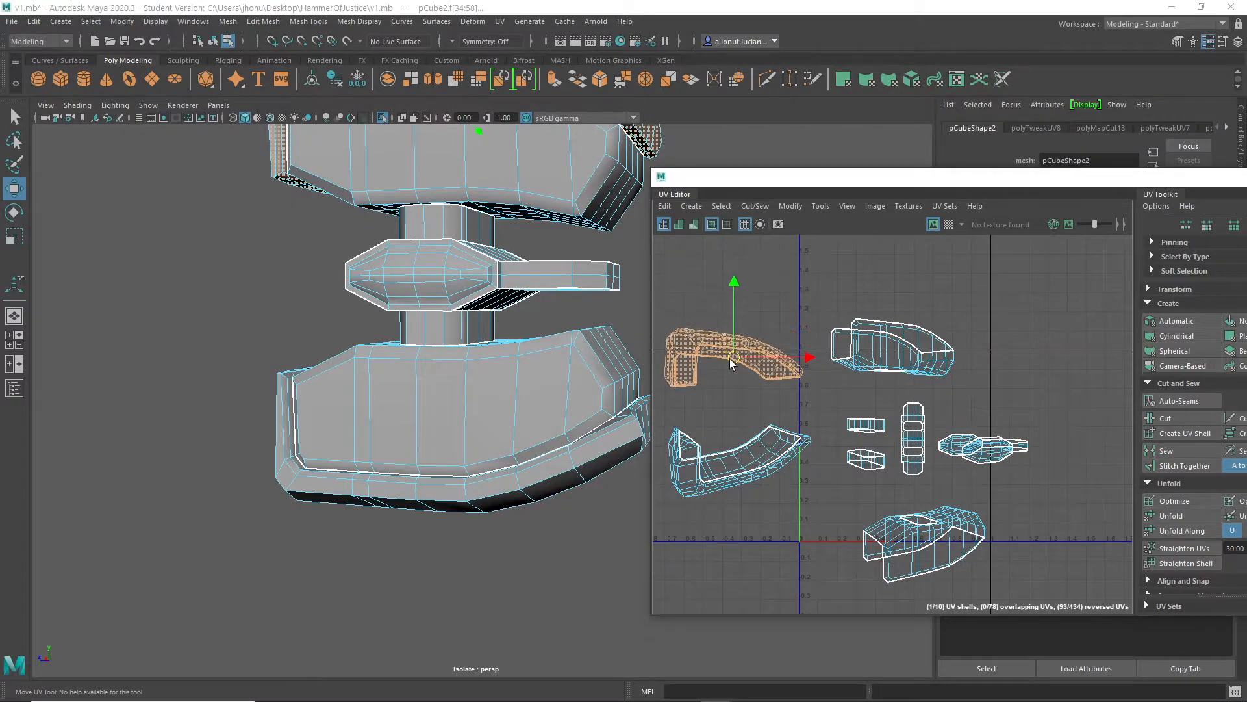
pyautogui.keyDown('alt'); pyautogui.moveTo(756, 353); pyautogui.dragTo(833, 364, button='middle'); pyautogui.keyUp('alt')
# Select the lower block's inner body shell and isolate it in the viewport
pyautogui.keyDown('alt'); pyautogui.moveTo(455, 286); pyautogui.dragTo(721, 437); pyautogui.keyUp('alt')
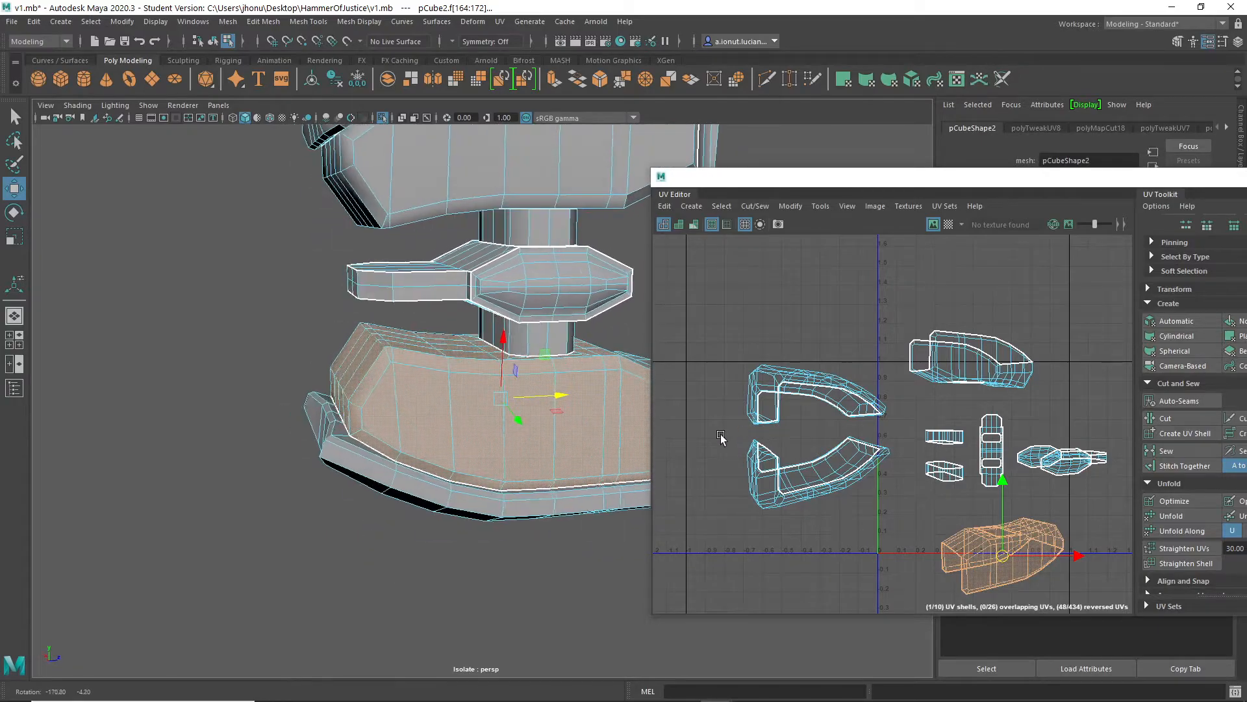
pyautogui.hotkey('ctrl', '1')
pyautogui.hotkey('ctrl', '1')
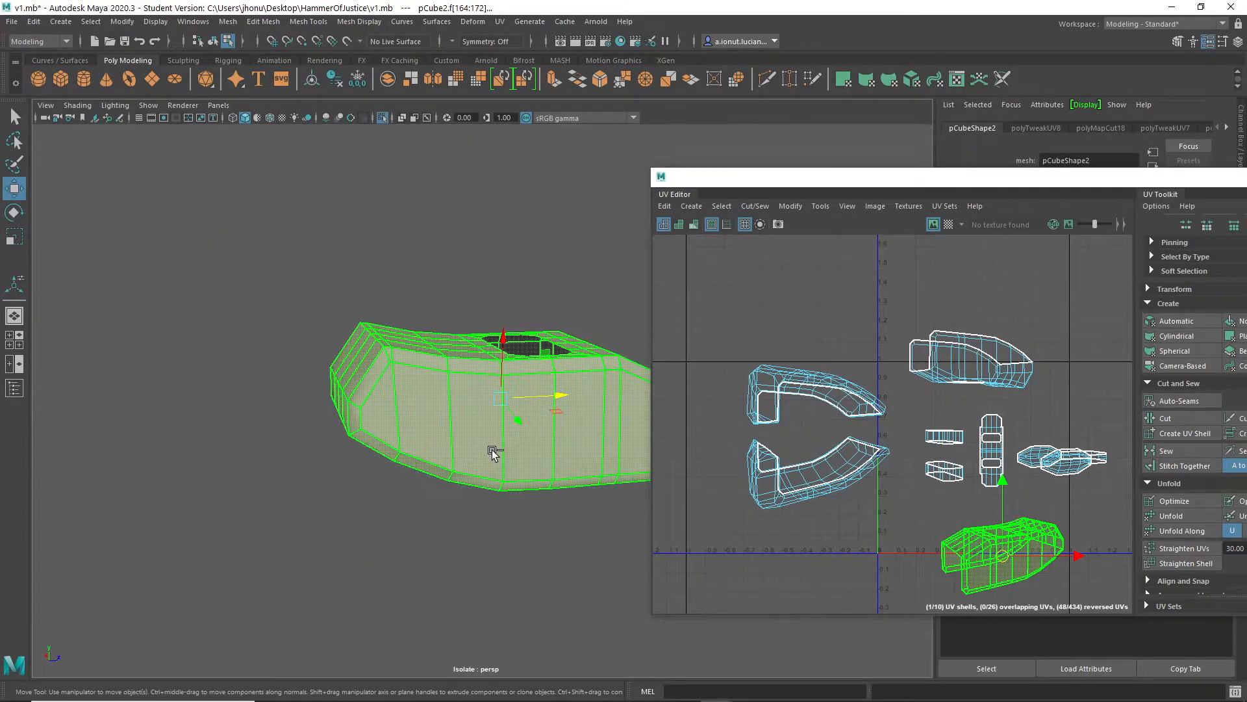
pyautogui.scroll(4, 513, 462)
pyautogui.keyDown('alt'); pyautogui.moveTo(604, 477); pyautogui.dragTo(525, 410, button='middle'); pyautogui.keyUp('alt')
pyautogui.keyDown('alt'); pyautogui.moveTo(526, 409); pyautogui.dragTo(460, 501); pyautogui.keyUp('alt')
pyautogui.click(461, 501)
# Minimize the UV Editor window and frame the isolated lower block body in the viewport
pyautogui.moveTo(650, 465)
pyautogui.mouseDown()
pyautogui.moveTo(629, 465)
pyautogui.moveTo(648, 463)
pyautogui.mouseUp()
pyautogui.moveTo(1154, 182); pyautogui.dragTo(890, 195)
pyautogui.click(971, 188)
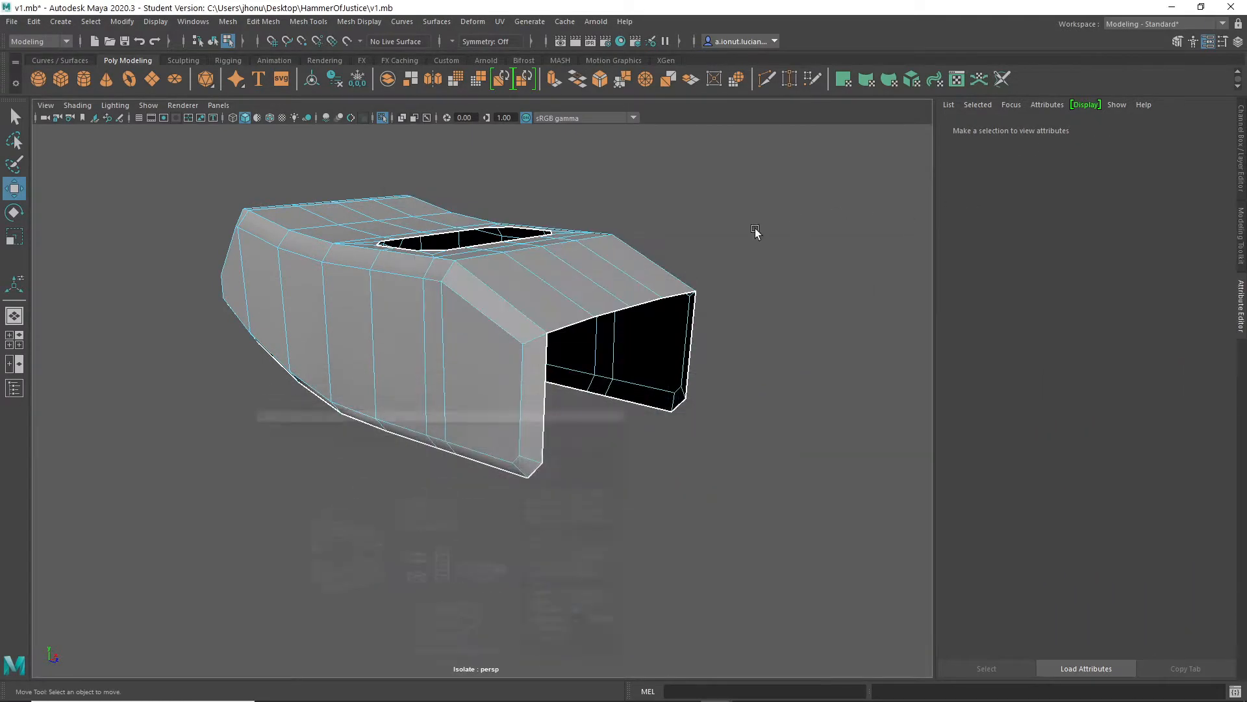
pyautogui.scroll(3, 649, 279)
pyautogui.keyDown('alt'); pyautogui.moveTo(650, 279); pyautogui.dragTo(721, 328, button='middle'); pyautogui.keyUp('alt')
pyautogui.keyDown('alt'); pyautogui.moveTo(722, 328); pyautogui.dragTo(784, 358); pyautogui.keyUp('alt')
# Switch to Discord to look over the server window, and minimize it again
pyautogui.click(749, 688)
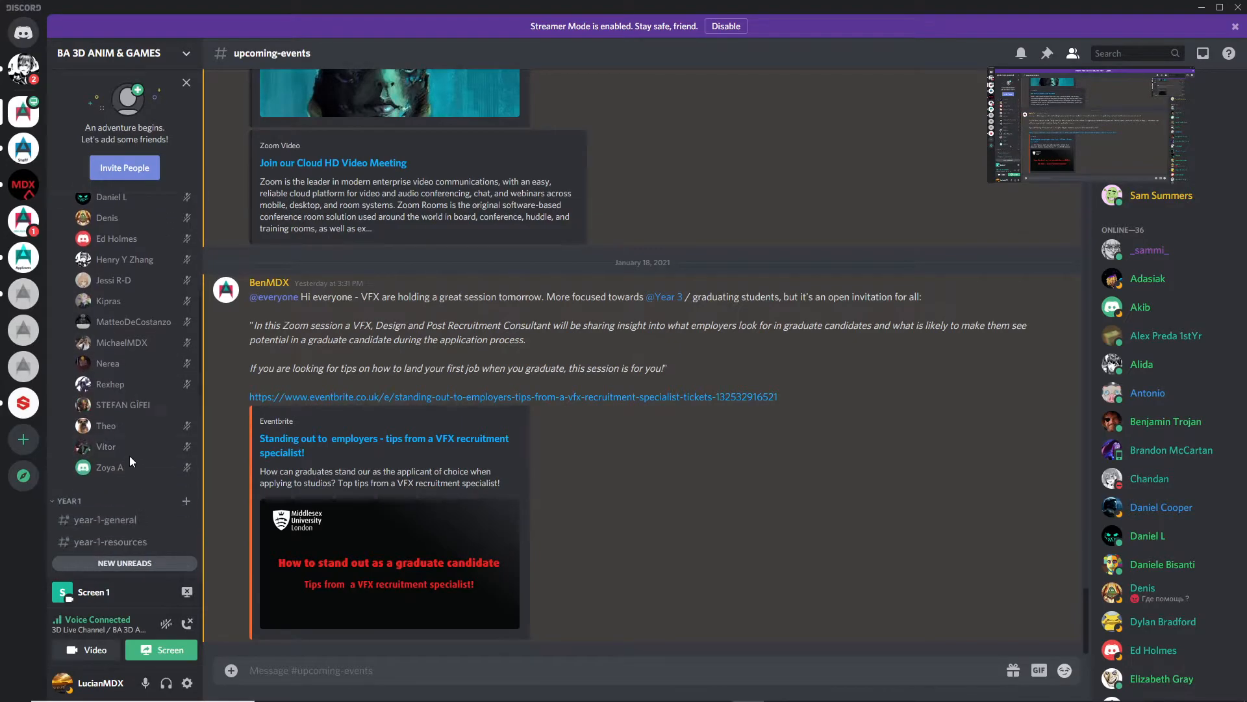
pyautogui.click(1202, 7)
# Select the corner edges along both sides of the sloped end on the isolated lower block body
pyautogui.keyDown('alt'); pyautogui.moveTo(767, 363); pyautogui.dragTo(654, 362); pyautogui.keyUp('alt')
pyautogui.moveTo(653, 330); pyautogui.dragTo(646, 298, button='right')
pyautogui.click(656, 353)
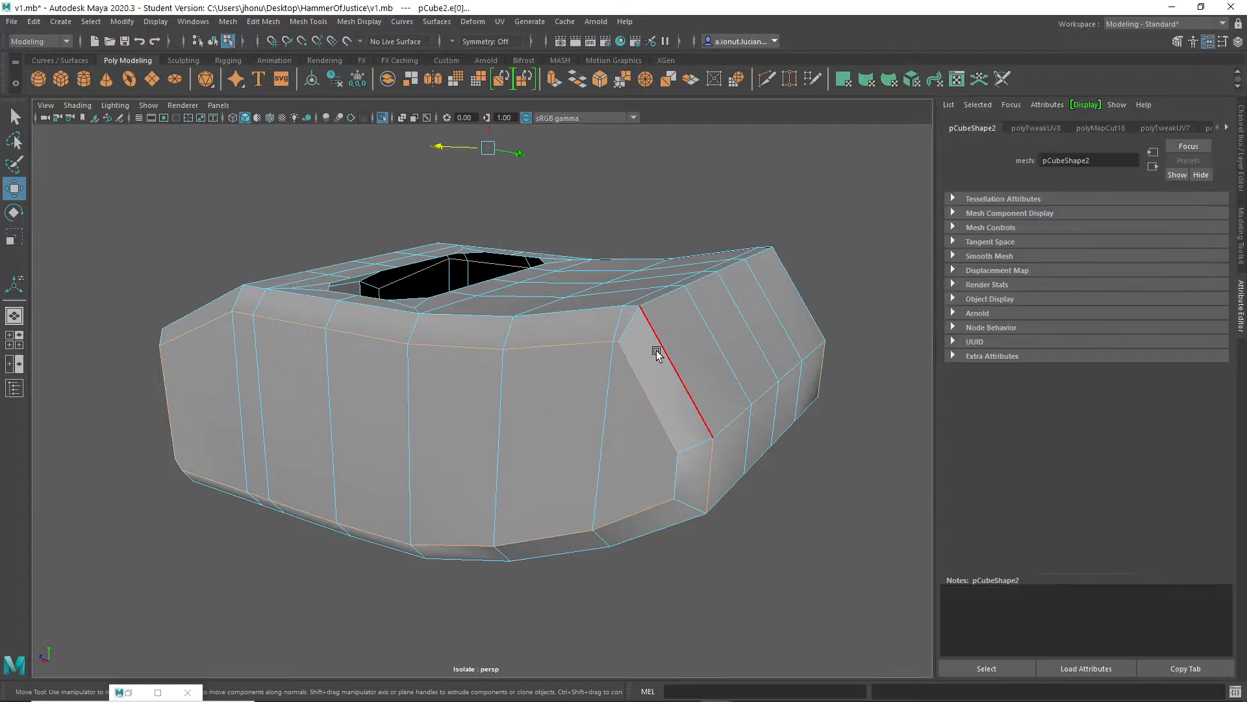
pyautogui.keyDown('shift'); pyautogui.click(715, 463); pyautogui.keyUp('shift')
pyautogui.keyDown('alt'); pyautogui.moveTo(715, 488); pyautogui.dragTo(698, 374); pyautogui.keyUp('alt')
pyautogui.press('q')
pyautogui.keyDown('alt'); pyautogui.moveTo(611, 234); pyautogui.dragTo(457, 446); pyautogui.keyUp('alt')
pyautogui.keyDown('shift'); pyautogui.click(457, 446); pyautogui.keyUp('shift')
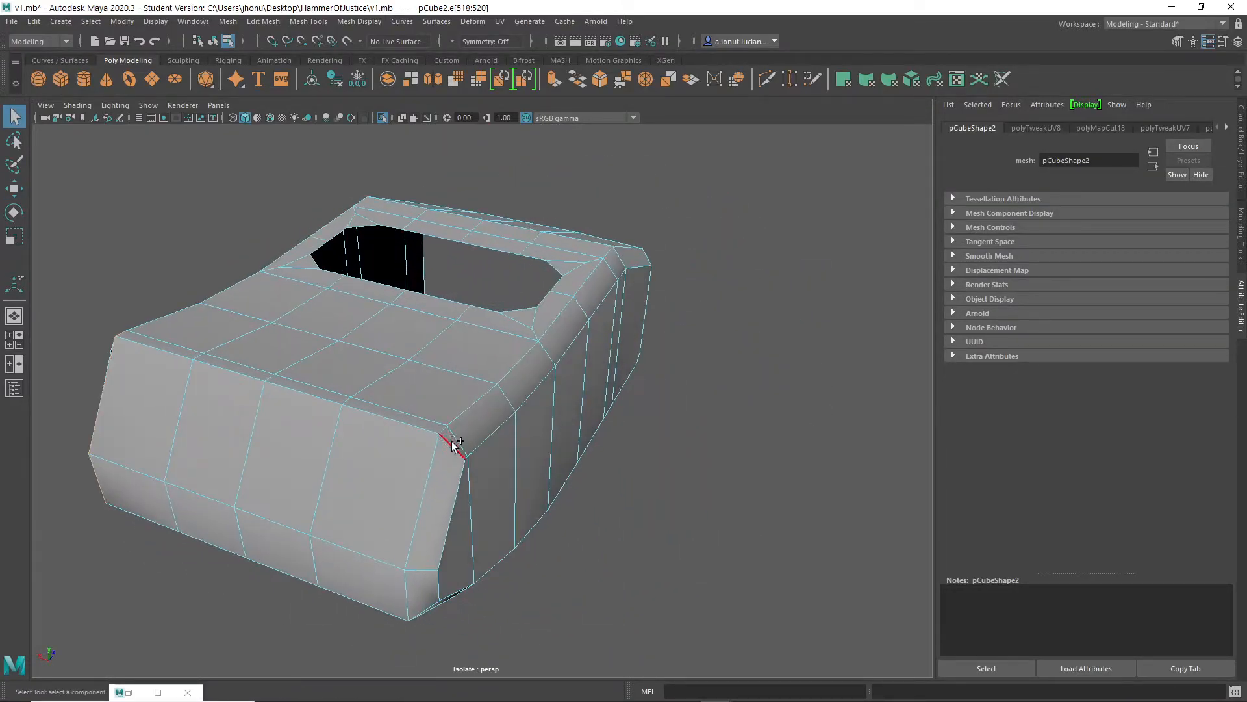
# Examine the selected seam edges from both sides of the lower block body
pyautogui.keyDown('alt'); pyautogui.moveTo(403, 587); pyautogui.dragTo(610, 443); pyautogui.keyUp('alt')
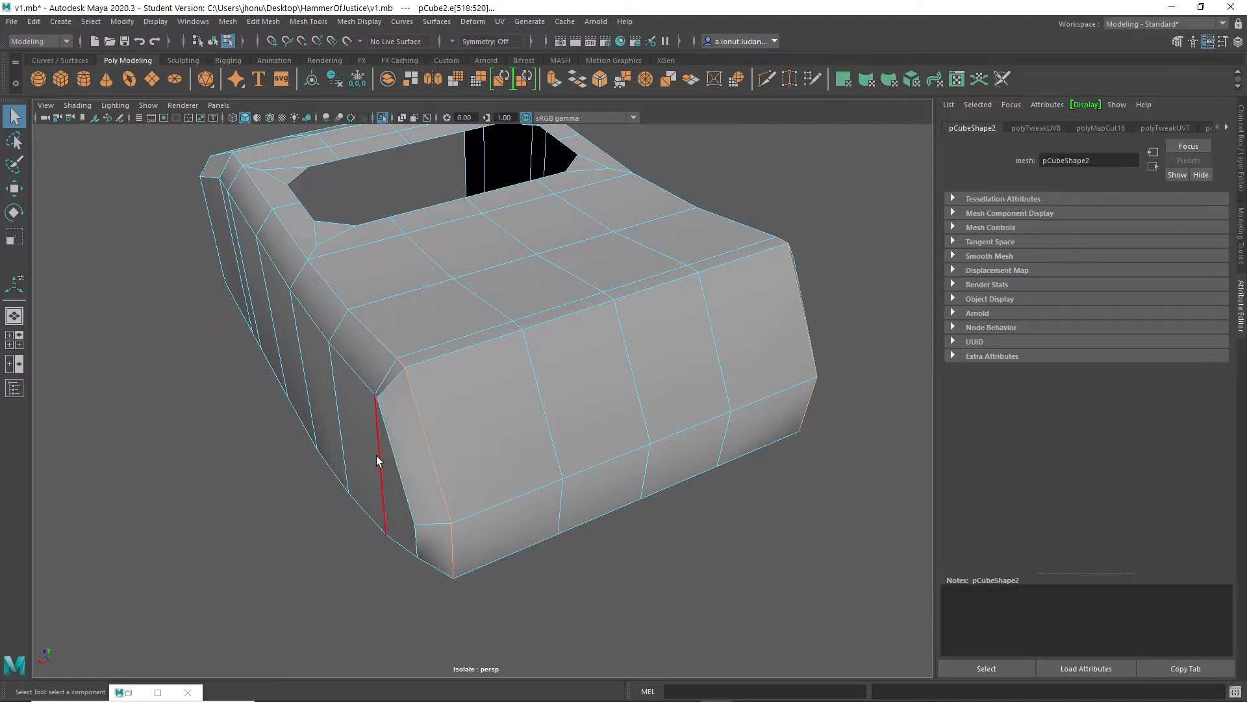
pyautogui.keyDown('alt'); pyautogui.moveTo(710, 371); pyautogui.dragTo(686, 340); pyautogui.keyUp('alt')
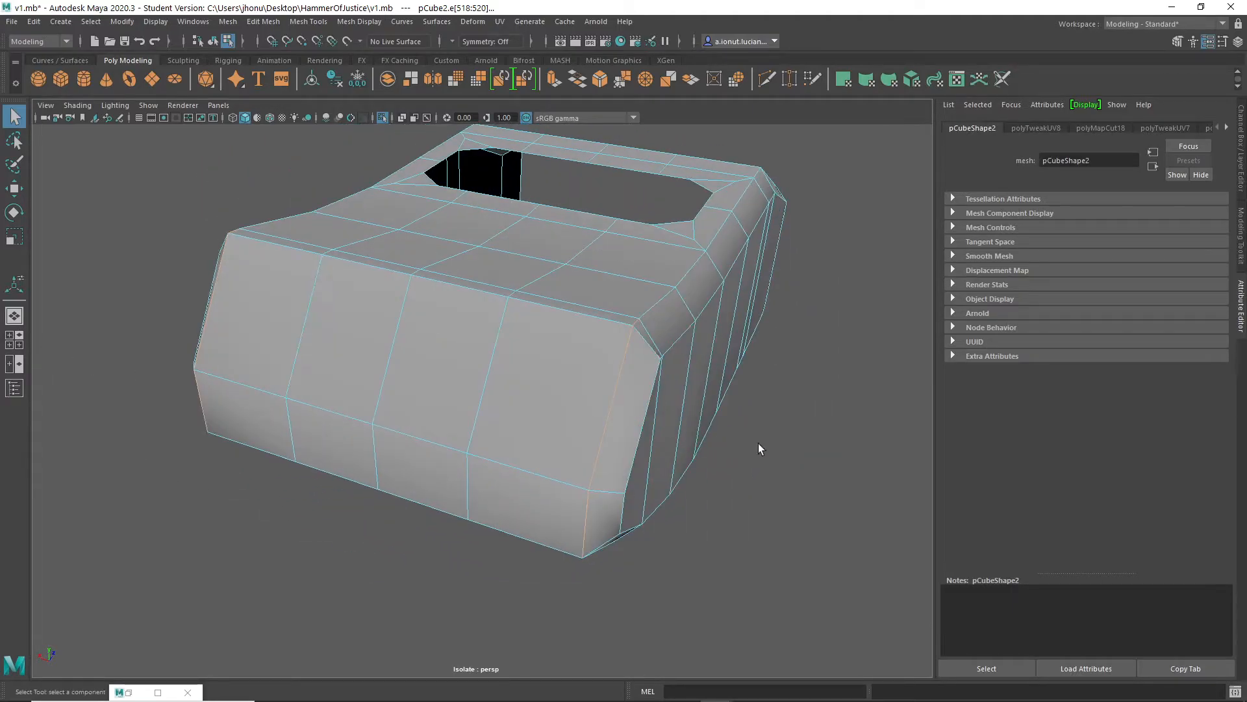
pyautogui.keyDown('alt'); pyautogui.moveTo(828, 286); pyautogui.dragTo(629, 290); pyautogui.keyUp('alt')
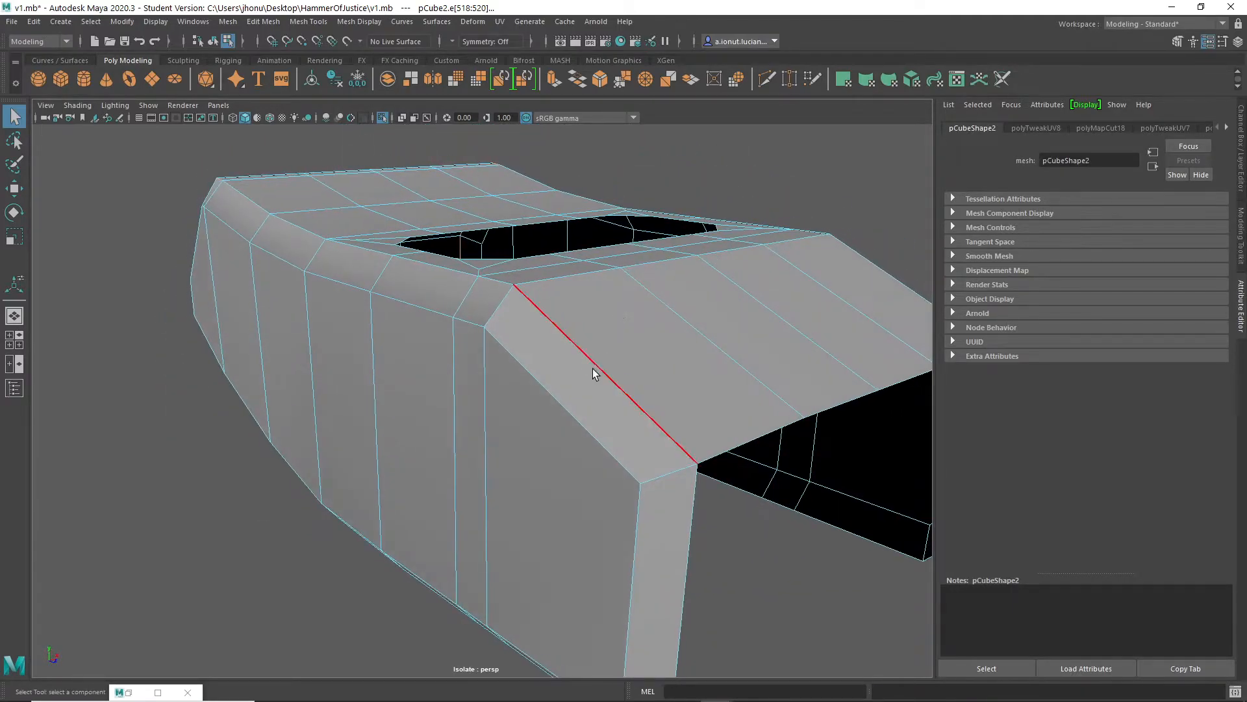
pyautogui.keyDown('alt'); pyautogui.moveTo(566, 349); pyautogui.dragTo(733, 242); pyautogui.keyUp('alt')
pyautogui.keyDown('alt'); pyautogui.moveTo(764, 341); pyautogui.dragTo(584, 294); pyautogui.keyUp('alt')
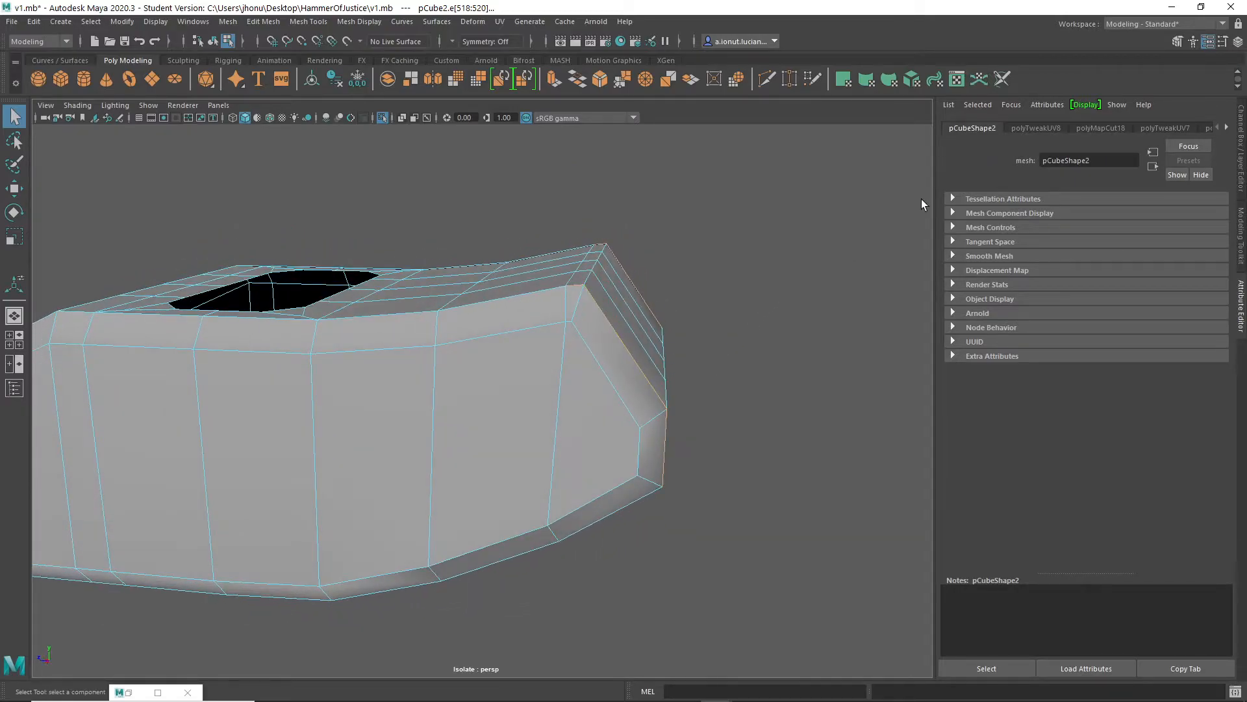
pyautogui.moveTo(536, 333)
pyautogui.keyDown('alt'); pyautogui.mouseDown()
pyautogui.moveTo(699, 314)
pyautogui.moveTo(702, 331)
pyautogui.moveTo(525, 328)
pyautogui.mouseUp(); pyautogui.keyUp('alt')
pyautogui.scroll(-3, 669, 404)
pyautogui.keyDown('alt'); pyautogui.moveTo(668, 404); pyautogui.dragTo(583, 389); pyautogui.keyUp('alt')
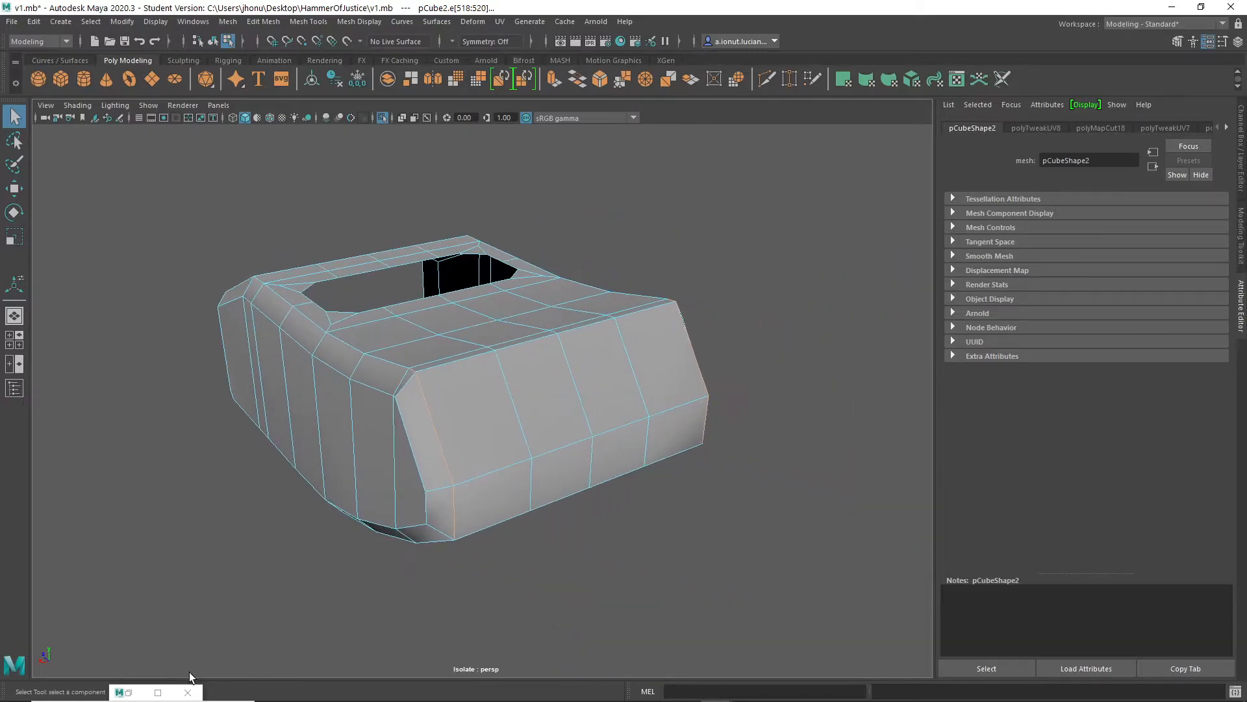
# Restore the UV Editor and cut the lower block body's UVs along the selected corner edges
pyautogui.click(130, 693)
pyautogui.scroll(5, 704, 565)
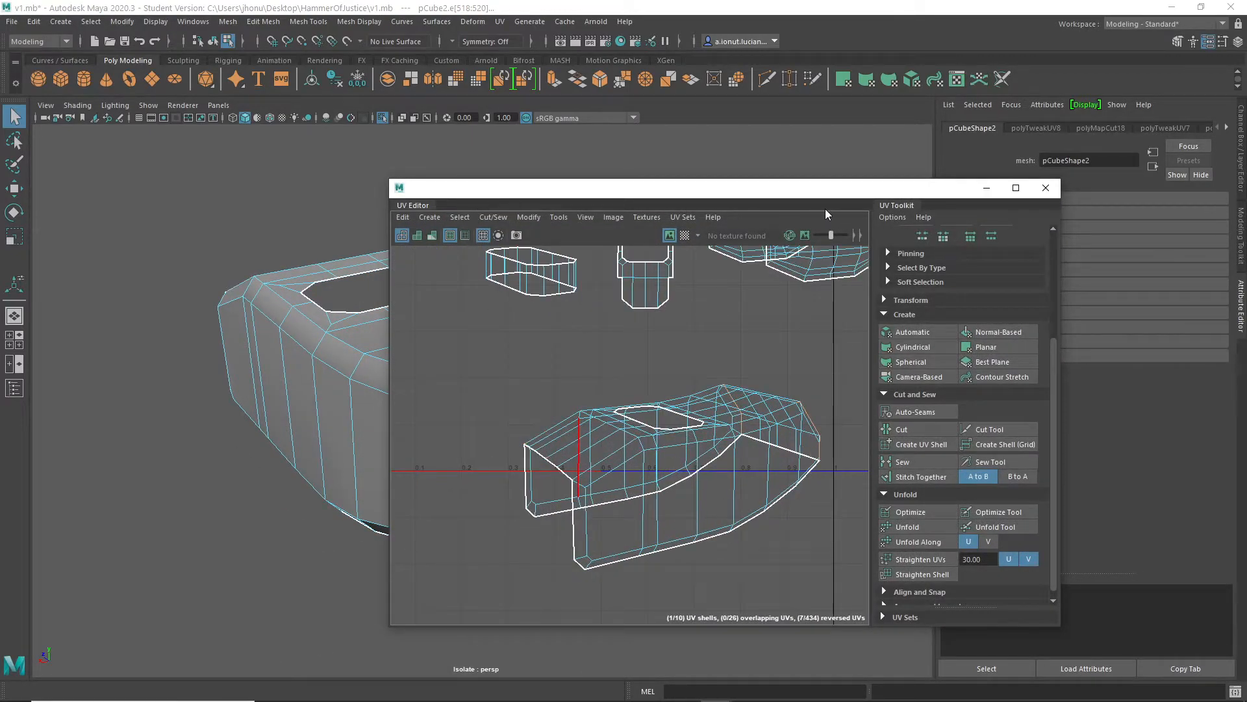
pyautogui.moveTo(717, 197); pyautogui.dragTo(1096, 228)
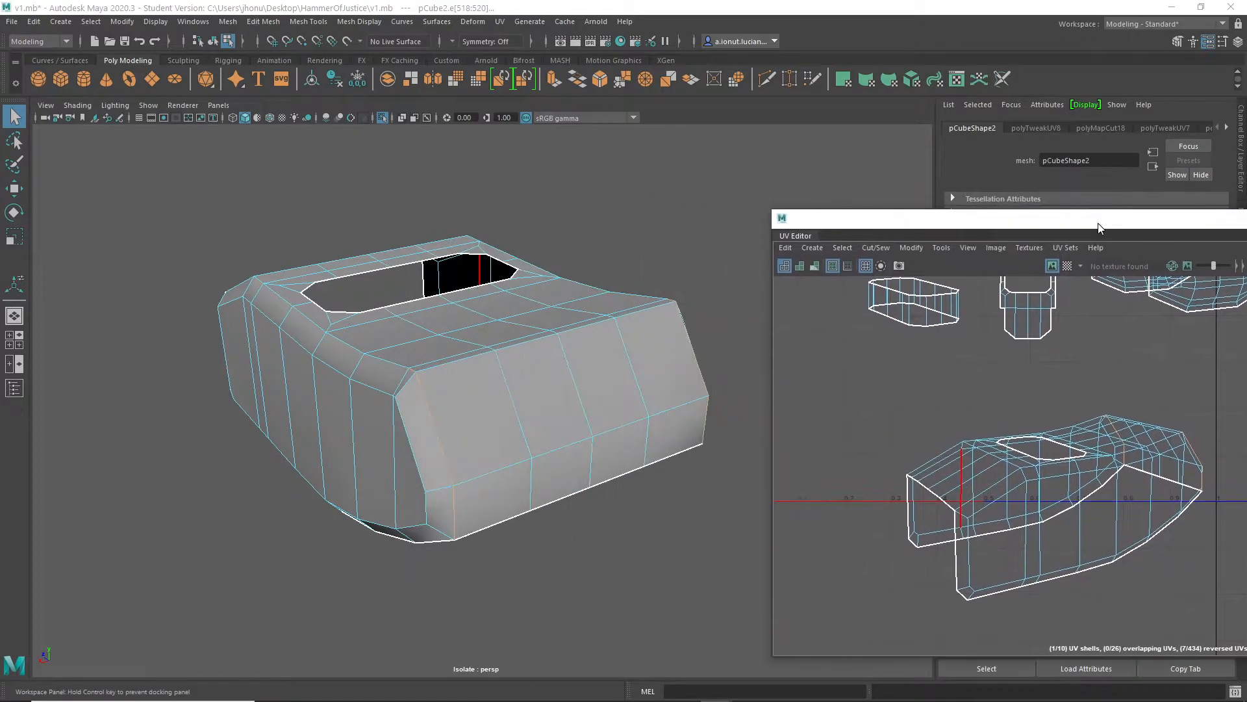
pyautogui.keyDown('alt'); pyautogui.moveTo(494, 399); pyautogui.dragTo(473, 403); pyautogui.keyUp('alt')
pyautogui.keyDown('alt'); pyautogui.moveTo(513, 457); pyautogui.dragTo(473, 422); pyautogui.keyUp('alt')
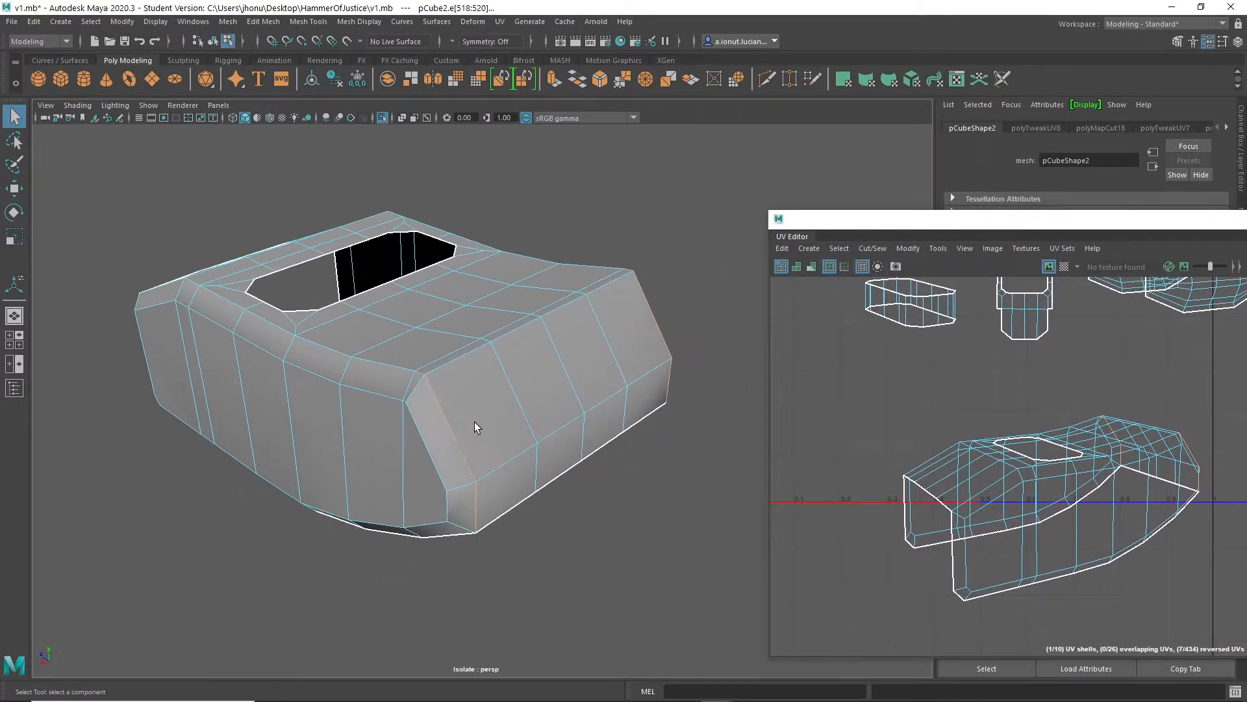
pyautogui.scroll(4, 474, 421)
pyautogui.click(500, 22)
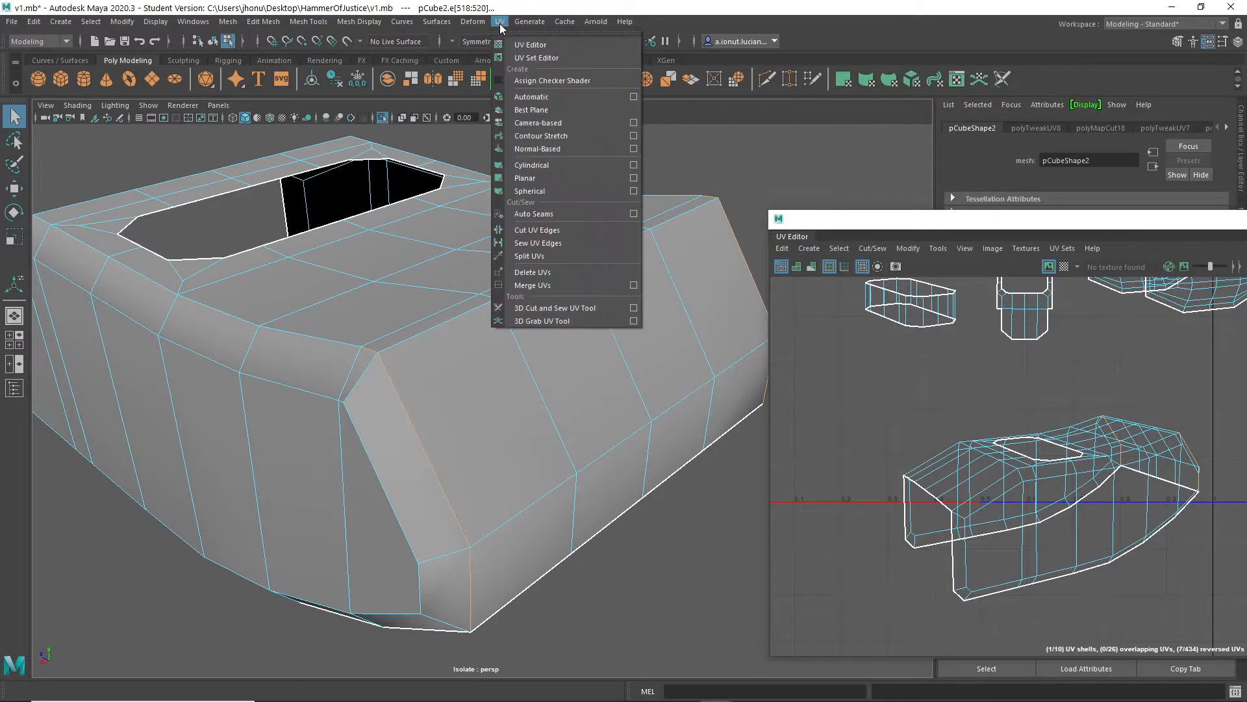
pyautogui.click(538, 308)
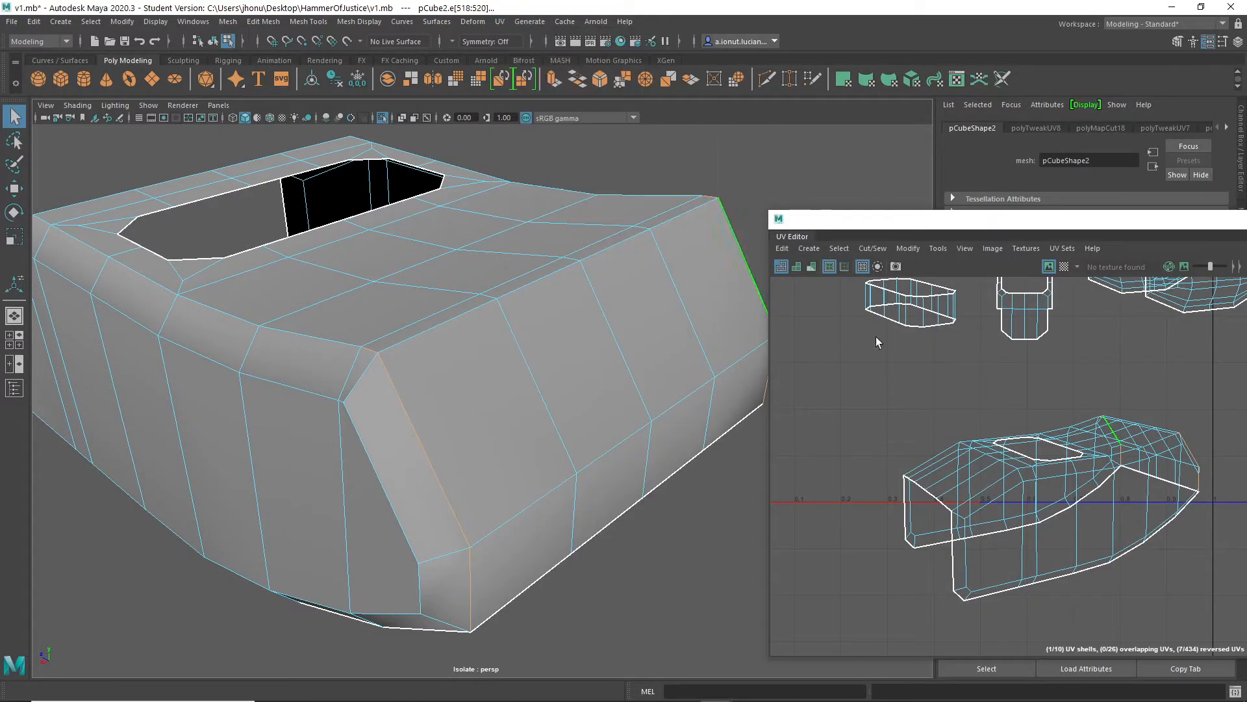
pyautogui.moveTo(931, 227); pyautogui.dragTo(526, 181)
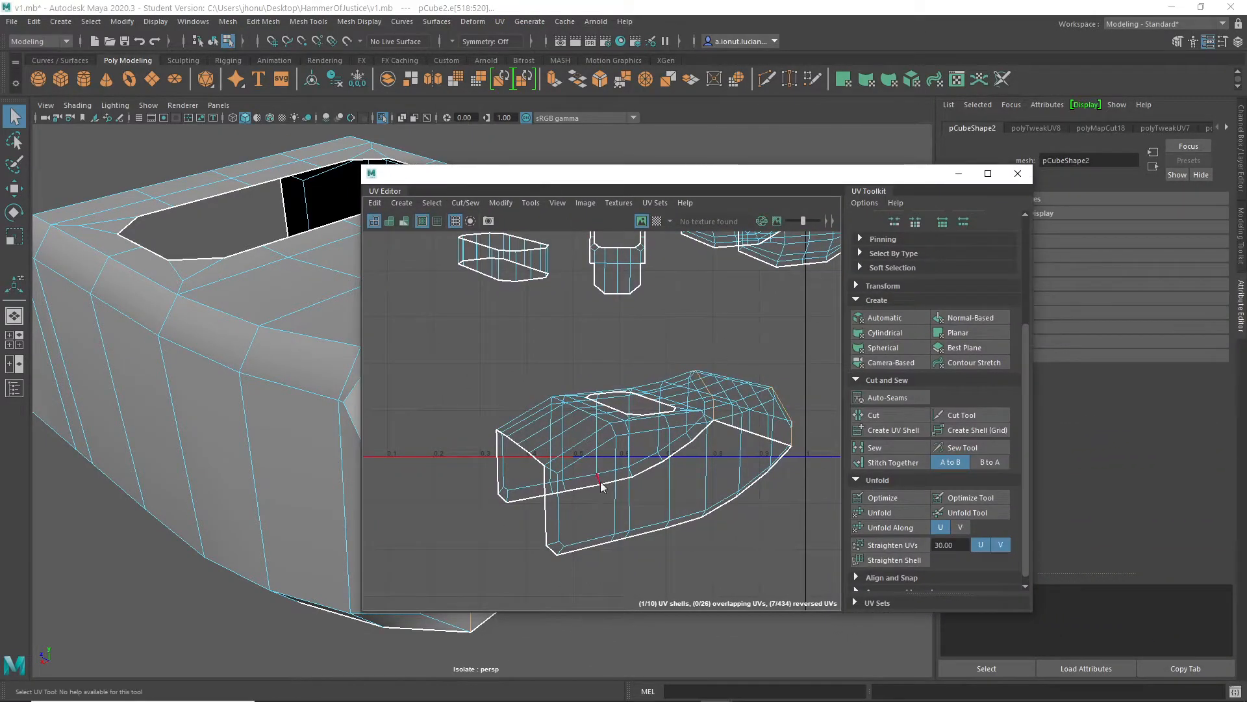
pyautogui.scroll(-4, 647, 461)
pyautogui.scroll(4, 654, 462)
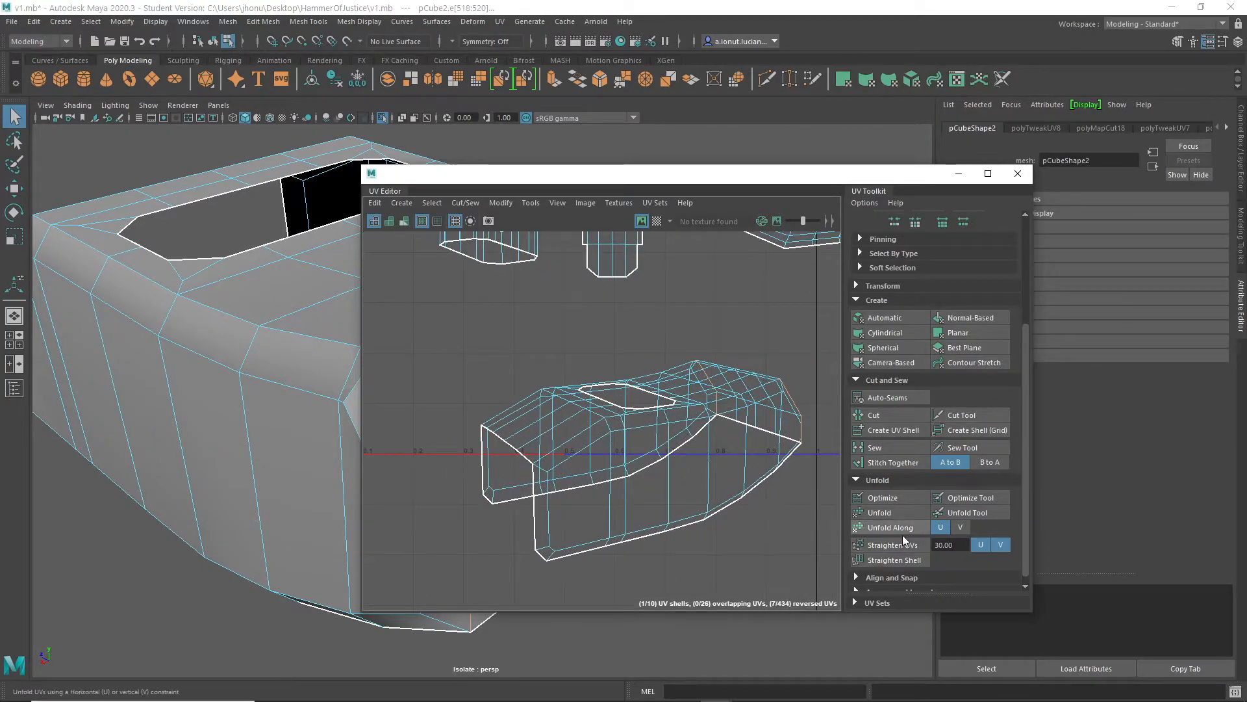
pyautogui.scroll(-1, 869, 518)
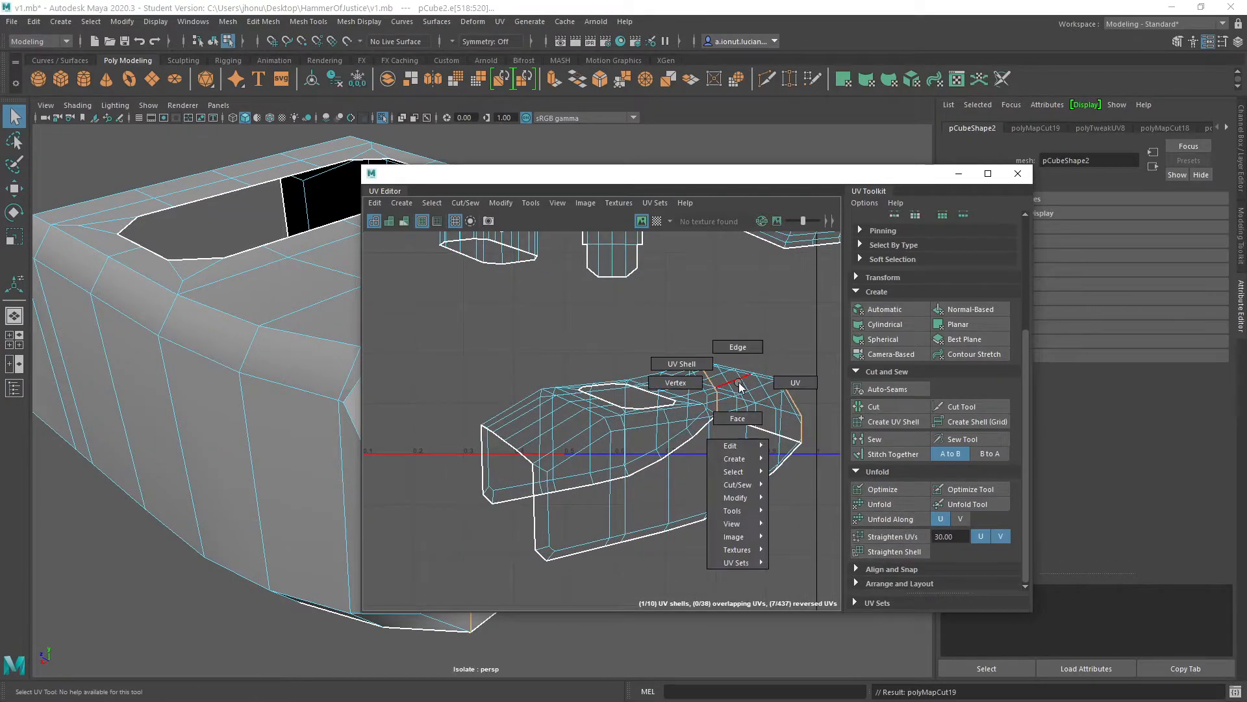
# Select the lower block body's whole shell, unfold it and rotate it upright
pyautogui.click(727, 388)
pyautogui.keyDown('shift'); pyautogui.moveTo(712, 375); pyautogui.dragTo(577, 372, button='right'); pyautogui.keyUp('shift')
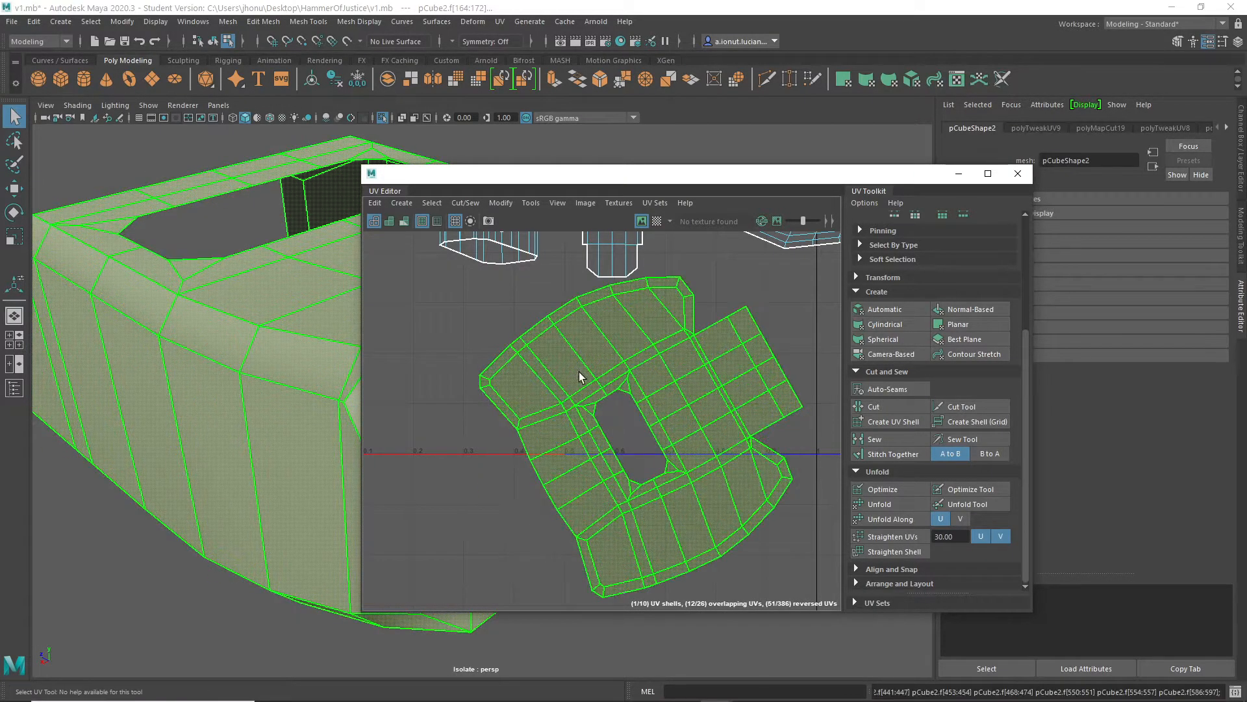
pyautogui.moveTo(655, 369); pyautogui.dragTo(571, 369)
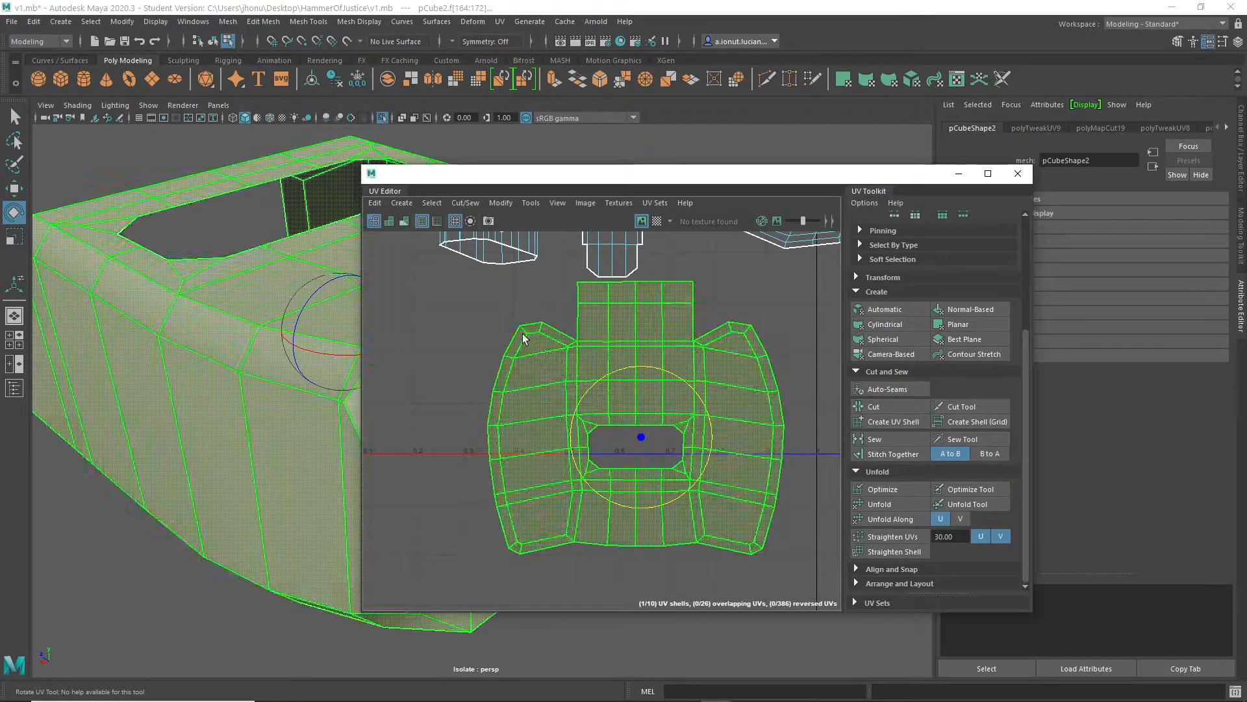
# Display UV distortion to check the unfolded lower body shell, and minimize the UV Editor
pyautogui.click(404, 221)
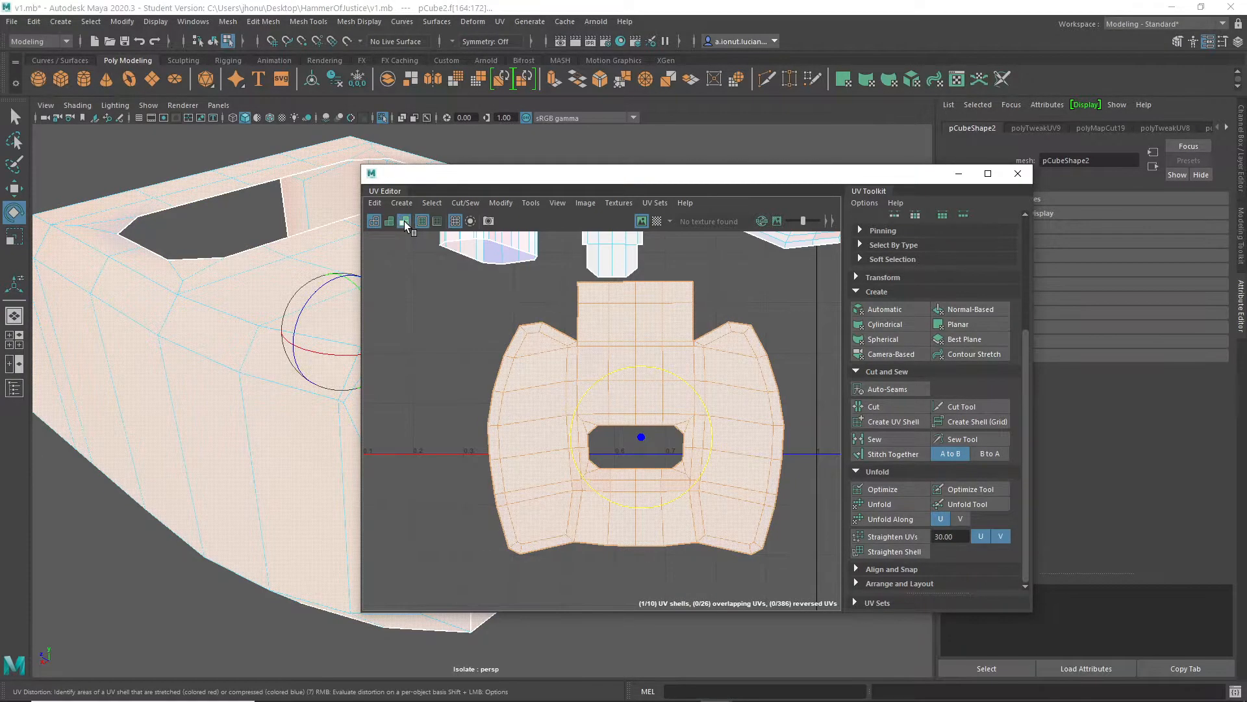
pyautogui.click(198, 226)
pyautogui.keyDown('alt'); pyautogui.moveTo(198, 226); pyautogui.dragTo(262, 273); pyautogui.keyUp('alt')
pyautogui.scroll(-8, 278, 349)
pyautogui.keyDown('alt'); pyautogui.moveTo(278, 348); pyautogui.dragTo(152, 367, button='middle'); pyautogui.keyUp('alt')
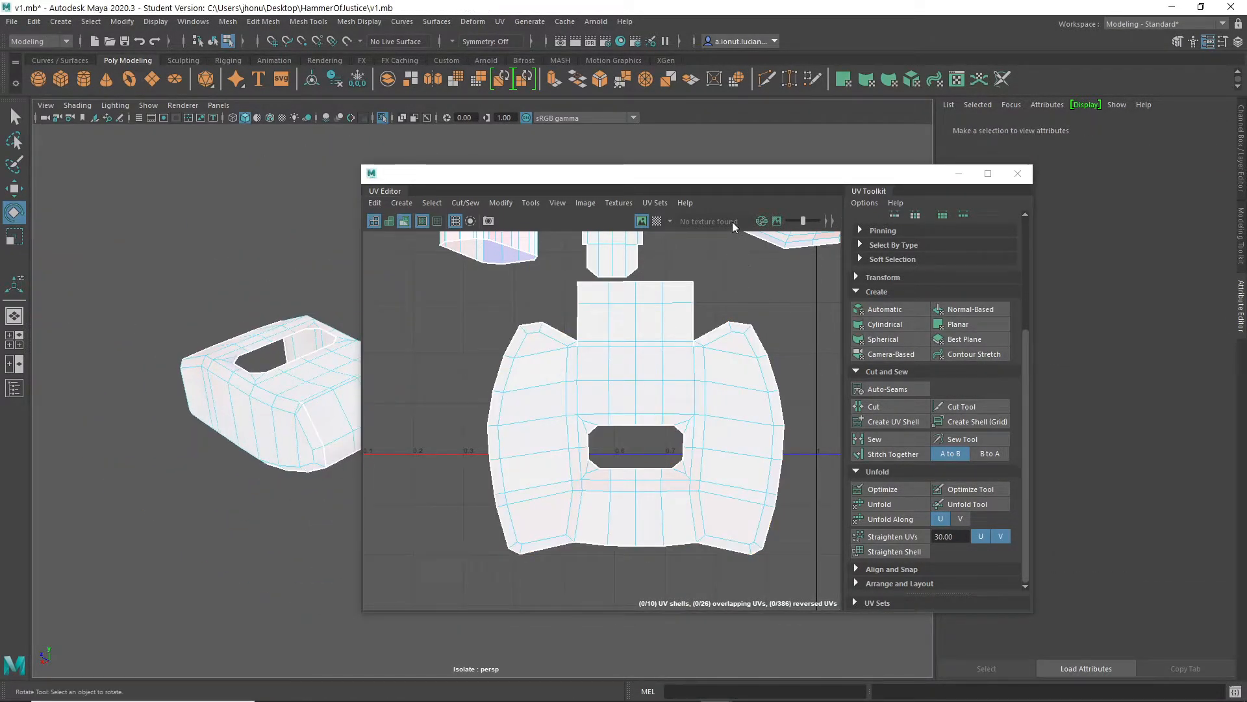
pyautogui.click(954, 177)
# Return to object mode, exit isolation and frame the whole hammer head
pyautogui.moveTo(351, 331); pyautogui.dragTo(404, 306, button='right')
pyautogui.hotkey('ctrl', '1')
pyautogui.keyDown('alt'); pyautogui.moveTo(475, 378); pyautogui.dragTo(519, 382); pyautogui.keyUp('alt')
pyautogui.press('q')
pyautogui.keyDown('alt'); pyautogui.moveTo(427, 399); pyautogui.dragTo(533, 406, button='middle'); pyautogui.keyUp('alt')
pyautogui.keyDown('alt'); pyautogui.moveTo(532, 404); pyautogui.dragTo(575, 397, button='right'); pyautogui.keyUp('alt')
pyautogui.keyDown('alt'); pyautogui.moveTo(560, 325); pyautogui.dragTo(620, 435, button='middle'); pyautogui.keyUp('alt')
pyautogui.keyDown('alt'); pyautogui.moveTo(580, 387); pyautogui.dragTo(643, 258); pyautogui.keyUp('alt')
# Select the upper block's inner body shell and isolate it in the viewport
pyautogui.rightClick(644, 259)
pyautogui.moveTo(644, 259); pyautogui.dragTo(686, 286, button='right')
pyautogui.click(674, 291)
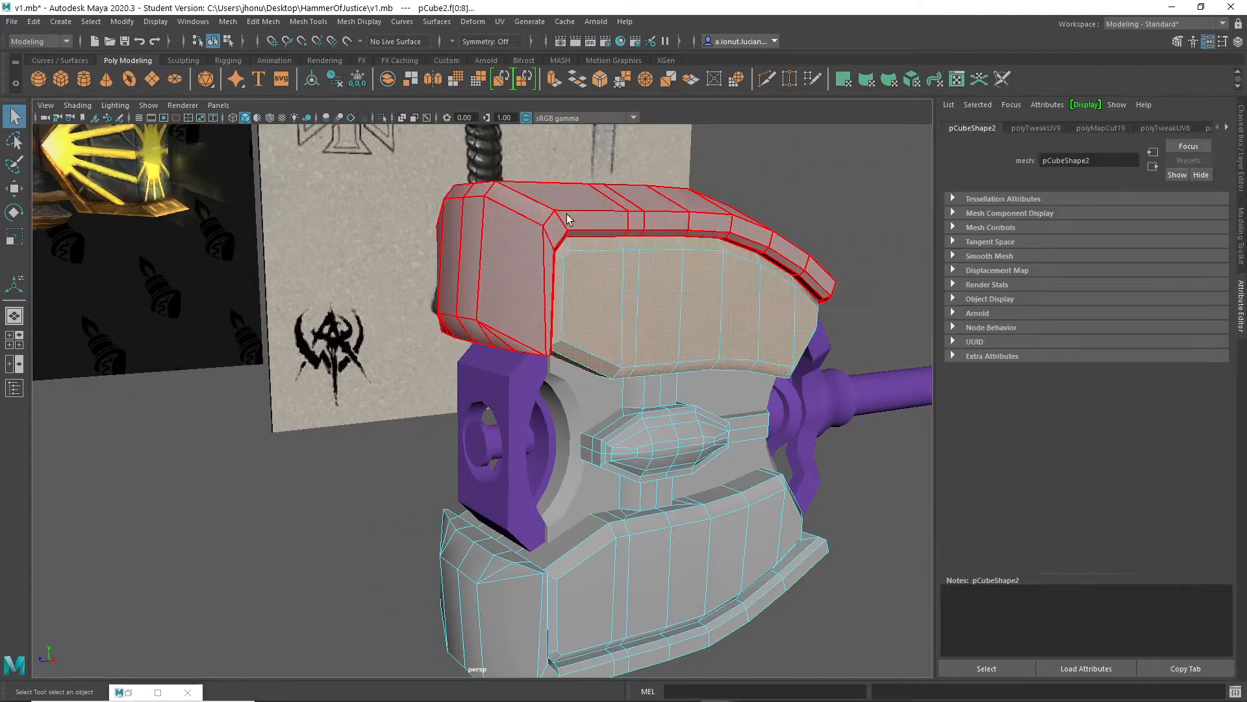
pyautogui.click(566, 215)
pyautogui.hotkey('ctrl', '1')
pyautogui.hotkey('ctrl', '1')
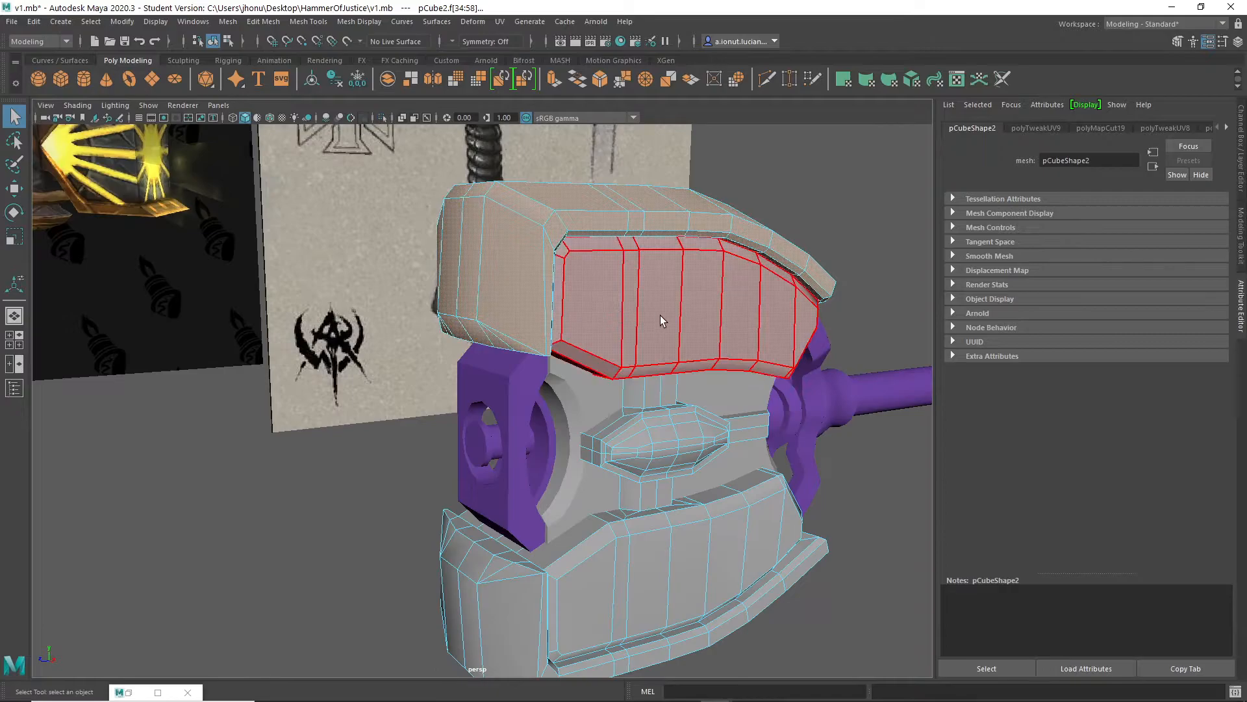
pyautogui.click(656, 319)
pyautogui.hotkey('ctrl', '1')
# Select the corner edges along both sides of the sloped end on the isolated upper block body
pyautogui.keyDown('alt'); pyautogui.moveTo(664, 341); pyautogui.dragTo(634, 373); pyautogui.keyUp('alt')
pyautogui.scroll(-3, 634, 373)
pyautogui.moveTo(614, 377); pyautogui.dragTo(611, 293, button='right')
pyautogui.click(601, 377)
pyautogui.keyDown('alt'); pyautogui.moveTo(601, 380); pyautogui.dragTo(556, 367); pyautogui.keyUp('alt')
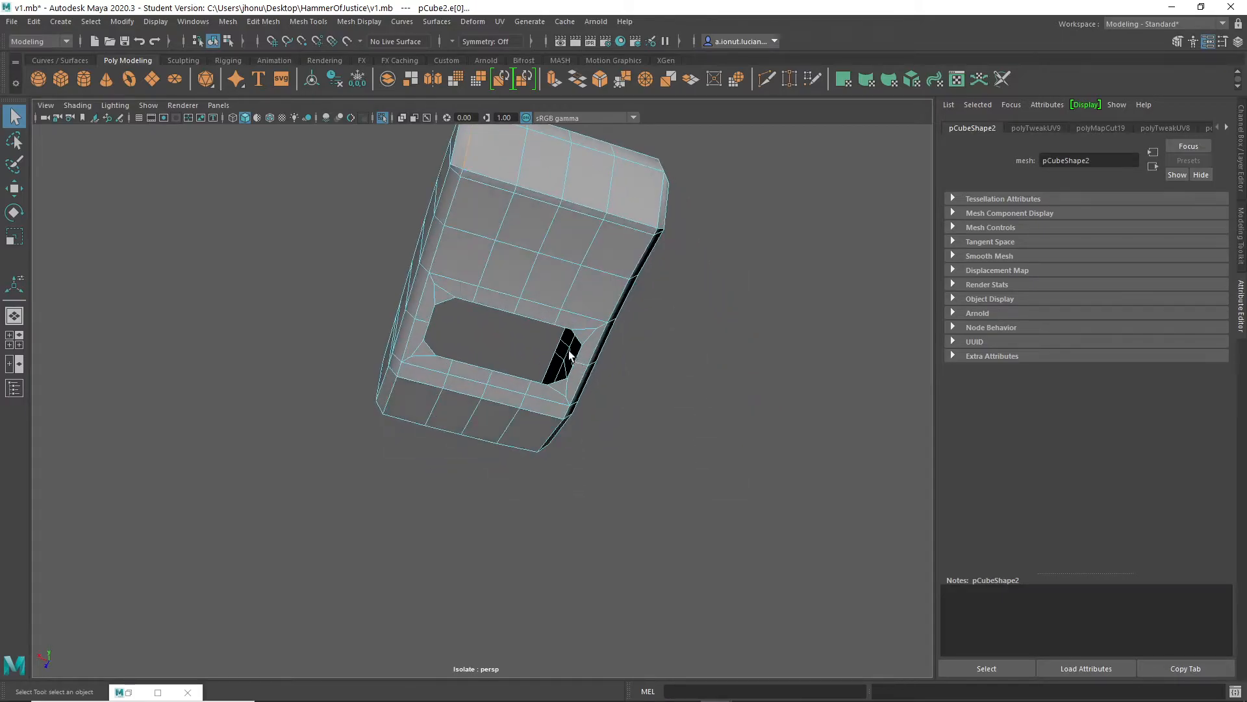
pyautogui.scroll(3, 552, 455)
pyautogui.keyDown('alt'); pyautogui.moveTo(543, 524); pyautogui.dragTo(446, 504); pyautogui.keyUp('alt')
pyautogui.keyDown('alt'); pyautogui.moveTo(469, 571); pyautogui.dragTo(426, 417); pyautogui.keyUp('alt')
# Restore the UV Editor, locate the upper body's shell and cut it along the selected edges
pyautogui.click(129, 693)
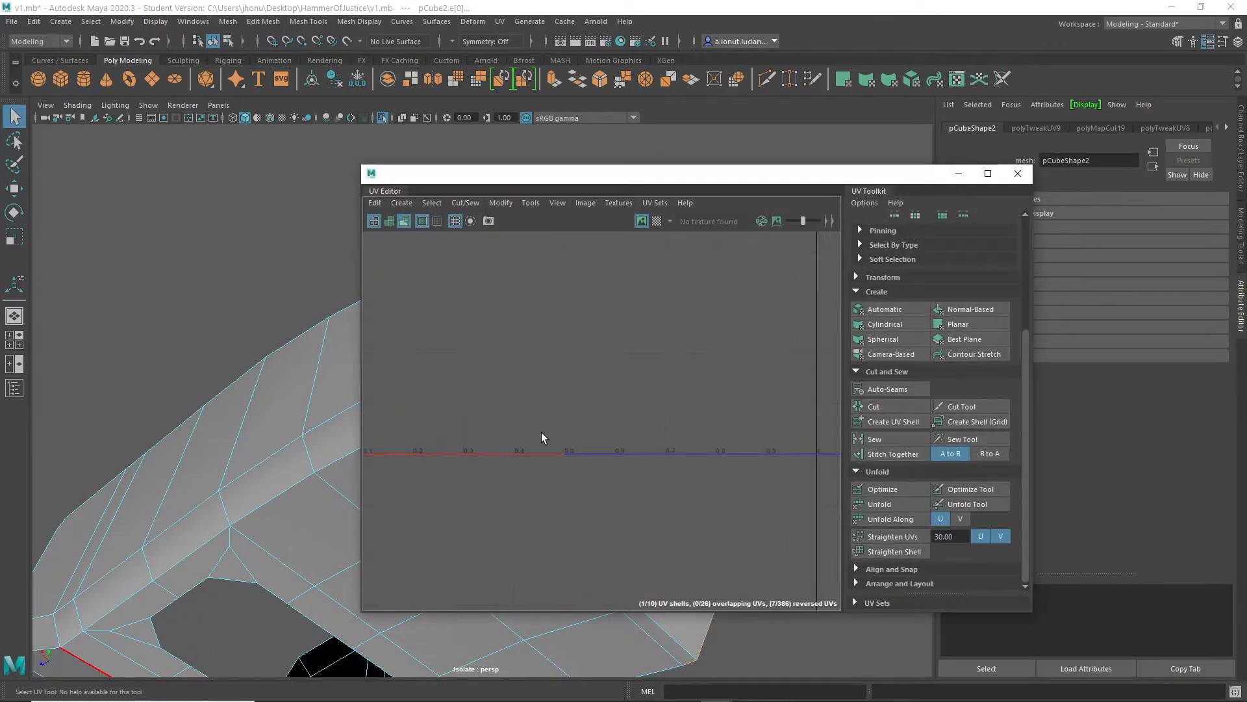
pyautogui.scroll(8, 598, 396)
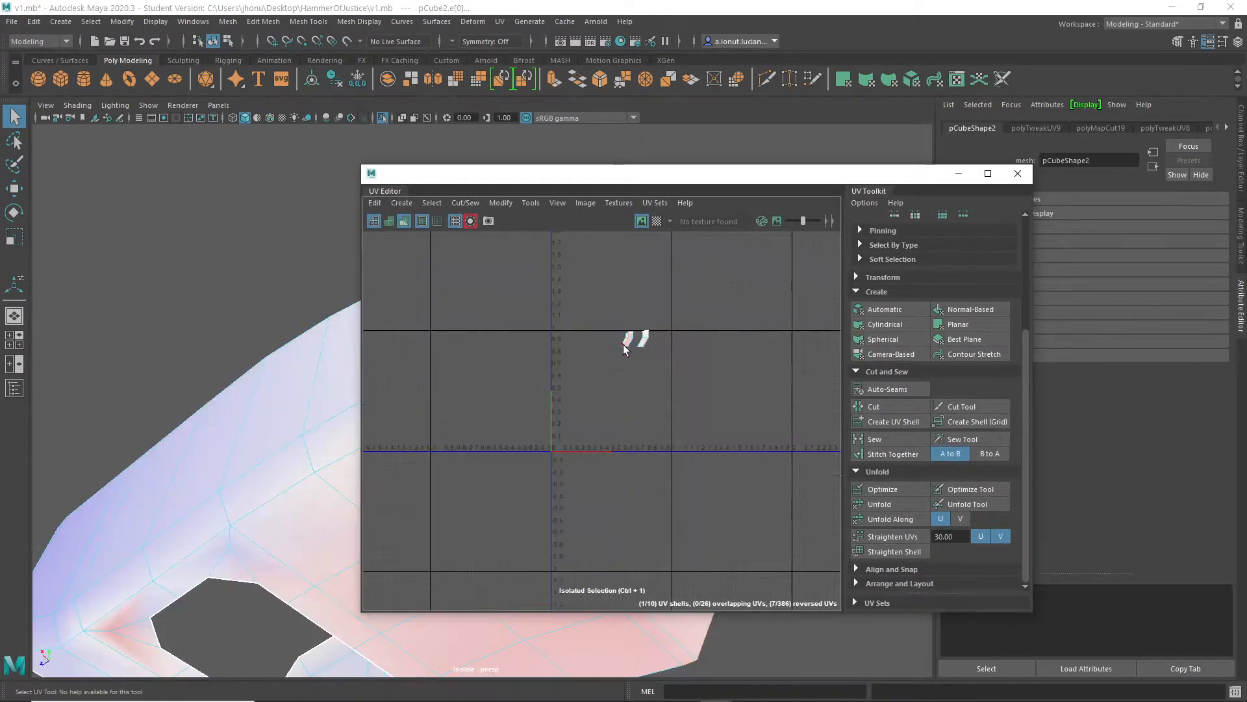
pyautogui.scroll(-5, 637, 396)
pyautogui.keyDown('alt'); pyautogui.moveTo(624, 414); pyautogui.dragTo(710, 408, button='middle'); pyautogui.keyUp('alt')
pyautogui.scroll(6, 713, 330)
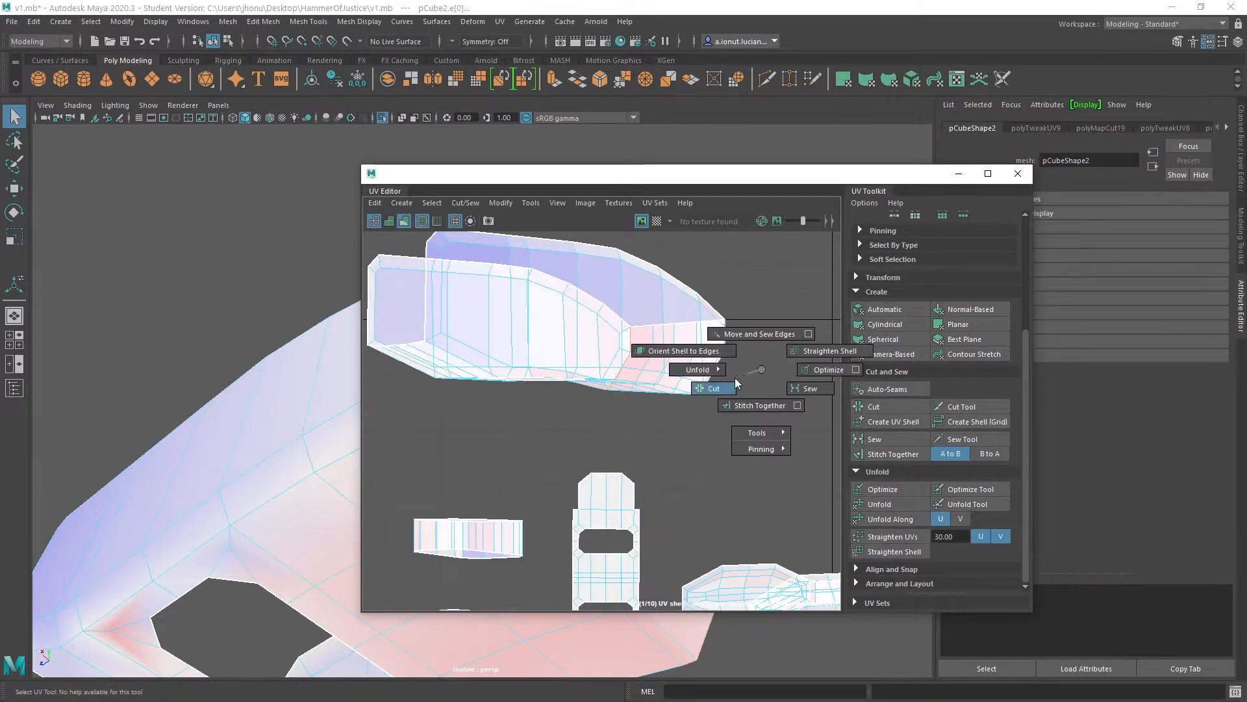
# Select the upper block body's whole shell, unfold it, and move the UV Editor aside to inspect the mesh
pyautogui.moveTo(645, 332); pyautogui.dragTo(594, 313, button='right')
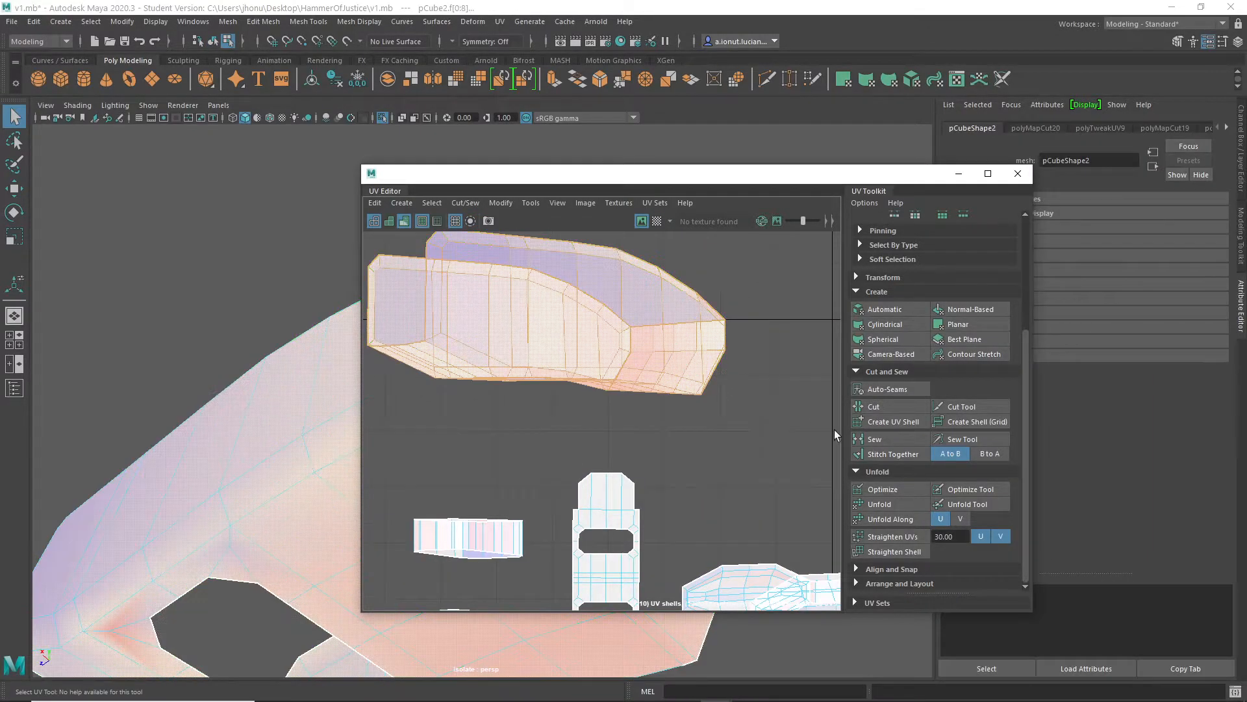
pyautogui.click(884, 508)
pyautogui.scroll(-5, 696, 424)
pyautogui.moveTo(550, 176); pyautogui.dragTo(884, 166)
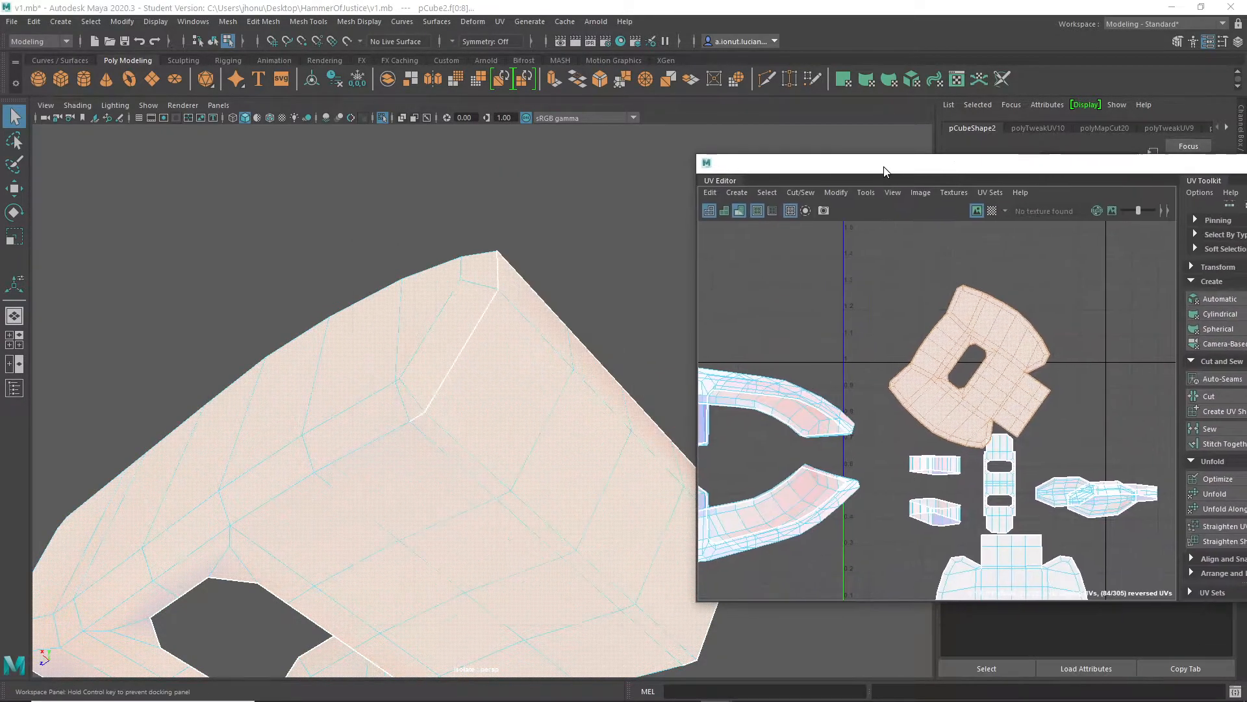
pyautogui.scroll(3, 494, 559)
pyautogui.scroll(-6, 472, 541)
pyautogui.keyDown('alt'); pyautogui.moveTo(478, 544); pyautogui.dragTo(491, 517, button='middle'); pyautogui.keyUp('alt')
pyautogui.keyDown('alt'); pyautogui.moveTo(490, 517); pyautogui.dragTo(675, 410); pyautogui.keyUp('alt')
pyautogui.keyDown('alt'); pyautogui.moveTo(954, 416); pyautogui.dragTo(951, 404, button='middle'); pyautogui.keyUp('alt')
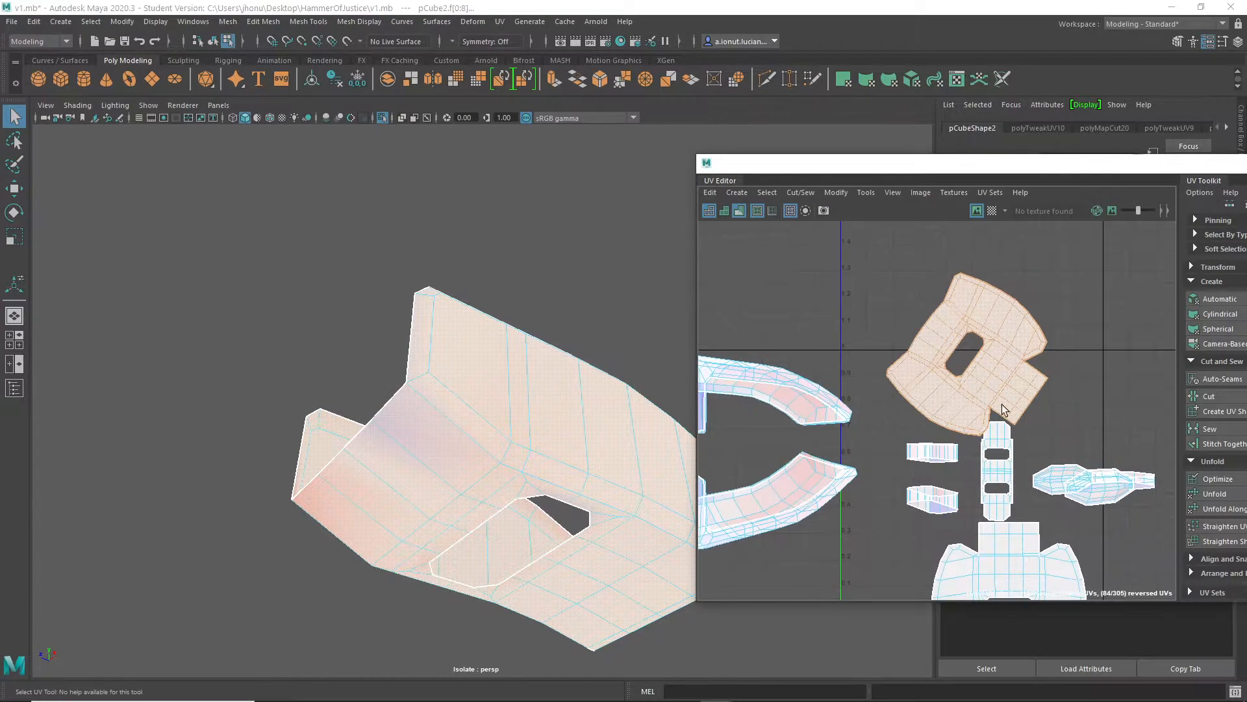
# Return to object mode with the whole hammer visible and turn off the UV distortion display
pyautogui.moveTo(528, 428); pyautogui.dragTo(590, 316, button='right')
pyautogui.hotkey('ctrl', '1')
pyautogui.scroll(-3, 520, 492)
pyautogui.keyDown('alt'); pyautogui.moveTo(529, 492); pyautogui.dragTo(474, 490); pyautogui.keyUp('alt')
pyautogui.keyDown('alt'); pyautogui.moveTo(473, 490); pyautogui.dragTo(515, 444, button='middle'); pyautogui.keyUp('alt')
pyautogui.scroll(3, 515, 443)
pyautogui.keyDown('alt'); pyautogui.moveTo(515, 443); pyautogui.dragTo(558, 385); pyautogui.keyUp('alt')
pyautogui.keyDown('alt'); pyautogui.moveTo(623, 380); pyautogui.dragTo(462, 390); pyautogui.keyUp('alt')
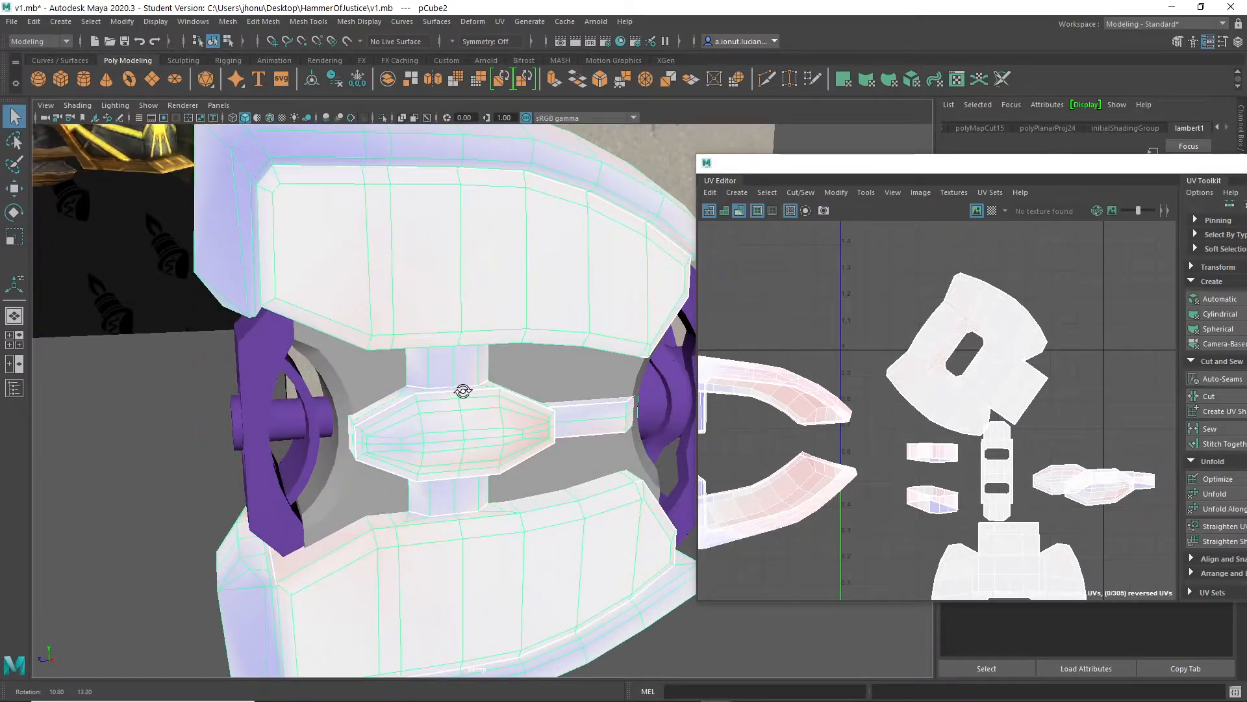
pyautogui.click(740, 211)
# Select the upper and lower outer rim shells together and isolate them in the viewport
pyautogui.keyDown('alt'); pyautogui.moveTo(389, 169); pyautogui.dragTo(388, 234); pyautogui.keyUp('alt')
pyautogui.moveTo(379, 219)
pyautogui.mouseDown(button='right')
pyautogui.moveTo(440, 218)
pyautogui.moveTo(445, 252)
pyautogui.mouseUp(button='right')
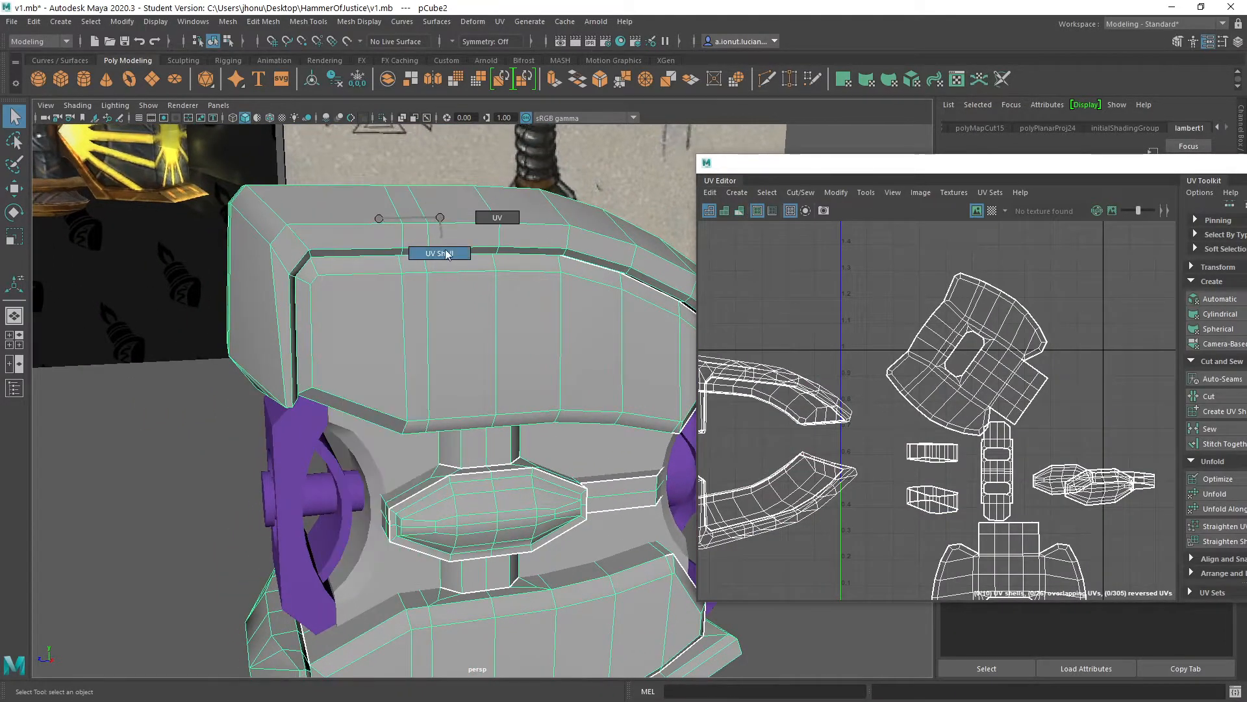
pyautogui.click(418, 320)
pyautogui.keyDown('alt'); pyautogui.moveTo(417, 320); pyautogui.dragTo(282, 515); pyautogui.keyUp('alt')
pyautogui.keyDown('shift'); pyautogui.click(283, 514); pyautogui.keyUp('shift')
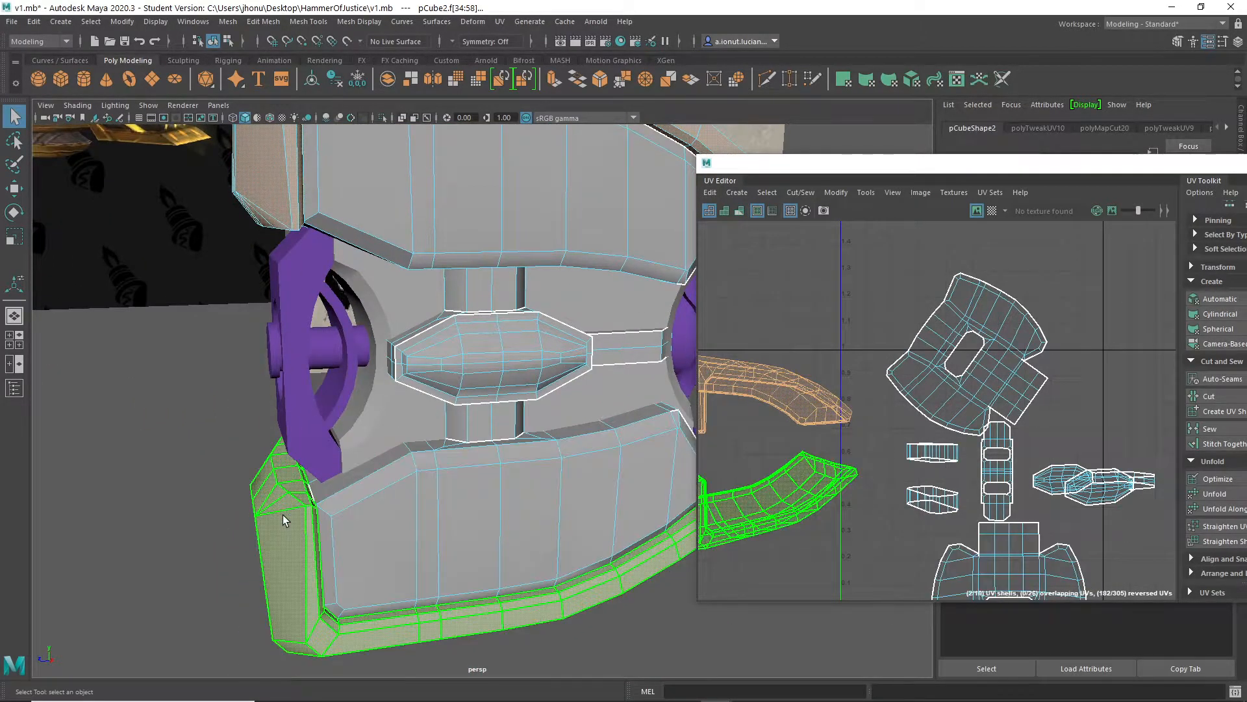
pyautogui.hotkey('ctrl', '1')
# Switch to edge selection and select the diagonal edges where the rims' arms meet as seam edges
pyautogui.click(437, 259)
pyautogui.keyDown('alt'); pyautogui.moveTo(437, 260); pyautogui.dragTo(512, 305); pyautogui.keyUp('alt')
pyautogui.press('F10')
pyautogui.keyDown('alt'); pyautogui.moveTo(513, 306); pyautogui.dragTo(607, 433, button='middle'); pyautogui.keyUp('alt')
pyautogui.keyDown('alt'); pyautogui.moveTo(606, 433); pyautogui.dragTo(476, 395); pyautogui.keyUp('alt')
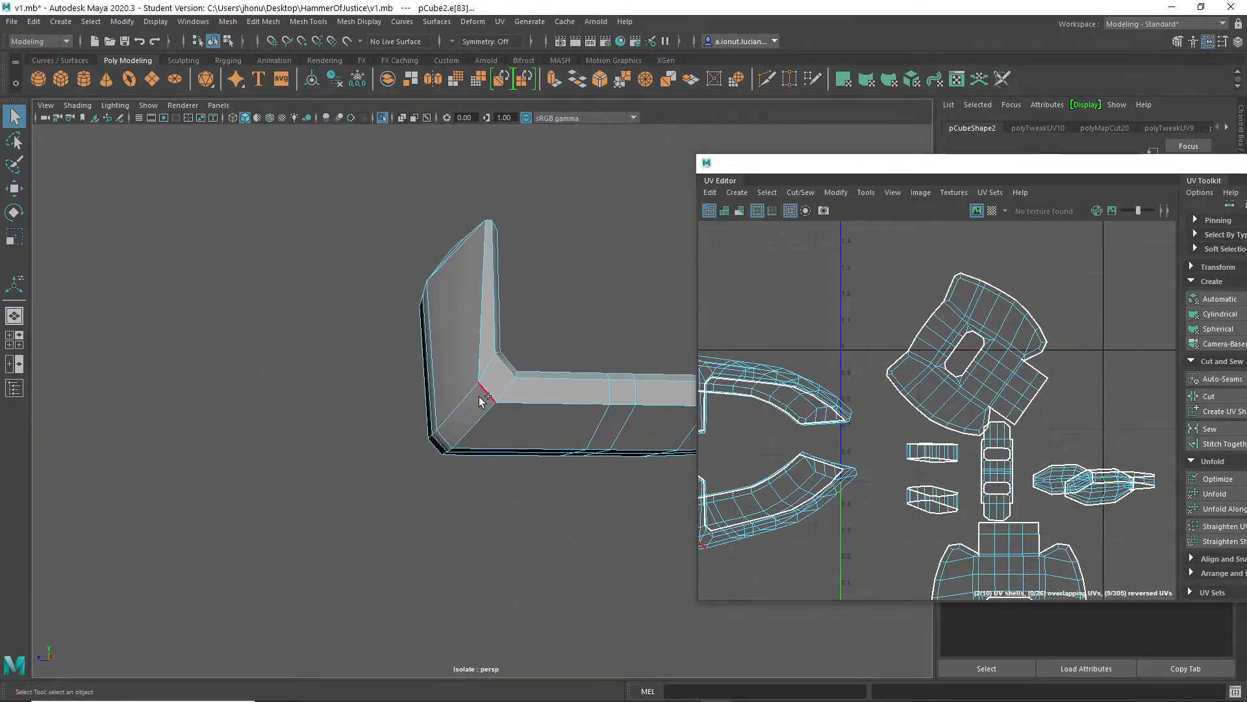
pyautogui.scroll(-7, 485, 409)
pyautogui.keyDown('alt'); pyautogui.moveTo(485, 397); pyautogui.dragTo(486, 474, button='middle'); pyautogui.keyUp('alt')
pyautogui.scroll(6, 478, 428)
pyautogui.moveTo(465, 272)
pyautogui.keyDown('alt'); pyautogui.mouseDown()
pyautogui.moveTo(470, 315)
pyautogui.moveTo(513, 314)
pyautogui.moveTo(516, 328)
pyautogui.moveTo(455, 262)
pyautogui.mouseUp(); pyautogui.keyUp('alt')
pyautogui.scroll(4, 518, 337)
pyautogui.keyDown('alt'); pyautogui.moveTo(407, 226); pyautogui.dragTo(457, 269); pyautogui.keyUp('alt')
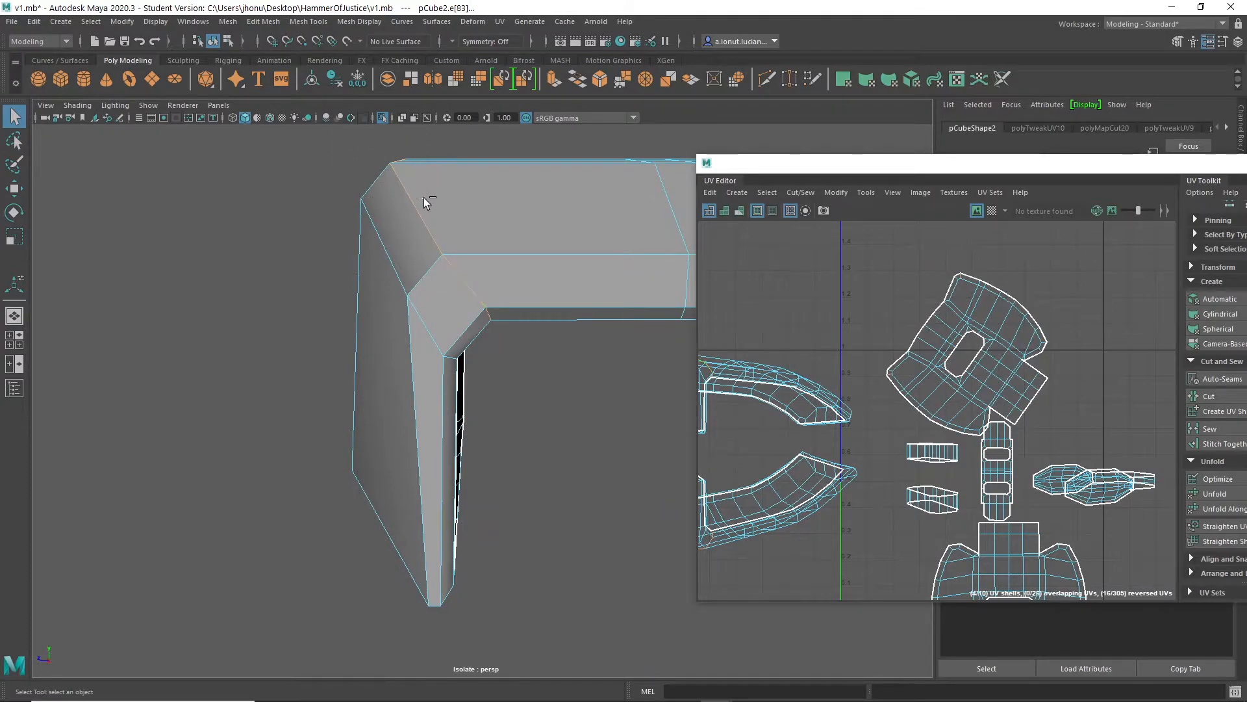
# Add further corner edges around the rims' thick end blocks to the seam selection
pyautogui.keyDown('alt'); pyautogui.moveTo(517, 341); pyautogui.dragTo(432, 268); pyautogui.keyUp('alt')
pyautogui.scroll(3, 476, 281)
pyautogui.keyDown('alt'); pyautogui.moveTo(435, 313); pyautogui.dragTo(506, 422); pyautogui.keyUp('alt')
pyautogui.scroll(-2, 546, 409)
pyautogui.keyDown('alt'); pyautogui.moveTo(507, 422); pyautogui.dragTo(373, 437, button='middle'); pyautogui.keyUp('alt')
pyautogui.keyDown('alt'); pyautogui.moveTo(373, 437); pyautogui.dragTo(533, 412); pyautogui.keyUp('alt')
pyautogui.keyDown('alt'); pyautogui.moveTo(533, 411); pyautogui.dragTo(559, 408, button='middle'); pyautogui.keyUp('alt')
pyautogui.keyDown('alt'); pyautogui.moveTo(560, 408); pyautogui.dragTo(500, 354); pyautogui.keyUp('alt')
pyautogui.keyDown('alt'); pyautogui.moveTo(430, 489); pyautogui.dragTo(591, 459); pyautogui.keyUp('alt')
pyautogui.click(430, 249)
pyautogui.keyDown('alt'); pyautogui.moveTo(430, 248); pyautogui.dragTo(472, 435); pyautogui.keyUp('alt')
pyautogui.keyDown('alt'); pyautogui.moveTo(472, 435); pyautogui.dragTo(389, 440, button='right'); pyautogui.keyUp('alt')
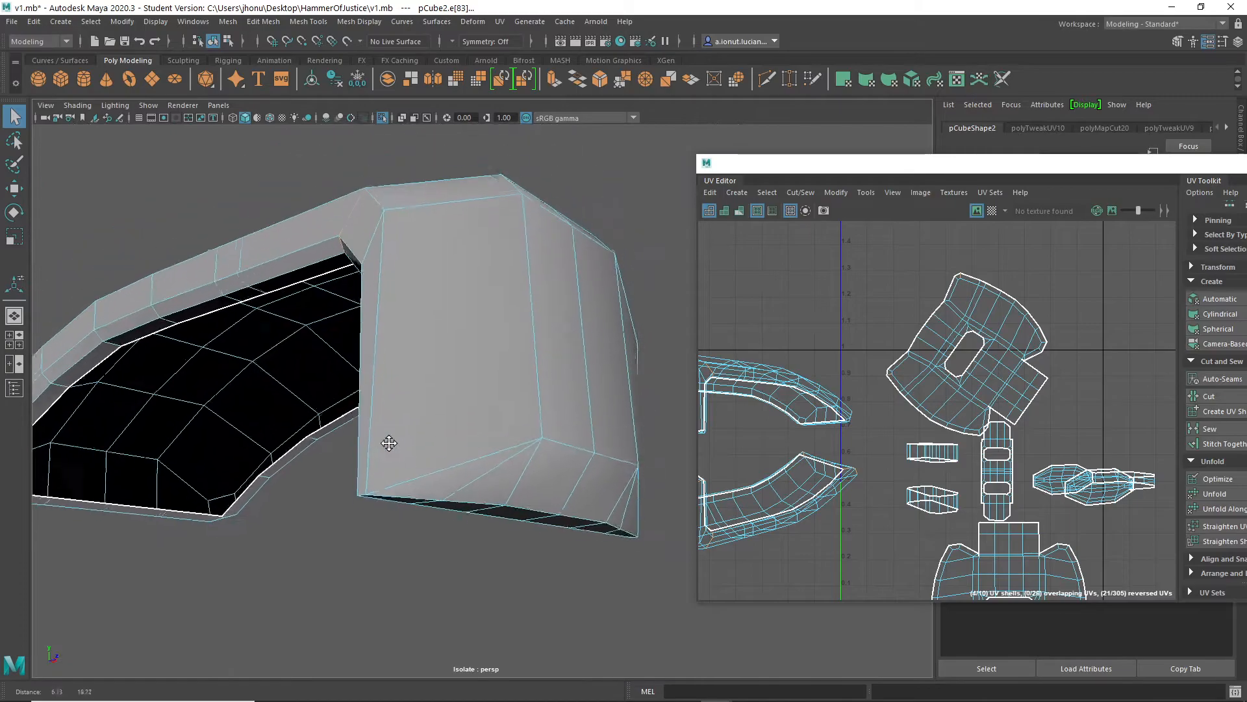
# Add the remaining corner edges at the tips and ends of both outer rims to the seam selection
pyautogui.keyDown('alt'); pyautogui.moveTo(390, 439); pyautogui.dragTo(462, 349); pyautogui.keyUp('alt')
pyautogui.keyDown('alt'); pyautogui.moveTo(461, 348); pyautogui.dragTo(496, 371, button='middle'); pyautogui.keyUp('alt')
pyautogui.keyDown('alt'); pyautogui.moveTo(495, 371); pyautogui.dragTo(474, 305); pyautogui.keyUp('alt')
pyautogui.keyDown('alt'); pyautogui.moveTo(517, 344); pyautogui.dragTo(484, 279); pyautogui.keyUp('alt')
pyautogui.keyDown('alt'); pyautogui.moveTo(484, 279); pyautogui.dragTo(423, 313, button='right'); pyautogui.keyUp('alt')
pyautogui.keyDown('alt'); pyautogui.moveTo(441, 325); pyautogui.dragTo(248, 273); pyautogui.keyUp('alt')
pyautogui.keyDown('alt'); pyautogui.moveTo(182, 251); pyautogui.dragTo(347, 299); pyautogui.keyUp('alt')
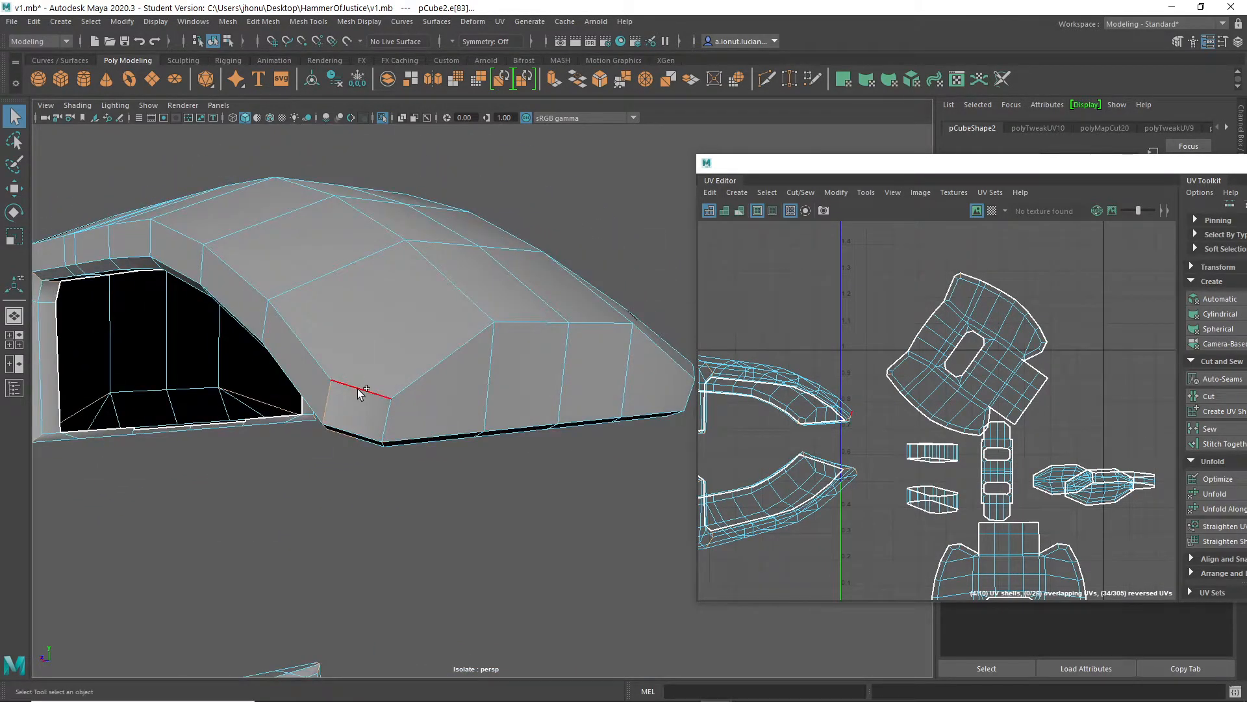
pyautogui.keyDown('alt'); pyautogui.moveTo(489, 395); pyautogui.dragTo(644, 376); pyautogui.keyUp('alt')
pyautogui.keyDown('alt'); pyautogui.moveTo(571, 461); pyautogui.dragTo(420, 367); pyautogui.keyUp('alt')
pyautogui.keyDown('alt'); pyautogui.moveTo(315, 412); pyautogui.dragTo(523, 211); pyautogui.keyUp('alt')
pyautogui.keyDown('alt'); pyautogui.moveTo(522, 212); pyautogui.dragTo(525, 274, button='middle'); pyautogui.keyUp('alt')
pyautogui.scroll(4, 525, 274)
pyautogui.keyDown('alt'); pyautogui.moveTo(520, 201); pyautogui.dragTo(624, 250); pyautogui.keyUp('alt')
# Maximize the UV Editor and cut the rims' UVs along the selected seam edges
pyautogui.click(962, 174)
pyautogui.moveTo(787, 167); pyautogui.dragTo(394, 144)
pyautogui.doubleClick(394, 144)
pyautogui.keyDown('alt'); pyautogui.moveTo(400, 243); pyautogui.dragTo(584, 320, button='middle'); pyautogui.keyUp('alt')
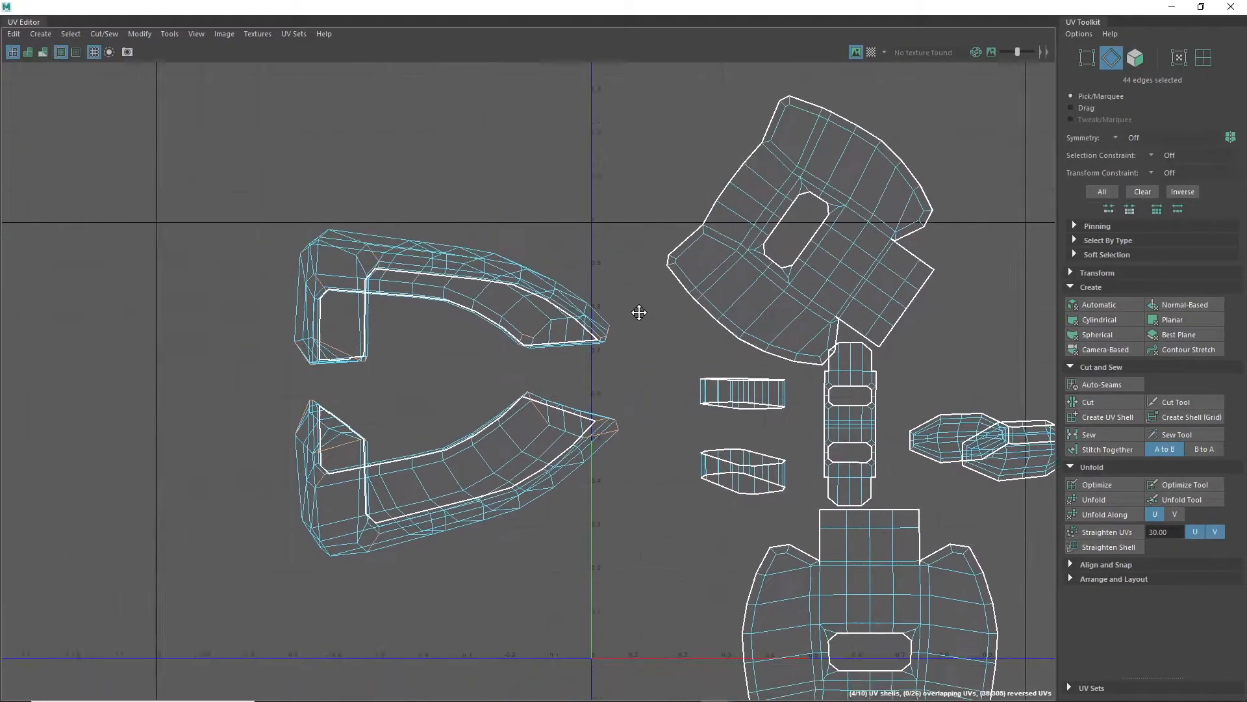
pyautogui.scroll(2, 532, 275)
pyautogui.keyDown('shift'); pyautogui.moveTo(523, 320); pyautogui.dragTo(477, 342, button='right'); pyautogui.keyUp('shift')
# Unfold both outer rim UV shells together and move the upper one aside so they no longer overlap
pyautogui.moveTo(412, 258); pyautogui.dragTo(356, 240, button='right')
pyautogui.moveTo(201, 144); pyautogui.dragTo(660, 599)
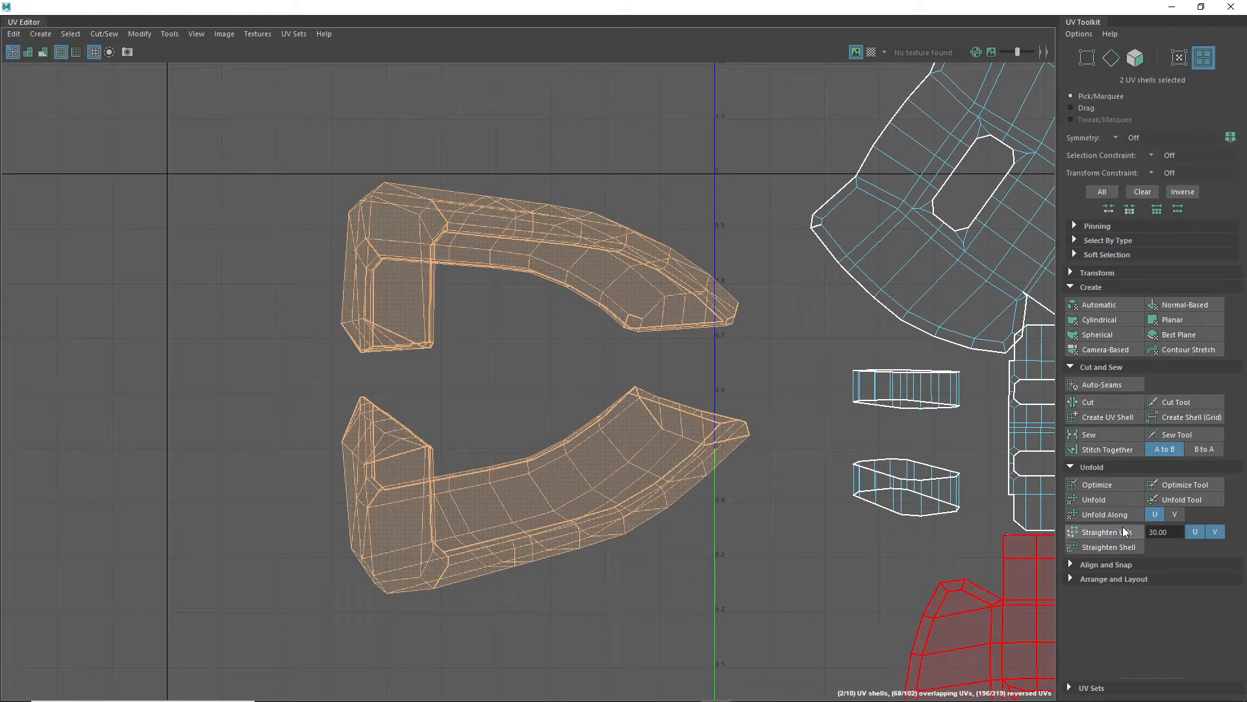
pyautogui.click(1086, 503)
pyautogui.scroll(-2, 540, 435)
pyautogui.click(536, 340)
pyautogui.press('w')
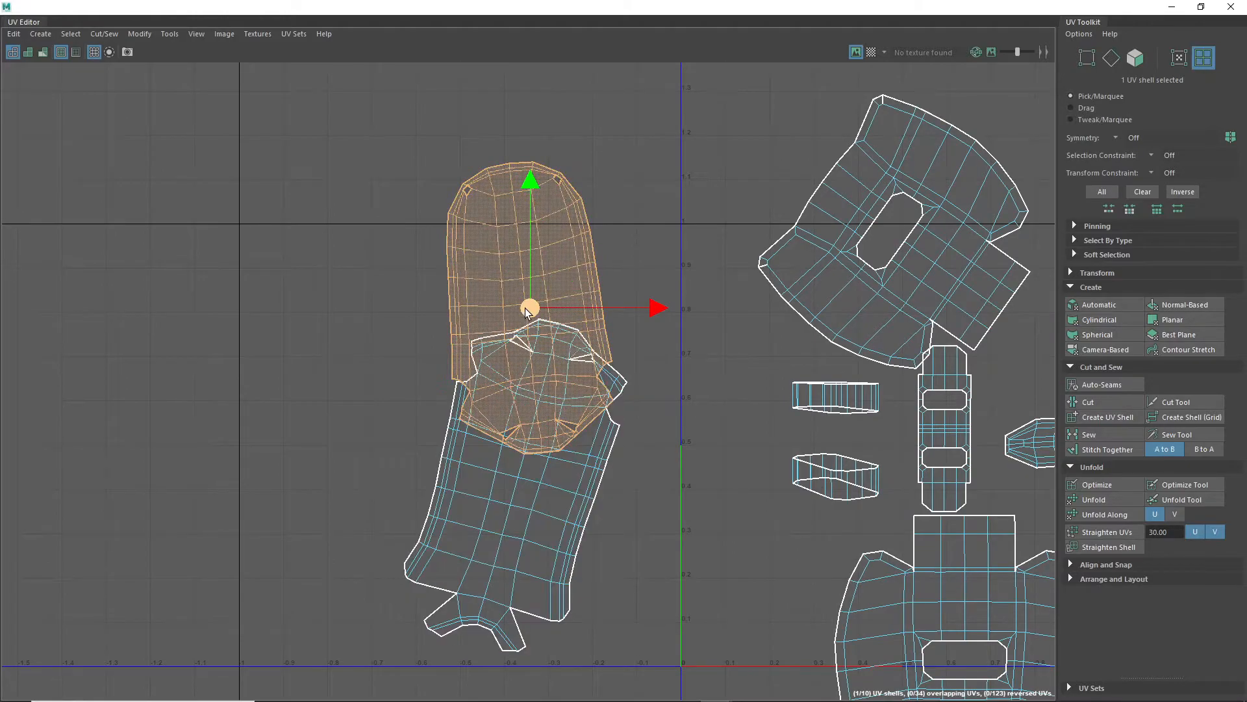
pyautogui.moveTo(528, 309); pyautogui.dragTo(283, 294)
# Select the short uncut edges between the dart gaps and the outer border at the lower rim shell's upper end
pyautogui.scroll(8, 509, 387)
pyautogui.click(504, 289)
pyautogui.scroll(5, 508, 272)
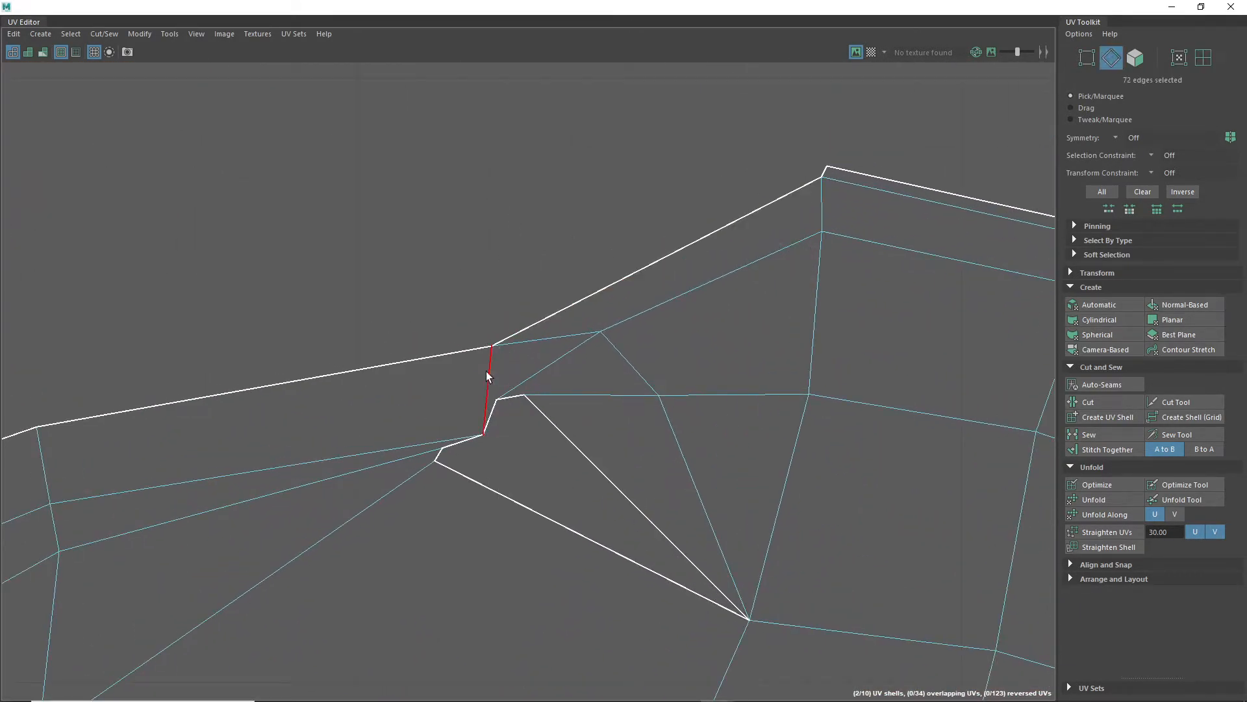
pyautogui.scroll(-5, 682, 497)
pyautogui.keyDown('alt'); pyautogui.moveTo(770, 512); pyautogui.dragTo(156, 360, button='middle'); pyautogui.keyUp('alt')
pyautogui.press('q')
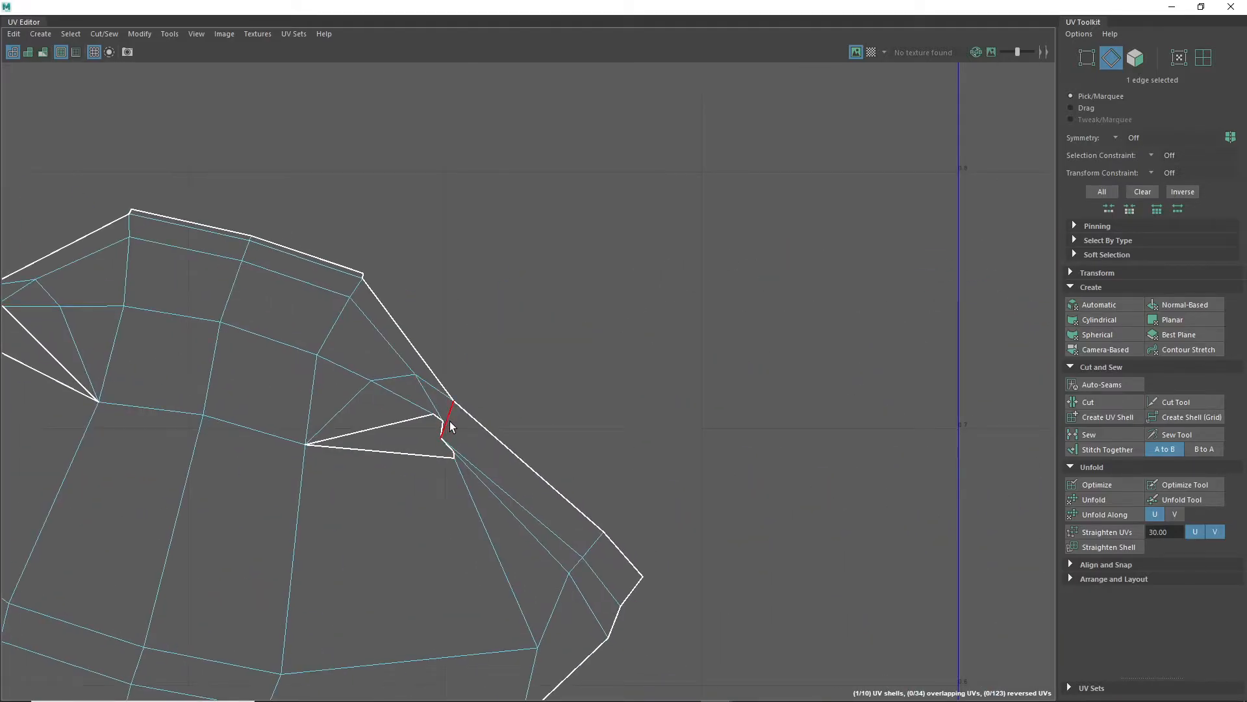
pyautogui.keyDown('shift'); pyautogui.click(458, 447); pyautogui.keyUp('shift')
pyautogui.scroll(-4, 459, 447)
pyautogui.keyDown('alt'); pyautogui.moveTo(357, 388); pyautogui.dragTo(490, 431, button='middle'); pyautogui.keyUp('alt')
pyautogui.scroll(-3, 490, 431)
# Add the short edges joining the small corner holes to the border at the other rim shell's rounded end
pyautogui.keyDown('alt'); pyautogui.moveTo(130, 260); pyautogui.dragTo(470, 297, button='middle'); pyautogui.keyUp('alt')
pyautogui.keyDown('alt'); pyautogui.moveTo(449, 111); pyautogui.dragTo(537, 369, button='middle'); pyautogui.keyUp('alt')
pyautogui.scroll(1, 537, 369)
pyautogui.scroll(6, 492, 353)
pyautogui.scroll(7, 449, 334)
pyautogui.scroll(-10, 481, 446)
pyautogui.scroll(-2, 399, 497)
pyautogui.keyDown('alt'); pyautogui.moveTo(228, 538); pyautogui.dragTo(939, 332, button='middle'); pyautogui.keyUp('alt')
pyautogui.scroll(5, 525, 331)
pyautogui.keyDown('shift'); pyautogui.click(500, 340); pyautogui.keyUp('shift')
pyautogui.scroll(-6, 541, 495)
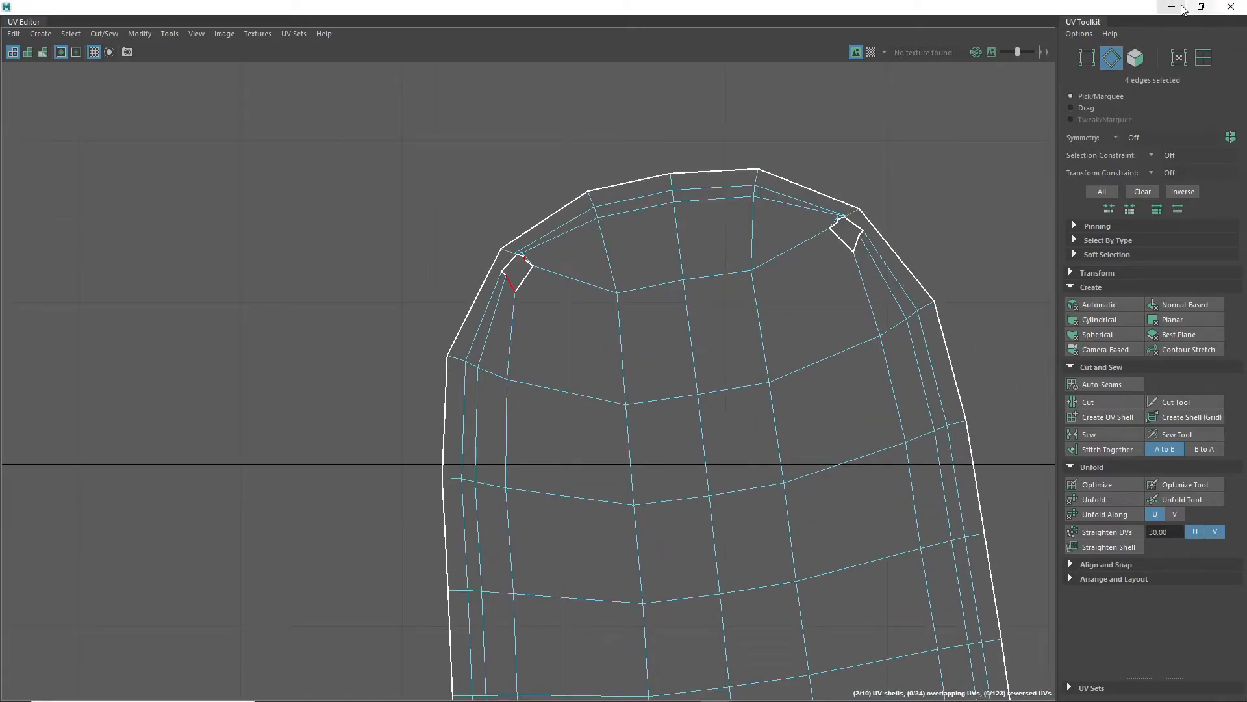
# Check the rim corner in the viewport, add the short edges beside that shell's lower dart gaps, and cut all selected edges
pyautogui.click(1183, 7)
pyautogui.scroll(6, 501, 341)
pyautogui.keyDown('alt'); pyautogui.moveTo(321, 254); pyautogui.dragTo(520, 473); pyautogui.keyUp('alt')
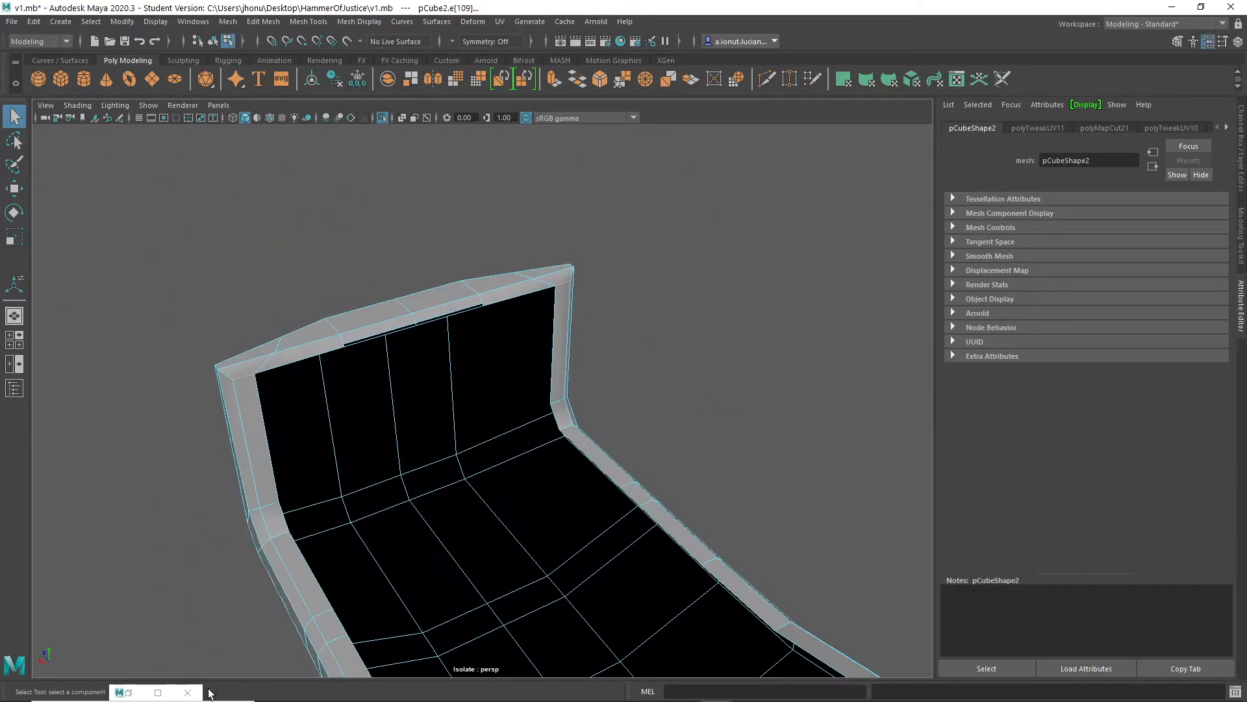
pyautogui.click(136, 691)
pyautogui.scroll(-6, 637, 481)
pyautogui.keyDown('alt'); pyautogui.moveTo(662, 499); pyautogui.dragTo(613, 172, button='middle'); pyautogui.keyUp('alt')
pyautogui.scroll(7, 579, 392)
pyautogui.scroll(2, 612, 381)
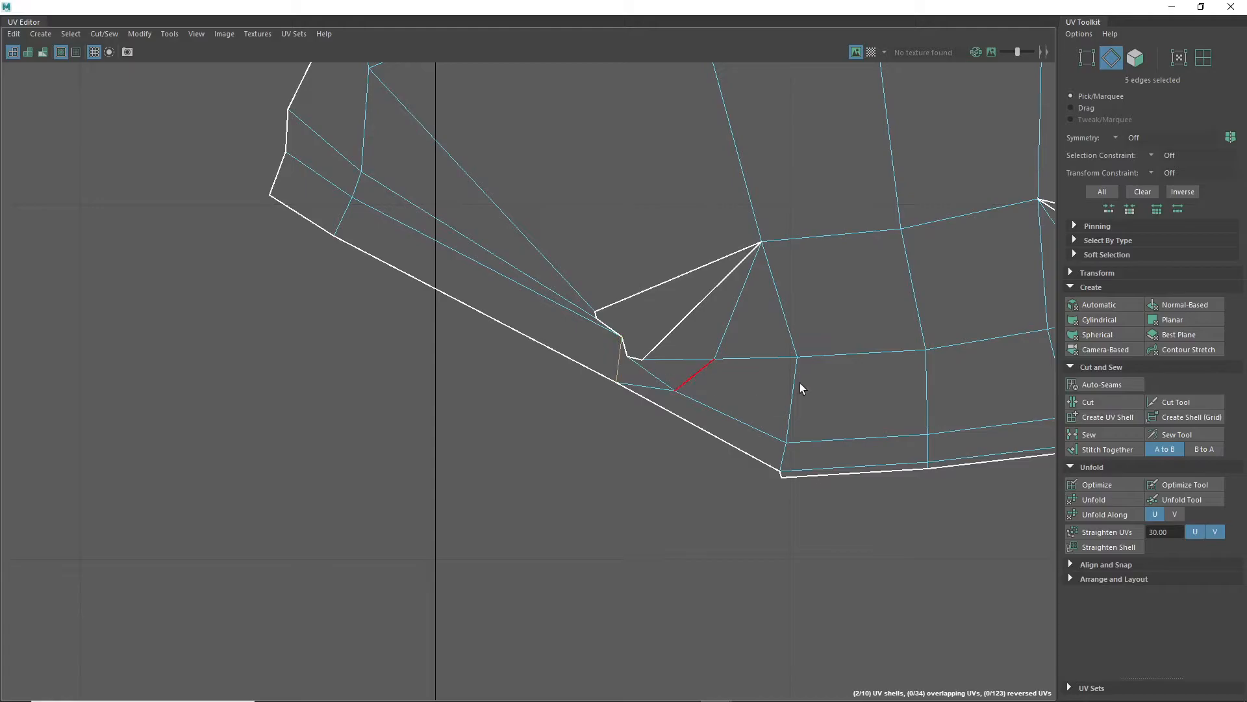
pyautogui.keyDown('alt'); pyautogui.moveTo(754, 378); pyautogui.dragTo(304, 358, button='middle'); pyautogui.keyUp('alt')
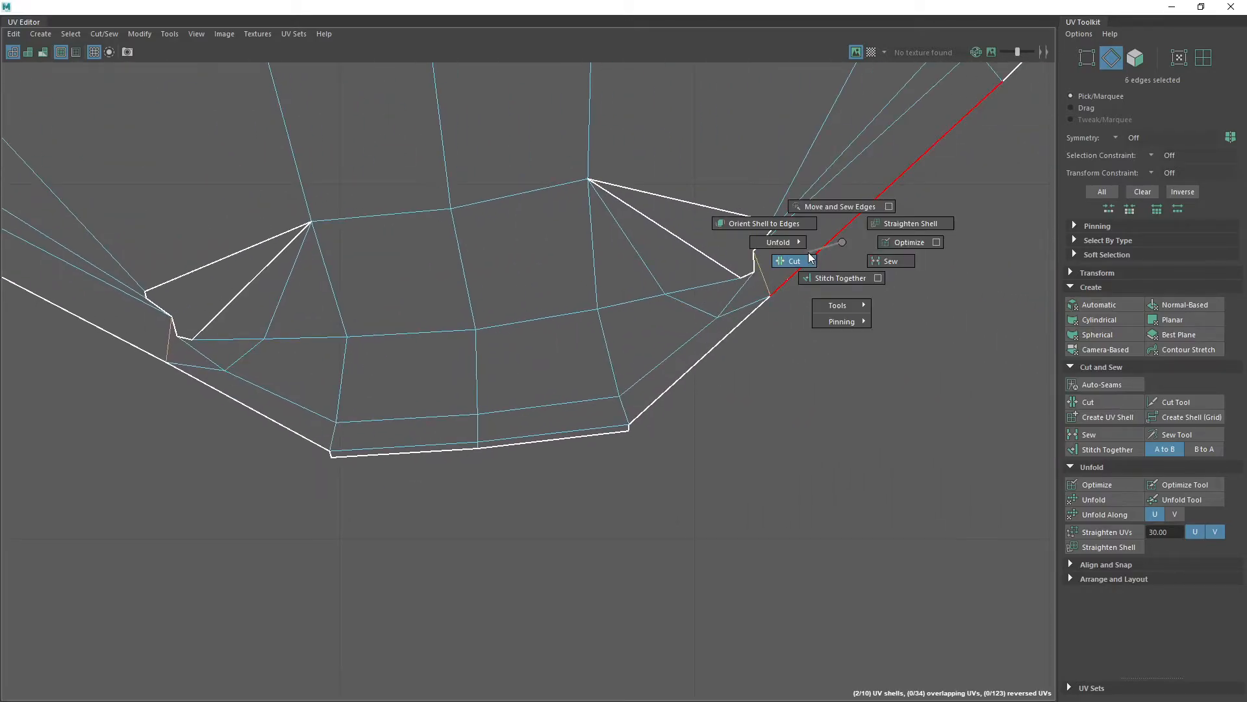
pyautogui.moveTo(790, 244); pyautogui.dragTo(734, 226, button='right')
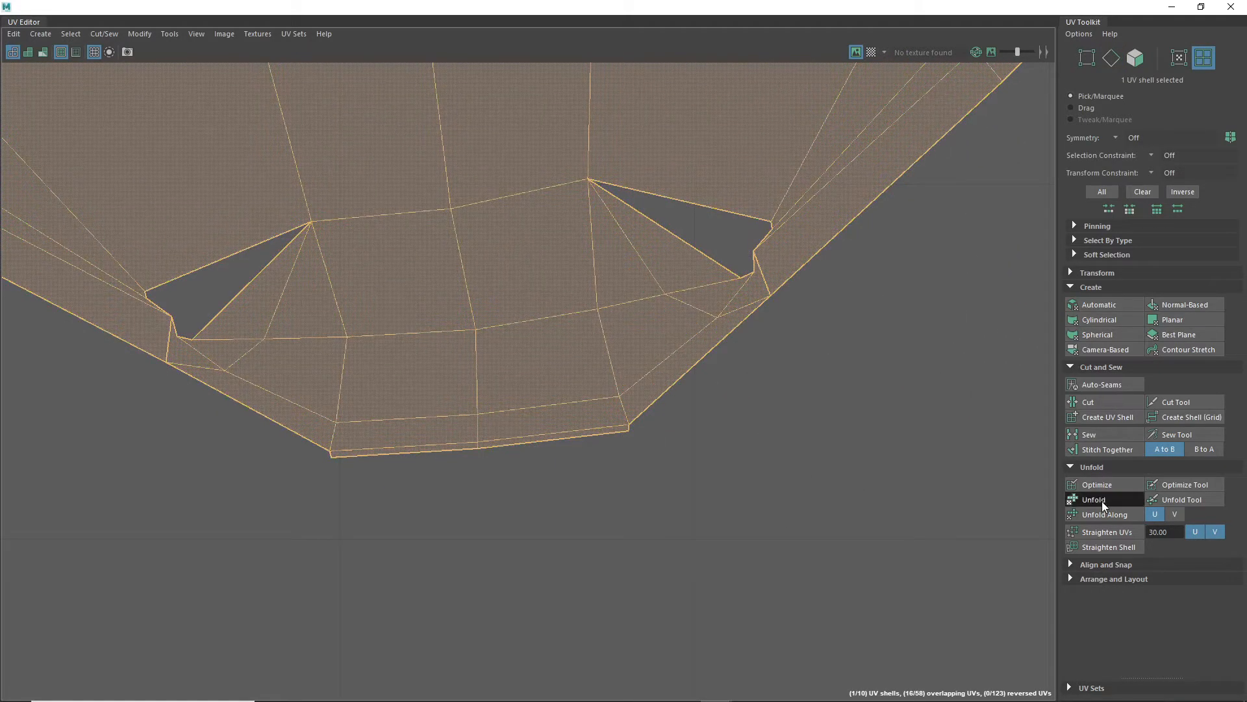
# Unfold the first rim shell again with its newly cut corners and clear the selection
pyautogui.click(1102, 501)
pyautogui.scroll(-4, 838, 475)
pyautogui.keyDown('alt'); pyautogui.moveTo(974, 285); pyautogui.dragTo(853, 499, button='middle'); pyautogui.keyUp('alt')
pyautogui.click(853, 499)
pyautogui.scroll(-1, 861, 424)
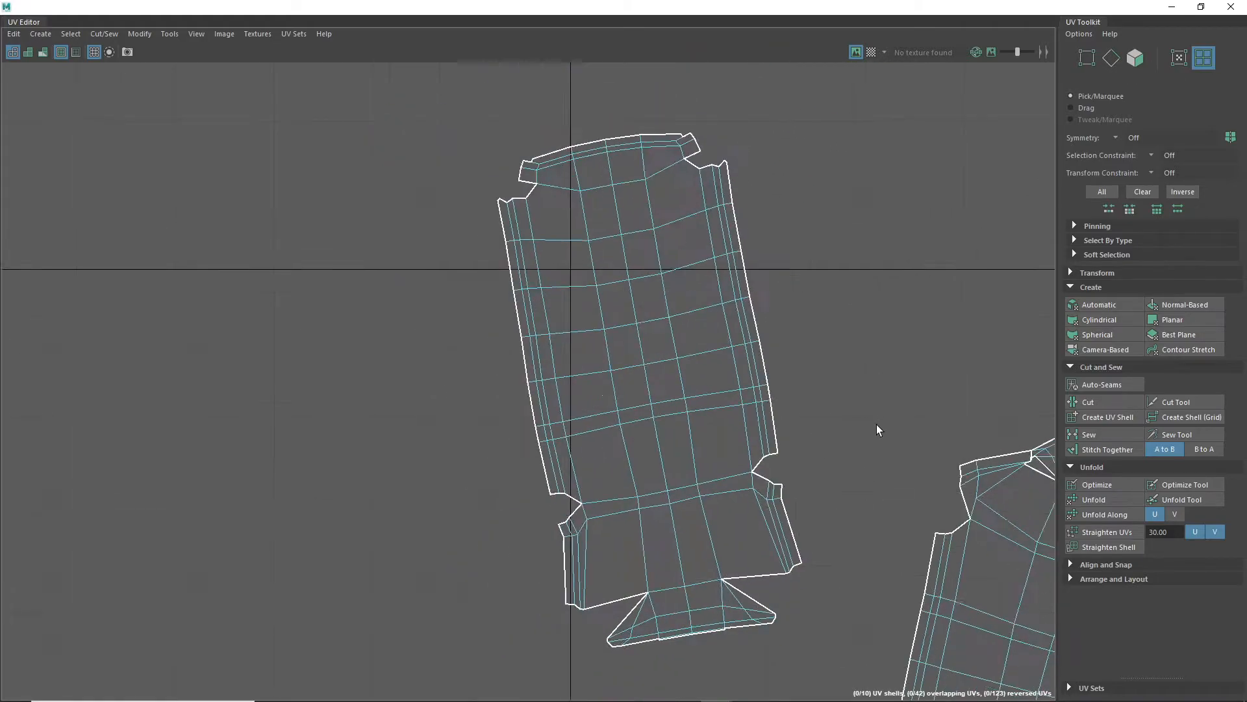
# Select the second rim shell and unfold it with its corners opened
pyautogui.keyDown('alt'); pyautogui.moveTo(925, 458); pyautogui.dragTo(514, 263, button='middle'); pyautogui.keyUp('alt')
pyautogui.click(744, 400)
pyautogui.scroll(3, 643, 297)
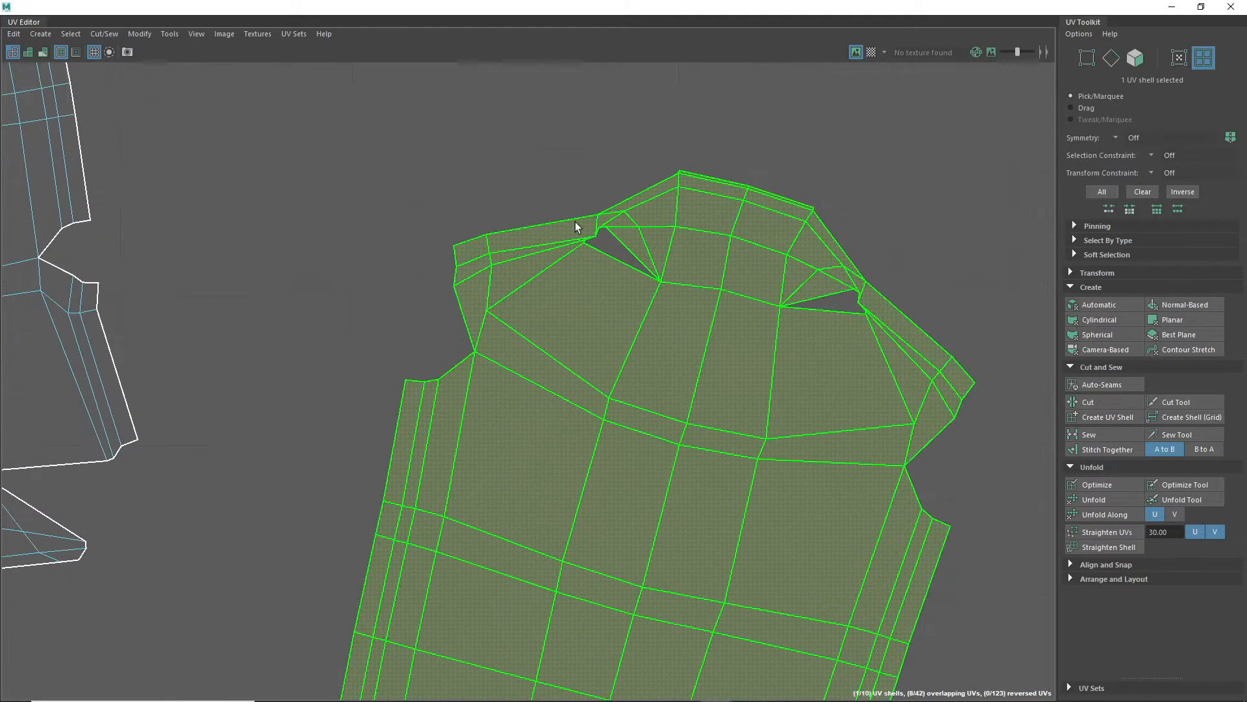
pyautogui.moveTo(573, 160); pyautogui.dragTo(575, 171, button='right')
pyautogui.scroll(2, 576, 211)
pyautogui.keyDown('alt'); pyautogui.moveTo(840, 328); pyautogui.dragTo(631, 289, button='middle'); pyautogui.keyUp('alt')
pyautogui.keyDown('alt'); pyautogui.moveTo(747, 478); pyautogui.dragTo(563, 484, button='right'); pyautogui.keyUp('alt')
pyautogui.keyDown('alt'); pyautogui.moveTo(562, 485); pyautogui.dragTo(706, 18, button='middle'); pyautogui.keyUp('alt')
pyautogui.moveTo(652, 273); pyautogui.dragTo(601, 250, button='right')
pyautogui.click(1074, 499)
# Examine both unfolded rim shells for overlaps and stretched areas
pyautogui.scroll(-6, 617, 291)
pyautogui.keyDown('alt'); pyautogui.moveTo(586, 317); pyautogui.dragTo(568, 548, button='middle'); pyautogui.keyUp('alt')
pyautogui.scroll(3, 670, 433)
pyautogui.keyDown('alt'); pyautogui.moveTo(671, 433); pyautogui.dragTo(712, 345, button='middle'); pyautogui.keyUp('alt')
pyautogui.scroll(-2, 708, 351)
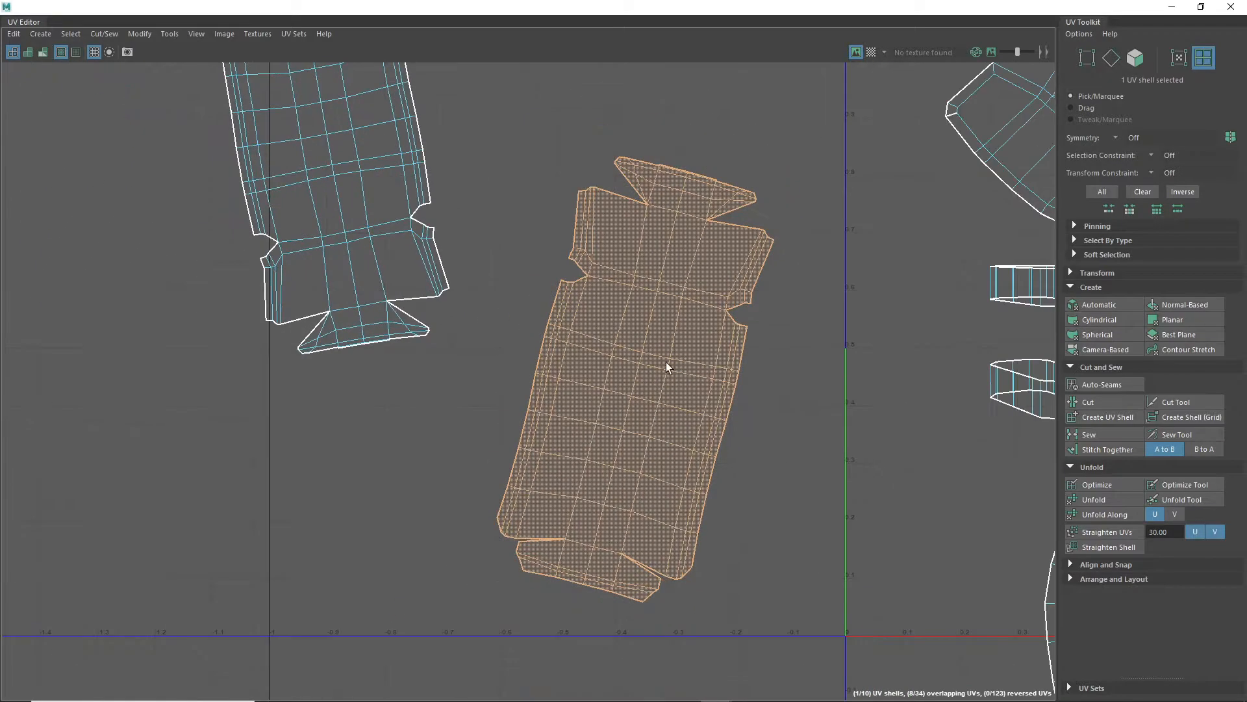
pyautogui.scroll(-4, 629, 342)
pyautogui.click(488, 253)
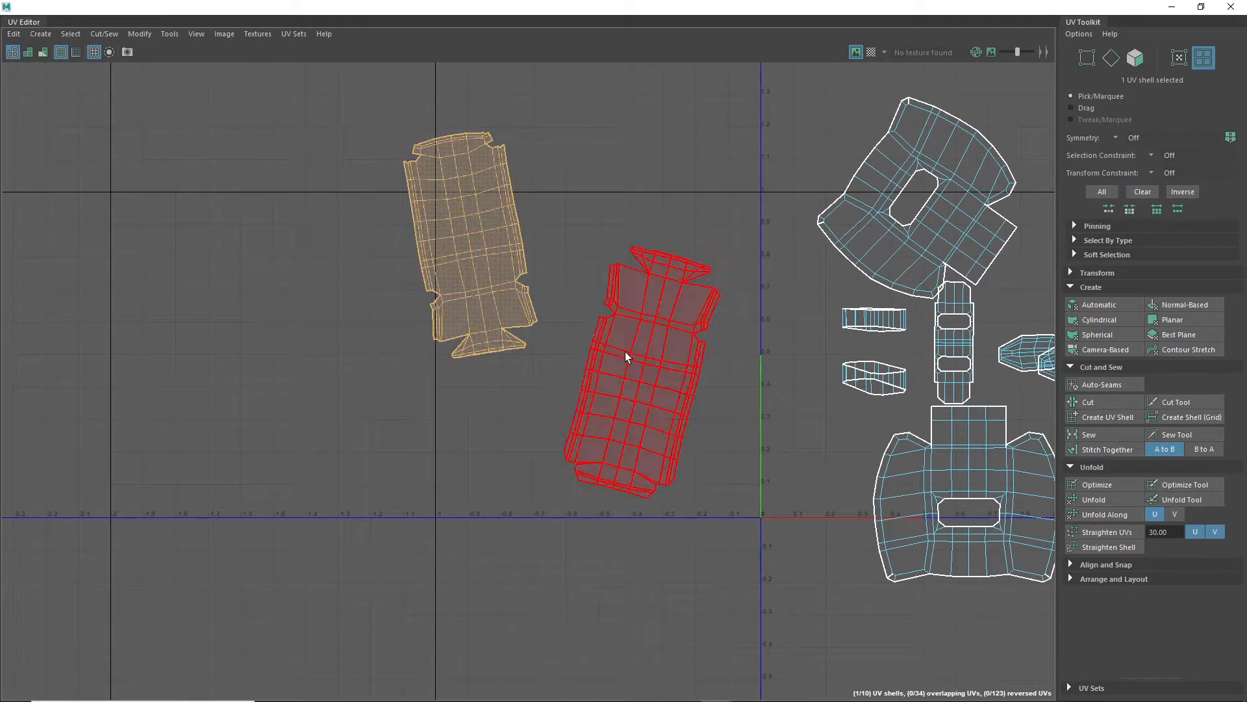
pyautogui.click(684, 382)
pyautogui.click(793, 447)
pyautogui.scroll(5, 649, 527)
pyautogui.scroll(-7, 706, 469)
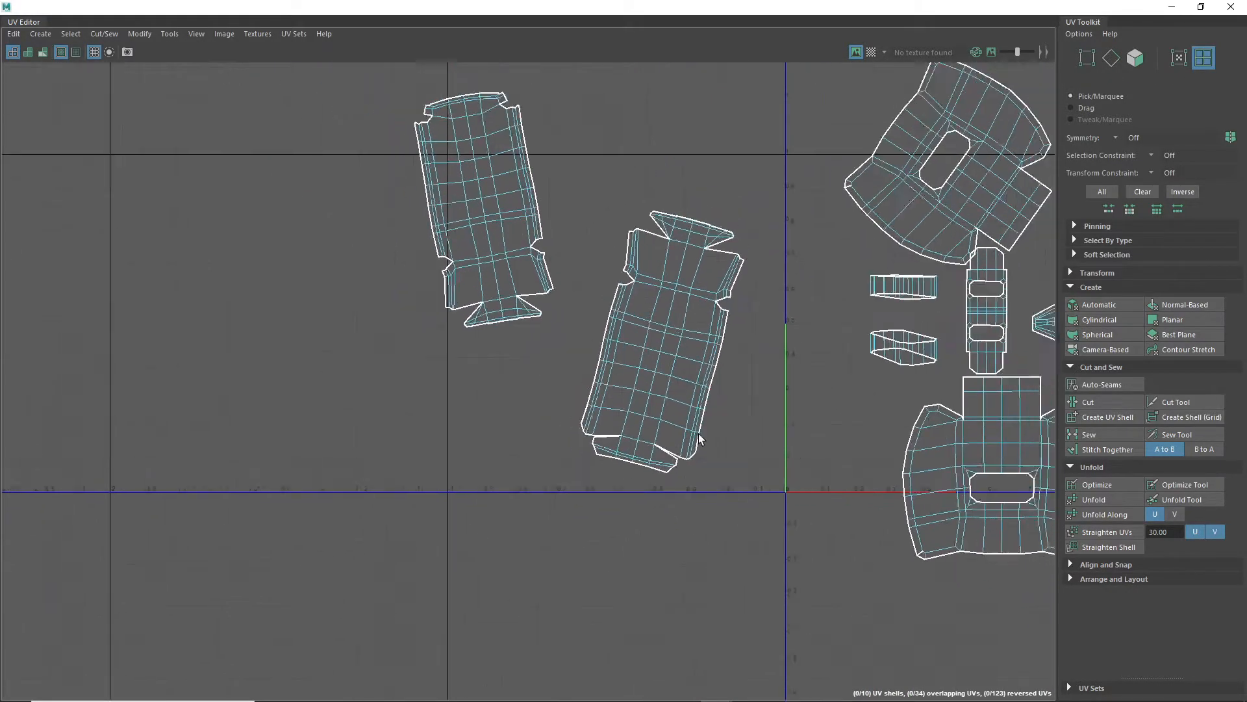
pyautogui.keyDown('alt'); pyautogui.moveTo(879, 466); pyautogui.dragTo(635, 491, button='middle'); pyautogui.keyUp('alt')
pyautogui.scroll(4, 664, 385)
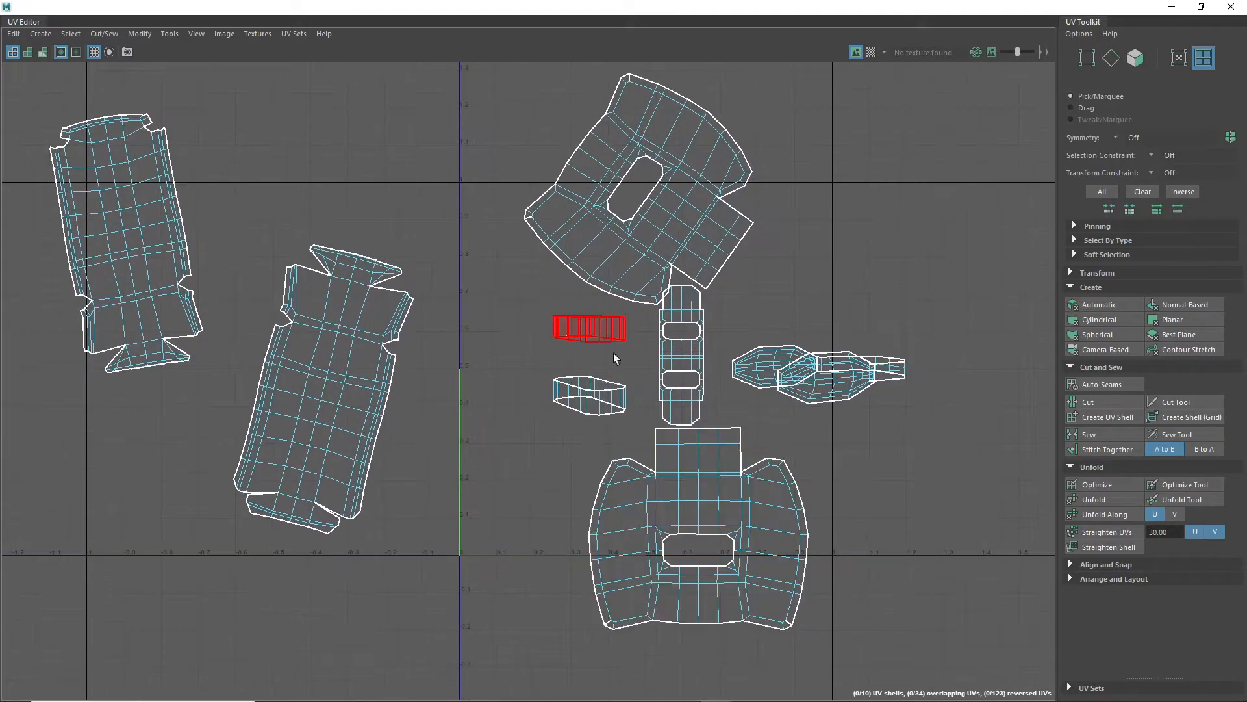
# Select the three overlapping ornament shells beside the slotted centre strip, unfold them, and clear the selection
pyautogui.scroll(5, 682, 349)
pyautogui.click(918, 404)
pyautogui.keyDown('alt'); pyautogui.moveTo(918, 404); pyautogui.dragTo(772, 413, button='middle'); pyautogui.keyUp('alt')
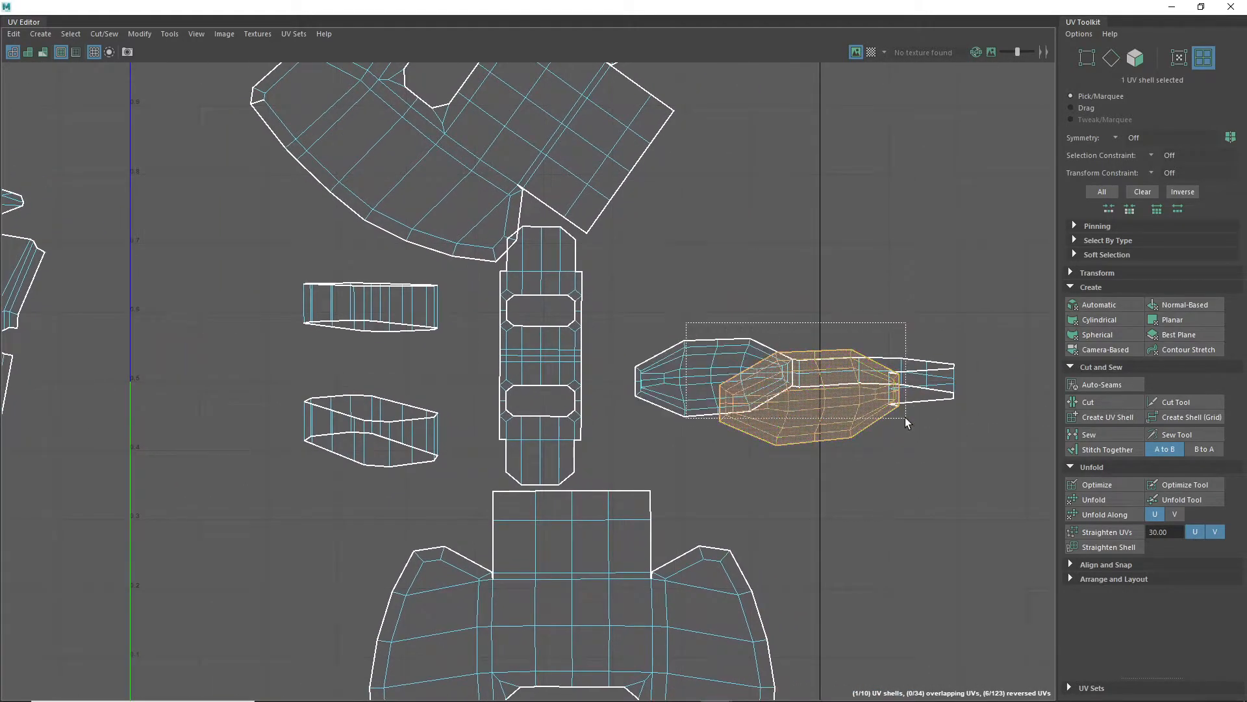
pyautogui.hotkey('ctrl', 'u')
pyautogui.click(934, 485)
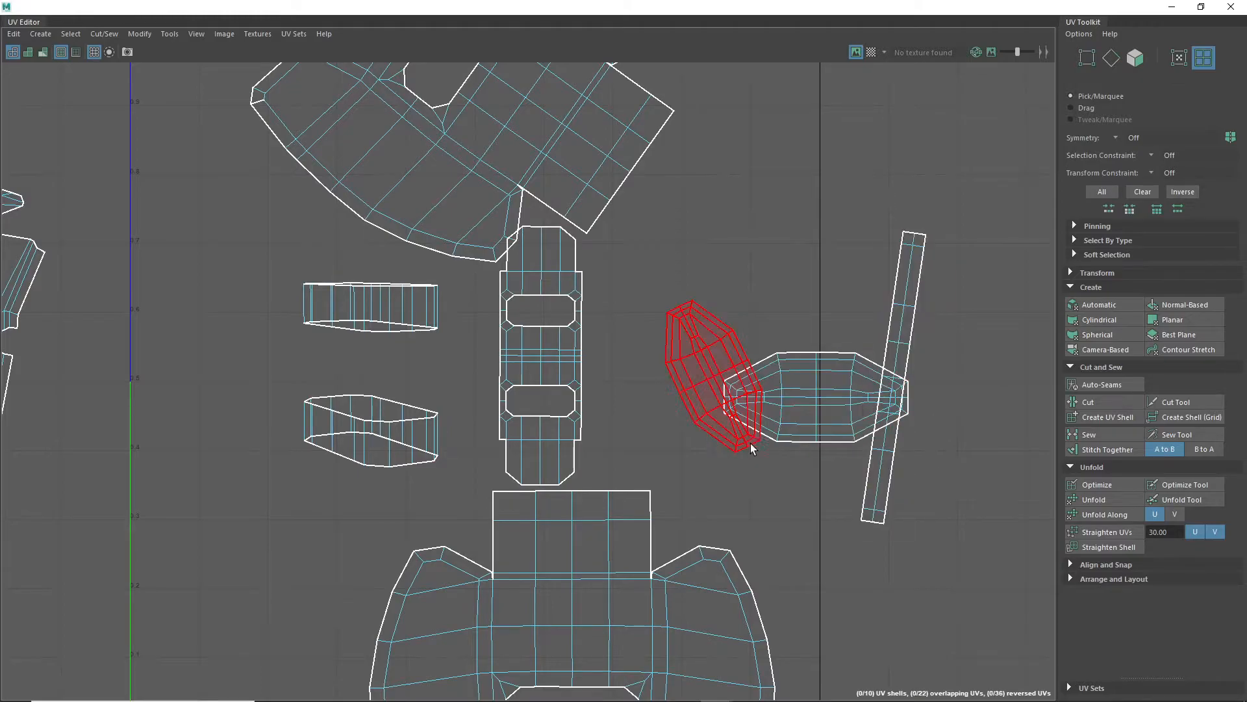
# Pick one crosswise edge on each of the two small band shells, then unfold both shells
pyautogui.scroll(3, 361, 357)
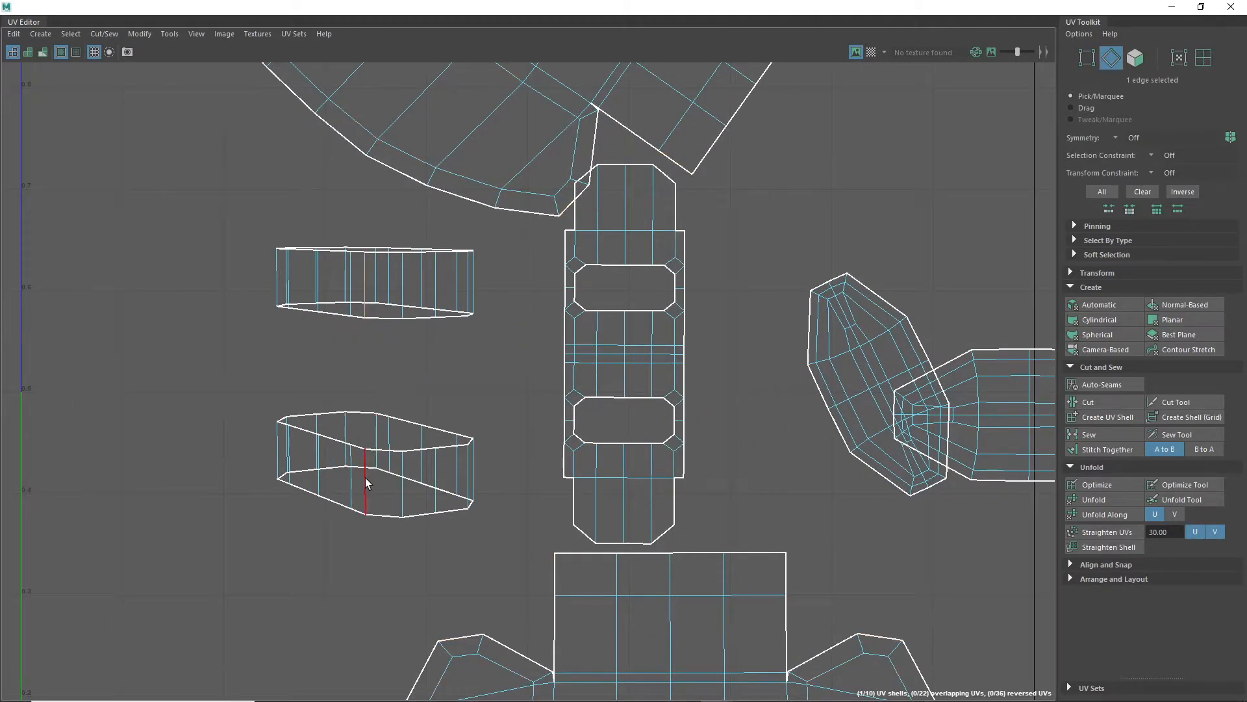
pyautogui.keyDown('alt'); pyautogui.moveTo(411, 421); pyautogui.dragTo(509, 420, button='middle'); pyautogui.keyUp('alt')
pyautogui.scroll(3, 471, 397)
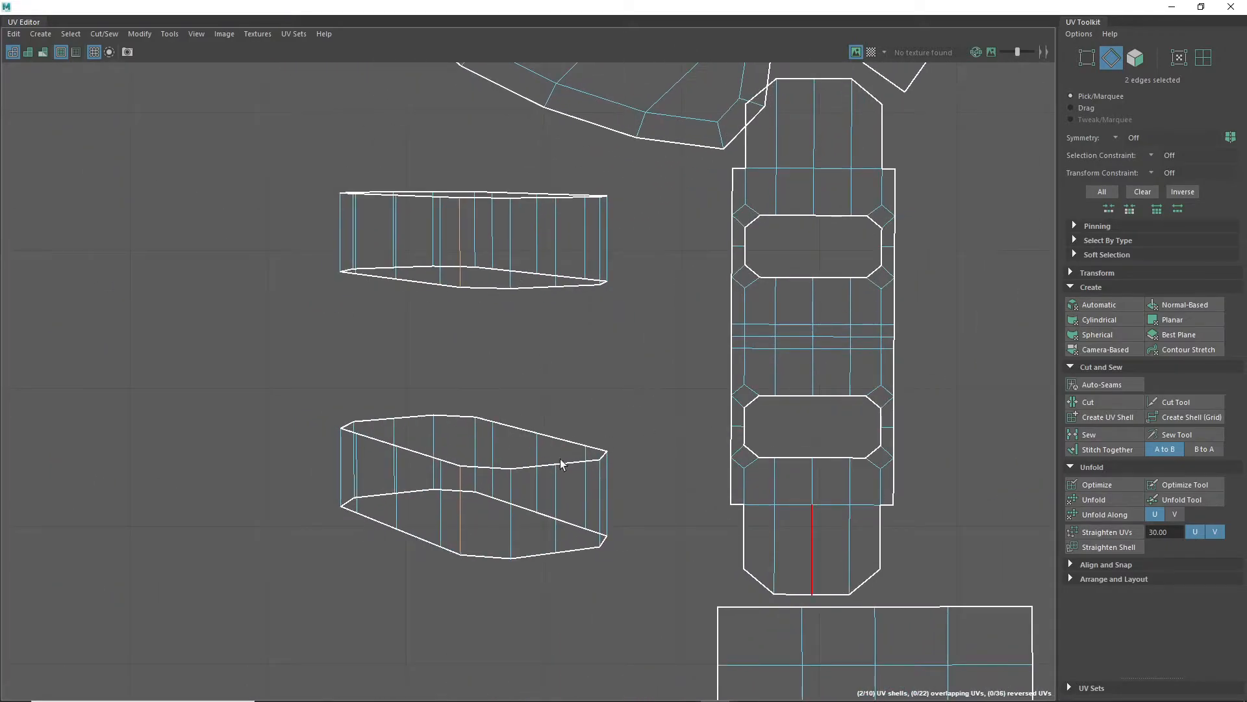
pyautogui.scroll(3, 545, 370)
pyautogui.keyDown('alt'); pyautogui.moveTo(288, 282); pyautogui.dragTo(421, 306, button='middle'); pyautogui.keyUp('alt')
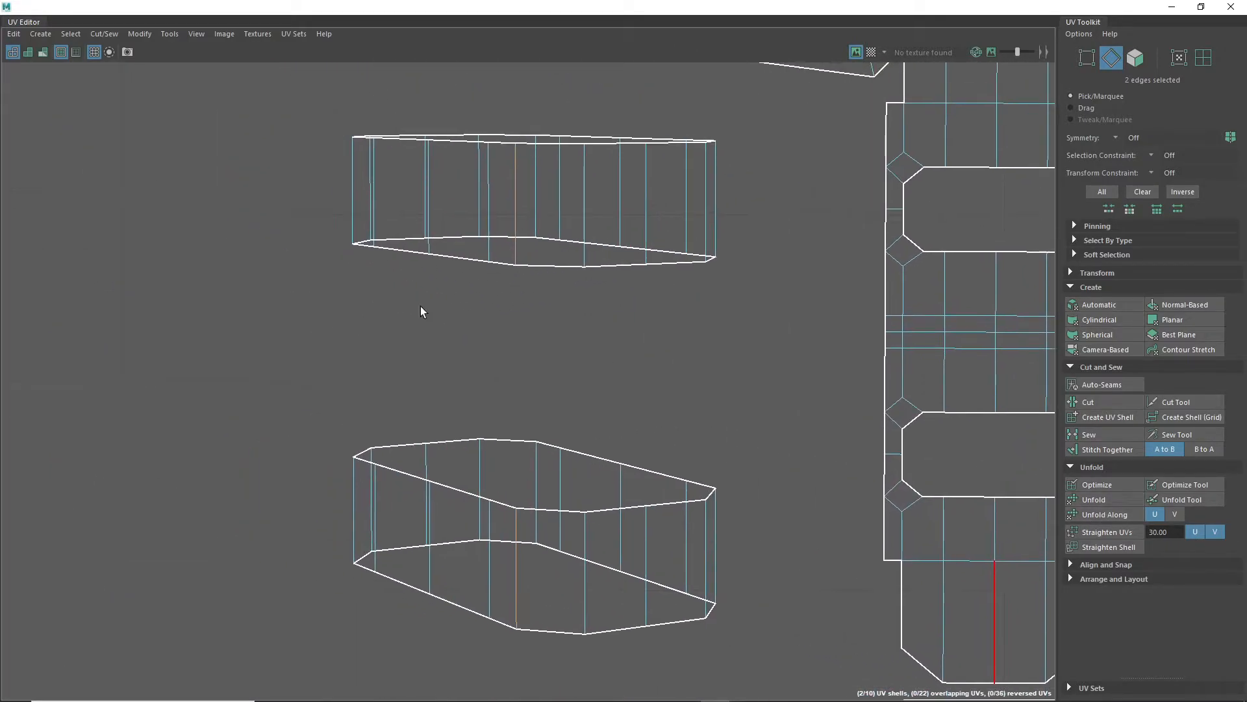
pyautogui.moveTo(562, 189); pyautogui.dragTo(532, 193, button='right')
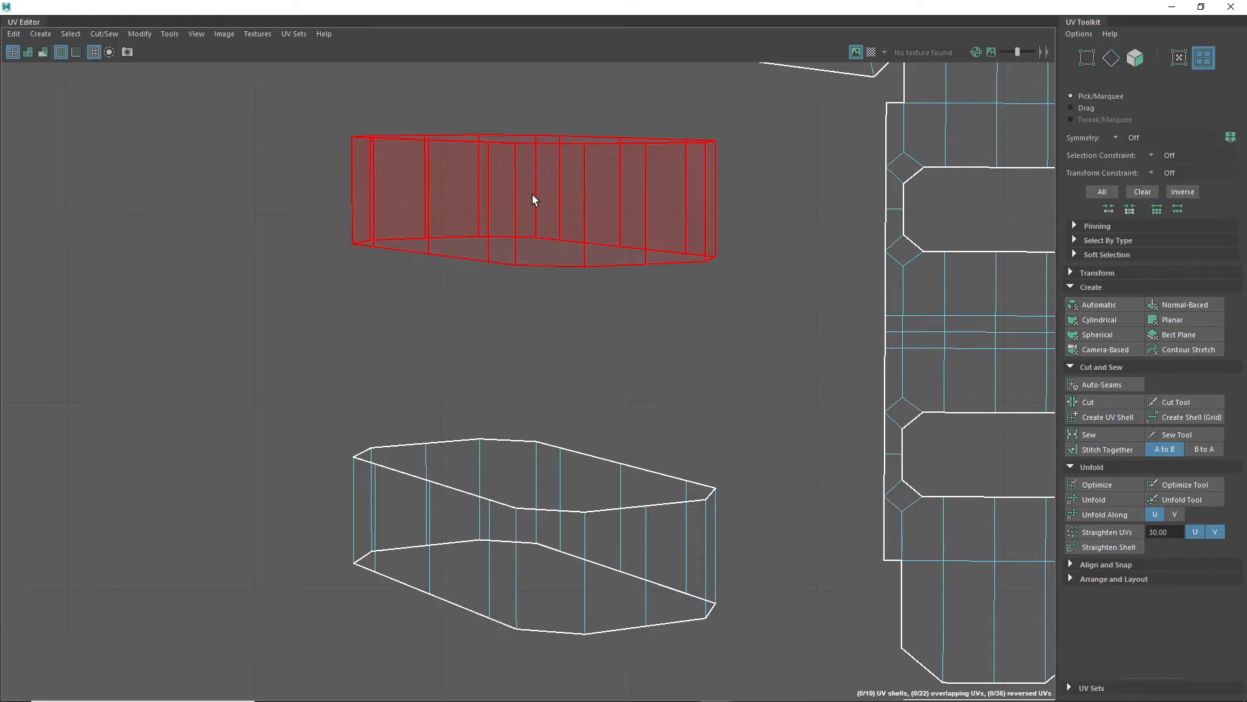
pyautogui.click(519, 486)
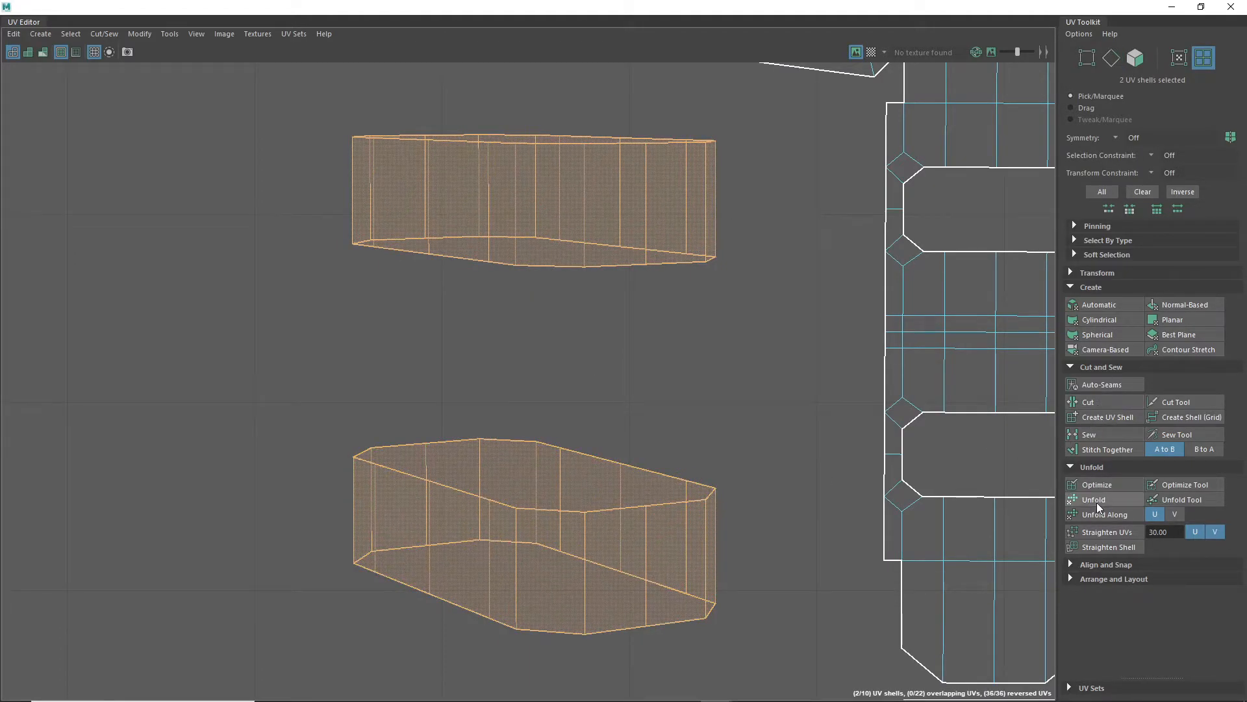
pyautogui.click(1096, 500)
pyautogui.scroll(-3, 650, 393)
pyautogui.click(695, 316)
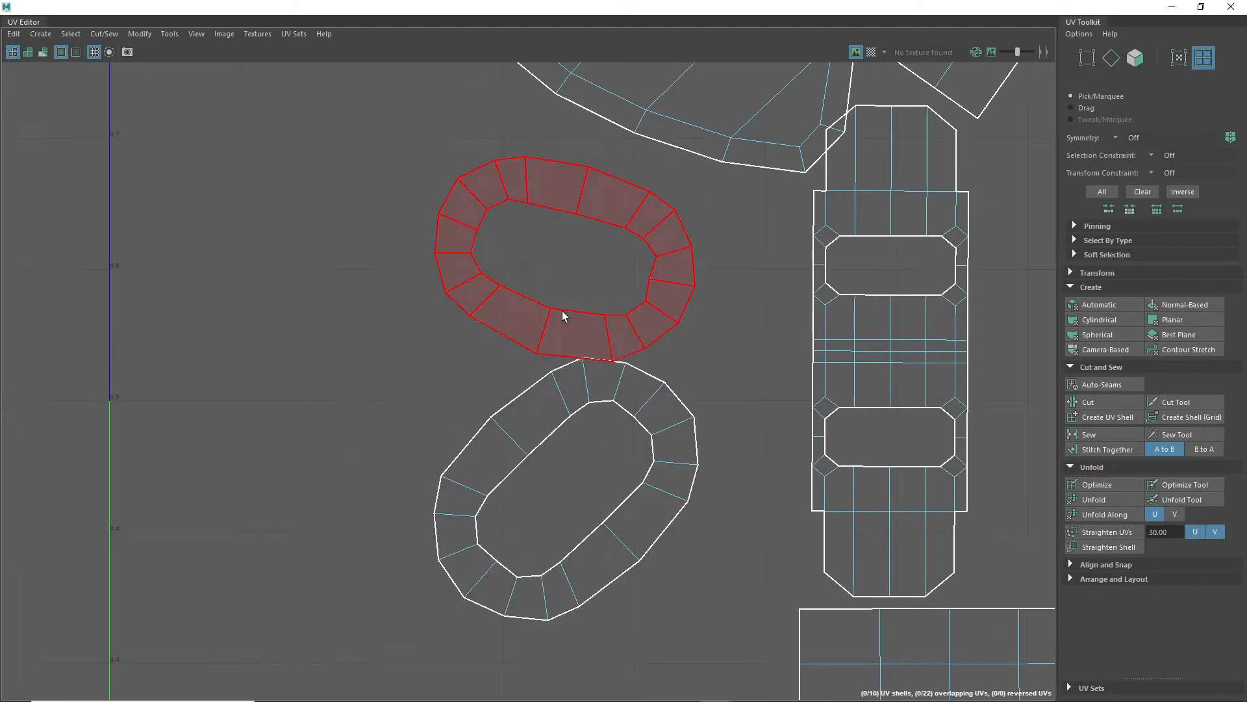
# Cut one crosswise edge on each ring-shaped band shell and unfold both into straight strips
pyautogui.scroll(2, 473, 312)
pyautogui.moveTo(446, 244); pyautogui.dragTo(448, 227, button='right')
pyautogui.click(449, 226)
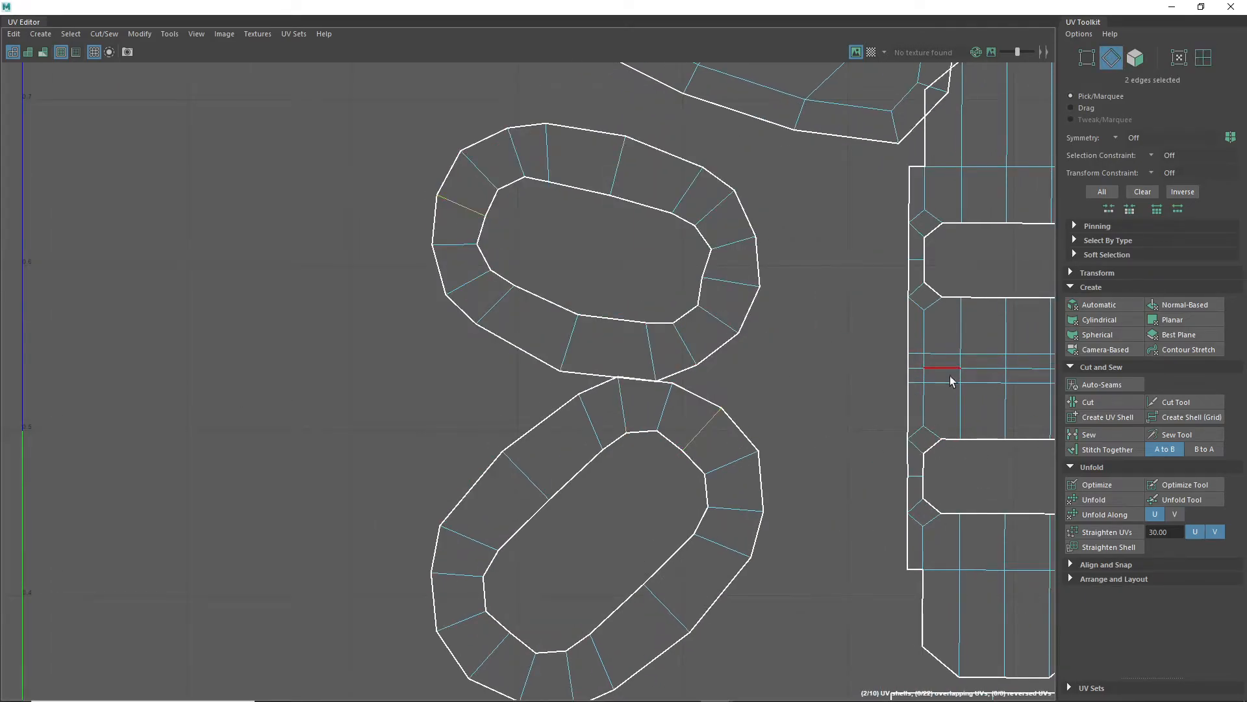
pyautogui.click(1098, 401)
pyautogui.moveTo(673, 549); pyautogui.dragTo(675, 550)
pyautogui.click(1096, 499)
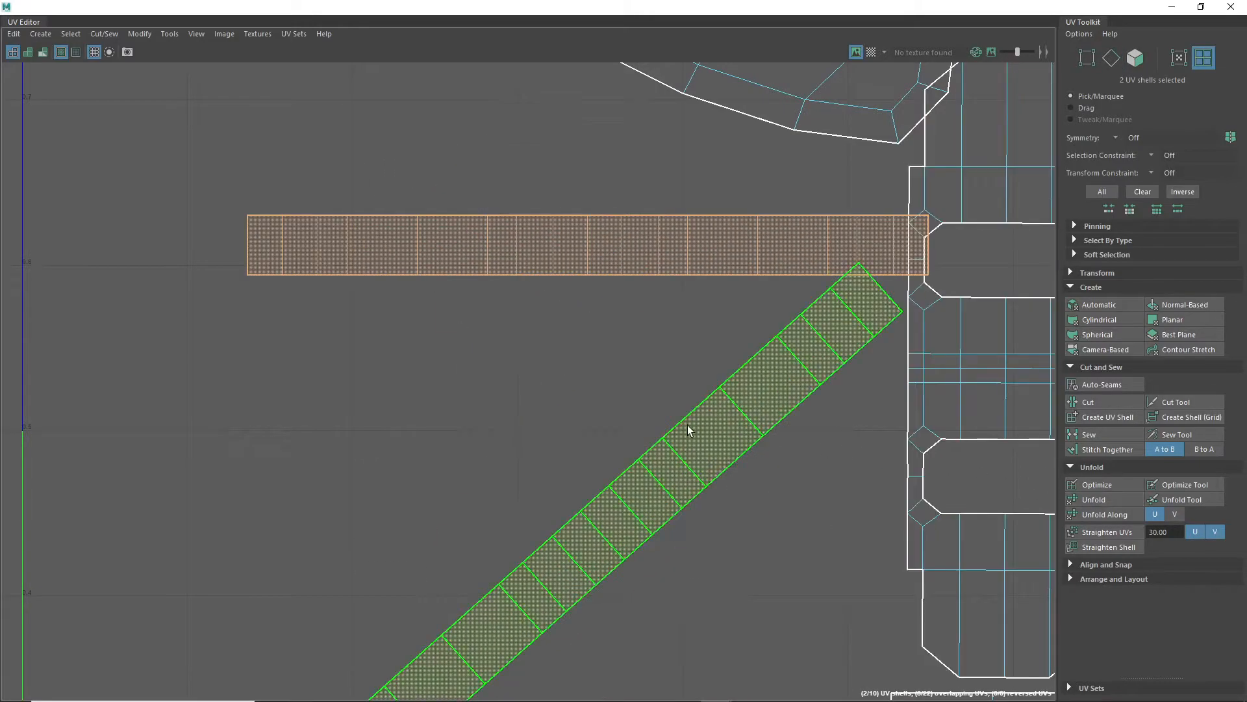
# Rotate the diagonal band strip until it lies horizontal
pyautogui.scroll(-3, 700, 426)
pyautogui.click(640, 448)
pyautogui.moveTo(642, 394); pyautogui.dragTo(644, 395)
pyautogui.scroll(-5, 640, 400)
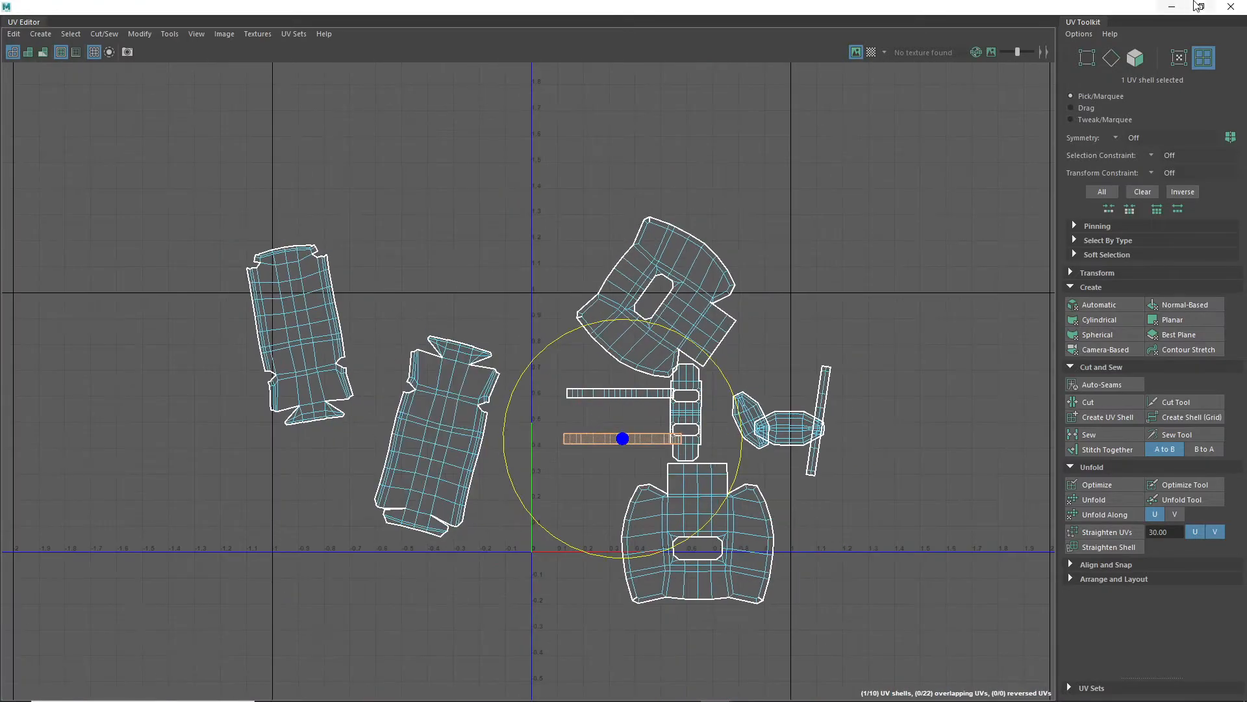
# Minimize the UV Editor, return to object mode, and turn off isolation to show the whole hammer
pyautogui.click(1174, 8)
pyautogui.moveTo(528, 304); pyautogui.dragTo(618, 264, button='right')
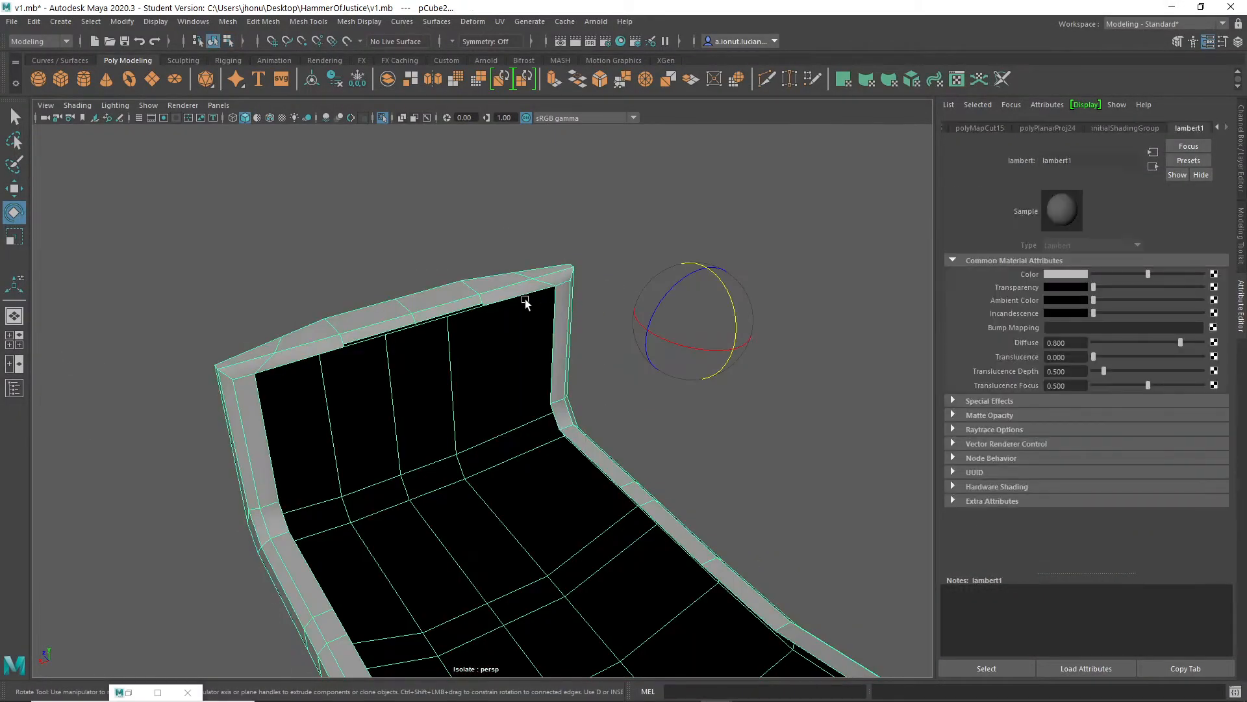
pyautogui.click(525, 288)
pyautogui.hotkey('ctrl', '1')
pyautogui.scroll(-6, 525, 287)
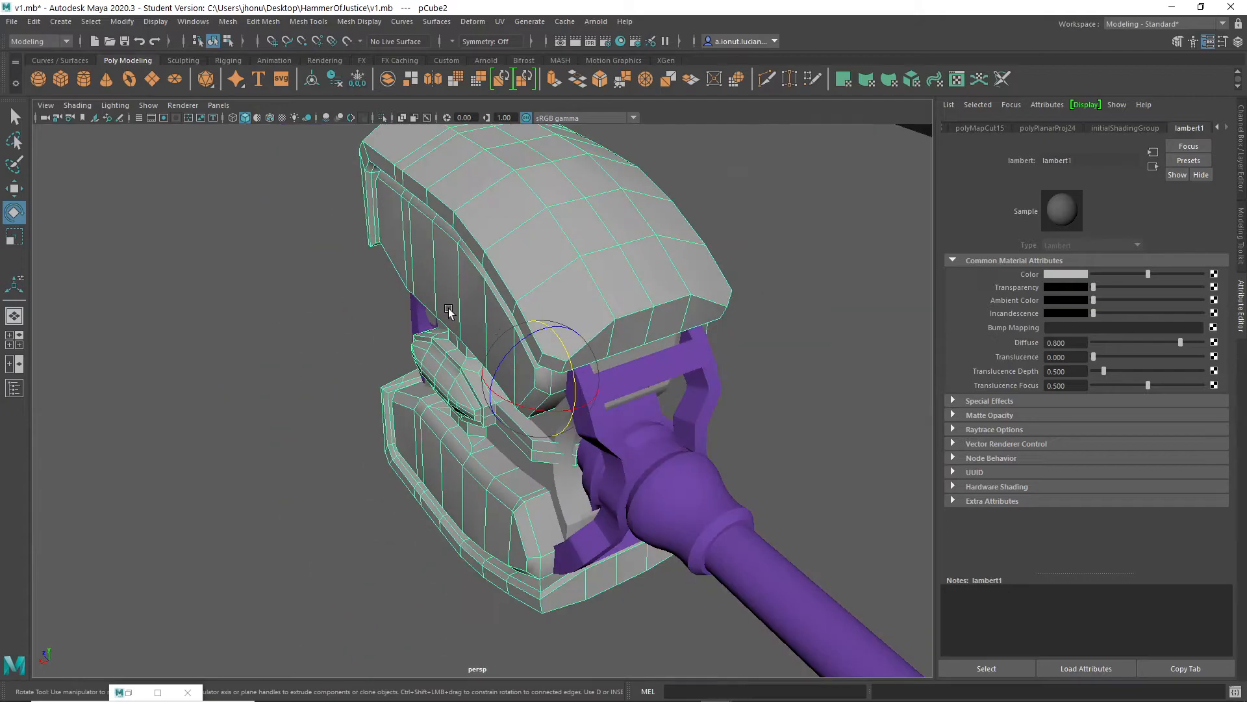
# Assign the existing UVED material to the selected hammer head object
pyautogui.keyDown('alt'); pyautogui.moveTo(449, 315); pyautogui.dragTo(565, 274); pyautogui.keyUp('alt')
pyautogui.press('q')
pyautogui.keyDown('alt'); pyautogui.moveTo(639, 172); pyautogui.dragTo(621, 338, button='middle'); pyautogui.keyUp('alt')
pyautogui.scroll(3, 613, 317)
pyautogui.keyDown('alt'); pyautogui.moveTo(622, 339); pyautogui.dragTo(646, 307); pyautogui.keyUp('alt')
pyautogui.rightClick(682, 254)
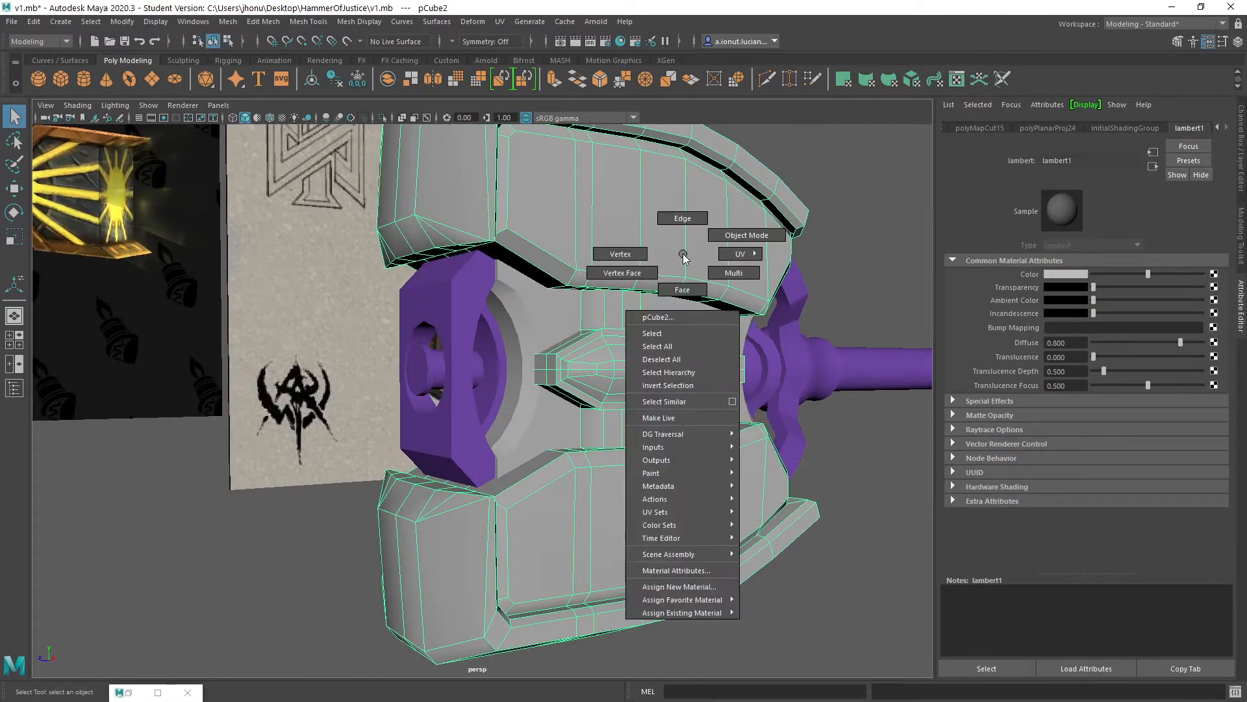
pyautogui.moveTo(709, 606)
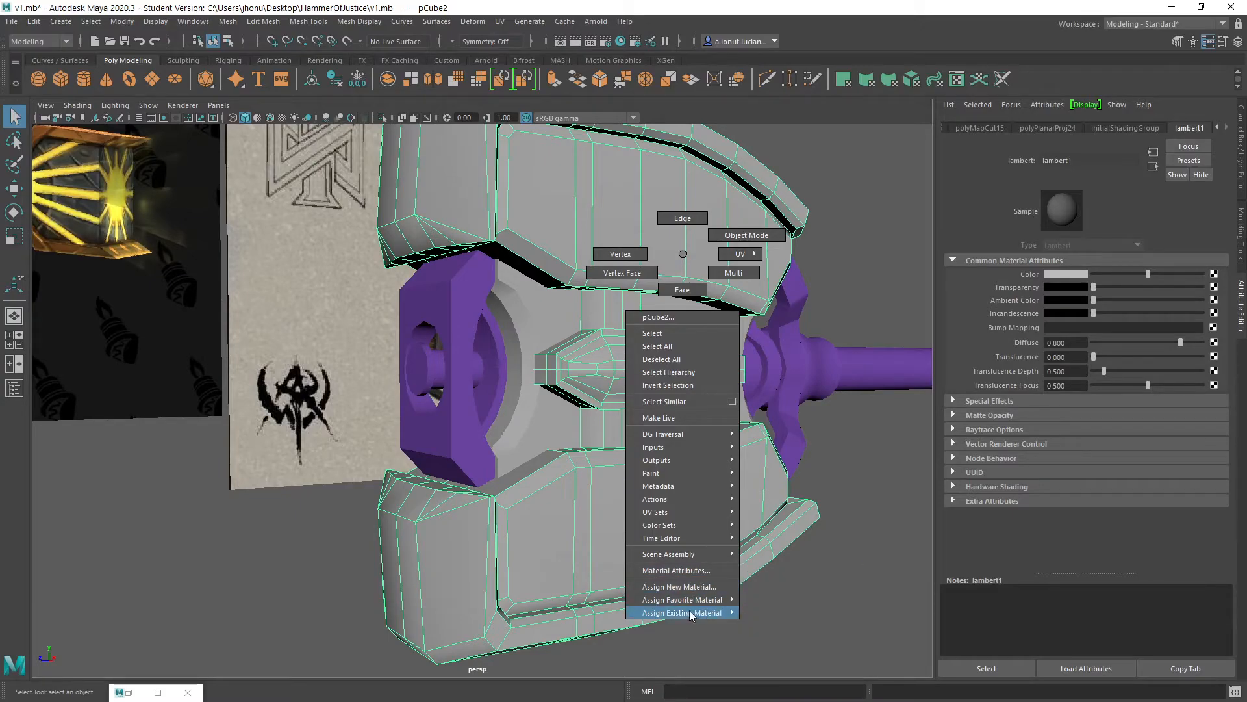
pyautogui.click(767, 615)
pyautogui.keyDown('alt'); pyautogui.moveTo(649, 455); pyautogui.dragTo(727, 334); pyautogui.keyUp('alt')
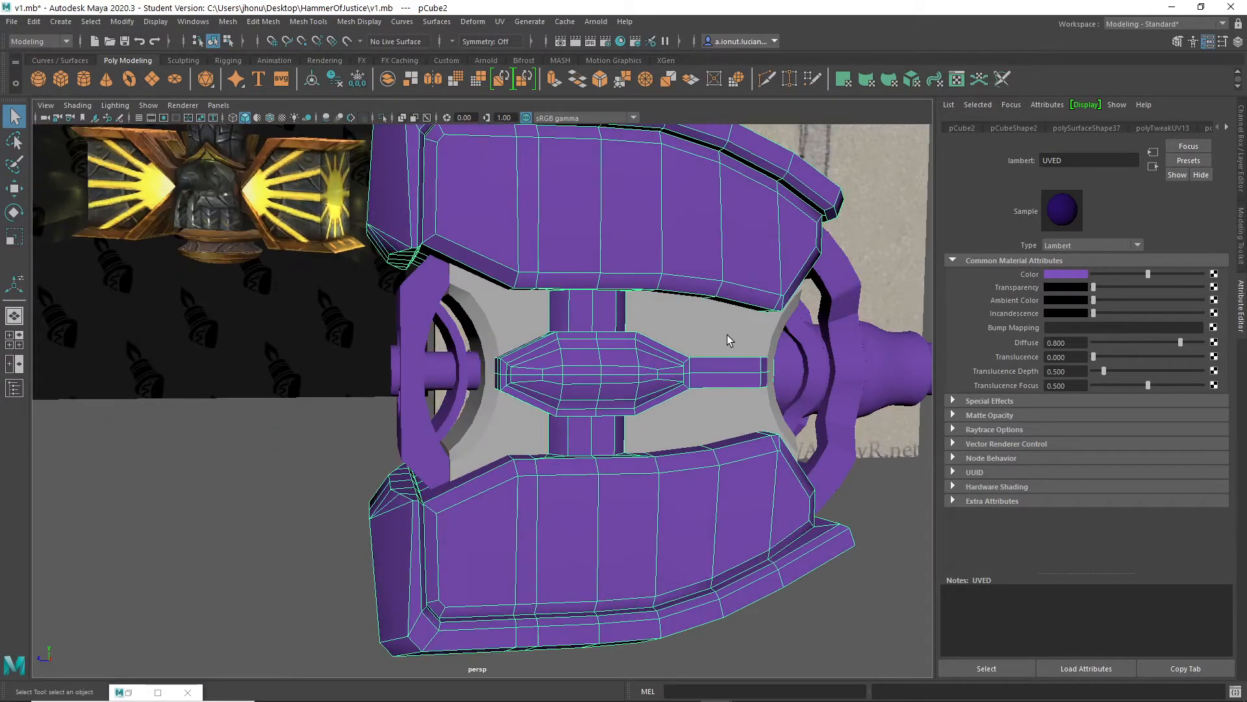
# Select the unassigned grey inner core of the hammer head, open the UV Editor for it, and isolate it
pyautogui.click(727, 334)
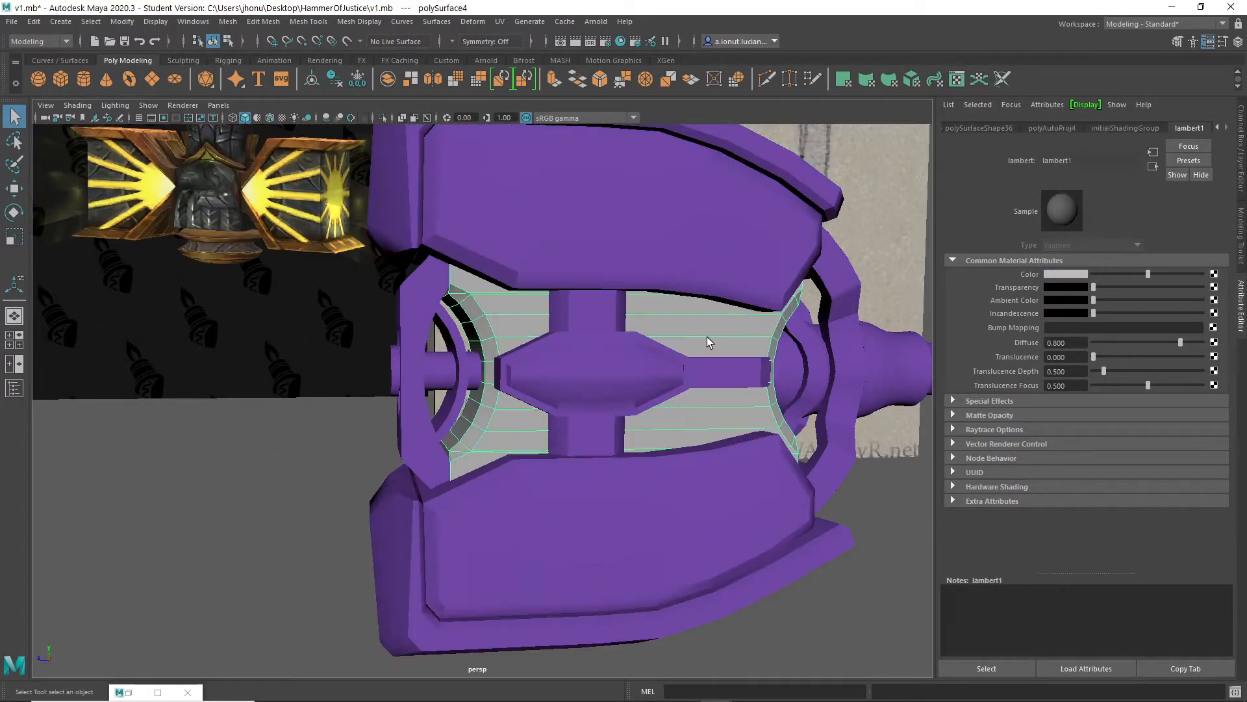
pyautogui.click(957, 80)
pyautogui.hotkey('ctrl', '1')
pyautogui.scroll(4, 689, 395)
pyautogui.keyDown('alt'); pyautogui.moveTo(688, 382); pyautogui.dragTo(618, 396, button='middle'); pyautogui.keyUp('alt')
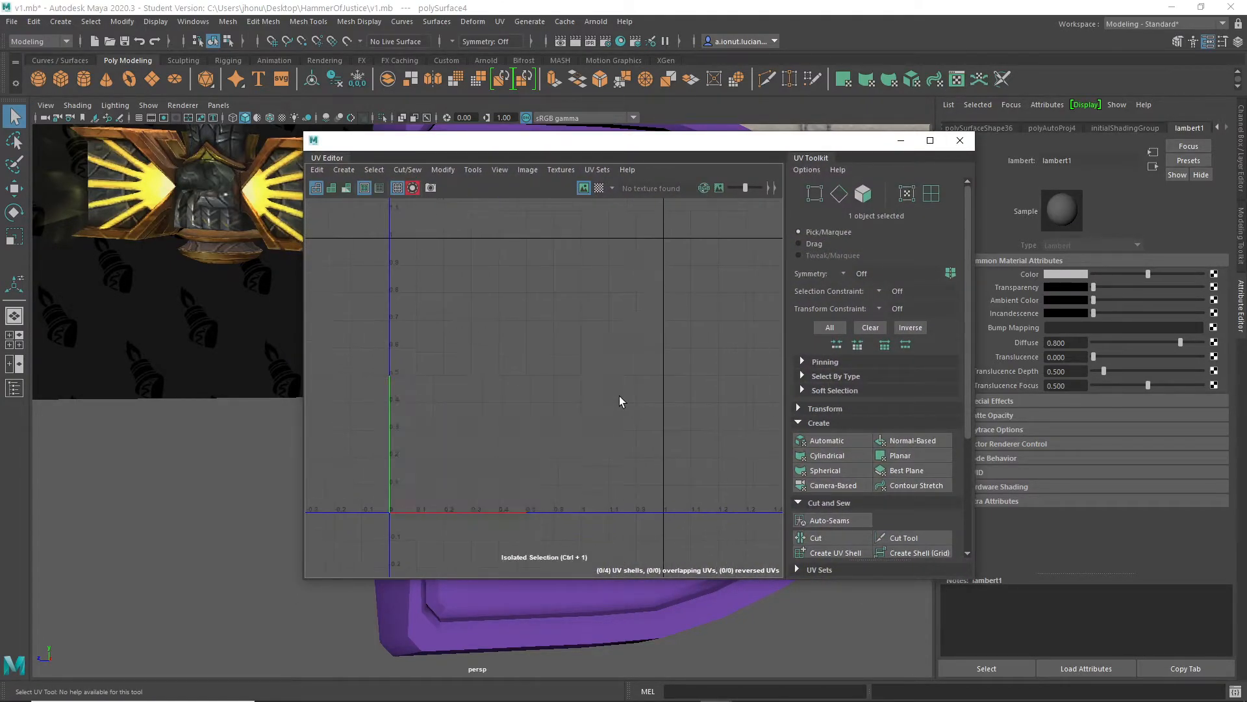
# Close the UV Editor, assign the existing UVED material to the head's inner core, and clear the selection
pyautogui.click(960, 141)
pyautogui.keyDown('alt'); pyautogui.moveTo(713, 361); pyautogui.dragTo(654, 353); pyautogui.keyUp('alt')
pyautogui.moveTo(641, 330); pyautogui.dragTo(712, 650, button='right')
pyautogui.keyDown('alt'); pyautogui.moveTo(778, 567); pyautogui.dragTo(614, 512, button='right'); pyautogui.keyUp('alt')
pyautogui.keyDown('alt'); pyautogui.moveTo(614, 512); pyautogui.dragTo(533, 372); pyautogui.keyUp('alt')
pyautogui.click(701, 455)
pyautogui.click(487, 407)
pyautogui.keyDown('alt'); pyautogui.moveTo(612, 401); pyautogui.dragTo(582, 392); pyautogui.keyUp('alt')
pyautogui.keyDown('alt'); pyautogui.moveTo(416, 356); pyautogui.dragTo(848, 332); pyautogui.keyUp('alt')
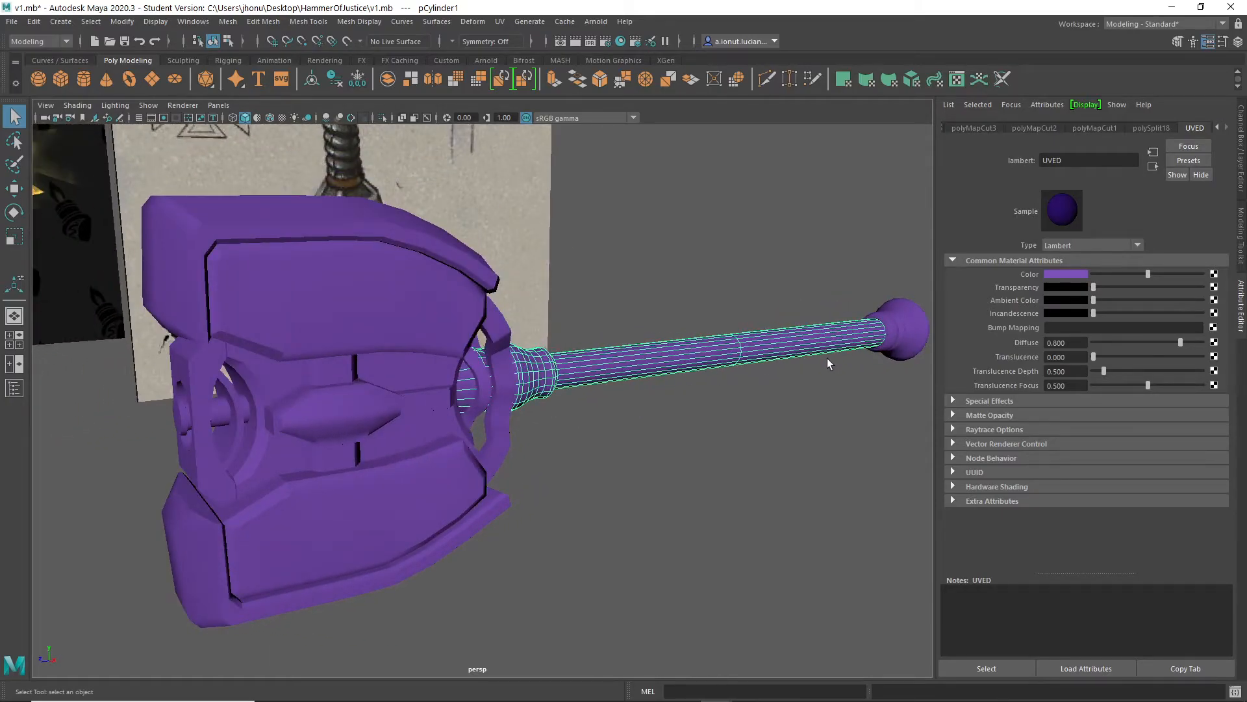
pyautogui.click(576, 537)
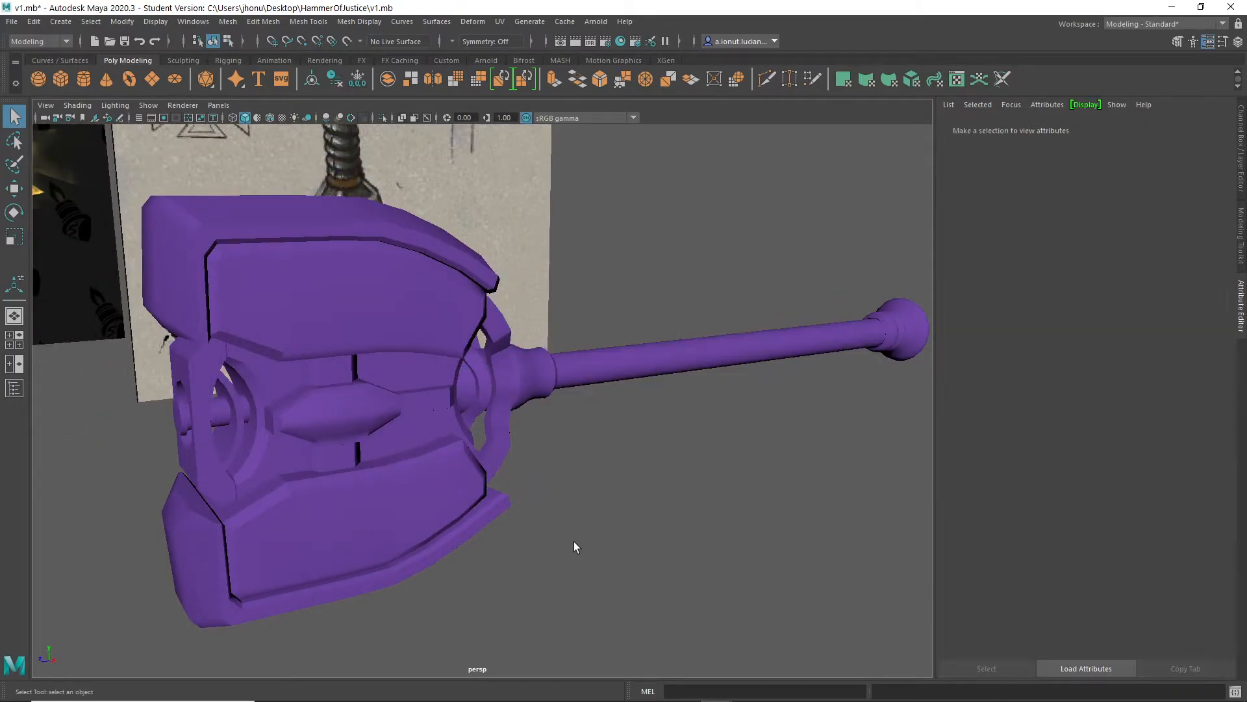
pyautogui.moveTo(494, 698)
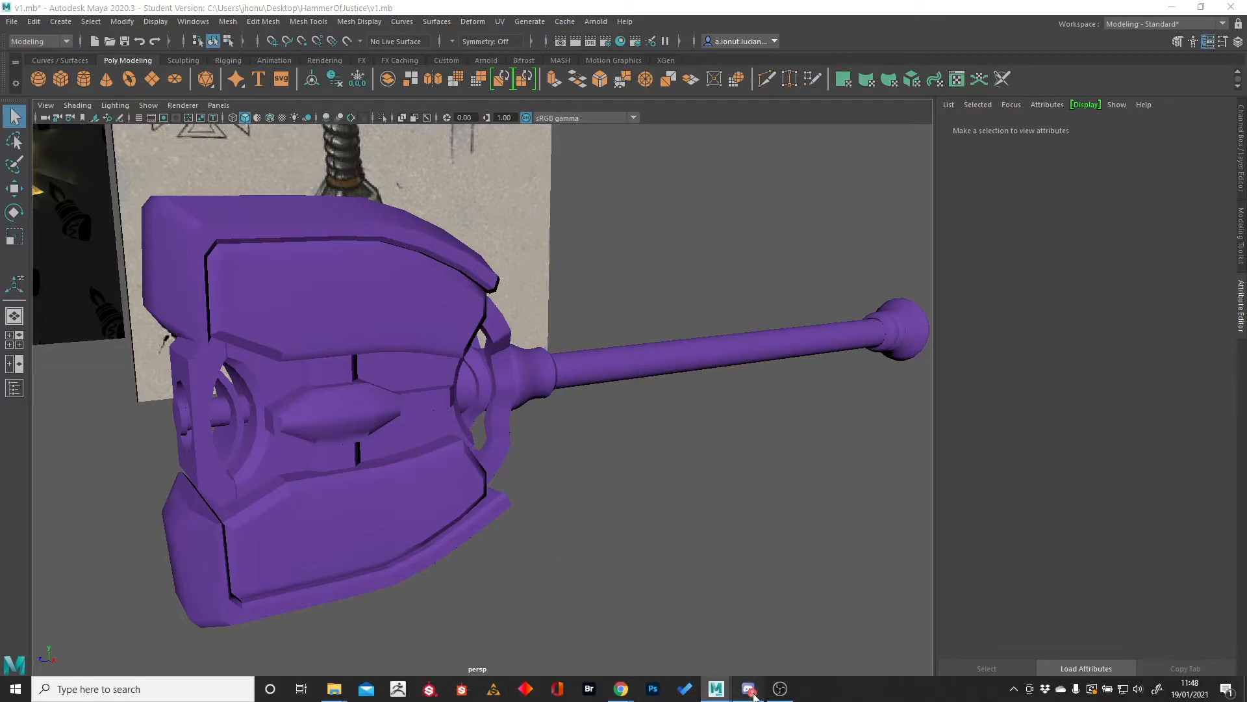
pyautogui.click(752, 694)
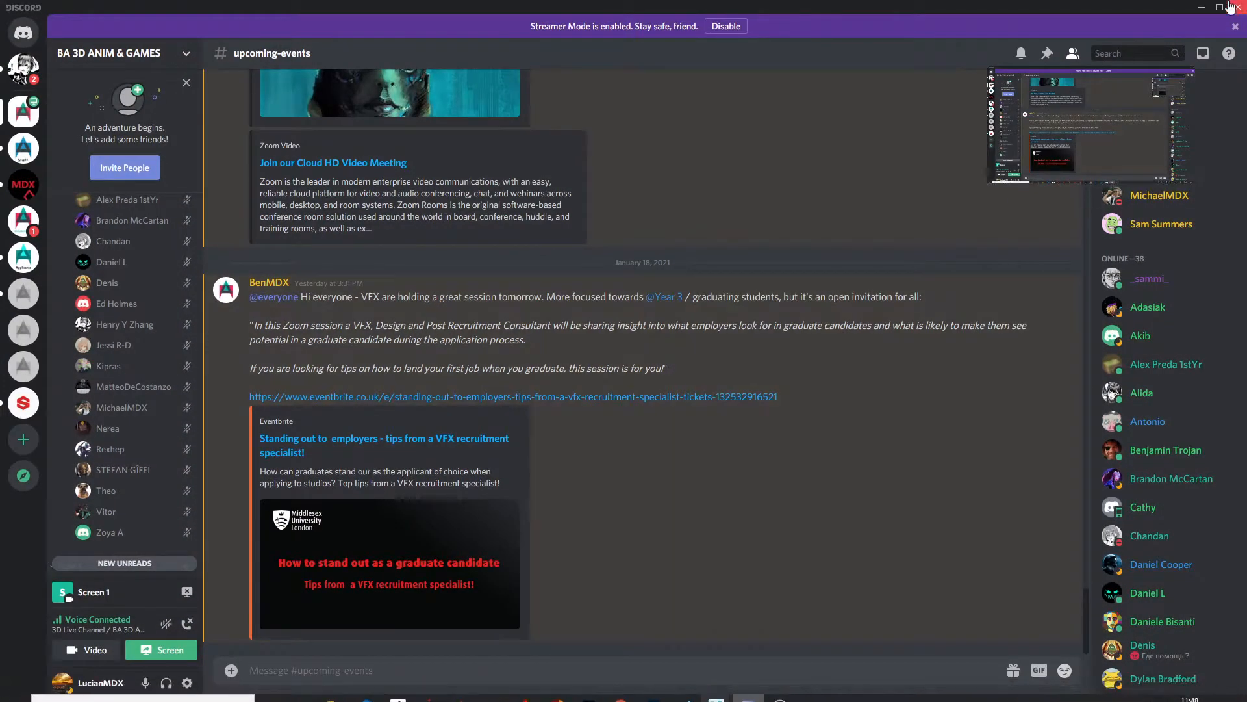
pyautogui.click(1202, 7)
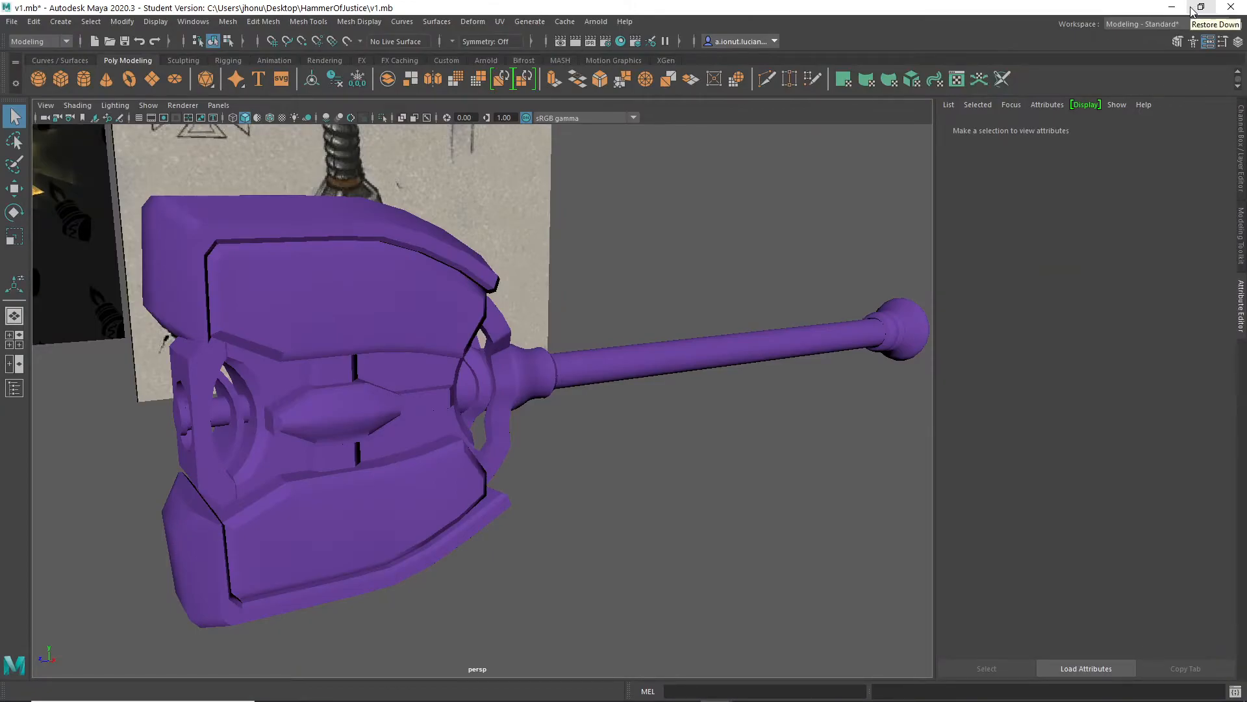
pyautogui.keyDown('alt'); pyautogui.moveTo(571, 298); pyautogui.dragTo(628, 294); pyautogui.keyUp('alt')
pyautogui.moveTo(311, 154); pyautogui.dragTo(784, 458)
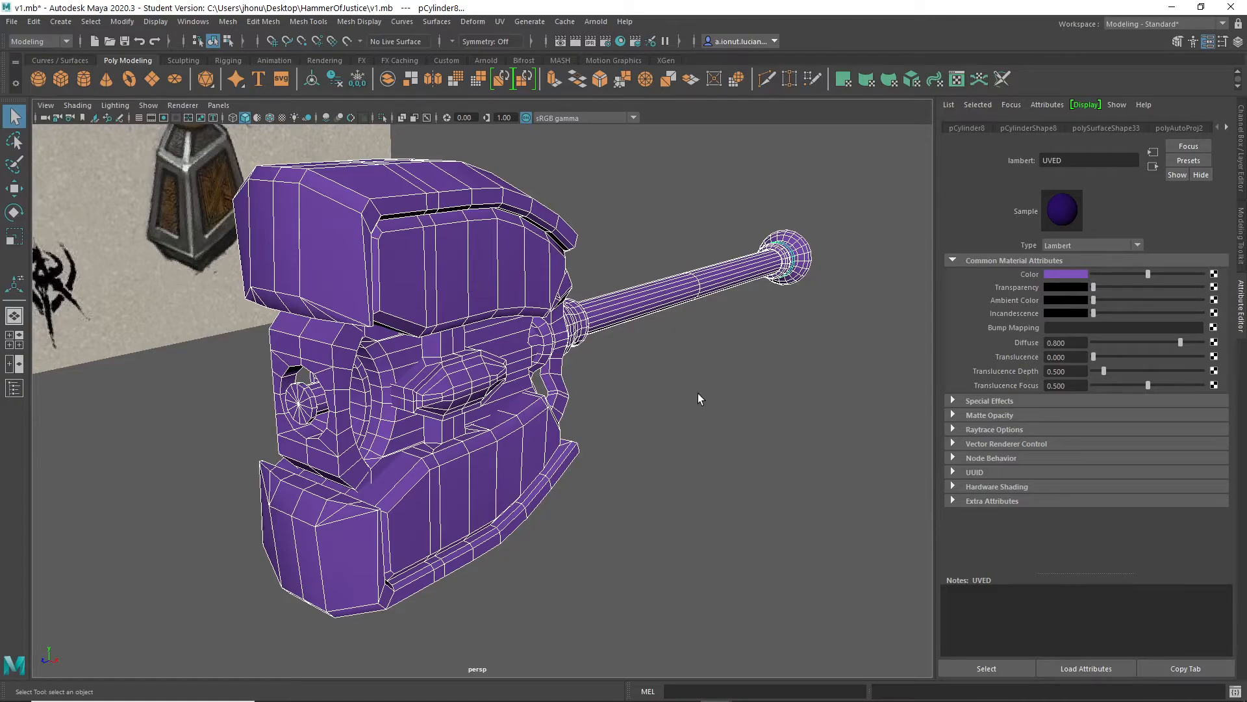
pyautogui.keyDown('alt'); pyautogui.moveTo(737, 362); pyautogui.dragTo(649, 370); pyautogui.keyUp('alt')
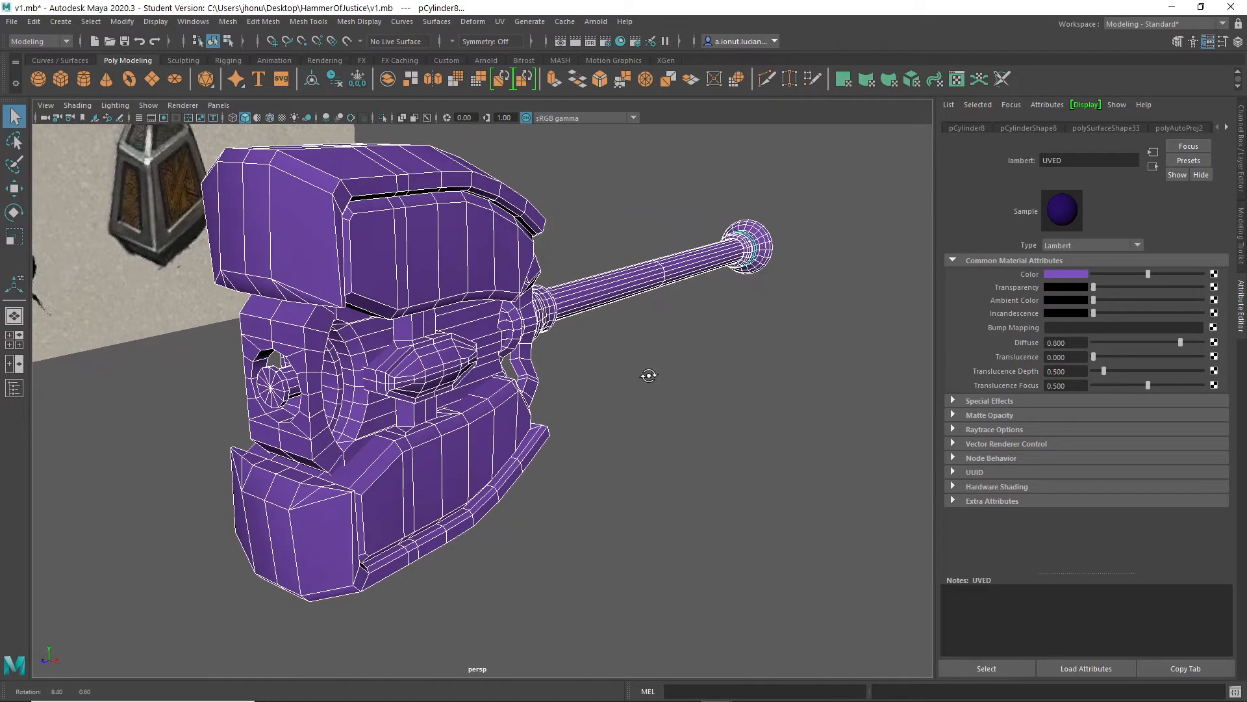
pyautogui.click(14, 23)
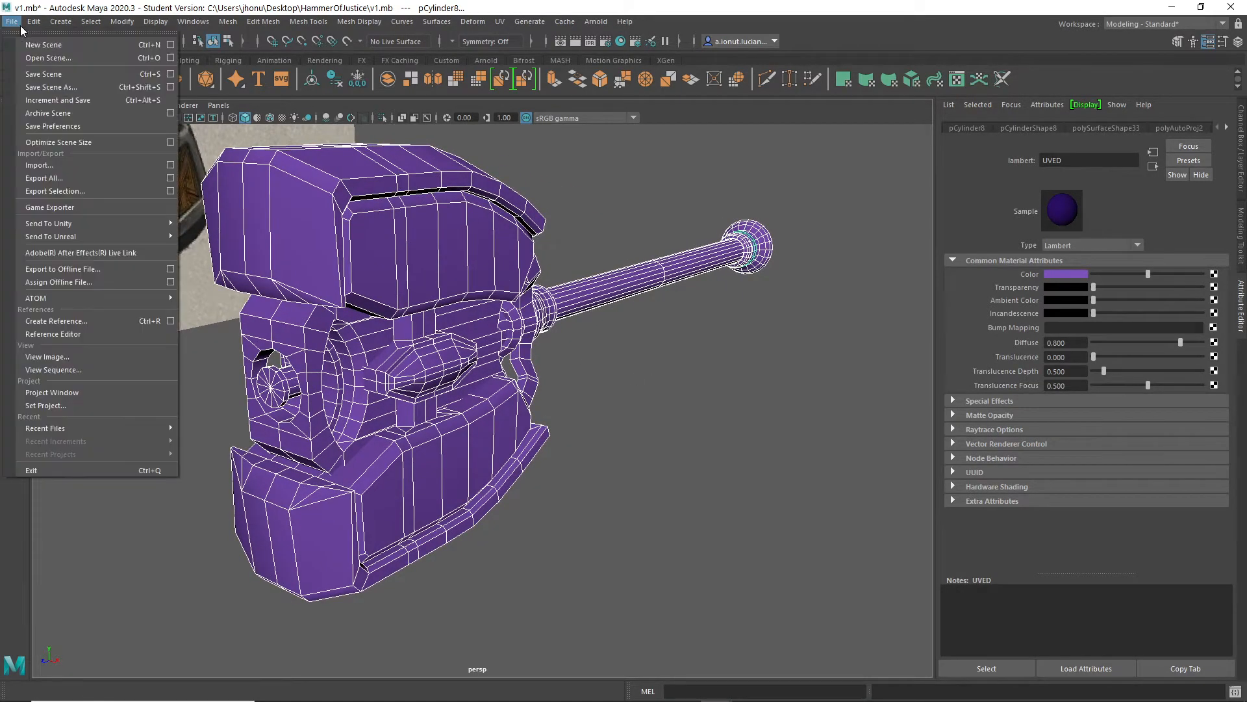
pyautogui.click(55, 191)
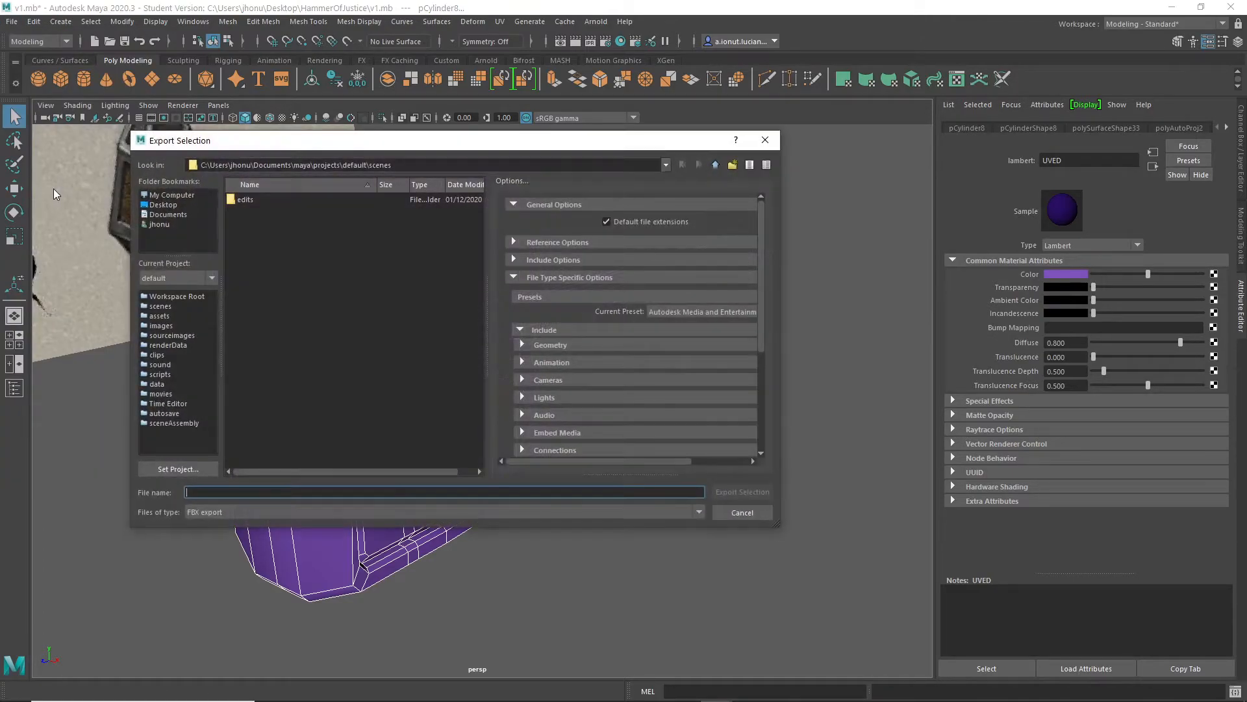
pyautogui.click(163, 204)
pyautogui.click(208, 513)
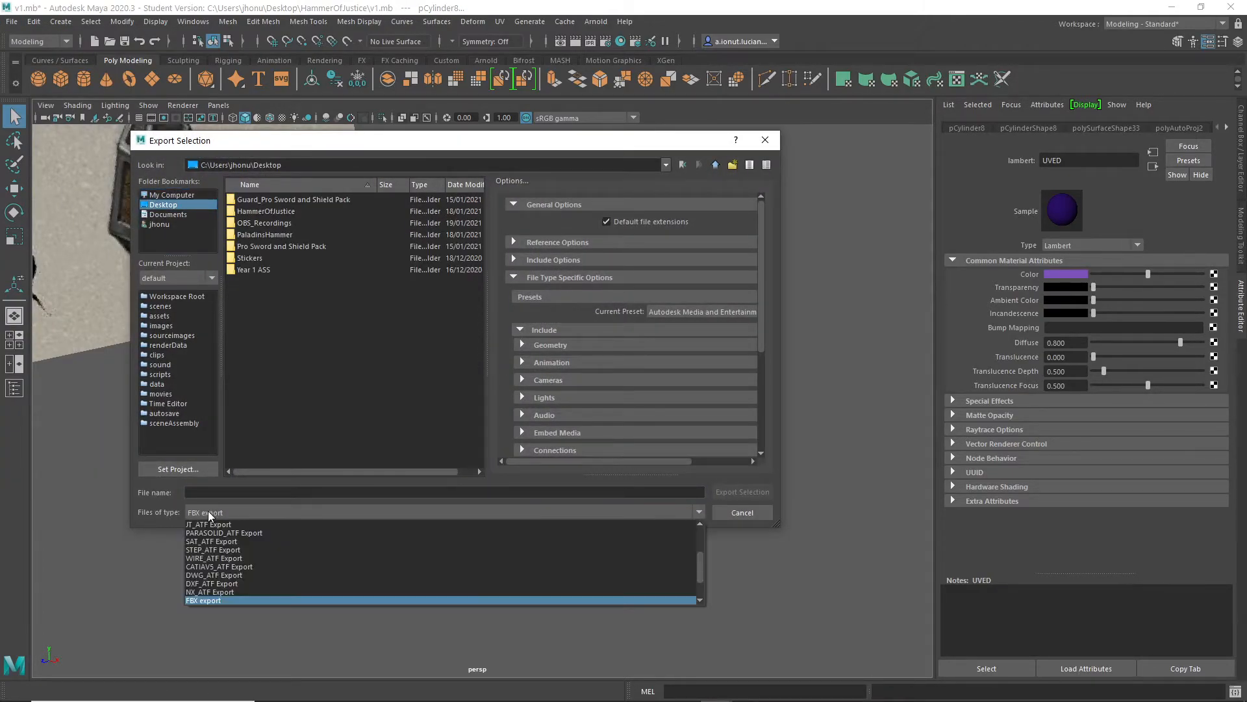
pyautogui.scroll(-1, 242, 597)
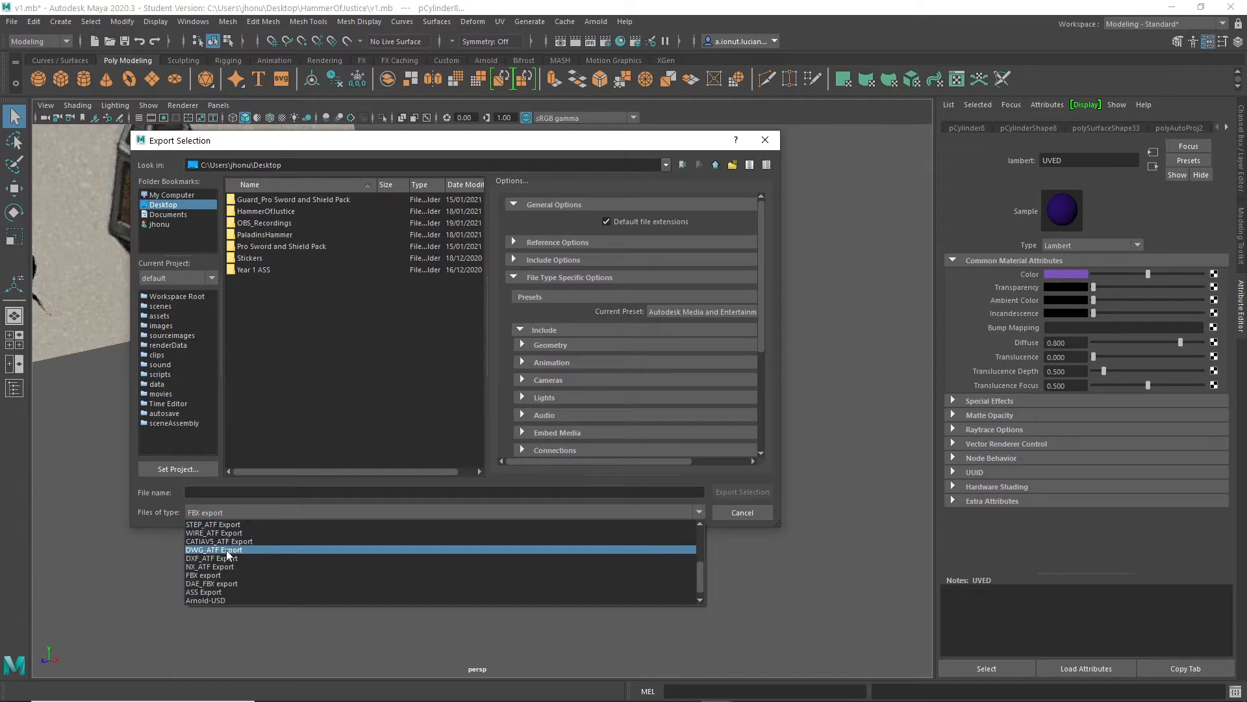
pyautogui.scroll(-2, 231, 591)
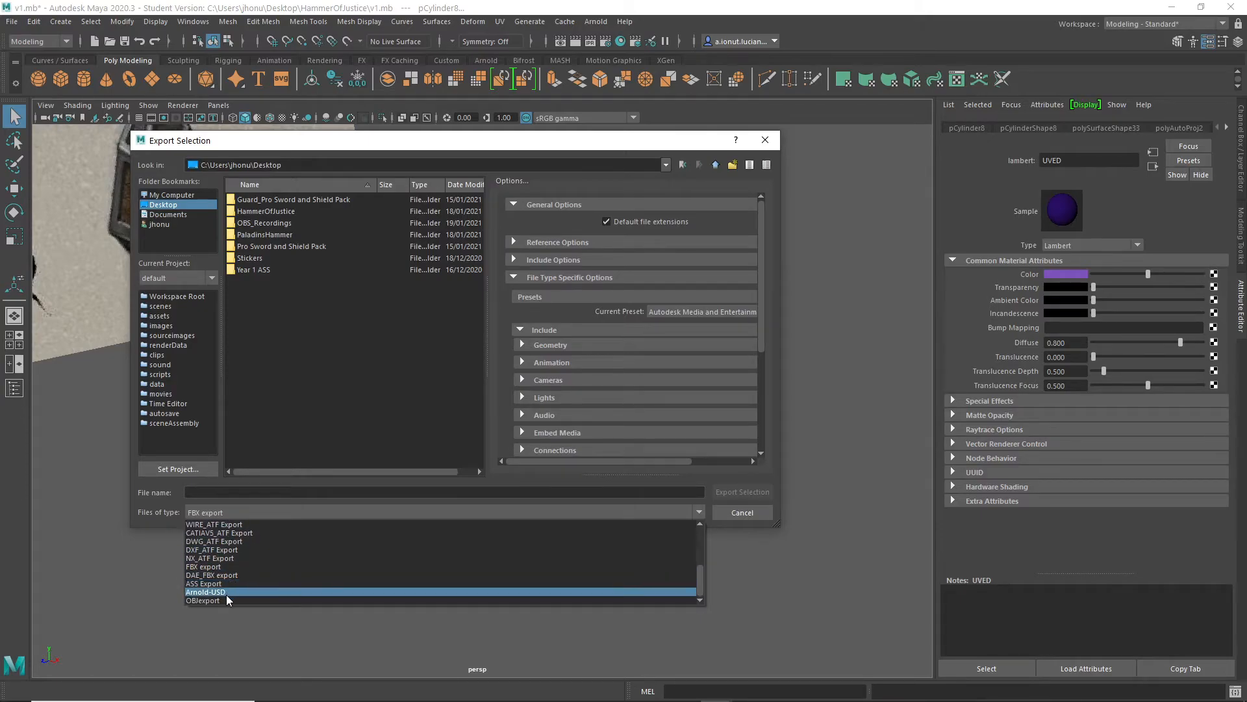
pyautogui.click(230, 599)
pyautogui.click(208, 492)
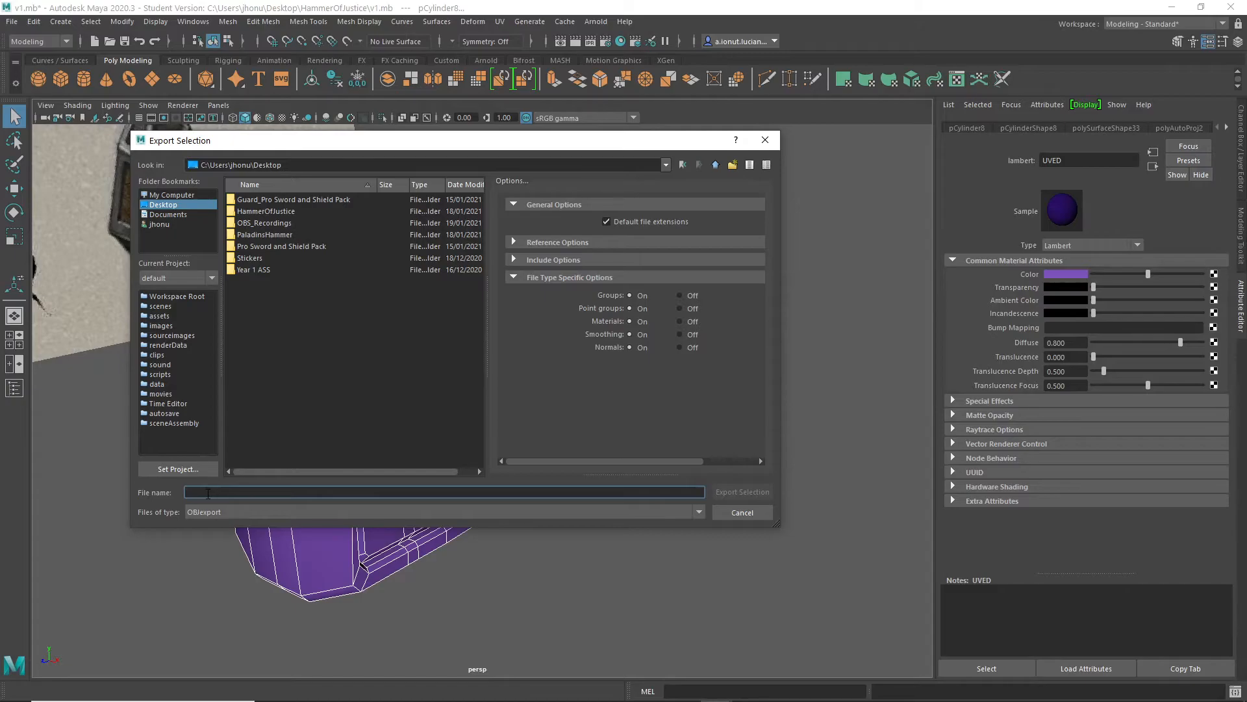
pyautogui.click(765, 140)
# Show the Outliner and delete the three reference image planes behind the hammer
pyautogui.keyDown('alt'); pyautogui.moveTo(643, 256); pyautogui.dragTo(623, 279); pyautogui.keyUp('alt')
pyautogui.click(14, 389)
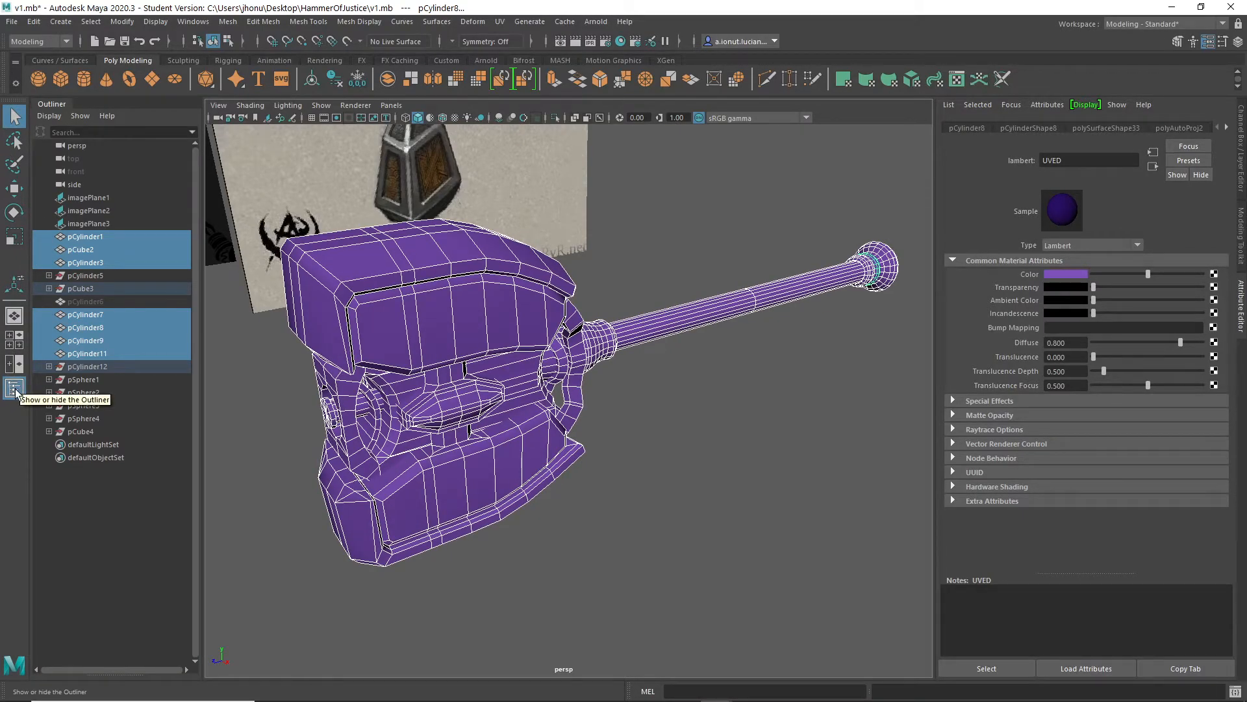
pyautogui.scroll(-4, 354, 374)
pyautogui.keyDown('alt'); pyautogui.moveTo(368, 368); pyautogui.dragTo(276, 311); pyautogui.keyUp('alt')
pyautogui.scroll(-2, 388, 368)
pyautogui.click(267, 273)
pyautogui.keyDown('shift'); pyautogui.click(329, 251); pyautogui.keyUp('shift')
pyautogui.keyDown('shift'); pyautogui.click(457, 239); pyautogui.keyUp('shift')
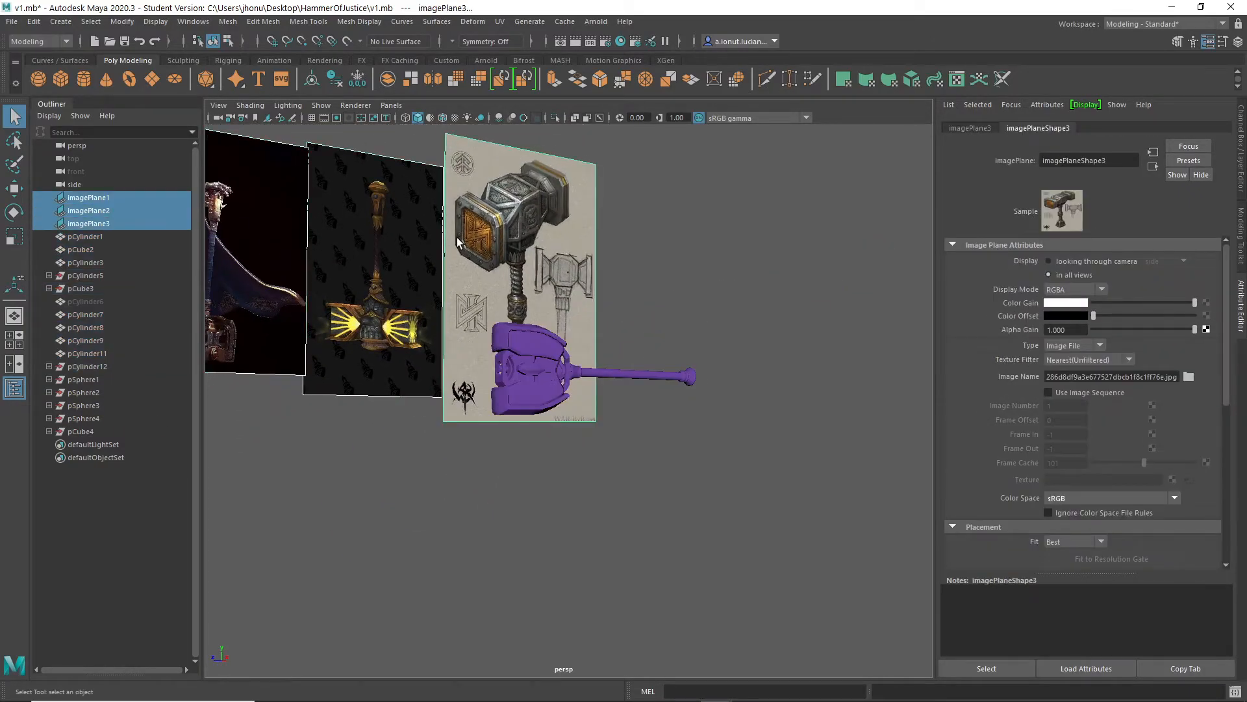
pyautogui.press('Delete')
# Select all the hammer parts, delete their construction history, and freeze their transformations
pyautogui.moveTo(489, 317); pyautogui.dragTo(786, 459)
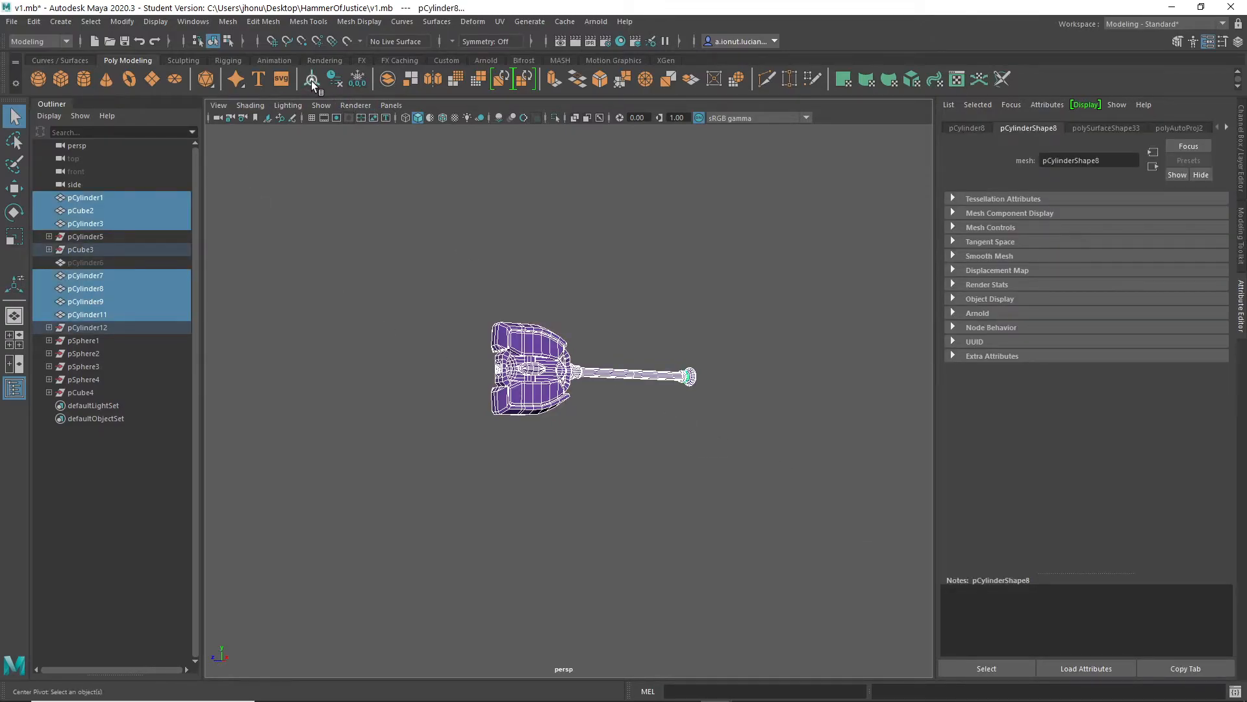
pyautogui.click(335, 79)
pyautogui.click(358, 78)
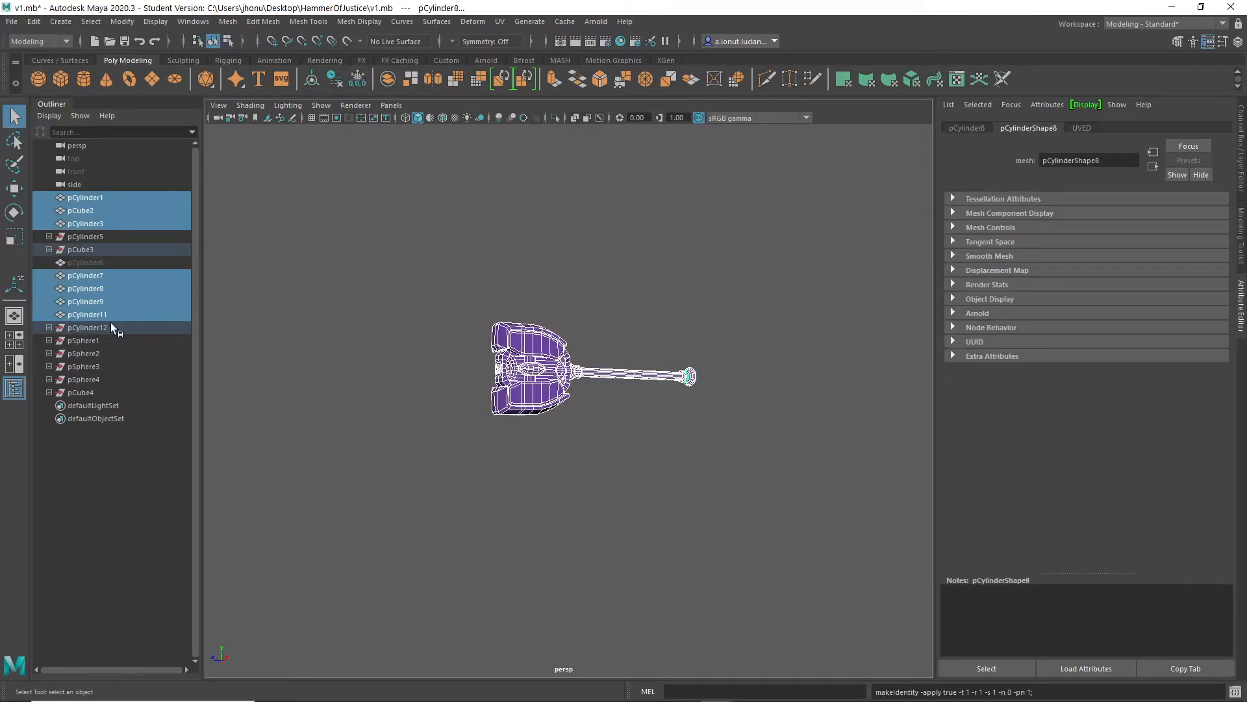
# Group the selected hammer parts and expand the new group to select the meshes inside it
pyautogui.scroll(4, 442, 357)
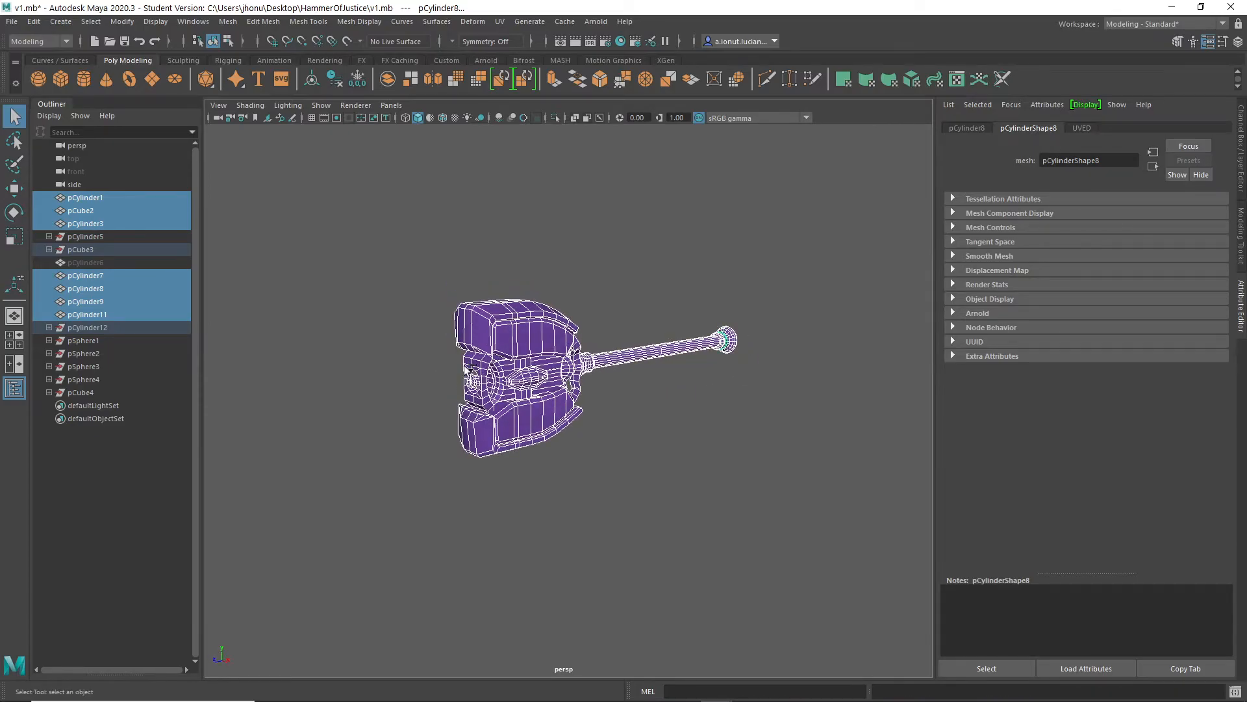
pyautogui.hotkey('ctrl', 'g')
pyautogui.scroll(5, 529, 361)
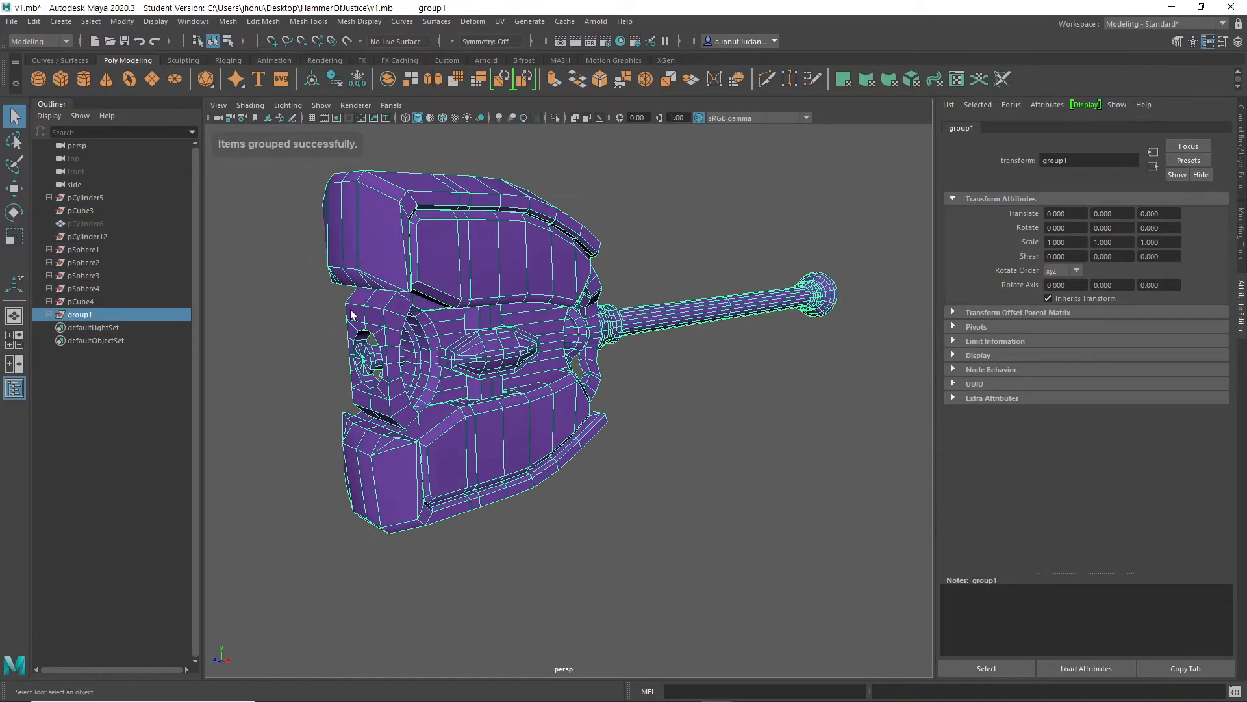
pyautogui.click(49, 314)
pyautogui.click(93, 457)
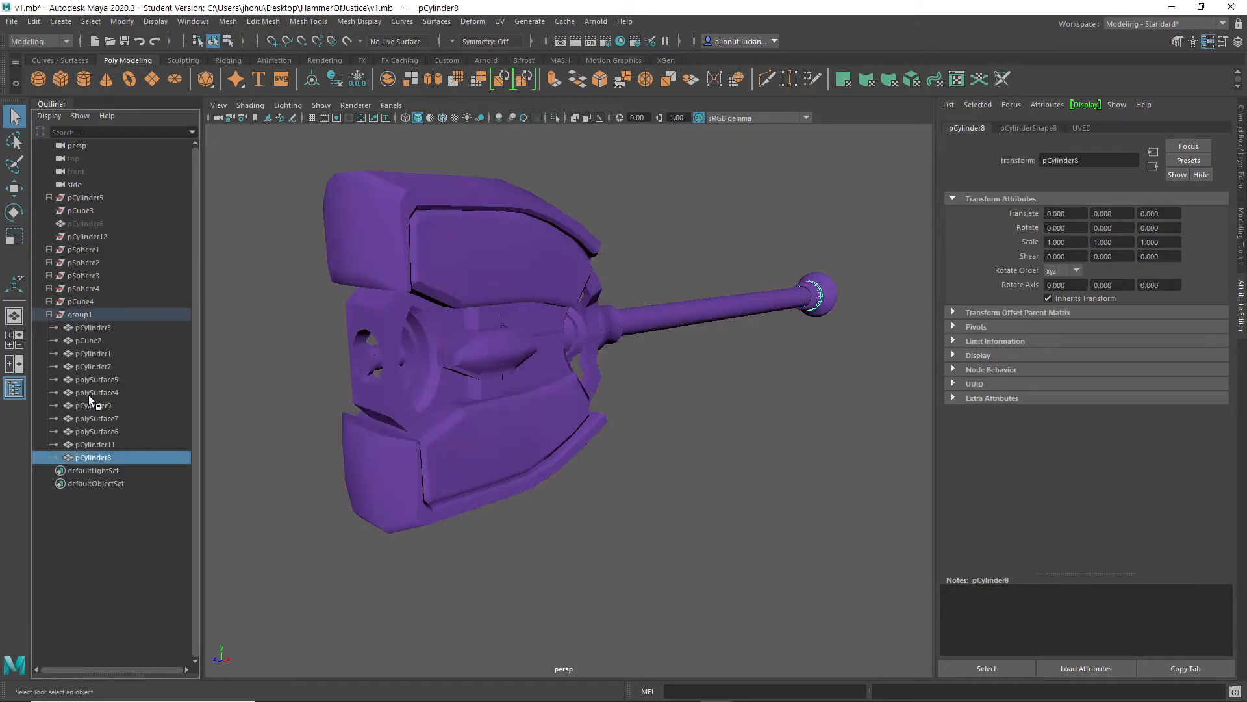
pyautogui.keyDown('shift'); pyautogui.click(81, 330); pyautogui.keyUp('shift')
# Delete the leftover nodes outside the group, from pCylinder5 through pCube4
pyautogui.click(75, 317)
pyautogui.click(79, 303)
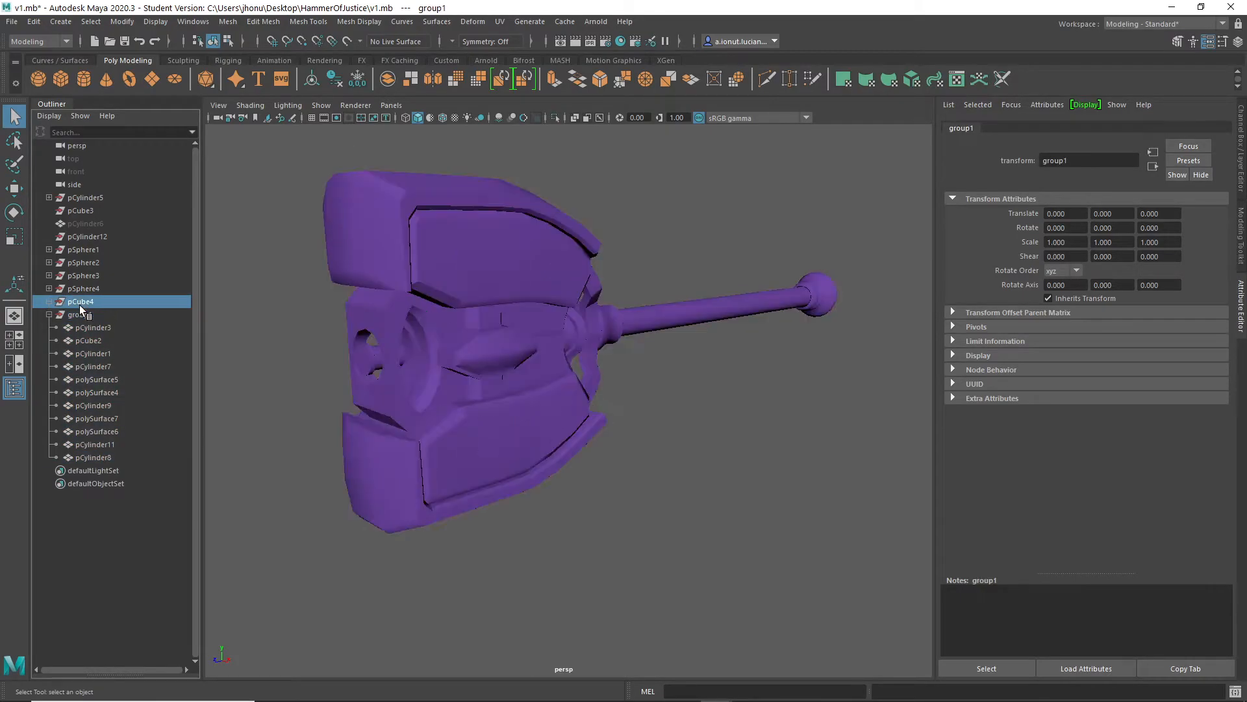
pyautogui.keyDown('shift'); pyautogui.click(69, 197); pyautogui.keyUp('shift')
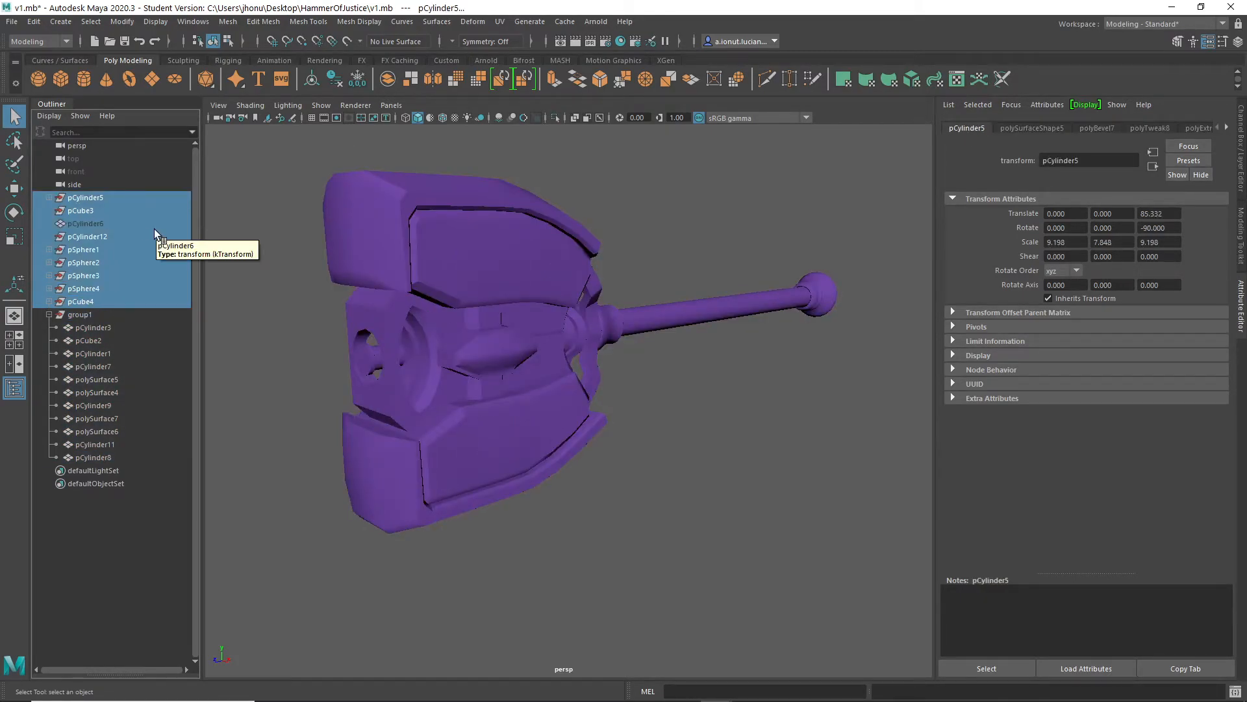
pyautogui.press('Delete')
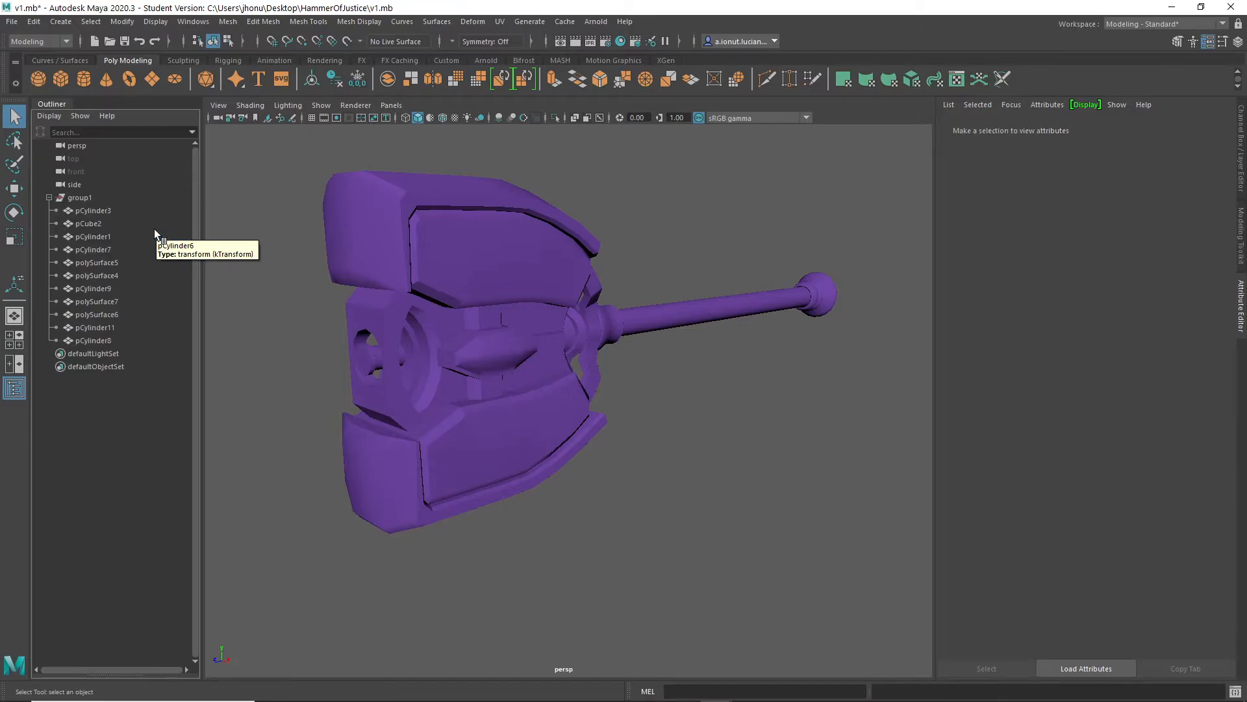
# Select every mesh inside group1 and examine from several angles whether the group contains the complete hammer
pyautogui.click(102, 210)
pyautogui.keyDown('shift'); pyautogui.click(92, 340); pyautogui.keyUp('shift')
pyautogui.keyDown('alt'); pyautogui.moveTo(584, 331); pyautogui.dragTo(435, 286); pyautogui.keyUp('alt')
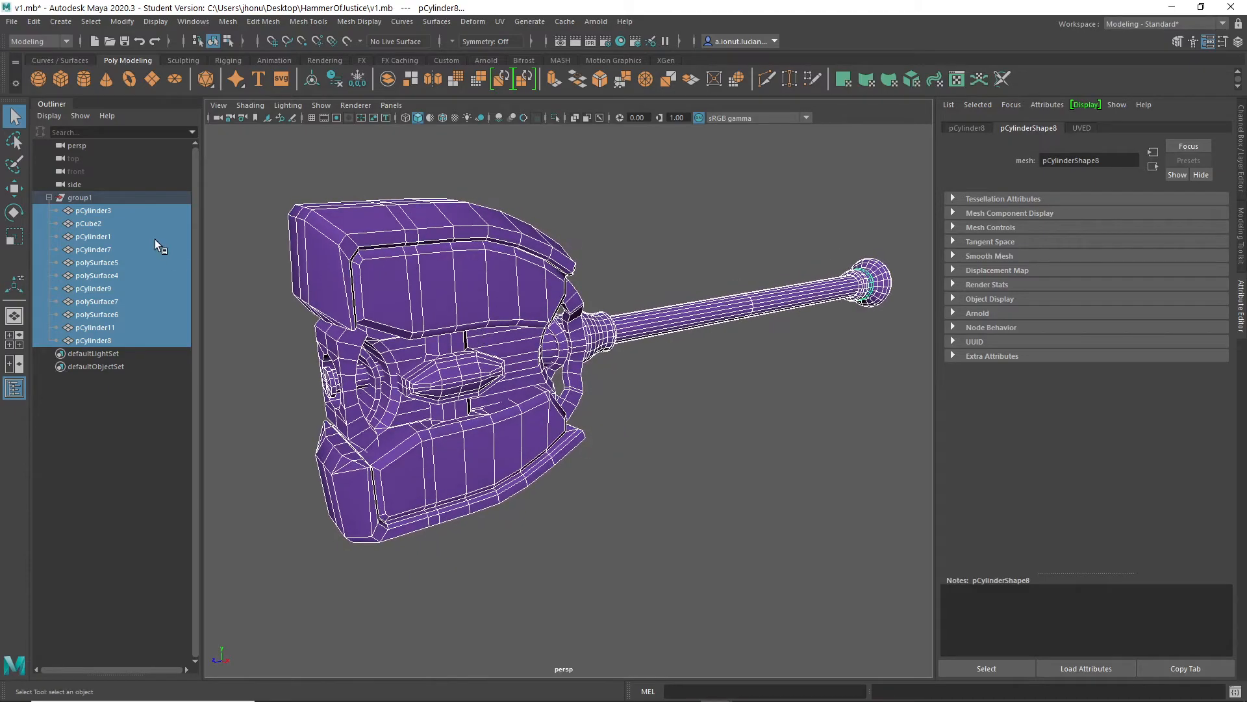
pyautogui.keyDown('alt'); pyautogui.moveTo(242, 315); pyautogui.dragTo(591, 382, button='right'); pyautogui.keyUp('alt')
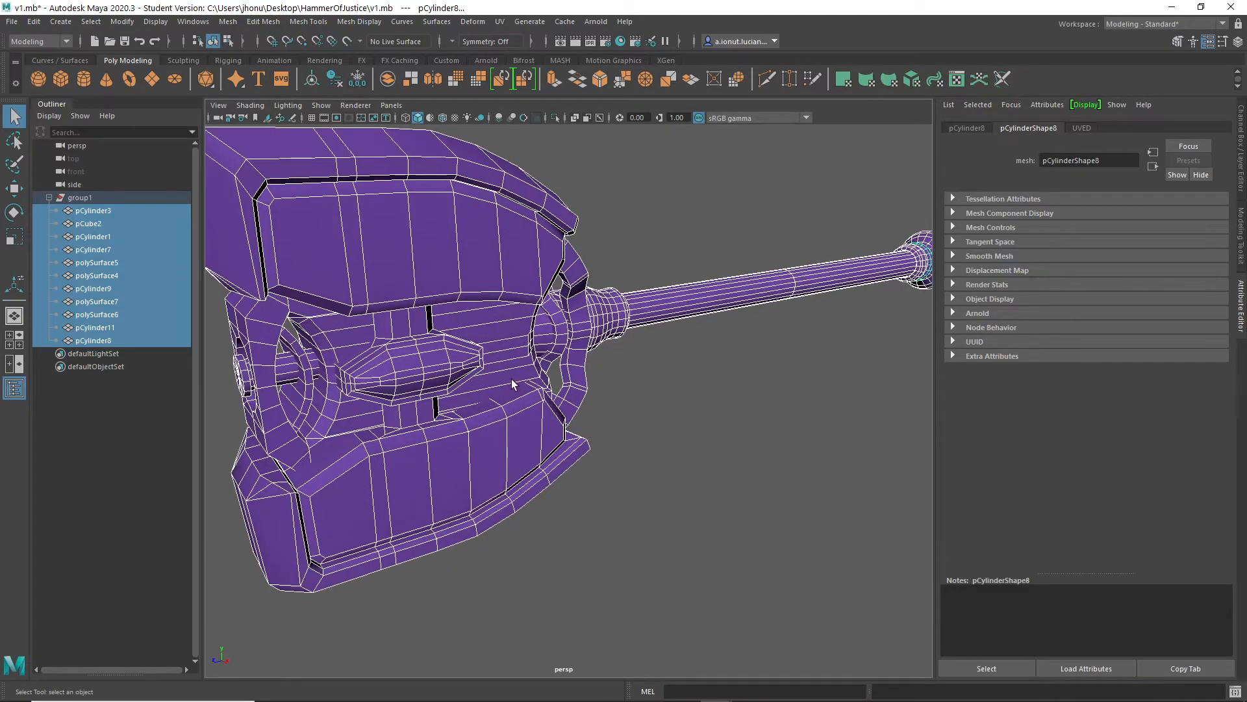
pyautogui.keyDown('alt'); pyautogui.moveTo(591, 382); pyautogui.dragTo(689, 276); pyautogui.keyUp('alt')
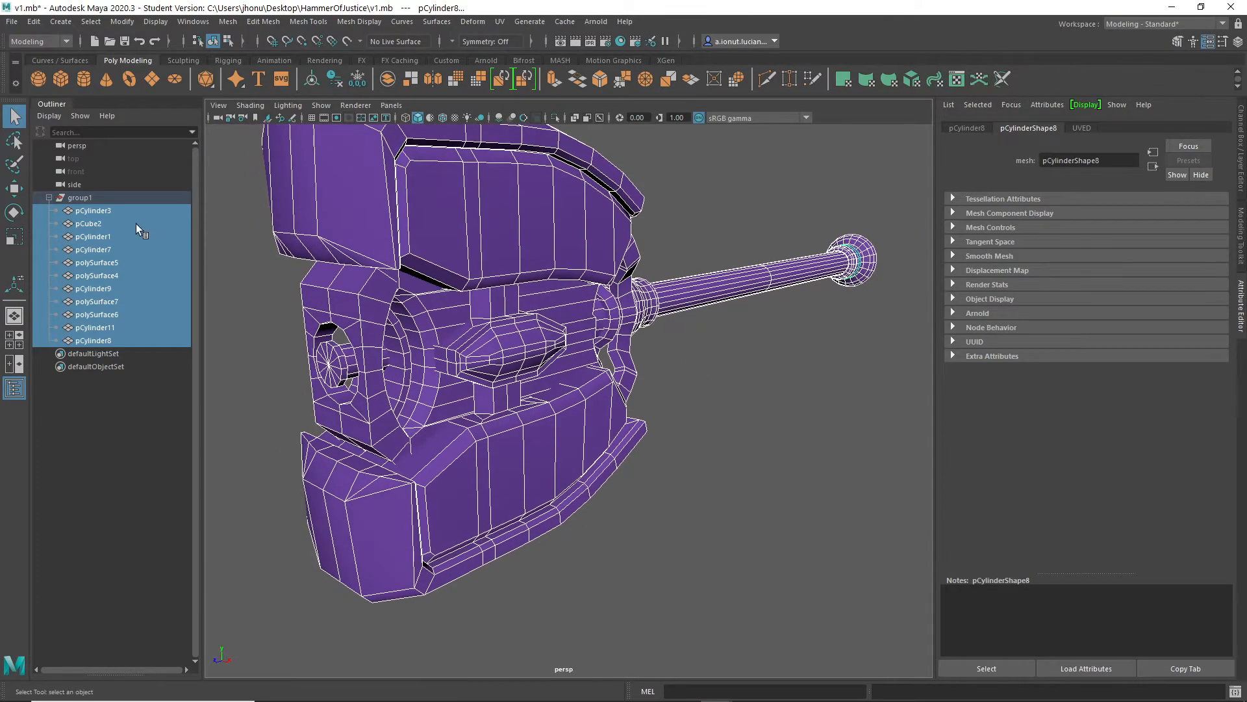
pyautogui.click(48, 198)
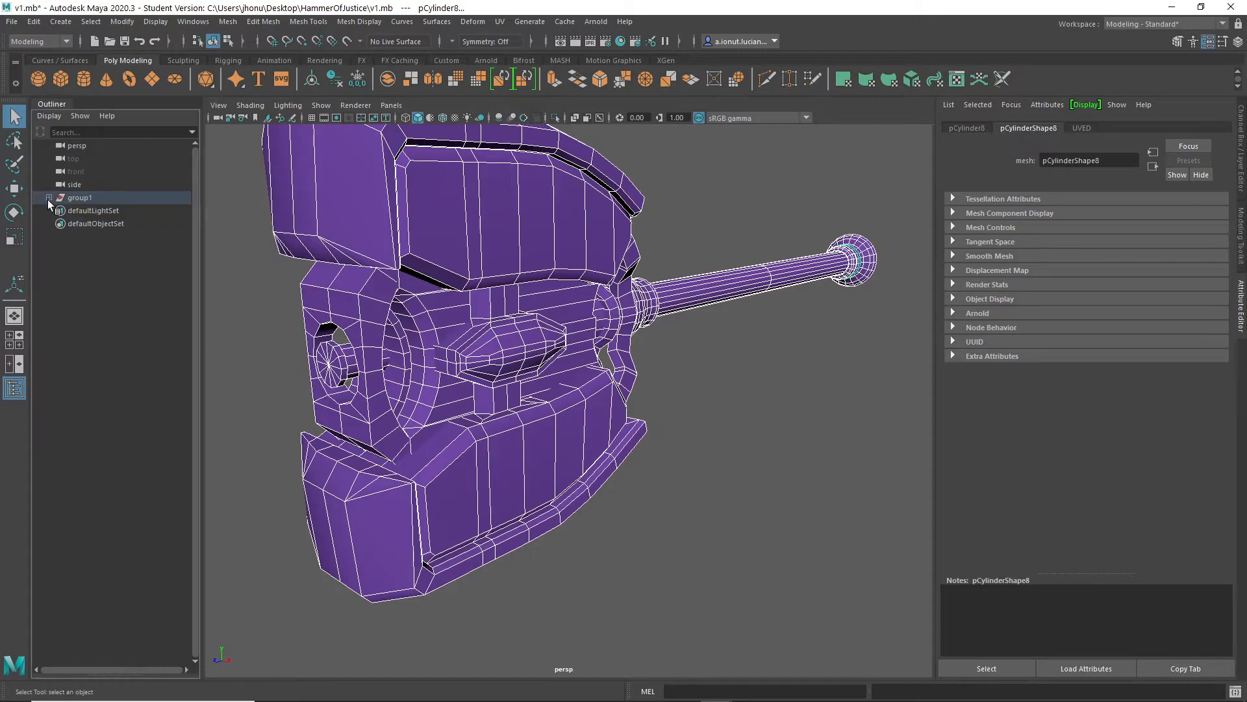
pyautogui.click(50, 197)
pyautogui.click(80, 211)
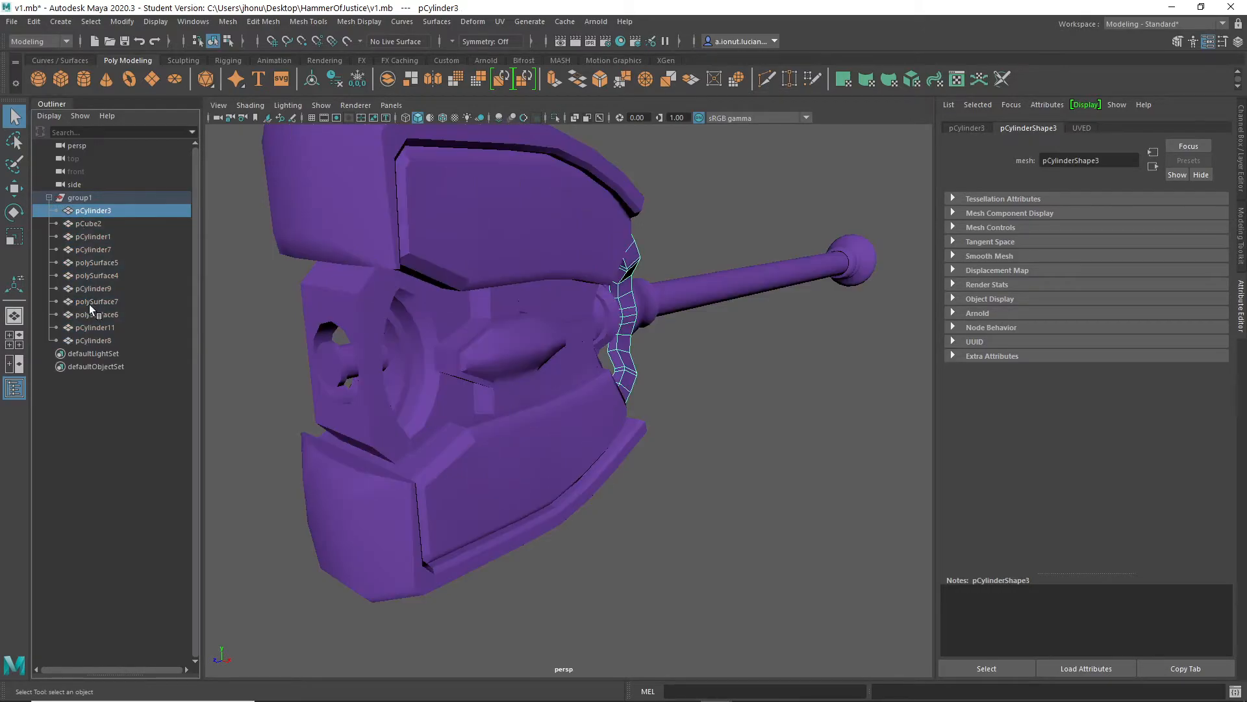
pyautogui.keyDown('shift'); pyautogui.click(91, 340); pyautogui.keyUp('shift')
pyautogui.press('f')
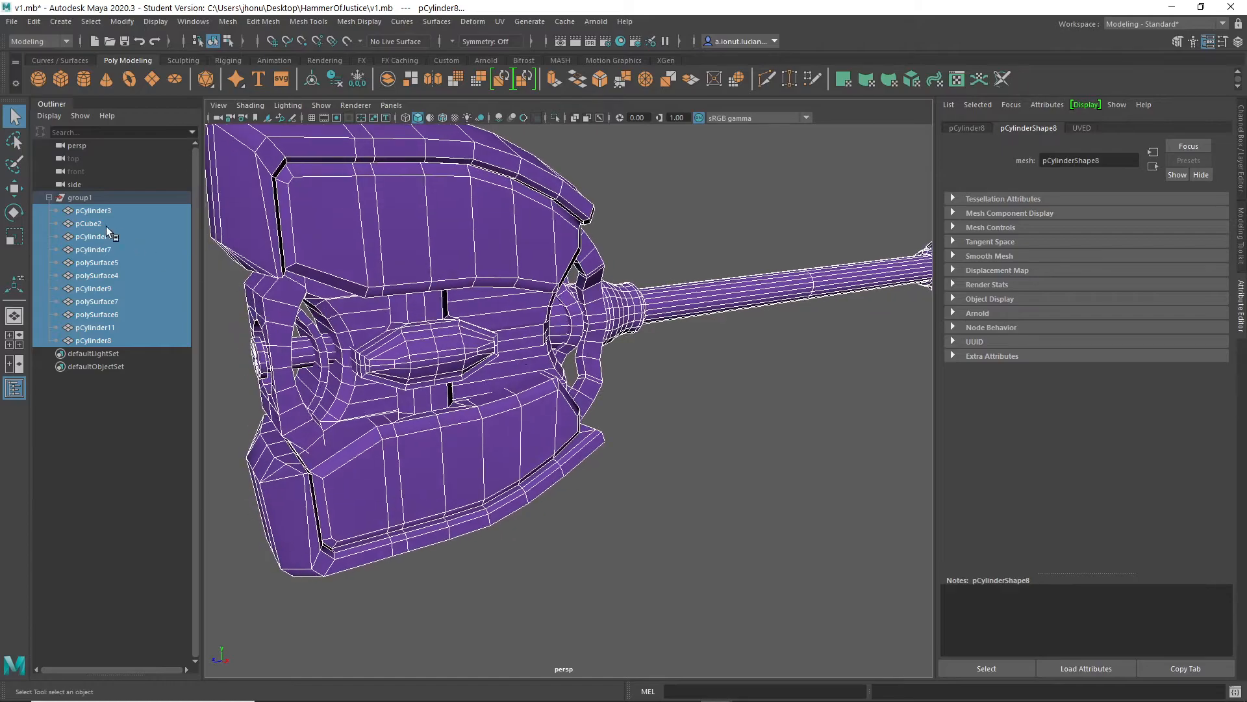
# Rename group1 as LowPolyUVED and collapse its hierarchy
pyautogui.doubleClick(79, 199)
pyautogui.write('LowPolyUVED')
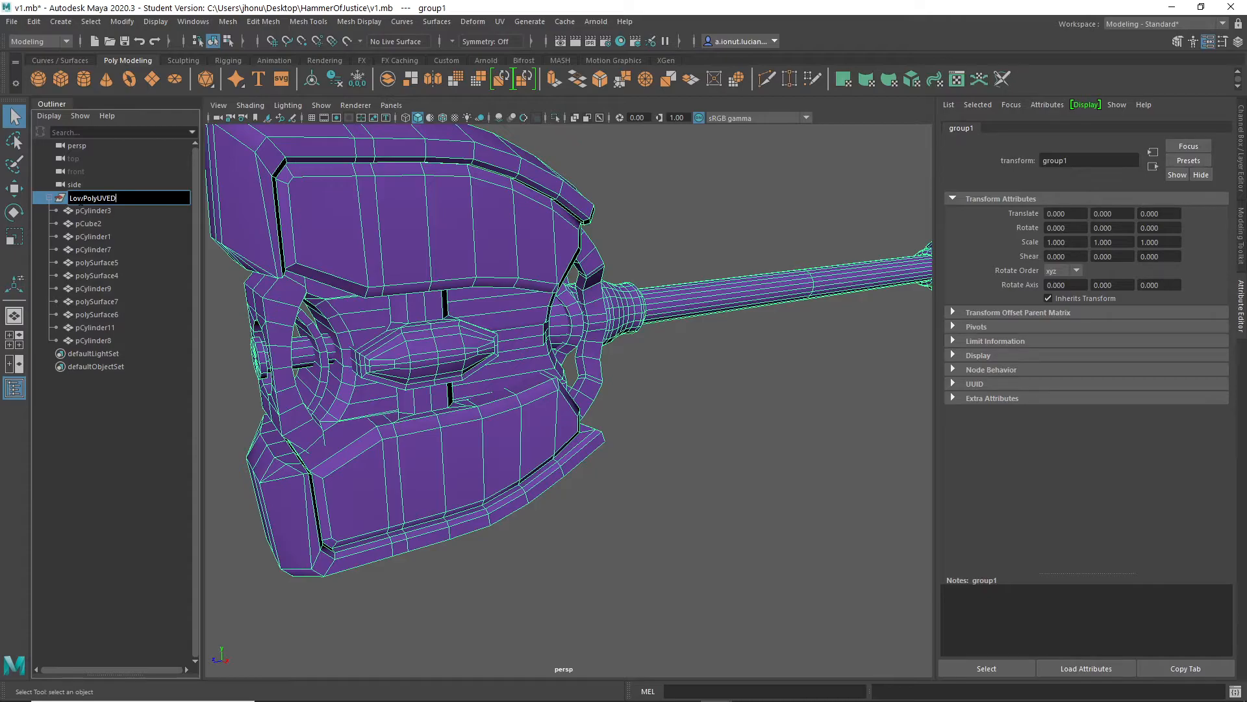
pyautogui.press('Return')
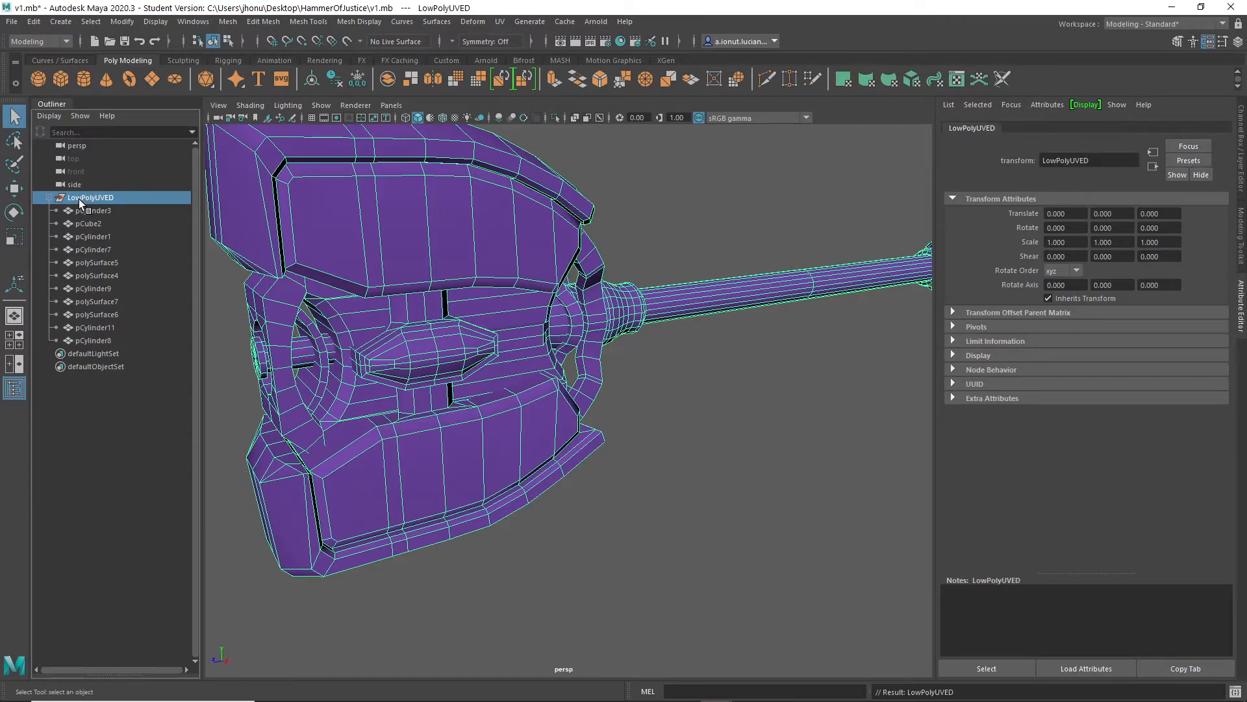
pyautogui.click(50, 198)
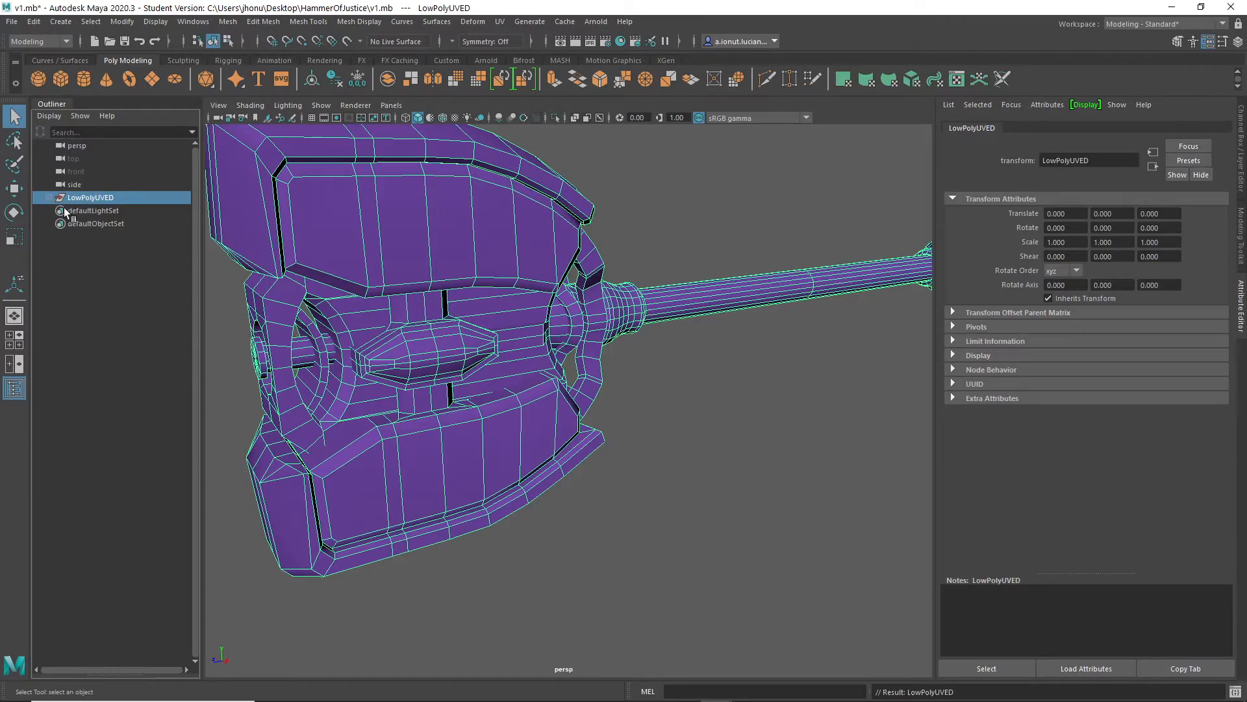
# Duplicate the LowPolyUVED group, rename the copy ForZbrush, and select the original group
pyautogui.hotkey('ctrl', 'd')
pyautogui.doubleClick(87, 213)
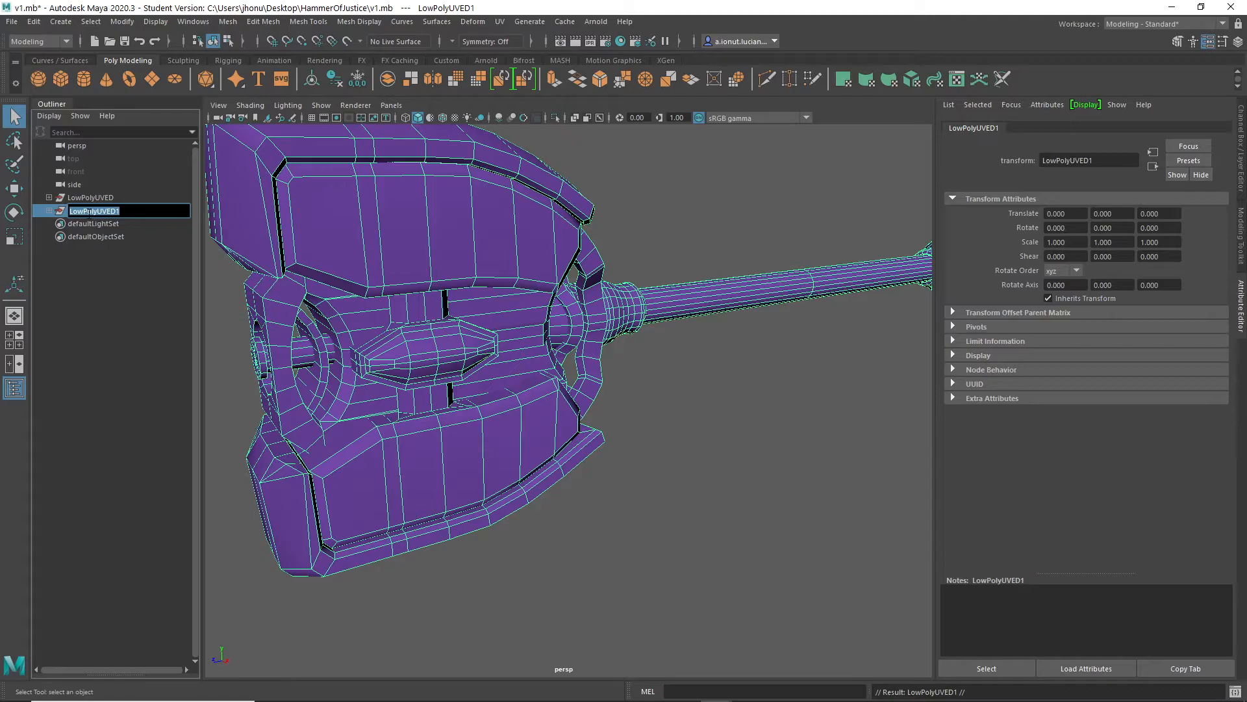
pyautogui.write('ForZbrush')
pyautogui.press('Return')
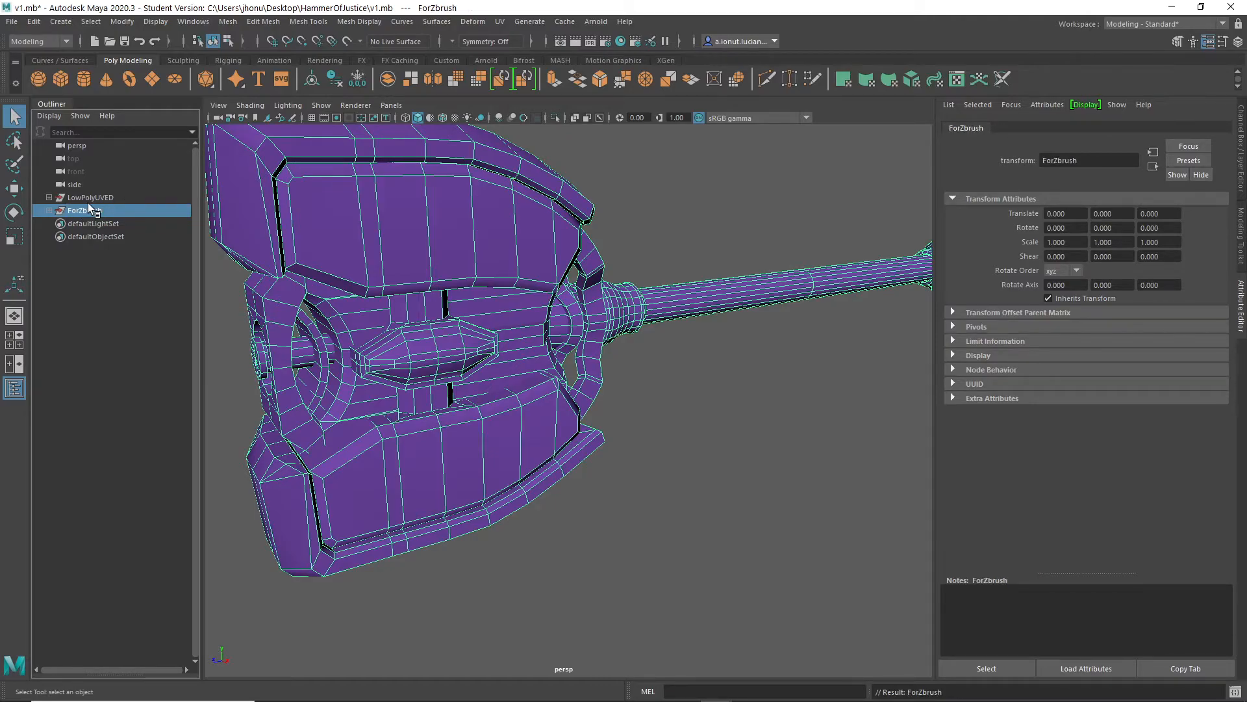
pyautogui.click(90, 197)
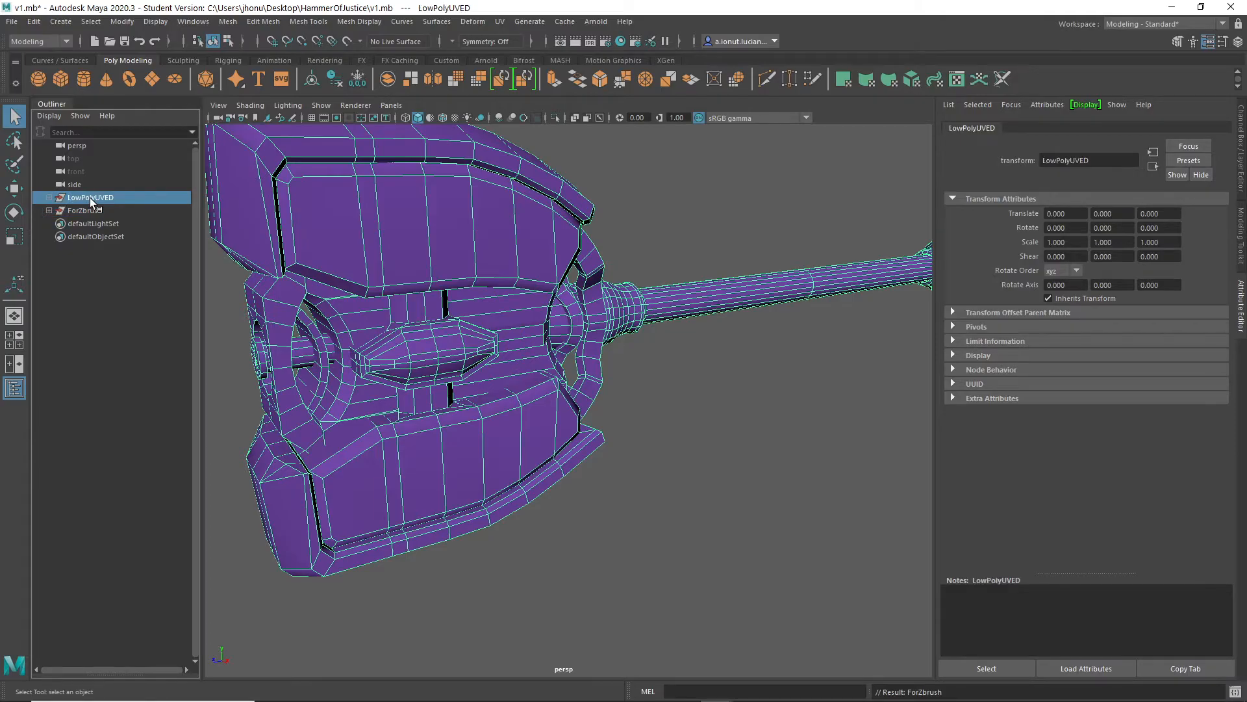
# Hide the LowPolyUVED group, select the ForZbrush group, and expand its hierarchy
pyautogui.click(104, 220)
pyautogui.click(95, 199)
pyautogui.click(93, 210)
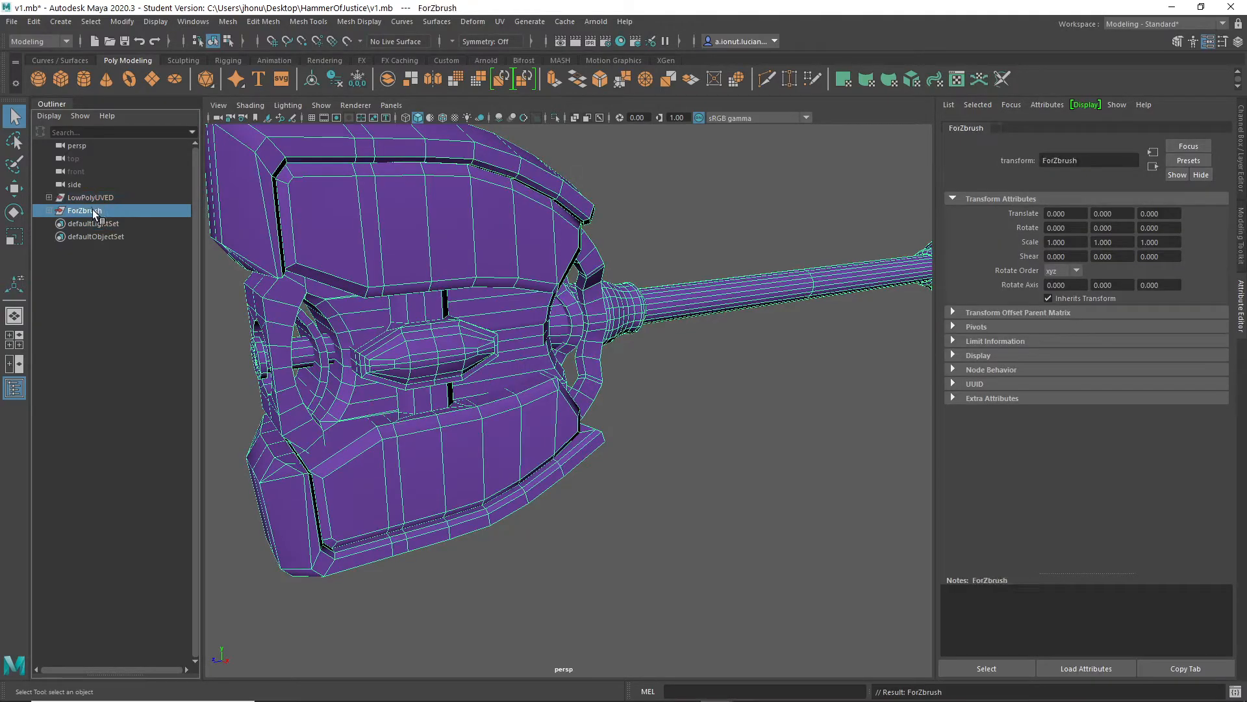
pyautogui.click(95, 198)
pyautogui.click(92, 210)
pyautogui.click(99, 199)
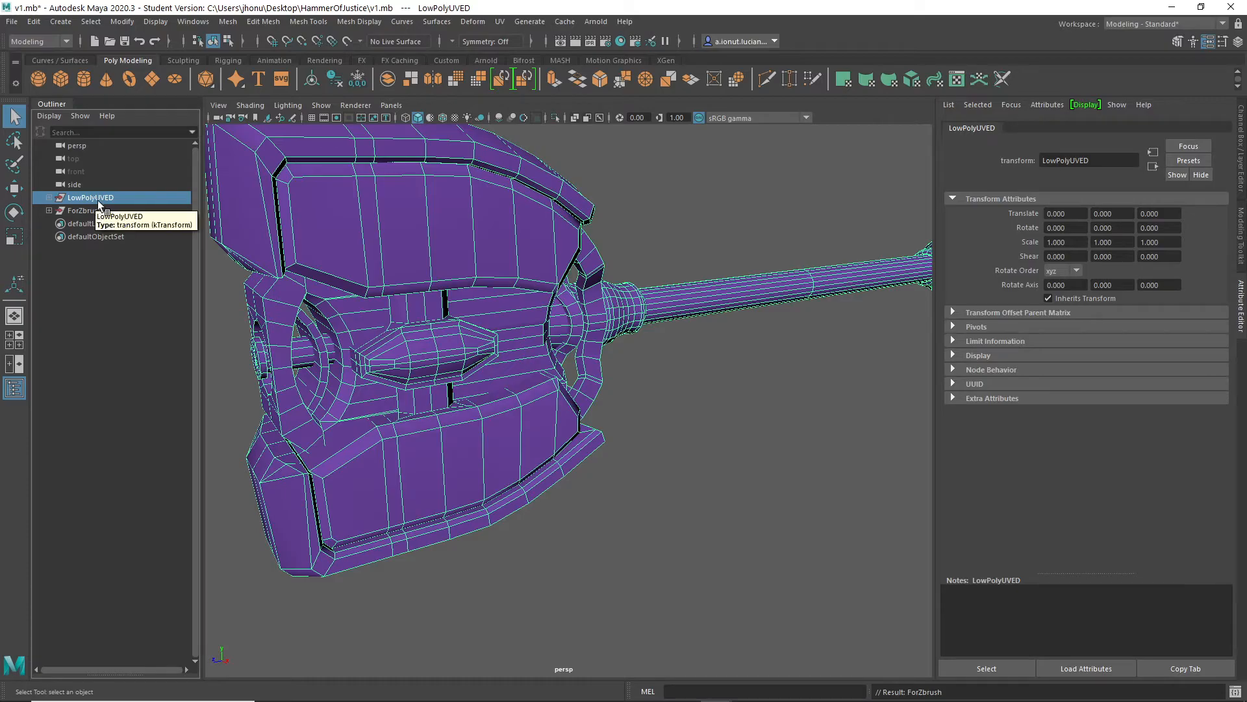
pyautogui.press('h')
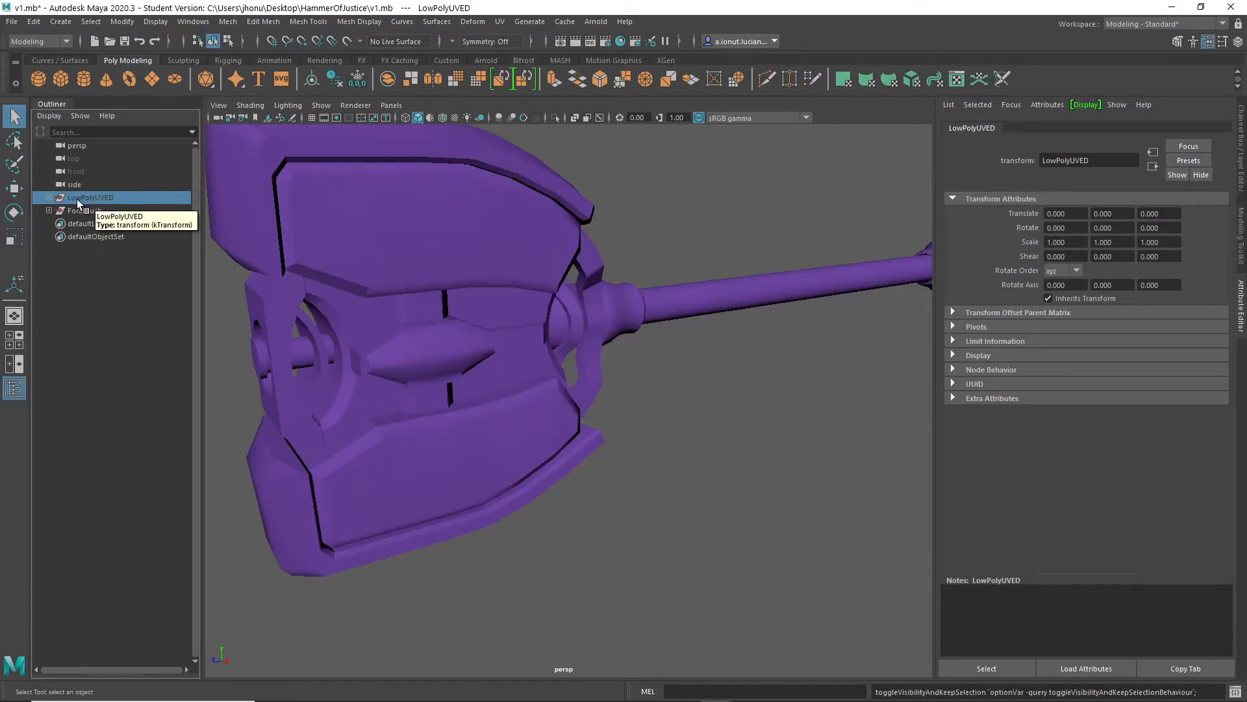
pyautogui.click(77, 212)
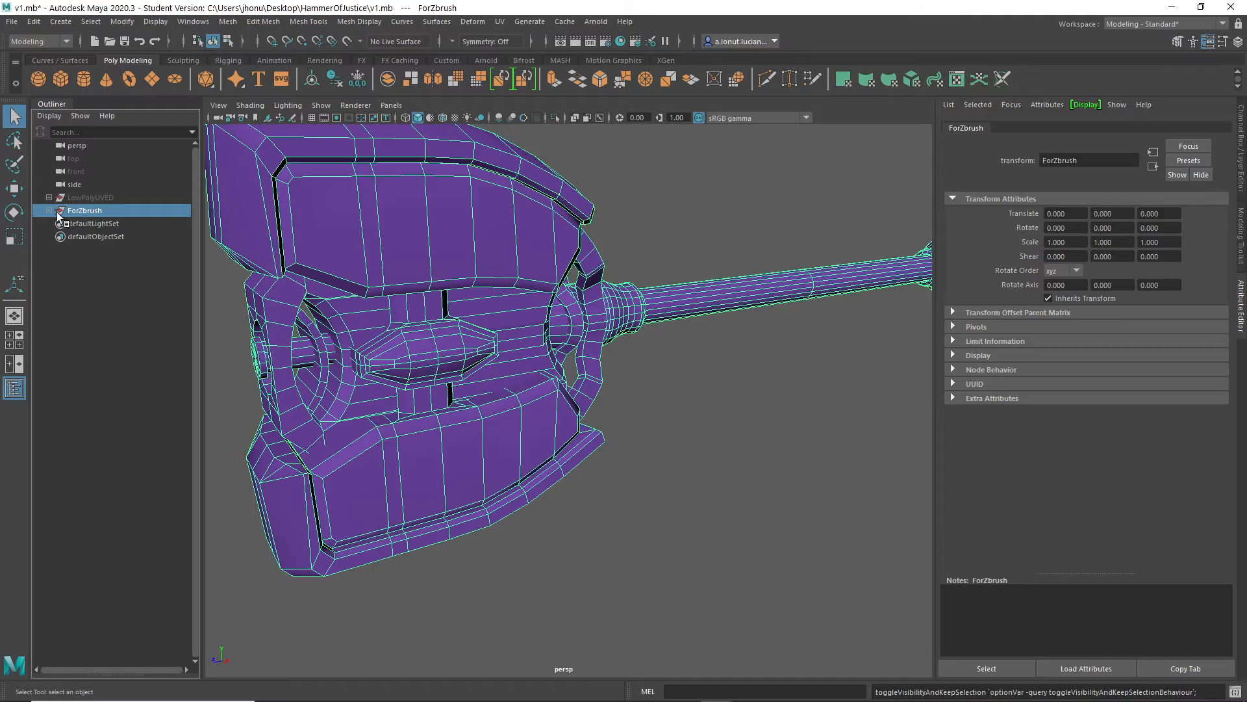
pyautogui.click(49, 211)
# Preview the ForZbrush hammer with smoothing from several angles, and restore the unsmoothed display for all its meshes
pyautogui.keyDown('alt'); pyautogui.moveTo(476, 297); pyautogui.dragTo(442, 286); pyautogui.keyUp('alt')
pyautogui.scroll(5, 623, 289)
pyautogui.keyDown('alt'); pyautogui.moveTo(622, 290); pyautogui.dragTo(716, 279); pyautogui.keyUp('alt')
pyautogui.scroll(-5, 637, 273)
pyautogui.scroll(4, 714, 279)
pyautogui.keyDown('alt'); pyautogui.moveTo(703, 279); pyautogui.dragTo(688, 294, button='middle'); pyautogui.keyUp('alt')
pyautogui.scroll(-5, 687, 294)
pyautogui.moveTo(651, 328)
pyautogui.keyDown('alt'); pyautogui.mouseDown()
pyautogui.moveTo(668, 320)
pyautogui.moveTo(636, 330)
pyautogui.mouseUp(); pyautogui.keyUp('alt')
pyautogui.press('3')
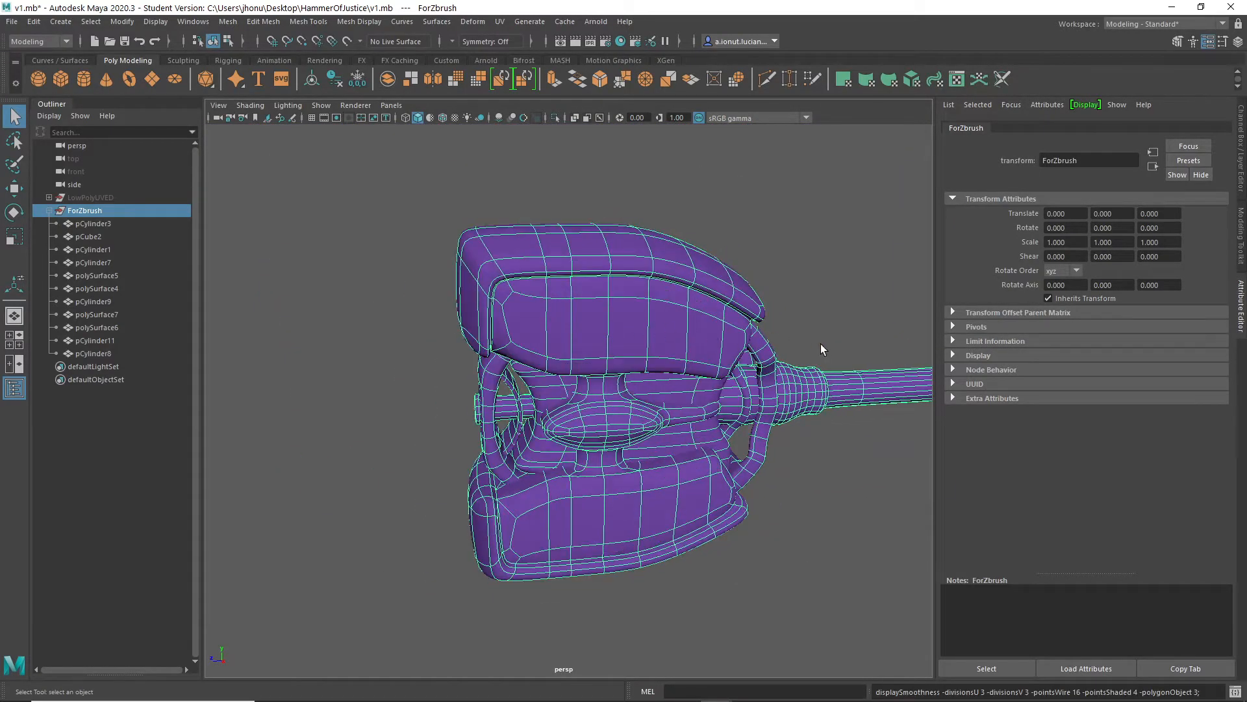
pyautogui.keyDown('alt'); pyautogui.moveTo(816, 341); pyautogui.dragTo(761, 341); pyautogui.keyUp('alt')
pyautogui.click(762, 340)
pyautogui.keyDown('alt'); pyautogui.moveTo(670, 399); pyautogui.dragTo(530, 349); pyautogui.keyUp('alt')
pyautogui.scroll(-4, 621, 418)
pyautogui.scroll(6, 607, 410)
pyautogui.click(530, 350)
pyautogui.scroll(-5, 372, 241)
pyautogui.moveTo(349, 232); pyautogui.dragTo(907, 551)
pyautogui.press('1')
# Switch the end plate polySurface7 to edge selection and select the edges along one of its vertical outer corners
pyautogui.keyDown('alt'); pyautogui.moveTo(430, 409); pyautogui.dragTo(645, 386); pyautogui.keyUp('alt')
pyautogui.scroll(5, 520, 412)
pyautogui.scroll(3, 661, 440)
pyautogui.scroll(2, 702, 420)
pyautogui.scroll(2, 644, 386)
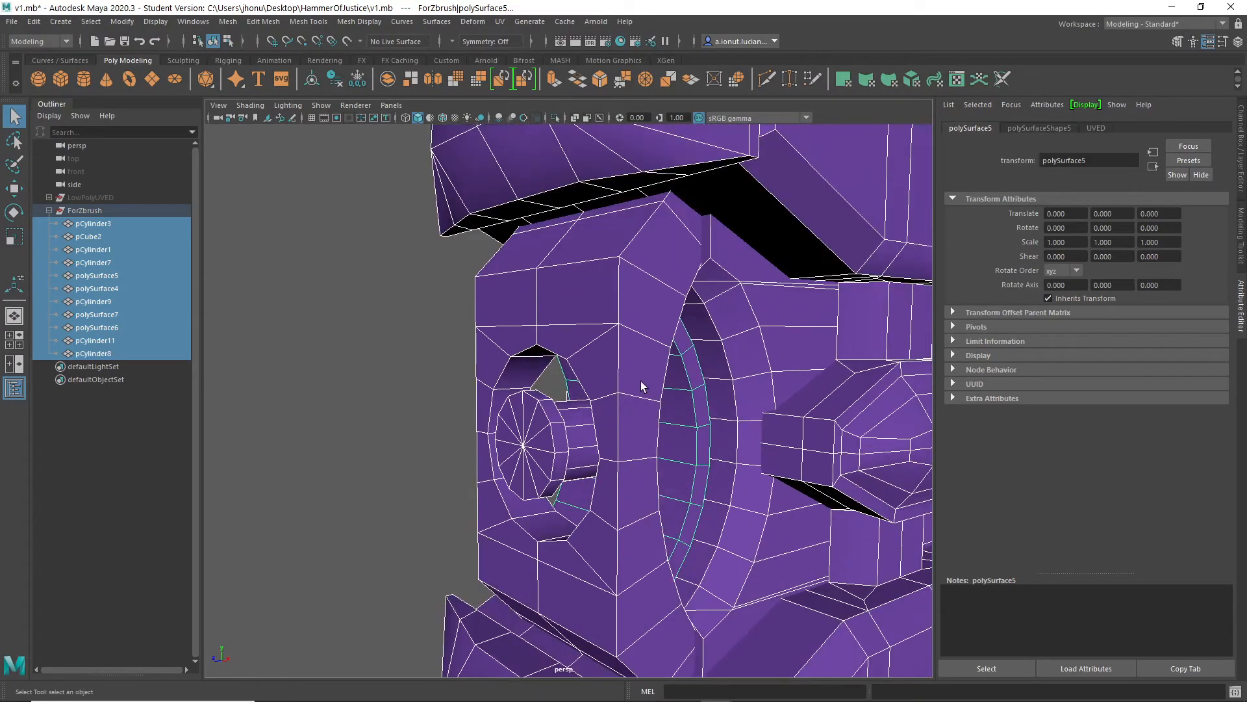
pyautogui.moveTo(633, 366); pyautogui.dragTo(619, 297, button='right')
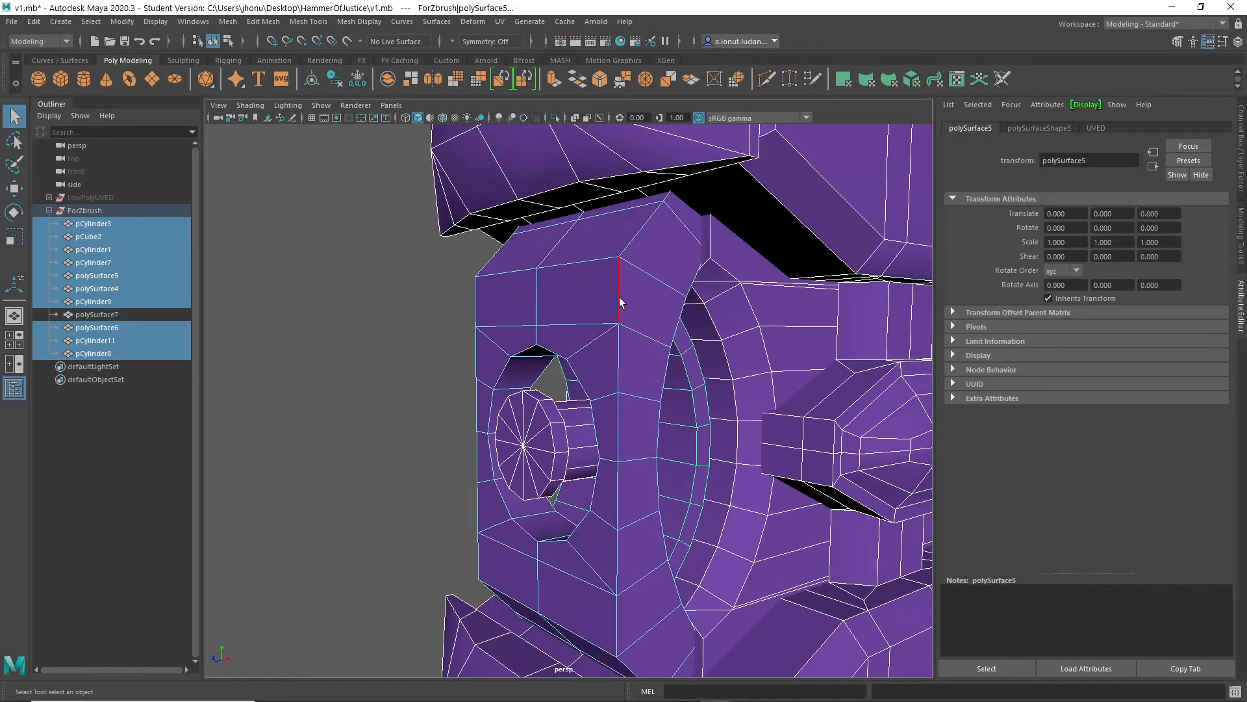
pyautogui.click(619, 301)
pyautogui.keyDown('shift'); pyautogui.click(616, 424); pyautogui.keyUp('shift')
pyautogui.keyDown('shift'); pyautogui.click(615, 490); pyautogui.keyUp('shift')
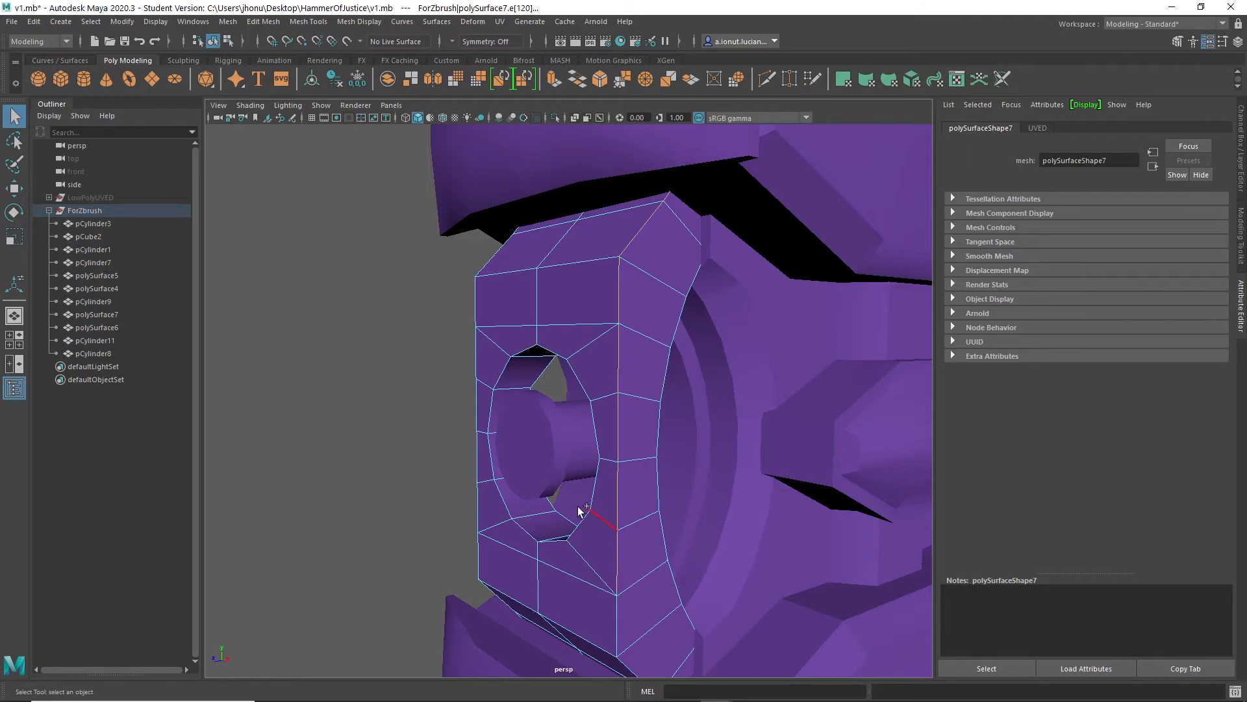
pyautogui.keyDown('shift'); pyautogui.click(616, 560); pyautogui.keyUp('shift')
# Add the end plate's remaining outer corner edges, rear border edges, and round hole edges to the selection
pyautogui.keyDown('alt'); pyautogui.moveTo(616, 562); pyautogui.dragTo(622, 479); pyautogui.keyUp('alt')
pyautogui.keyDown('shift'); pyautogui.click(708, 381); pyautogui.keyUp('shift')
pyautogui.keyDown('alt'); pyautogui.moveTo(707, 380); pyautogui.dragTo(801, 437); pyautogui.keyUp('alt')
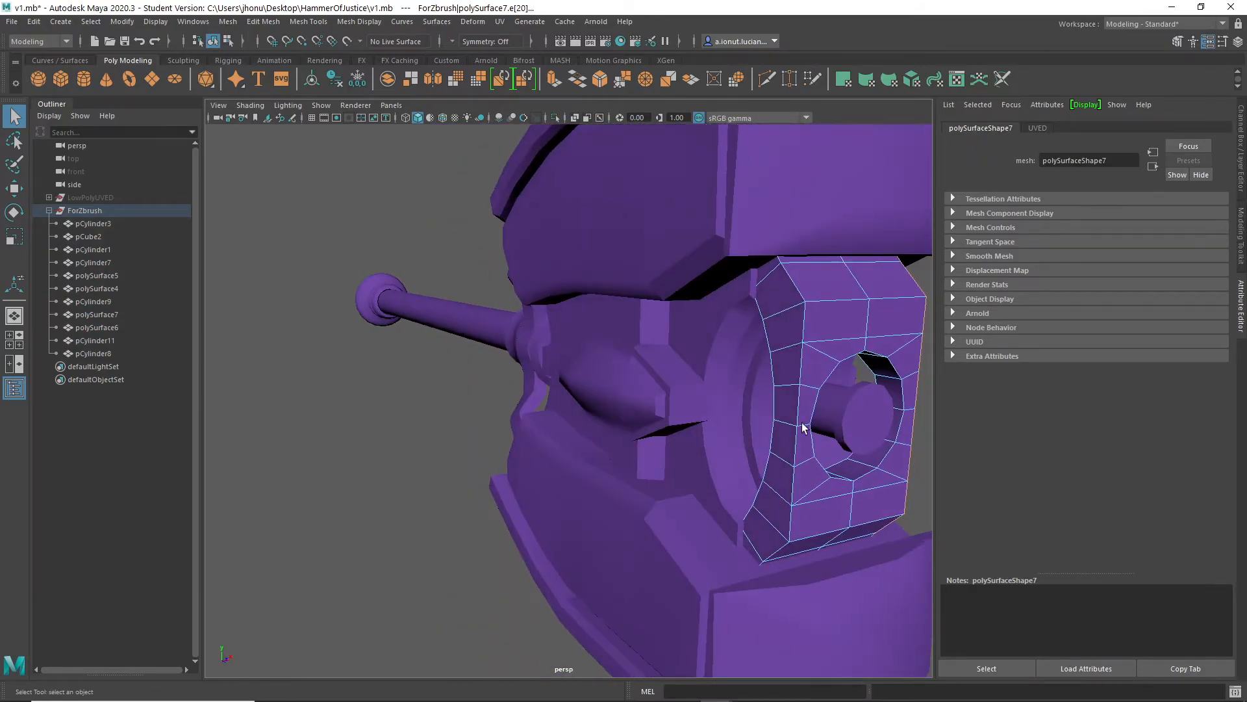
pyautogui.keyDown('shift'); pyautogui.click(793, 528); pyautogui.keyUp('shift')
pyautogui.keyDown('shift'); pyautogui.click(781, 548); pyautogui.keyUp('shift')
pyautogui.keyDown('alt'); pyautogui.moveTo(861, 529); pyautogui.dragTo(643, 396); pyautogui.keyUp('alt')
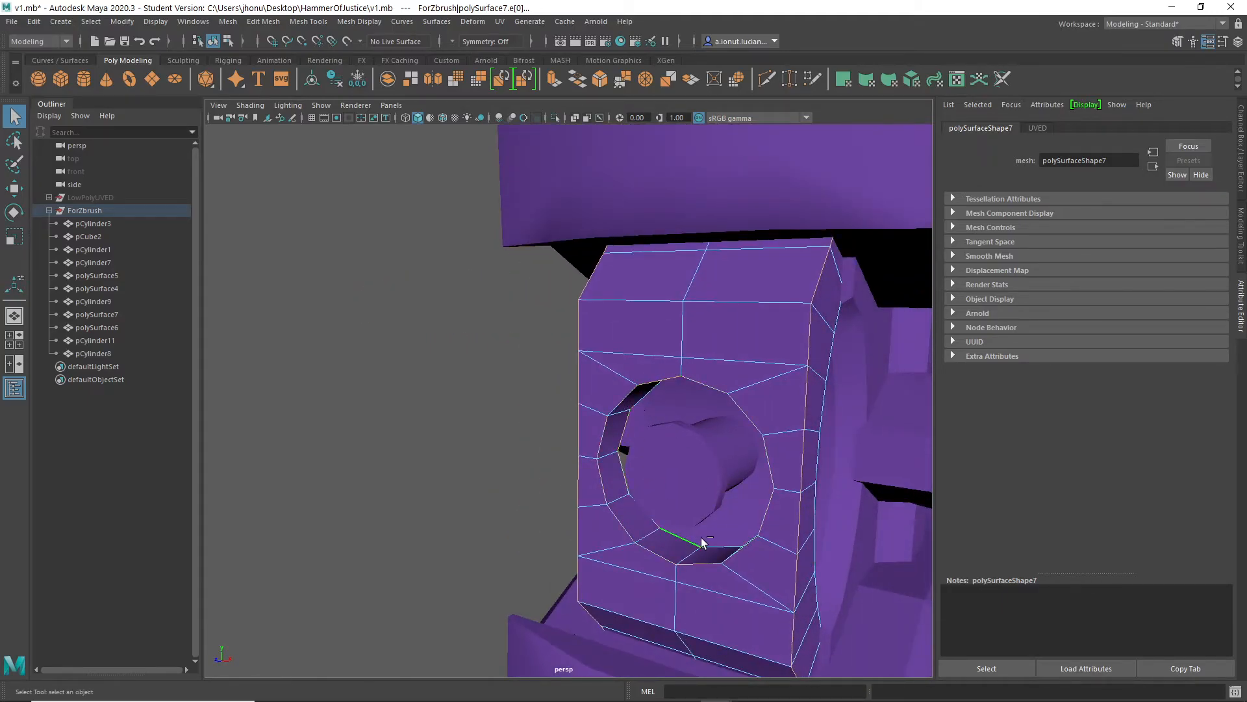
pyautogui.keyDown('alt'); pyautogui.moveTo(708, 540); pyautogui.dragTo(603, 408); pyautogui.keyUp('alt')
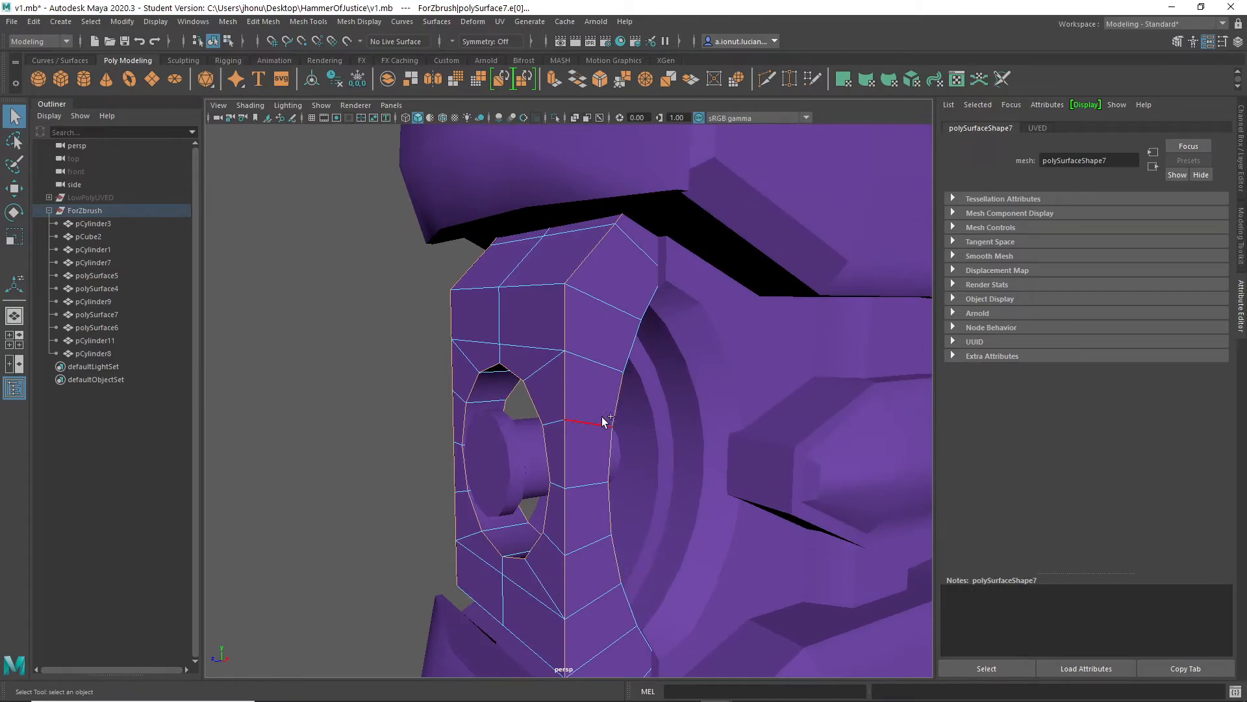
pyautogui.keyDown('alt'); pyautogui.moveTo(629, 596); pyautogui.dragTo(731, 453); pyautogui.keyUp('alt')
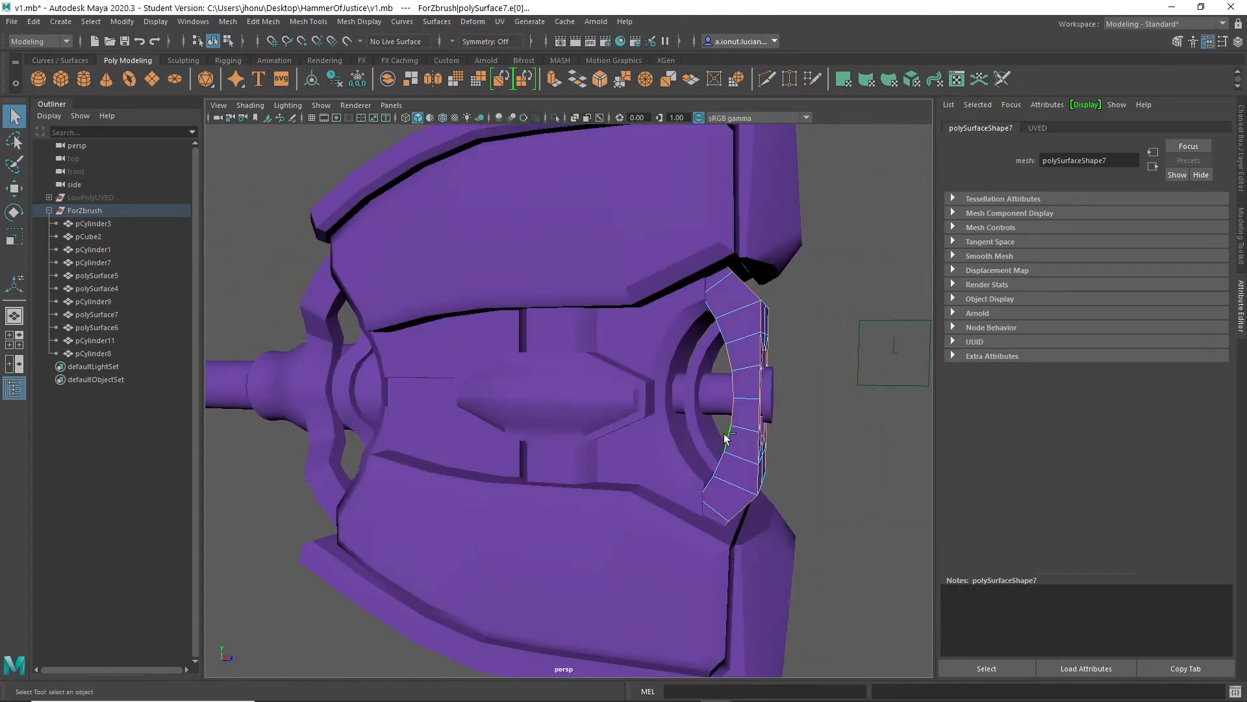
pyautogui.keyDown('alt'); pyautogui.moveTo(721, 332); pyautogui.dragTo(623, 380); pyautogui.keyUp('alt')
# Bevel the selected end plate edges with one segment and a fraction of 0.3
pyautogui.keyDown('shift'); pyautogui.rightClick(377, 317); pyautogui.keyUp('shift')
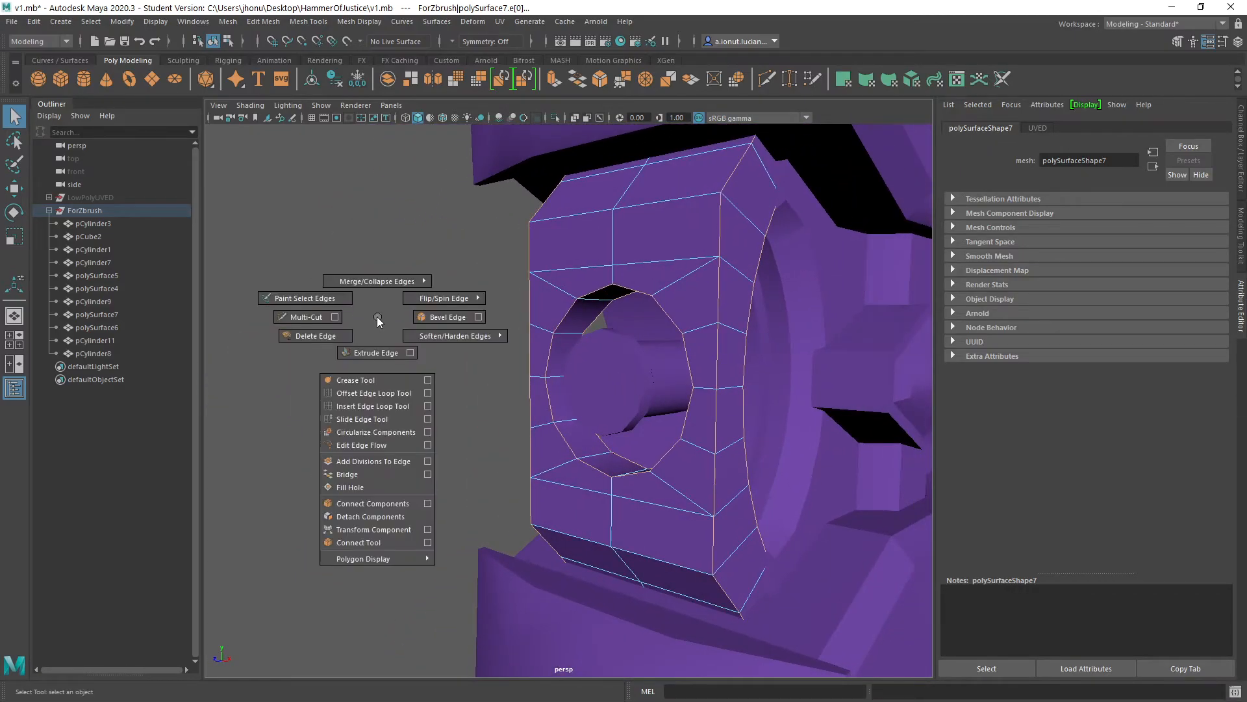
pyautogui.click(425, 318)
pyautogui.moveTo(776, 328); pyautogui.dragTo(704, 327)
pyautogui.moveTo(786, 335); pyautogui.dragTo(543, 305)
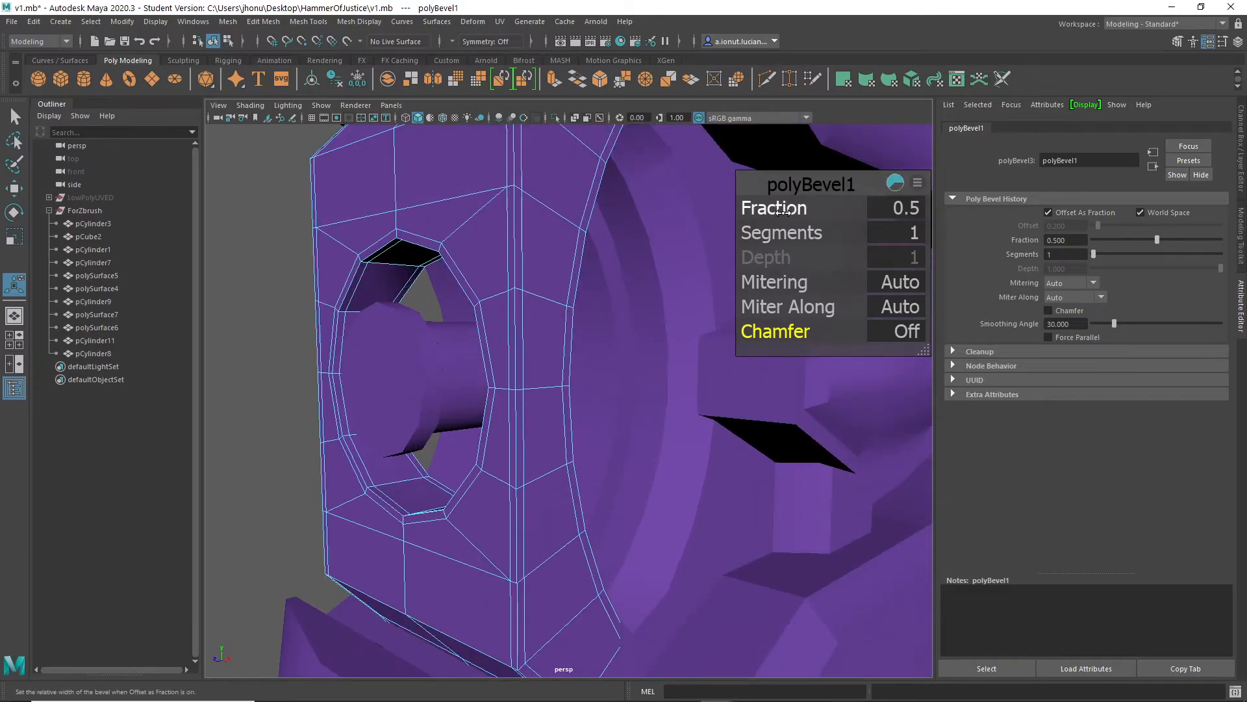
pyautogui.moveTo(779, 212); pyautogui.dragTo(777, 218)
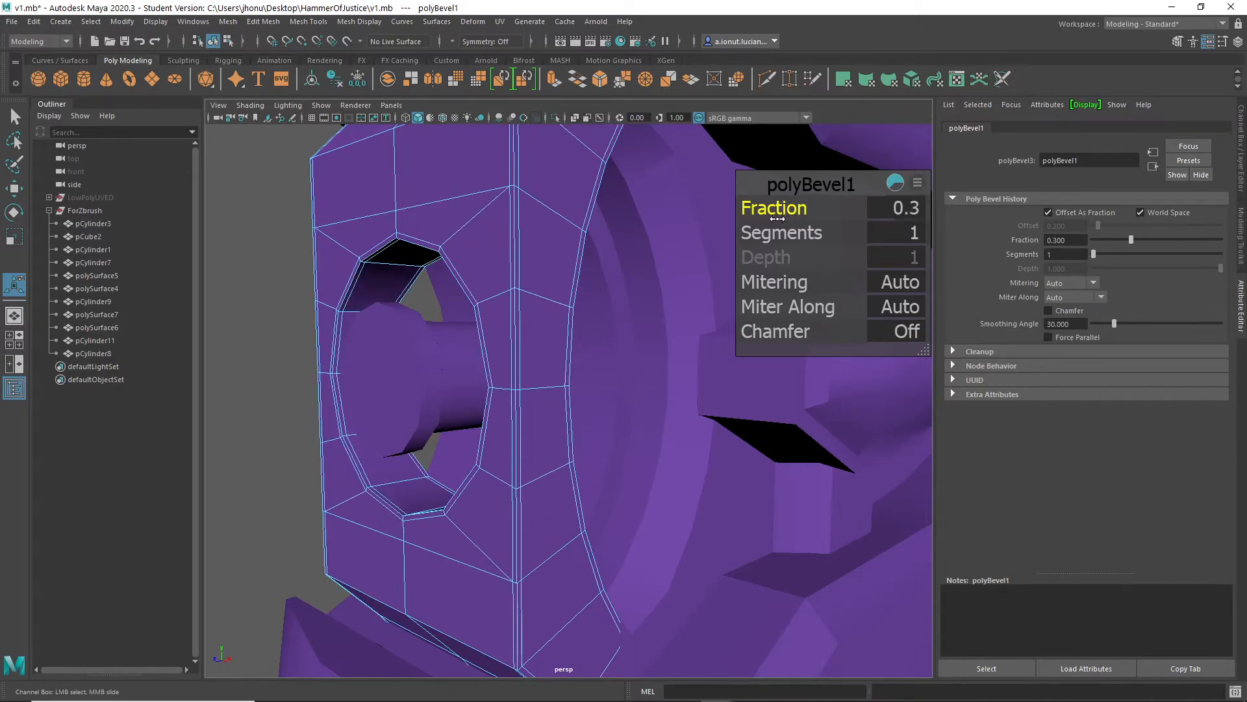
# Preview the beveled end plate smoothed, compare fraction values, and set the bevel fraction to 0.1
pyautogui.press('3')
pyautogui.keyDown('alt'); pyautogui.moveTo(383, 237); pyautogui.dragTo(585, 344); pyautogui.keyUp('alt')
pyautogui.scroll(2, 579, 314)
pyautogui.keyDown('alt'); pyautogui.moveTo(579, 315); pyautogui.dragTo(564, 385, button='middle'); pyautogui.keyUp('alt')
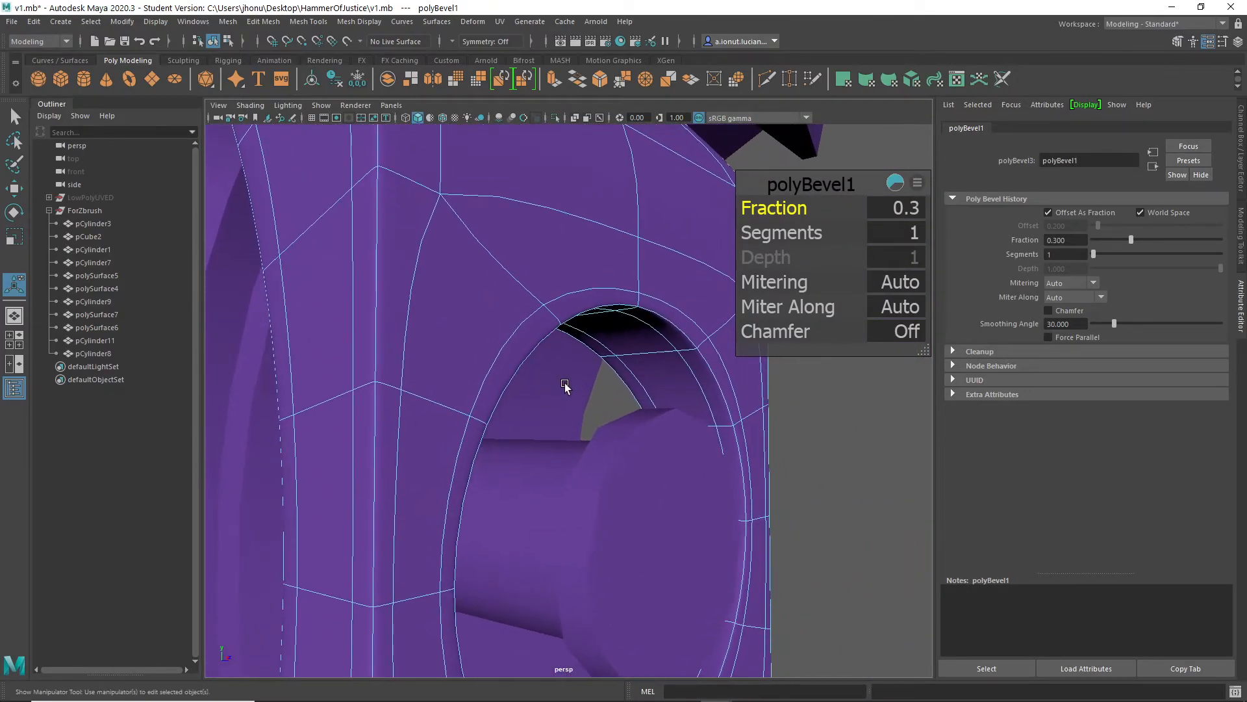
pyautogui.keyDown('alt'); pyautogui.moveTo(564, 385); pyautogui.dragTo(612, 368); pyautogui.keyUp('alt')
pyautogui.press('1')
pyautogui.press('3')
pyautogui.moveTo(784, 210); pyautogui.dragTo(791, 213)
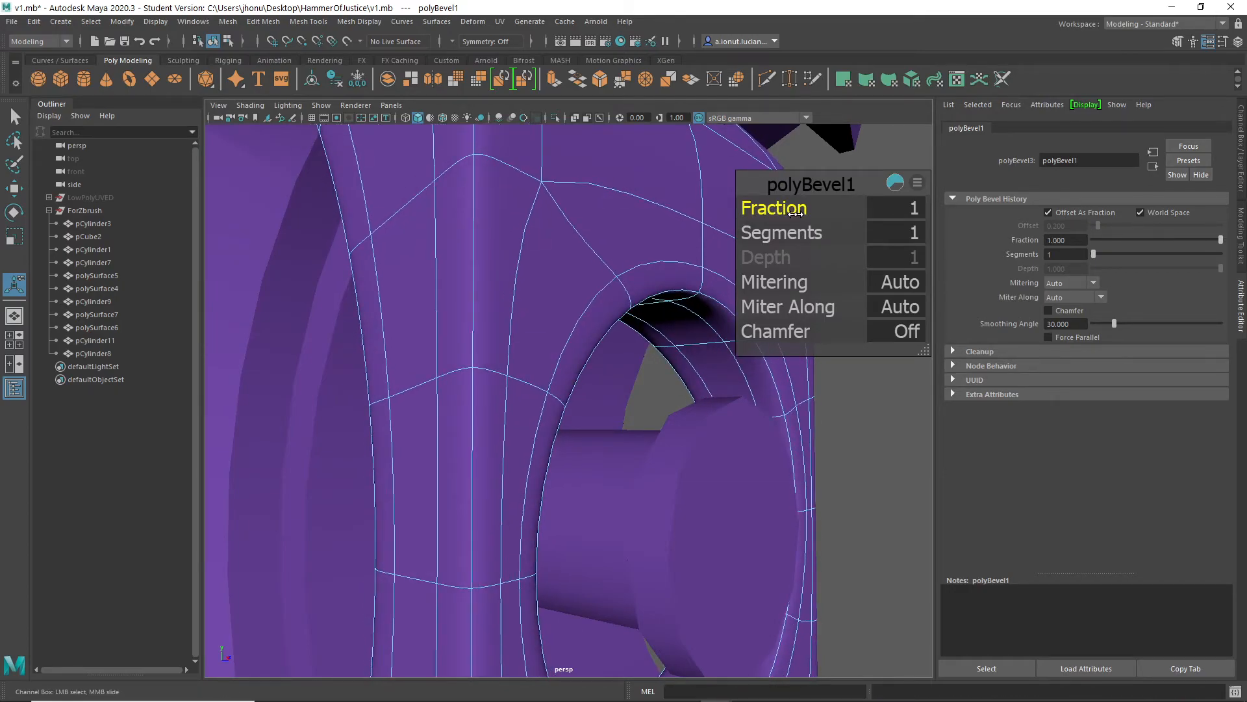
pyautogui.moveTo(791, 213); pyautogui.dragTo(782, 211)
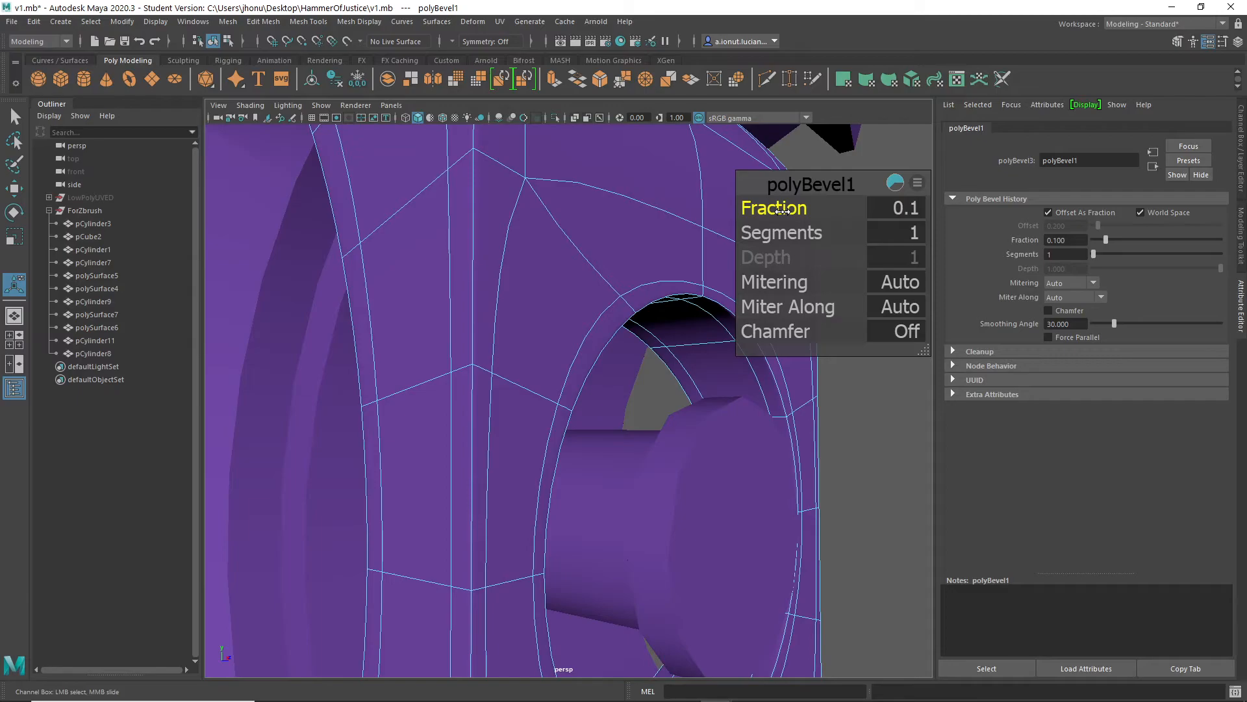
# Return the end plate to object selection, examine its smoothed bevels from several angles, and restore the unsmoothed display
pyautogui.keyDown('alt'); pyautogui.moveTo(697, 276); pyautogui.dragTo(557, 297, button='right'); pyautogui.keyUp('alt')
pyautogui.keyDown('alt'); pyautogui.moveTo(557, 296); pyautogui.dragTo(414, 317); pyautogui.keyUp('alt')
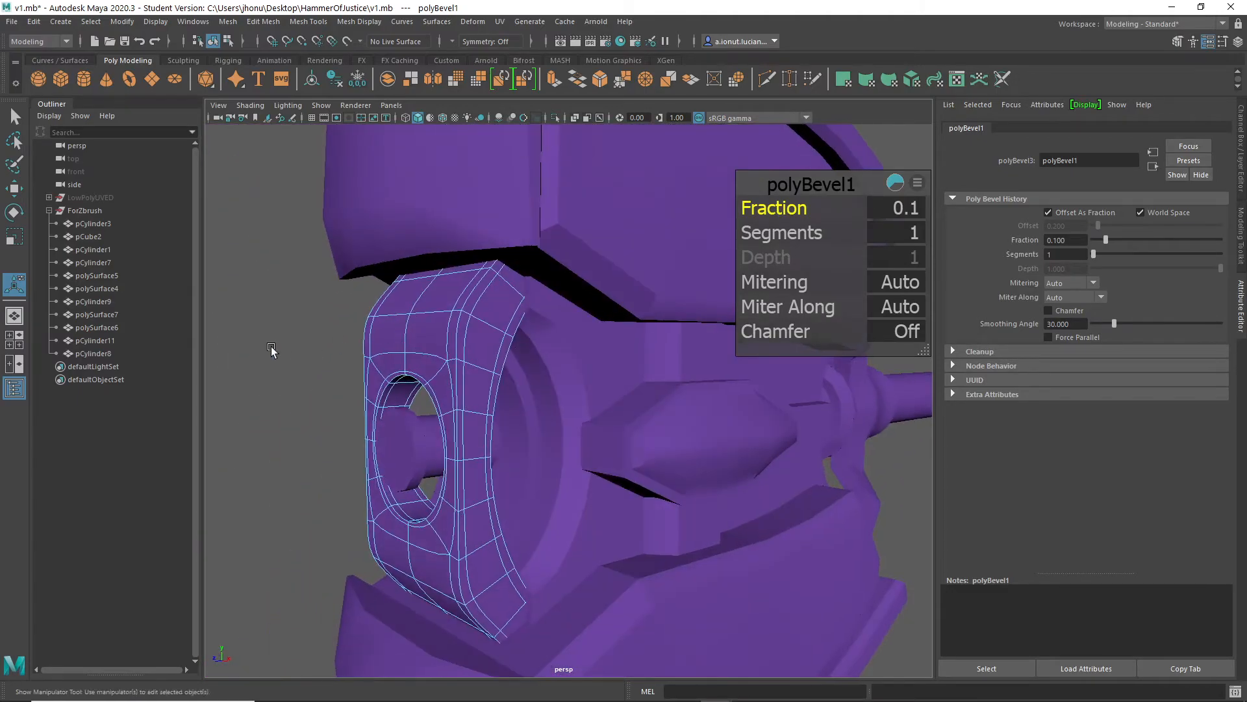
pyautogui.click(271, 348)
pyautogui.keyDown('alt'); pyautogui.moveTo(271, 349); pyautogui.dragTo(434, 329, button='middle'); pyautogui.keyUp('alt')
pyautogui.moveTo(545, 310); pyautogui.dragTo(604, 288, button='right')
pyautogui.click(392, 311)
pyautogui.keyDown('alt'); pyautogui.moveTo(401, 328); pyautogui.dragTo(529, 400); pyautogui.keyUp('alt')
pyautogui.click(541, 415)
pyautogui.keyDown('alt'); pyautogui.moveTo(541, 416); pyautogui.dragTo(583, 457, button='right'); pyautogui.keyUp('alt')
pyautogui.keyDown('alt'); pyautogui.moveTo(583, 457); pyautogui.dragTo(474, 424); pyautogui.keyUp('alt')
pyautogui.keyDown('alt'); pyautogui.moveTo(474, 424); pyautogui.dragTo(504, 432, button='right'); pyautogui.keyUp('alt')
pyautogui.keyDown('alt'); pyautogui.moveTo(503, 432); pyautogui.dragTo(570, 363, button='middle'); pyautogui.keyUp('alt')
pyautogui.press('1')
# Examine the edges of the main head mesh pCube2 from several angles and leave the mesh selected as an object
pyautogui.moveTo(569, 328); pyautogui.dragTo(570, 286, button='right')
pyautogui.click(617, 348)
pyautogui.keyDown('alt'); pyautogui.moveTo(618, 348); pyautogui.dragTo(508, 421); pyautogui.keyUp('alt')
pyautogui.keyDown('alt'); pyautogui.moveTo(508, 421); pyautogui.dragTo(611, 315, button='right'); pyautogui.keyUp('alt')
pyautogui.keyDown('alt'); pyautogui.moveTo(612, 319); pyautogui.dragTo(635, 467); pyautogui.keyUp('alt')
pyautogui.click(621, 301)
pyautogui.moveTo(639, 268); pyautogui.dragTo(639, 272, button='right')
pyautogui.keyDown('alt'); pyautogui.moveTo(654, 345); pyautogui.dragTo(576, 376, button='right'); pyautogui.keyUp('alt')
pyautogui.keyDown('alt'); pyautogui.moveTo(576, 376); pyautogui.dragTo(654, 409); pyautogui.keyUp('alt')
pyautogui.keyDown('alt'); pyautogui.moveTo(654, 409); pyautogui.dragTo(627, 323, button='middle'); pyautogui.keyUp('alt')
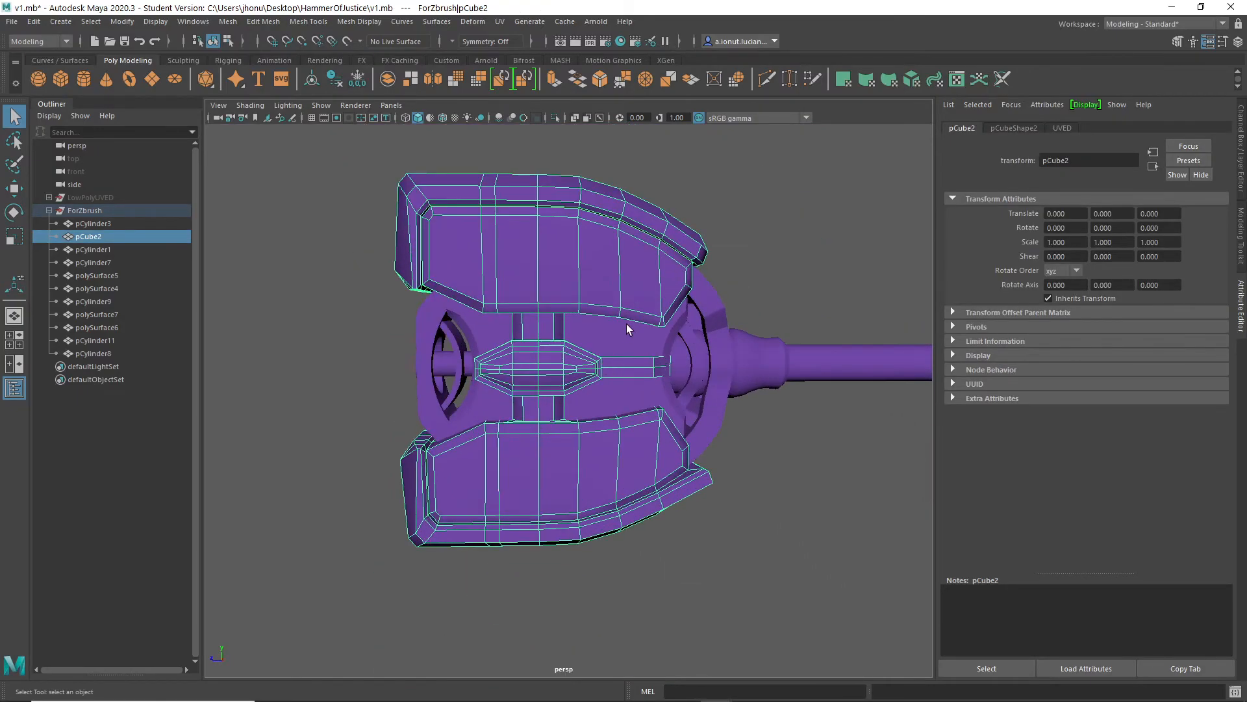
# Check the recording in OBS, return to Maya, and examine the panel edges of pCube2 up close
pyautogui.click(780, 689)
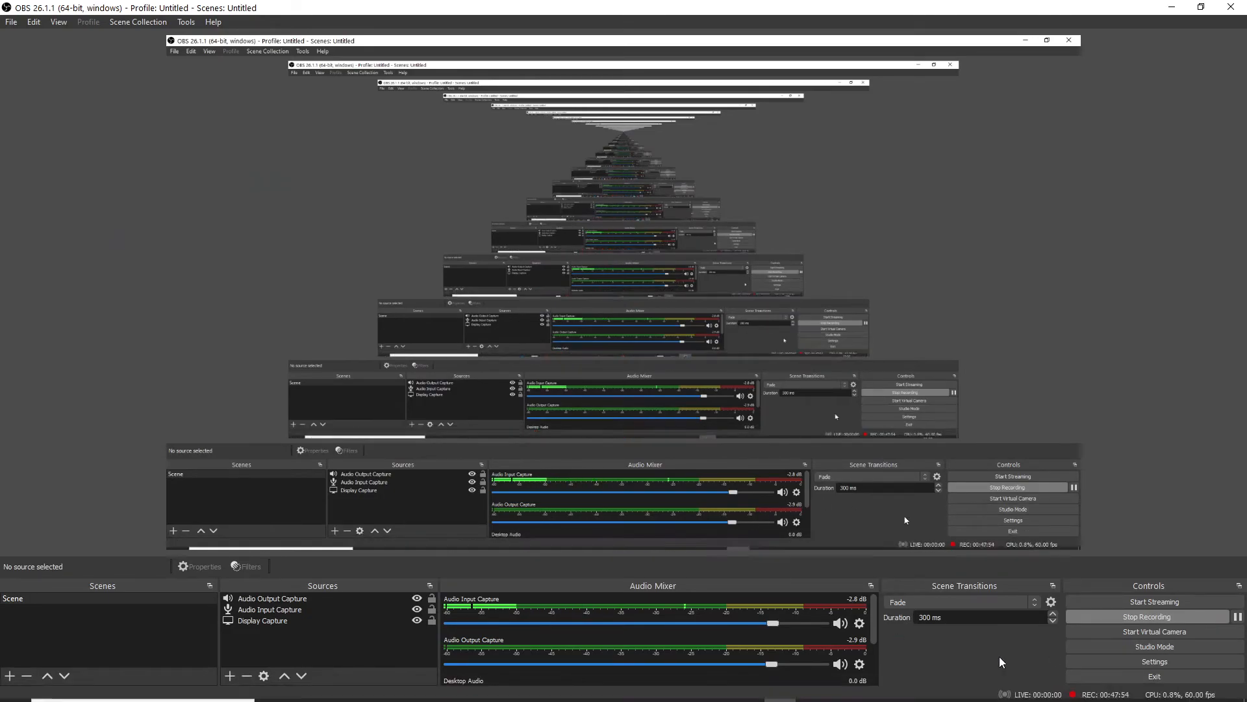
pyautogui.click(1174, 14)
pyautogui.scroll(4, 504, 291)
pyautogui.keyDown('alt'); pyautogui.moveTo(503, 290); pyautogui.dragTo(556, 295); pyautogui.keyUp('alt')
pyautogui.keyDown('alt'); pyautogui.moveTo(556, 294); pyautogui.dragTo(613, 339, button='middle'); pyautogui.keyUp('alt')
pyautogui.keyDown('alt'); pyautogui.moveTo(612, 339); pyautogui.dragTo(488, 250); pyautogui.keyUp('alt')
pyautogui.scroll(3, 597, 311)
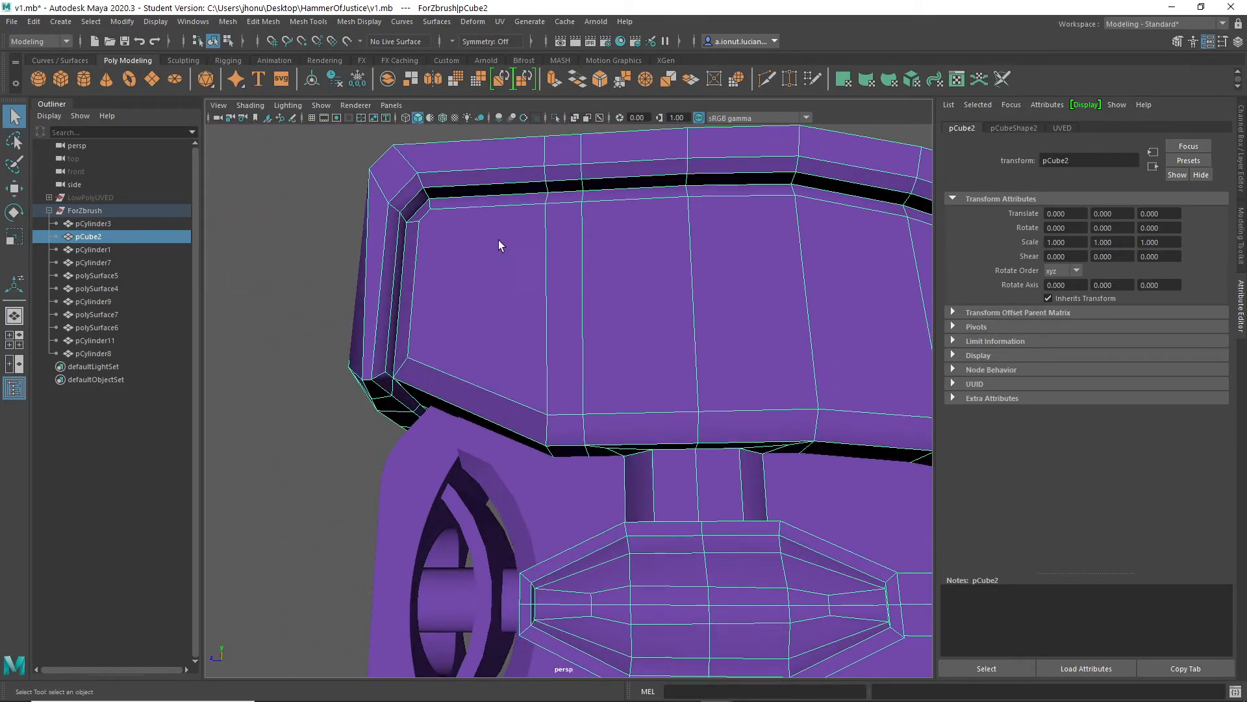
pyautogui.scroll(-5, 486, 223)
pyautogui.keyDown('alt'); pyautogui.moveTo(618, 426); pyautogui.dragTo(579, 359); pyautogui.keyUp('alt')
pyautogui.keyDown('alt'); pyautogui.moveTo(588, 367); pyautogui.dragTo(577, 324, button='middle'); pyautogui.keyUp('alt')
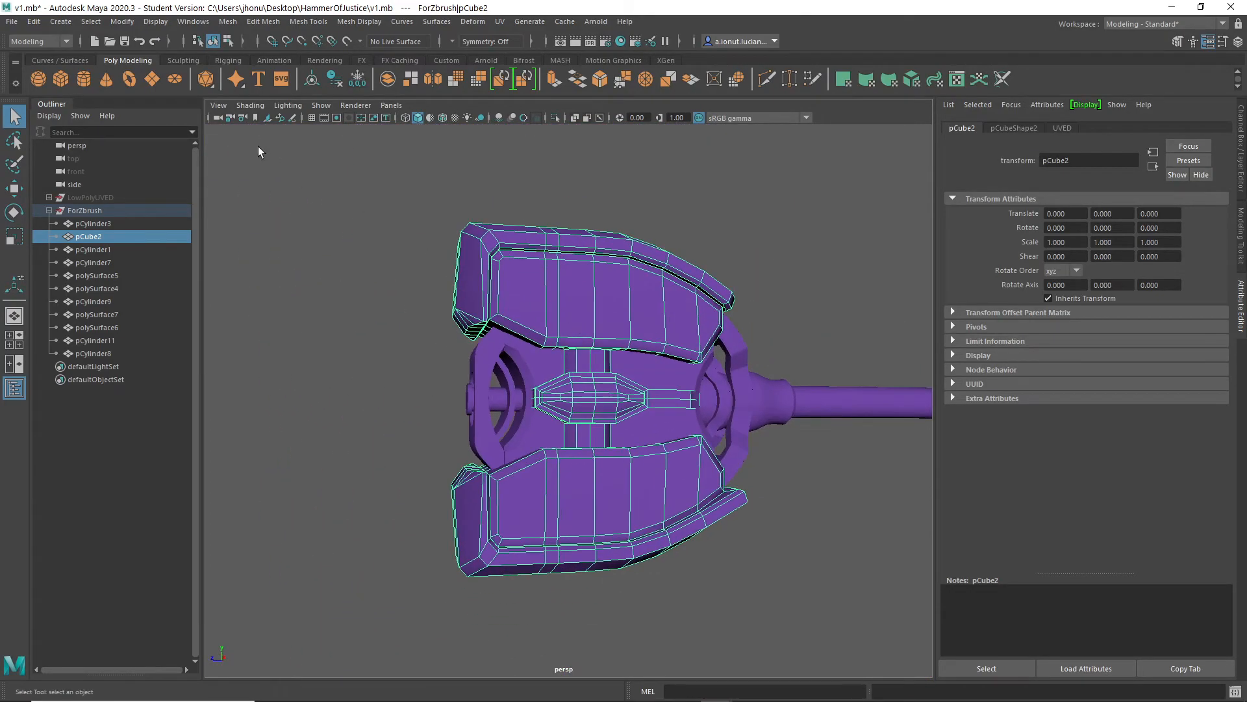
# Open the polygon selection constraints, set propagation to Border, and constrain the next selection
pyautogui.click(92, 22)
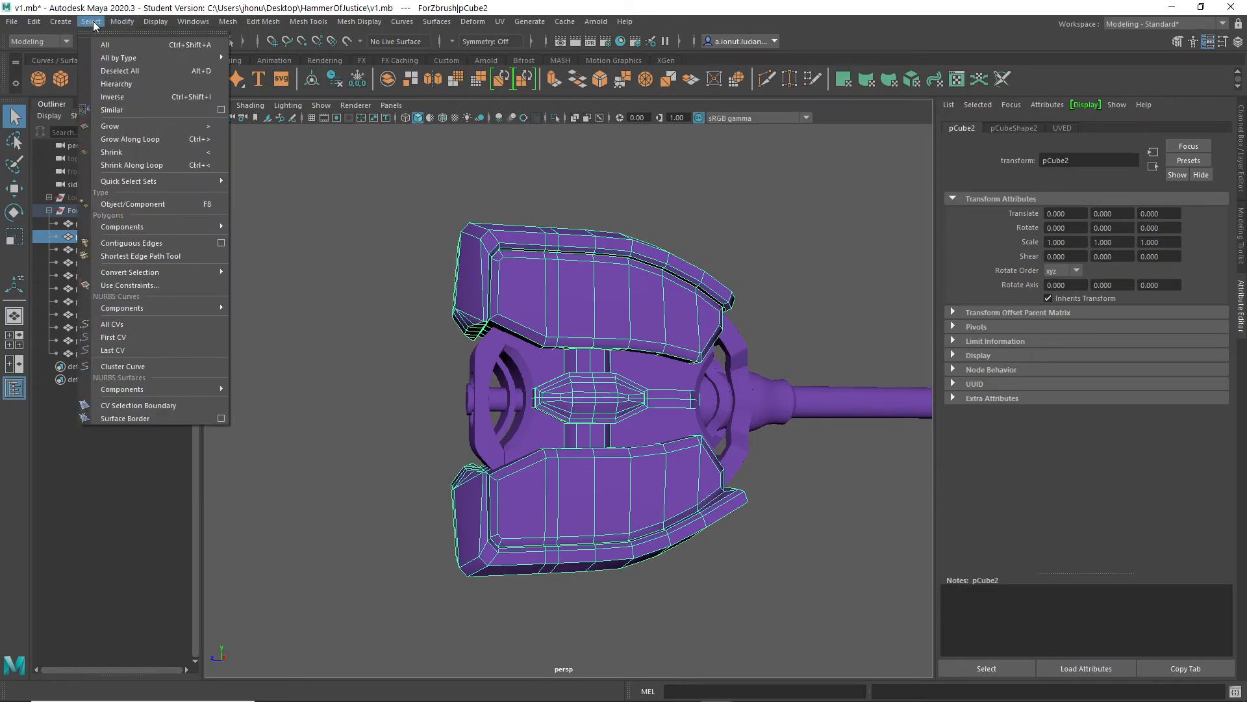
pyautogui.click(139, 286)
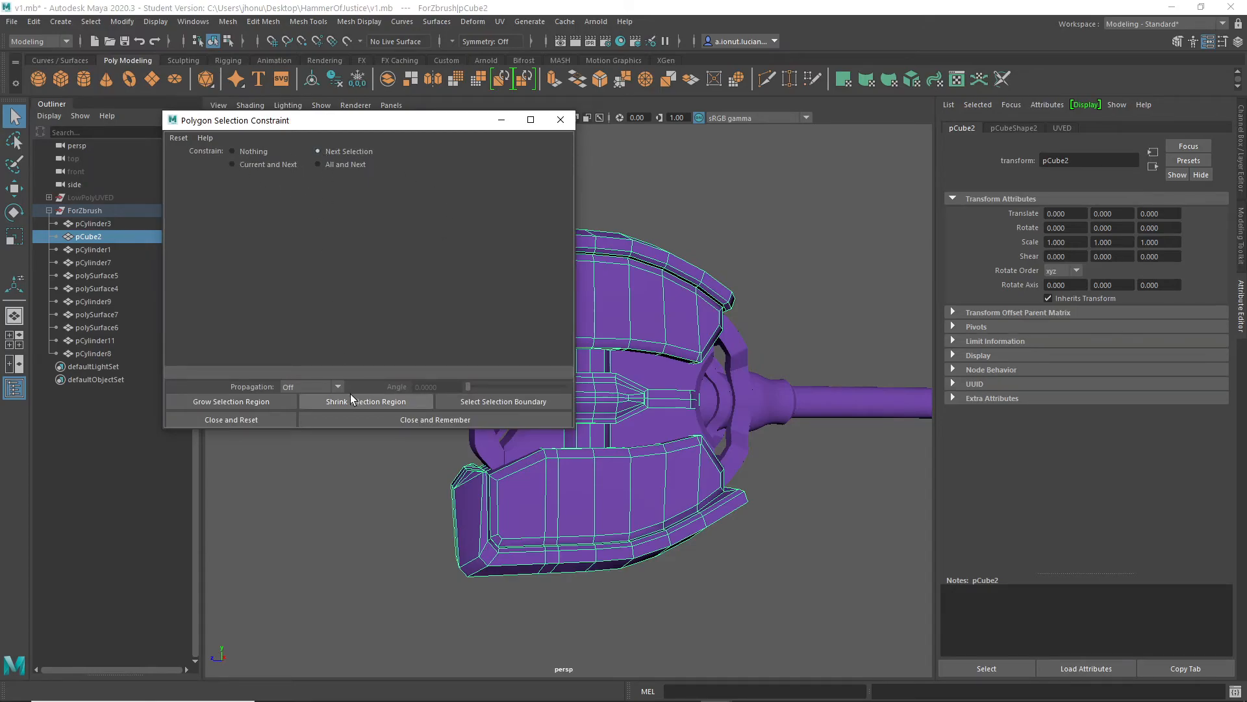
pyautogui.click(297, 386)
pyautogui.click(307, 426)
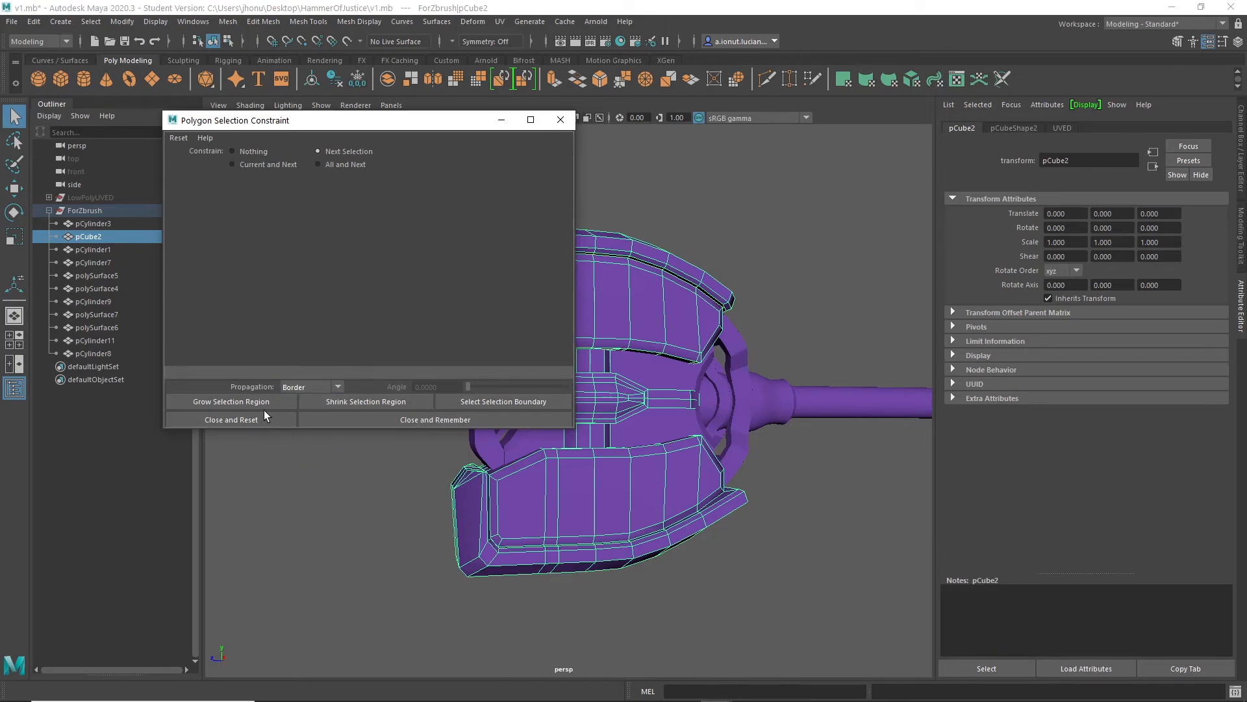
pyautogui.scroll(-5, 715, 370)
pyautogui.keyDown('alt'); pyautogui.moveTo(720, 368); pyautogui.dragTo(783, 371, button='middle'); pyautogui.keyUp('alt')
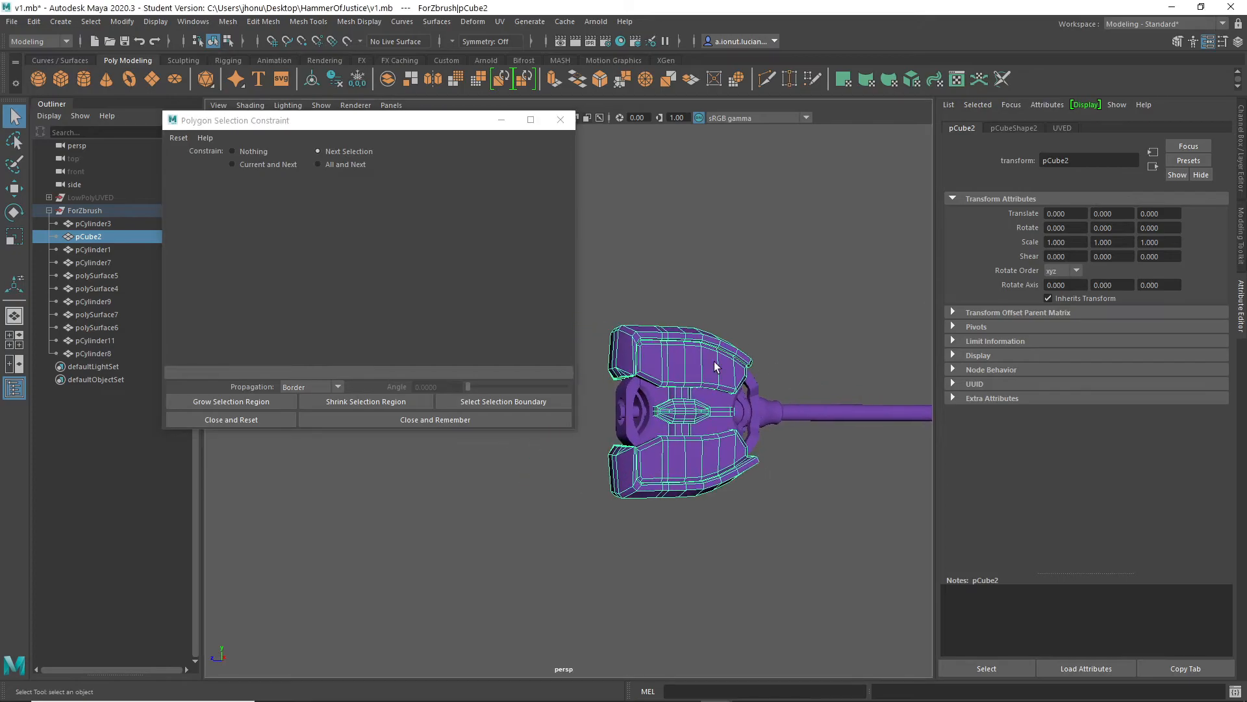
pyautogui.click(245, 166)
pyautogui.click(330, 164)
pyautogui.click(331, 152)
# Switch pCube2 to edge selection, constrain smoothing to Hard, and select all its hard edges
pyautogui.click(640, 333)
pyautogui.moveTo(668, 321); pyautogui.dragTo(670, 289, button='right')
pyautogui.moveTo(697, 330); pyautogui.dragTo(702, 287, button='right')
pyautogui.scroll(3, 733, 316)
pyautogui.keyDown('alt'); pyautogui.moveTo(674, 331); pyautogui.dragTo(713, 356, button='middle'); pyautogui.keyUp('alt')
pyautogui.scroll(2, 712, 356)
pyautogui.keyDown('alt'); pyautogui.moveTo(713, 356); pyautogui.dragTo(745, 346); pyautogui.keyUp('alt')
pyautogui.keyDown('alt'); pyautogui.moveTo(746, 346); pyautogui.dragTo(789, 349, button='middle'); pyautogui.keyUp('alt')
pyautogui.scroll(2, 789, 350)
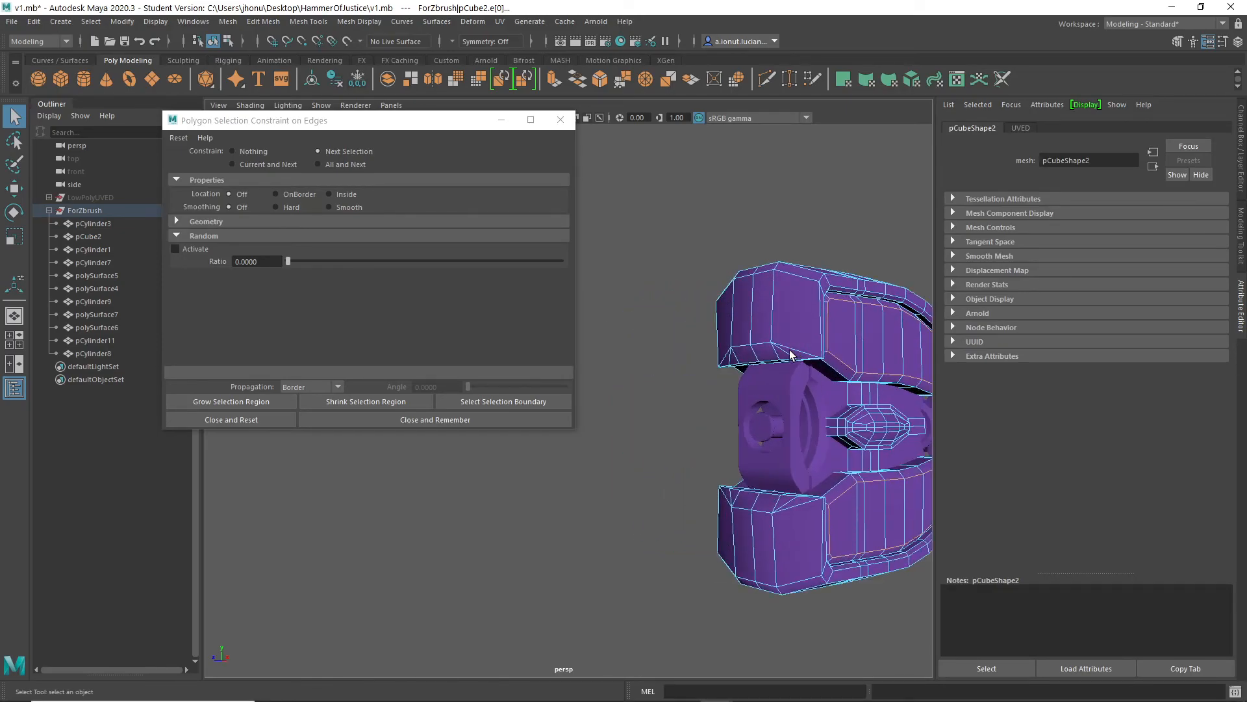
pyautogui.click(280, 208)
pyautogui.moveTo(639, 176); pyautogui.dragTo(957, 684)
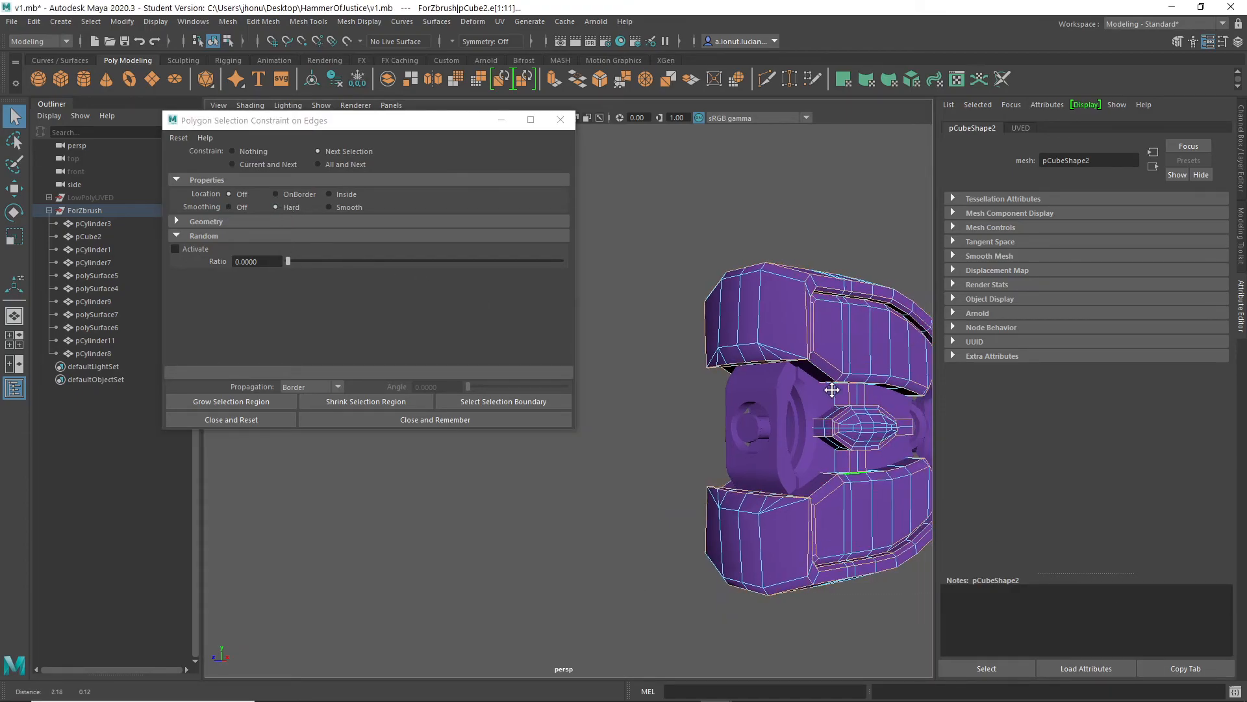
# Examine the selected hard edges around pCube2, close the selection constraints, and return the mesh to object selection
pyautogui.keyDown('alt'); pyautogui.moveTo(848, 393); pyautogui.dragTo(698, 364, button='middle'); pyautogui.keyUp('alt')
pyautogui.keyDown('alt'); pyautogui.moveTo(753, 399); pyautogui.dragTo(744, 467); pyautogui.keyUp('alt')
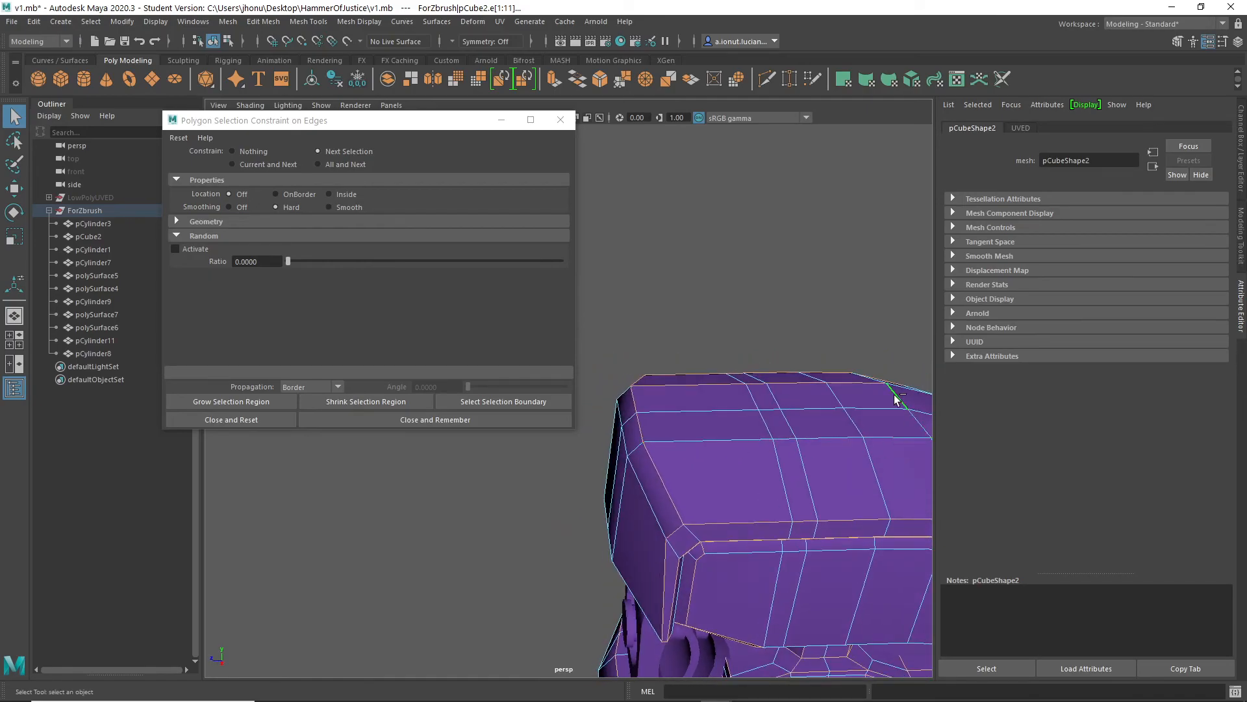
pyautogui.keyDown('alt'); pyautogui.moveTo(855, 468); pyautogui.dragTo(671, 387); pyautogui.keyUp('alt')
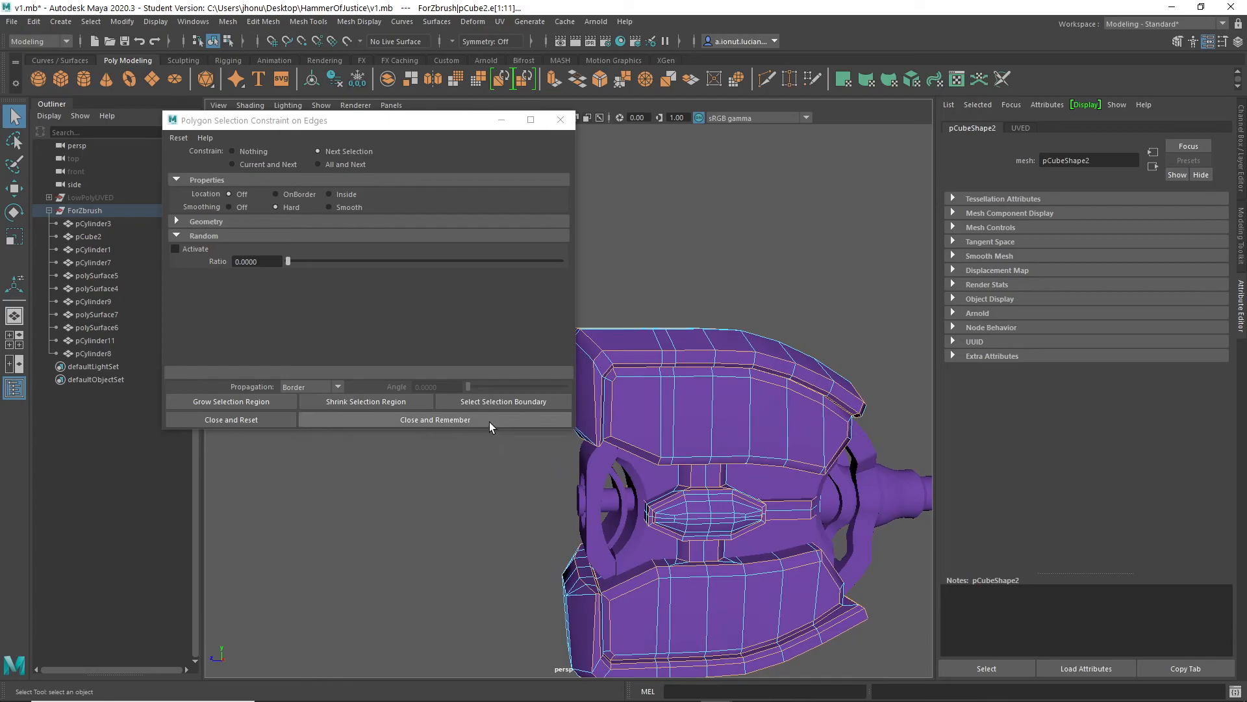
pyautogui.click(563, 121)
pyautogui.moveTo(721, 330); pyautogui.dragTo(766, 313, button='right')
pyautogui.keyDown('alt'); pyautogui.moveTo(727, 403); pyautogui.dragTo(634, 309, button='middle'); pyautogui.keyUp('alt')
pyautogui.moveTo(634, 309)
pyautogui.keyDown('alt'); pyautogui.mouseDown()
pyautogui.moveTo(635, 298)
pyautogui.moveTo(677, 321)
pyautogui.moveTo(614, 306)
pyautogui.mouseUp(); pyautogui.keyUp('alt')
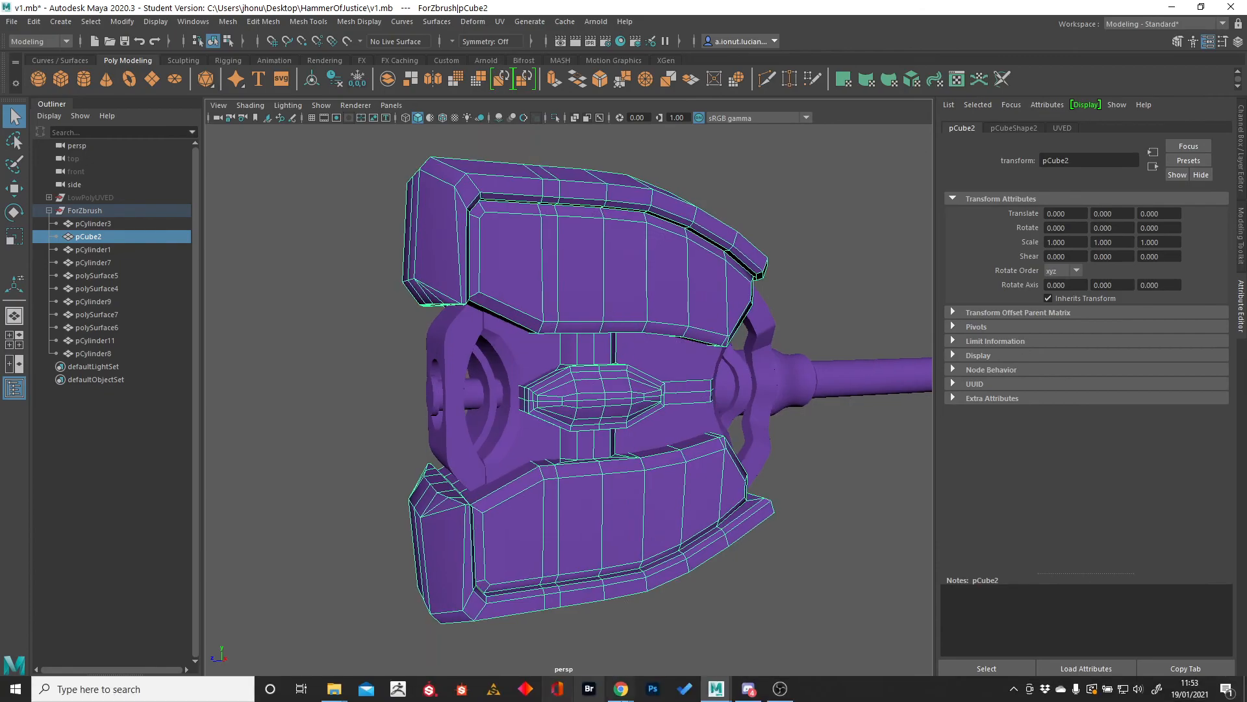
# Switch to Discord, stop the running screen share, and go live again with Screen 1 in the 3D Live Channel
pyautogui.click(749, 690)
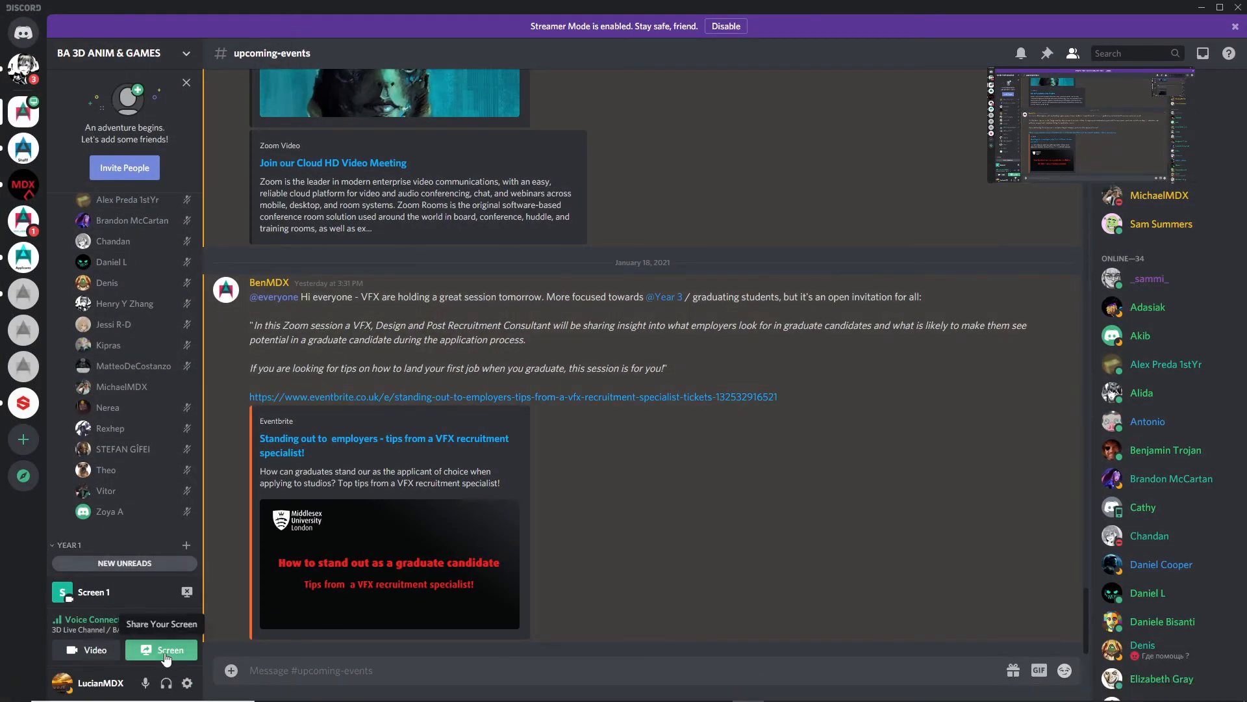
pyautogui.click(187, 593)
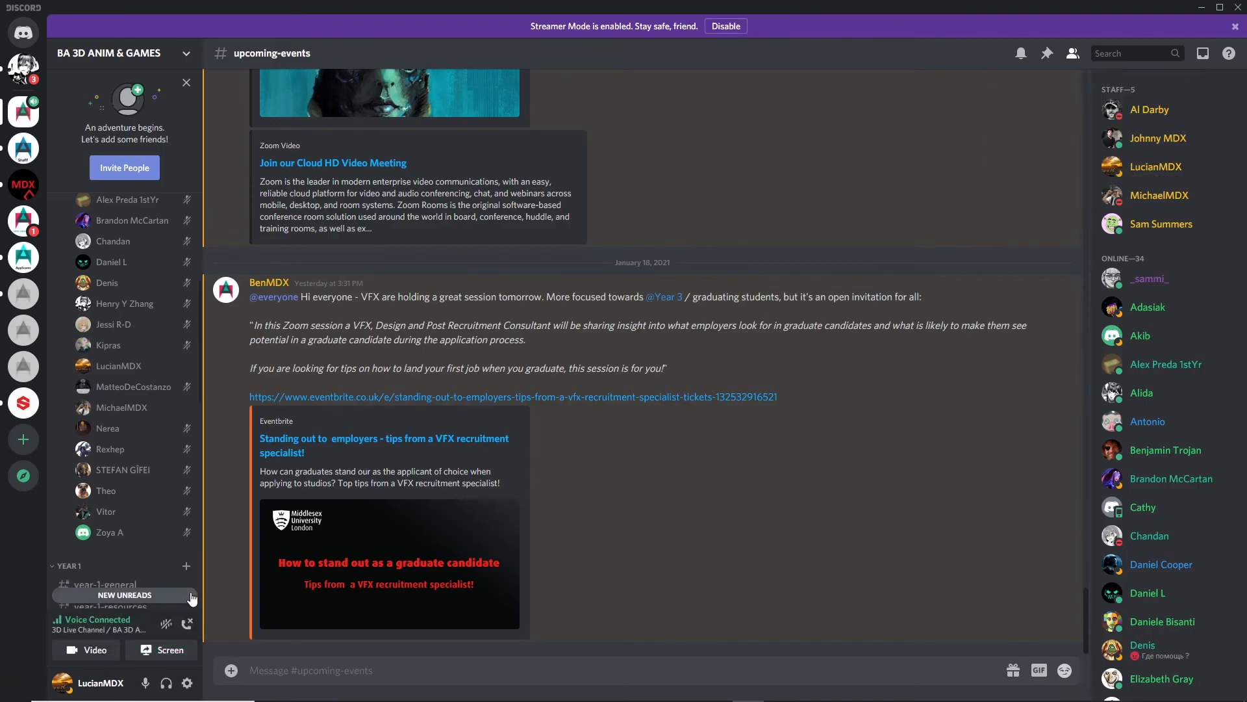
pyautogui.click(148, 651)
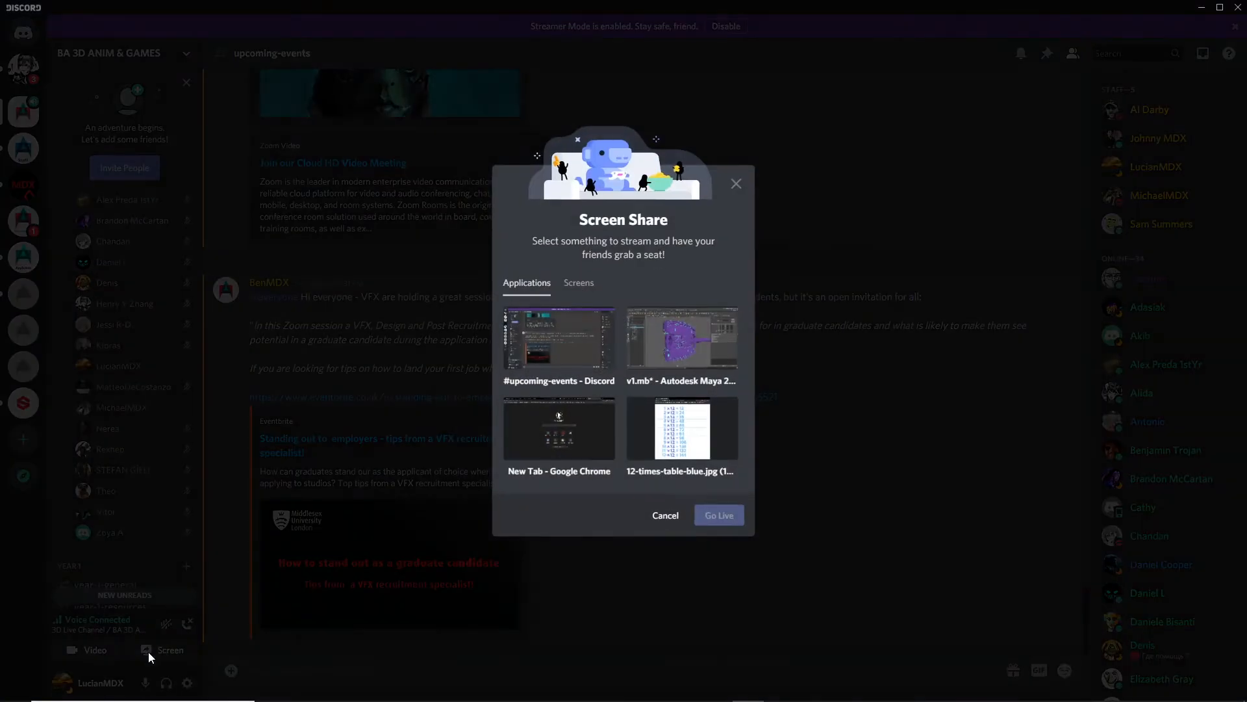
pyautogui.click(580, 285)
pyautogui.click(563, 349)
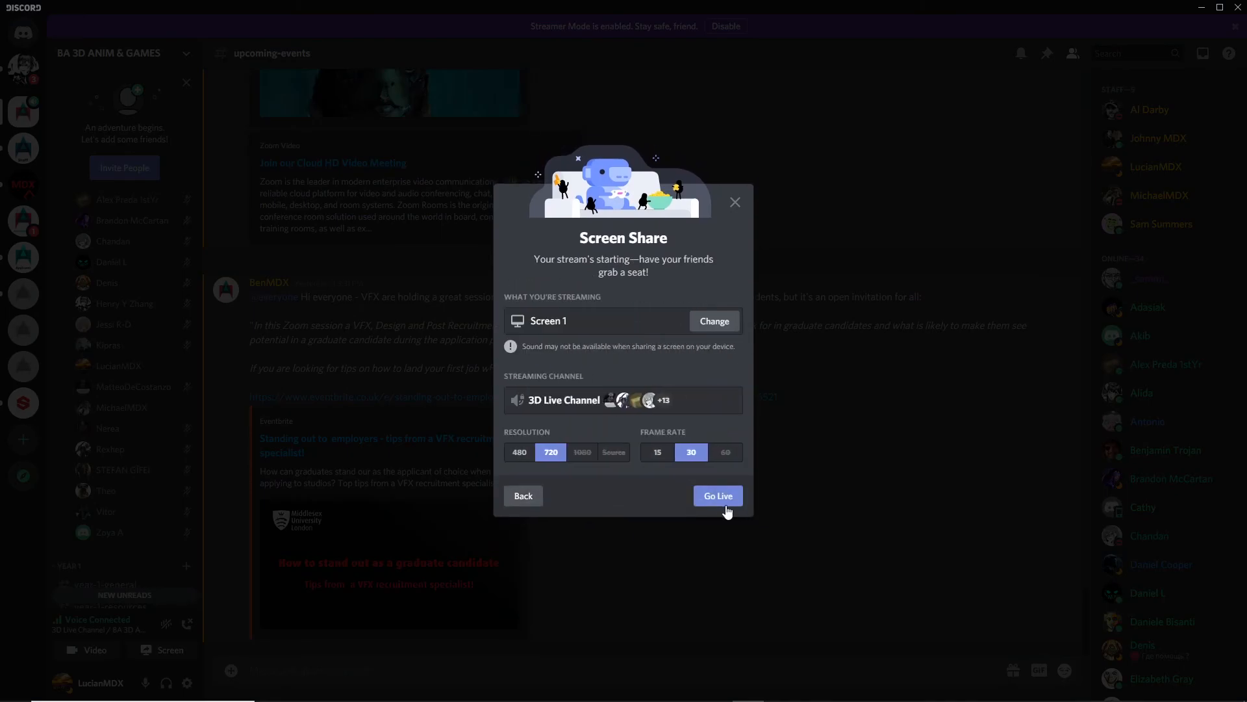
pyautogui.click(722, 503)
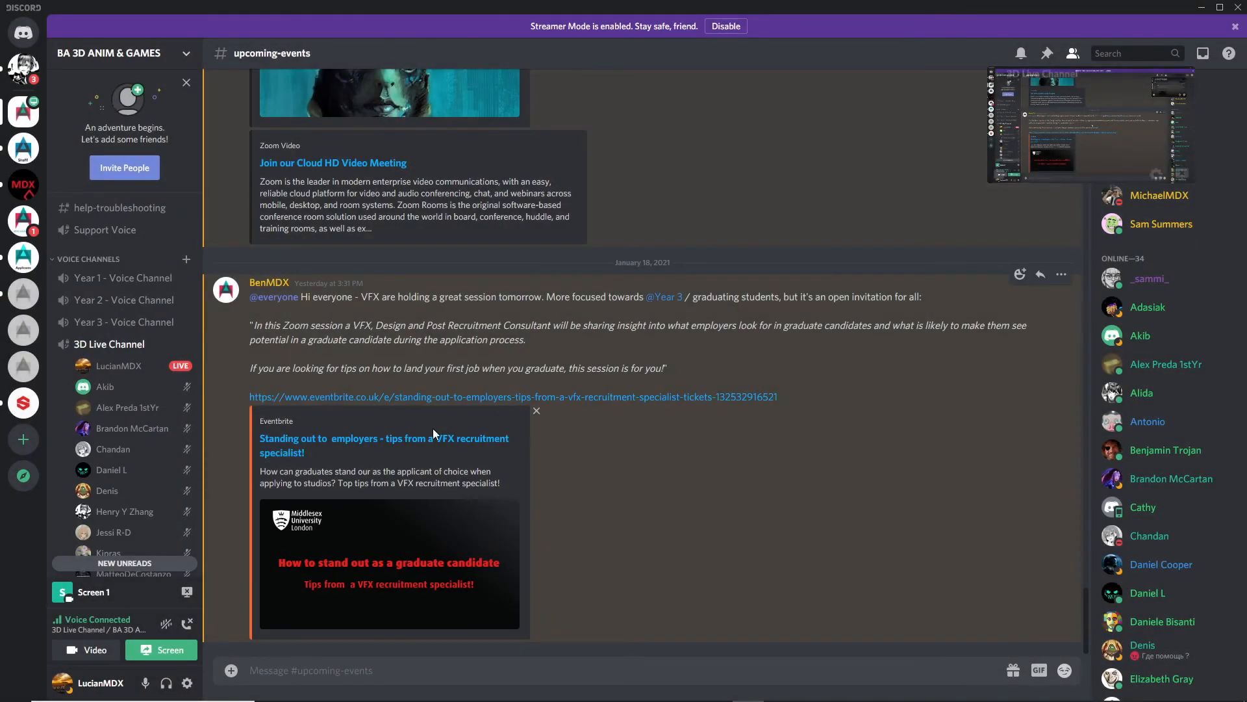
# Look through the participants of the 3D Live Channel and return to Maya
pyautogui.scroll(-5, 150, 474)
pyautogui.scroll(-1, 137, 458)
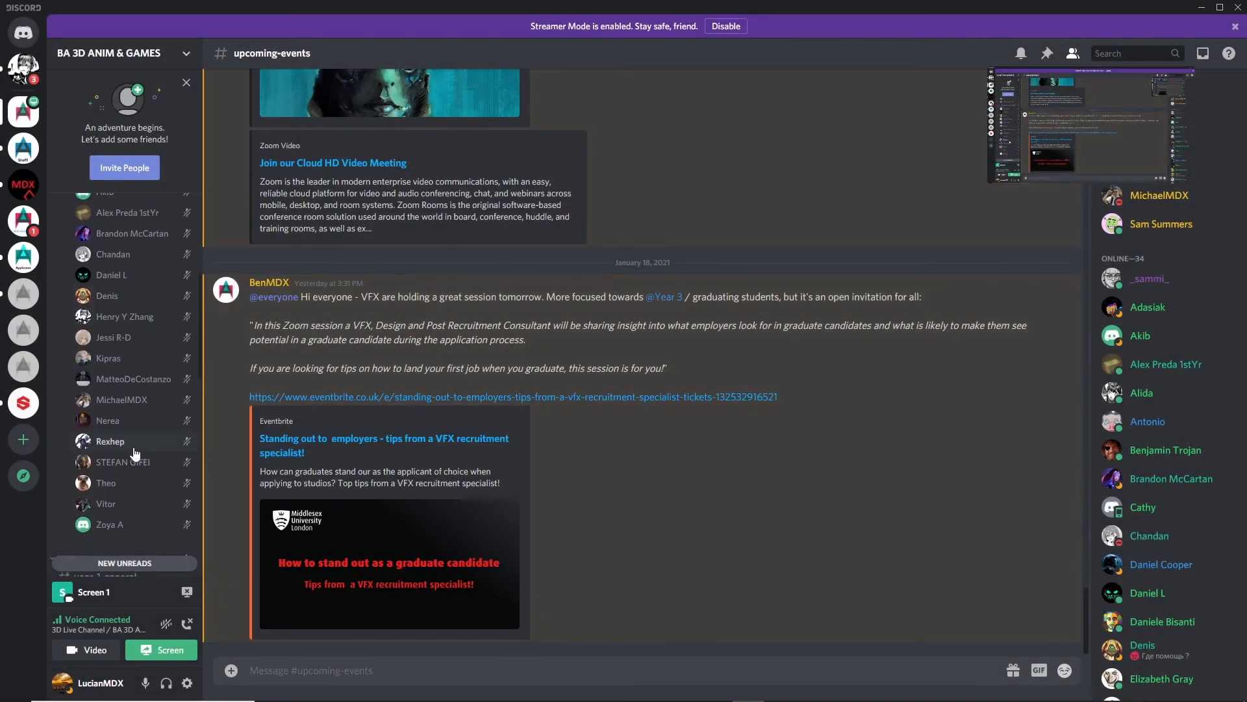
pyautogui.scroll(2, 131, 378)
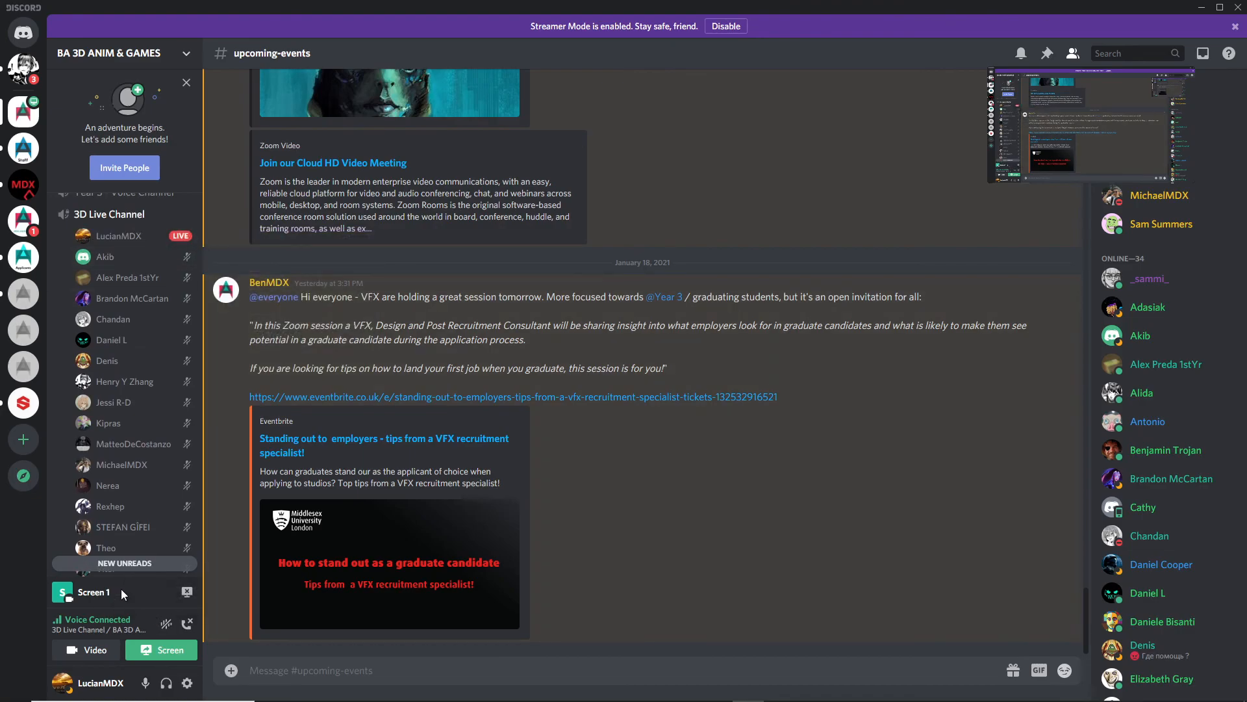
pyautogui.scroll(-2, 119, 522)
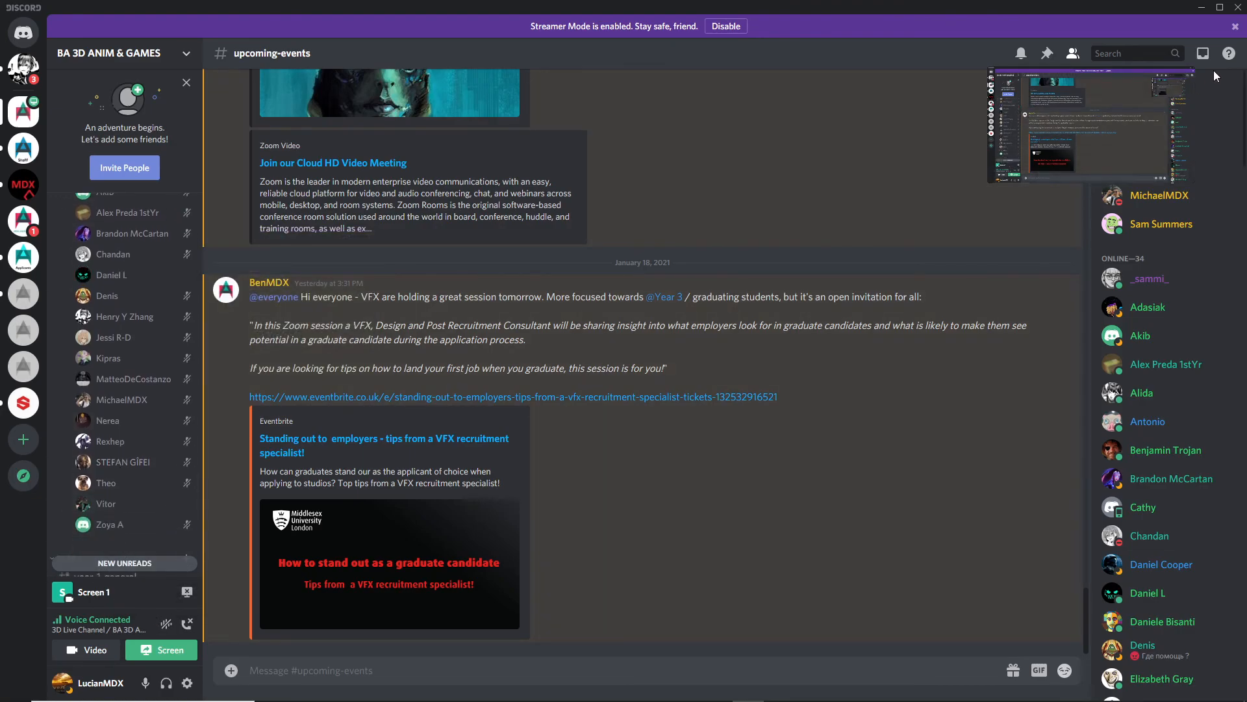
pyautogui.click(1200, 9)
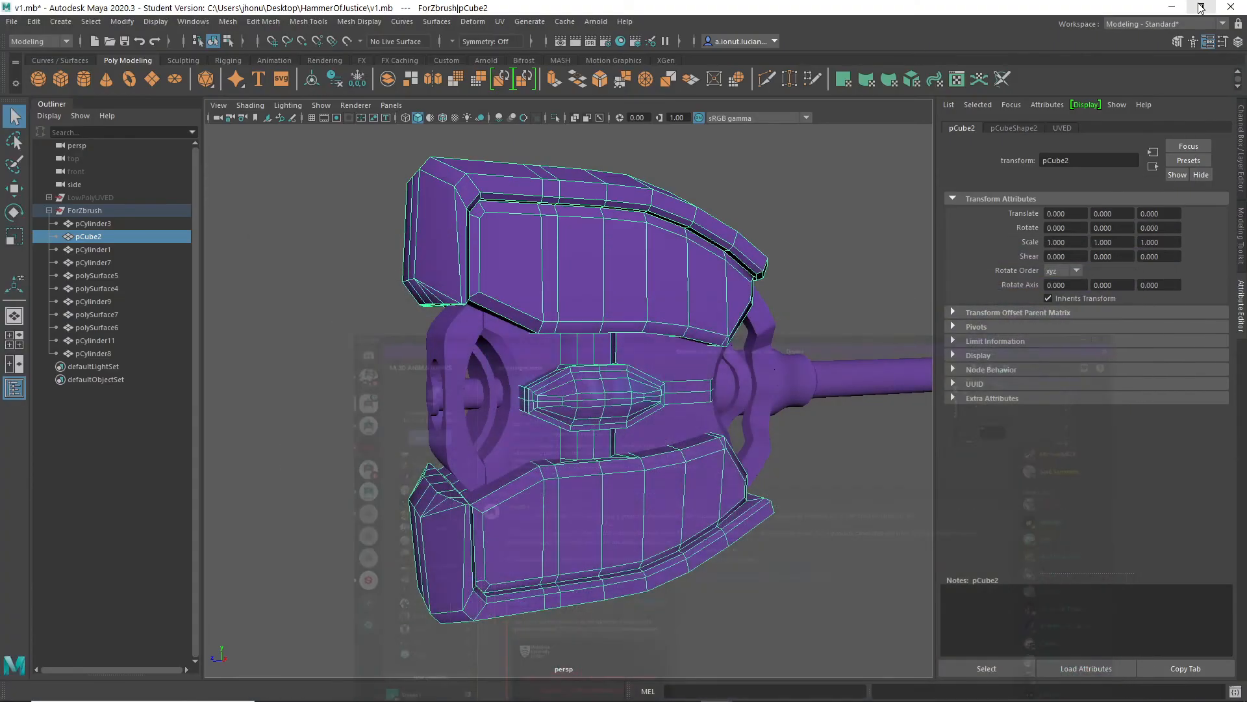
# Examine pCube2 from a slightly shifted view and switch to OBS to check the recording
pyautogui.keyDown('alt'); pyautogui.moveTo(602, 350); pyautogui.dragTo(680, 479); pyautogui.keyUp('alt')
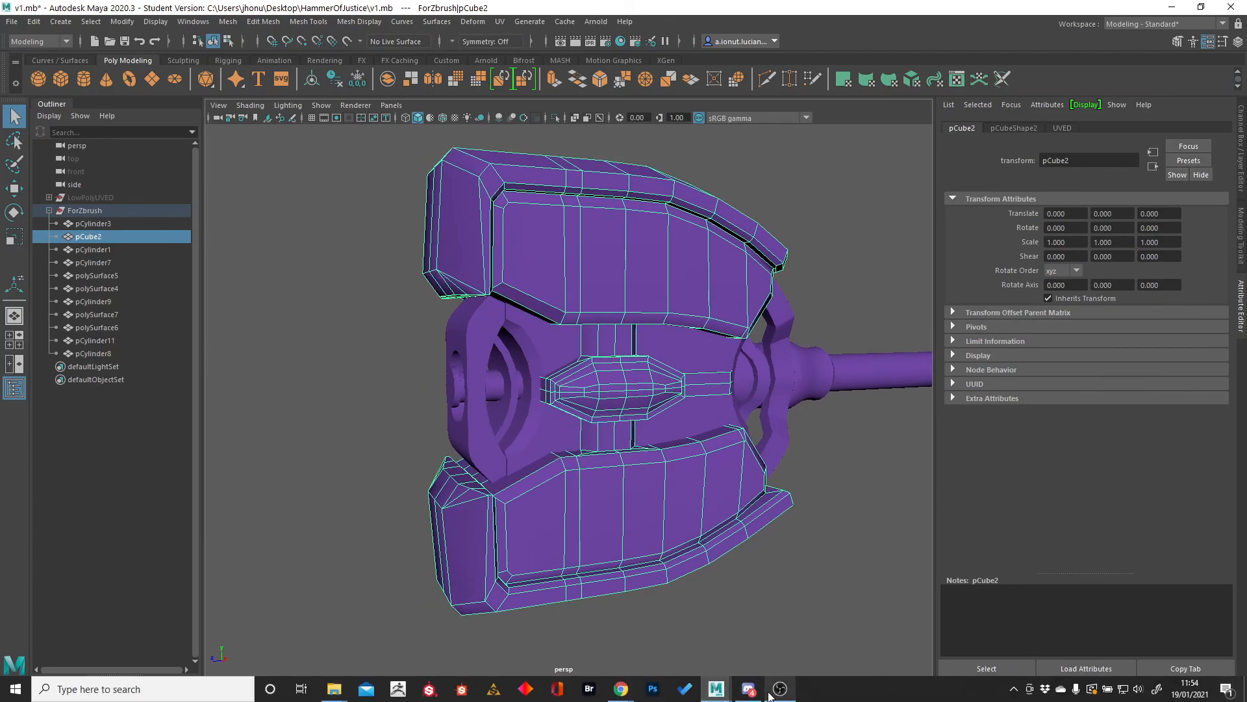
pyautogui.click(774, 694)
pyautogui.click(777, 694)
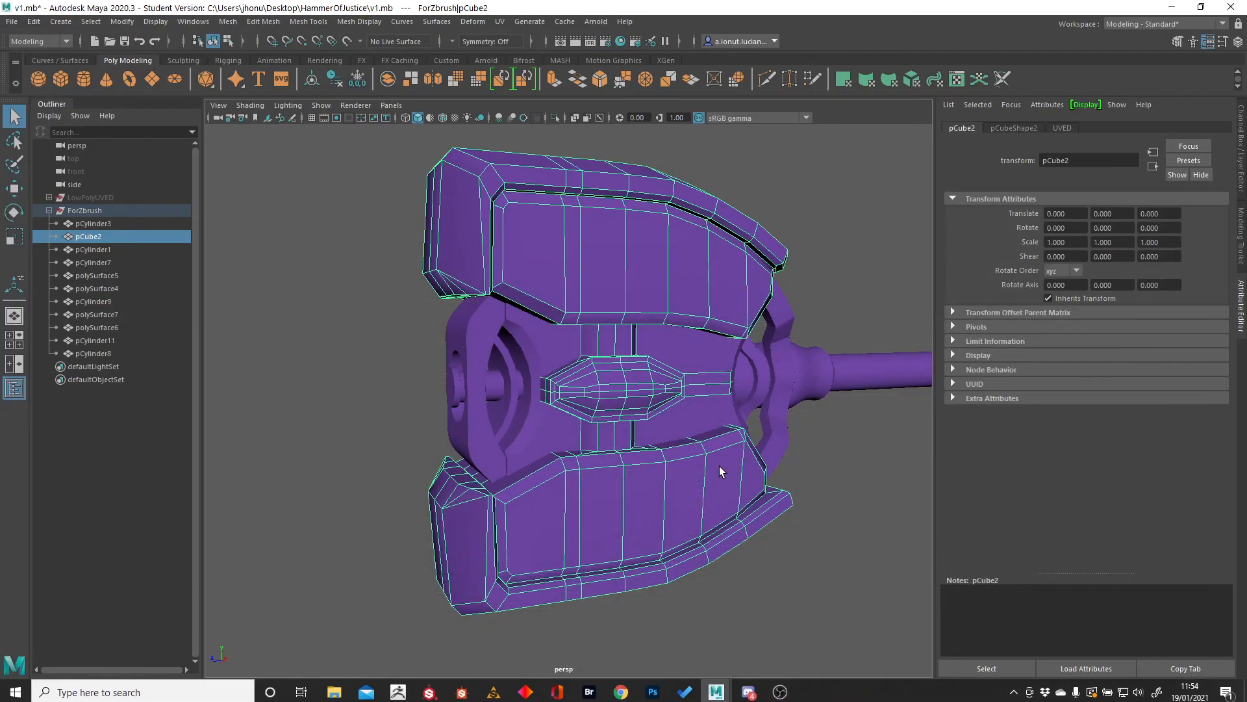
pyautogui.click(776, 694)
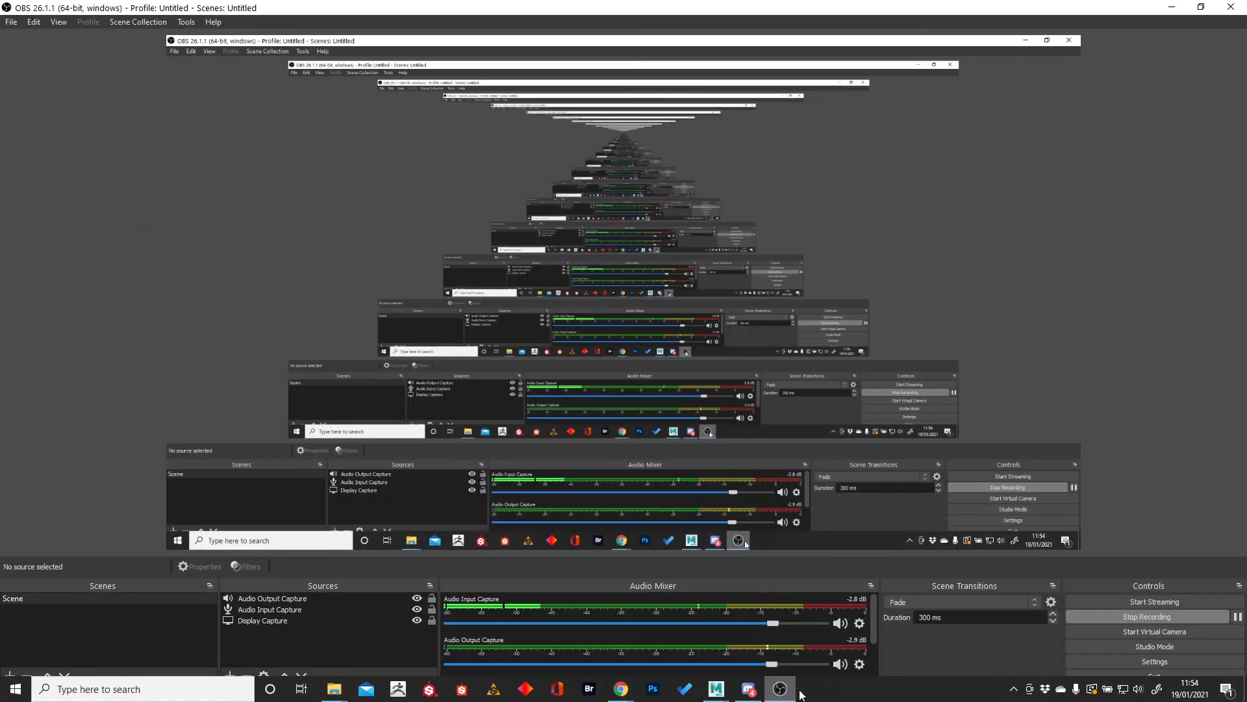